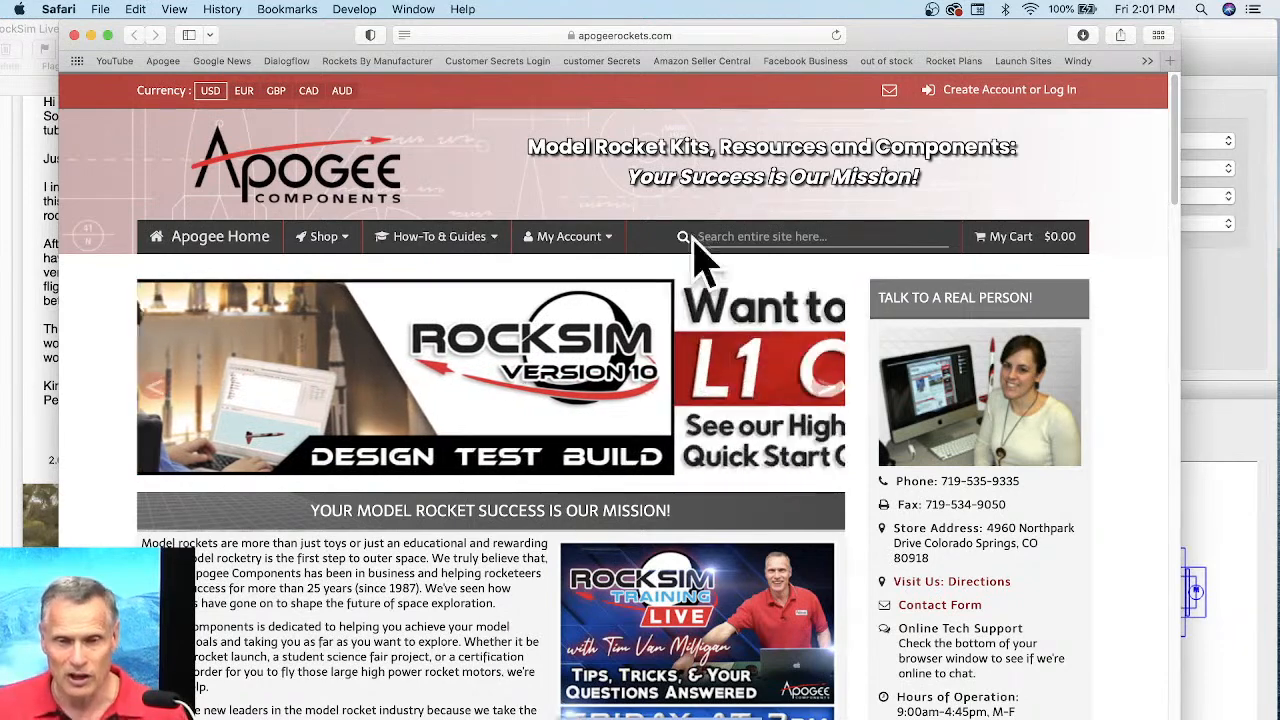
Hide the browser's favorites bar and open the RockSim Training Live page from the Apogee Components home page.
{"action": "left_click", "coordinate": [175, 10]}
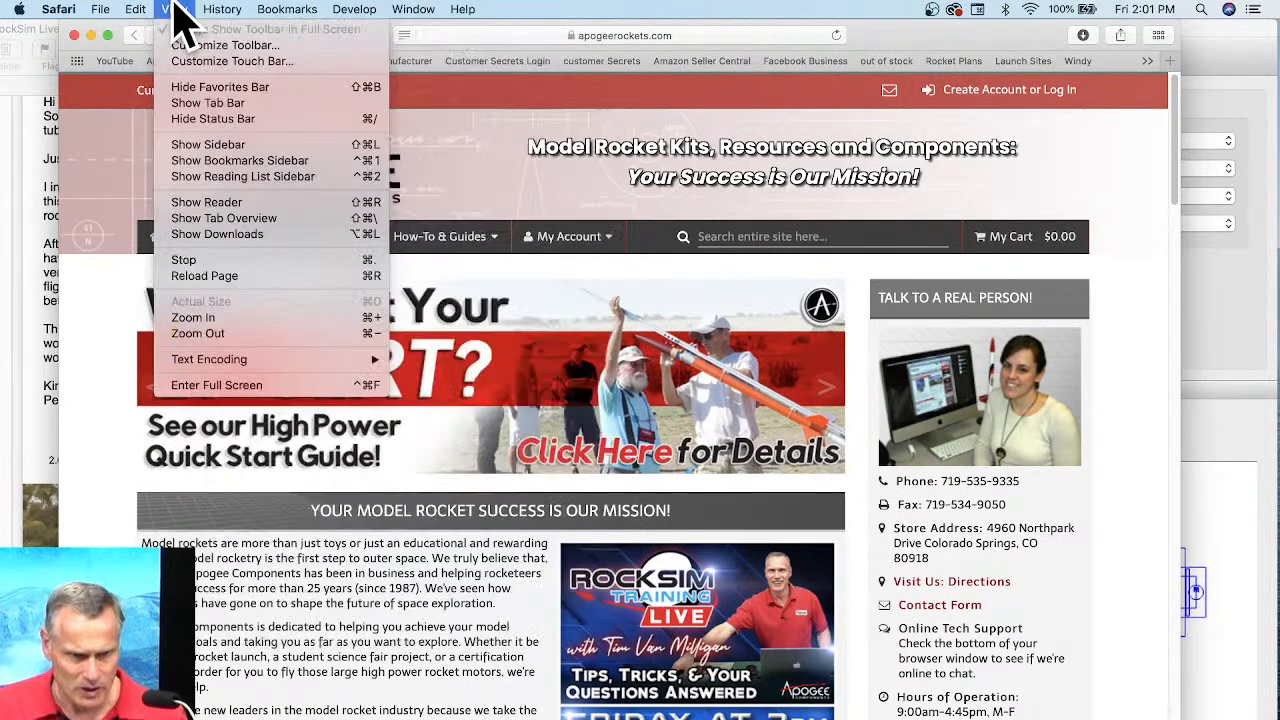
{"action": "left_click", "coordinate": [205, 88]}
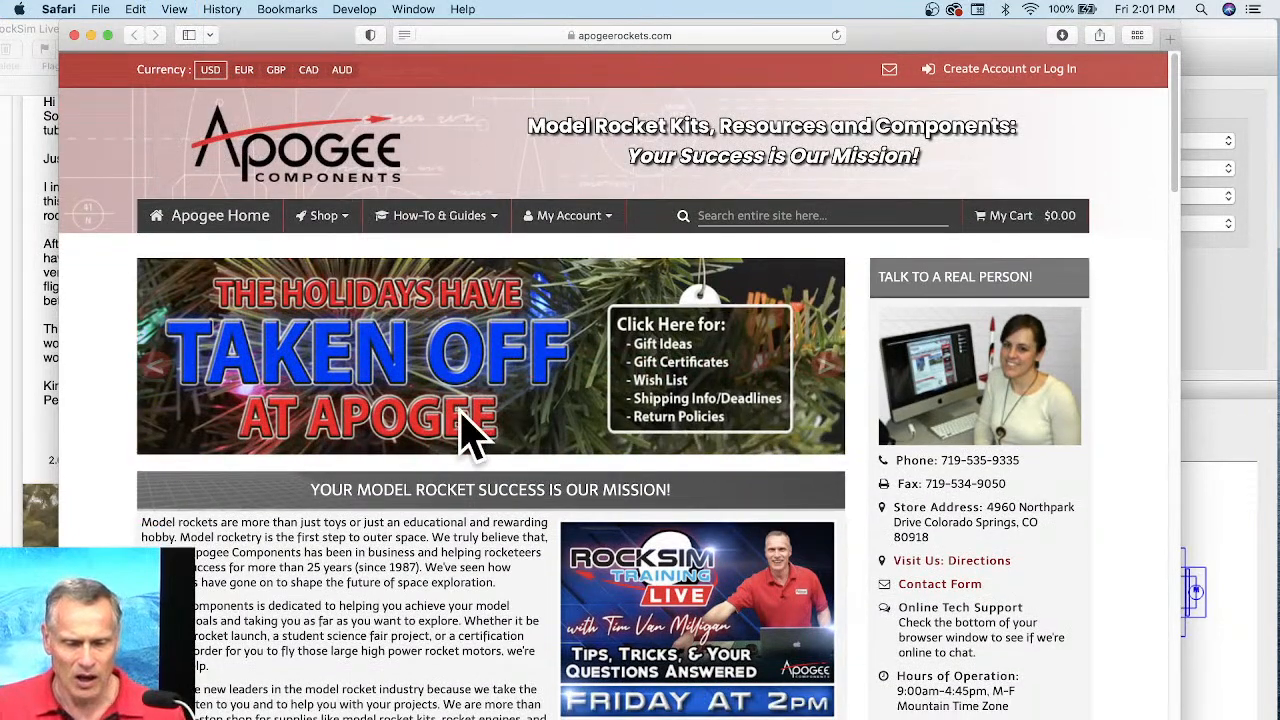
{"action": "scroll", "coordinate": [470, 430], "scroll_direction": "down", "scroll_amount": 2}
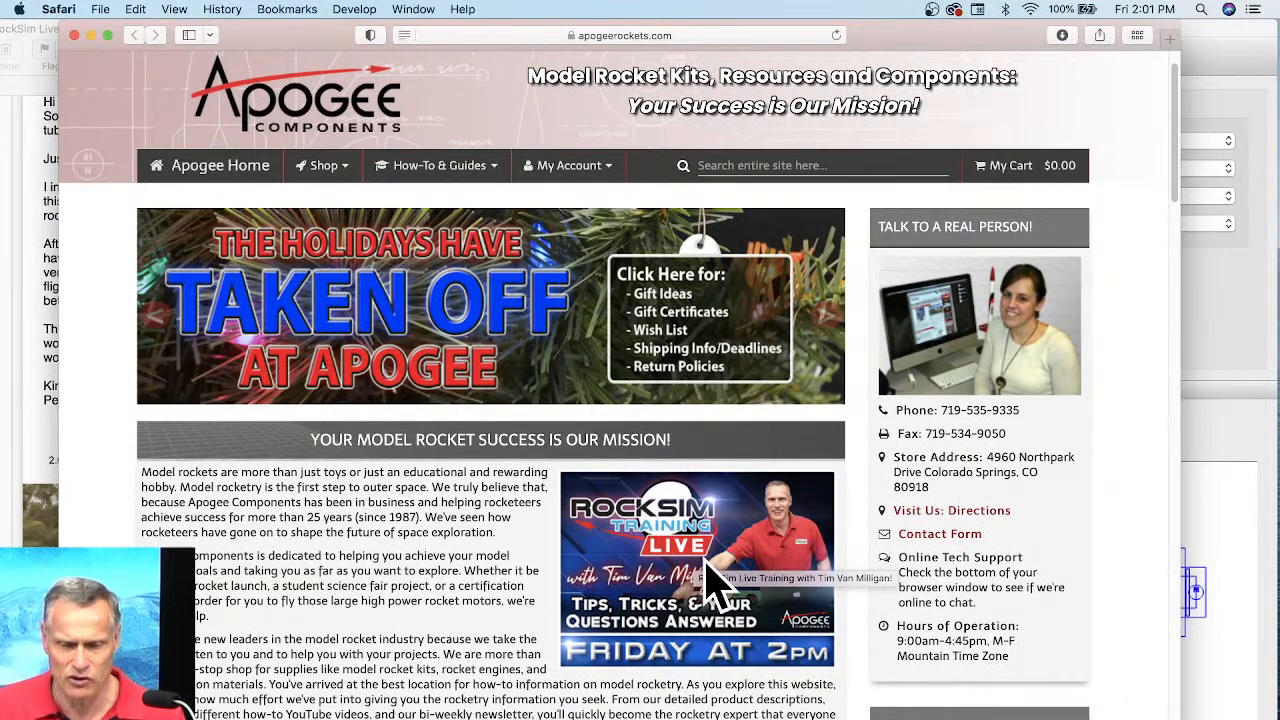
{"action": "left_click", "coordinate": [700, 560]}
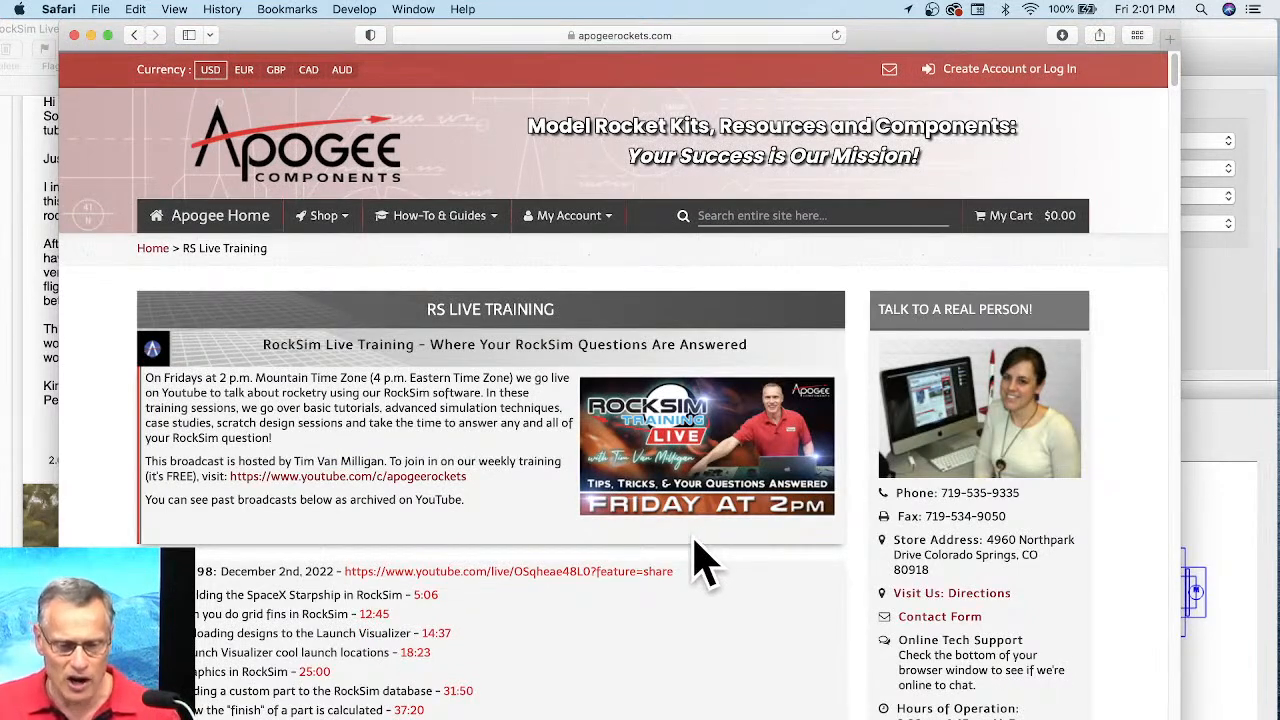
Review the Episode 98 topics on the RS Live Training page, highlighting the SpaceX Starship and grid fins entries.
{"action": "scroll", "coordinate": [430, 443], "scroll_direction": "down", "scroll_amount": 1}
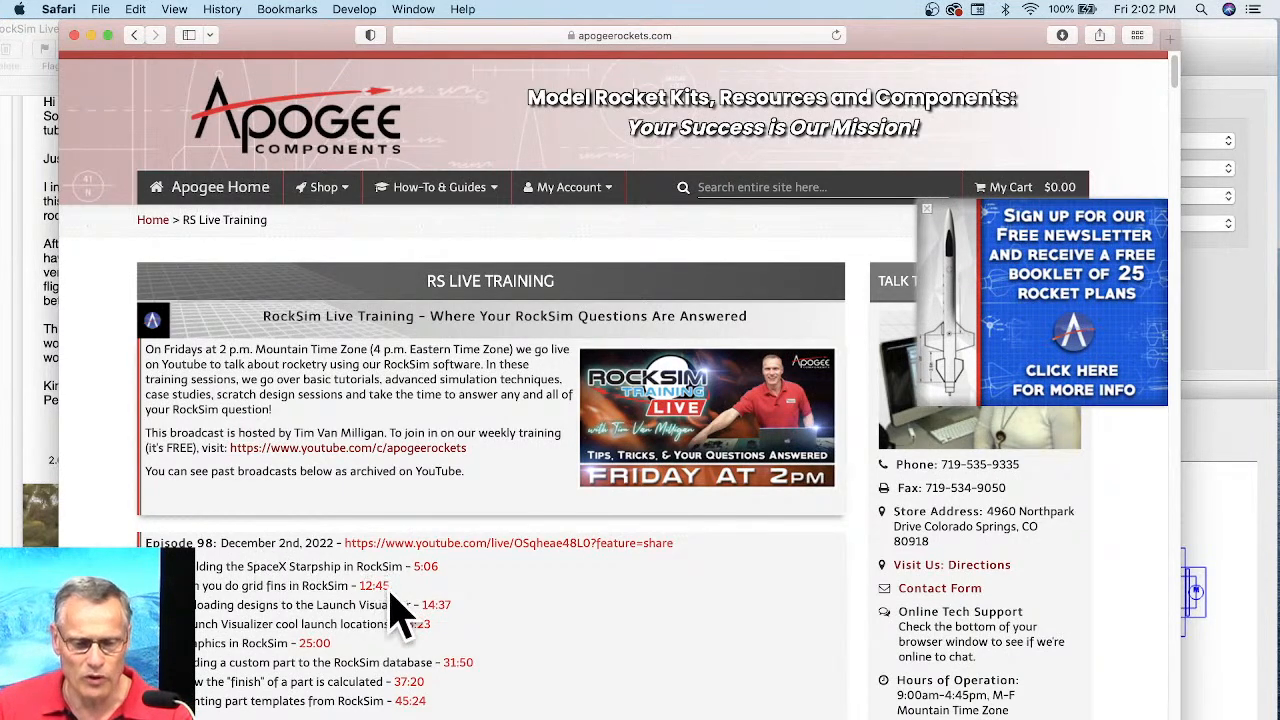
{"action": "left_click_drag", "start_coordinate": [297, 564], "coordinate": [226, 574]}
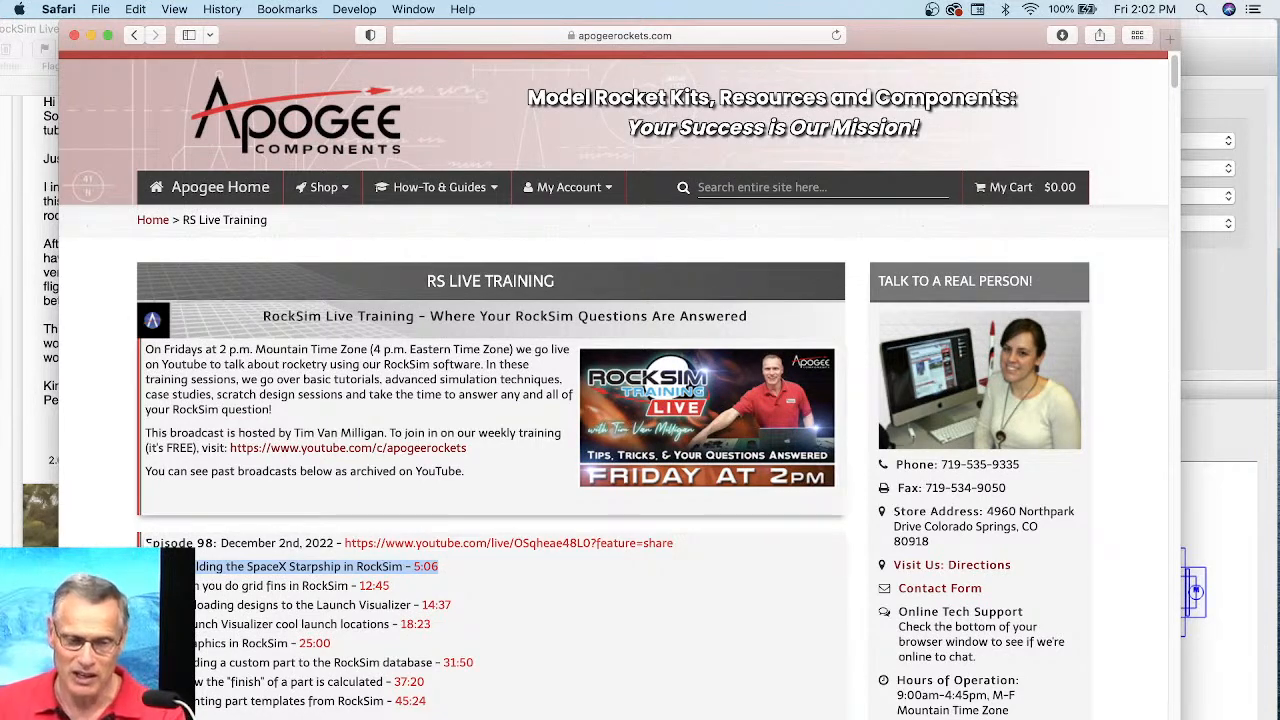
{"action": "scroll", "coordinate": [491, 360], "scroll_direction": "down", "scroll_amount": 2}
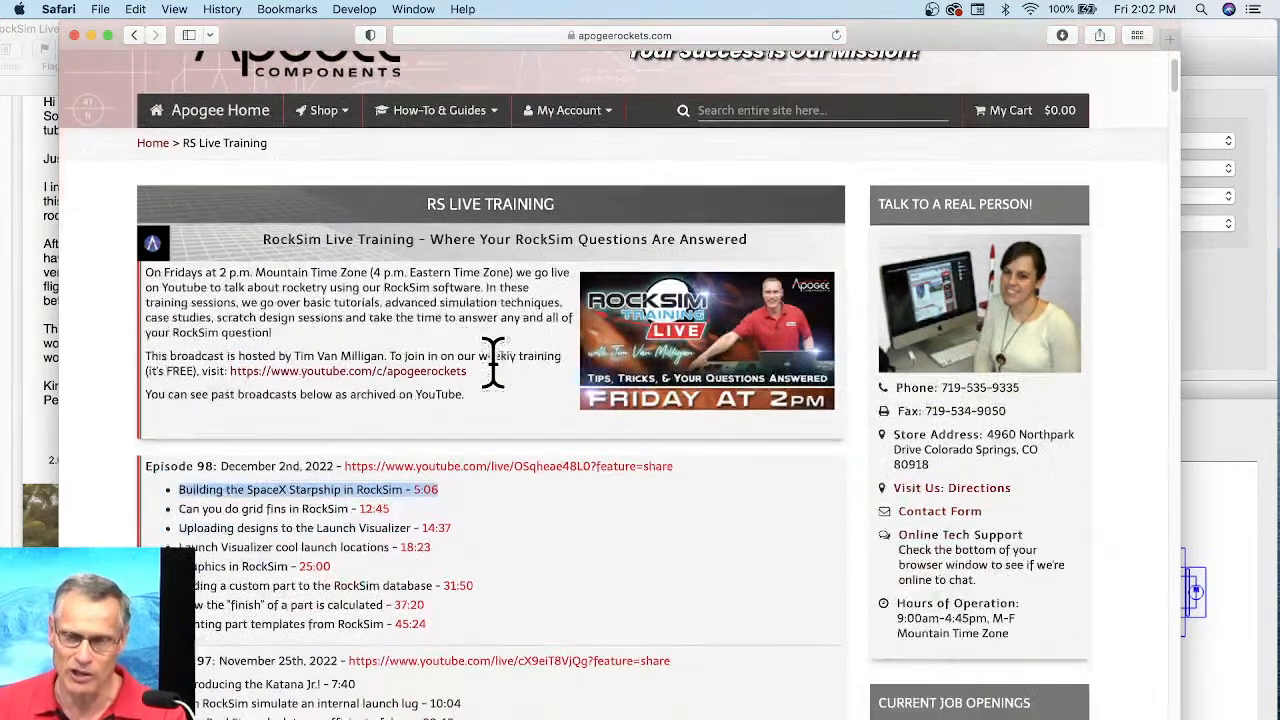
{"action": "scroll", "coordinate": [491, 360], "scroll_direction": "down", "scroll_amount": 3}
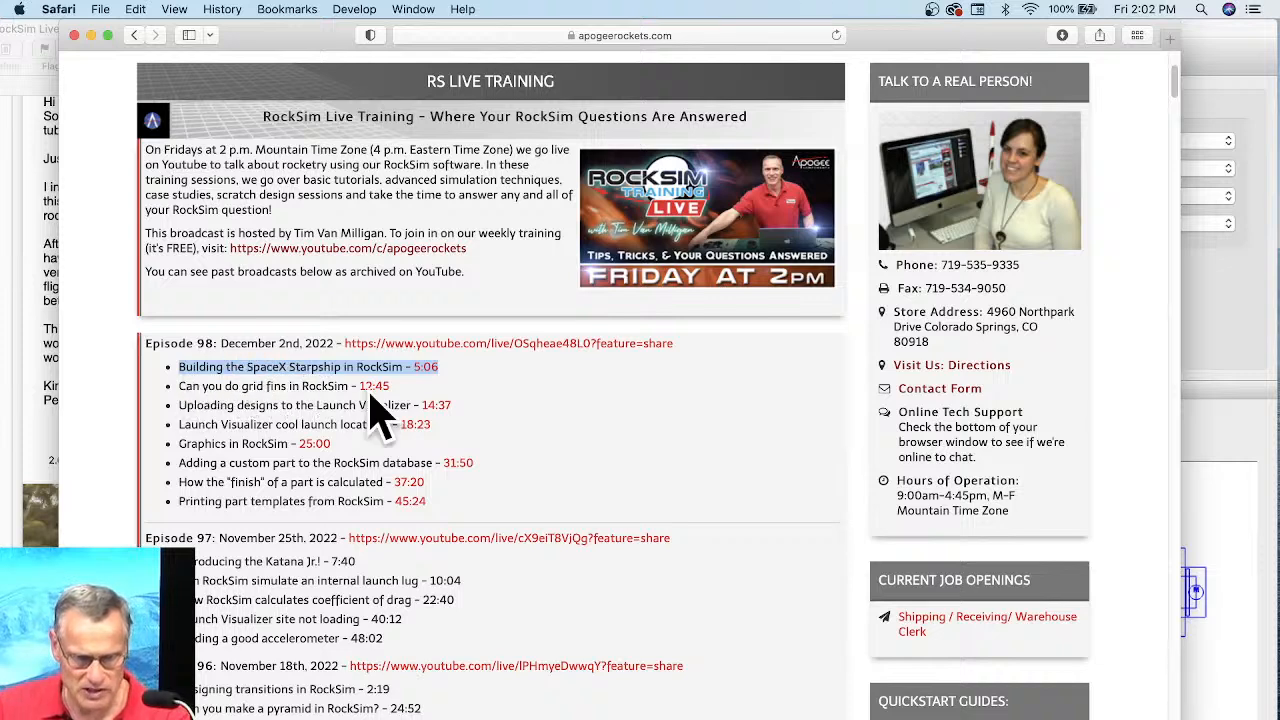
{"action": "left_click", "coordinate": [488, 400]}
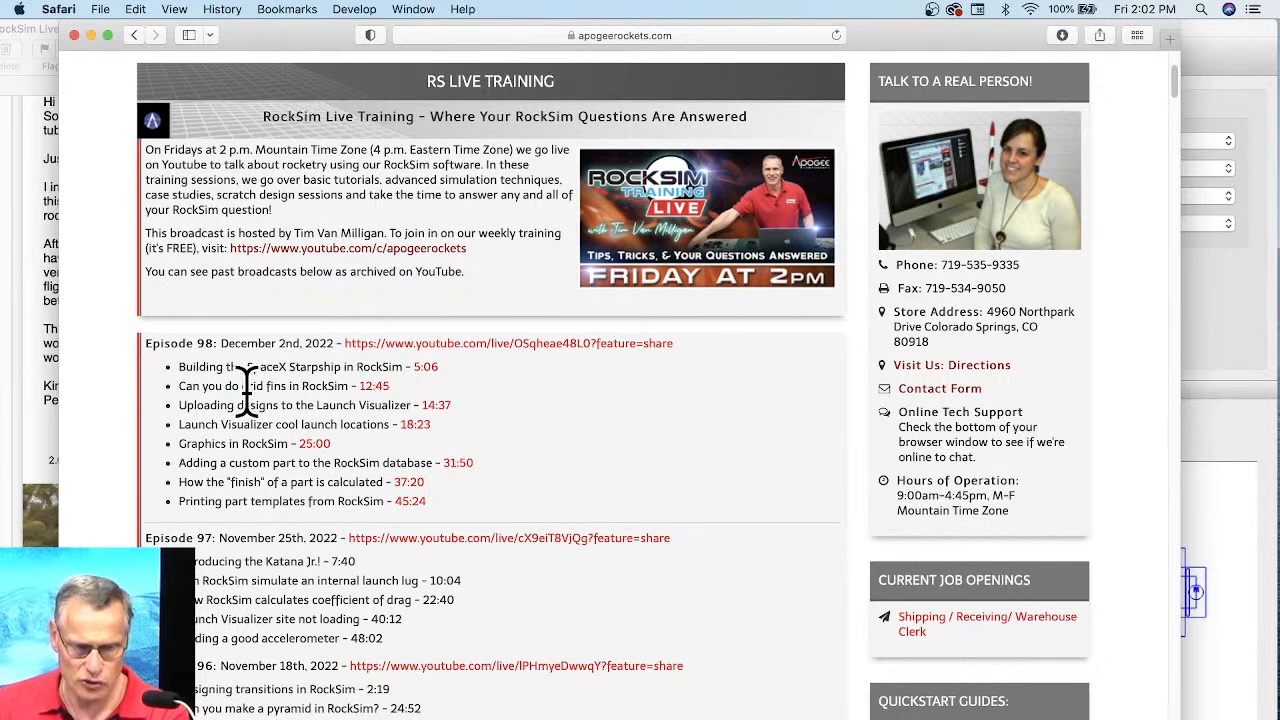
{"action": "left_click_drag", "start_coordinate": [215, 386], "coordinate": [348, 386]}
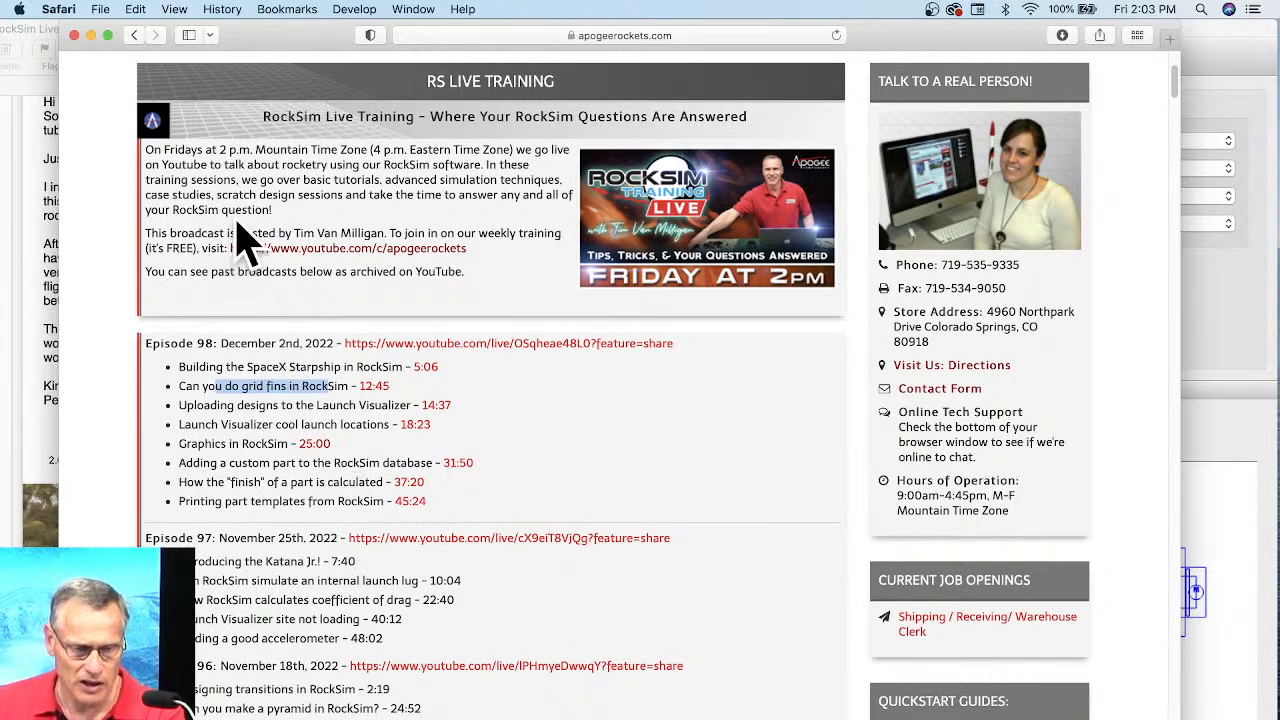
Switch to Mail and look through the launch and landing photos in the message about the twin tube fin rocket.
{"action": "left_click", "coordinate": [42, 258]}
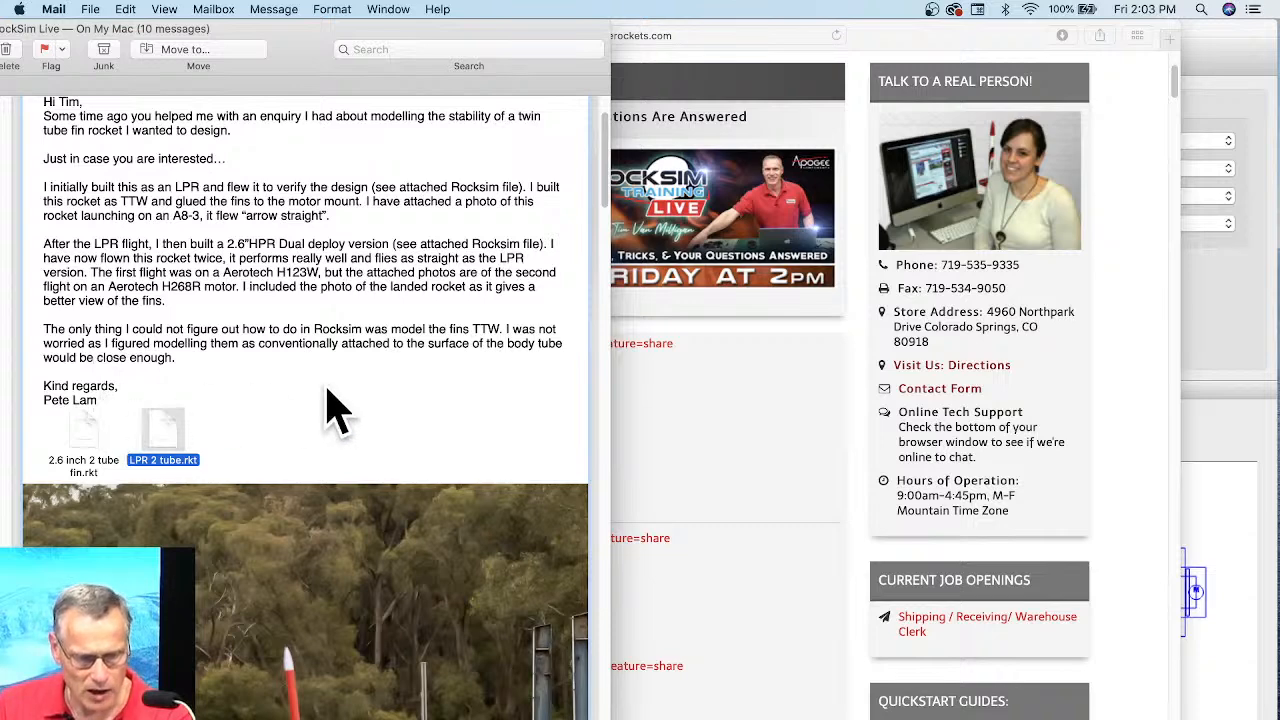
{"action": "scroll", "coordinate": [337, 405], "scroll_direction": "down", "scroll_amount": 4}
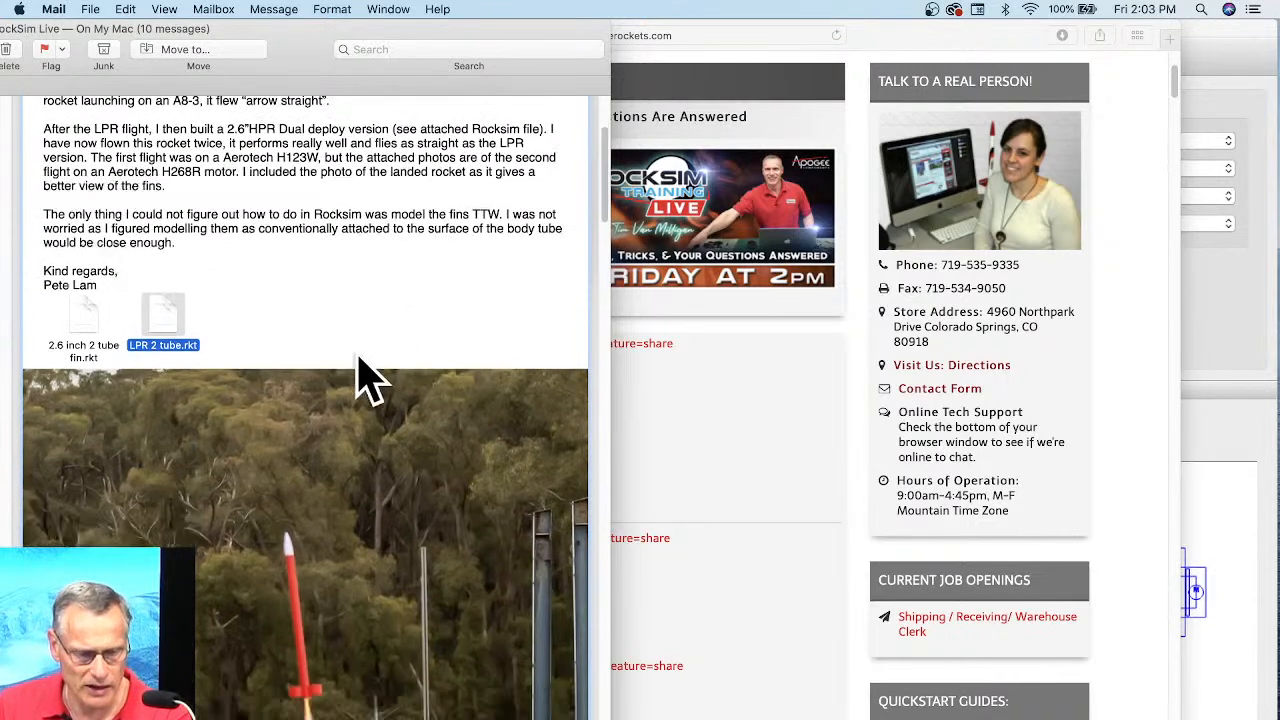
{"action": "scroll", "coordinate": [345, 375], "scroll_direction": "down", "scroll_amount": 4}
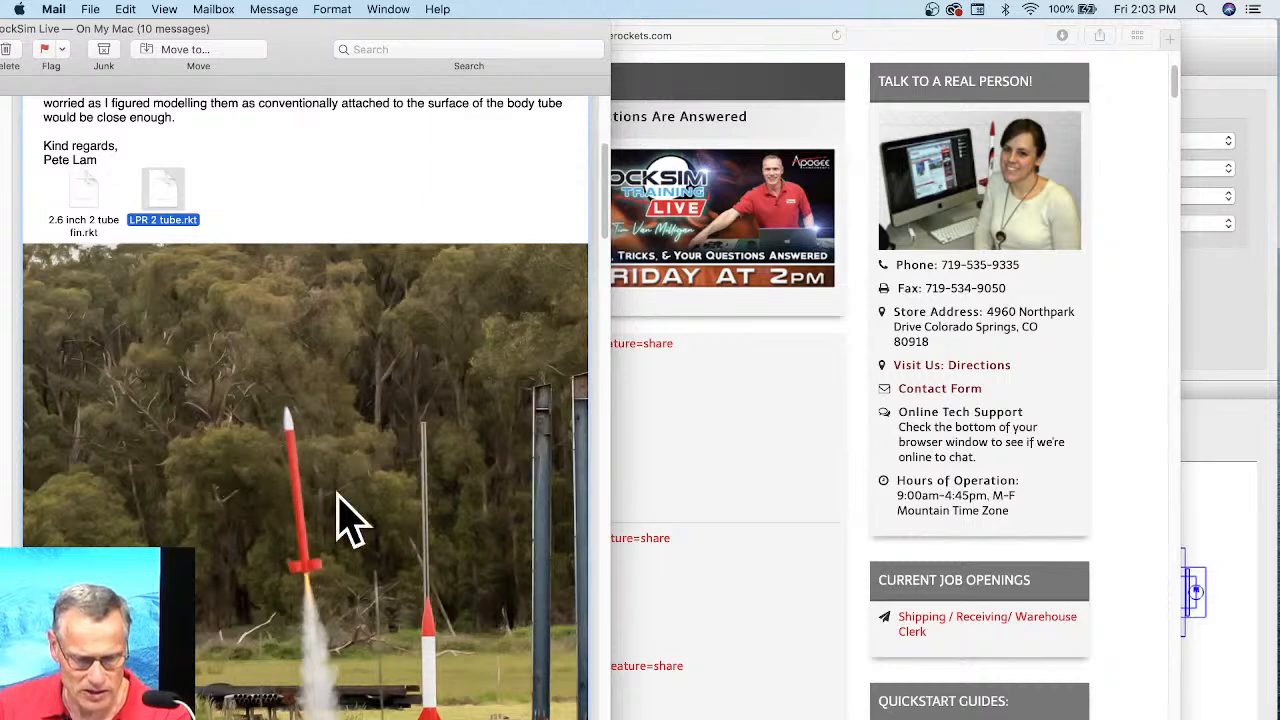
{"action": "scroll", "coordinate": [290, 440], "scroll_direction": "down", "scroll_amount": 5}
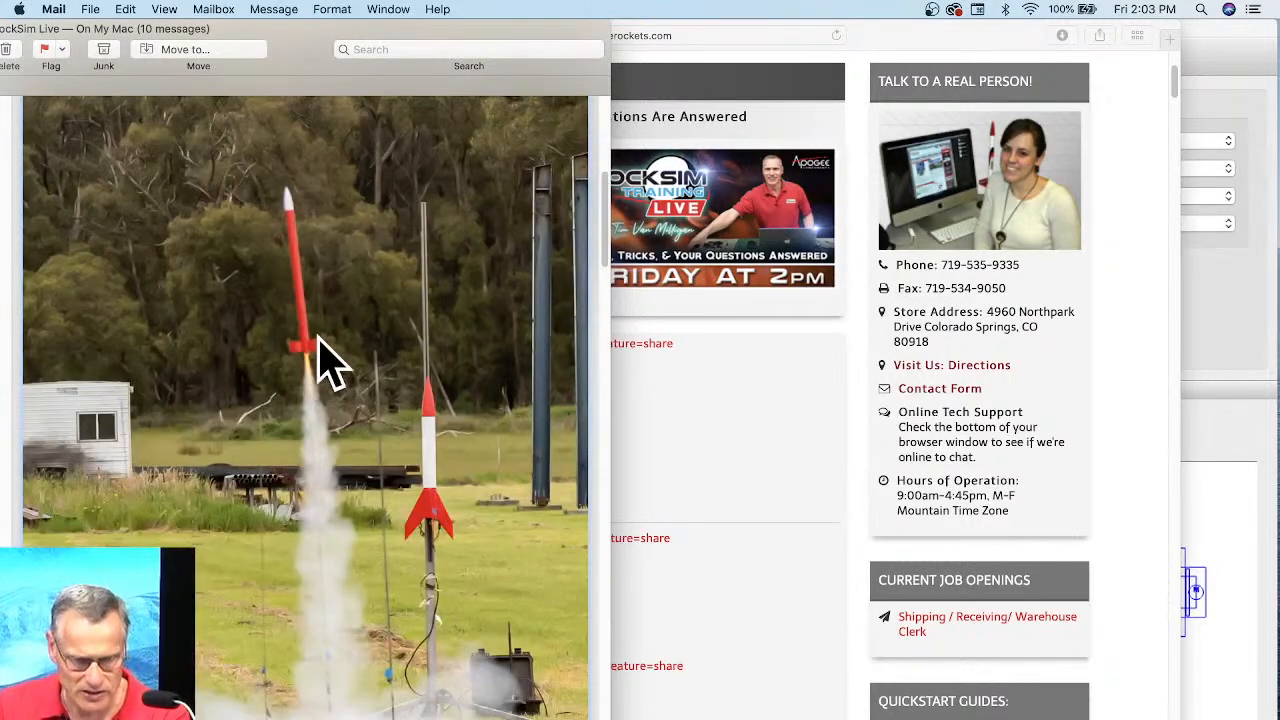
{"action": "scroll", "coordinate": [310, 400], "scroll_direction": "down", "scroll_amount": 15}
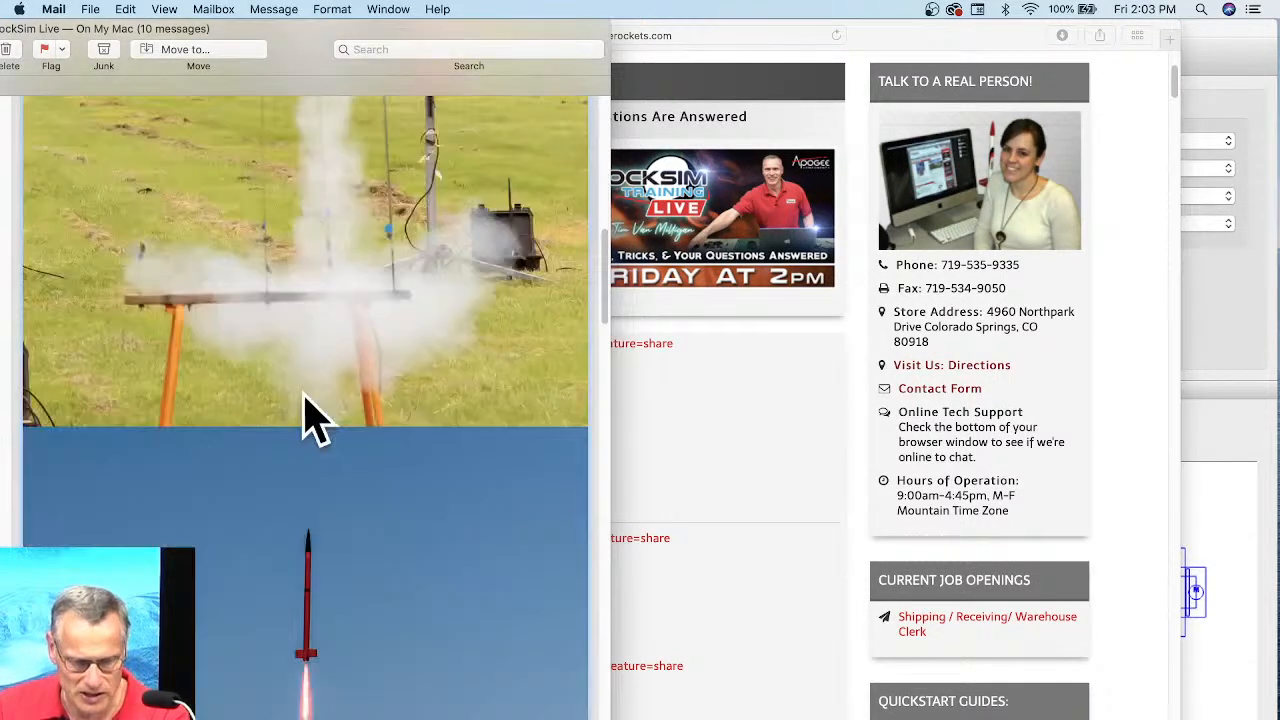
{"action": "scroll", "coordinate": [322, 470], "scroll_direction": "down", "scroll_amount": 6}
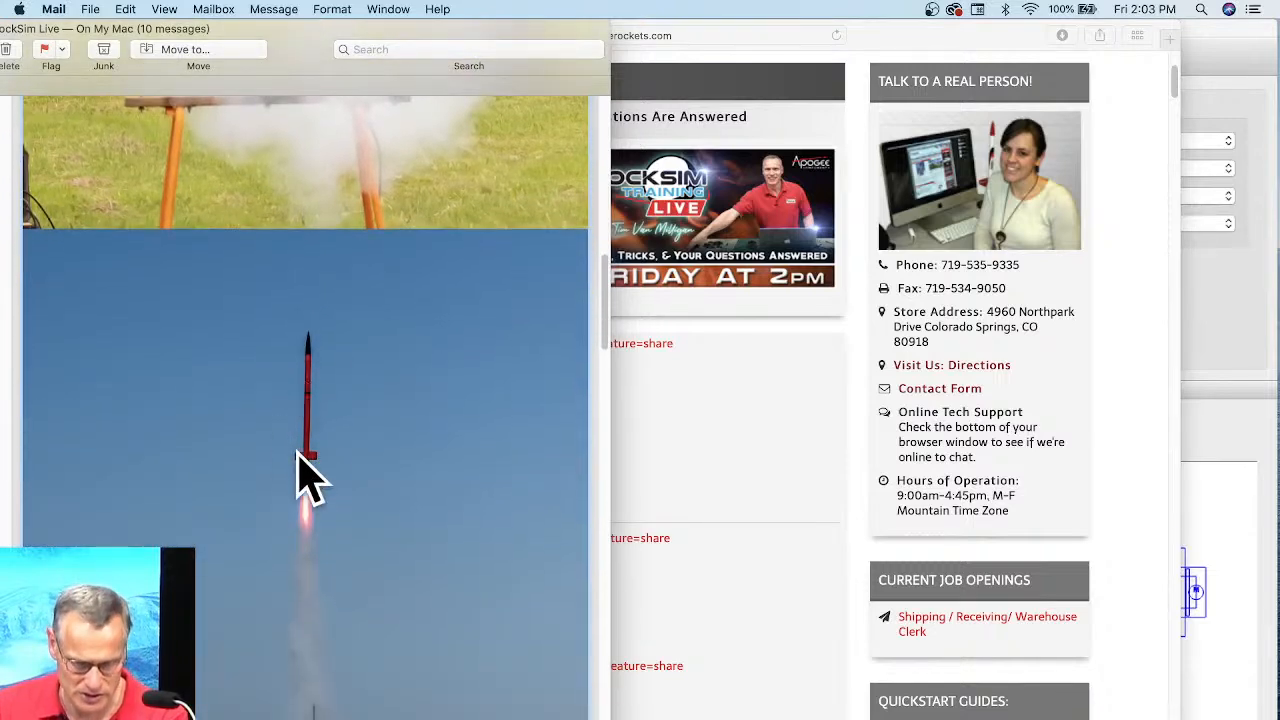
{"action": "scroll", "coordinate": [280, 440], "scroll_direction": "down", "scroll_amount": 4}
{"action": "scroll", "coordinate": [295, 400], "scroll_direction": "down", "scroll_amount": 9}
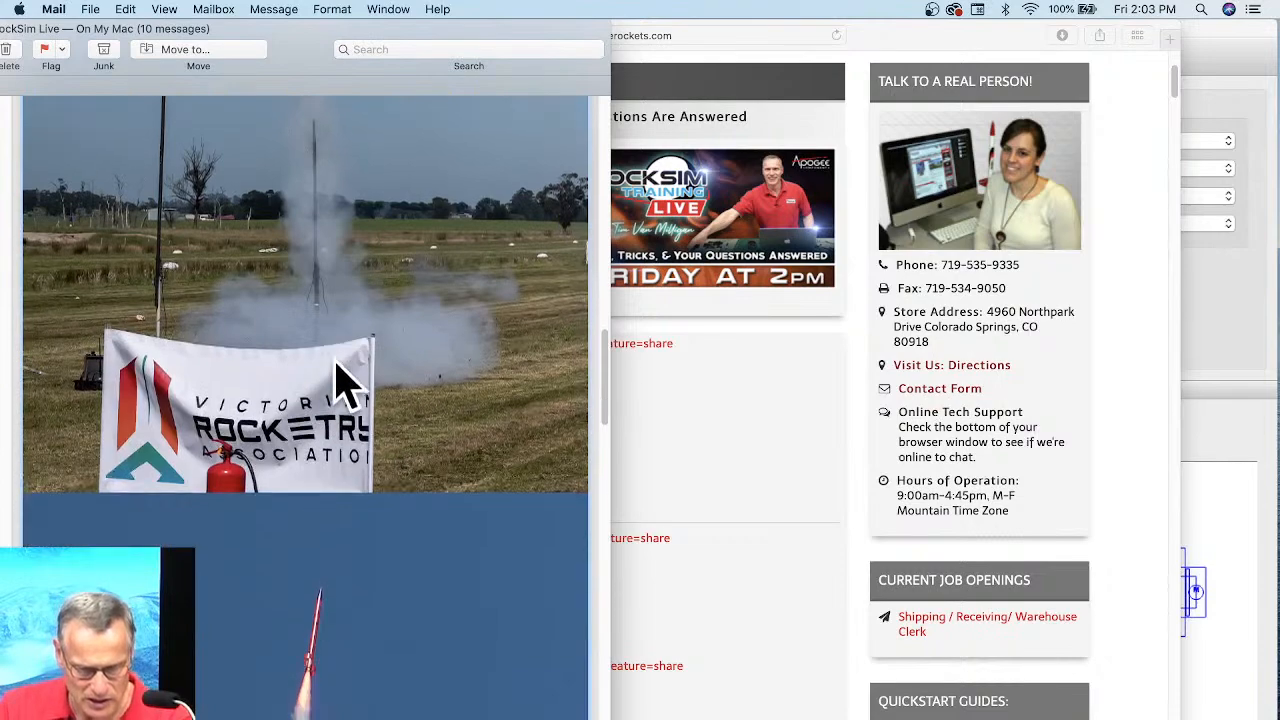
{"action": "scroll", "coordinate": [322, 447], "scroll_direction": "down", "scroll_amount": 1}
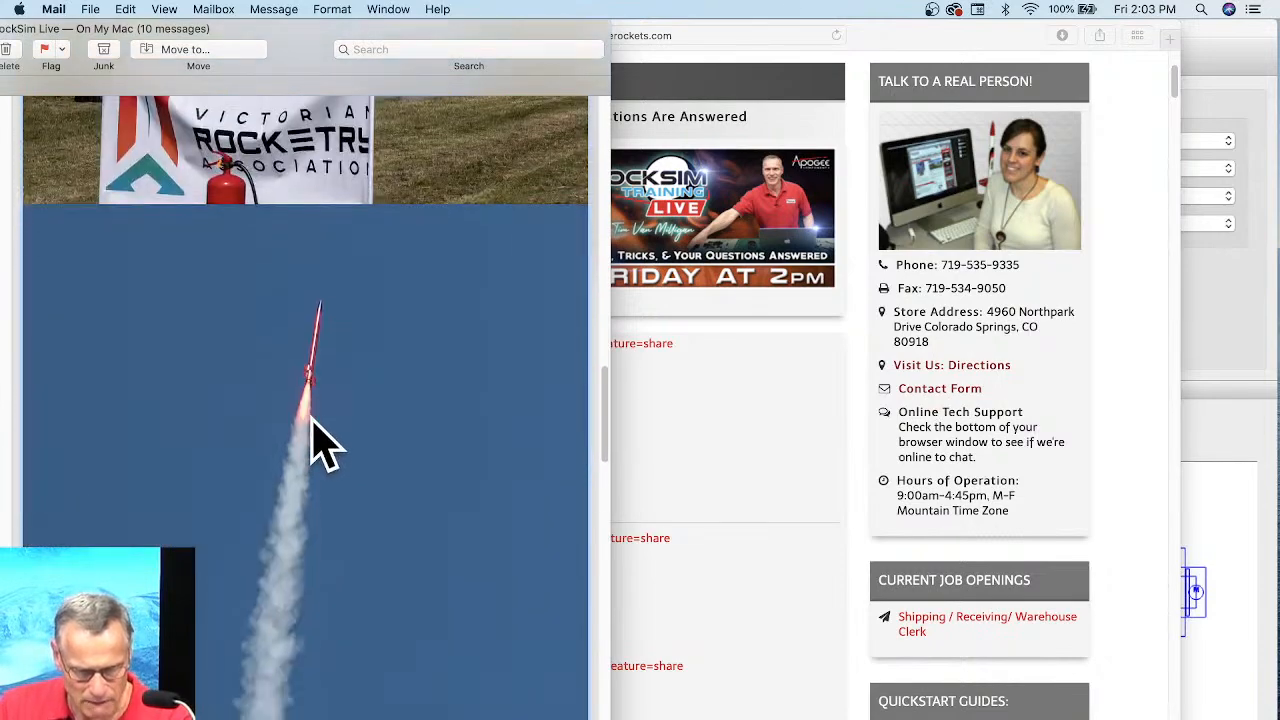
{"action": "scroll", "coordinate": [319, 394], "scroll_direction": "down", "scroll_amount": 18}
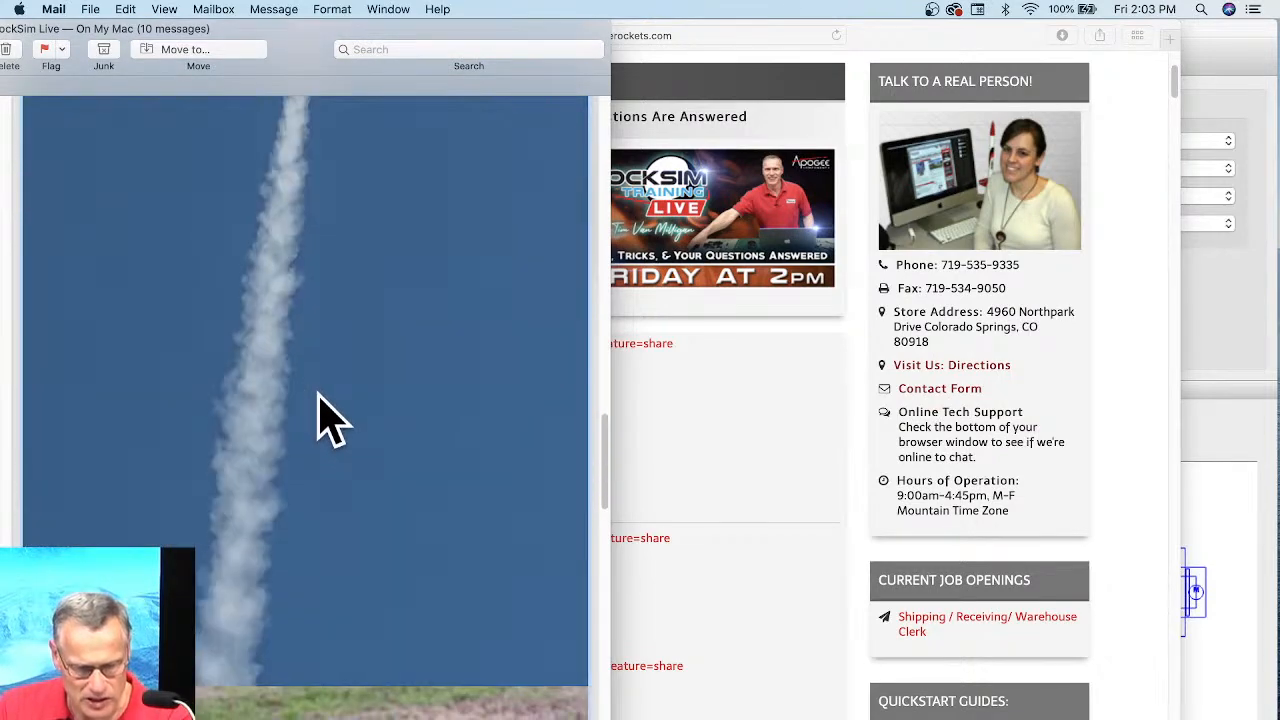
{"action": "scroll", "coordinate": [319, 399], "scroll_direction": "down", "scroll_amount": 10}
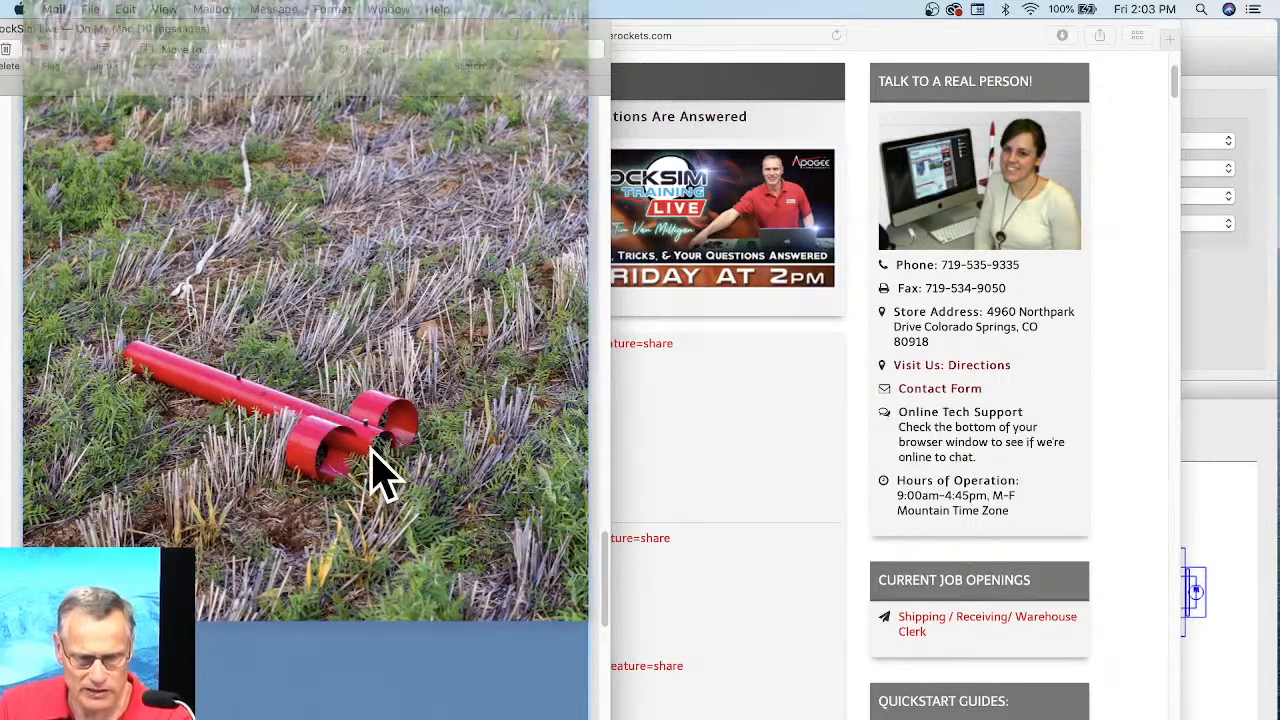
Open the photo 2 tube landed.jpg in Preview and examine the tube fins close up in a widened window.
{"action": "double_click", "coordinate": [371, 448]}
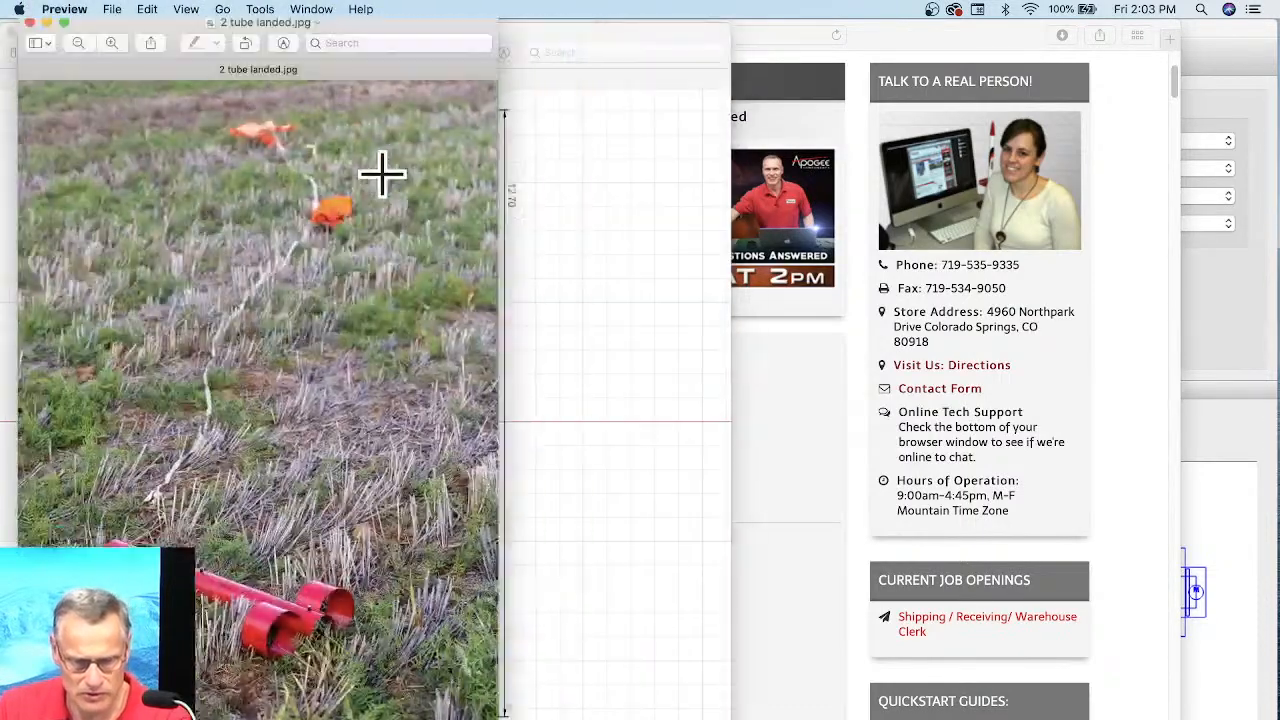
{"action": "left_click_drag", "start_coordinate": [388, 68], "coordinate": [460, 74]}
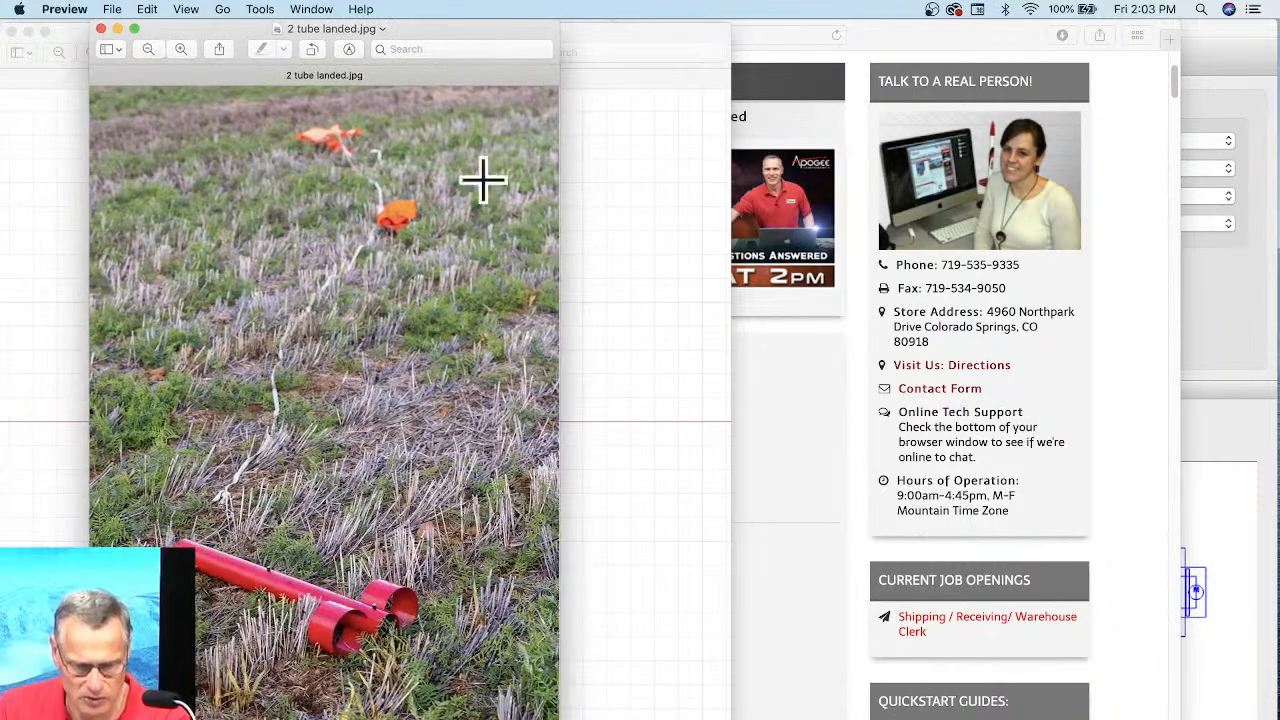
{"action": "scroll", "coordinate": [337, 532], "scroll_direction": "up", "scroll_amount": 5}
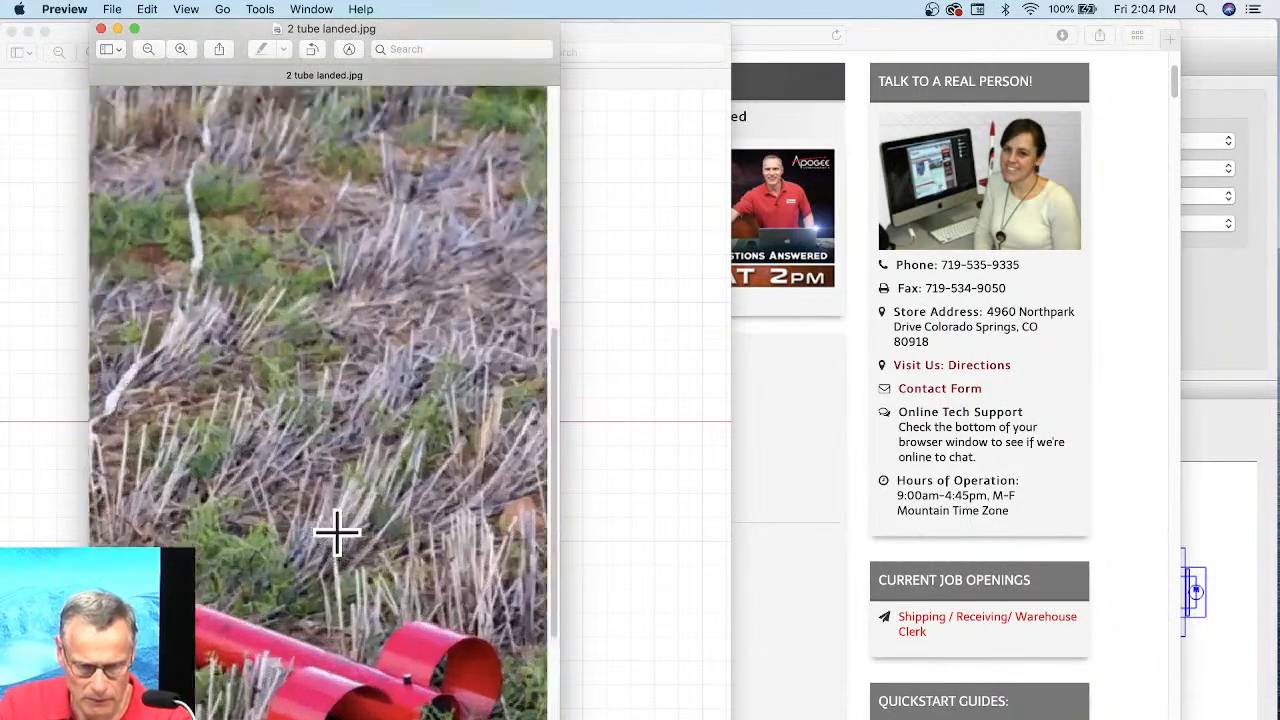
{"action": "scroll", "coordinate": [337, 532], "scroll_direction": "down", "scroll_amount": 5}
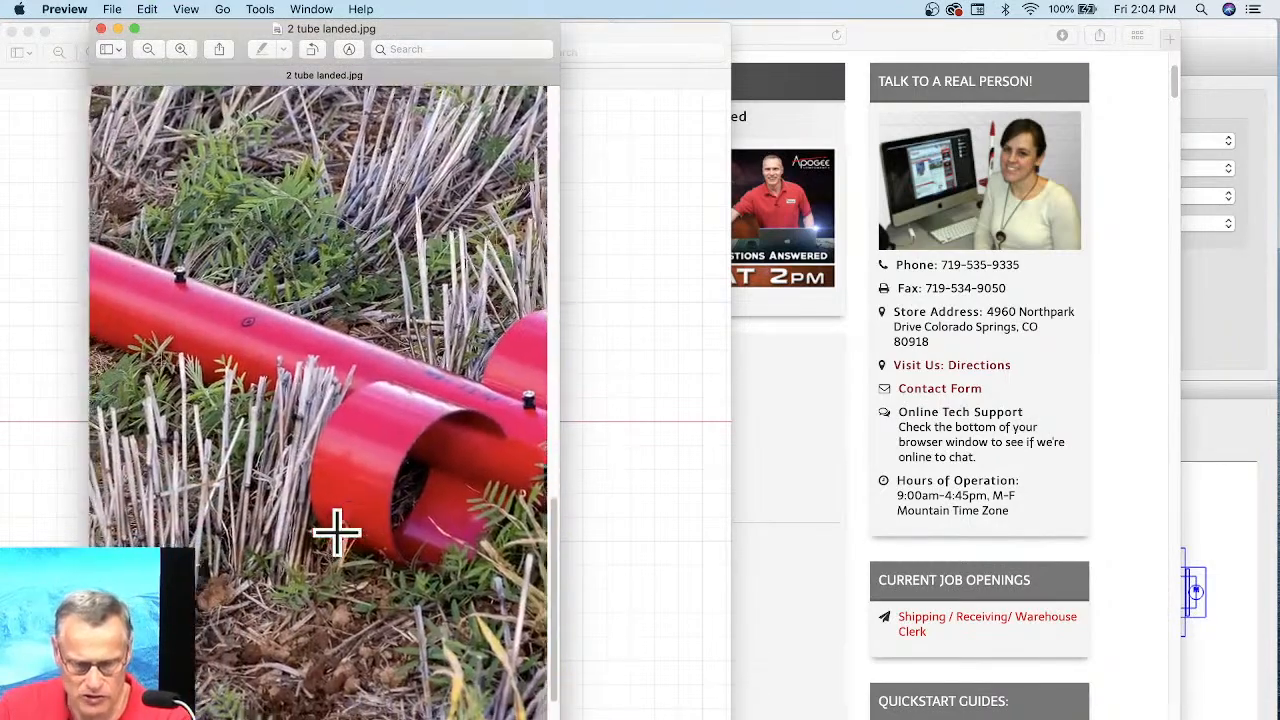
{"action": "left_click_drag", "start_coordinate": [560, 719], "coordinate": [855, 716]}
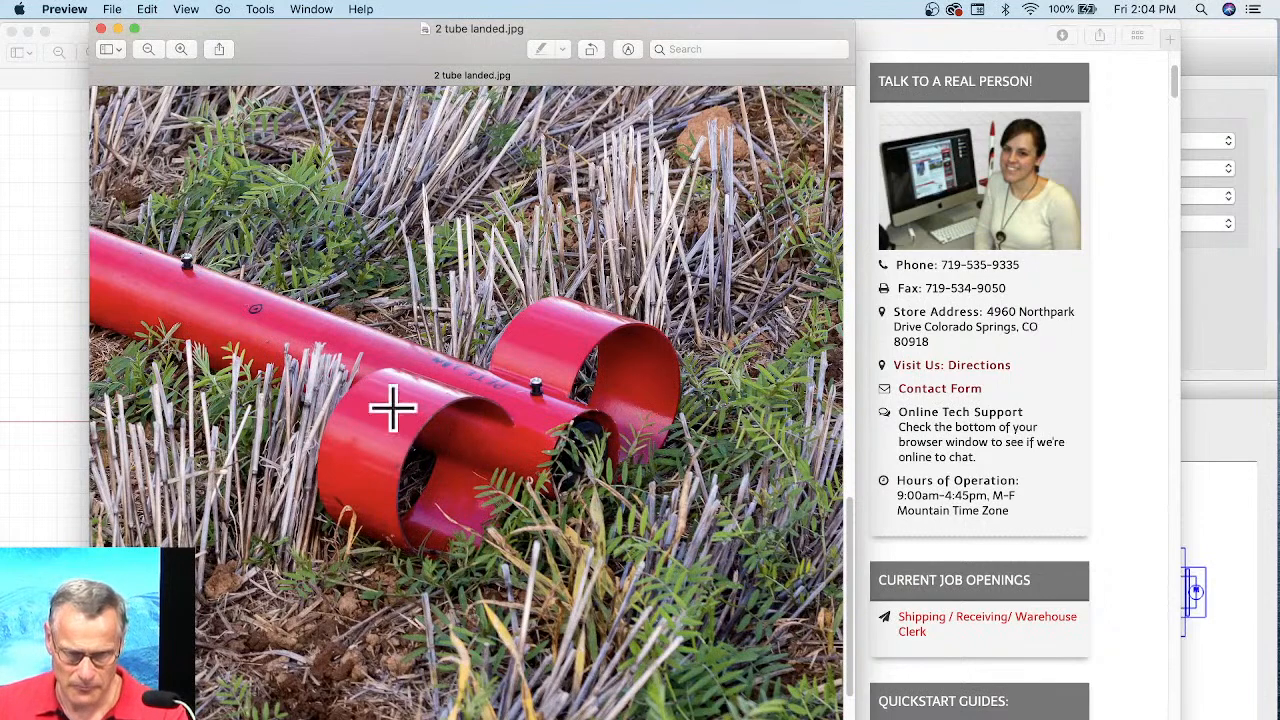
Switch to RockSim and display the 2.6 inch 2 tube fin design in base view.
{"action": "left_click", "coordinate": [1220, 310]}
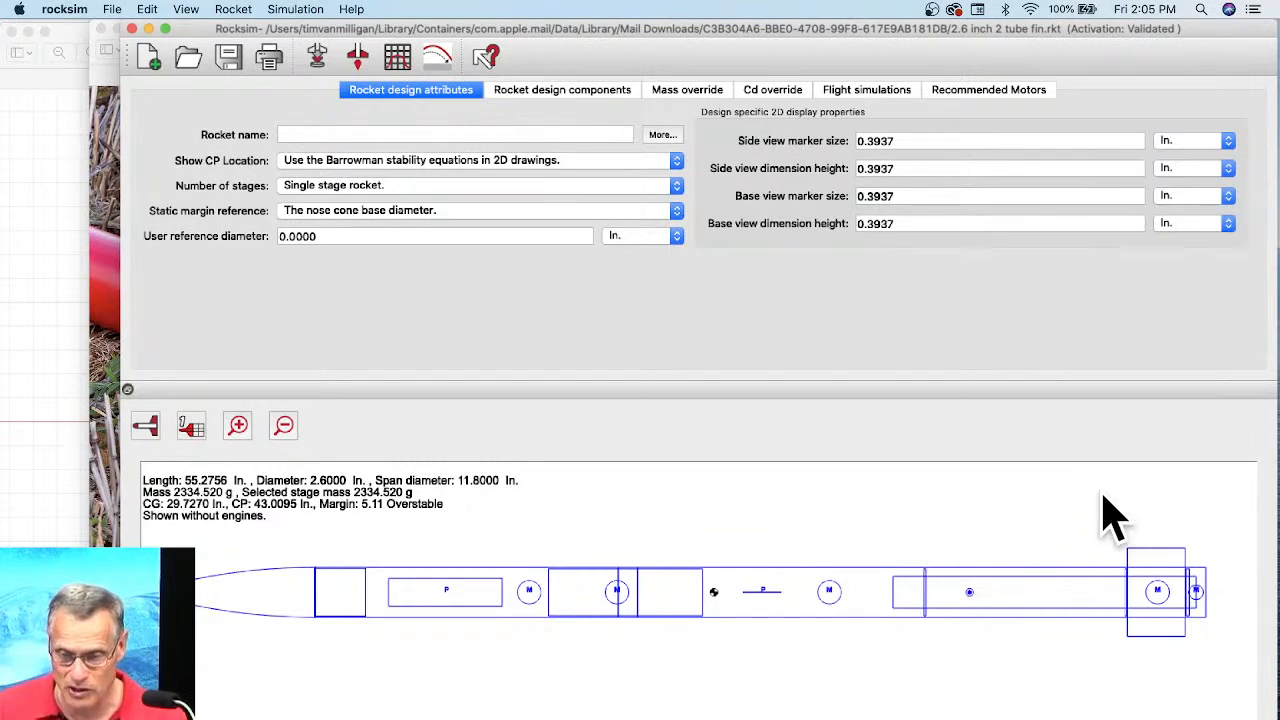
{"action": "left_click", "coordinate": [190, 430]}
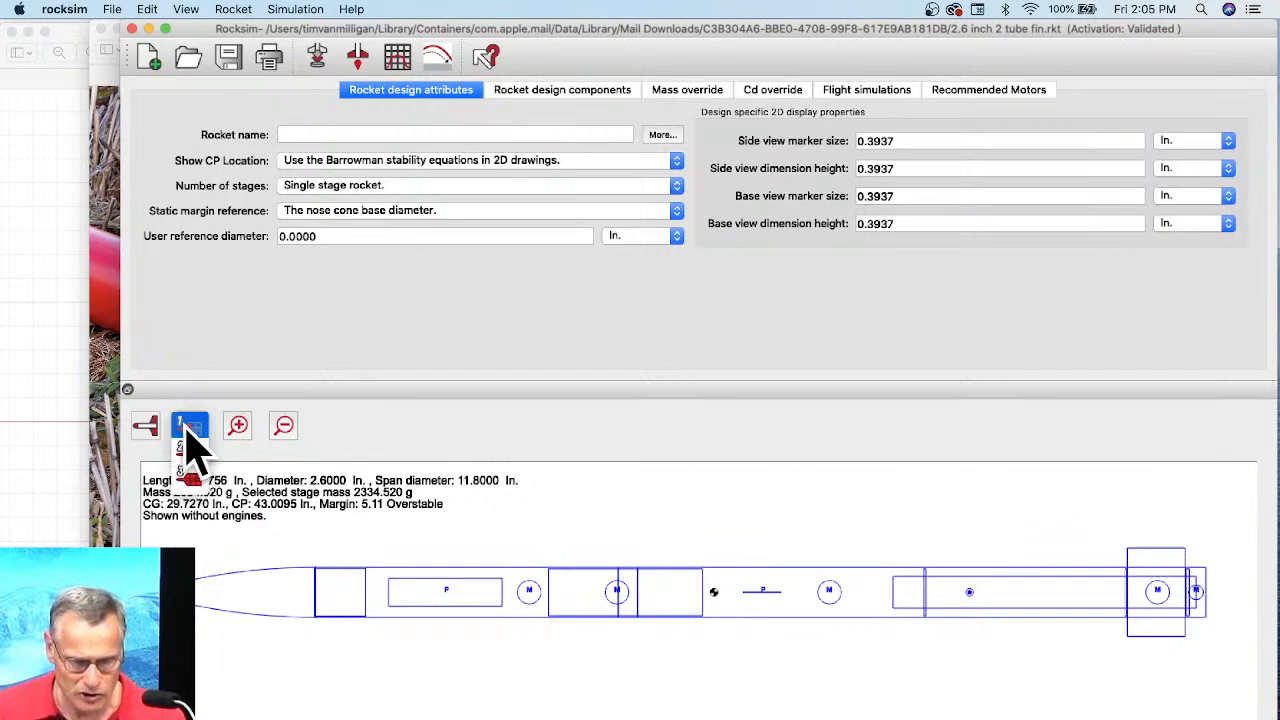
{"action": "left_click", "coordinate": [147, 430]}
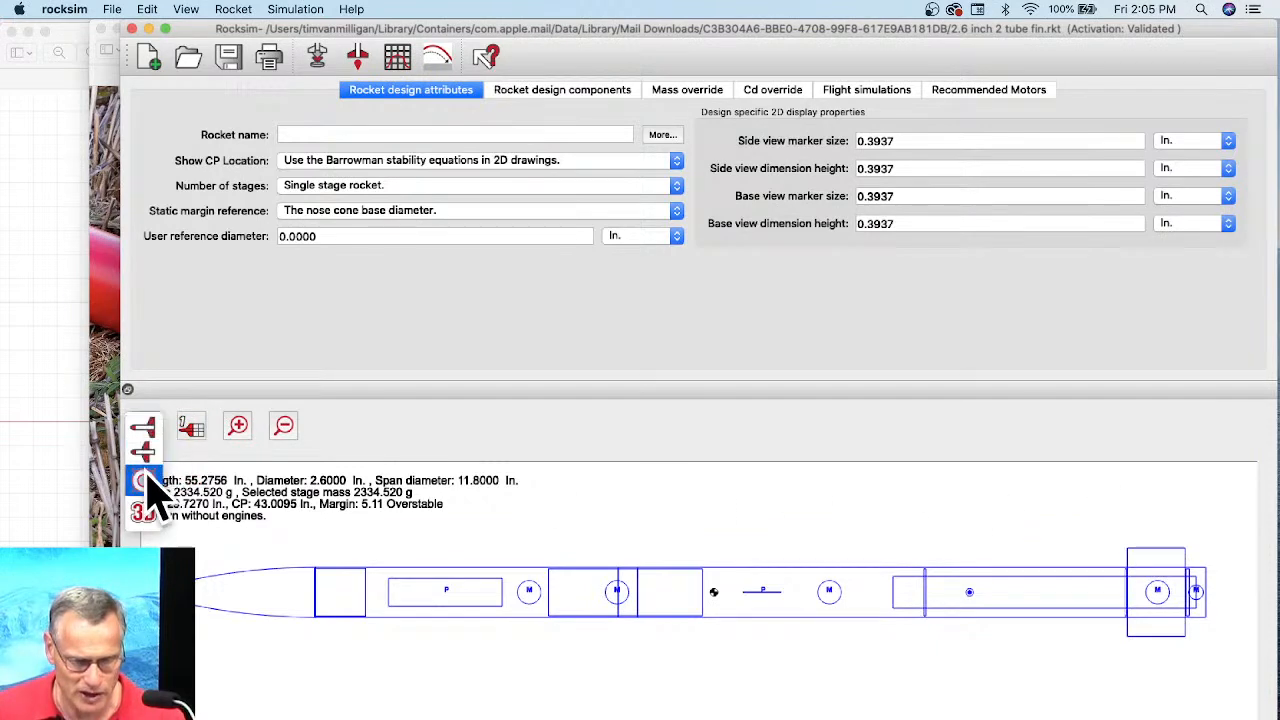
{"action": "left_click", "coordinate": [145, 484]}
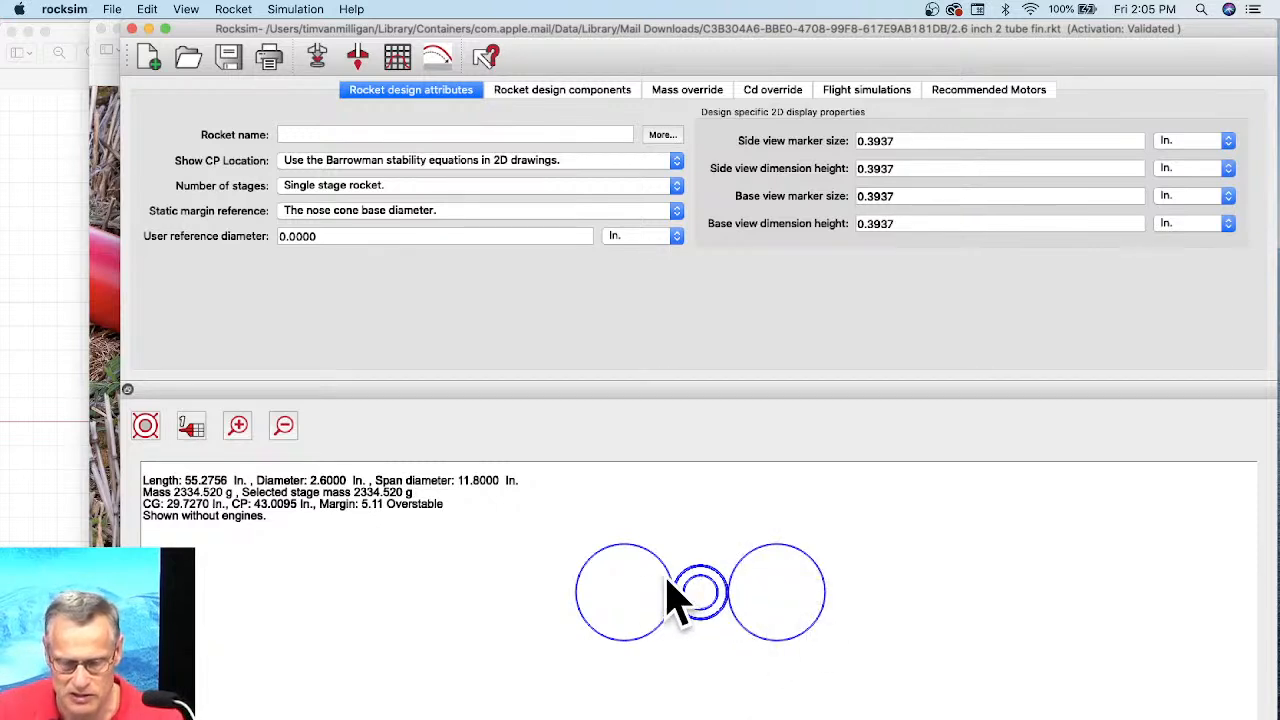
Display the rocket in 3D and rotate it to inspect both tube fins at the tail.
{"action": "left_click", "coordinate": [145, 425]}
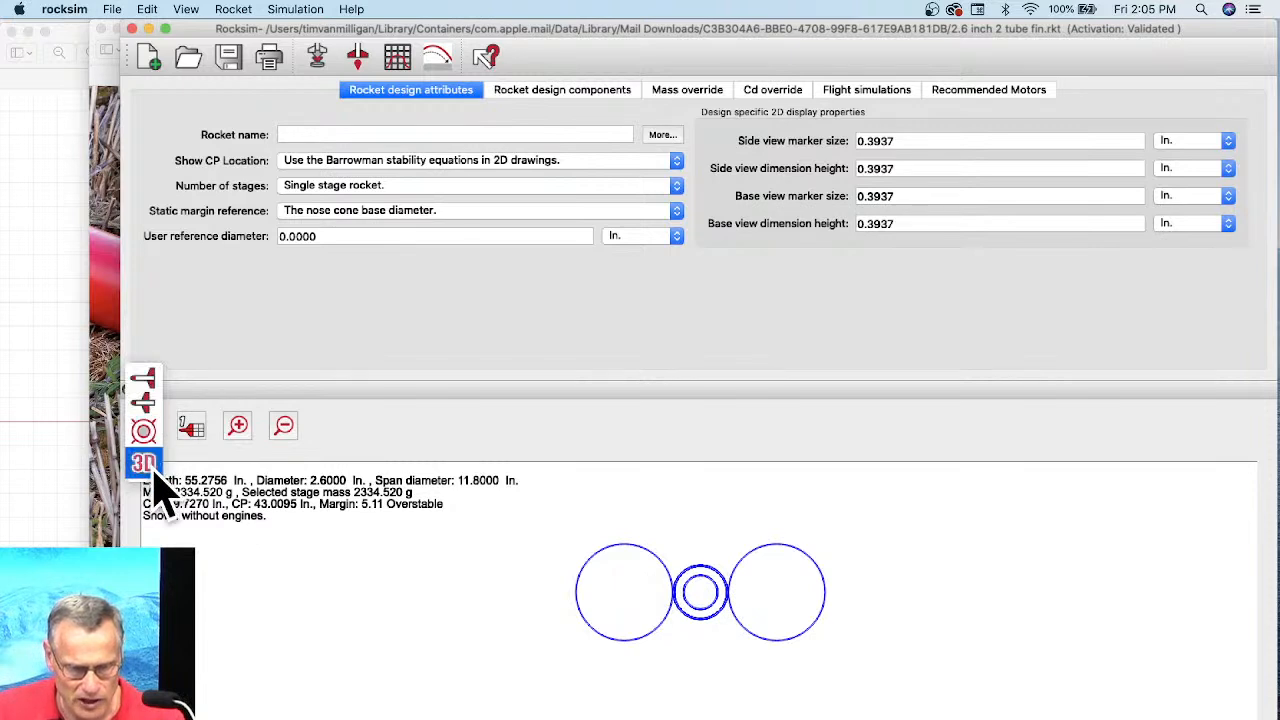
{"action": "left_click", "coordinate": [155, 458]}
{"action": "left_click_drag", "start_coordinate": [734, 609], "coordinate": [957, 611]}
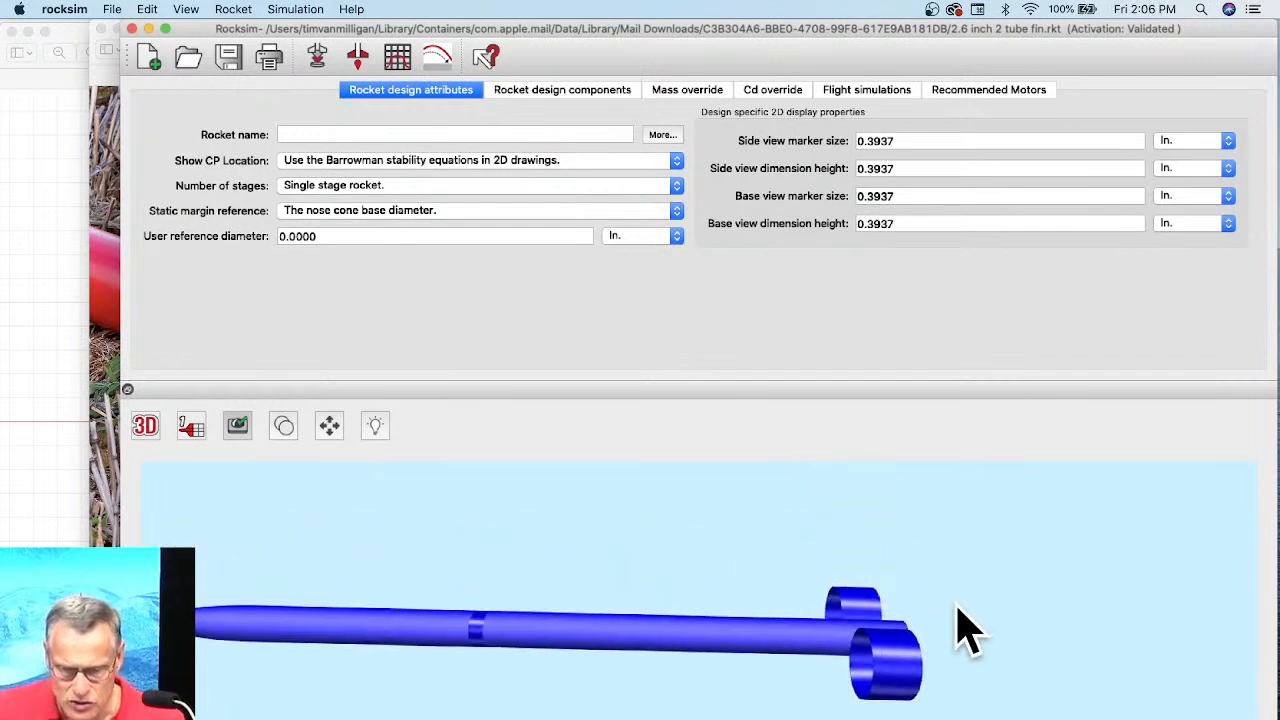
{"action": "left_click_drag", "start_coordinate": [699, 616], "coordinate": [708, 606]}
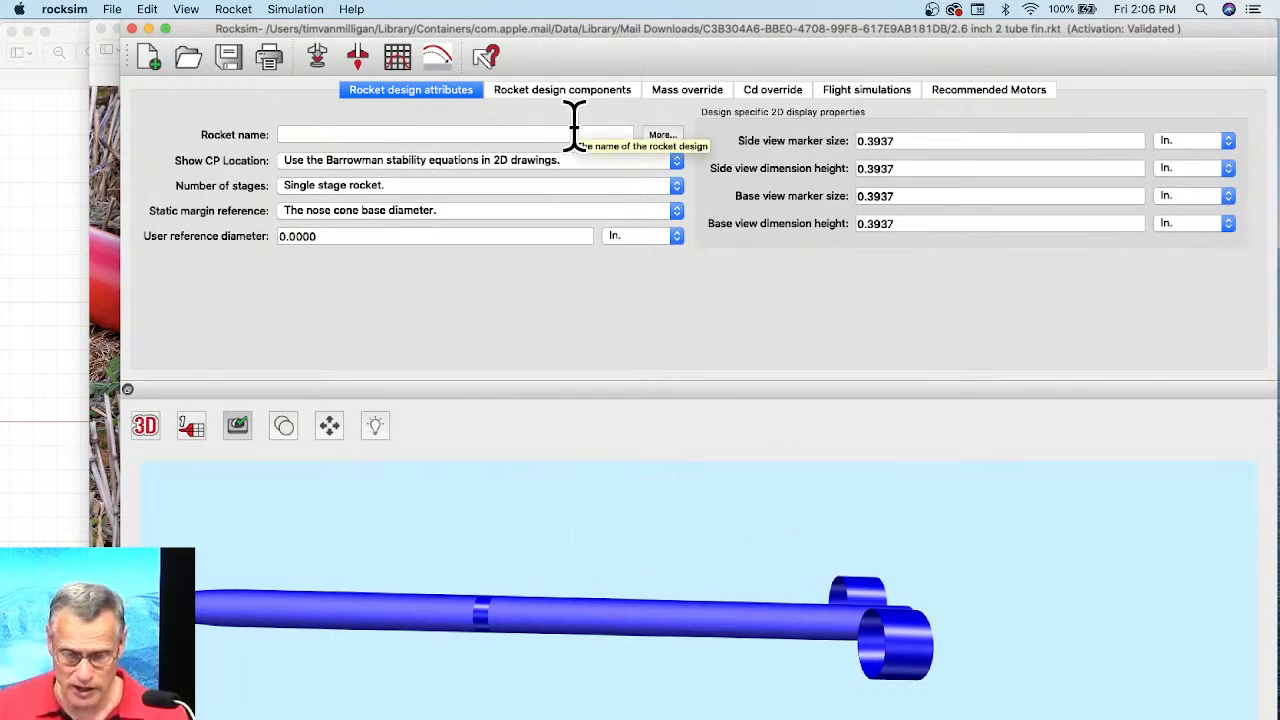
Open the Tube fins component of the rocket and review its tube count, diameters, length and location.
{"action": "left_click", "coordinate": [588, 96]}
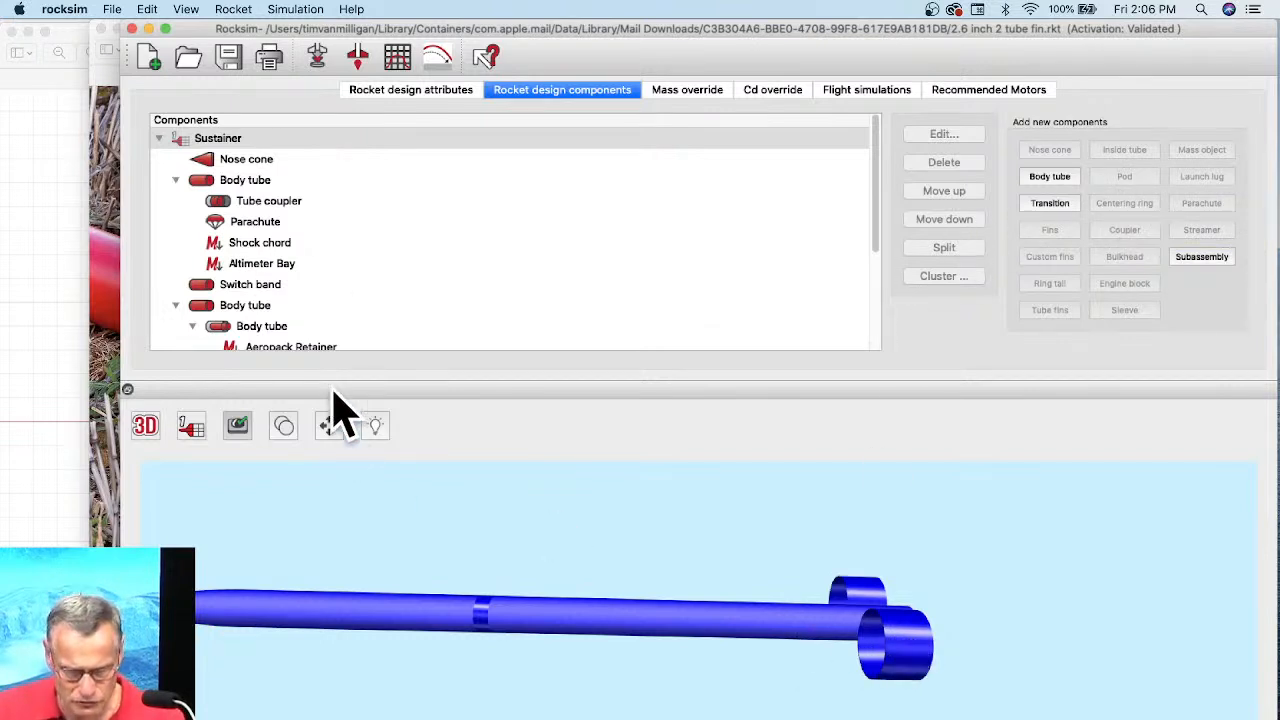
{"action": "scroll", "coordinate": [310, 265], "scroll_direction": "down", "scroll_amount": 5}
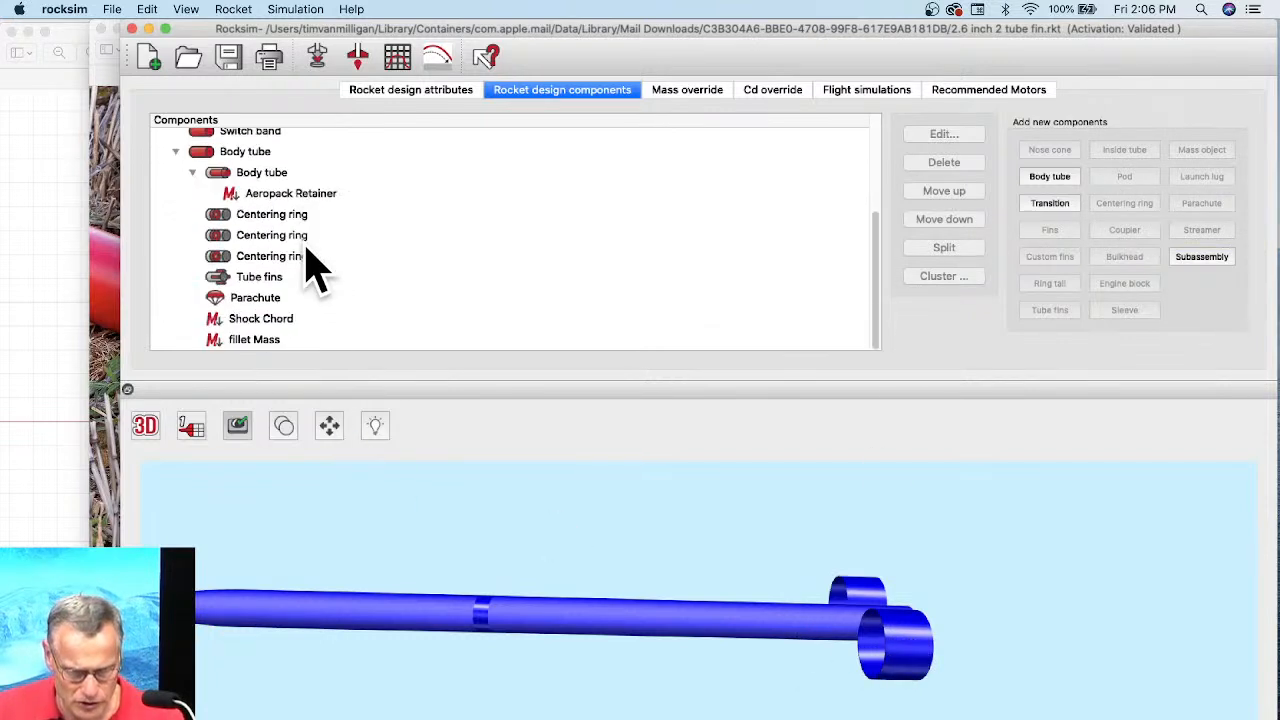
{"action": "left_click", "coordinate": [252, 280]}
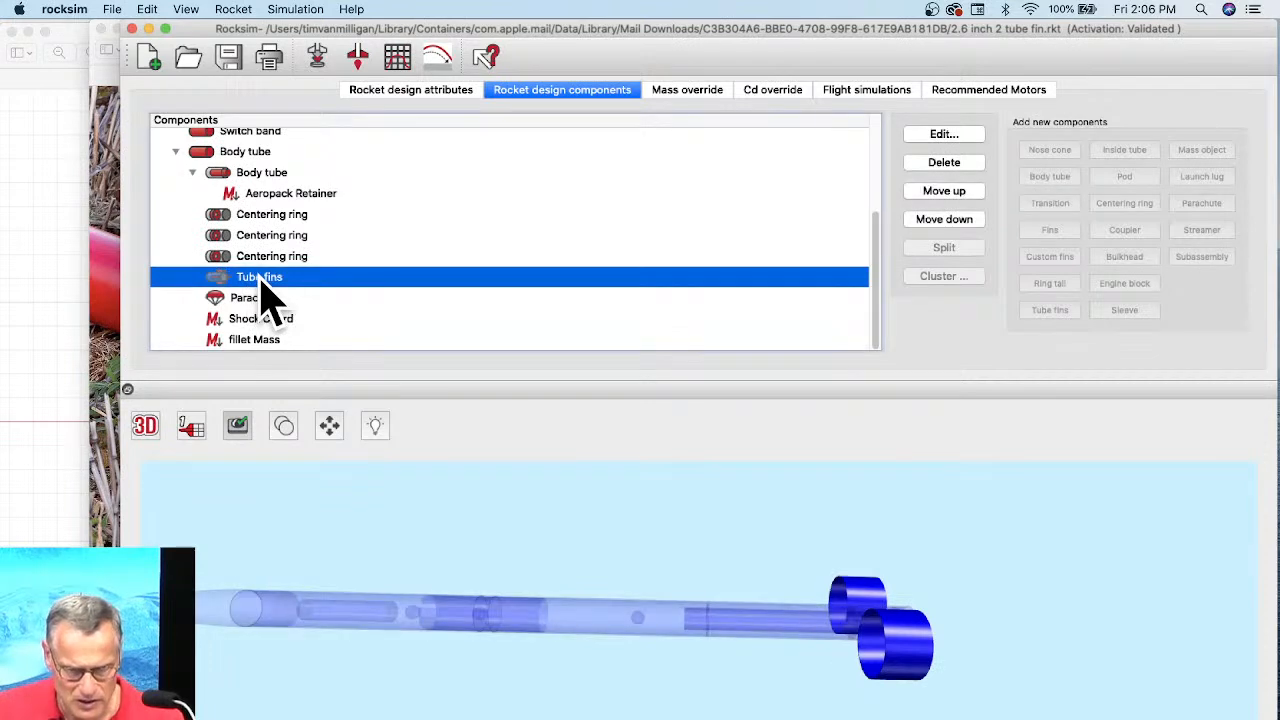
{"action": "double_click", "coordinate": [262, 282]}
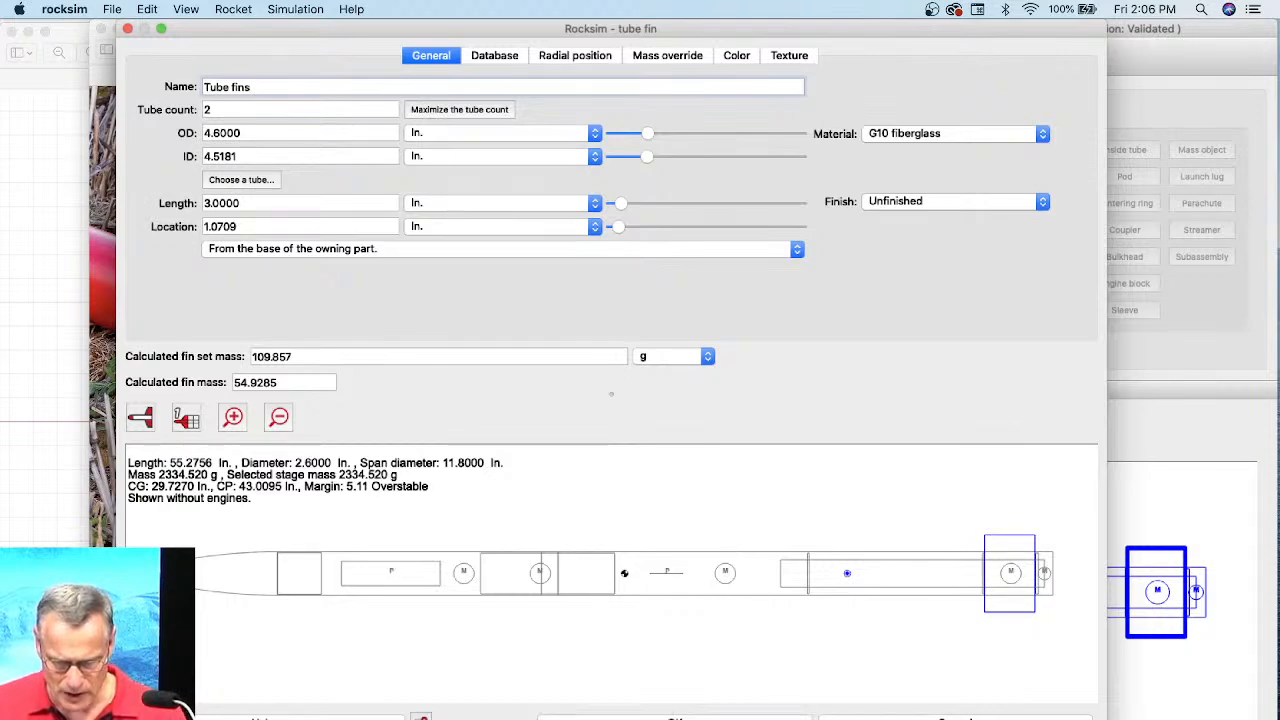
{"action": "left_click", "coordinate": [757, 712]}
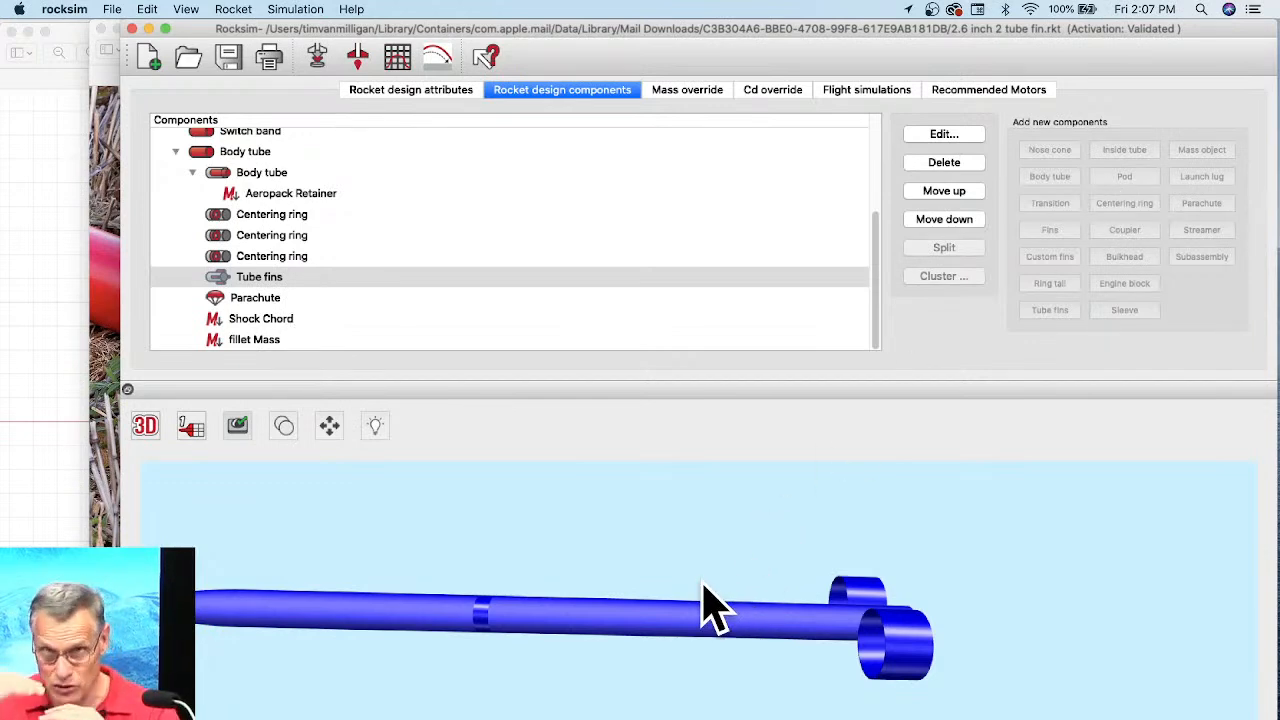
Review the Sustainer's component tree and highlight the body tubes and nose cone one by one in the 3D view.
{"action": "scroll", "coordinate": [537, 300], "scroll_direction": "up", "scroll_amount": 5}
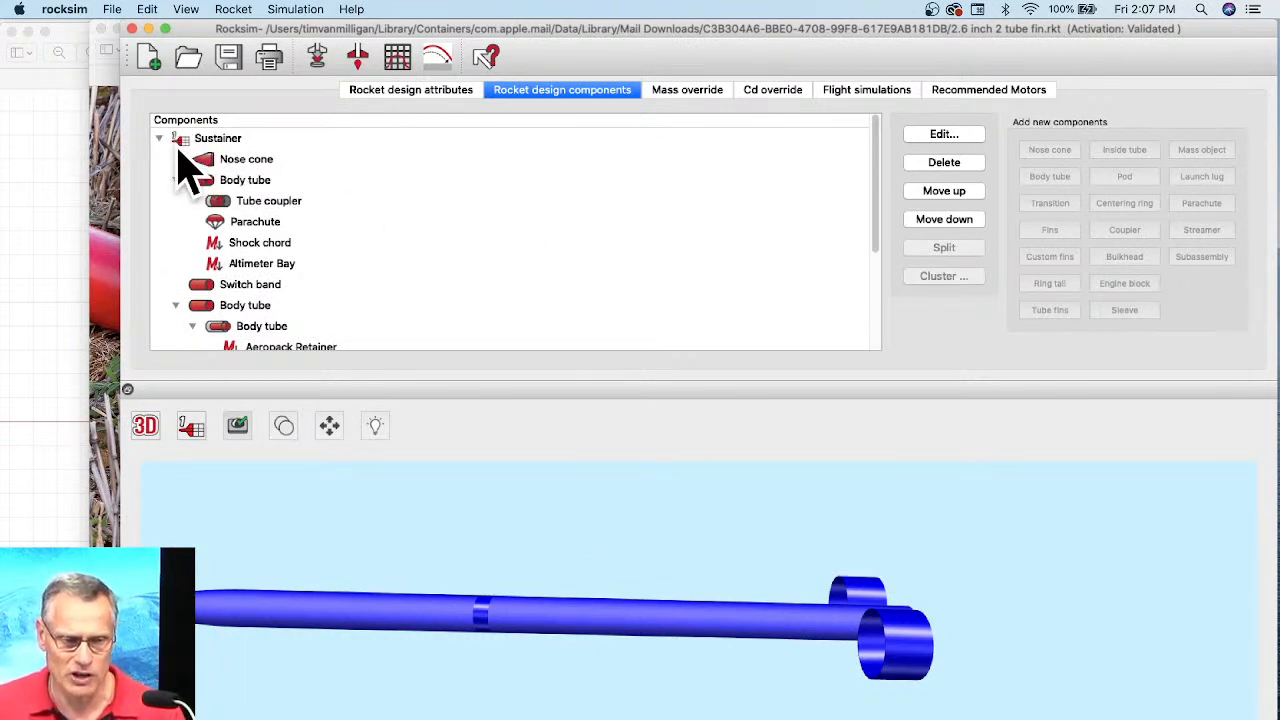
{"action": "left_click", "coordinate": [158, 138]}
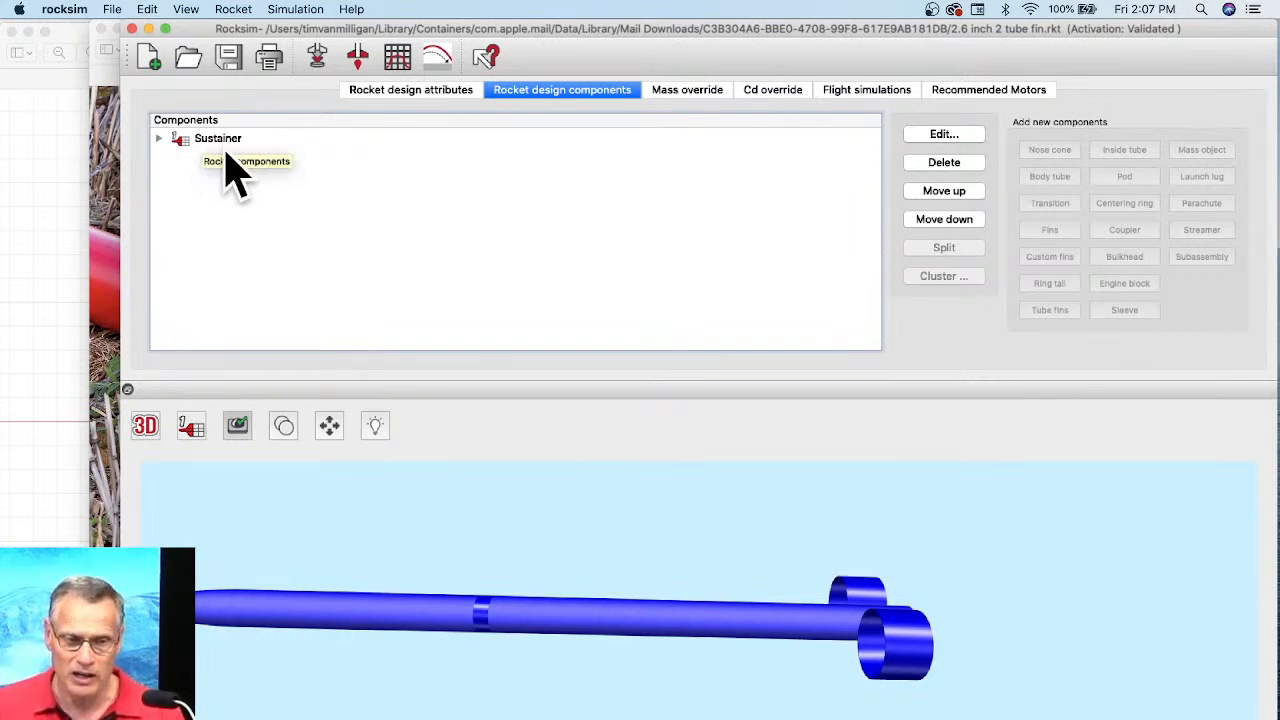
{"action": "left_click", "coordinate": [159, 141]}
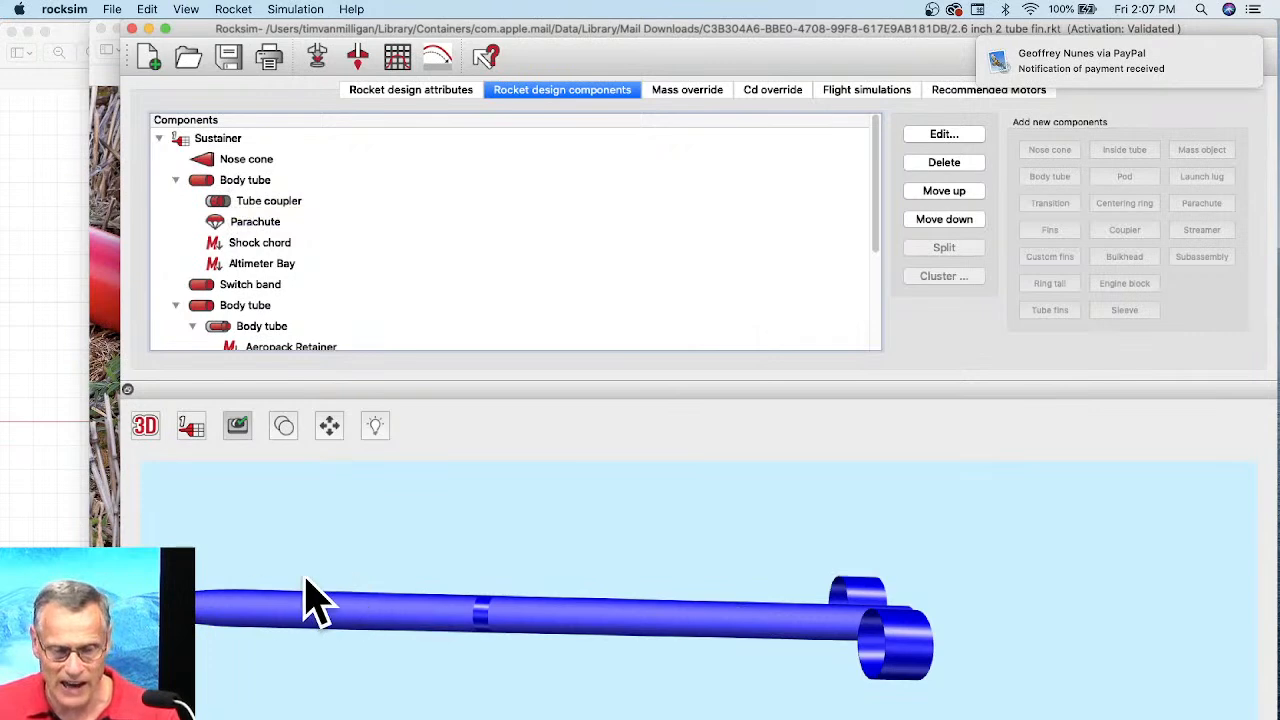
{"action": "left_click", "coordinate": [485, 614]}
{"action": "scroll", "coordinate": [250, 290], "scroll_direction": "down", "scroll_amount": 5}
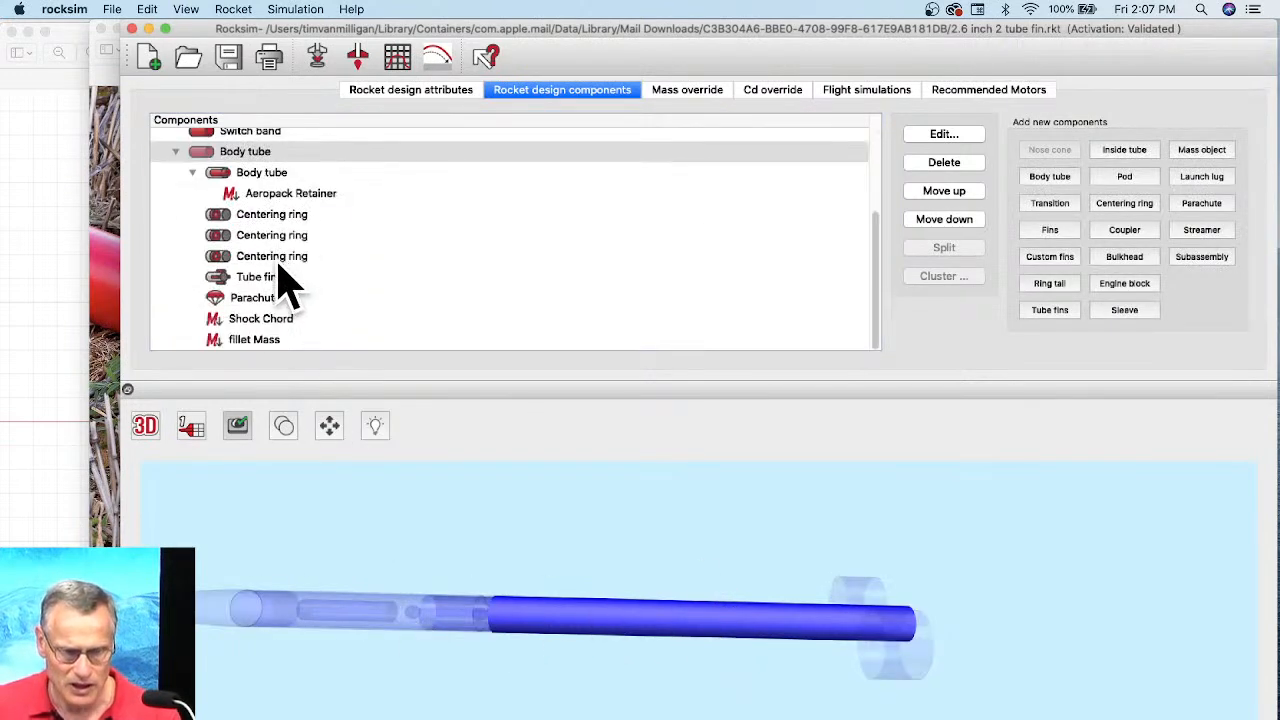
{"action": "scroll", "coordinate": [286, 280], "scroll_direction": "up", "scroll_amount": 3}
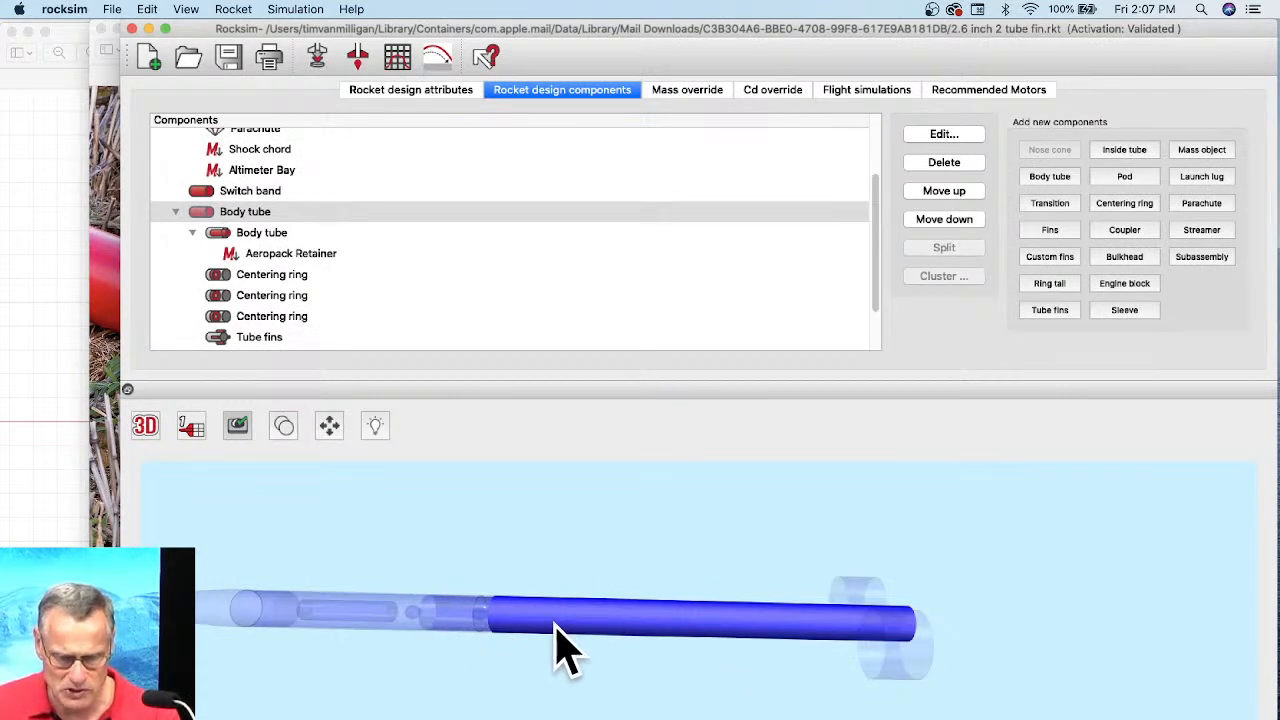
{"action": "left_click", "coordinate": [390, 622]}
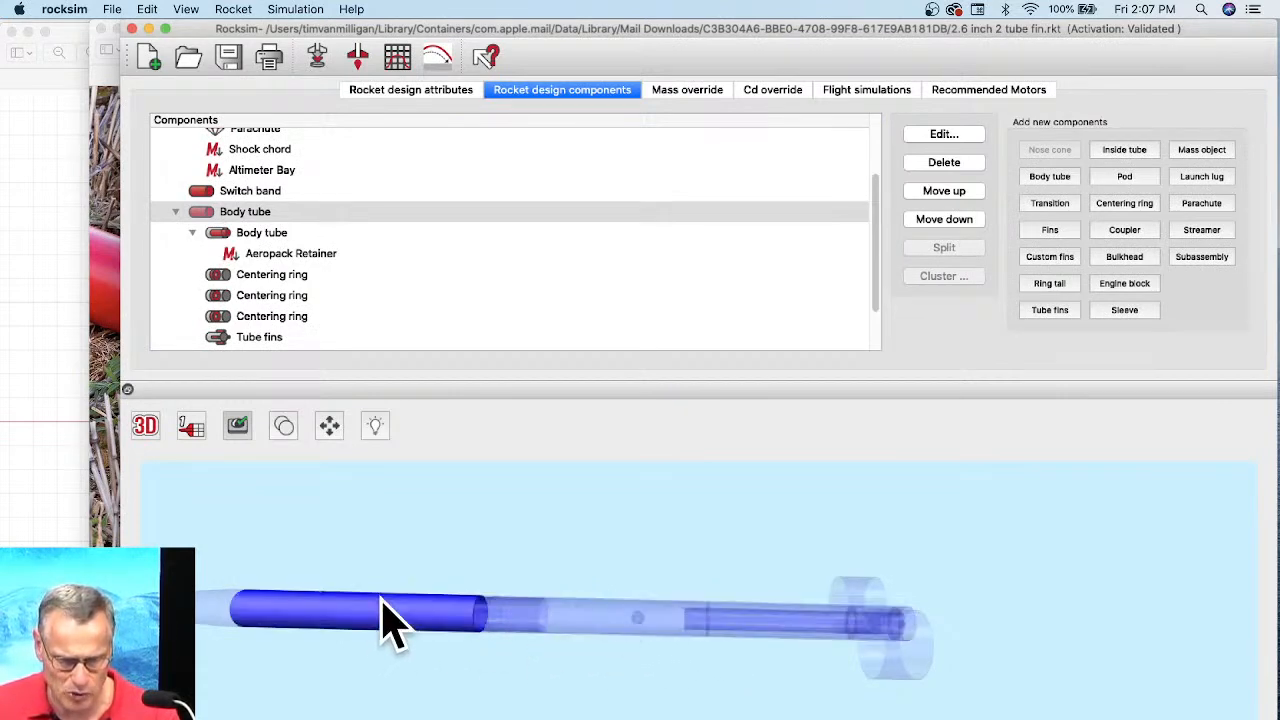
{"action": "left_click", "coordinate": [205, 625]}
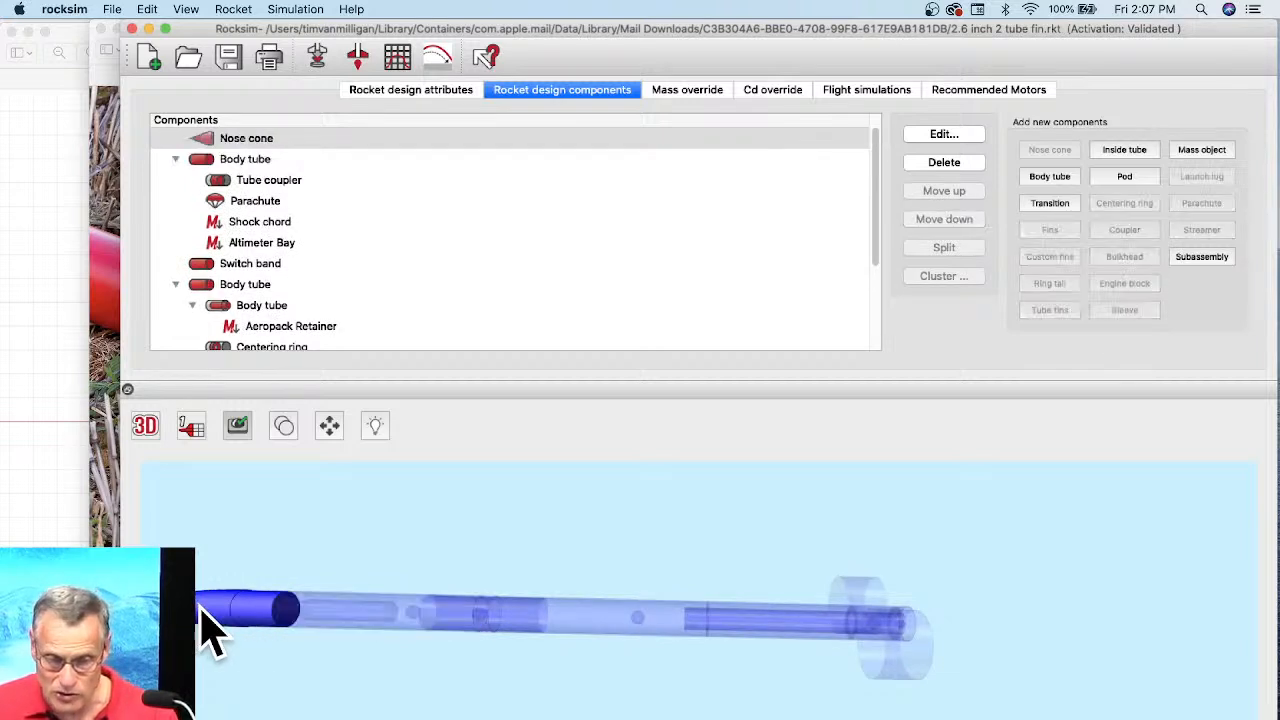
Add an external pod to the aft body tube that carries the tube fins.
{"action": "left_click", "coordinate": [667, 620]}
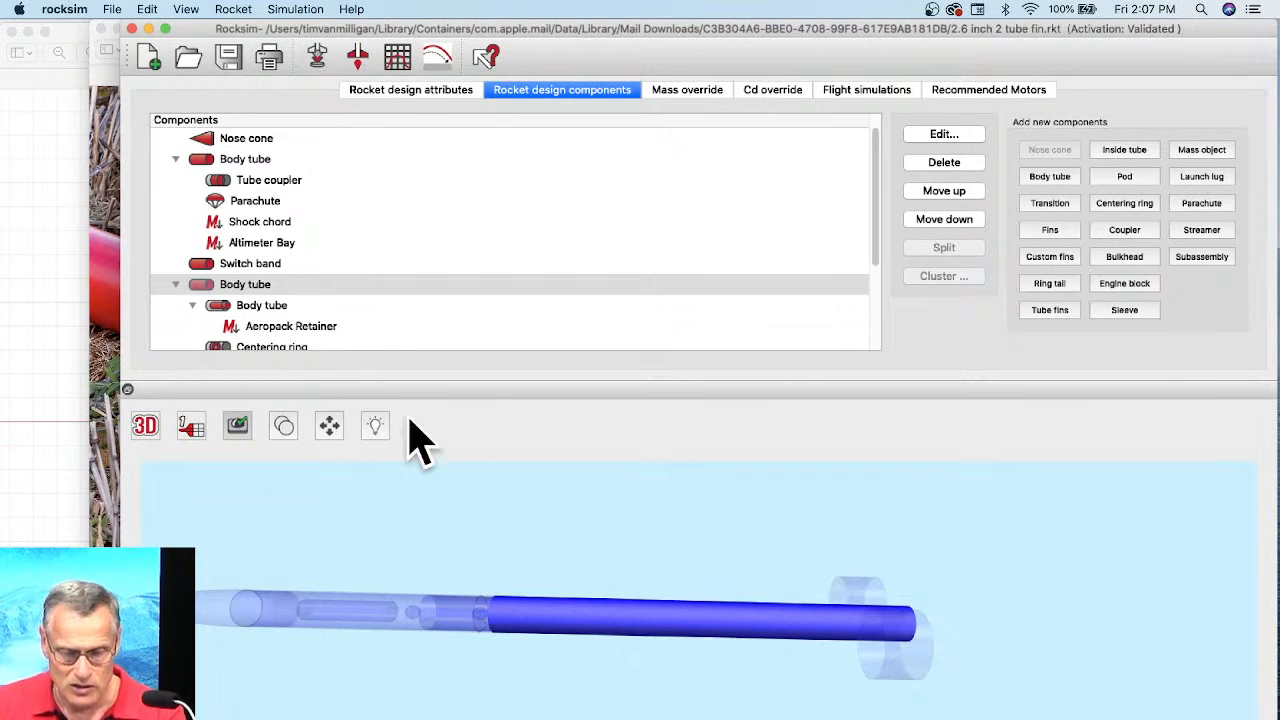
{"action": "left_click", "coordinate": [233, 288]}
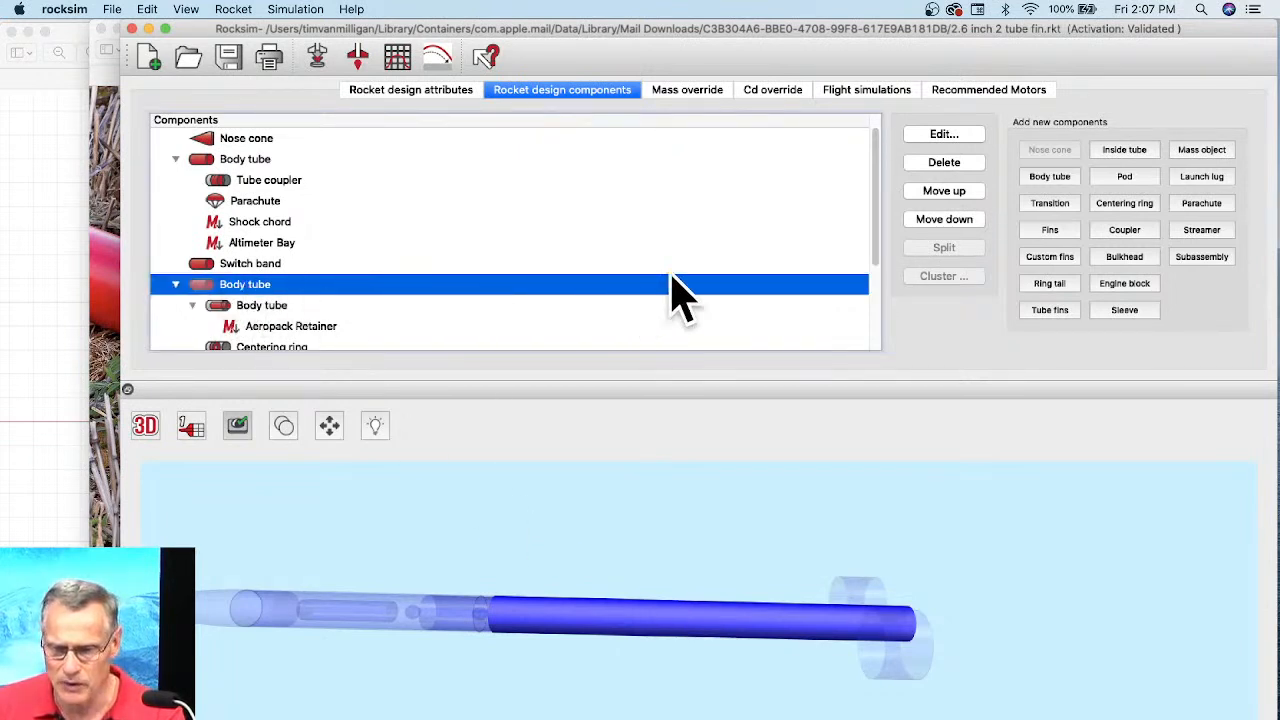
{"action": "left_click", "coordinate": [1125, 178]}
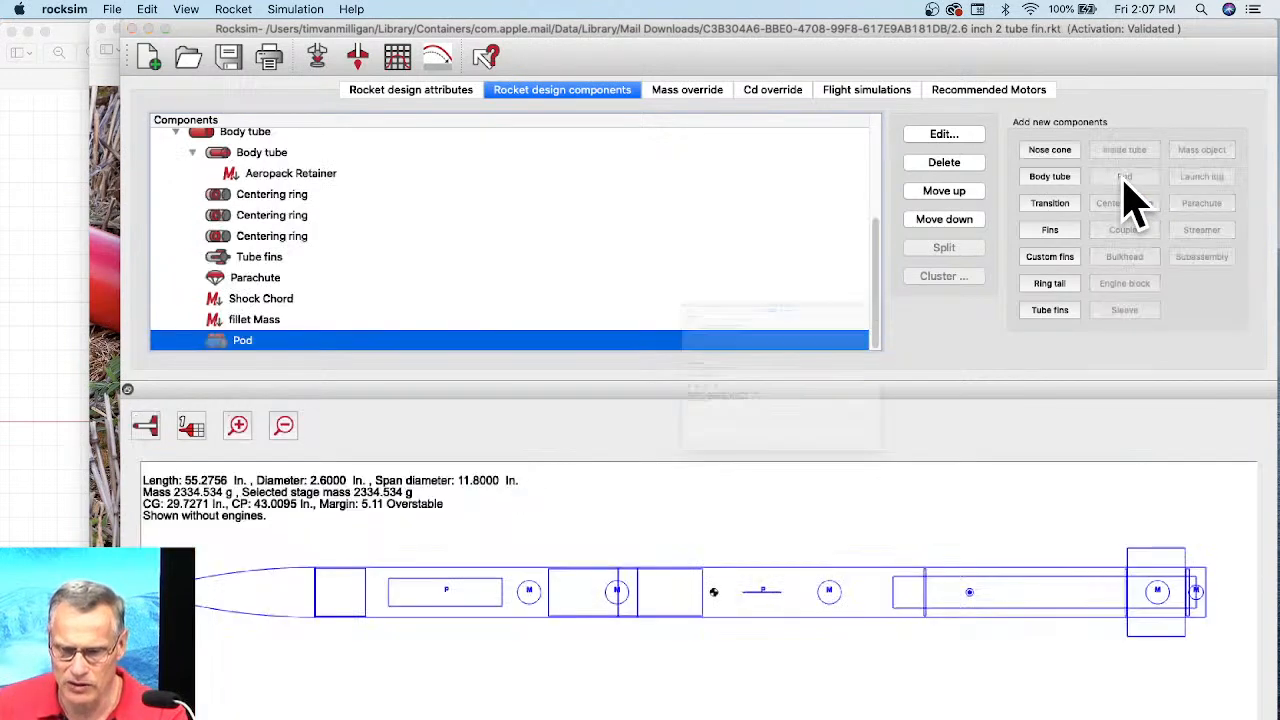
{"action": "scroll", "coordinate": [735, 550], "scroll_direction": "up", "scroll_amount": 5}
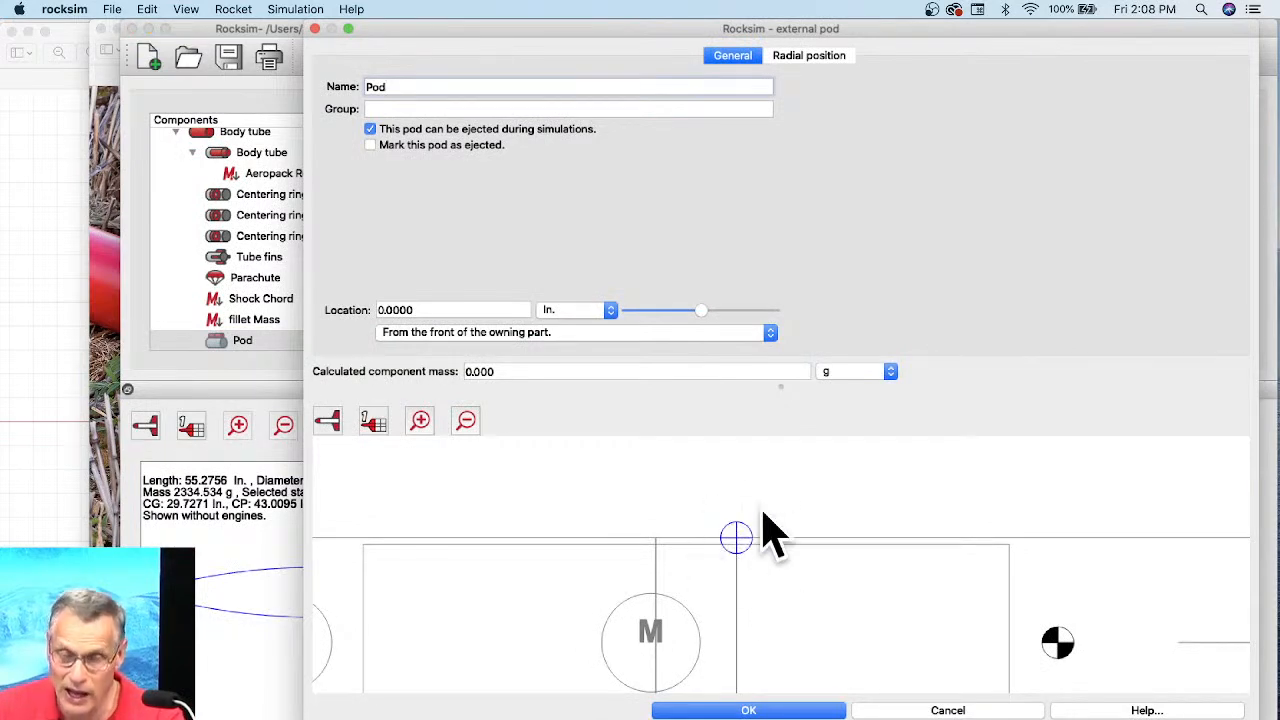
{"action": "scroll", "coordinate": [751, 534], "scroll_direction": "down", "scroll_amount": 5}
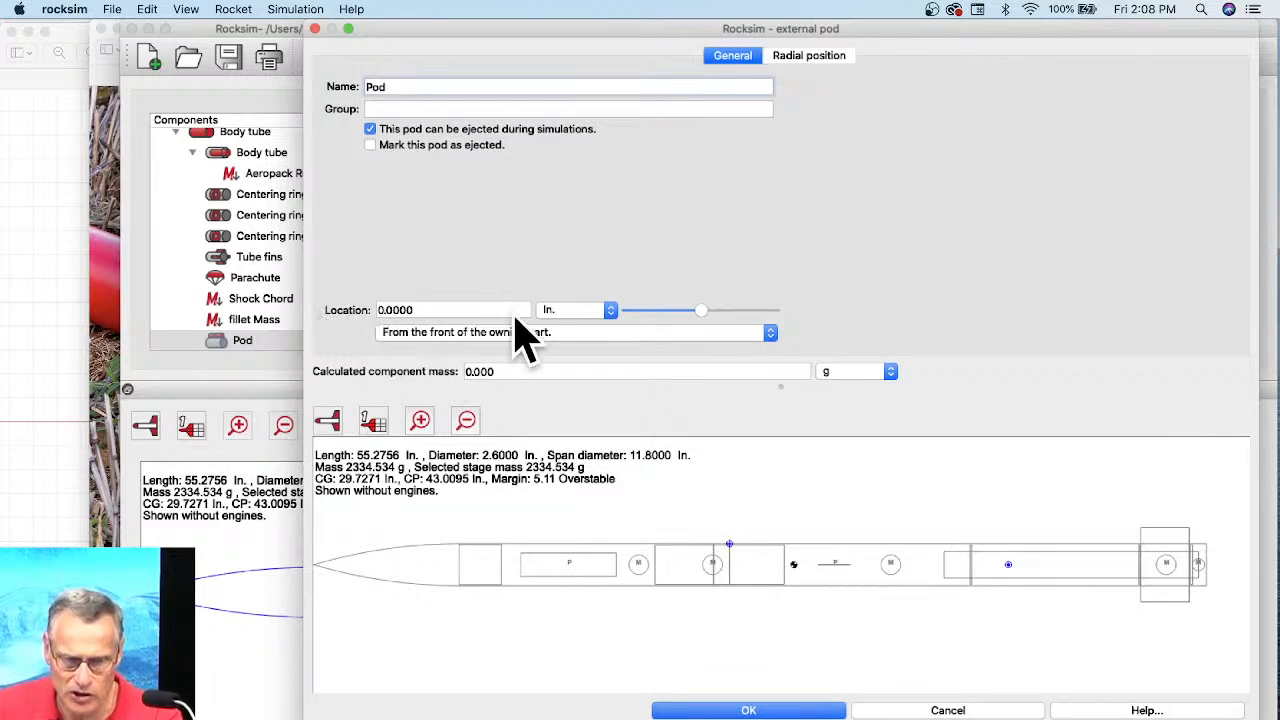
Align the pod with the front edge of the tube fins by setting its location to 25.45 in. from the front of the owning part.
{"action": "left_click_drag", "start_coordinate": [702, 312], "coordinate": [766, 320]}
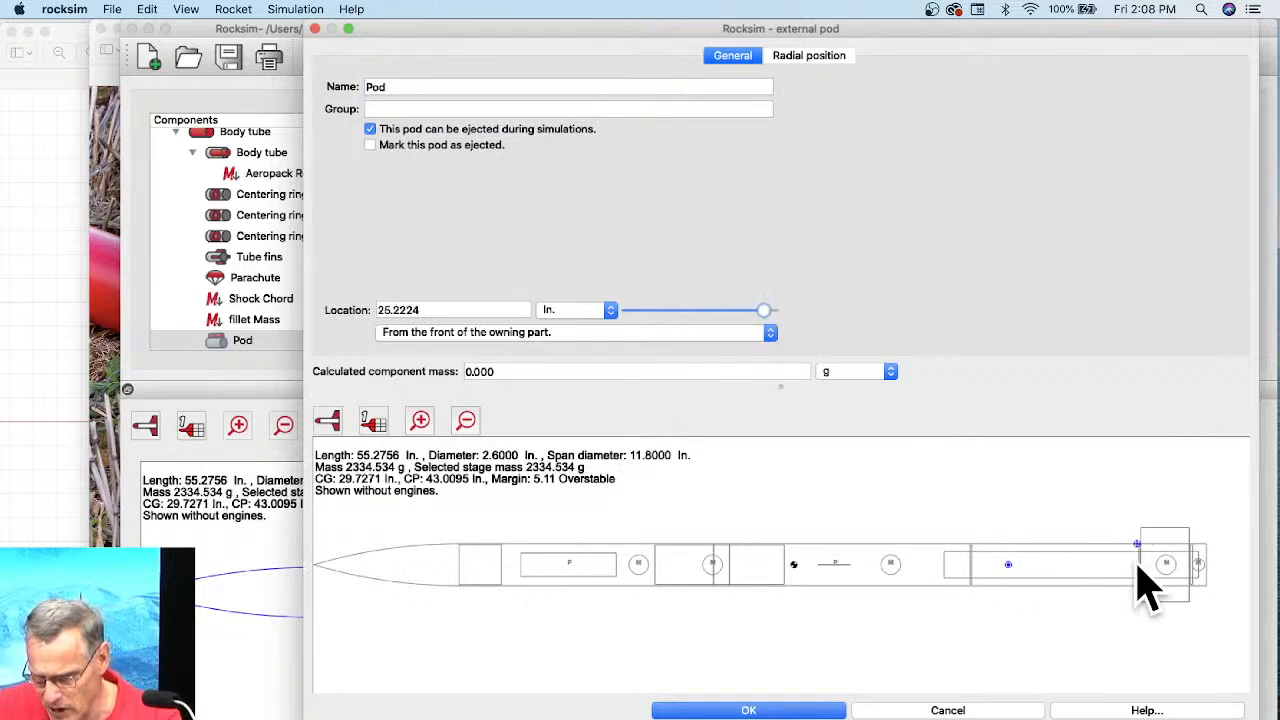
{"action": "scroll", "coordinate": [1186, 586], "scroll_direction": "up", "scroll_amount": 5}
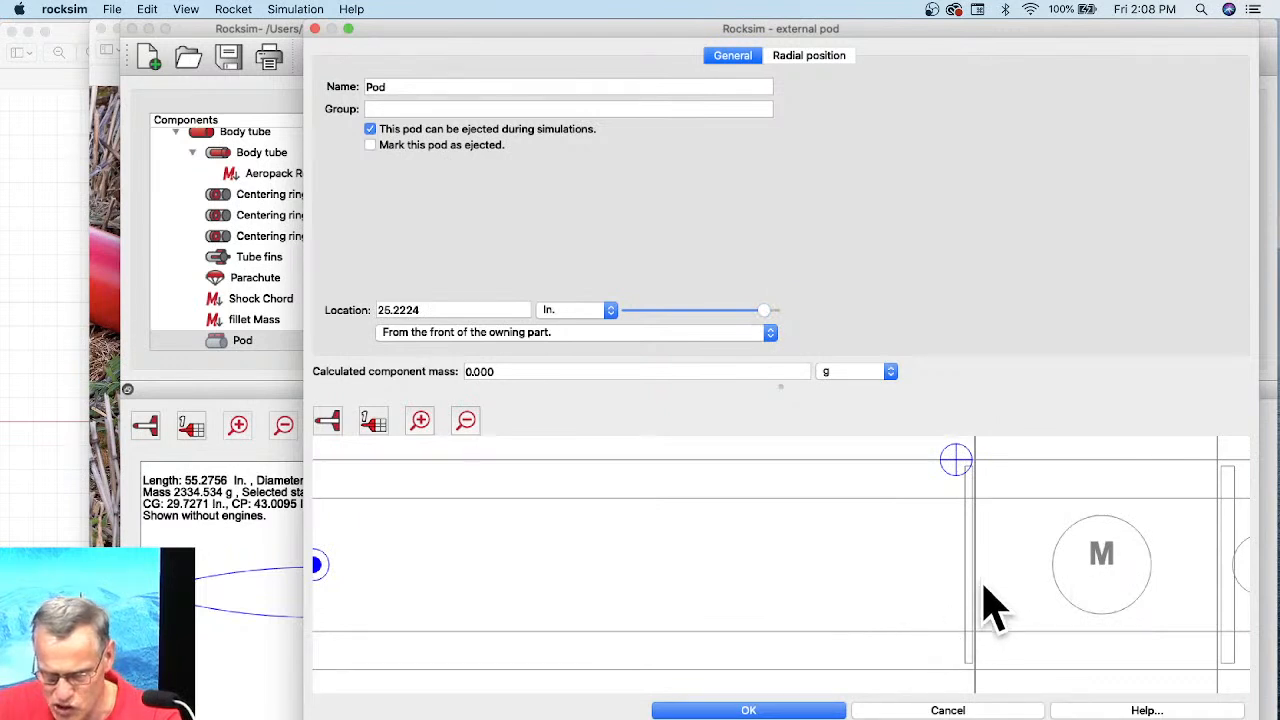
{"action": "left_click_drag", "start_coordinate": [842, 598], "coordinate": [647, 655]}
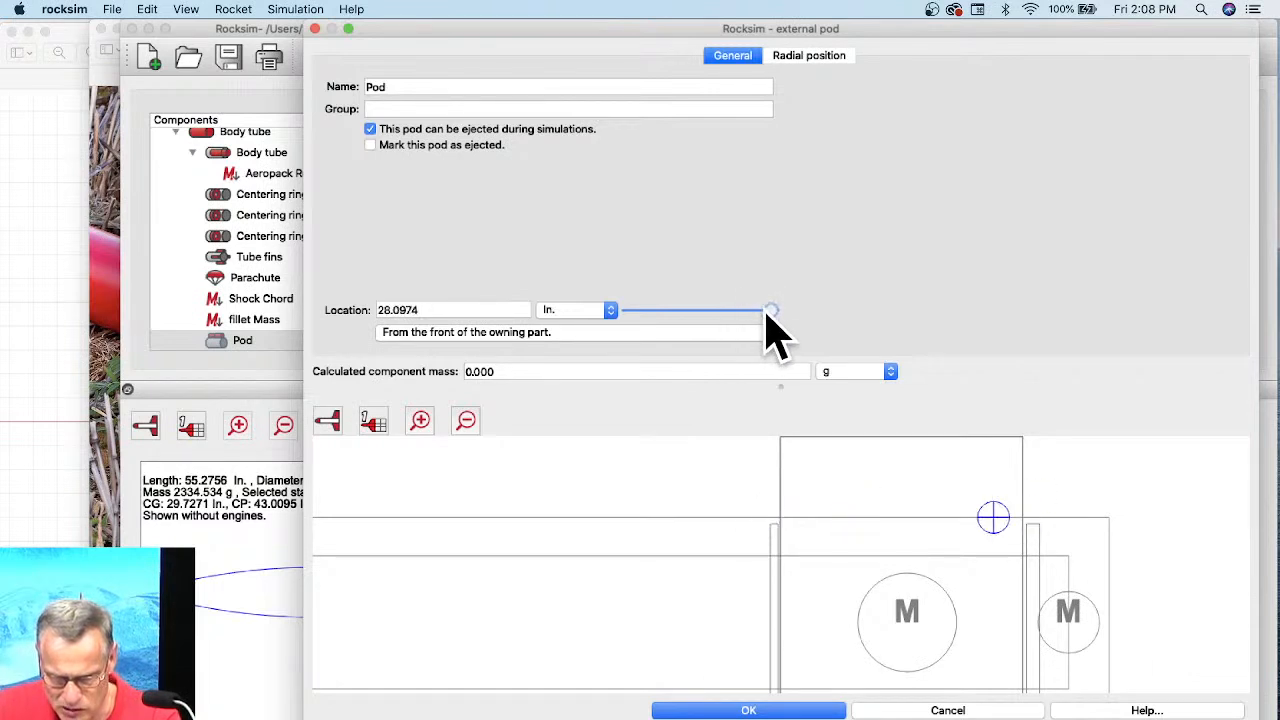
{"action": "left_click_drag", "start_coordinate": [766, 310], "coordinate": [757, 310]}
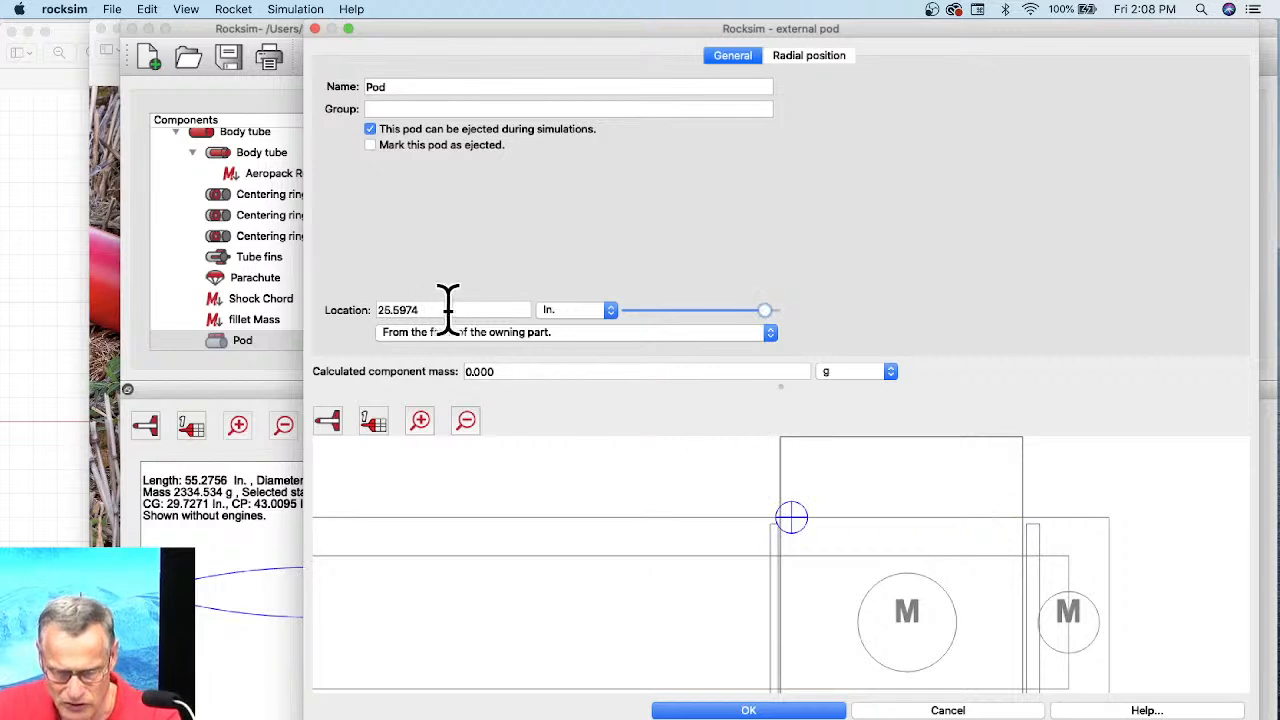
{"action": "left_click_drag", "start_coordinate": [396, 310], "coordinate": [450, 310]}
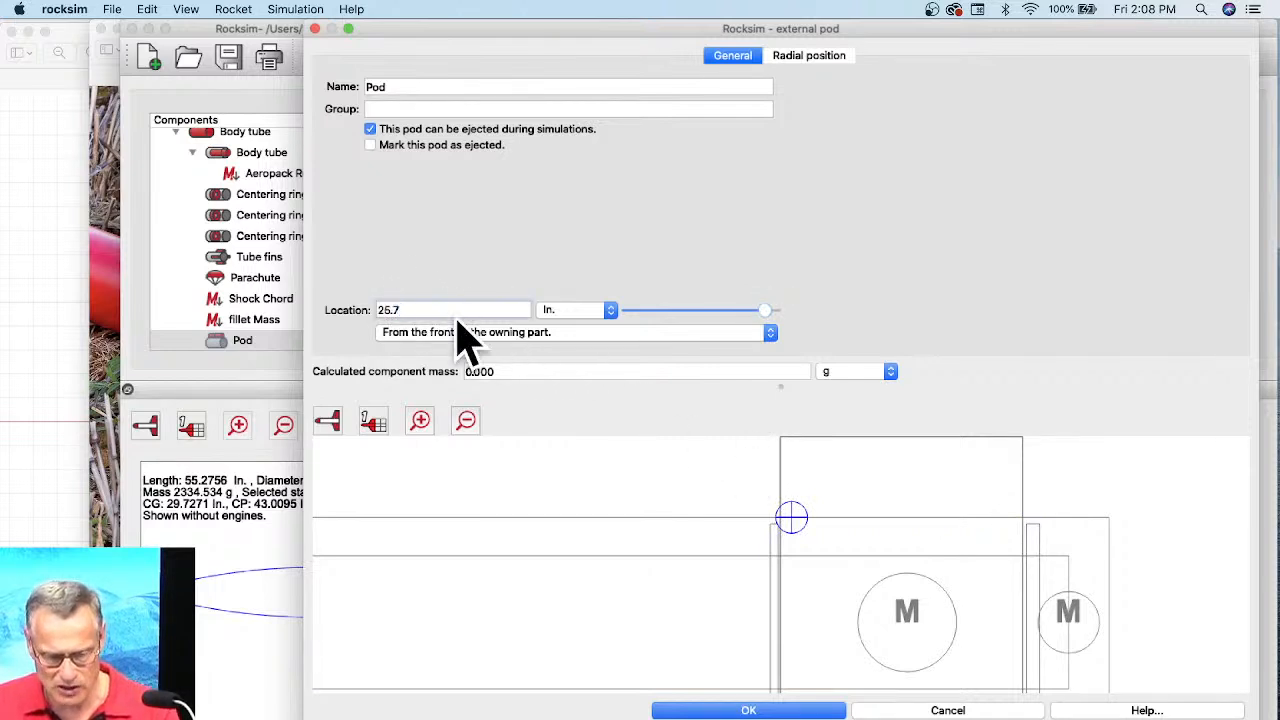
{"action": "key", "text": "Tab"}
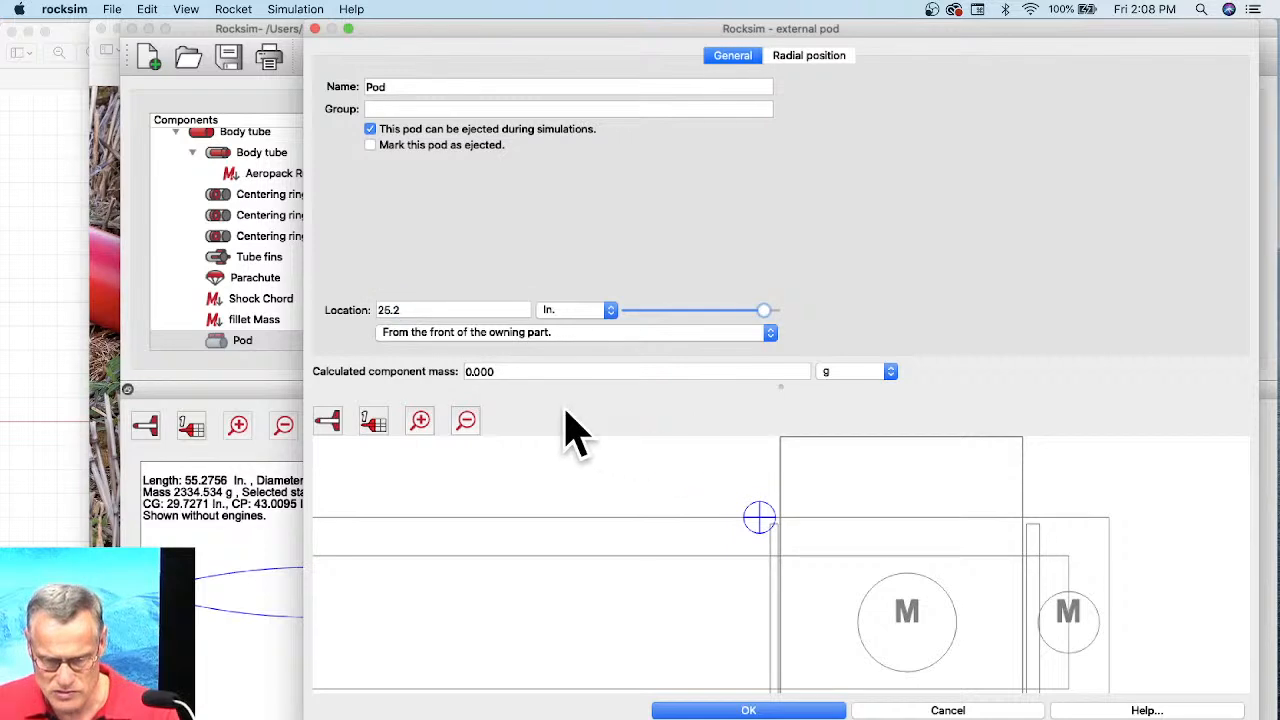
{"action": "double_click", "coordinate": [410, 310]}
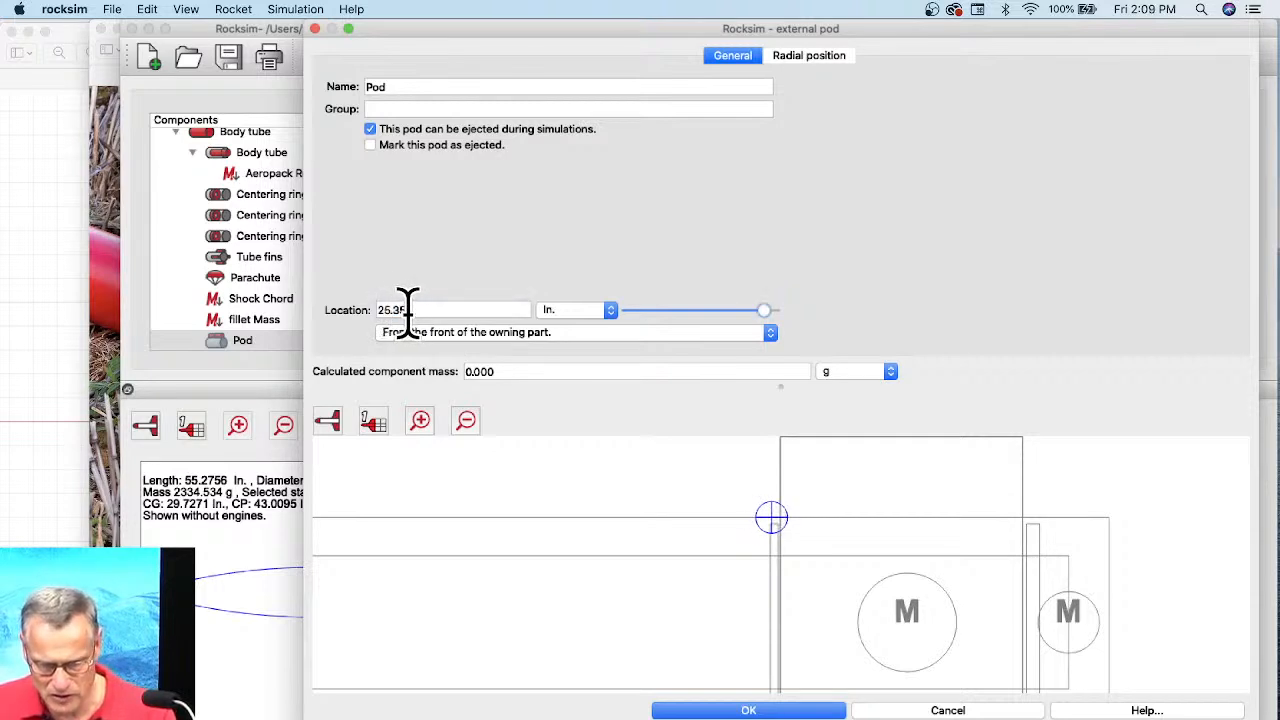
{"action": "left_click_drag", "start_coordinate": [395, 310], "coordinate": [408, 310]}
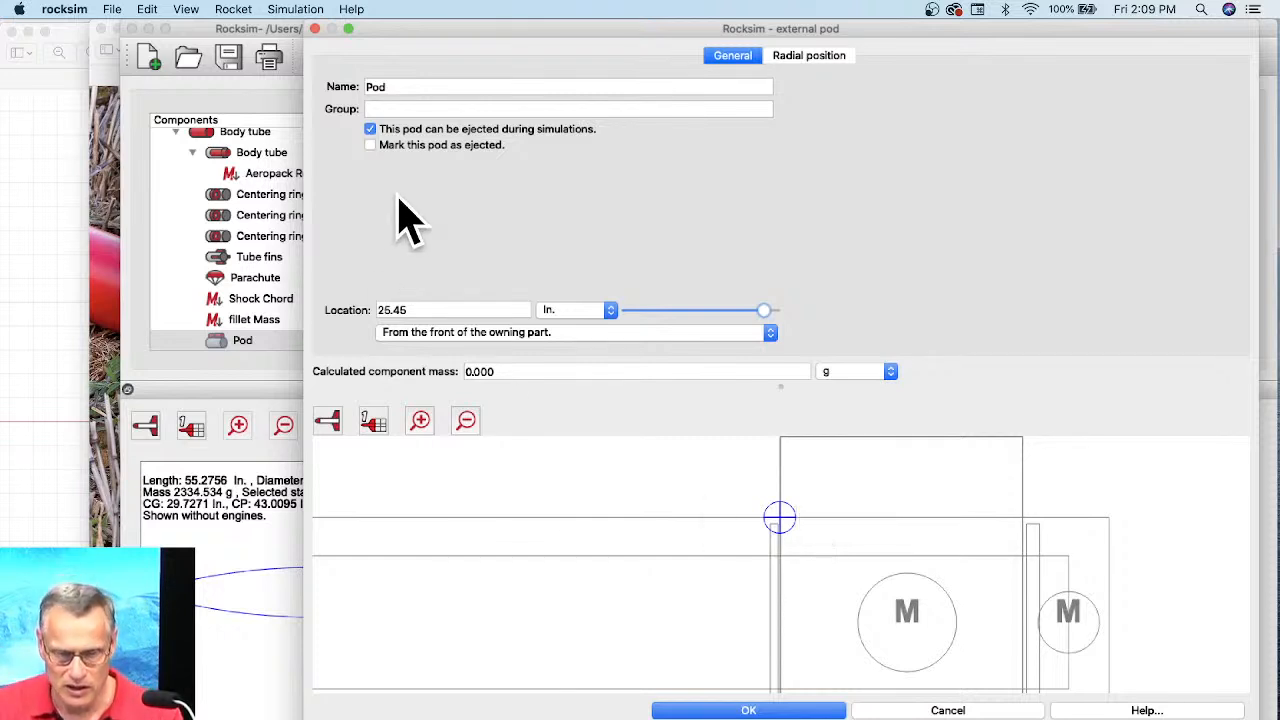
Name the pod Tube Fin Pod, disable its ejection during simulations and accept the settings.
{"action": "double_click", "coordinate": [372, 87]}
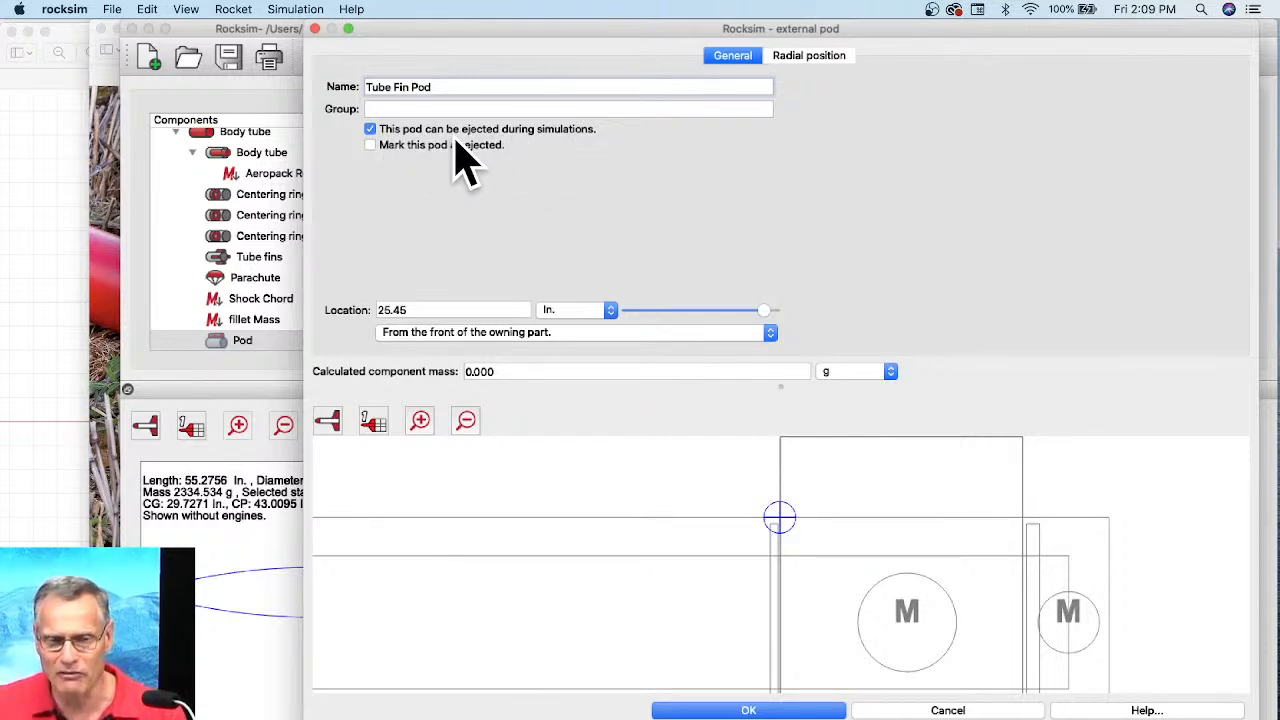
{"action": "left_click", "coordinate": [370, 130]}
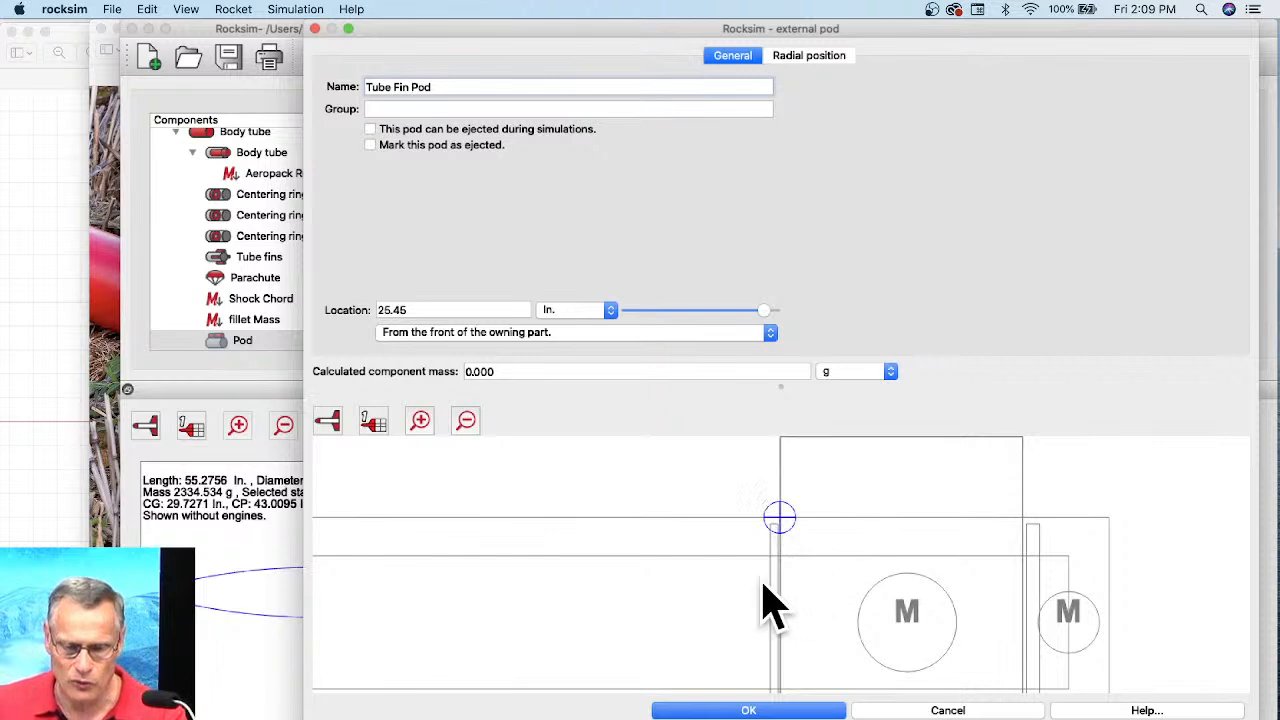
{"action": "left_click", "coordinate": [748, 710]}
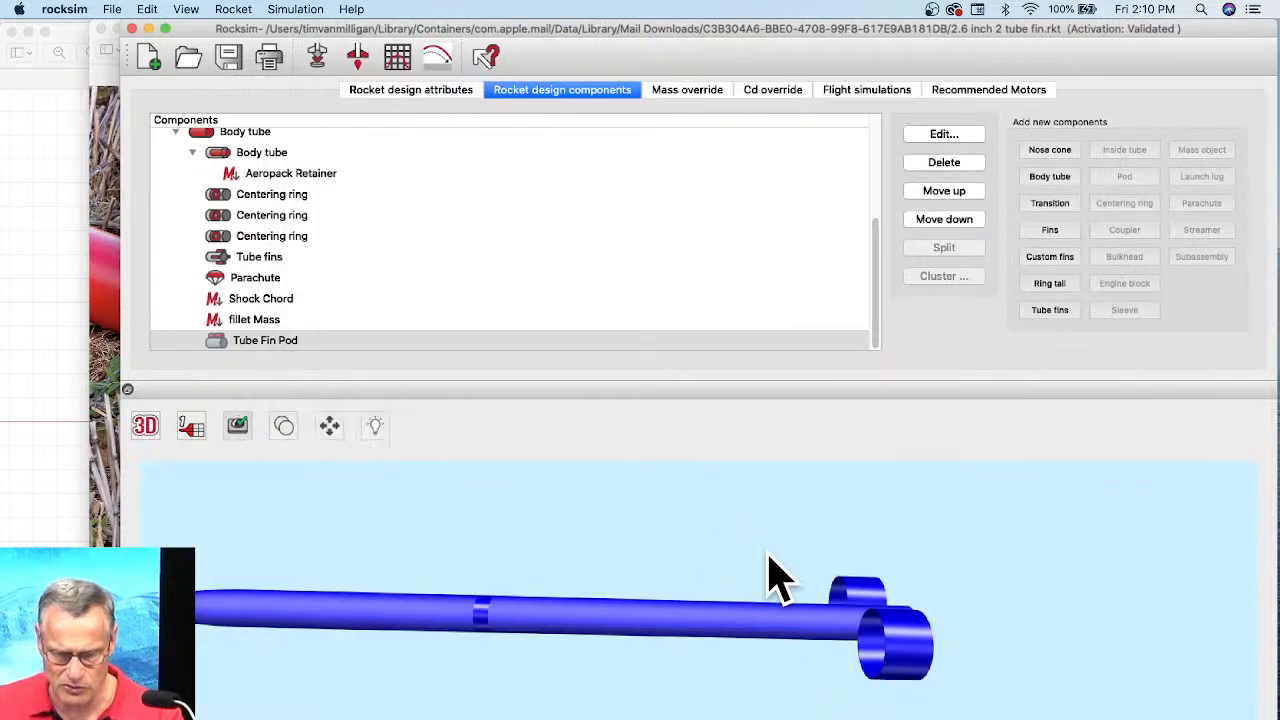
Copy the existing Tube fins component of the aft body tube.
{"action": "left_click_drag", "start_coordinate": [727, 470], "coordinate": [734, 530]}
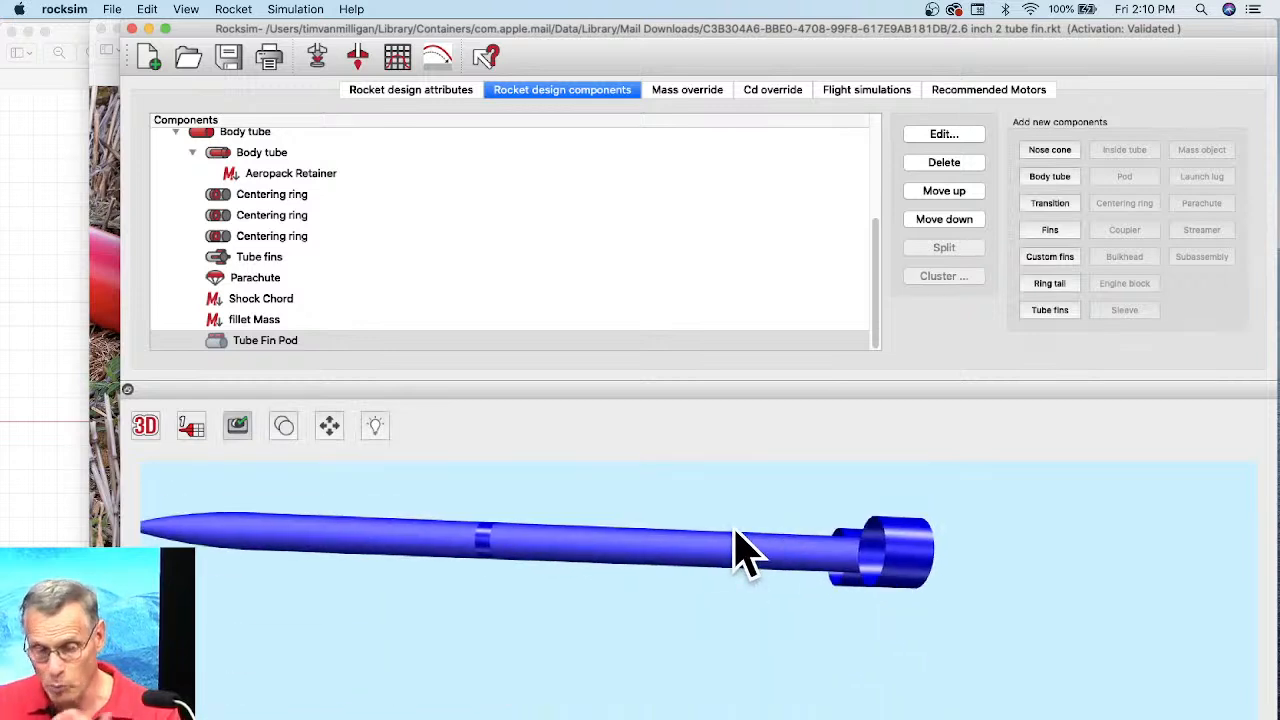
{"action": "left_click", "coordinate": [250, 260]}
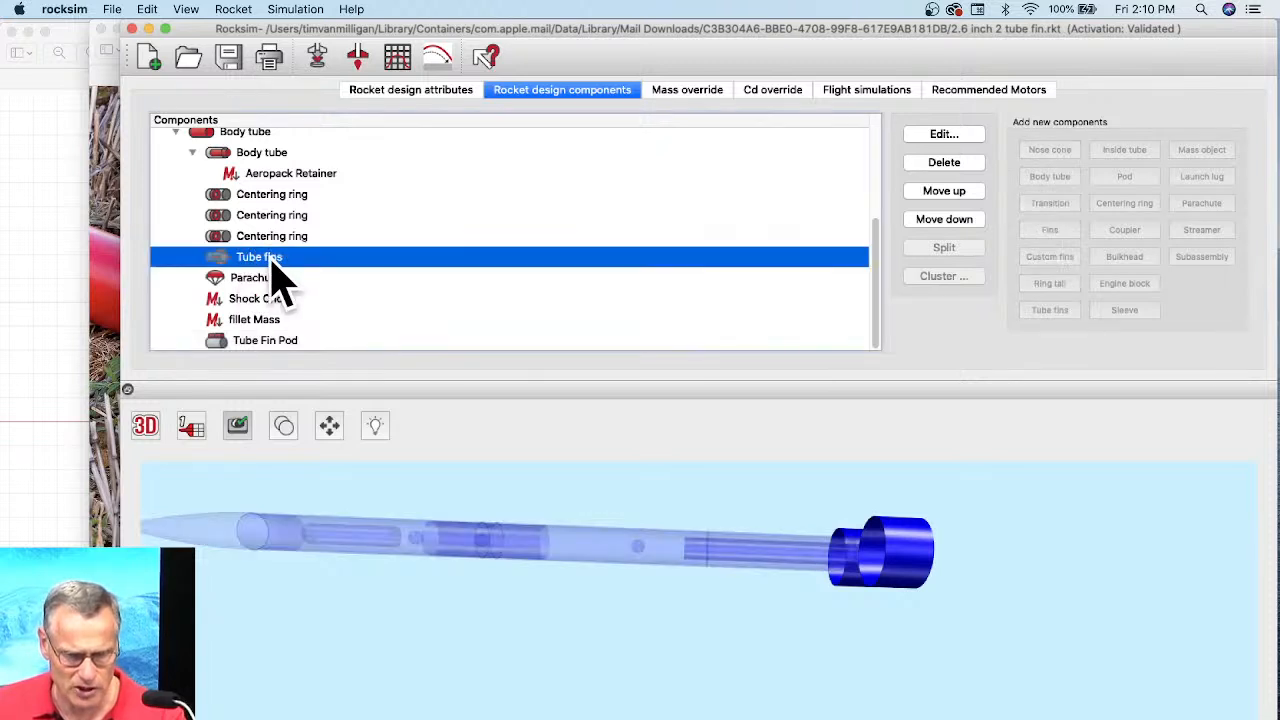
{"action": "right_click", "coordinate": [279, 280]}
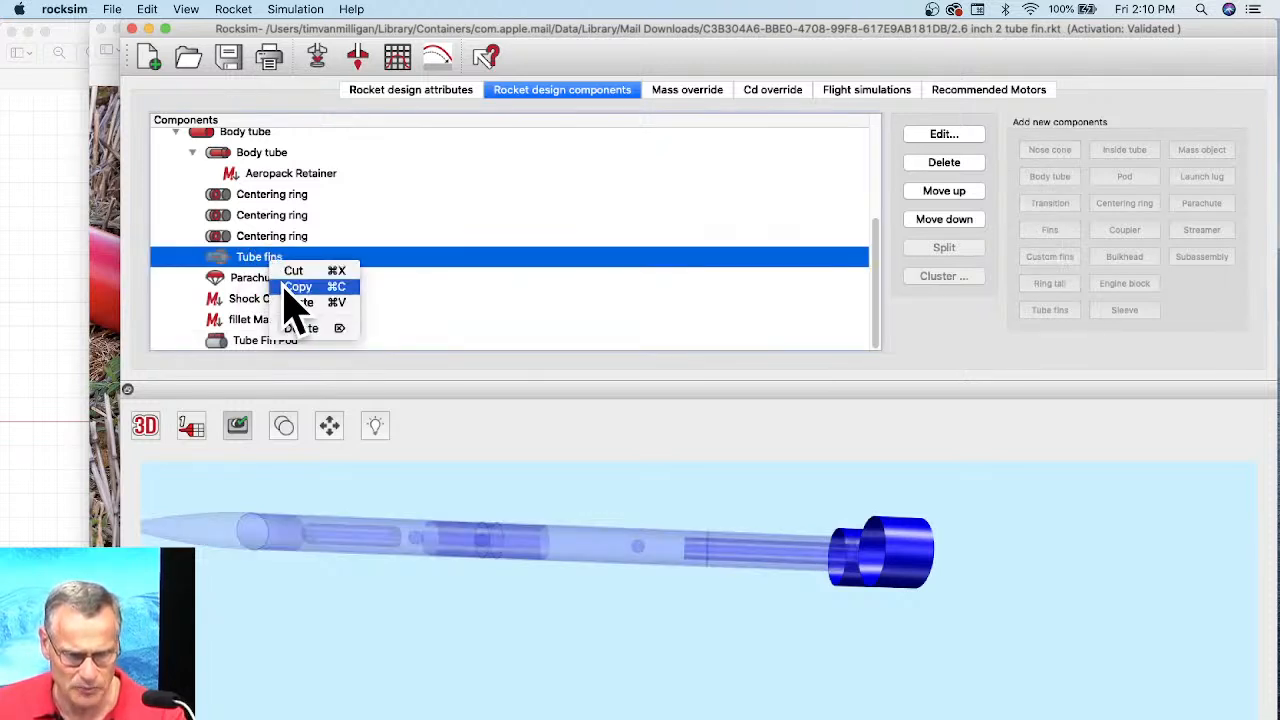
{"action": "left_click", "coordinate": [297, 288]}
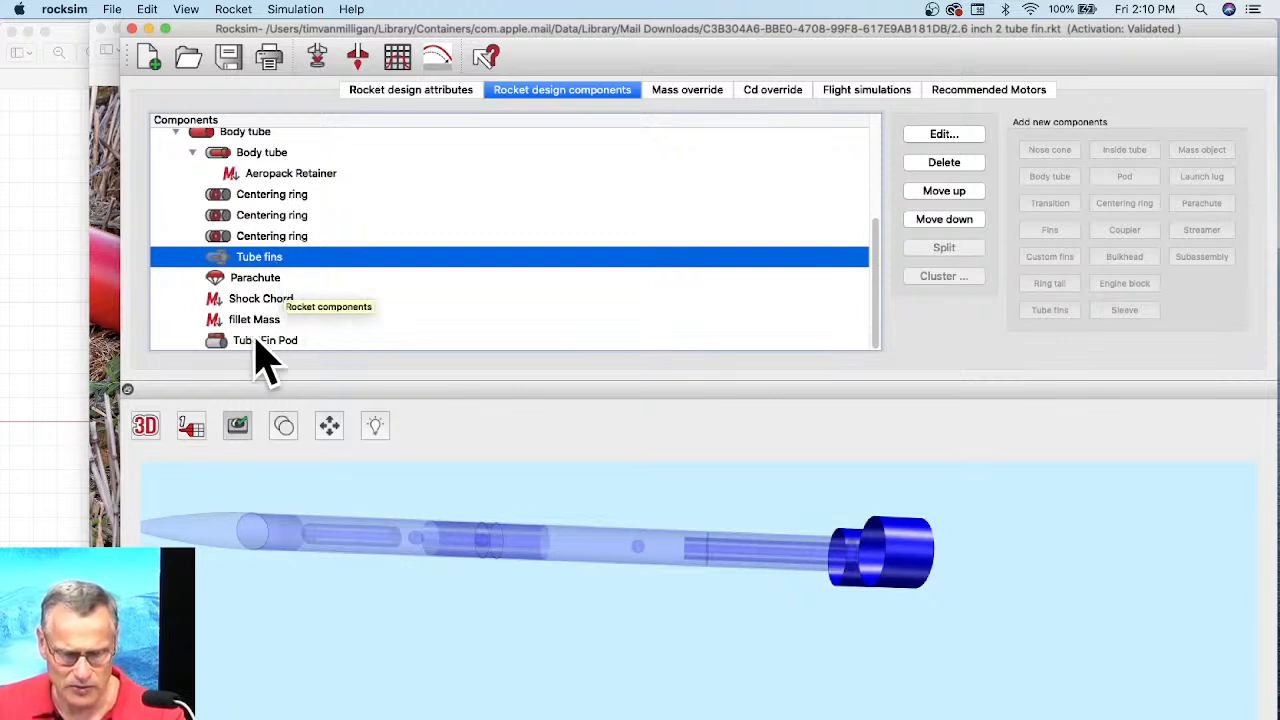
{"action": "left_click", "coordinate": [260, 341]}
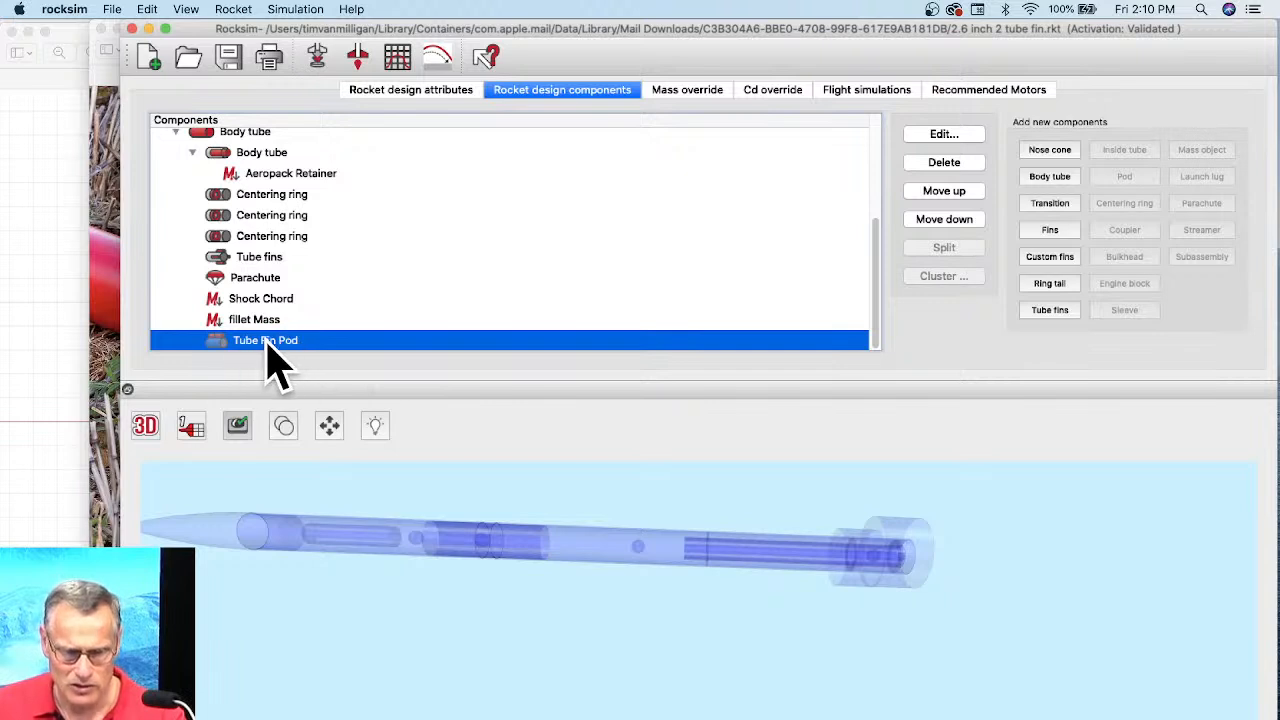
{"action": "right_click", "coordinate": [262, 262]}
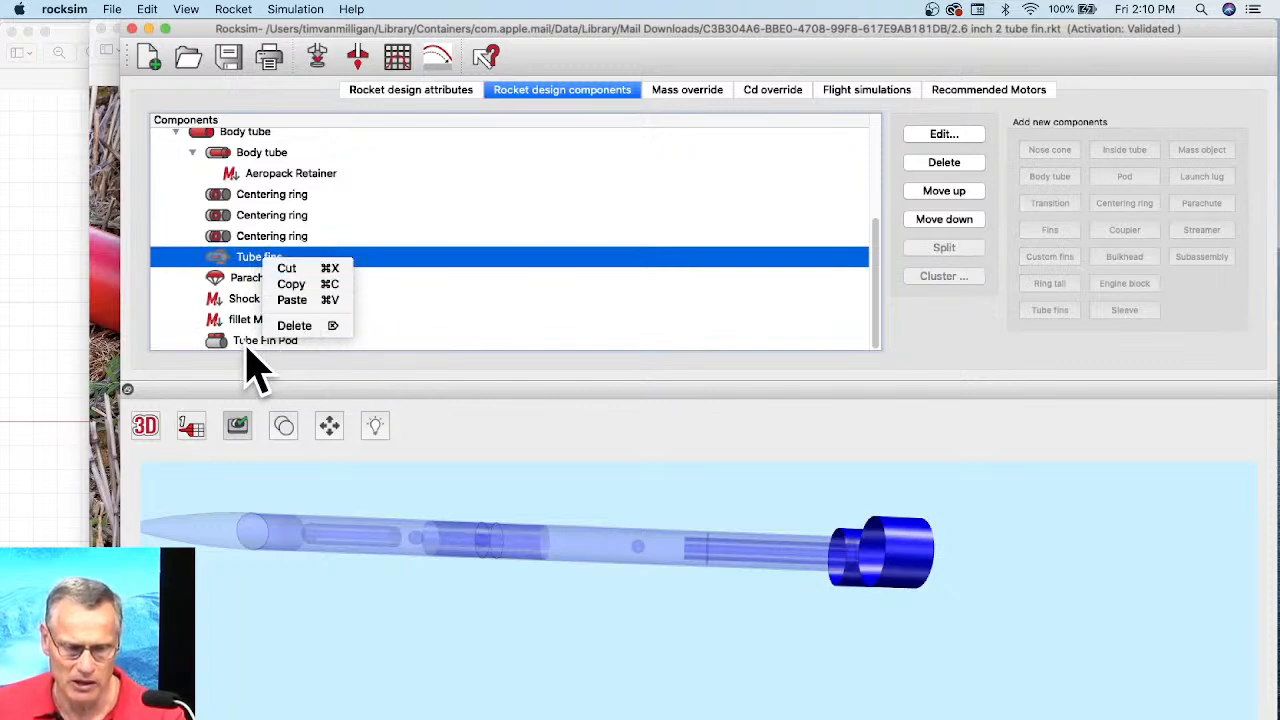
{"action": "left_click", "coordinate": [443, 294]}
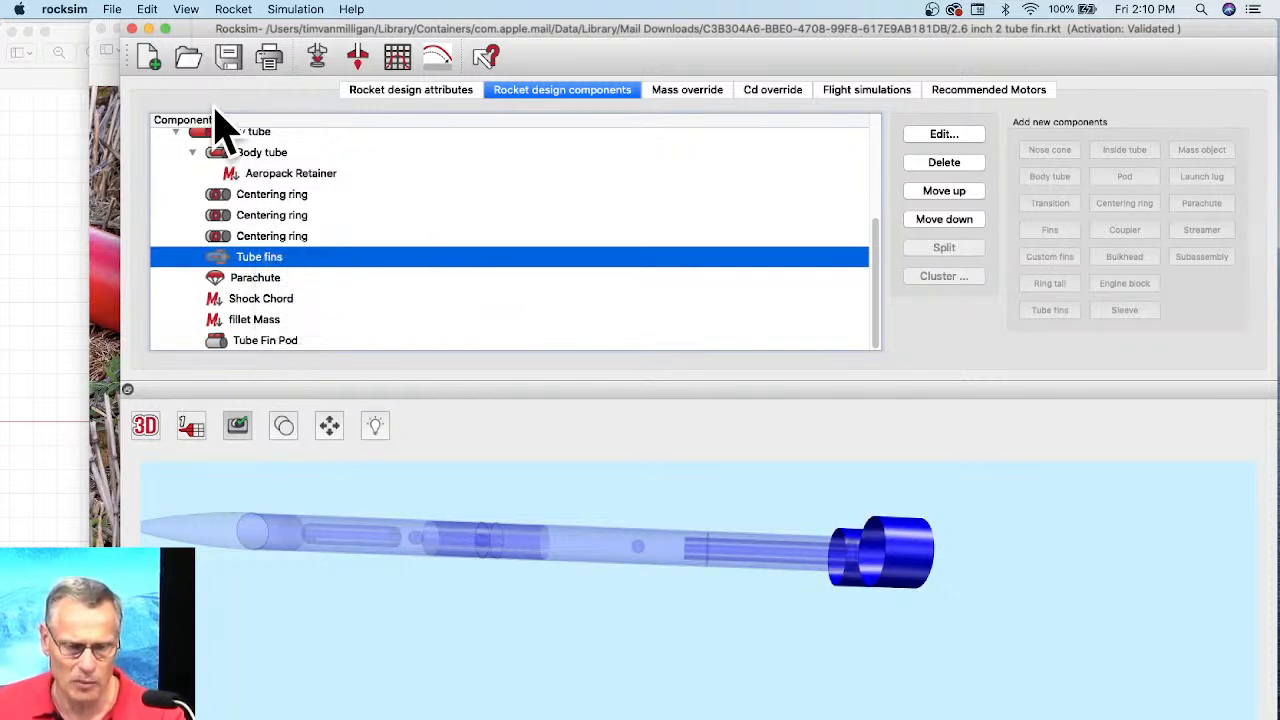
Paste the copied tube fins into the Tube Fin Pod so they belong to the pod.
{"action": "left_click", "coordinate": [121, 11]}
{"action": "mouse_move", "coordinate": [148, 20]}
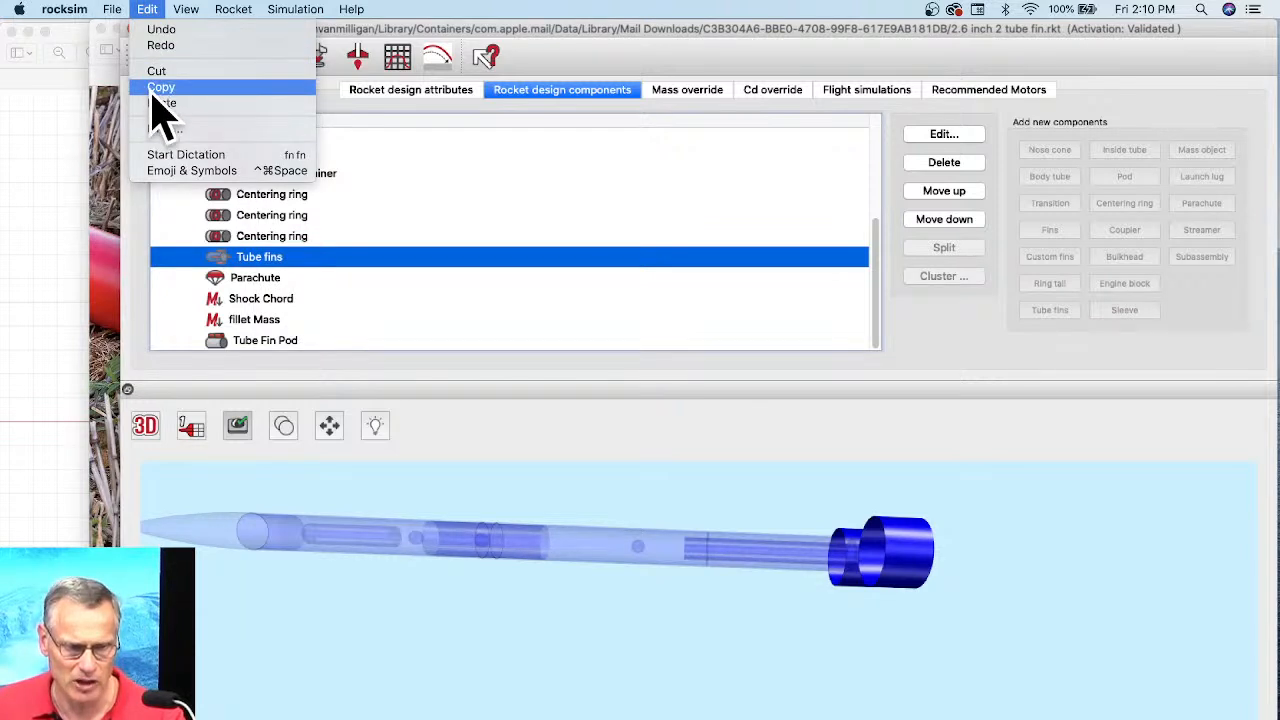
{"action": "left_click", "coordinate": [409, 487]}
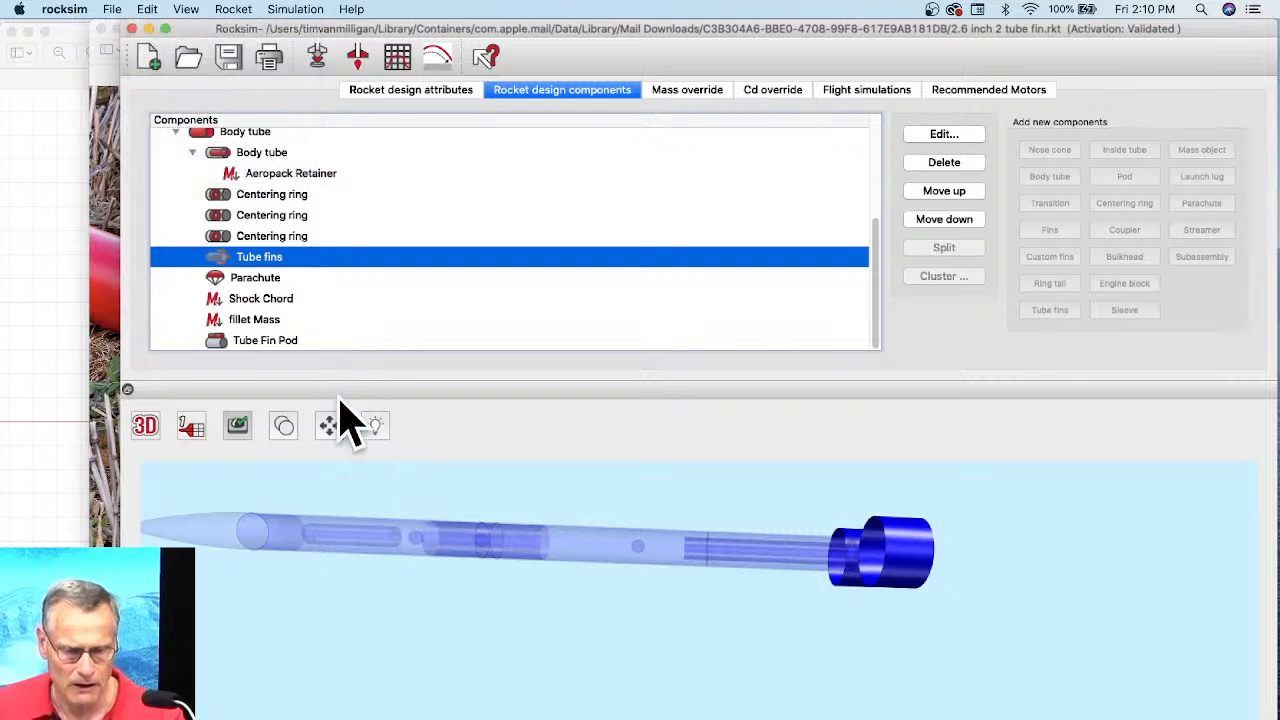
{"action": "left_click", "coordinate": [262, 342]}
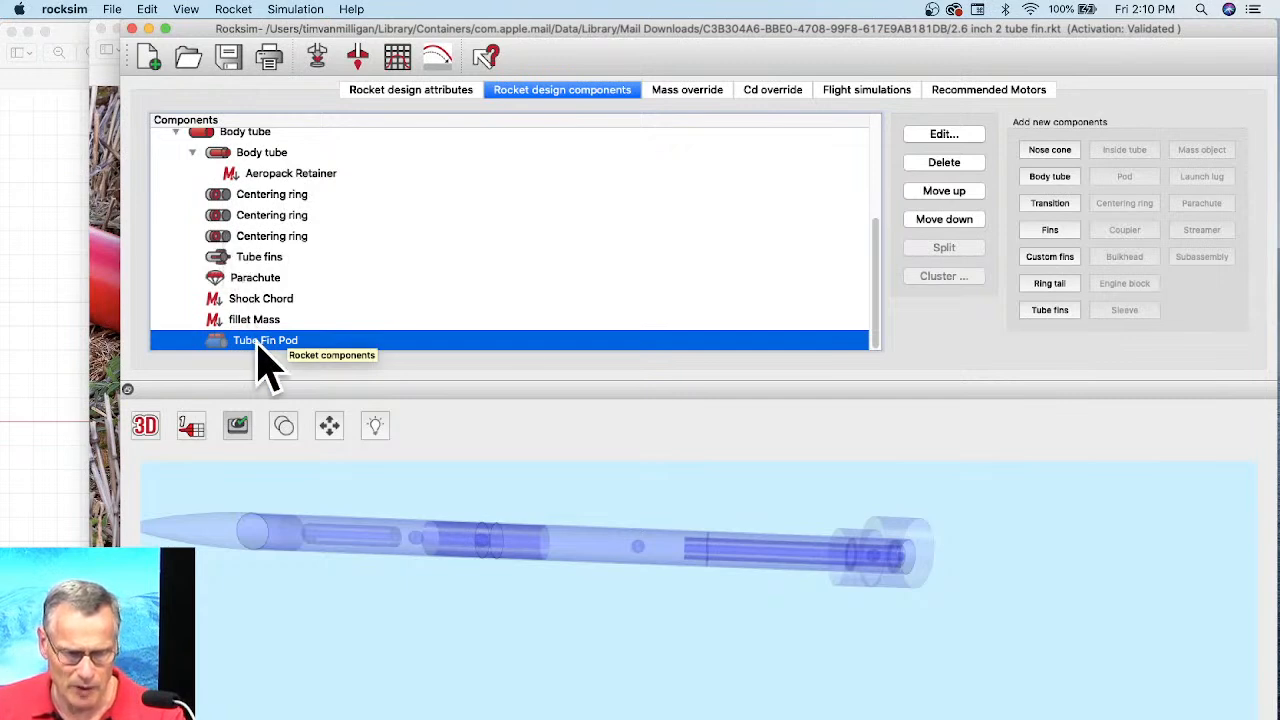
{"action": "left_click", "coordinate": [146, 10]}
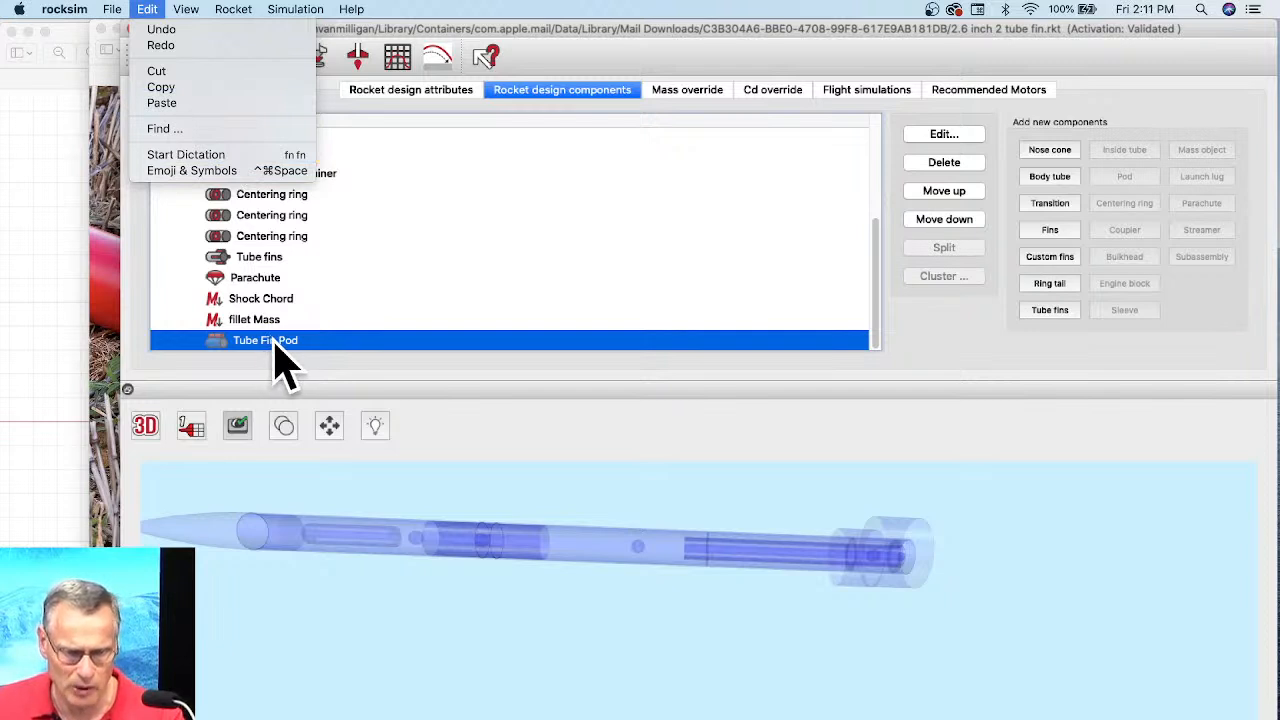
{"action": "left_click", "coordinate": [176, 103]}
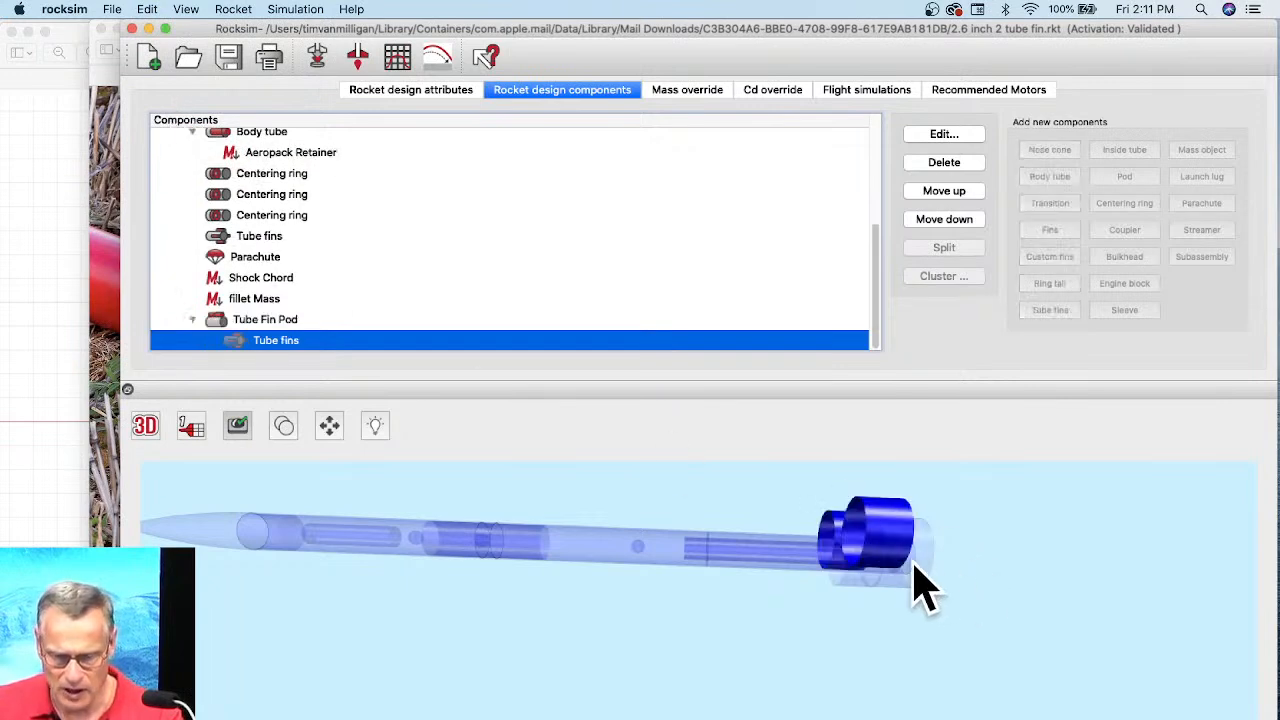
Set the diffuse 3D color of the pod's tube fins to red #ff0816.
{"action": "left_click_drag", "start_coordinate": [958, 625], "coordinate": [487, 612]}
{"action": "left_click_drag", "start_coordinate": [603, 578], "coordinate": [523, 598]}
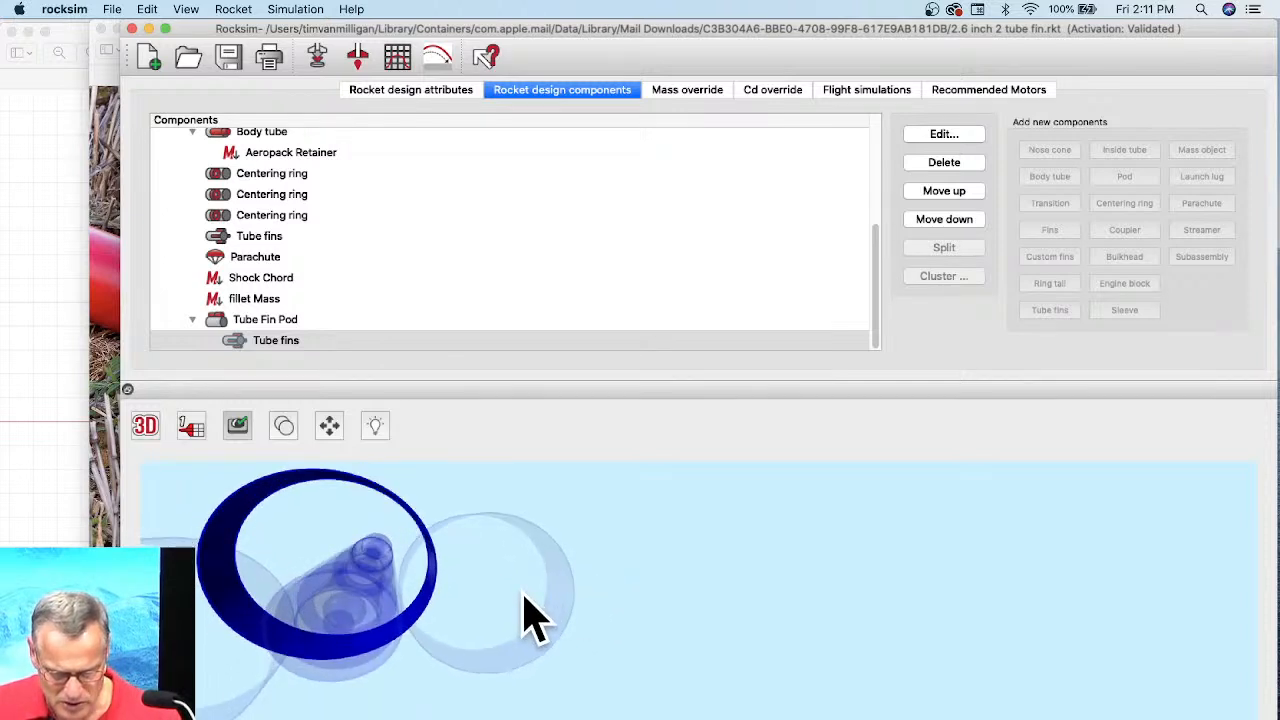
{"action": "left_click", "coordinate": [652, 540]}
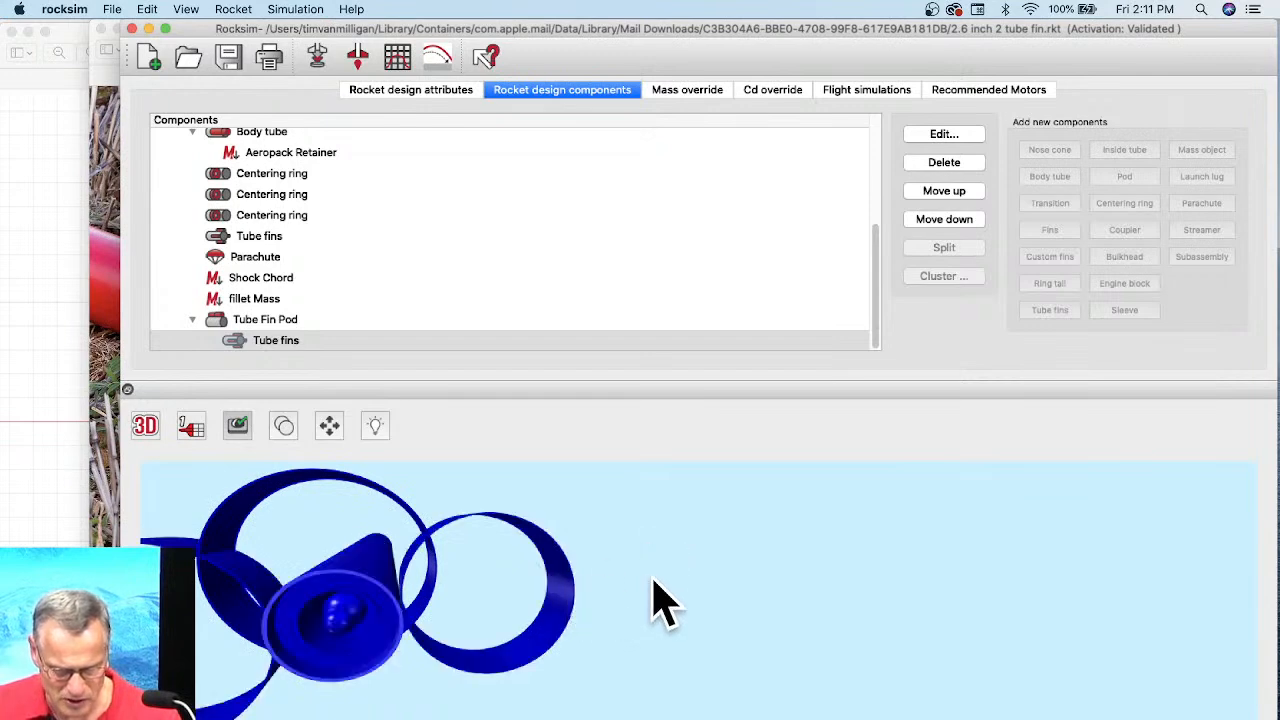
{"action": "left_click_drag", "start_coordinate": [651, 579], "coordinate": [655, 580]}
{"action": "left_click_drag", "start_coordinate": [280, 520], "coordinate": [711, 619]}
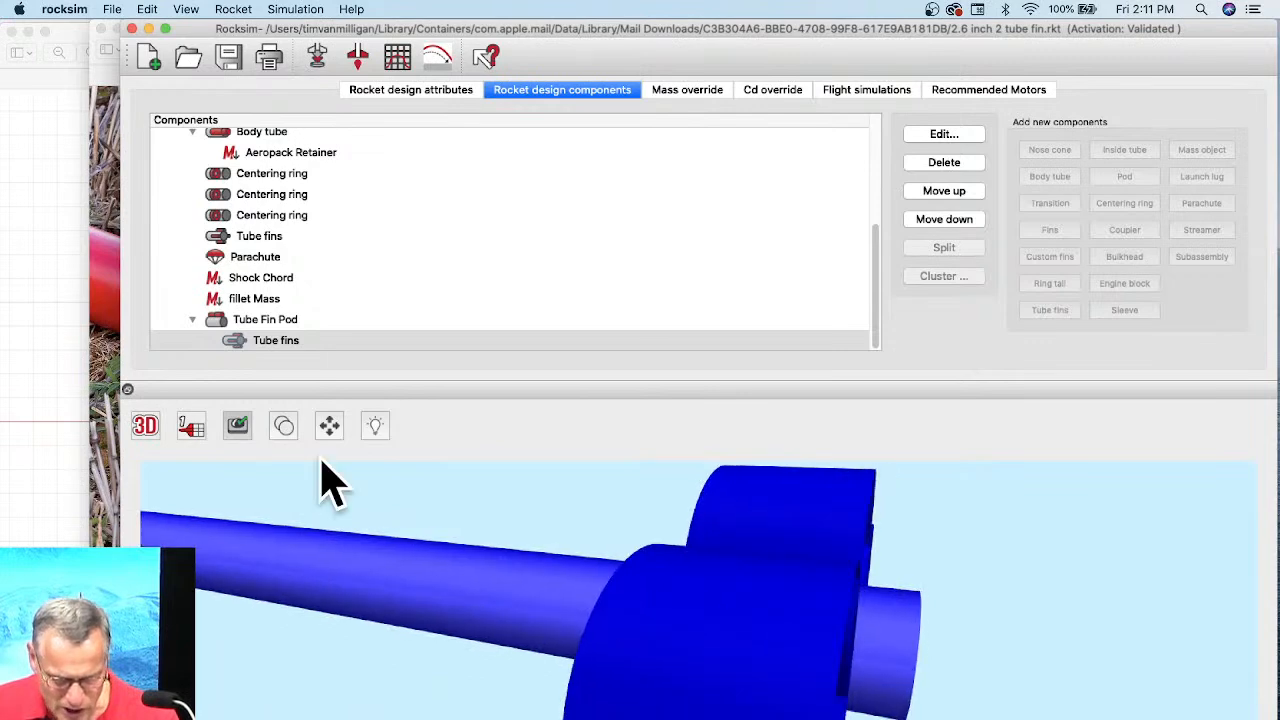
{"action": "double_click", "coordinate": [281, 342]}
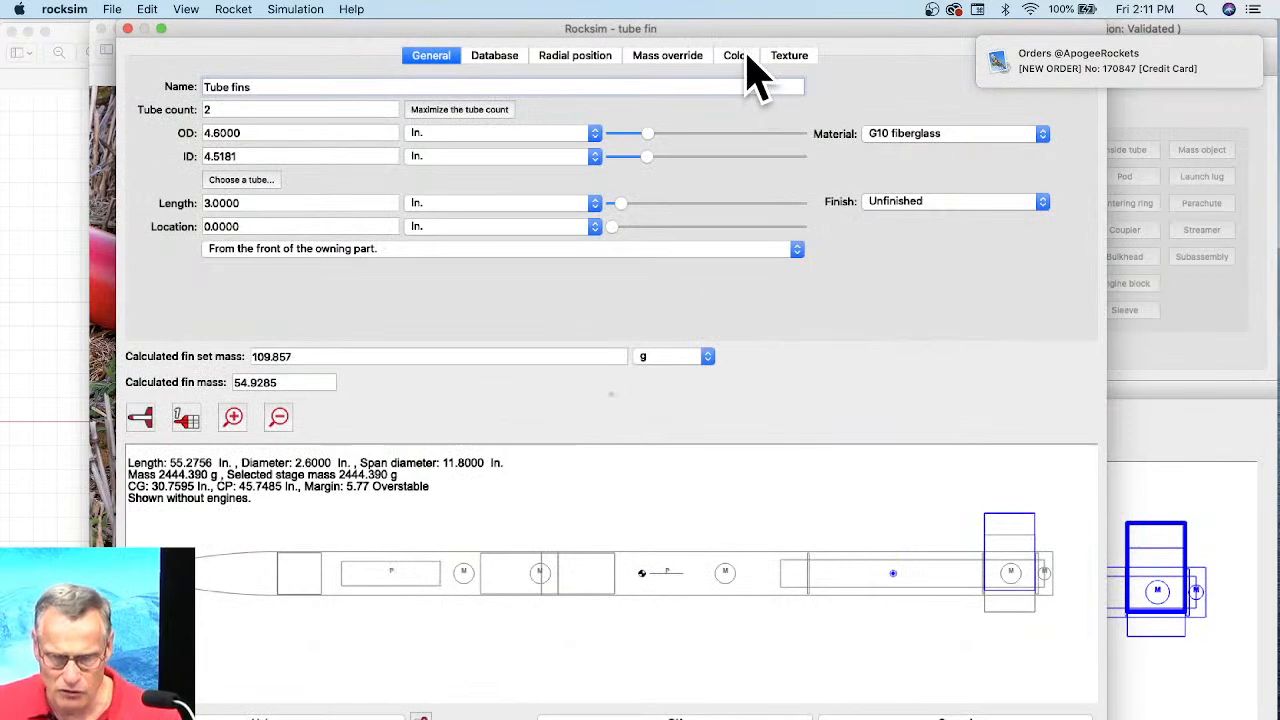
{"action": "left_click", "coordinate": [743, 56]}
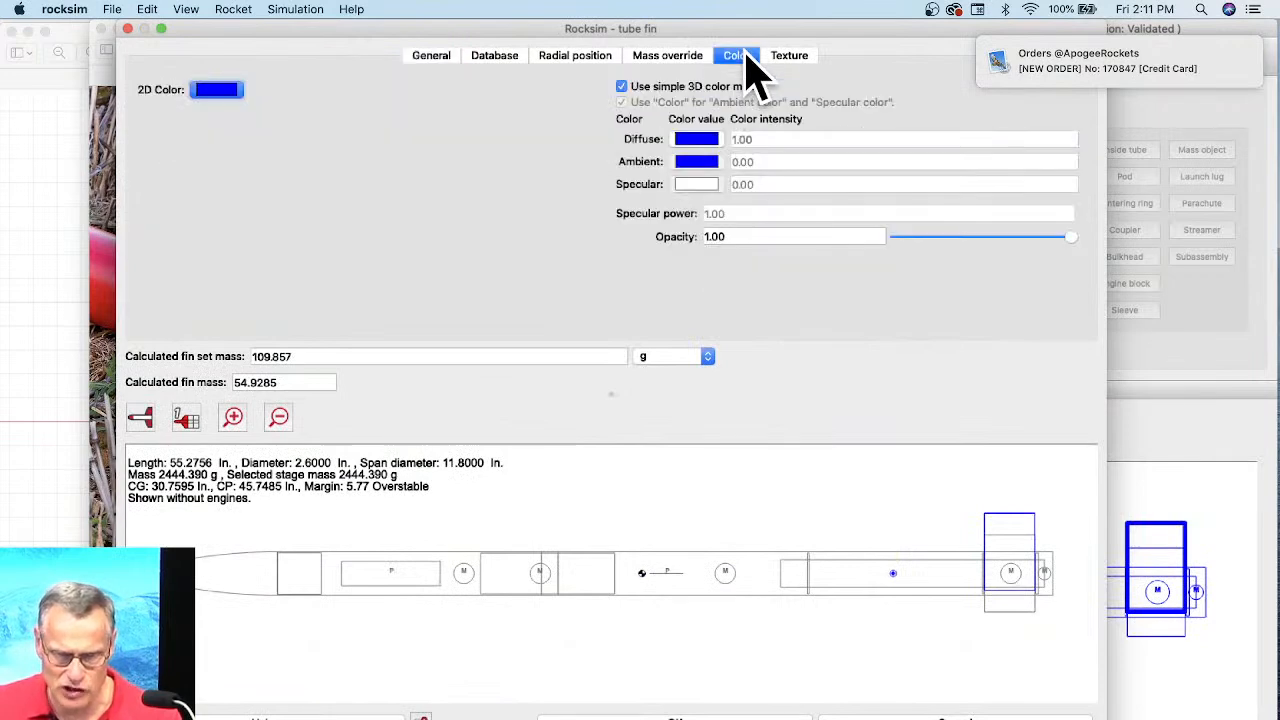
{"action": "left_click", "coordinate": [697, 145]}
{"action": "left_click", "coordinate": [589, 211]}
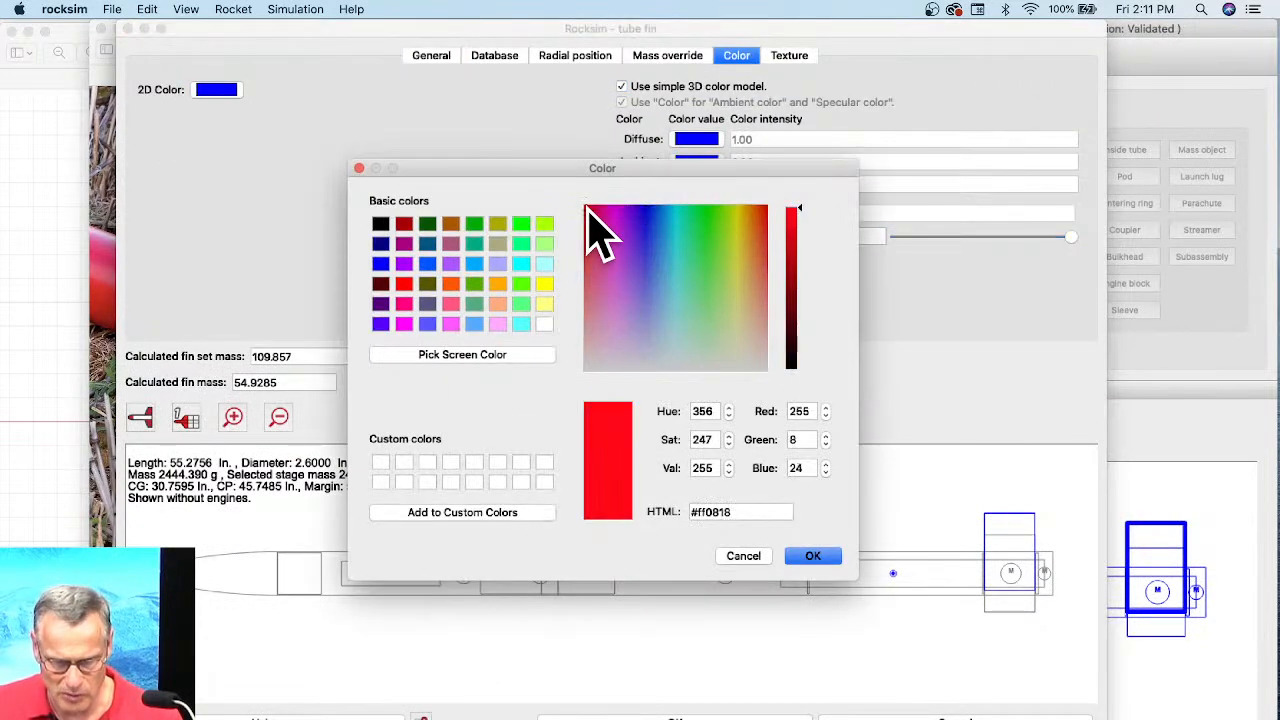
{"action": "left_click", "coordinate": [822, 560]}
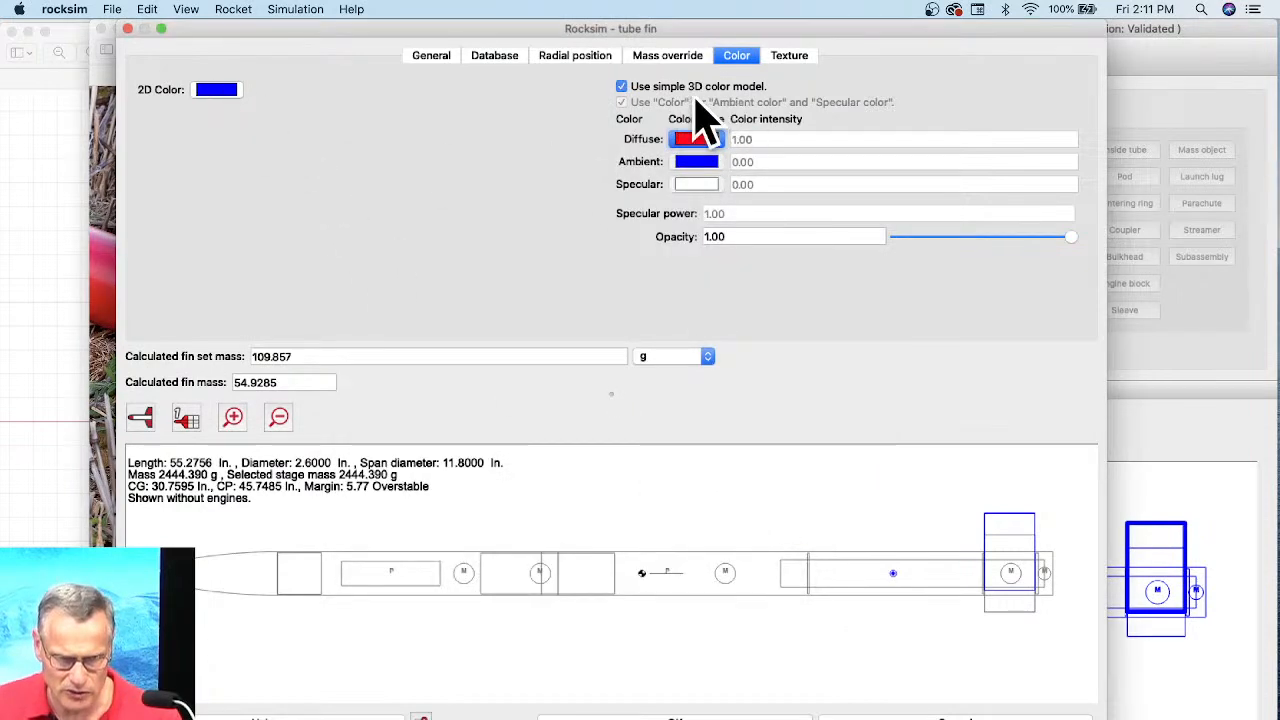
Set the 2D color of the pod's tube fins to the basic bright red.
{"action": "left_click", "coordinate": [221, 92]}
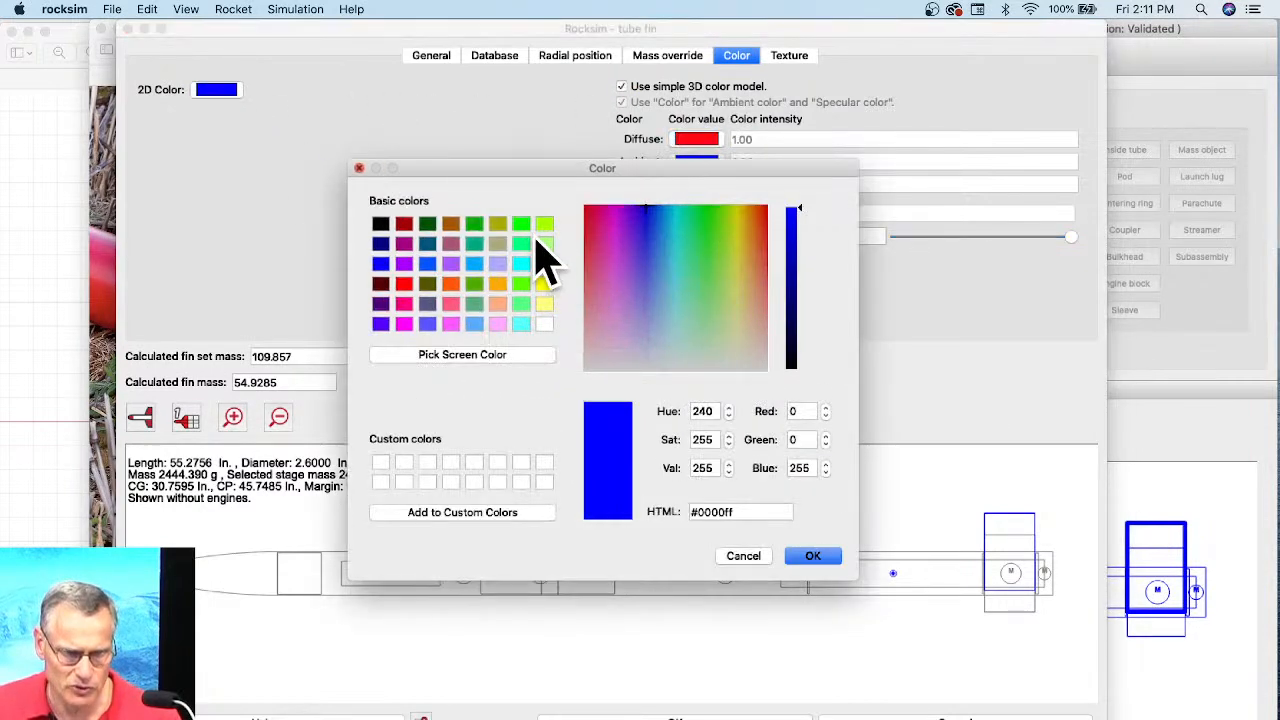
{"action": "left_click", "coordinate": [405, 284]}
{"action": "left_click", "coordinate": [818, 558]}
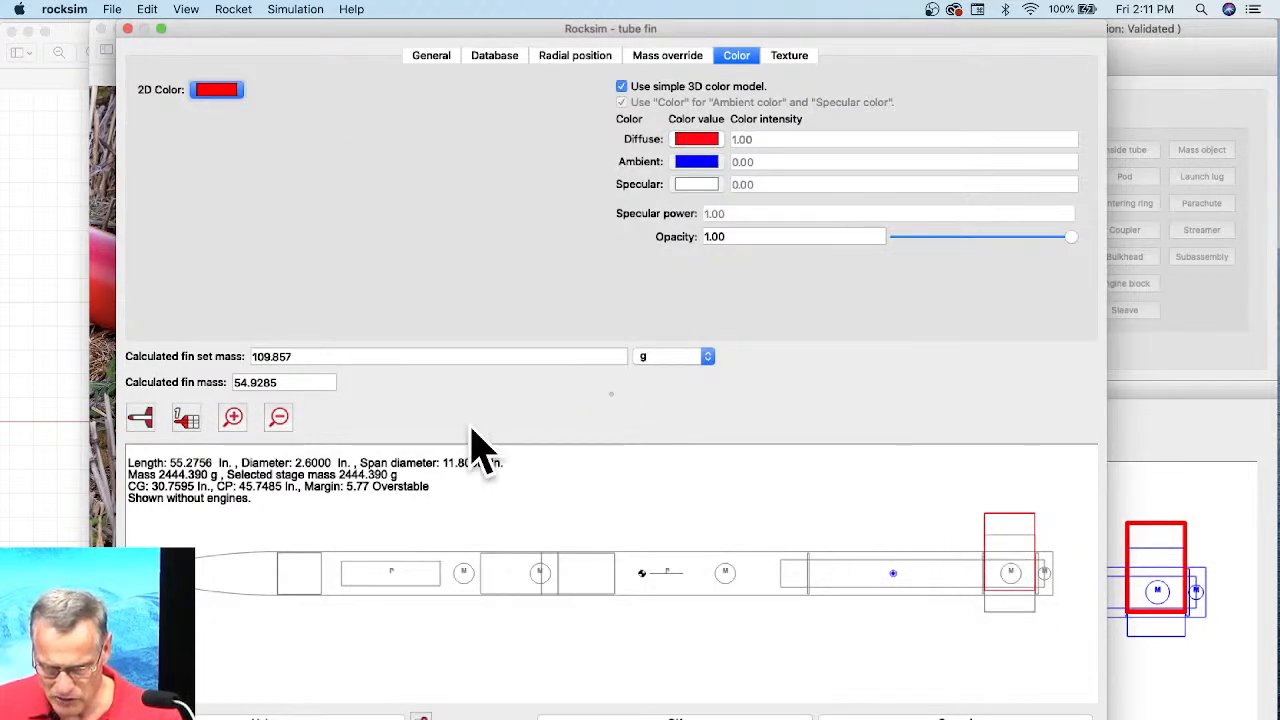
Examine in the 3D preview how the pod's red tube fins sit relative to the original blue ones, from behind and from the side.
{"action": "left_click", "coordinate": [141, 418]}
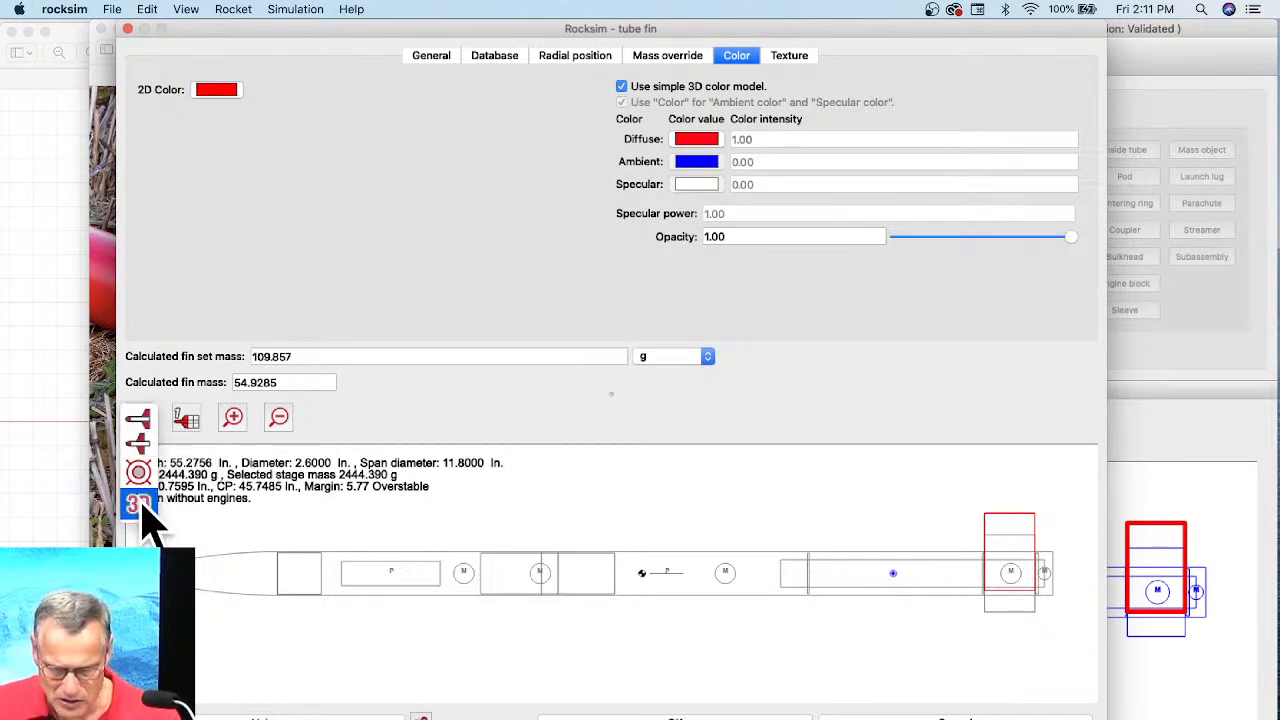
{"action": "left_click", "coordinate": [139, 503]}
{"action": "left_click_drag", "start_coordinate": [632, 645], "coordinate": [604, 594]}
{"action": "scroll", "coordinate": [628, 579], "scroll_direction": "up", "scroll_amount": 6}
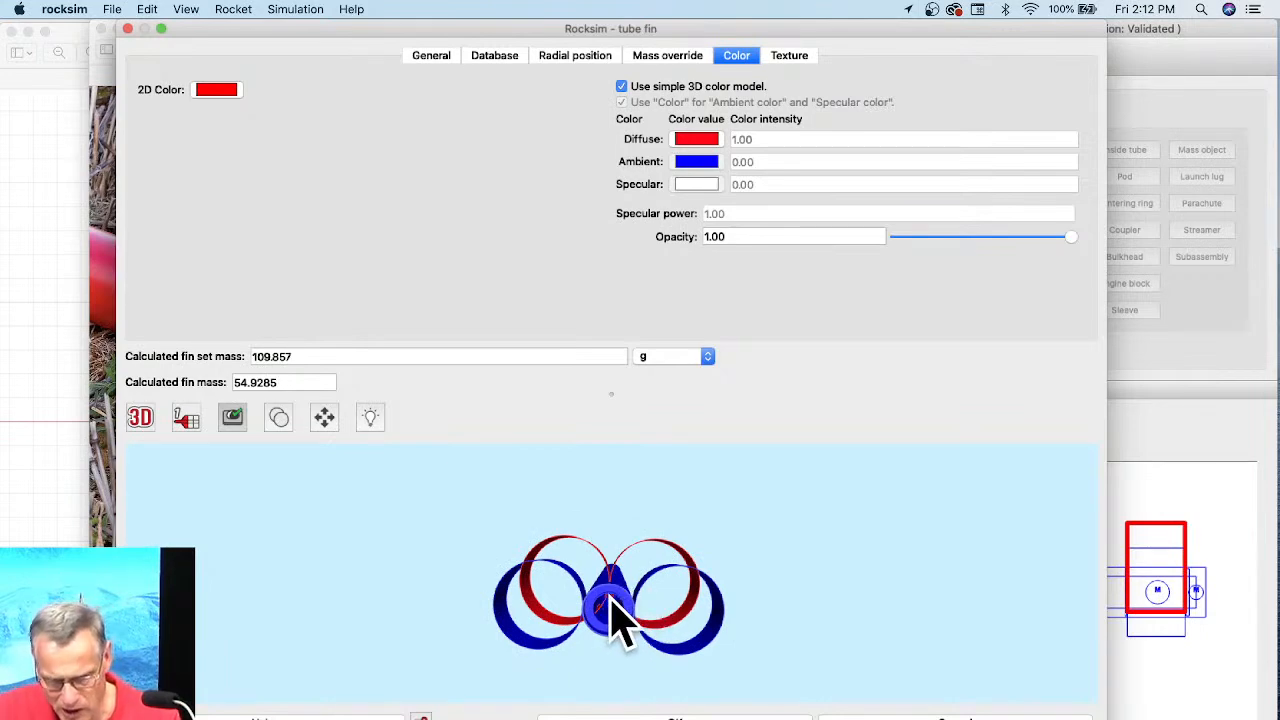
{"action": "left_click_drag", "start_coordinate": [618, 610], "coordinate": [704, 572]}
{"action": "scroll", "coordinate": [686, 657], "scroll_direction": "up", "scroll_amount": 5}
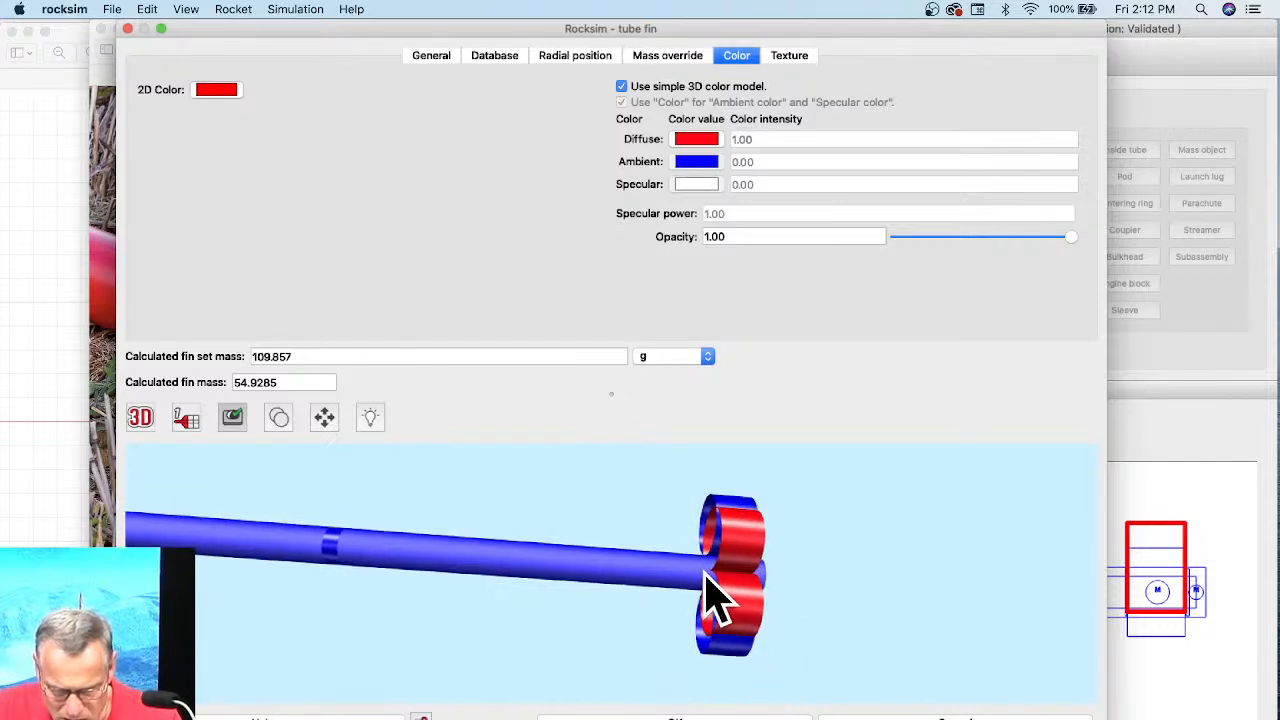
{"action": "scroll", "coordinate": [708, 572], "scroll_direction": "up", "scroll_amount": 5}
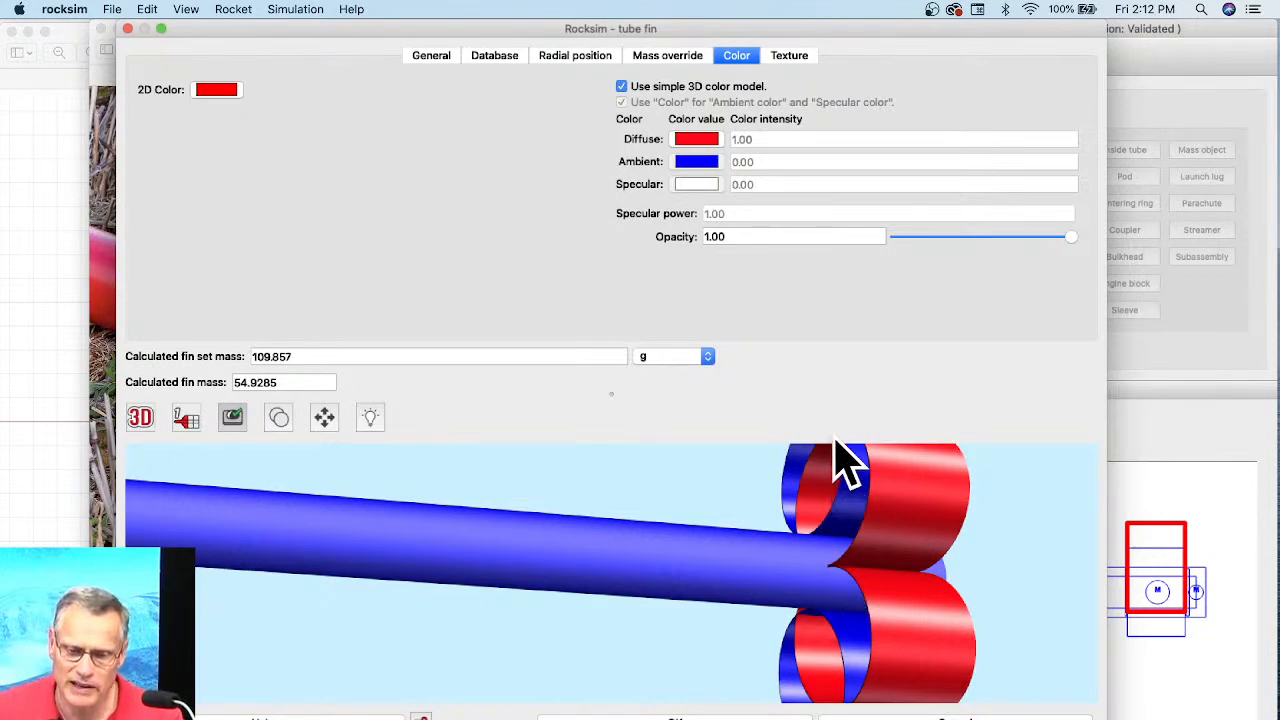
{"action": "left_click_drag", "start_coordinate": [807, 516], "coordinate": [809, 531]}
{"action": "scroll", "coordinate": [808, 527], "scroll_direction": "down", "scroll_amount": 5}
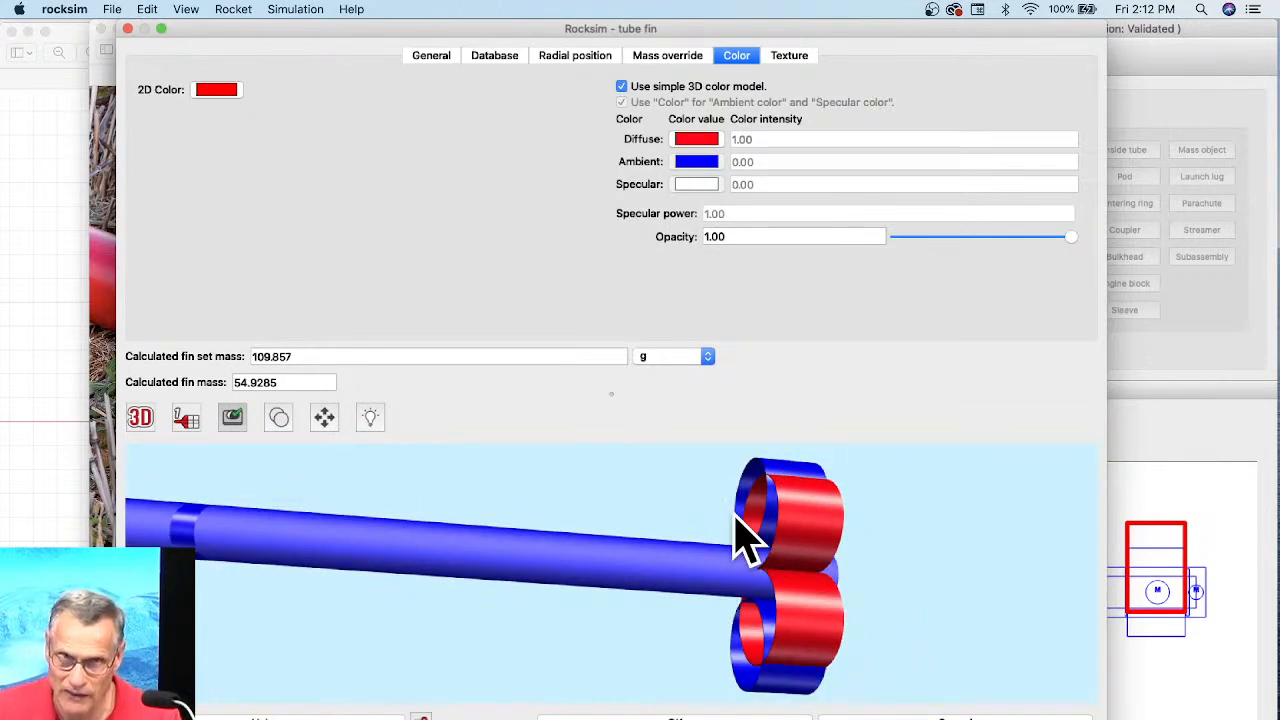
Set the tube count of the pod's tube fins to 1 and accept the settings.
{"action": "left_click", "coordinate": [440, 70]}
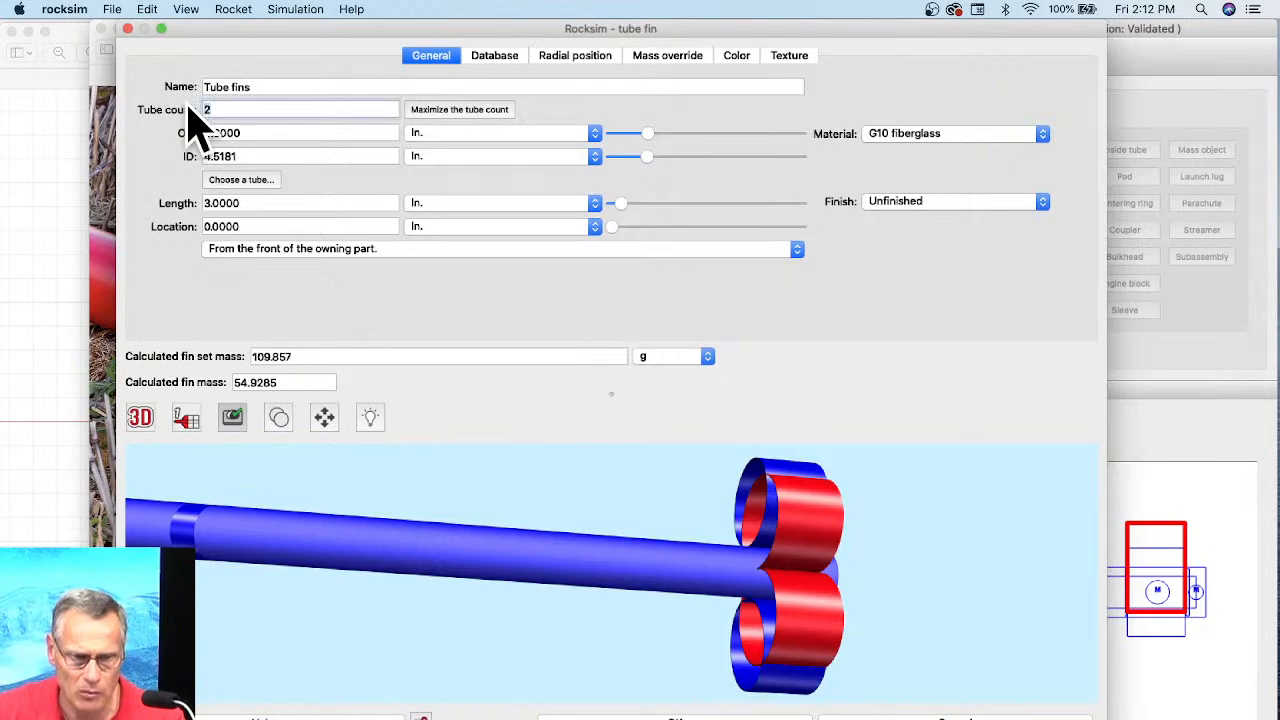
{"action": "type", "text": "1"}
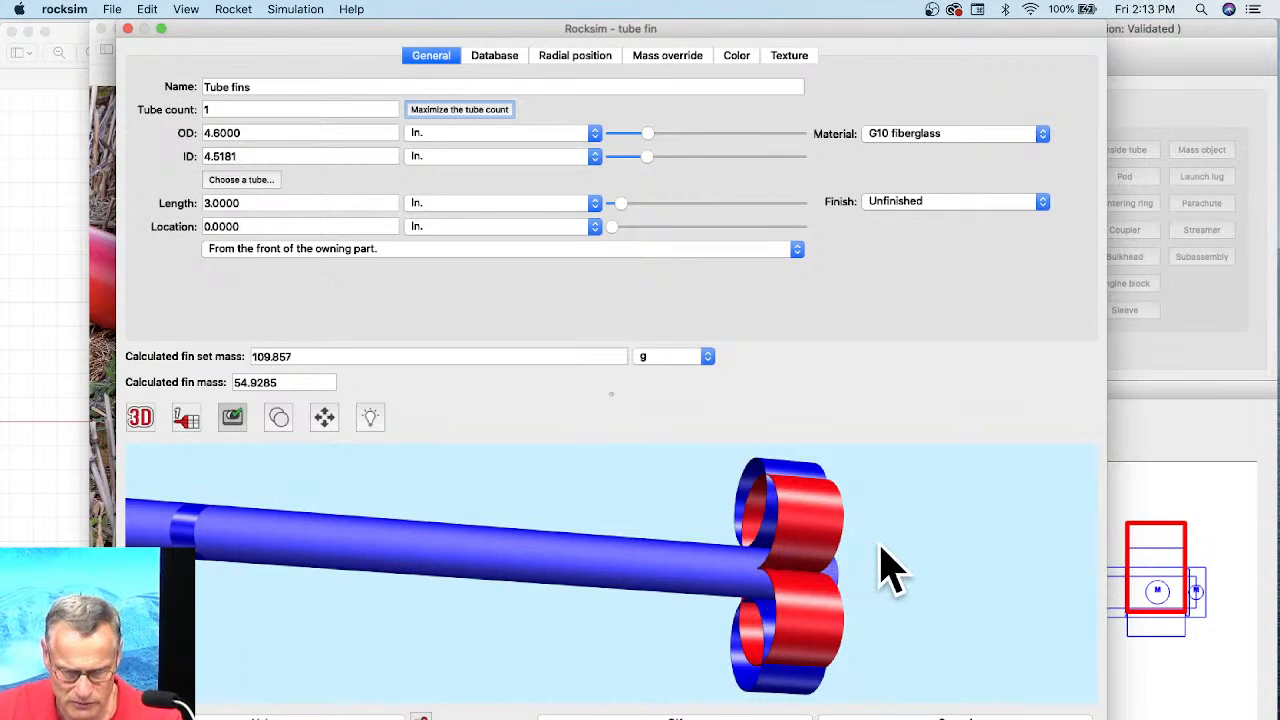
{"action": "left_click_drag", "start_coordinate": [886, 566], "coordinate": [862, 570]}
{"action": "left_click_drag", "start_coordinate": [934, 586], "coordinate": [909, 600]}
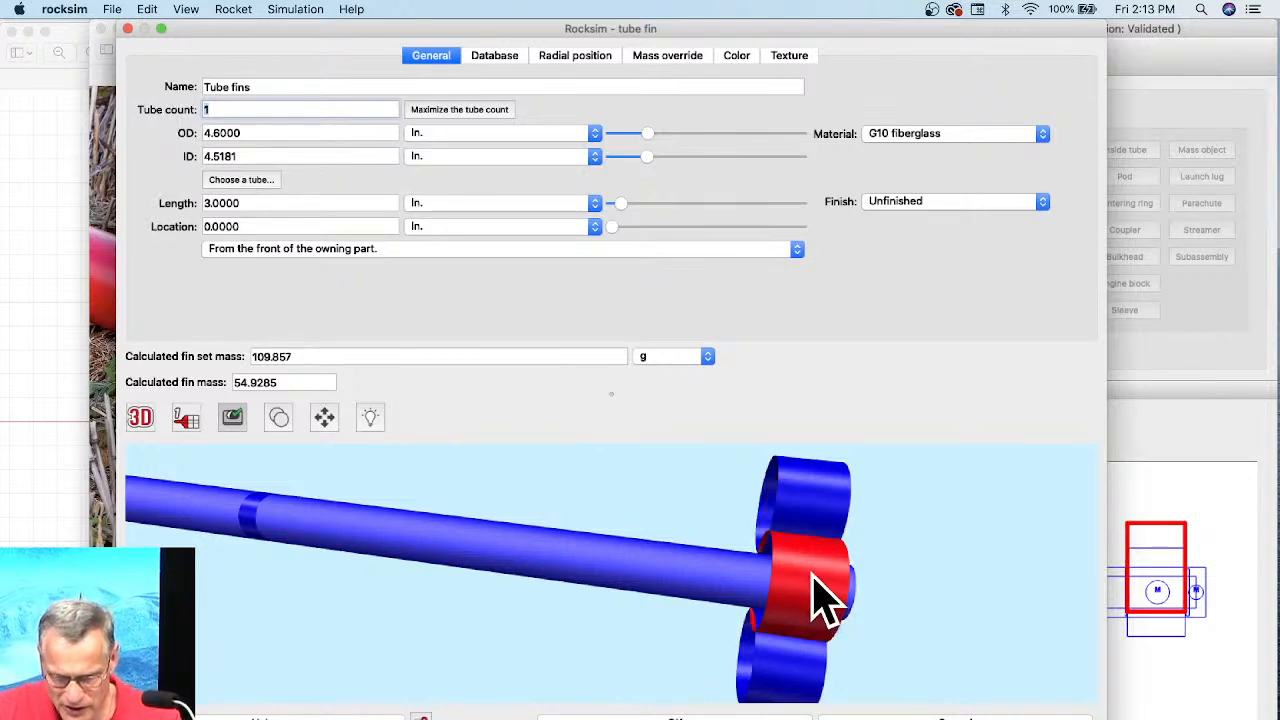
{"action": "key", "text": "Return"}
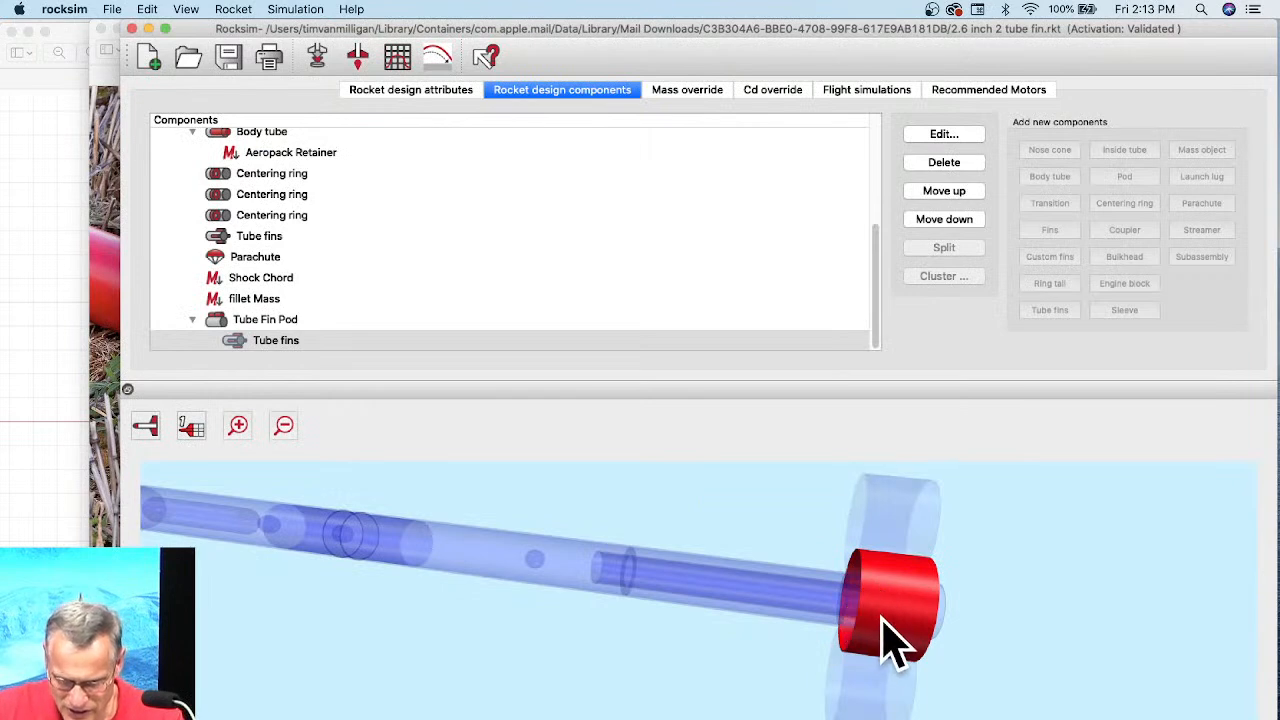
Delete the original Tube fins component from the aft body tube, keeping the one in the Tube Fin Pod.
{"action": "left_click_drag", "start_coordinate": [1010, 665], "coordinate": [386, 686]}
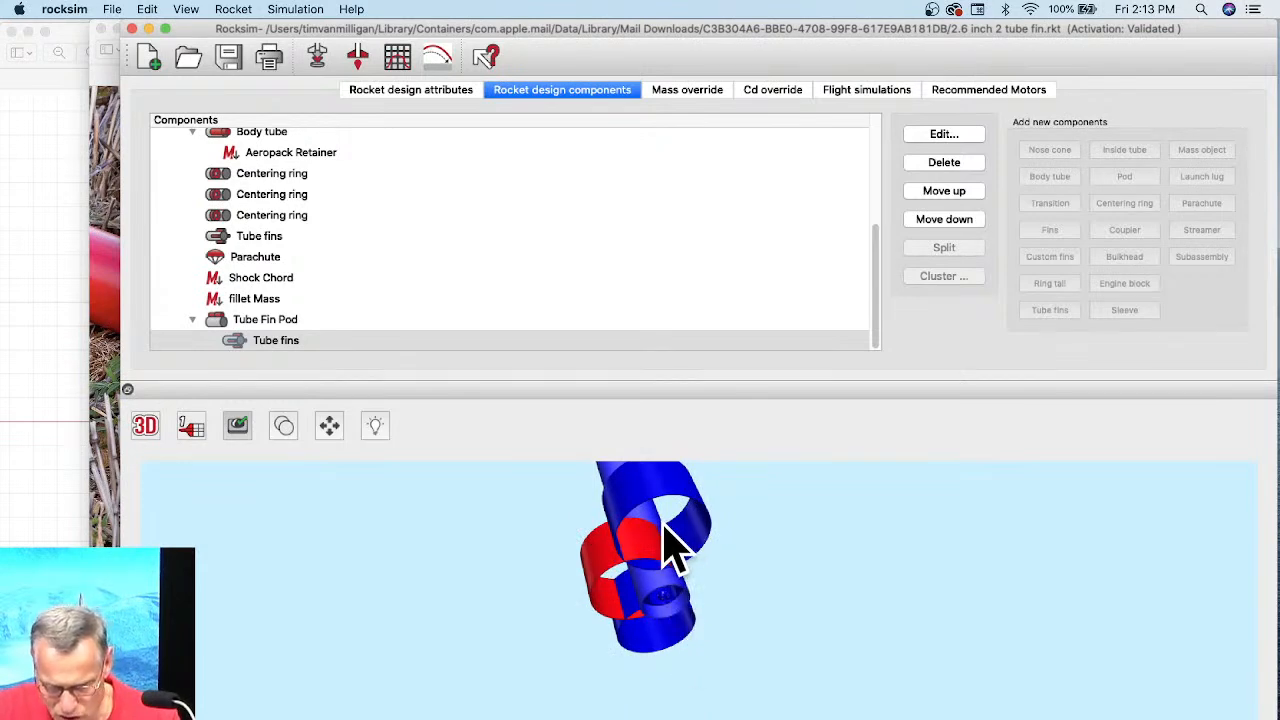
{"action": "left_click_drag", "start_coordinate": [670, 590], "coordinate": [645, 555]}
{"action": "left_click_drag", "start_coordinate": [671, 630], "coordinate": [742, 570]}
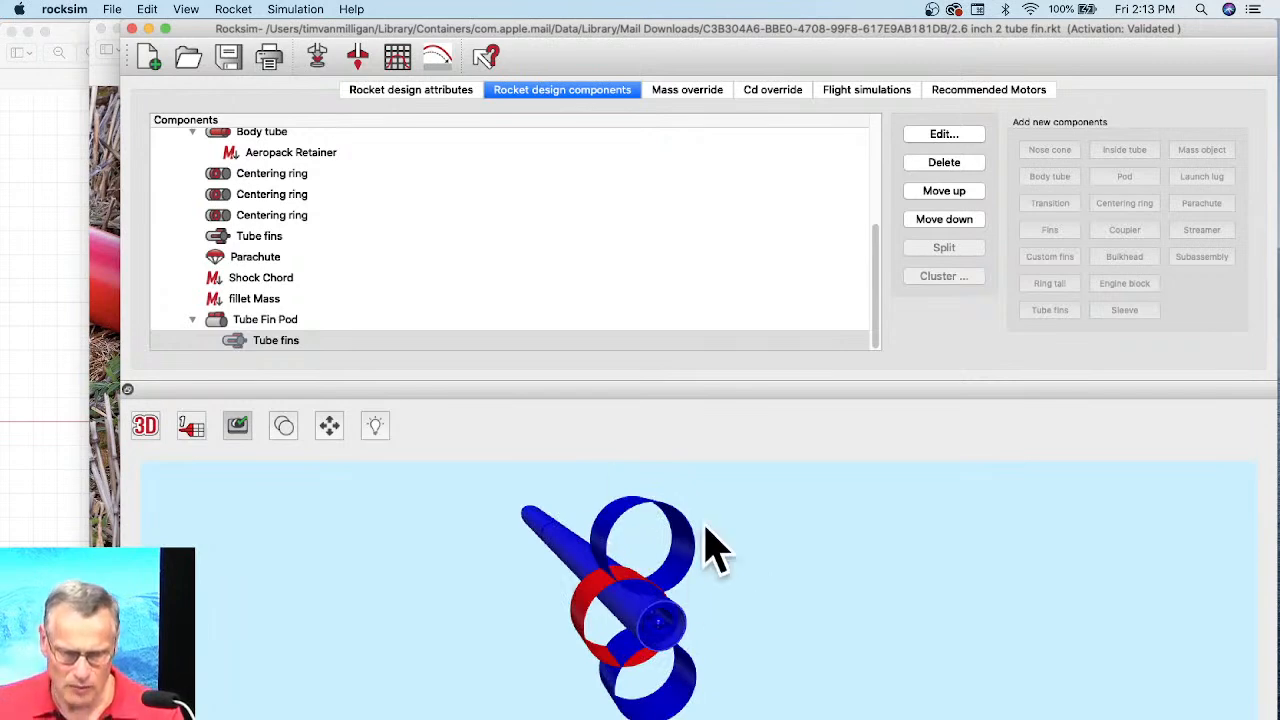
{"action": "left_click", "coordinate": [272, 240]}
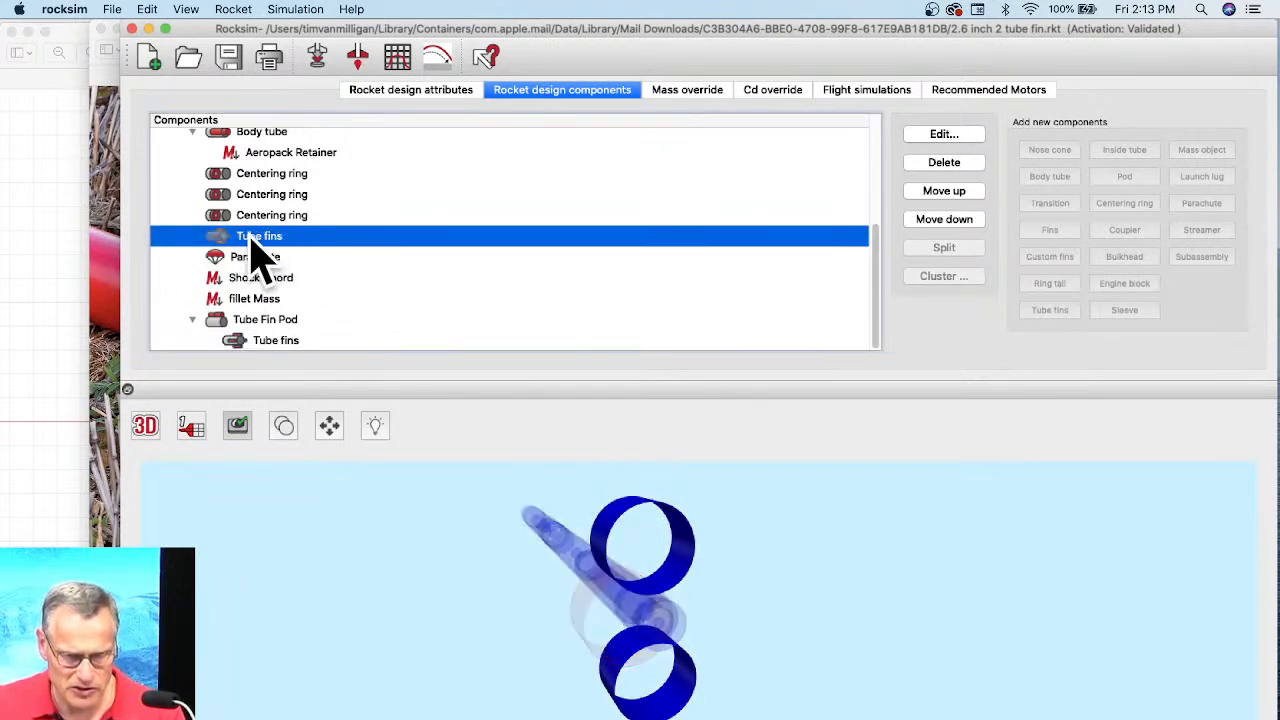
{"action": "right_click", "coordinate": [255, 240]}
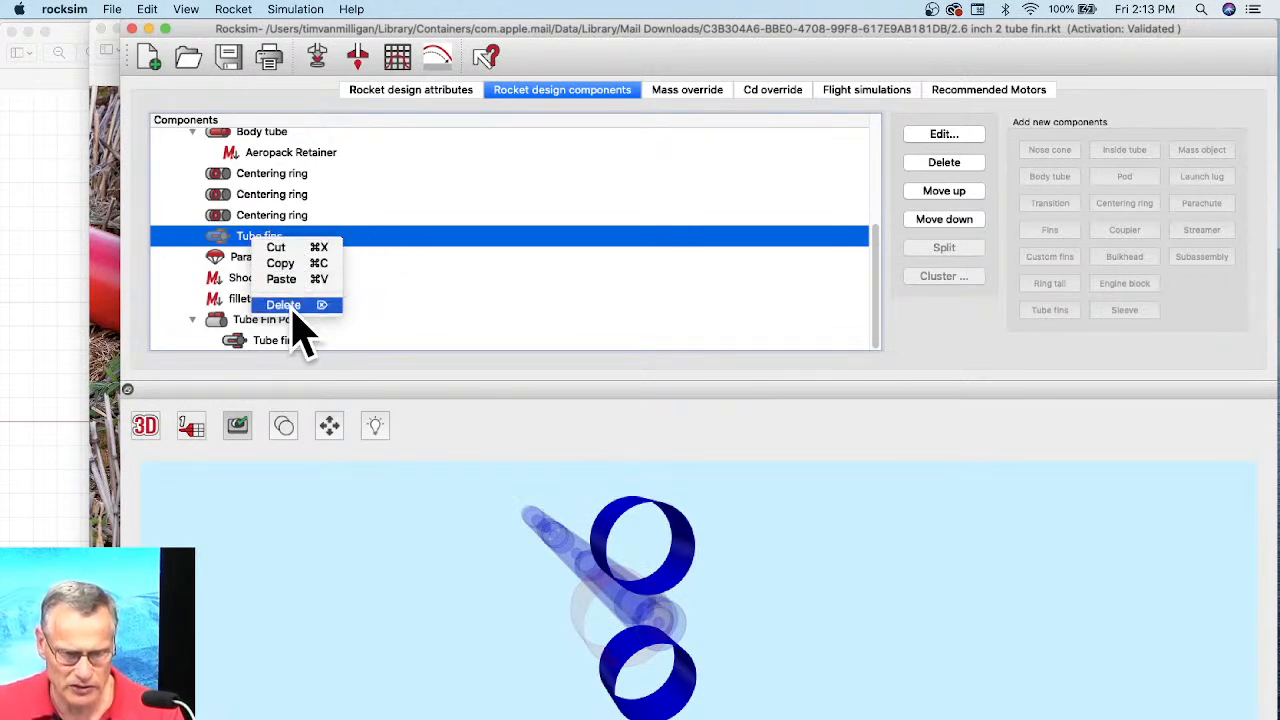
{"action": "left_click", "coordinate": [286, 250]}
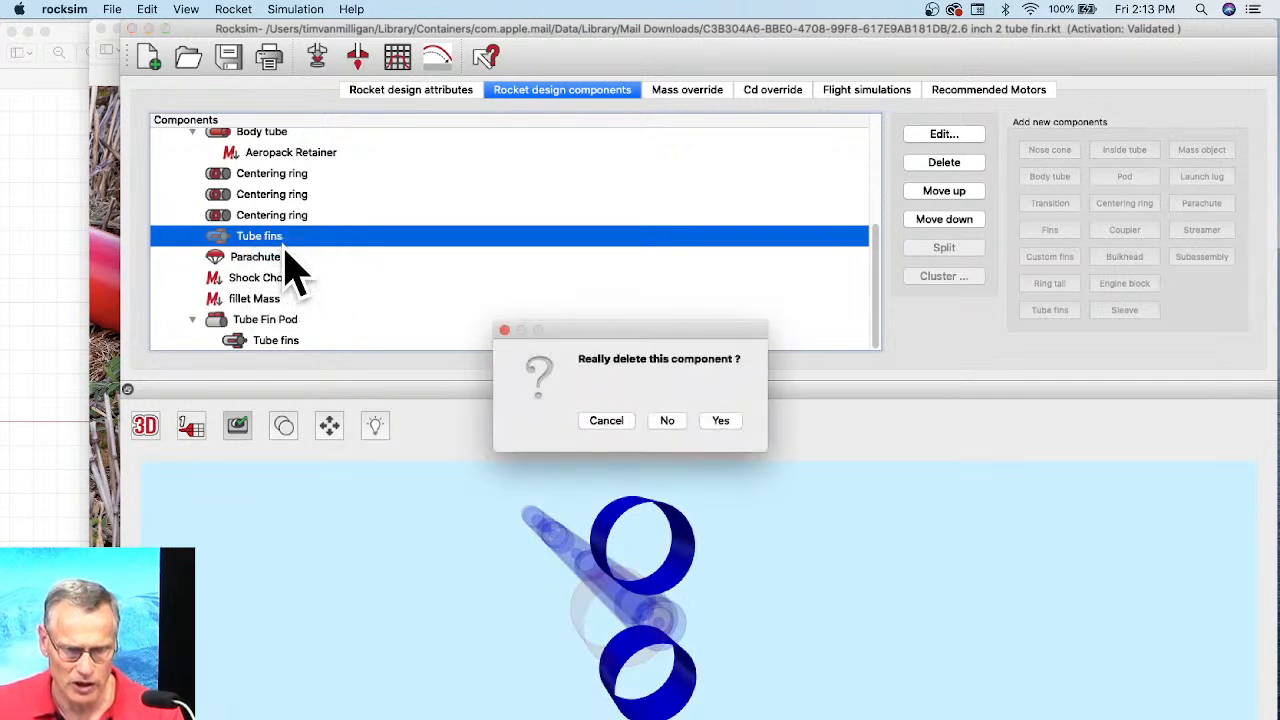
{"action": "left_click", "coordinate": [722, 421]}
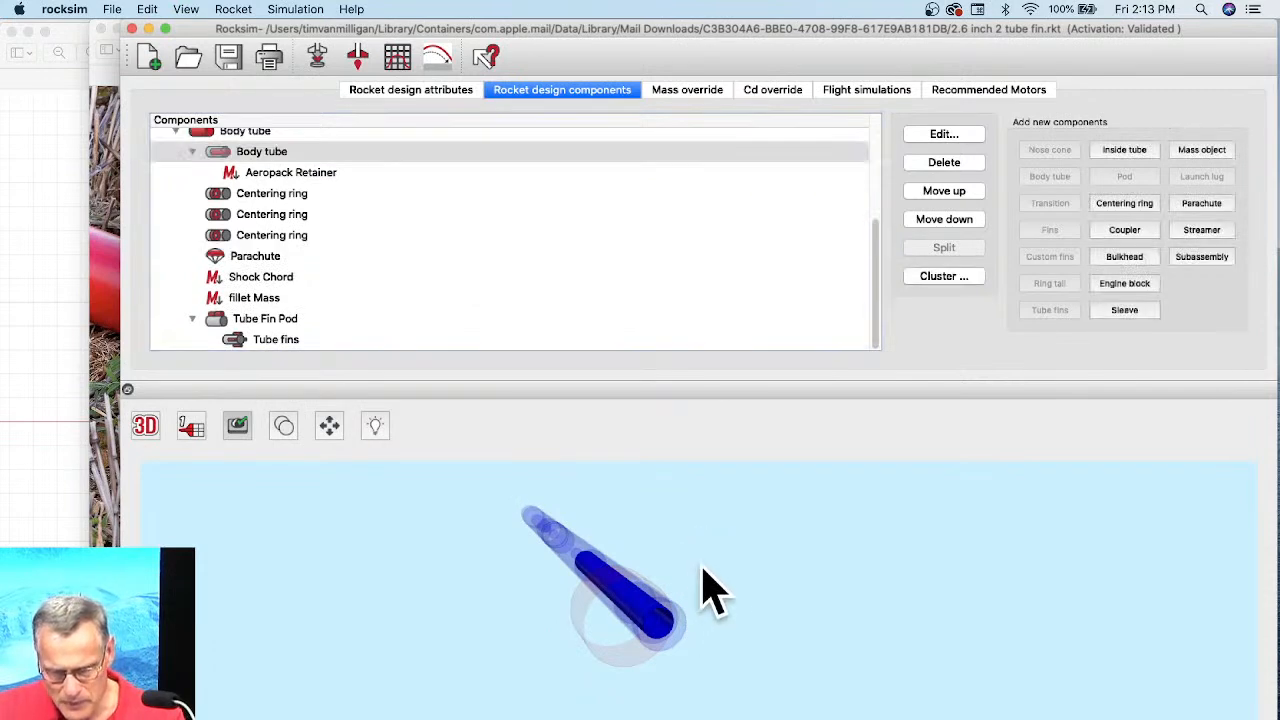
Compare the pod's tube with the 2 tube landed.jpg photo in Preview and examine its overlap with the body tube in RockSim's 2D end view.
{"action": "left_click_drag", "start_coordinate": [680, 553], "coordinate": [624, 565]}
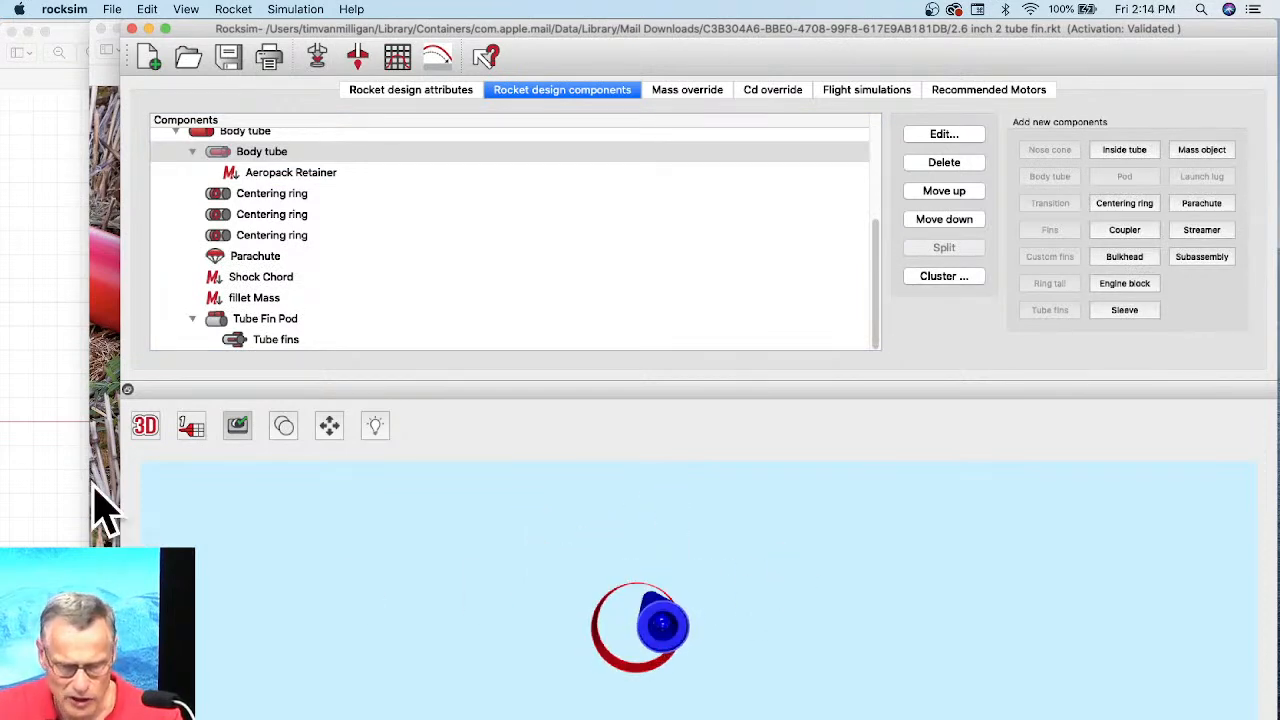
{"action": "left_click", "coordinate": [105, 510]}
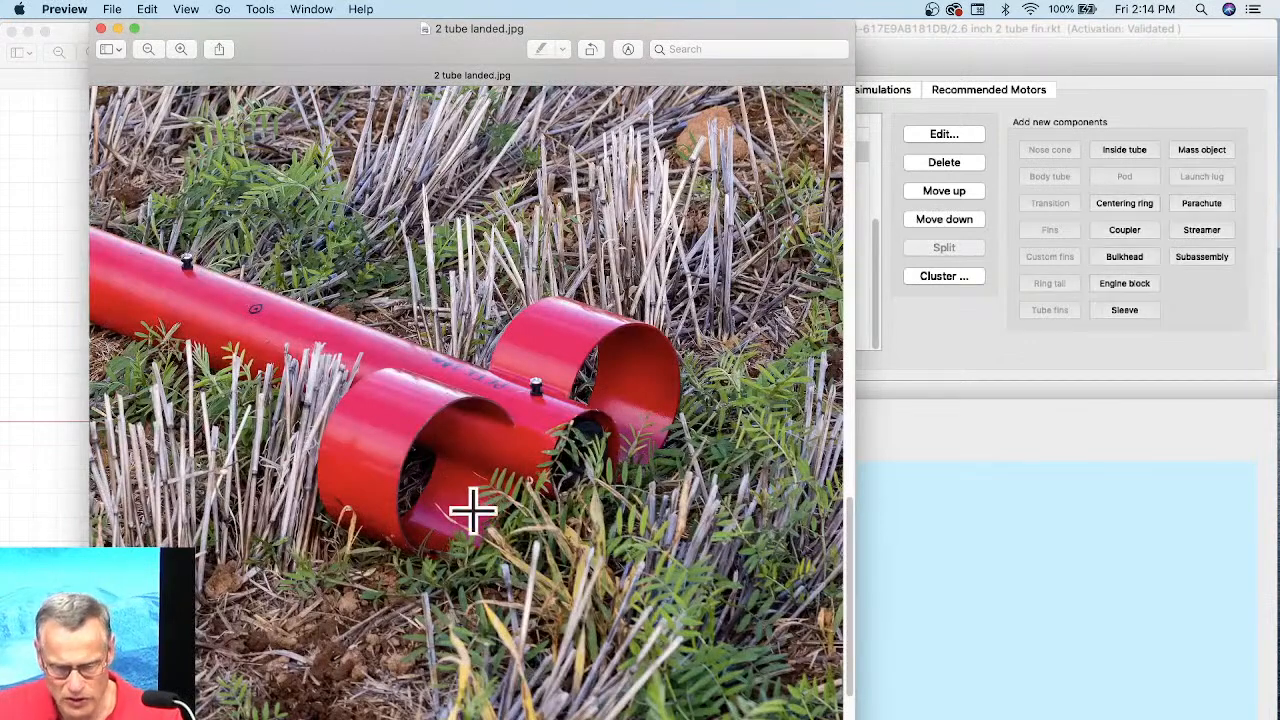
{"action": "left_click", "coordinate": [1022, 572]}
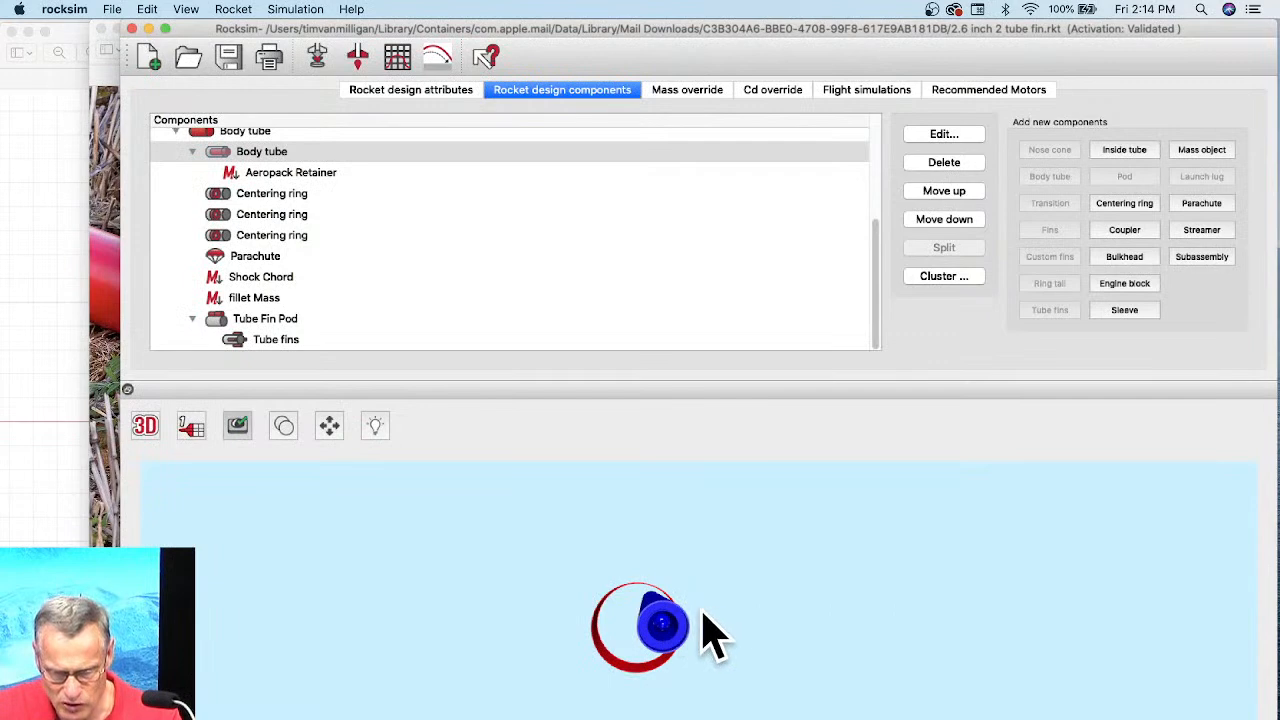
{"action": "left_click", "coordinate": [145, 428]}
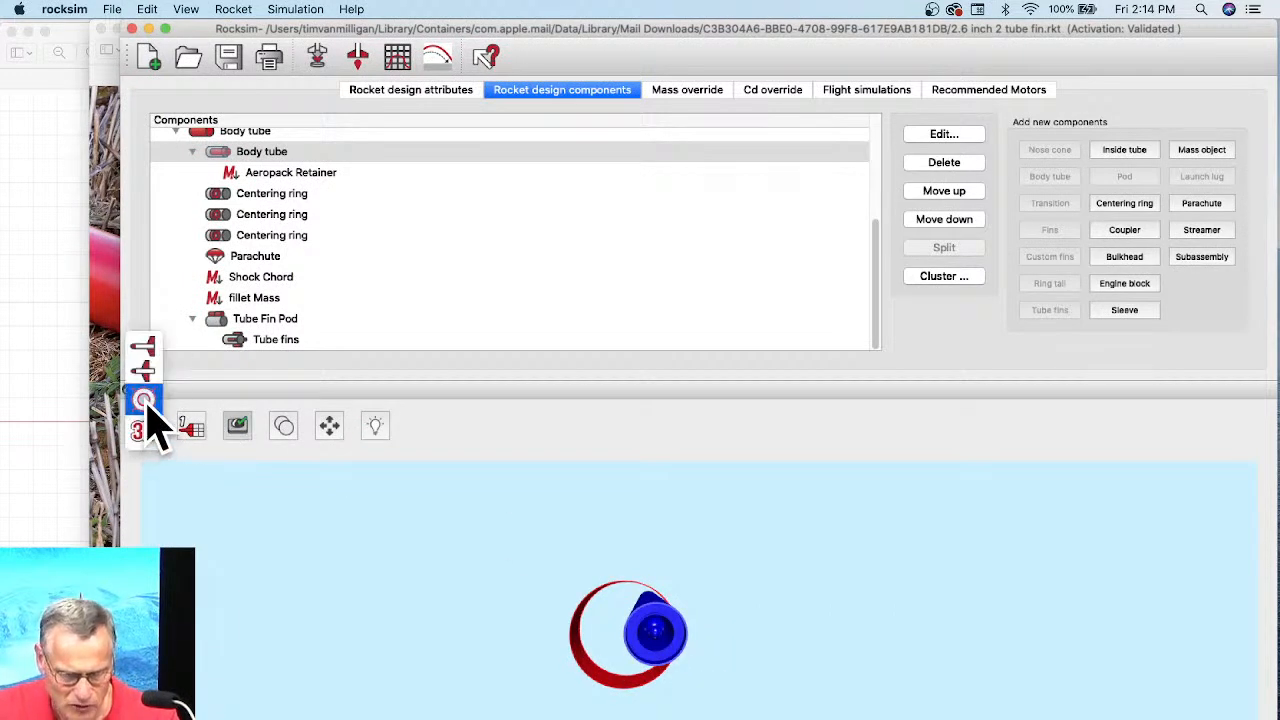
{"action": "left_click", "coordinate": [145, 402]}
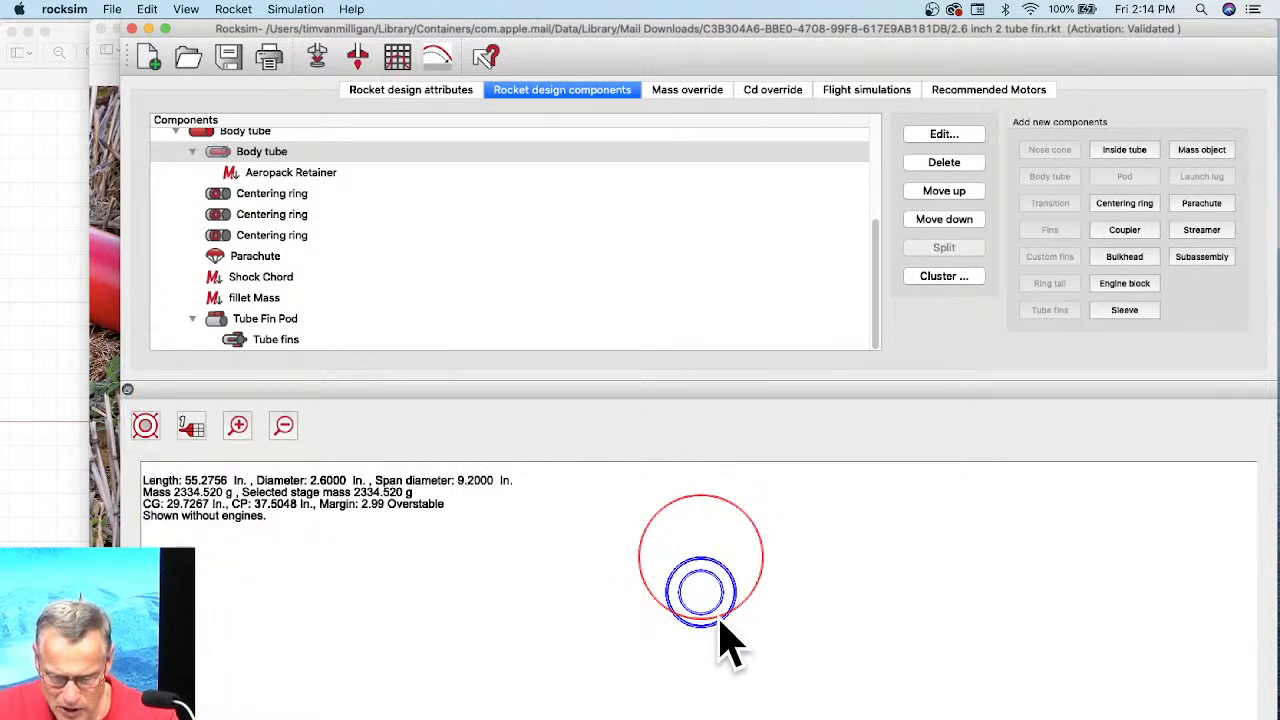
{"action": "scroll", "coordinate": [700, 640], "scroll_direction": "up", "scroll_amount": 5}
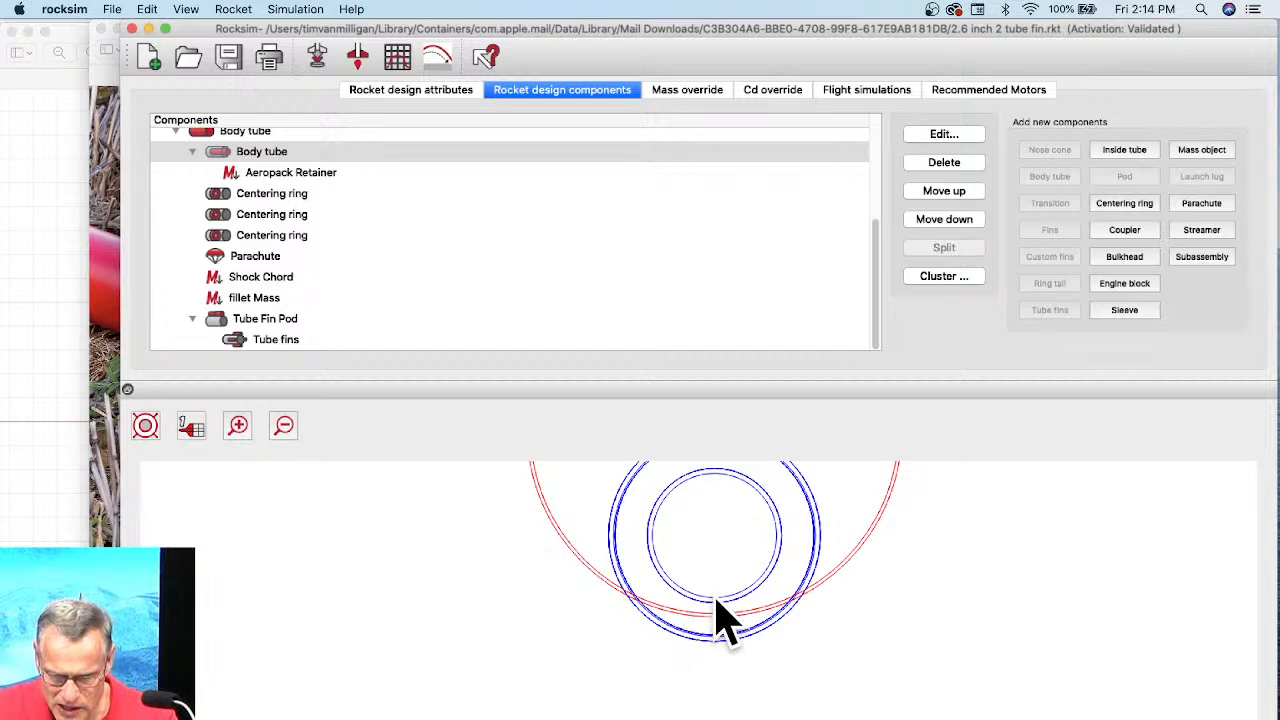
Open the Tube Fin Pod's settings and examine the pod's position relative to the body tube in an enlarged end view.
{"action": "left_click_drag", "start_coordinate": [725, 520], "coordinate": [712, 562]}
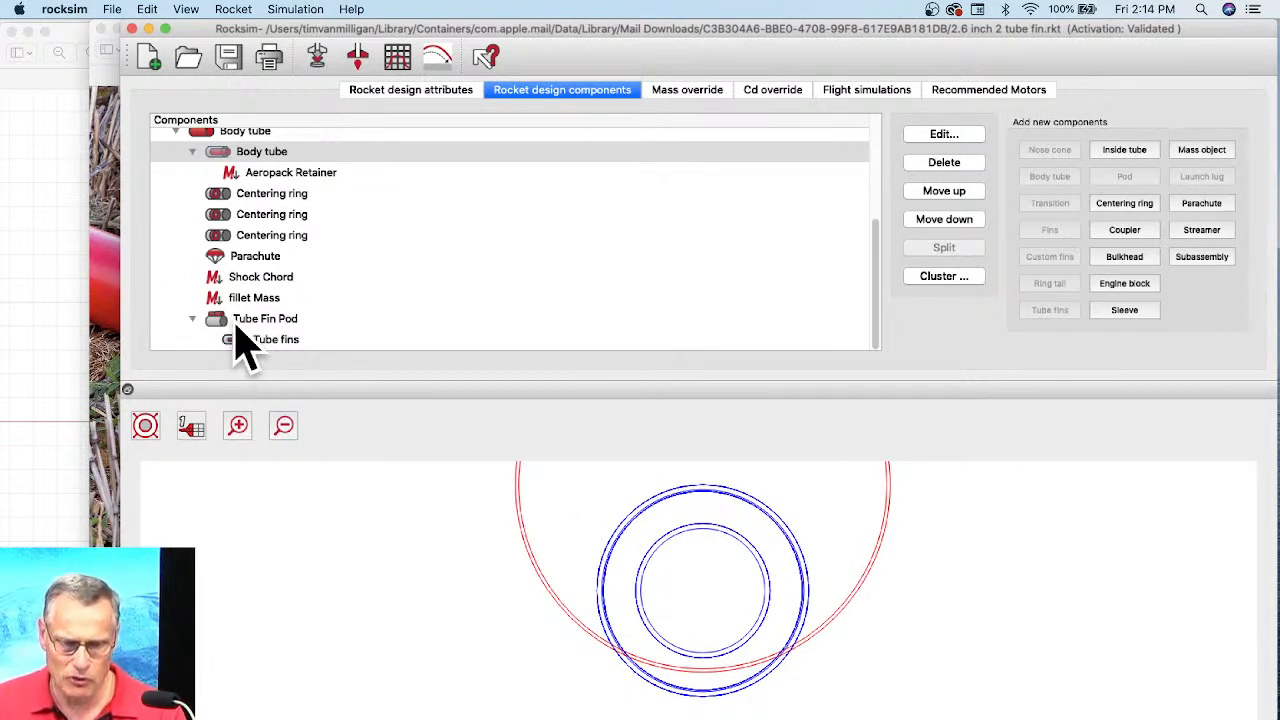
{"action": "left_click", "coordinate": [288, 320]}
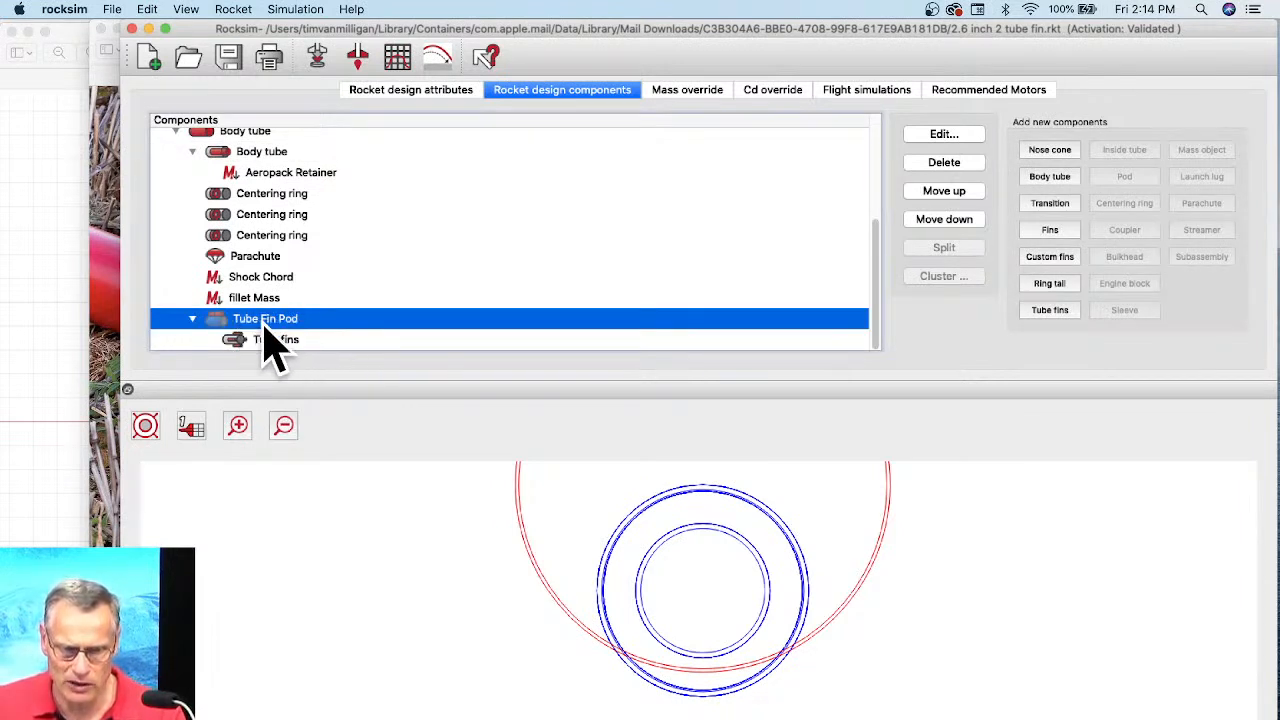
{"action": "double_click", "coordinate": [280, 322]}
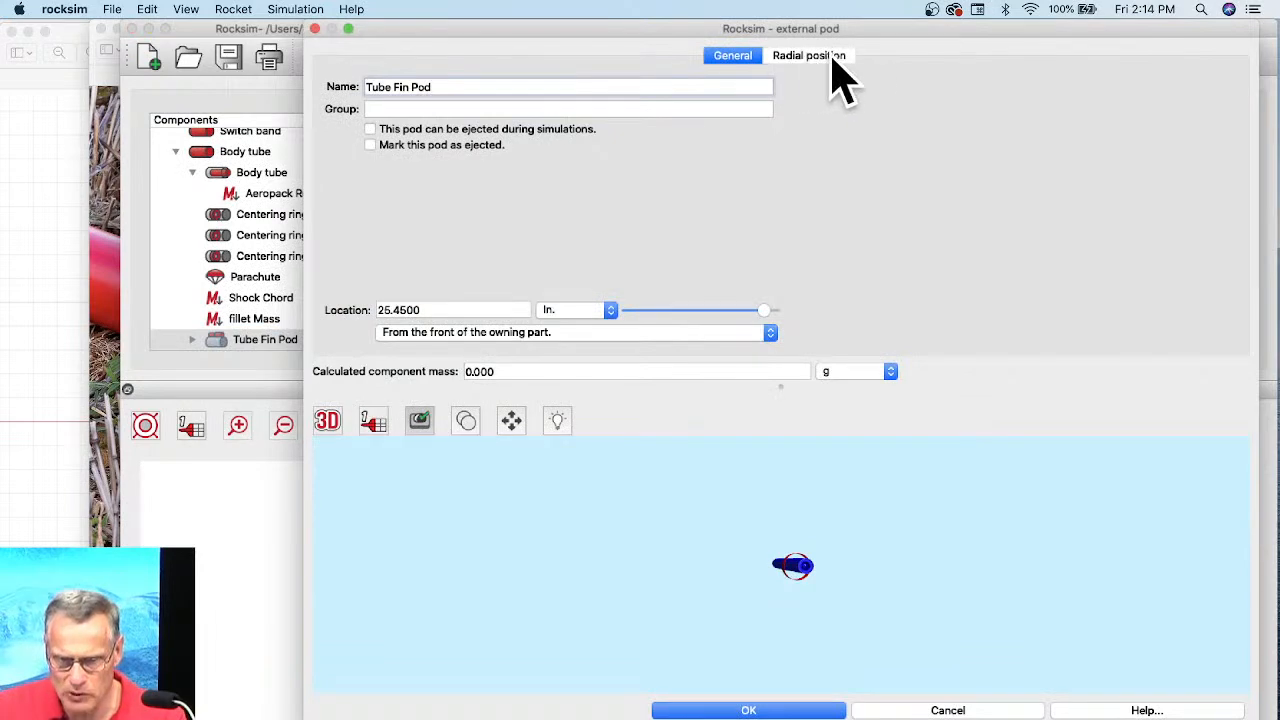
{"action": "left_click", "coordinate": [328, 432]}
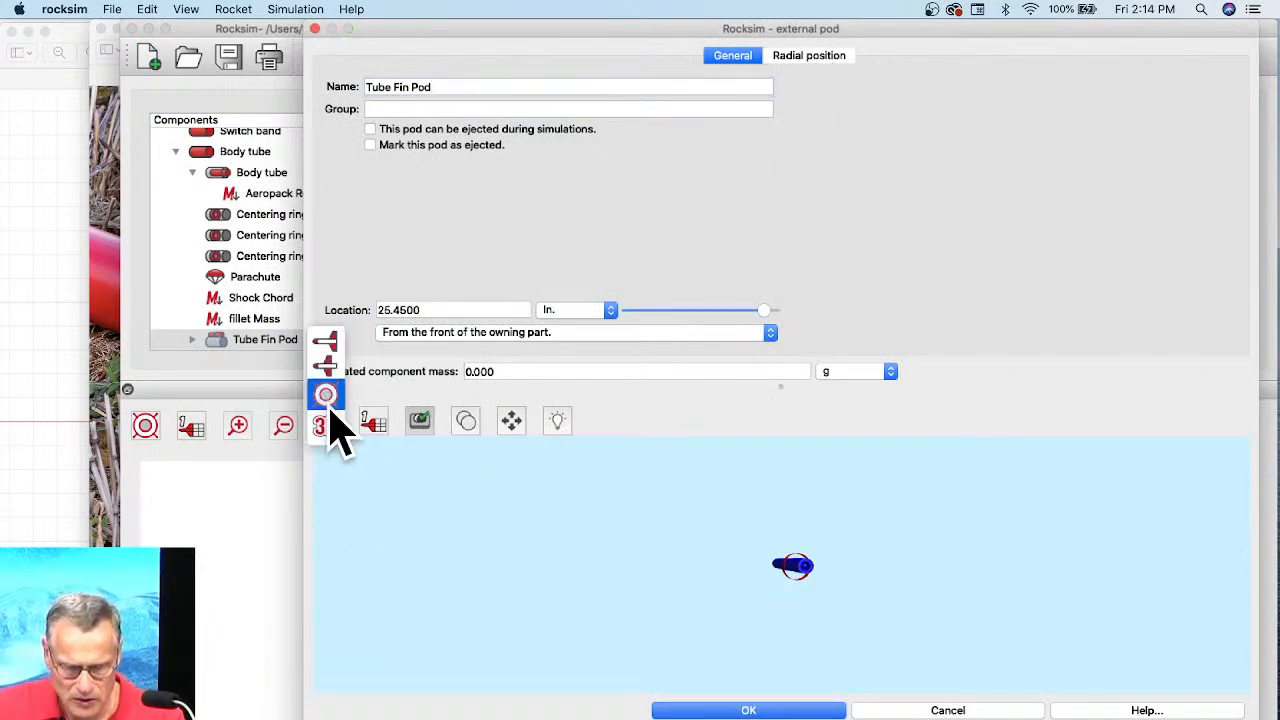
{"action": "left_click", "coordinate": [326, 396]}
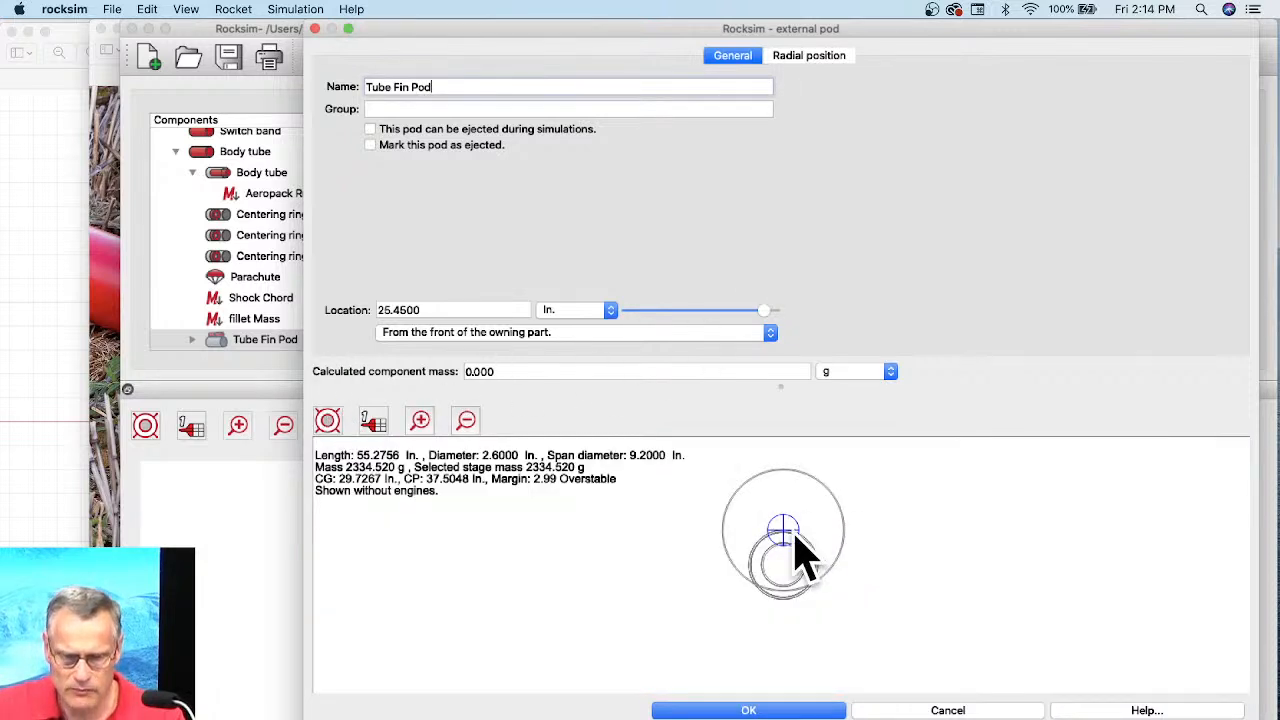
{"action": "scroll", "coordinate": [794, 531], "scroll_direction": "up", "scroll_amount": 2}
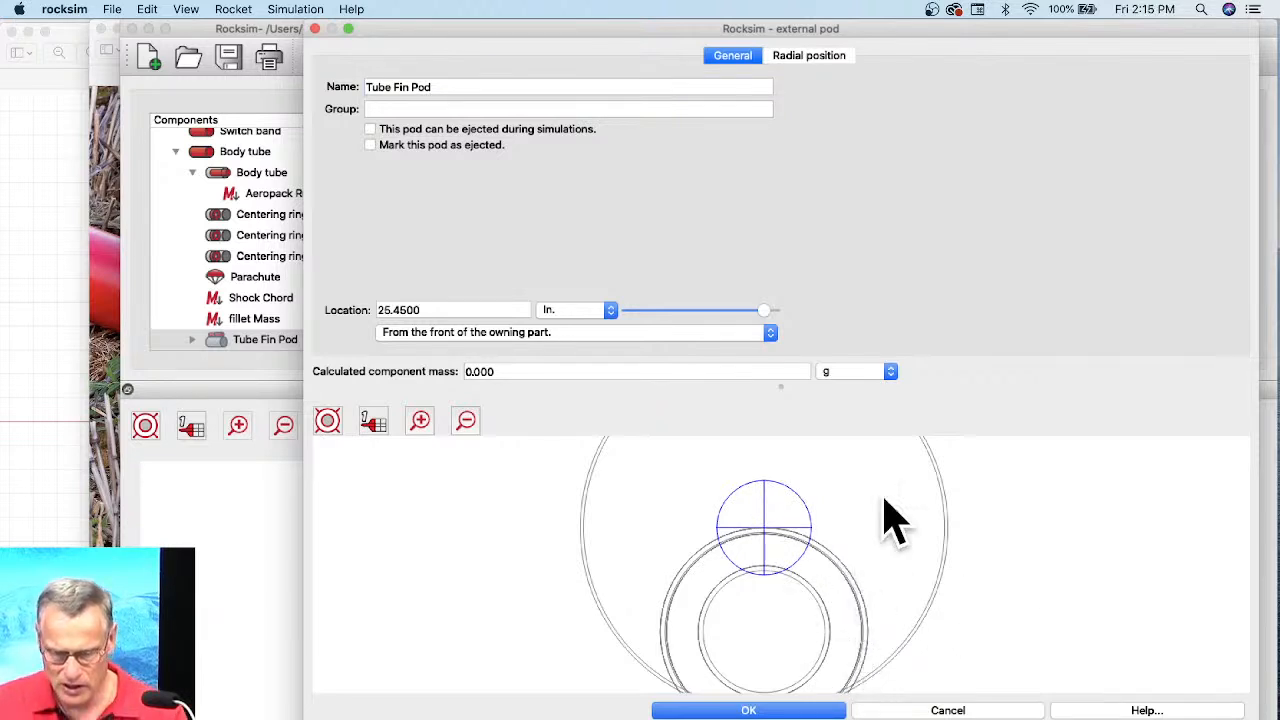
Turn off the pod's automatic radial distance and angle and set its radial distance to 3.125 in.
{"action": "left_click", "coordinate": [830, 60]}
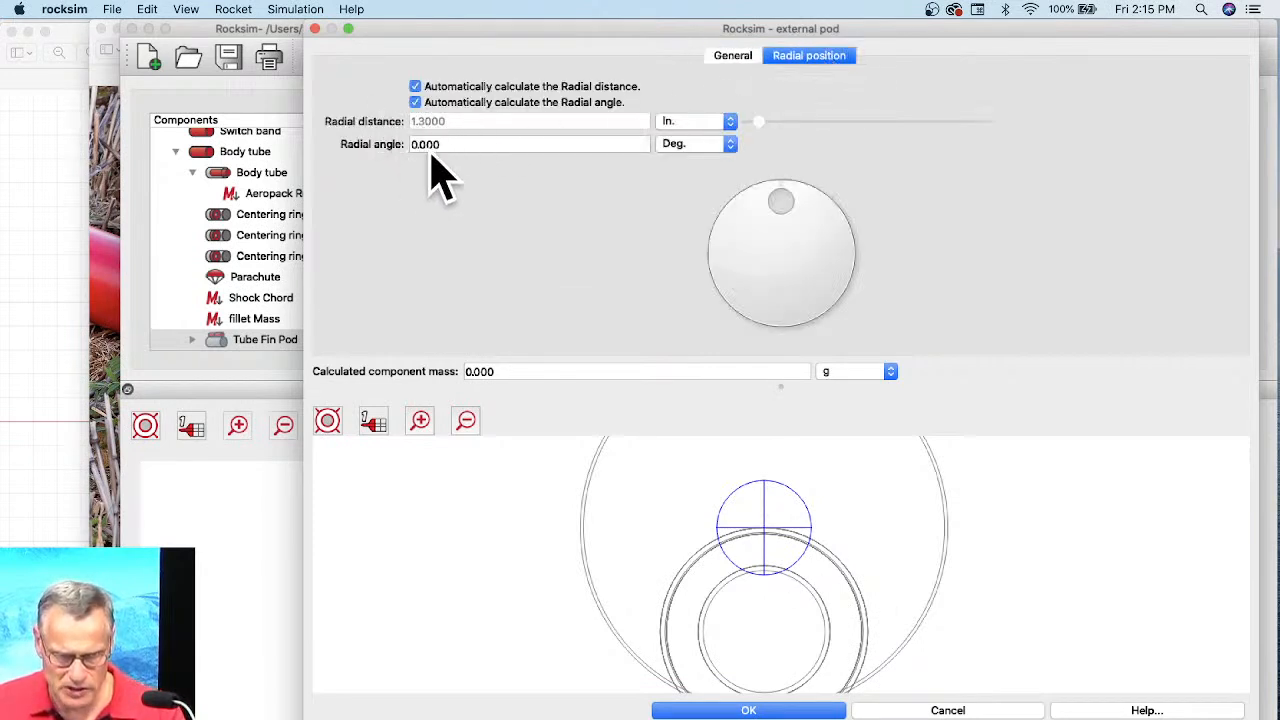
{"action": "left_click", "coordinate": [416, 87]}
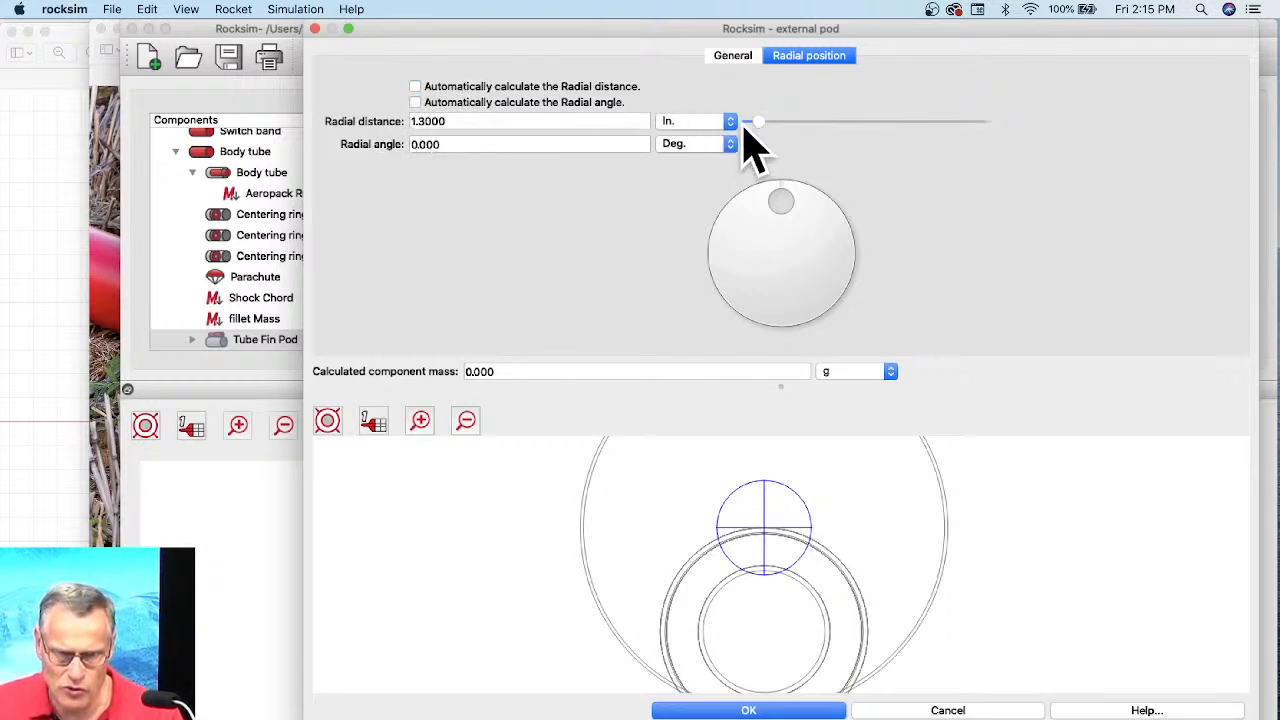
{"action": "left_click_drag", "start_coordinate": [762, 124], "coordinate": [786, 127]}
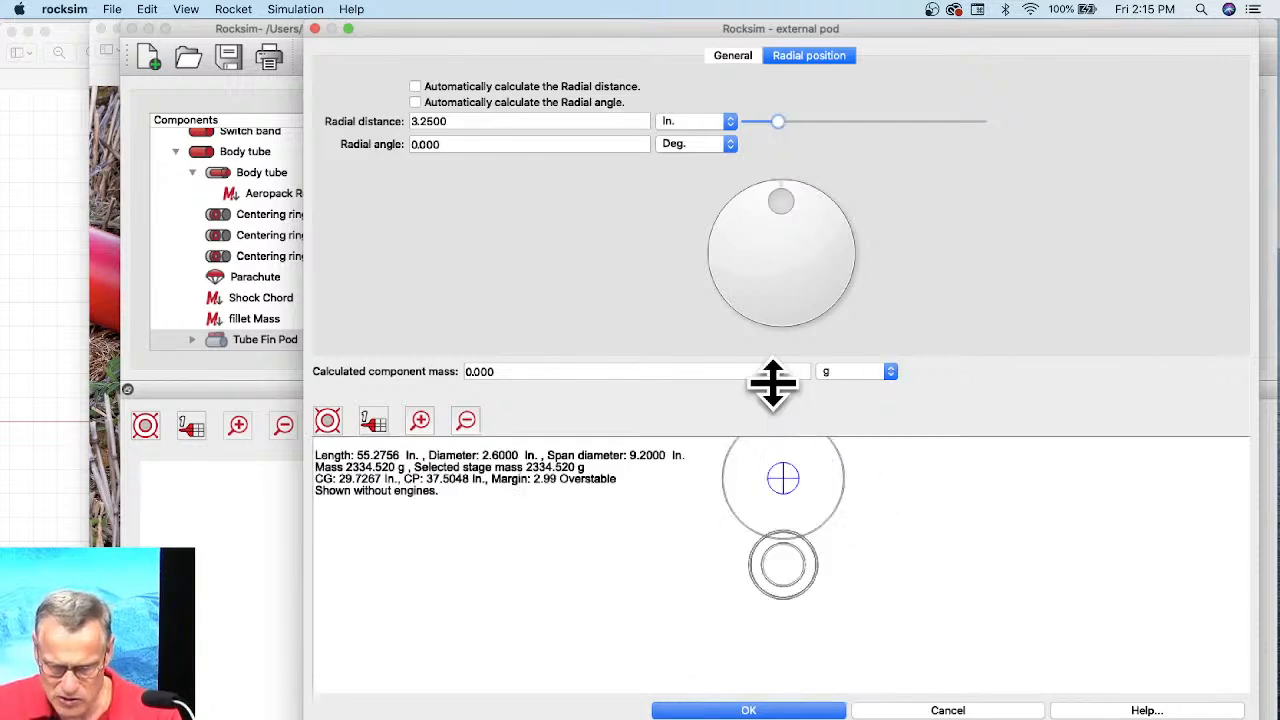
{"action": "left_click_drag", "start_coordinate": [777, 386], "coordinate": [763, 251]}
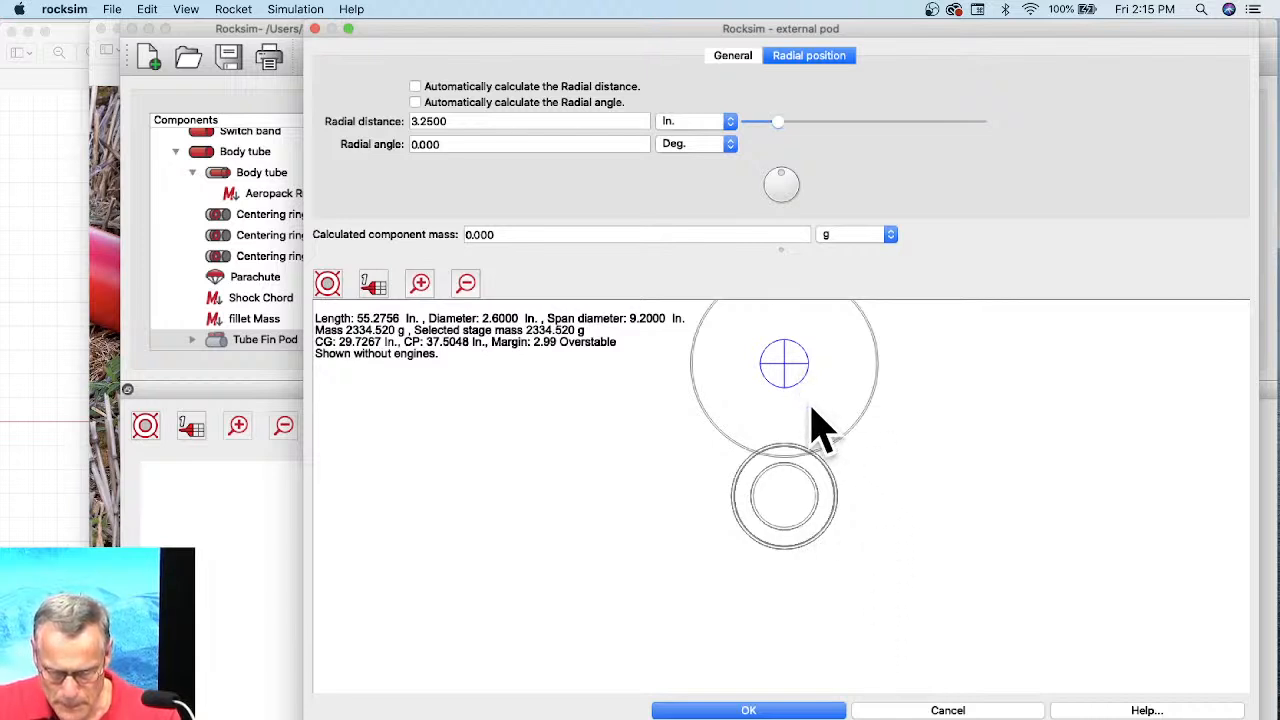
{"action": "scroll", "coordinate": [795, 472], "scroll_direction": "up", "scroll_amount": 5}
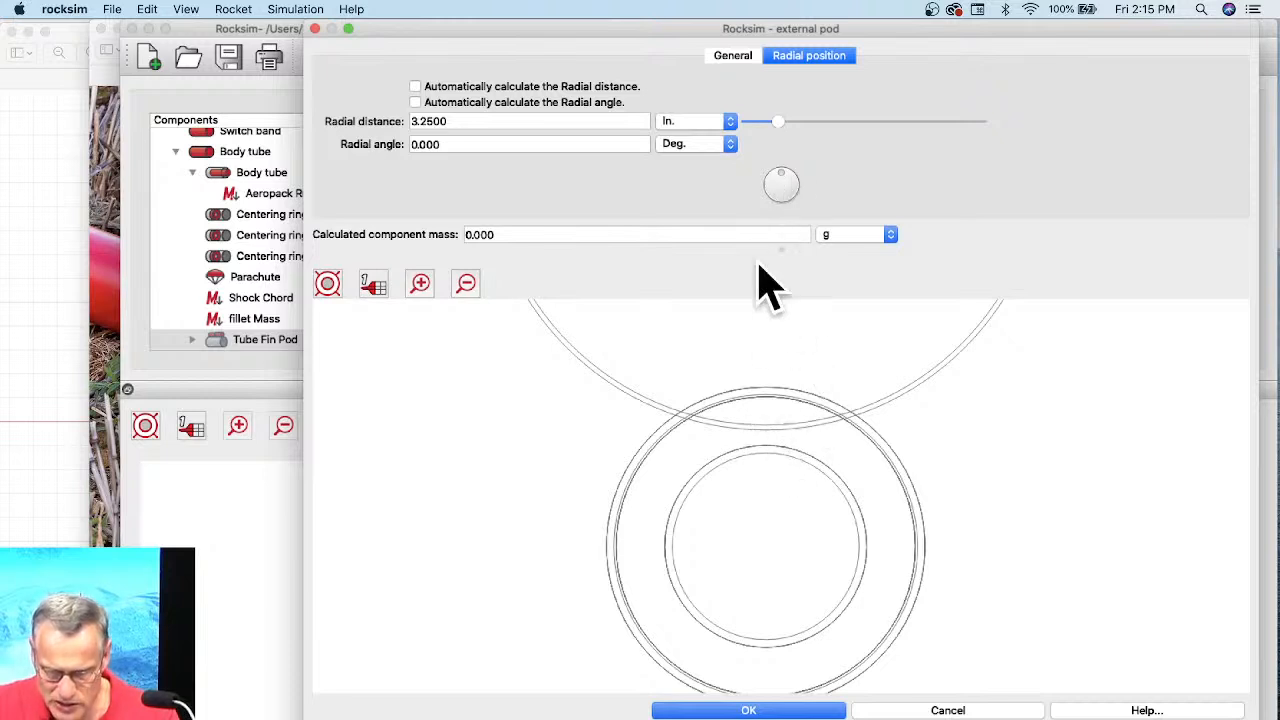
{"action": "left_click_drag", "start_coordinate": [777, 121], "coordinate": [782, 121]}
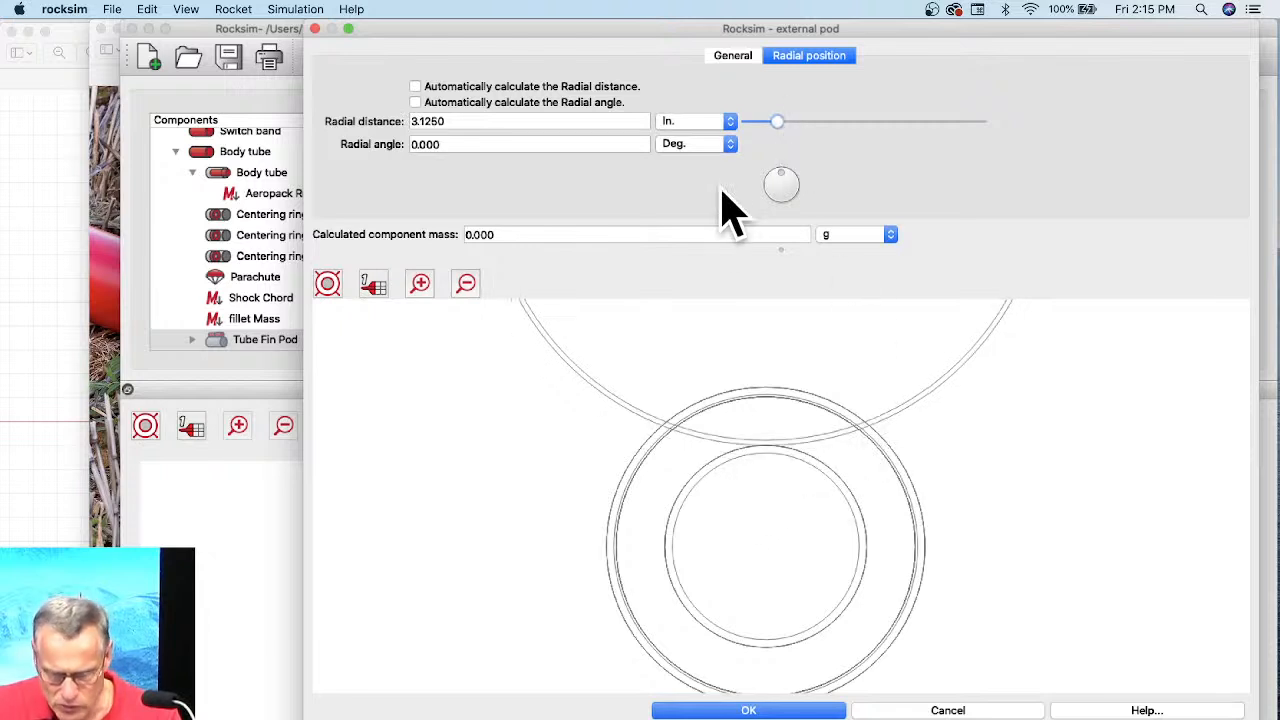
Examine the overlap between the pod's tube and the body tube up close in the end view and in the 3D preview.
{"action": "scroll", "coordinate": [771, 491], "scroll_direction": "up", "scroll_amount": 5}
{"action": "scroll", "coordinate": [757, 405], "scroll_direction": "down", "scroll_amount": 8}
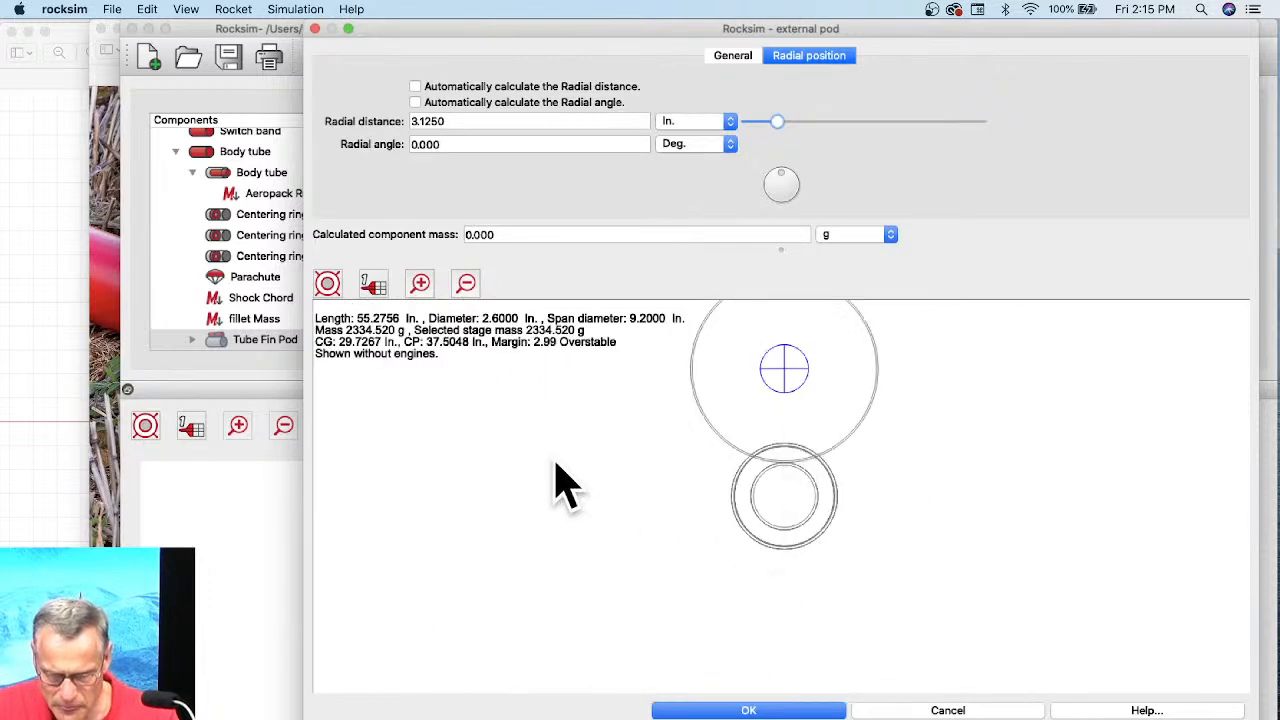
{"action": "left_click", "coordinate": [327, 284]}
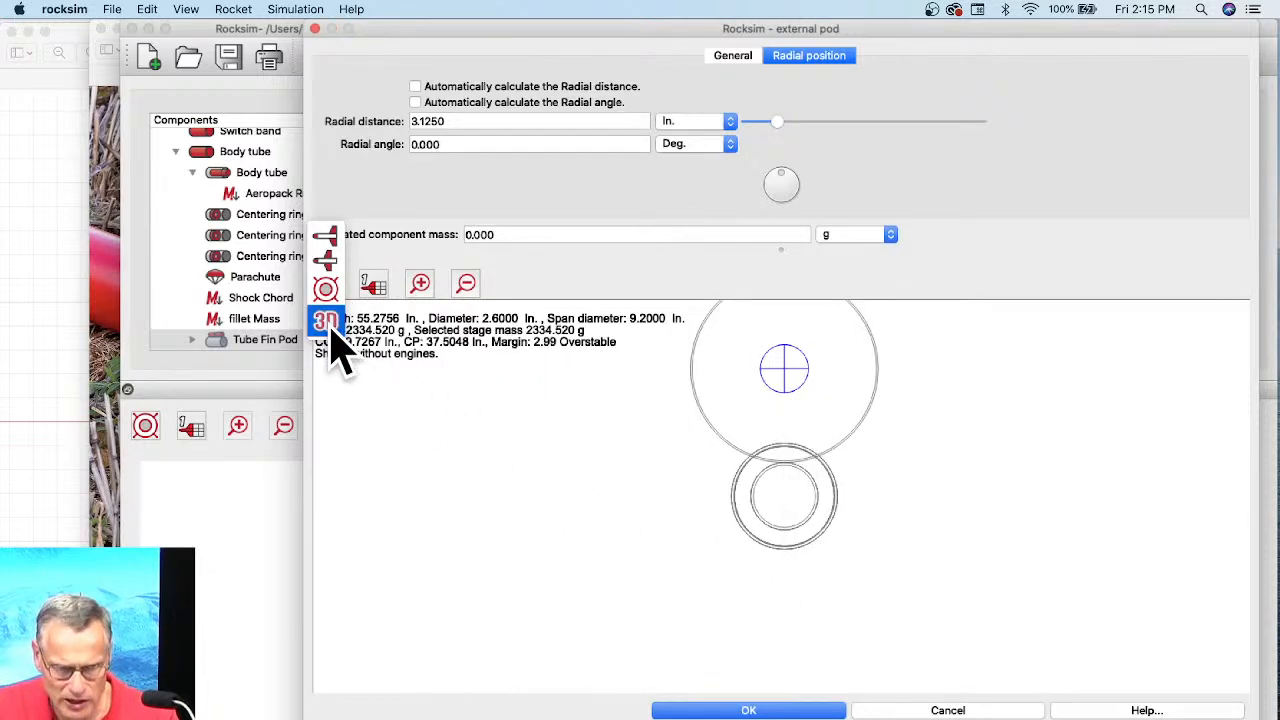
{"action": "left_click", "coordinate": [328, 325]}
{"action": "left_click_drag", "start_coordinate": [757, 500], "coordinate": [1003, 509]}
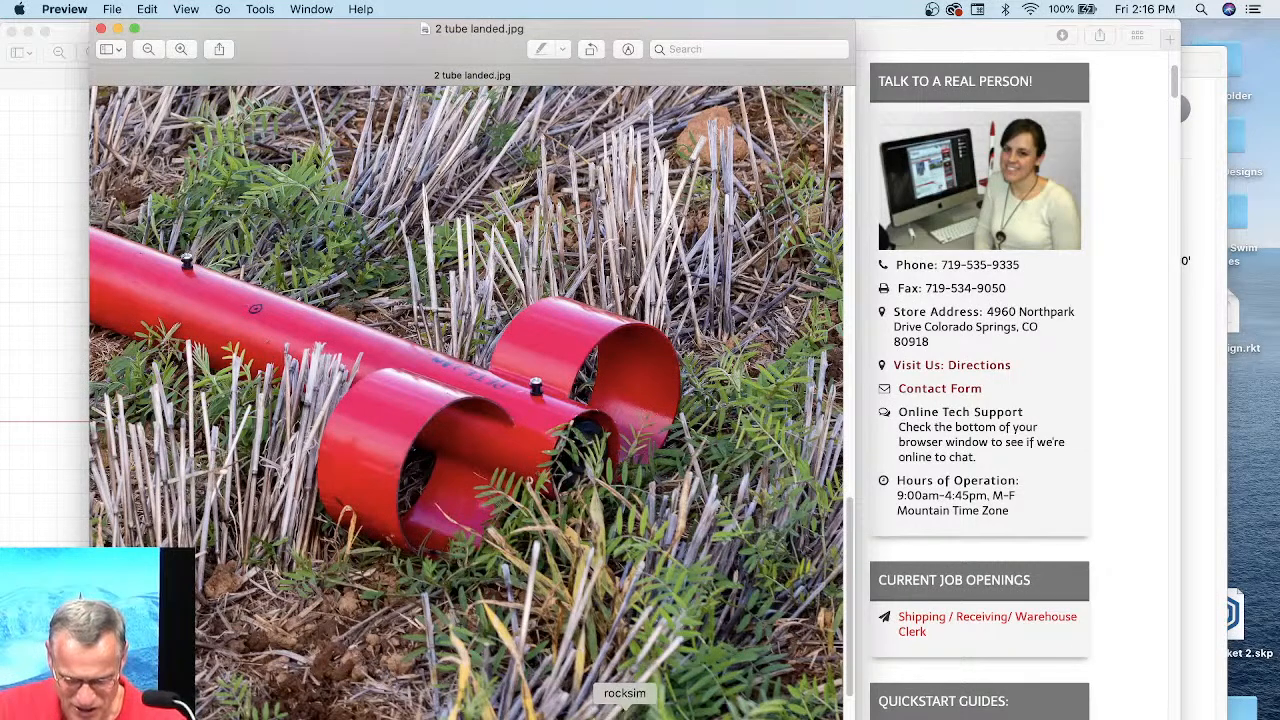
Relaunch RockSim and quit Adobe Illustrator 2023 and other unneeded running applications.
{"action": "left_click", "coordinate": [624, 712]}
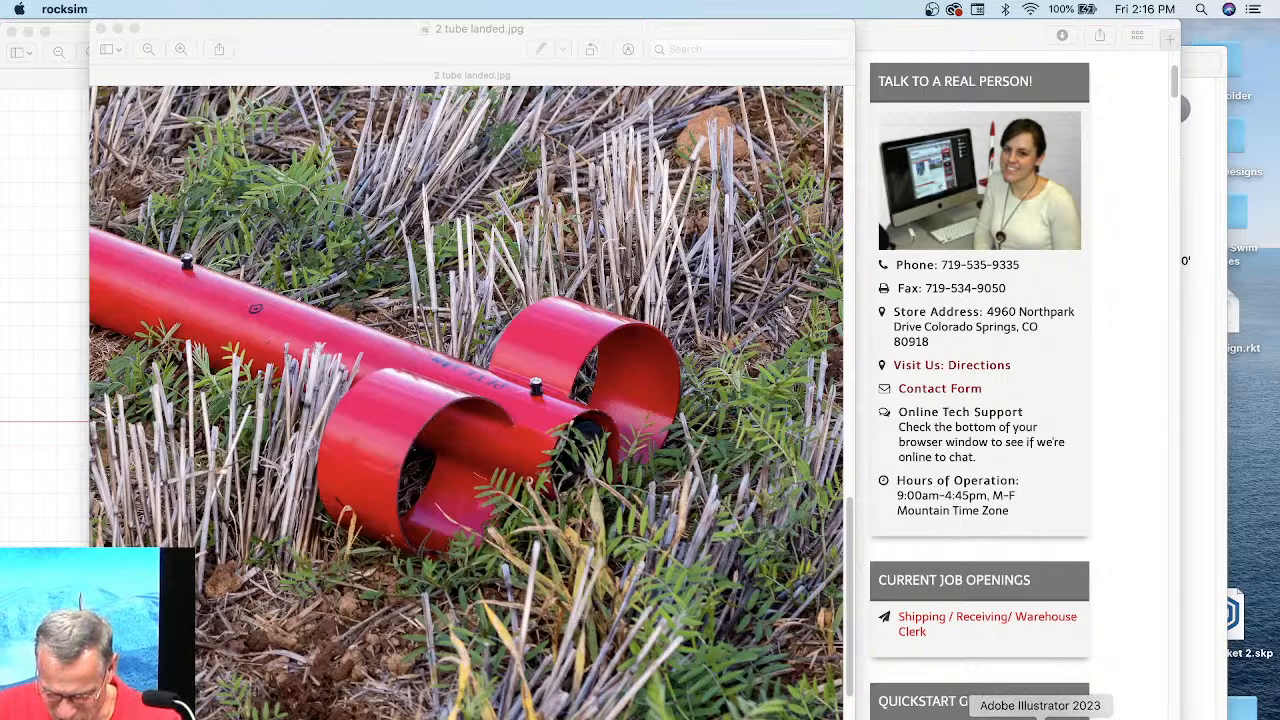
{"action": "right_click", "coordinate": [1040, 714]}
{"action": "left_click", "coordinate": [1058, 697]}
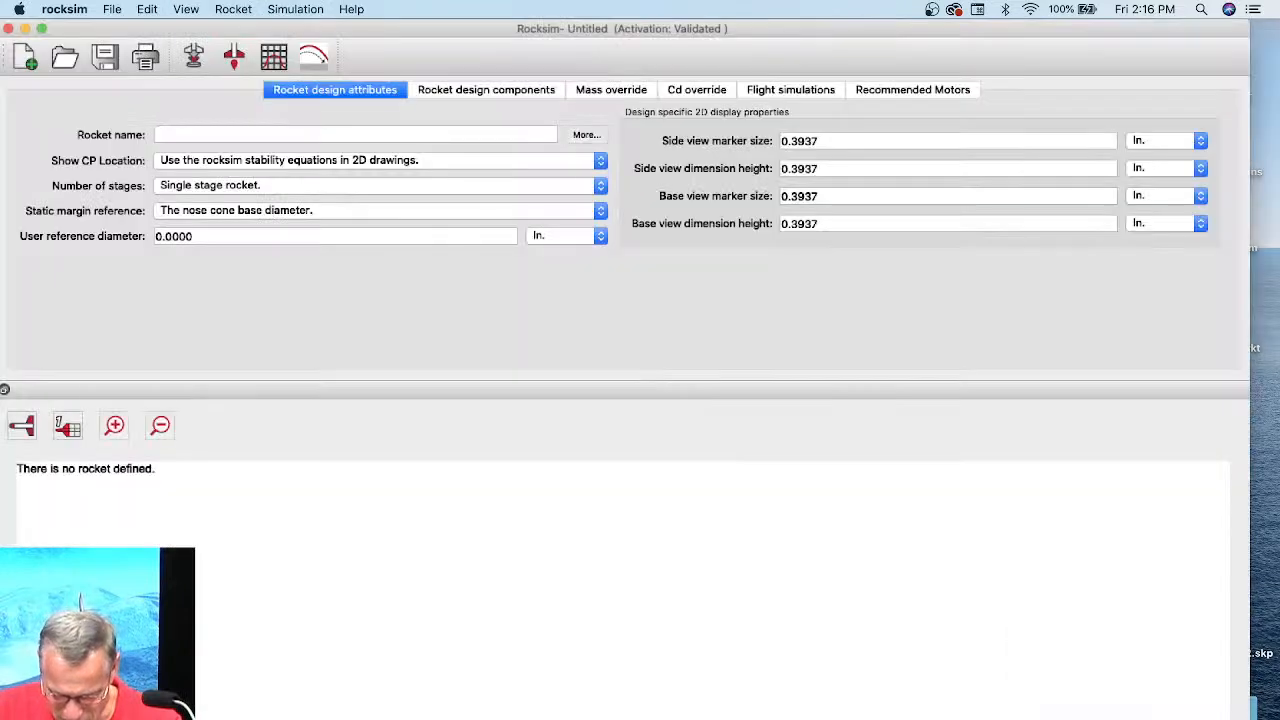
{"action": "right_click", "coordinate": [932, 712]}
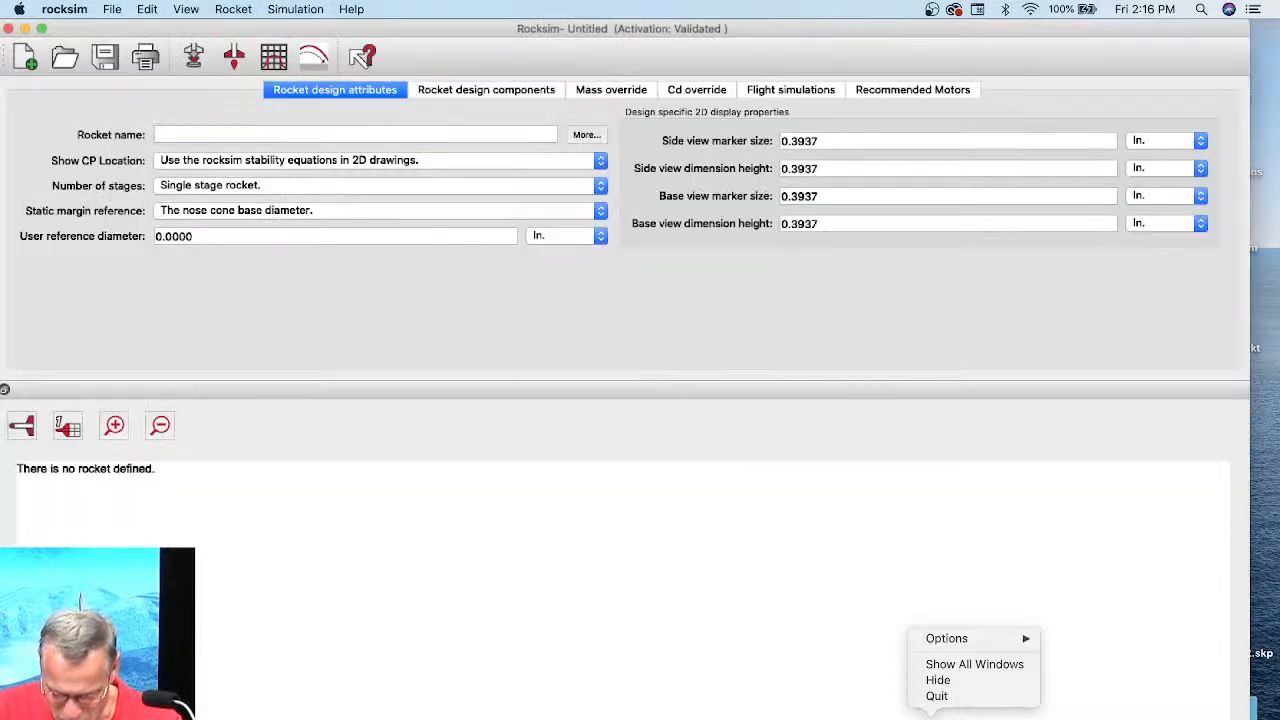
{"action": "left_click", "coordinate": [962, 697]}
{"action": "left_click", "coordinate": [968, 700]}
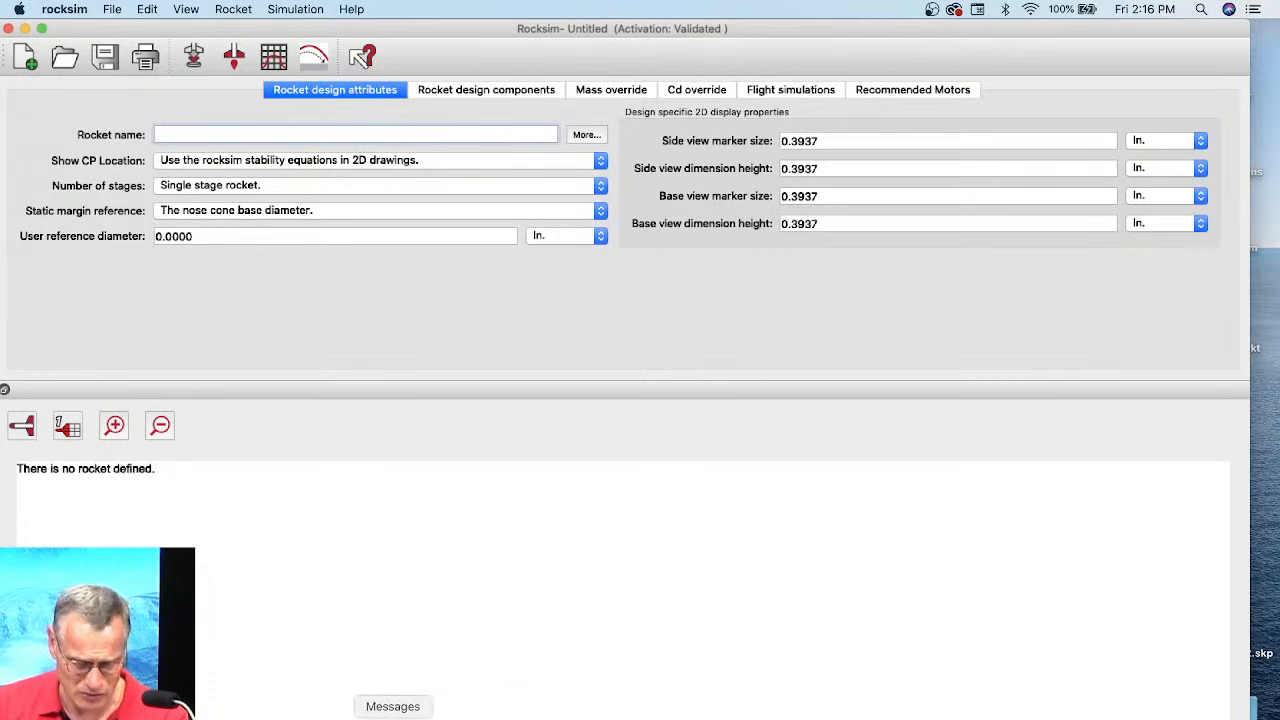
{"action": "right_click", "coordinate": [350, 718]}
{"action": "left_click", "coordinate": [352, 697]}
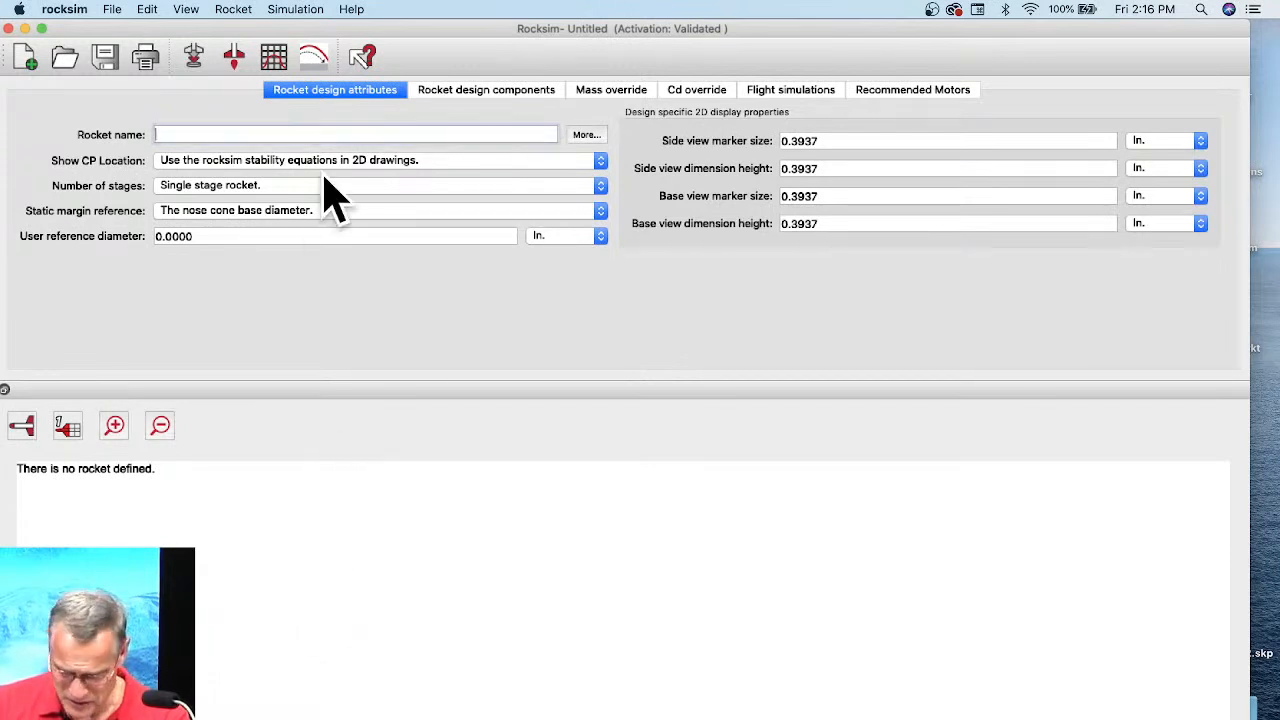
Move the windows covering Mail aside and open the message's attached 2.6 inch 2 tube fin.rkt design in RockSim.
{"action": "left_click_drag", "start_coordinate": [1250, 480], "coordinate": [1166, 480]}
{"action": "left_click_drag", "start_coordinate": [761, 31], "coordinate": [883, 46]}
{"action": "left_click", "coordinate": [63, 55]}
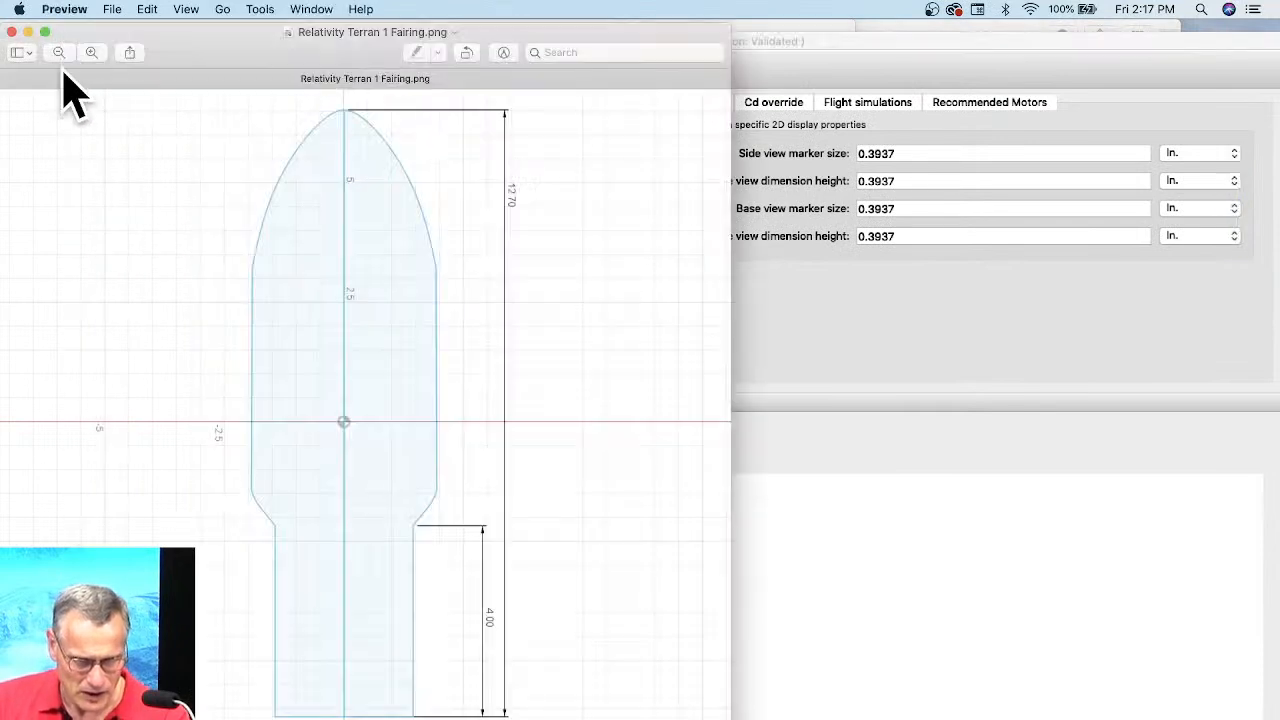
{"action": "left_click_drag", "start_coordinate": [138, 31], "coordinate": [144, 199]}
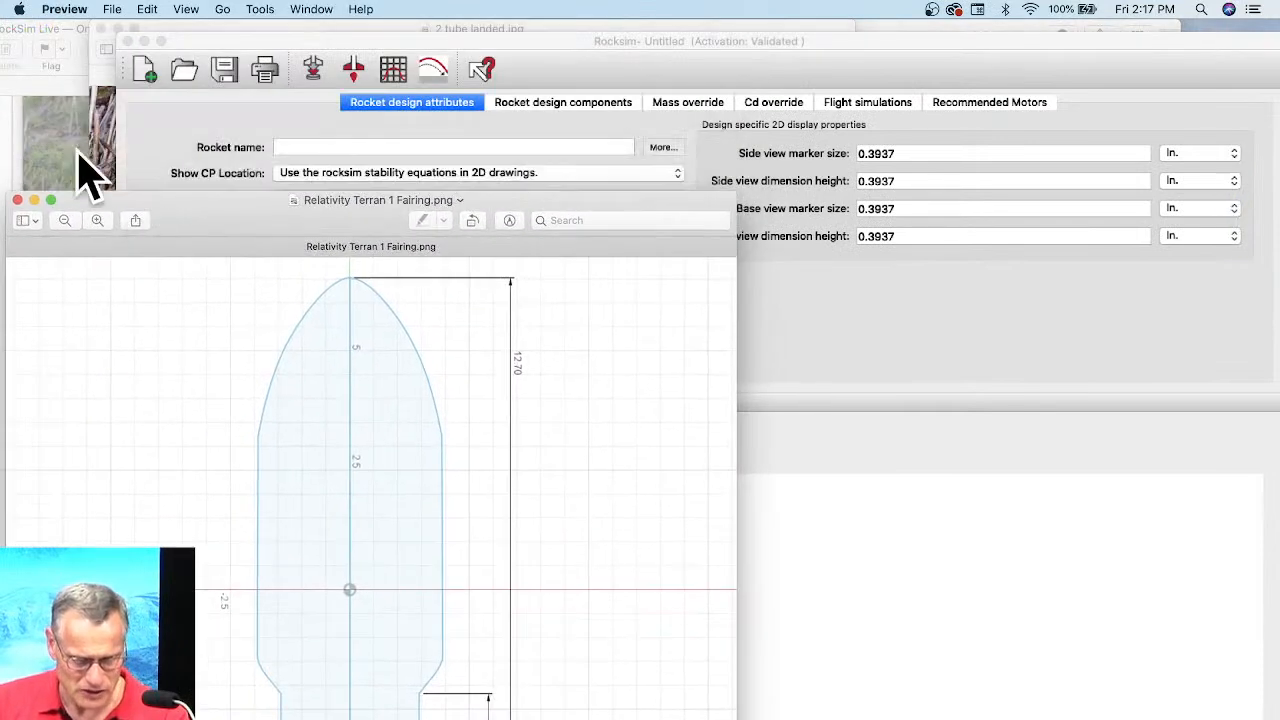
{"action": "left_click", "coordinate": [80, 46]}
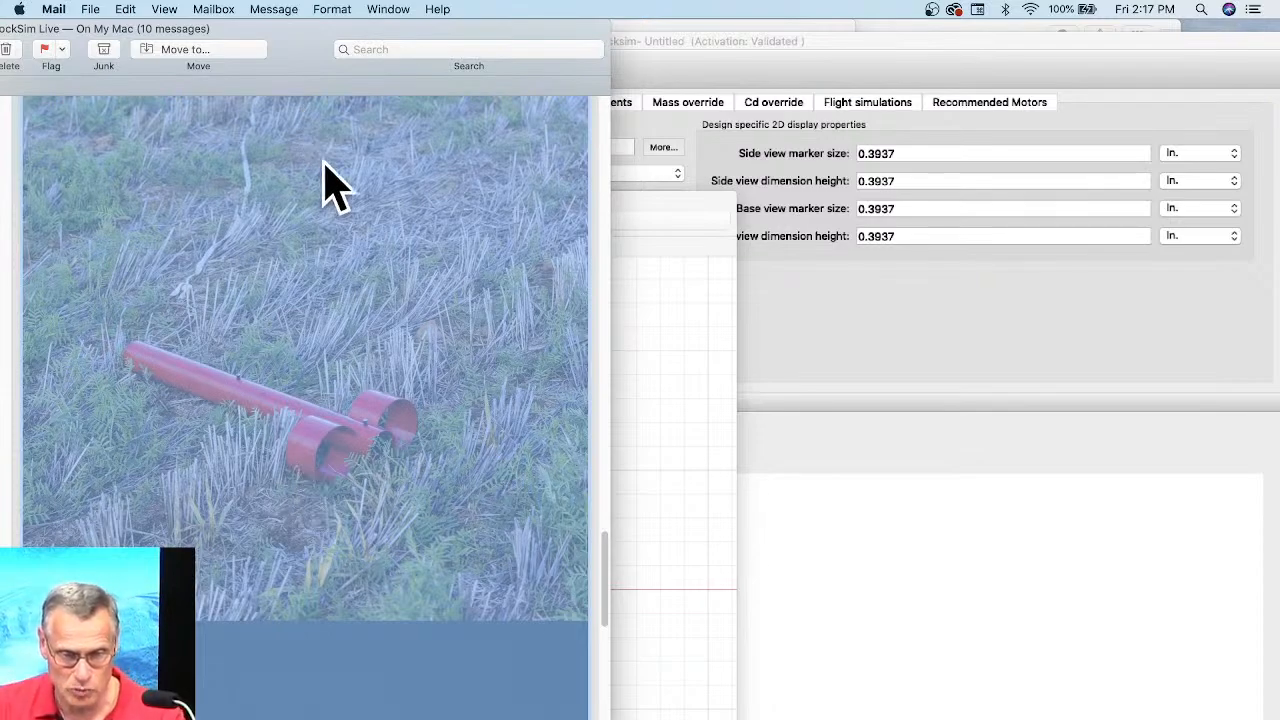
{"action": "scroll", "coordinate": [343, 386], "scroll_direction": "up", "scroll_amount": 15}
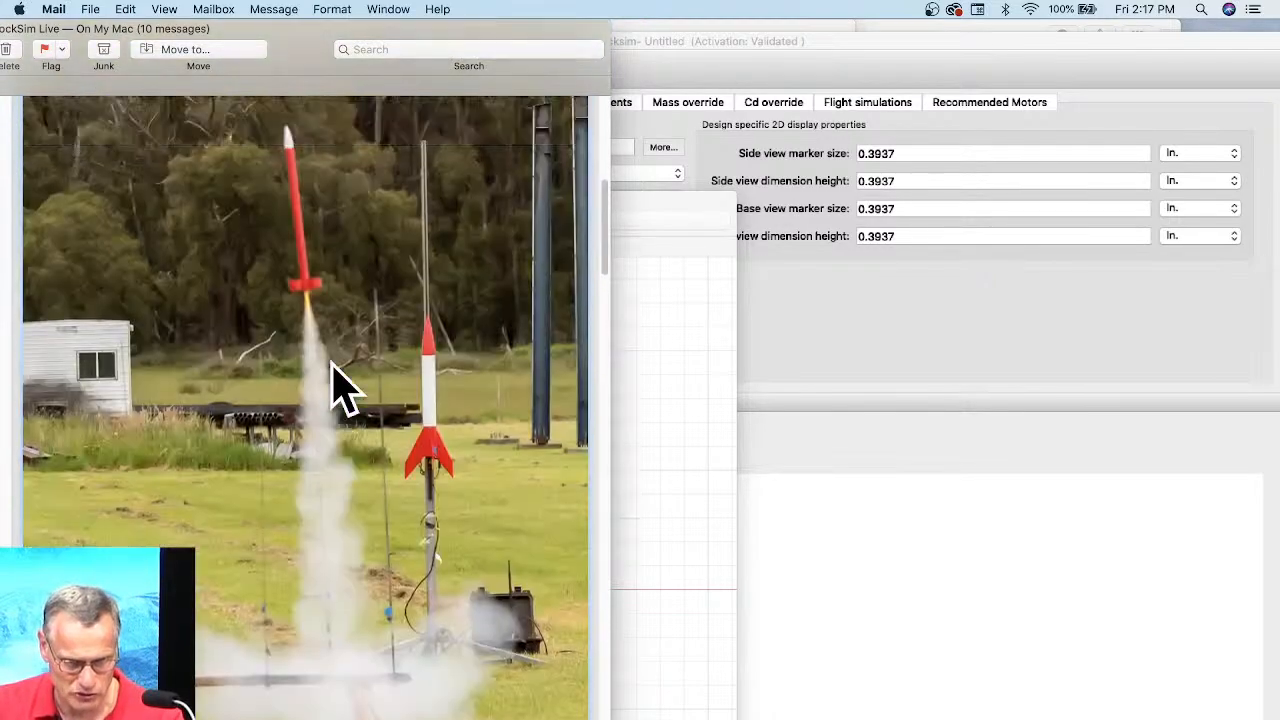
{"action": "scroll", "coordinate": [343, 386], "scroll_direction": "up", "scroll_amount": 10}
{"action": "left_click_drag", "start_coordinate": [330, 570], "coordinate": [857, 614]}
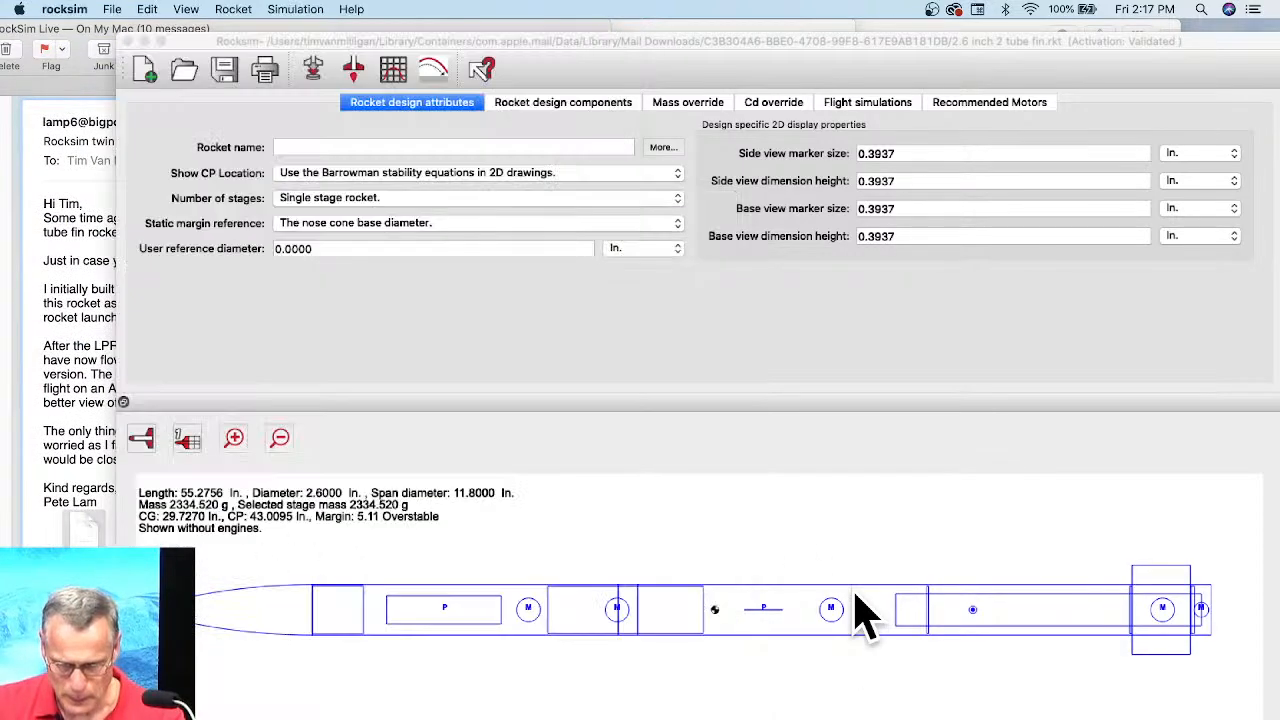
Copy the Tube fins component of the aft body tube in the reopened design.
{"action": "left_click", "coordinate": [857, 614]}
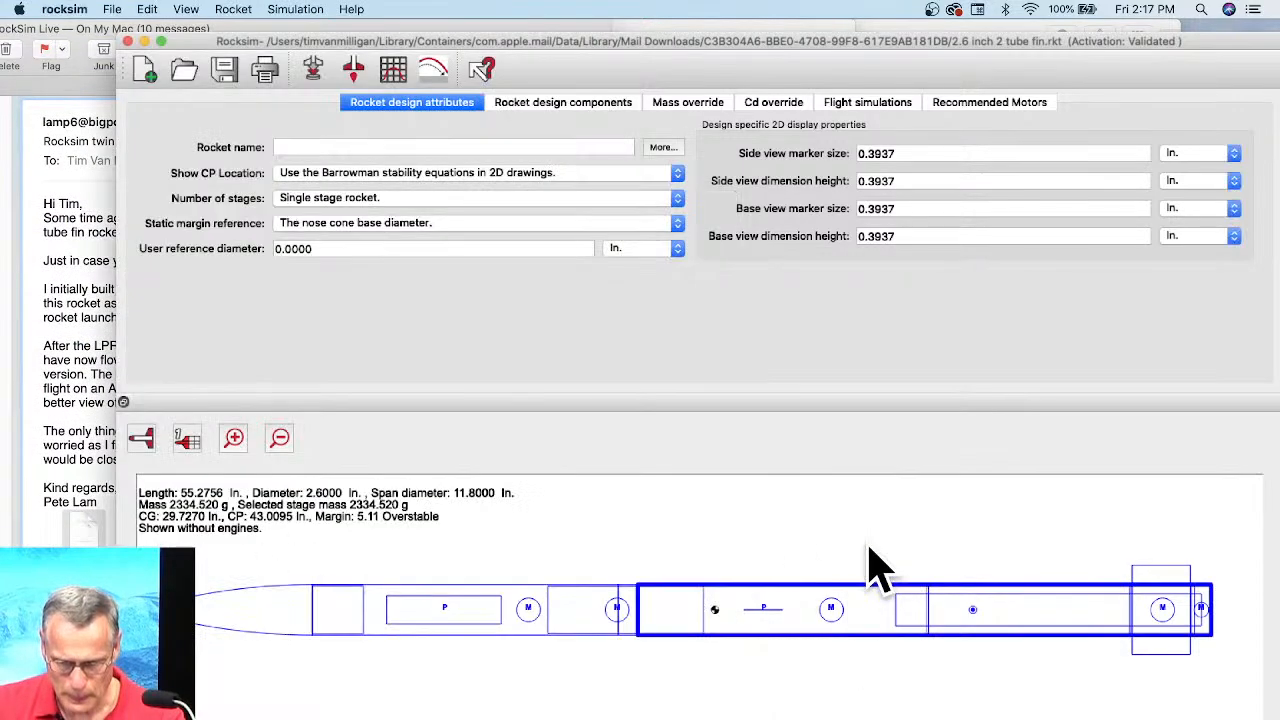
{"action": "left_click", "coordinate": [506, 110]}
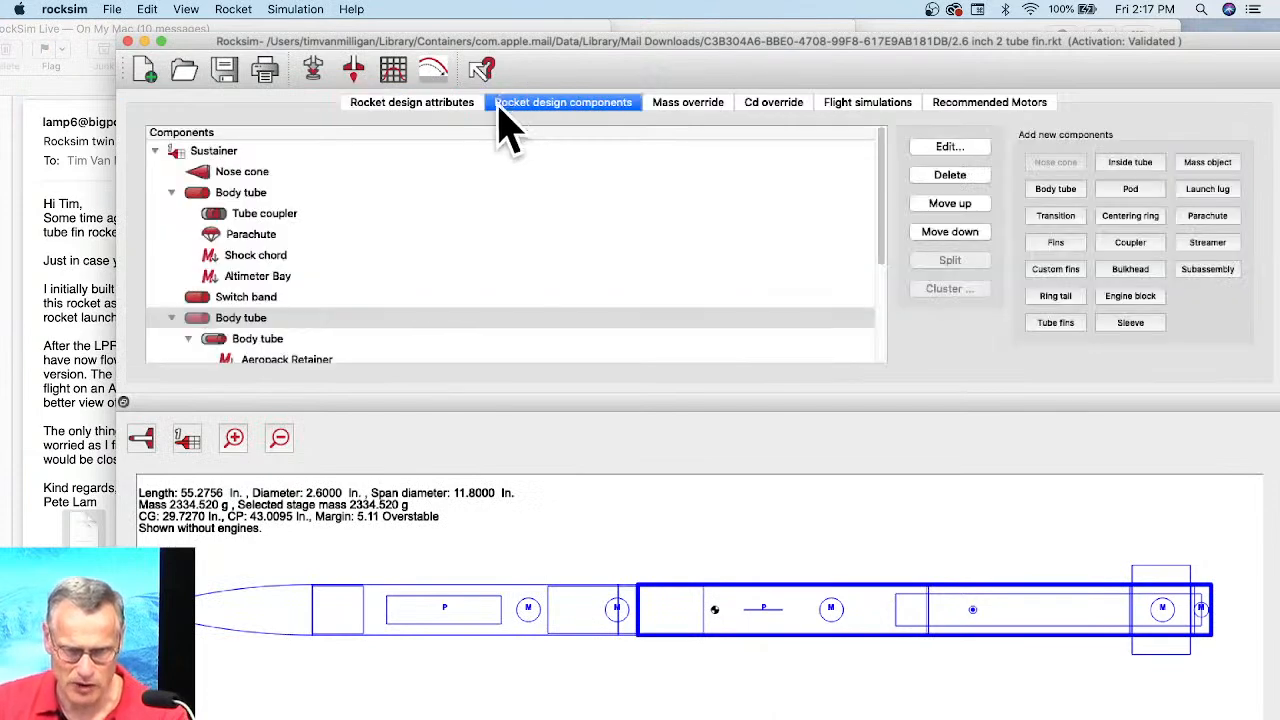
{"action": "scroll", "coordinate": [262, 365], "scroll_direction": "down", "scroll_amount": 3}
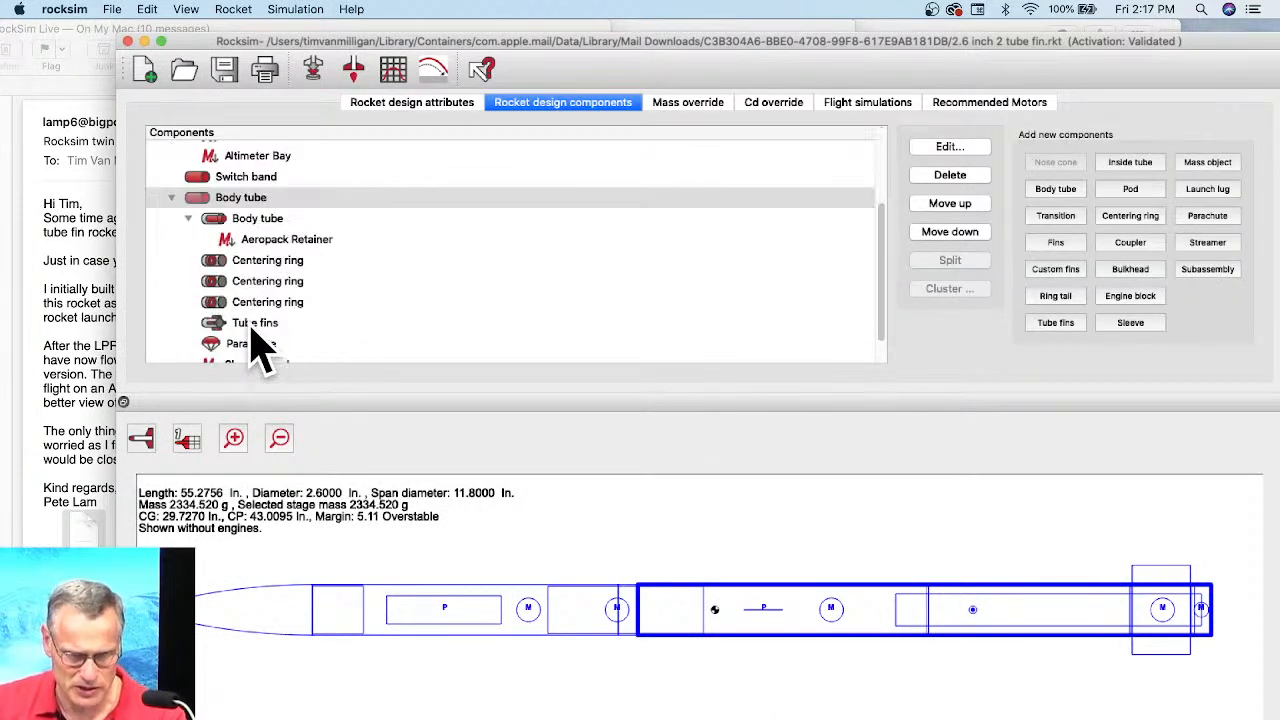
{"action": "right_click", "coordinate": [262, 326]}
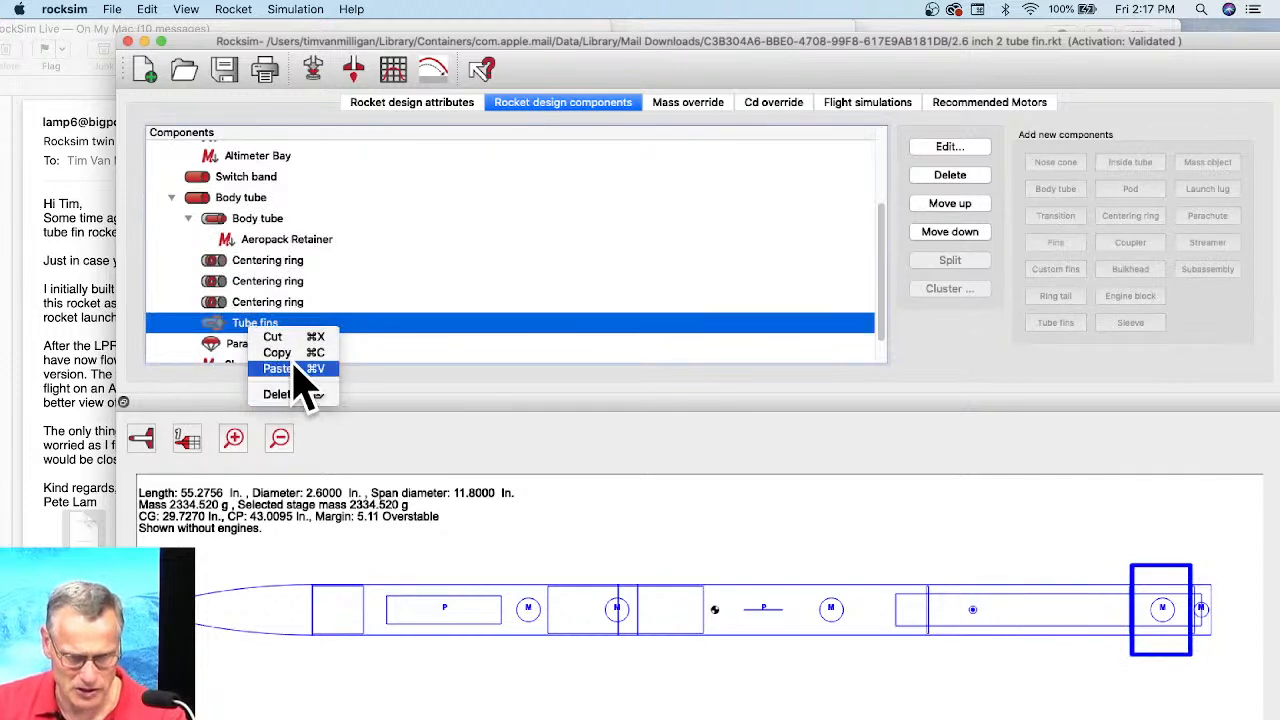
{"action": "left_click", "coordinate": [293, 355]}
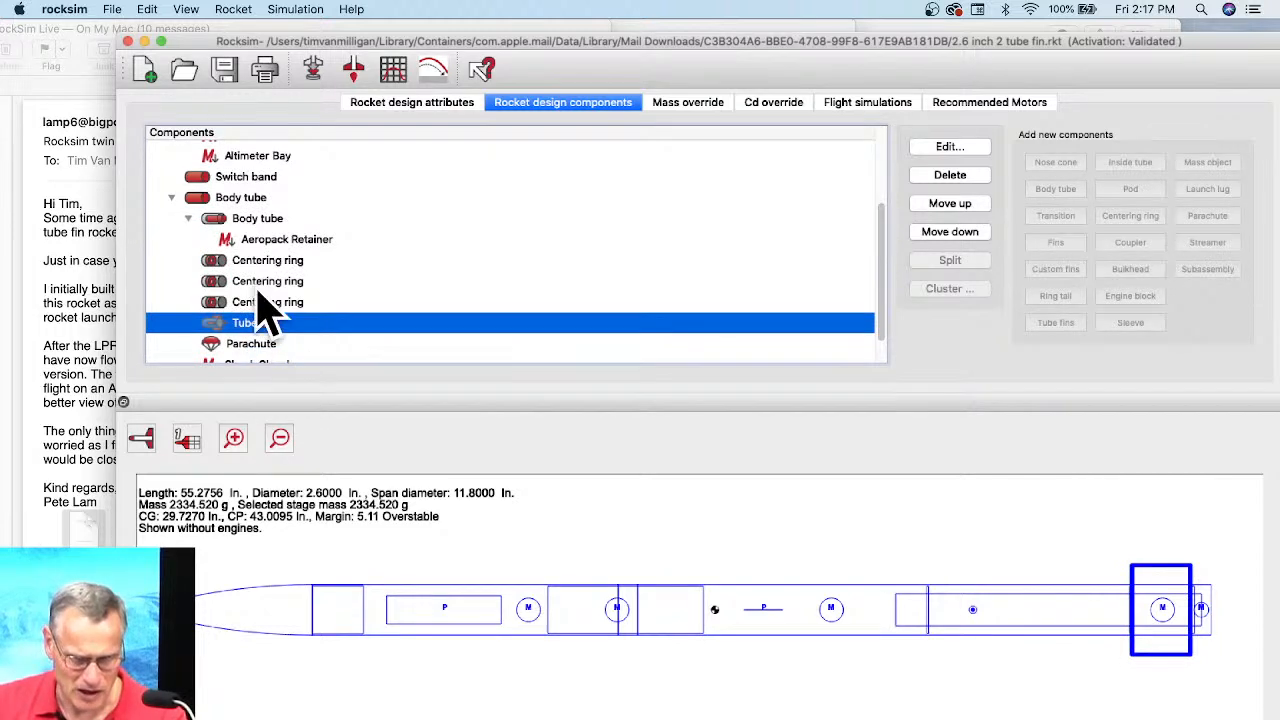
Add a non-ejectable pod named Tube Fin Pod to the aft body tube, located 25.45 in. from the tube's front.
{"action": "scroll", "coordinate": [283, 290], "scroll_direction": "down", "scroll_amount": 1}
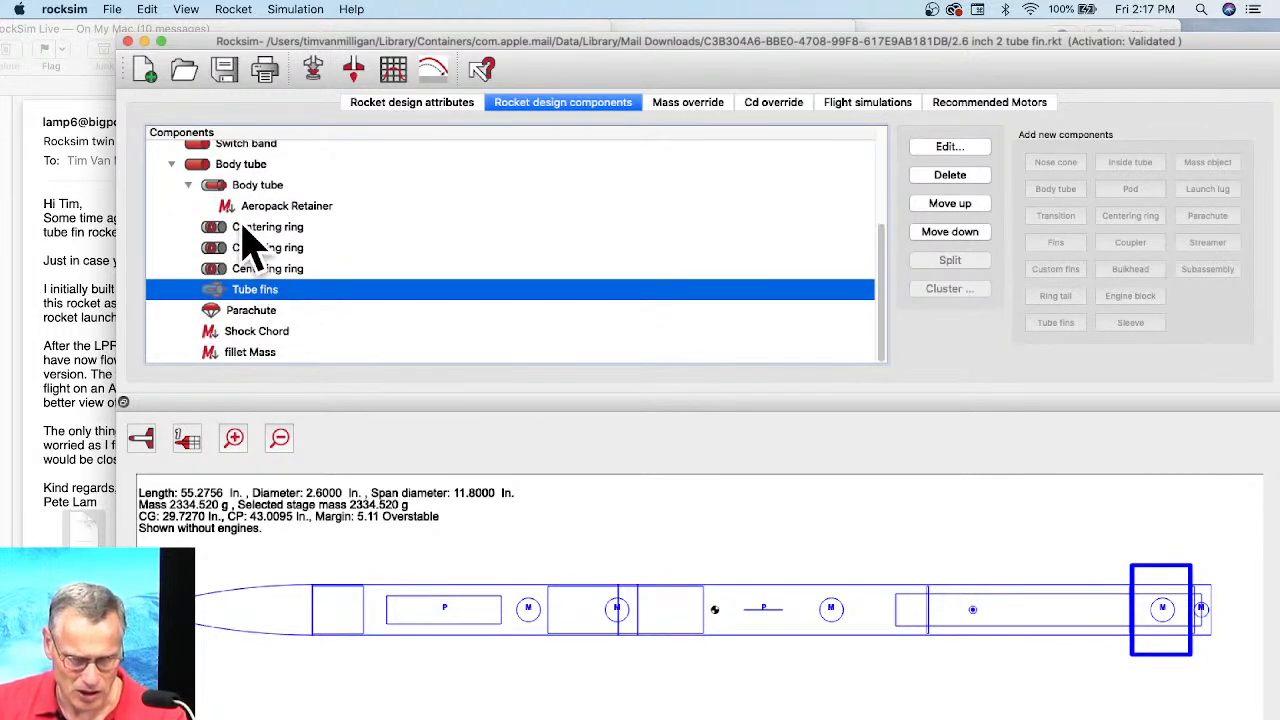
{"action": "left_click", "coordinate": [233, 168]}
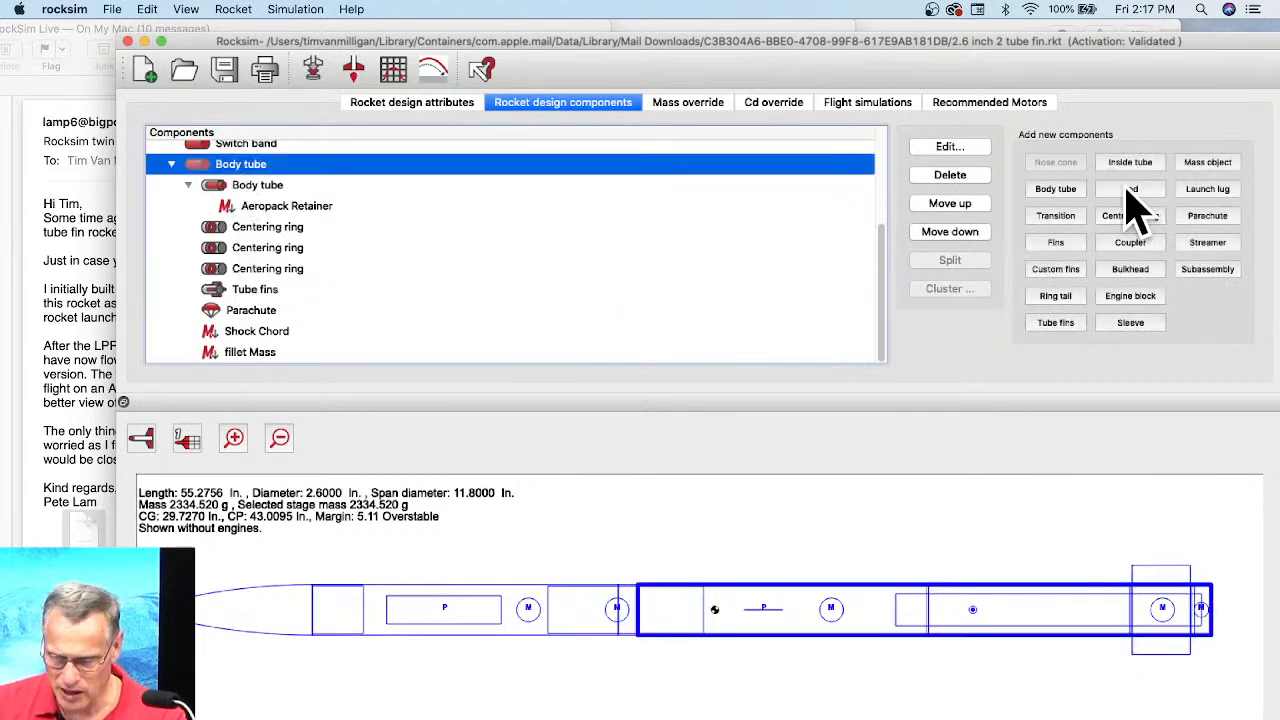
{"action": "left_click", "coordinate": [1128, 188]}
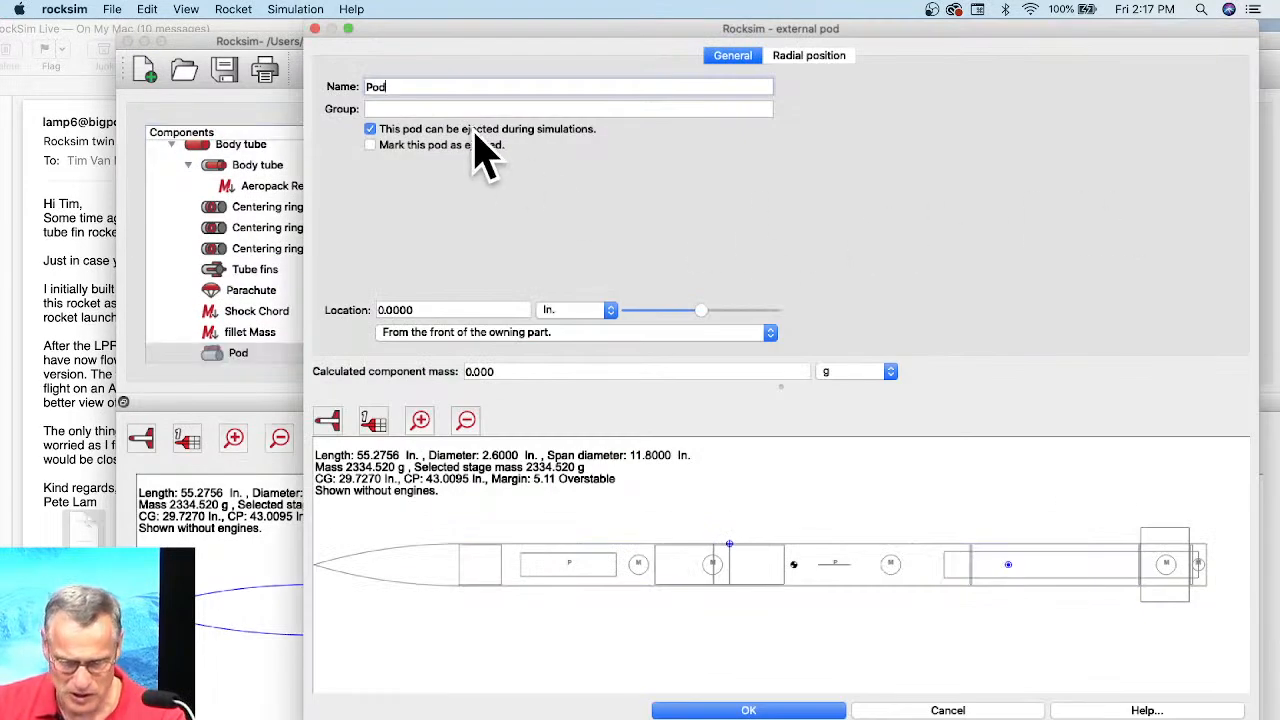
{"action": "left_click", "coordinate": [371, 129]}
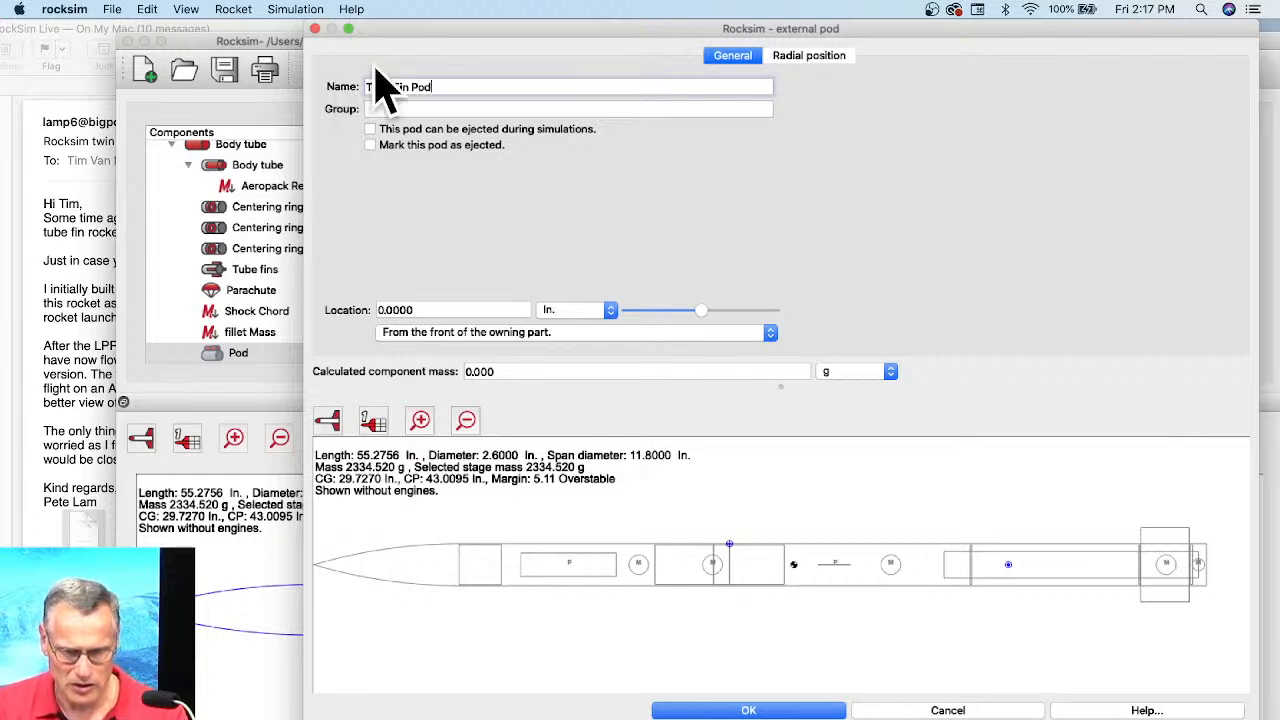
{"action": "left_click", "coordinate": [408, 310]}
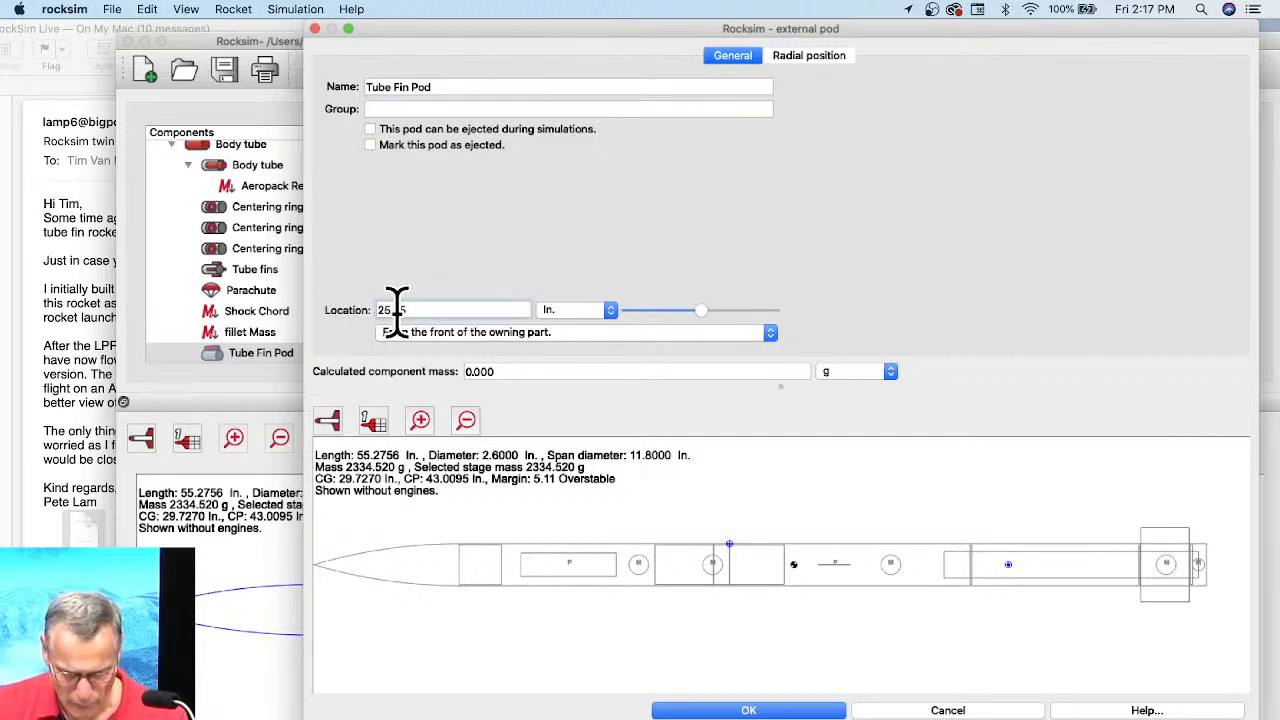
Accept the pod's settings and paste the copied tube fins into Tube Fin Pod.
{"action": "key", "text": "Tab"}
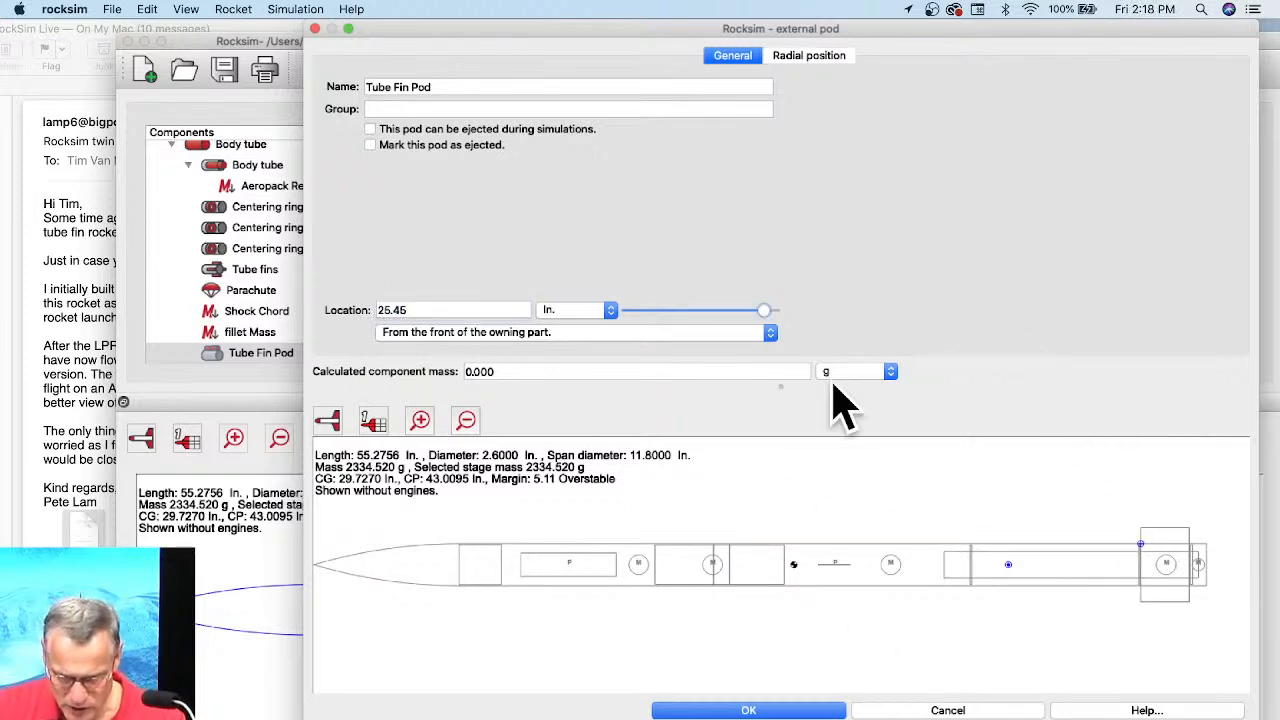
{"action": "left_click", "coordinate": [749, 710]}
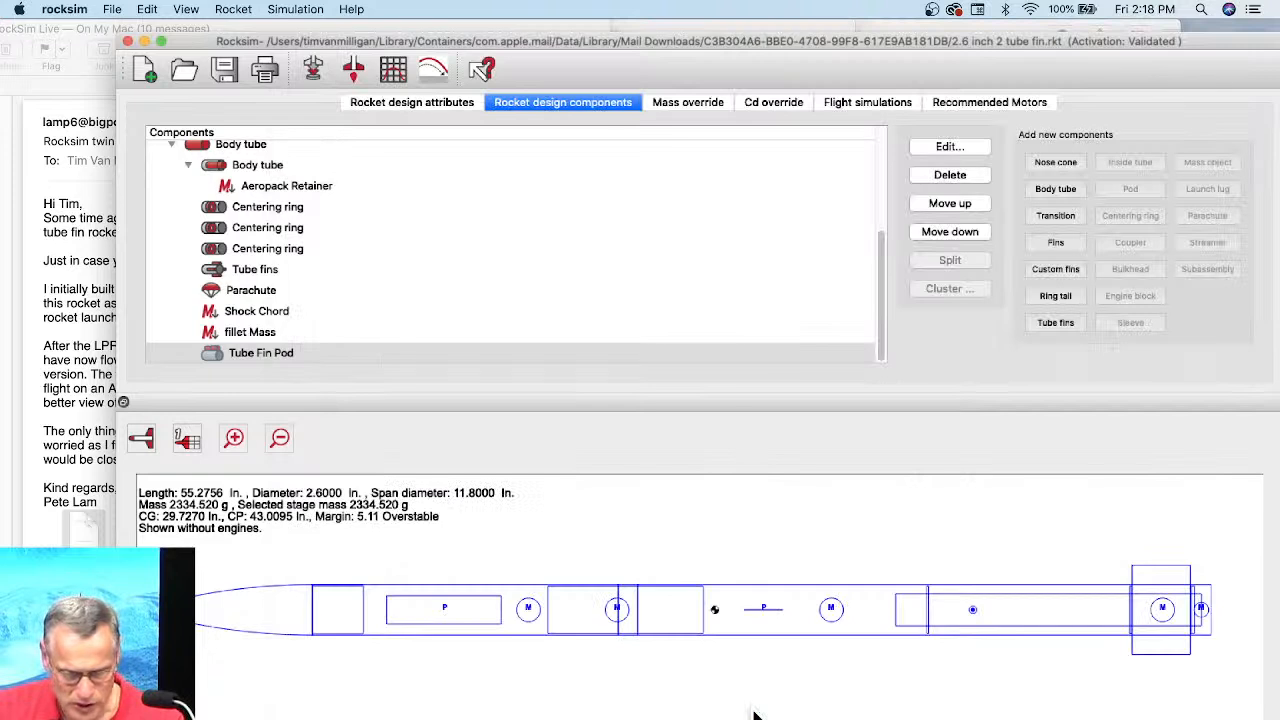
{"action": "left_click", "coordinate": [286, 366]}
{"action": "right_click", "coordinate": [288, 366]}
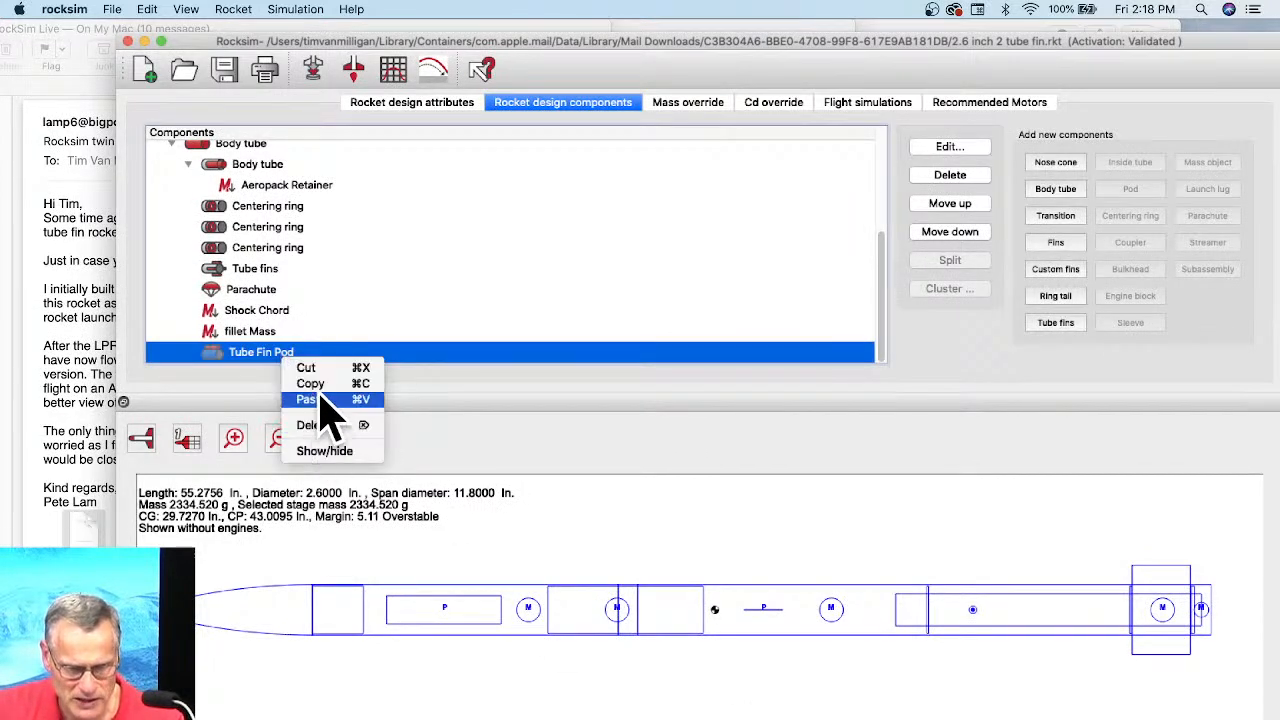
{"action": "left_click", "coordinate": [321, 401]}
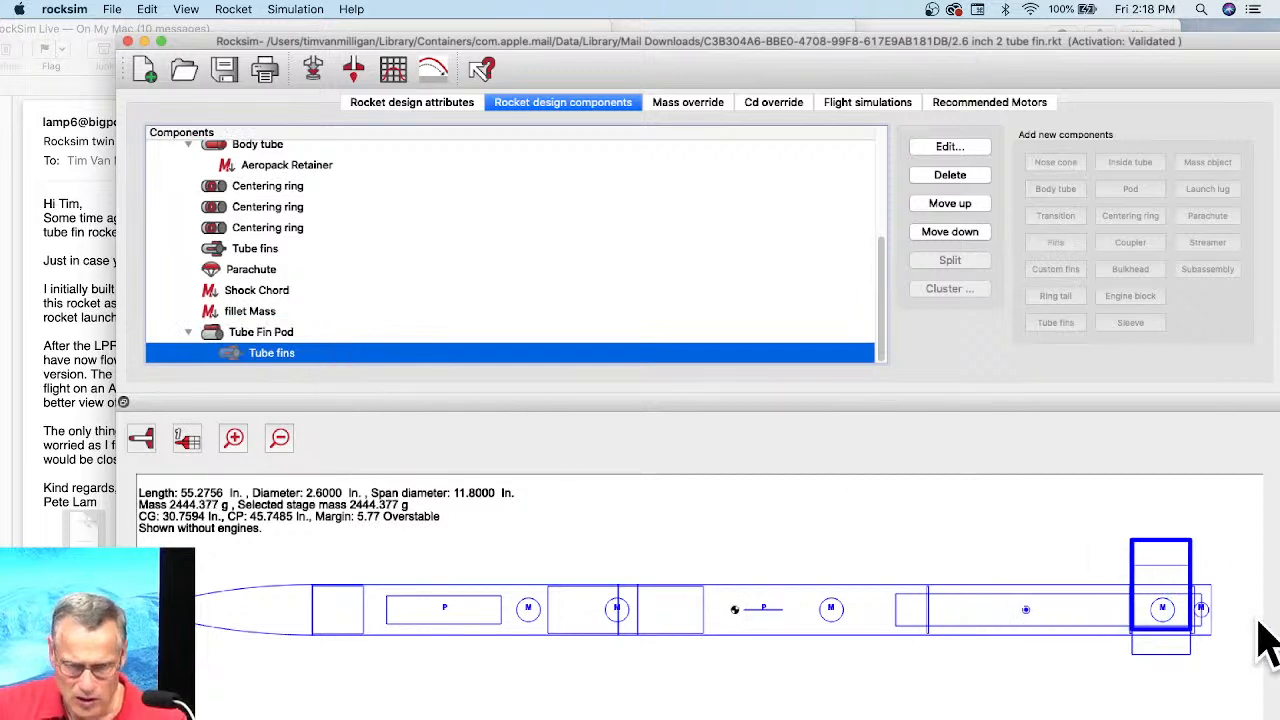
Delete the original Tube fins component attached directly to the aft body tube.
{"action": "left_click", "coordinate": [255, 249]}
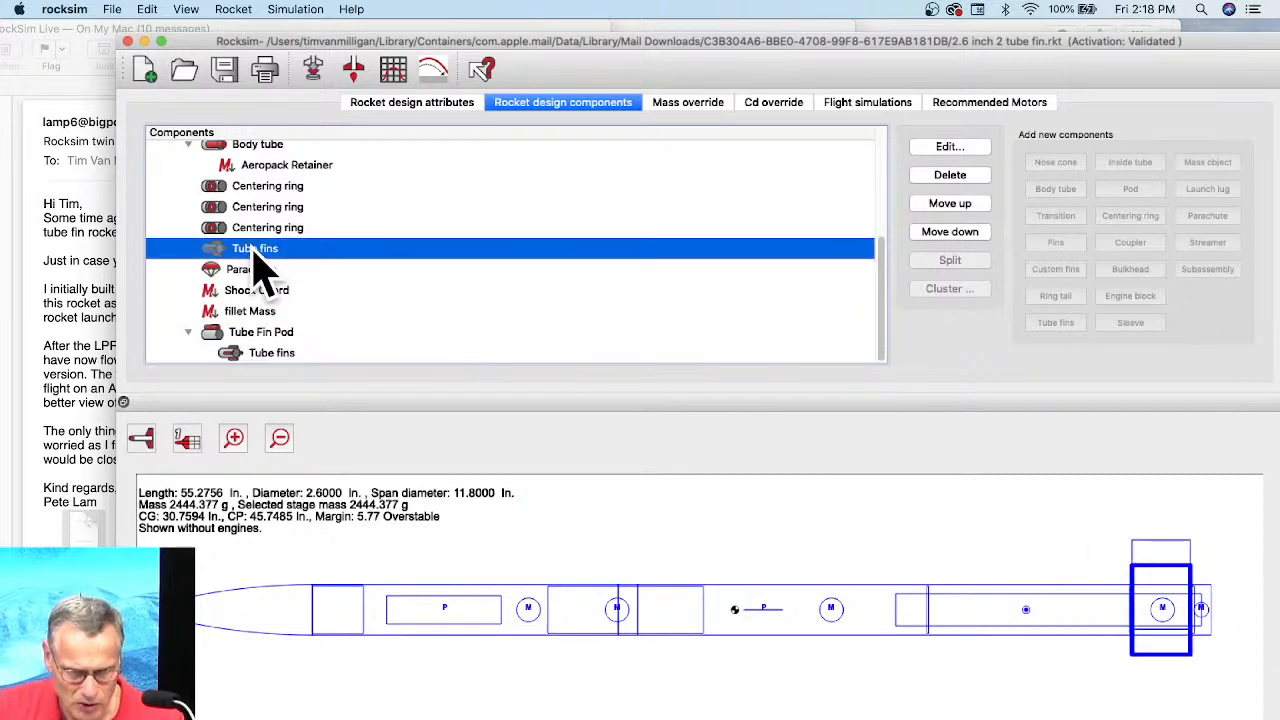
{"action": "right_click", "coordinate": [256, 251]}
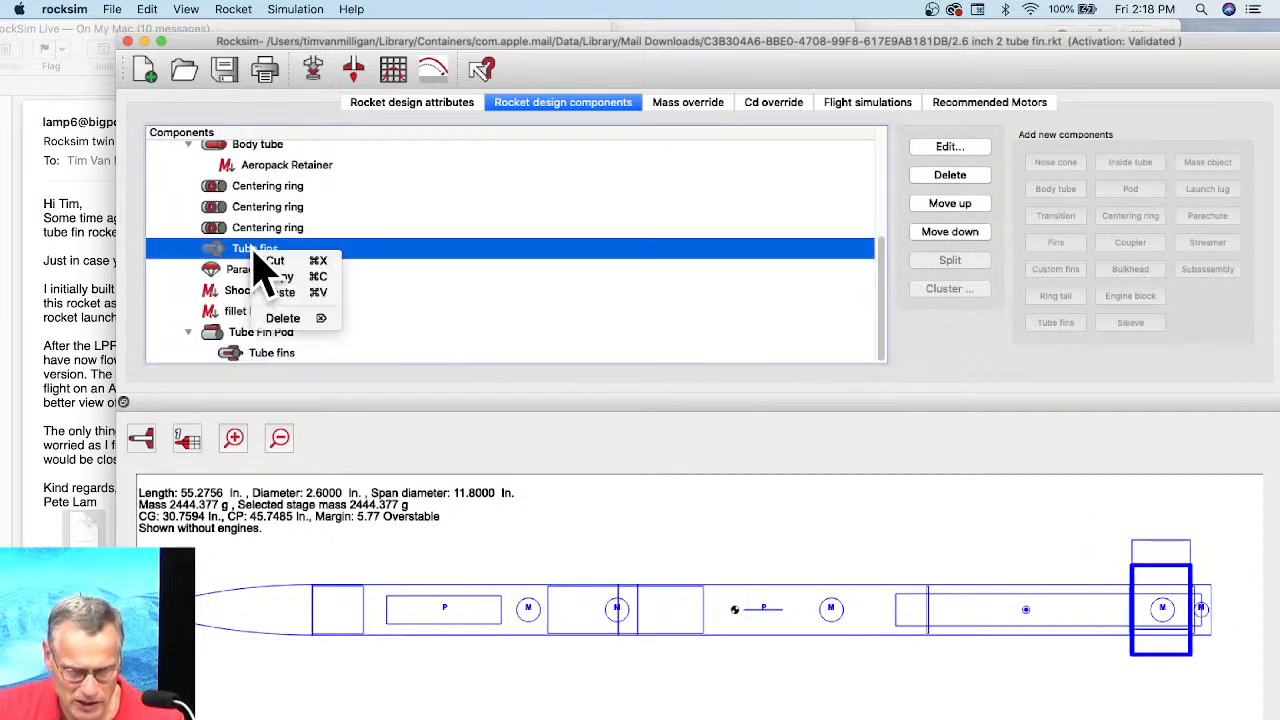
{"action": "left_click", "coordinate": [290, 320]}
{"action": "left_click", "coordinate": [720, 421]}
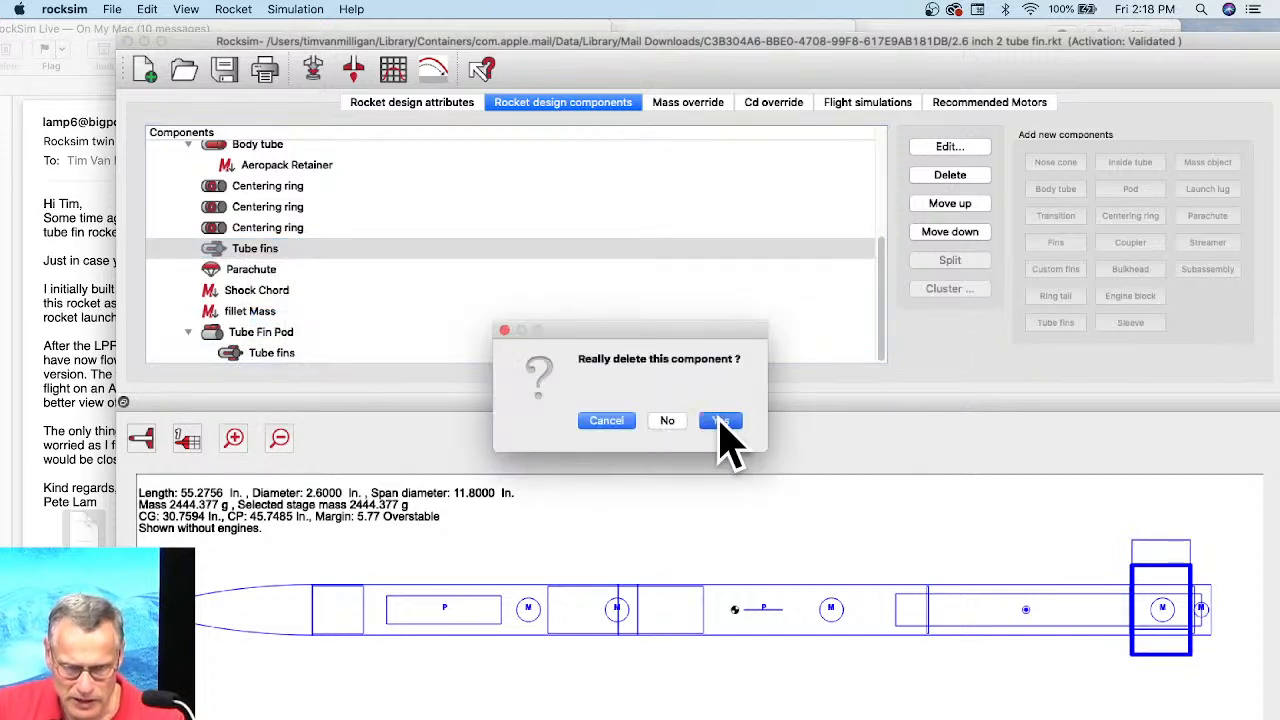
Set both the 2D color and the diffuse 3D color of the pod's tube fins to red.
{"action": "left_click", "coordinate": [262, 356]}
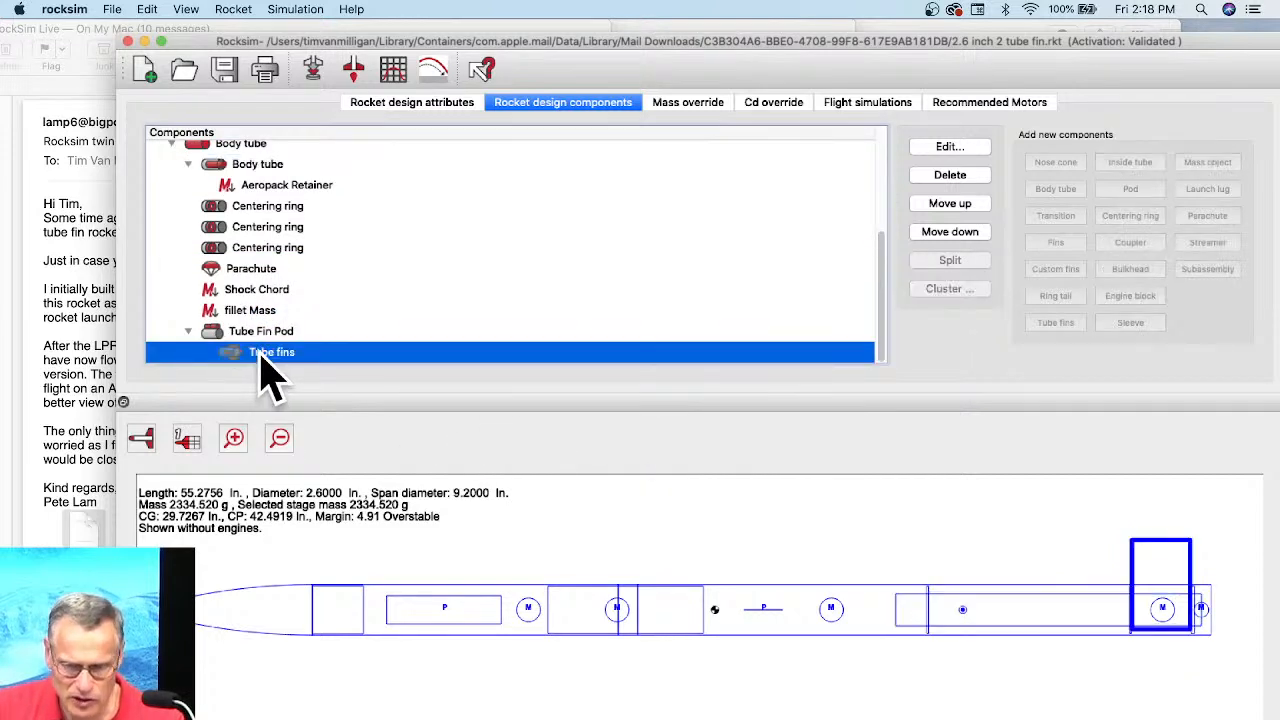
{"action": "double_click", "coordinate": [262, 355]}
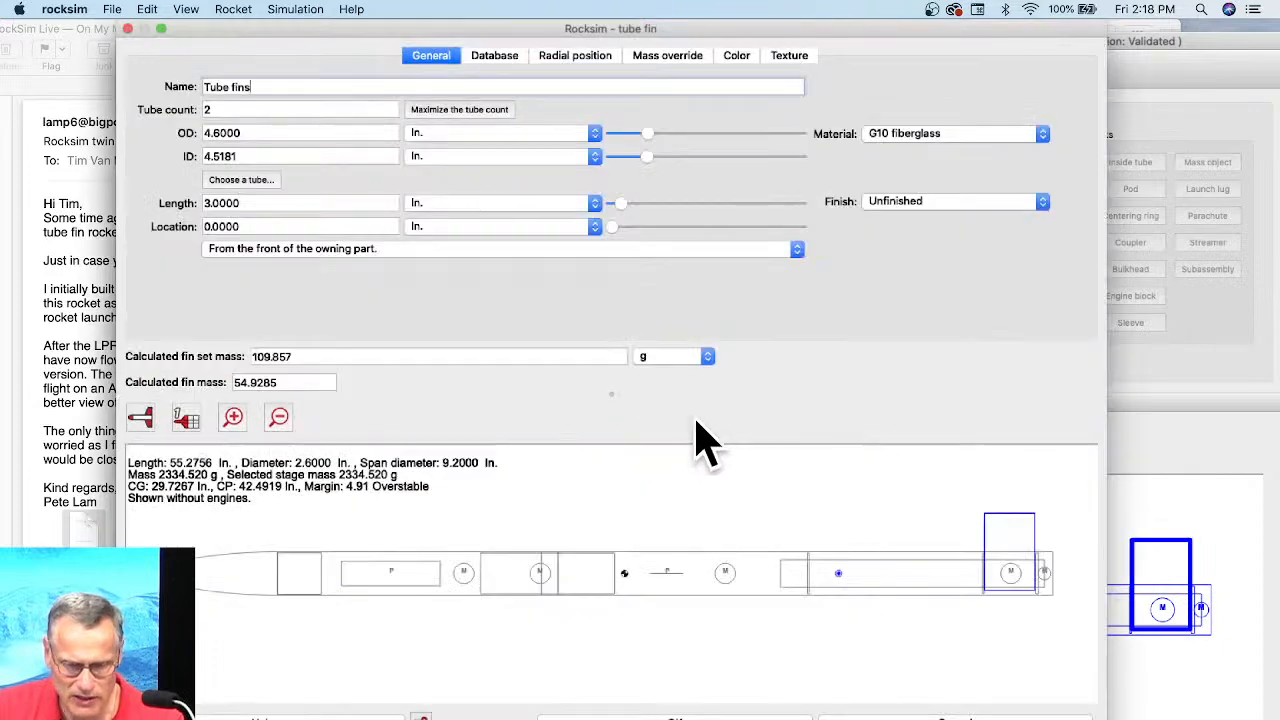
{"action": "left_click", "coordinate": [734, 57]}
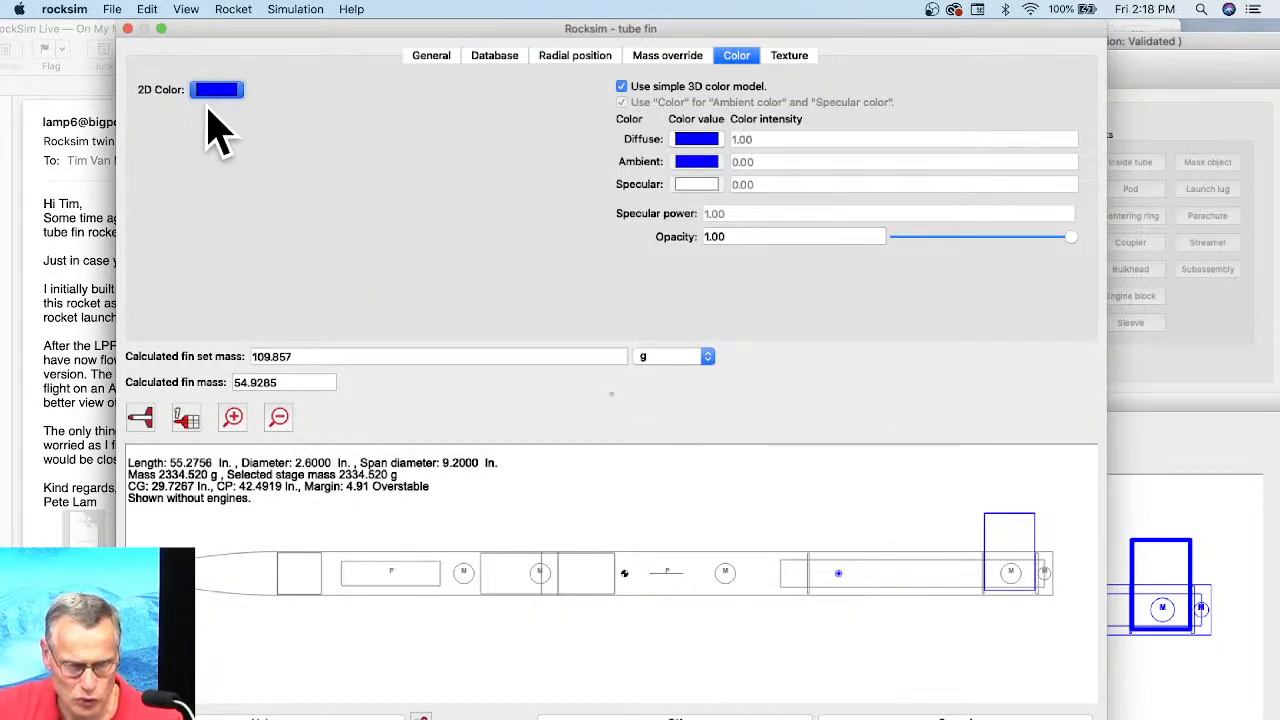
{"action": "left_click", "coordinate": [214, 91]}
{"action": "left_click", "coordinate": [403, 283]}
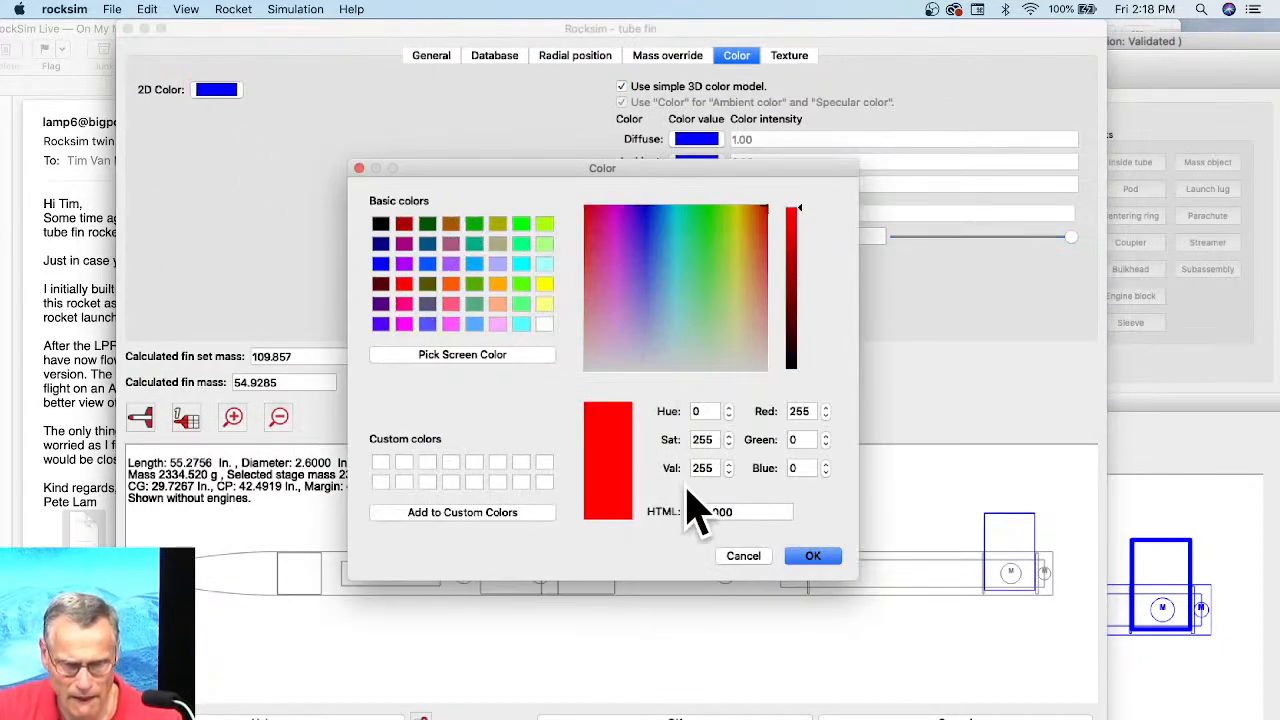
{"action": "left_click", "coordinate": [815, 558]}
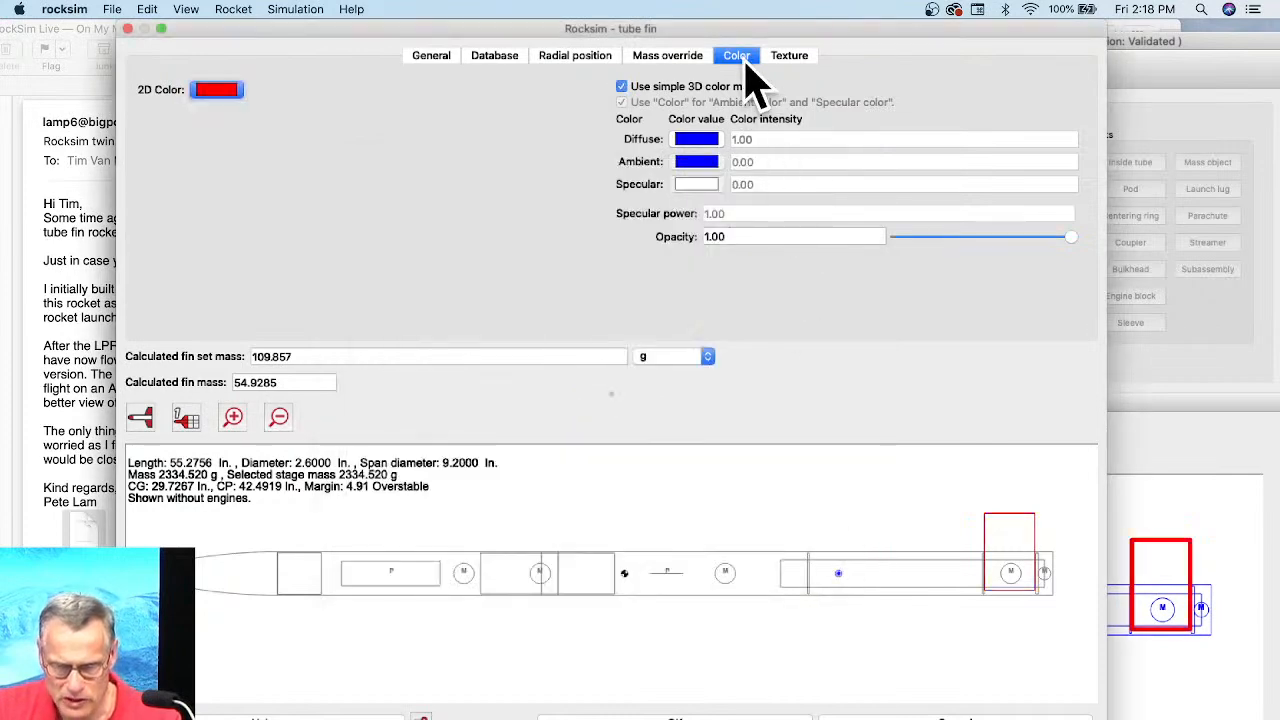
{"action": "left_click", "coordinate": [706, 141]}
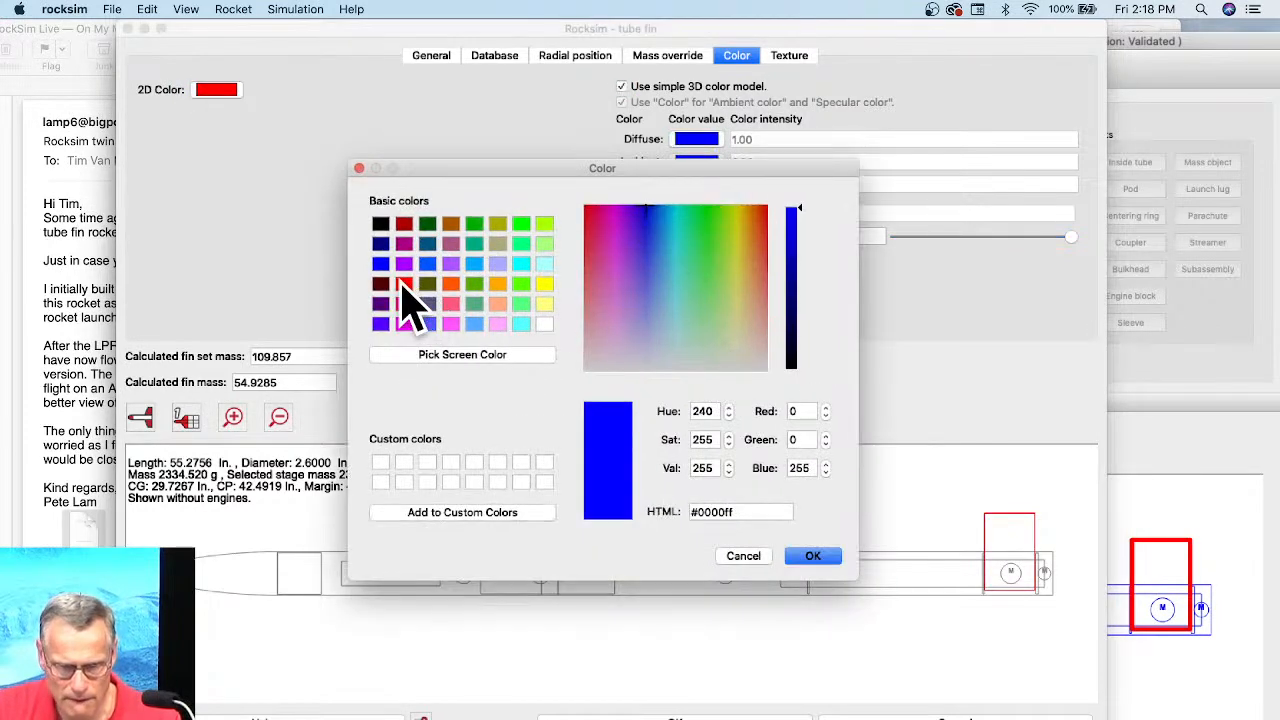
{"action": "left_click", "coordinate": [401, 283]}
{"action": "left_click", "coordinate": [812, 558]}
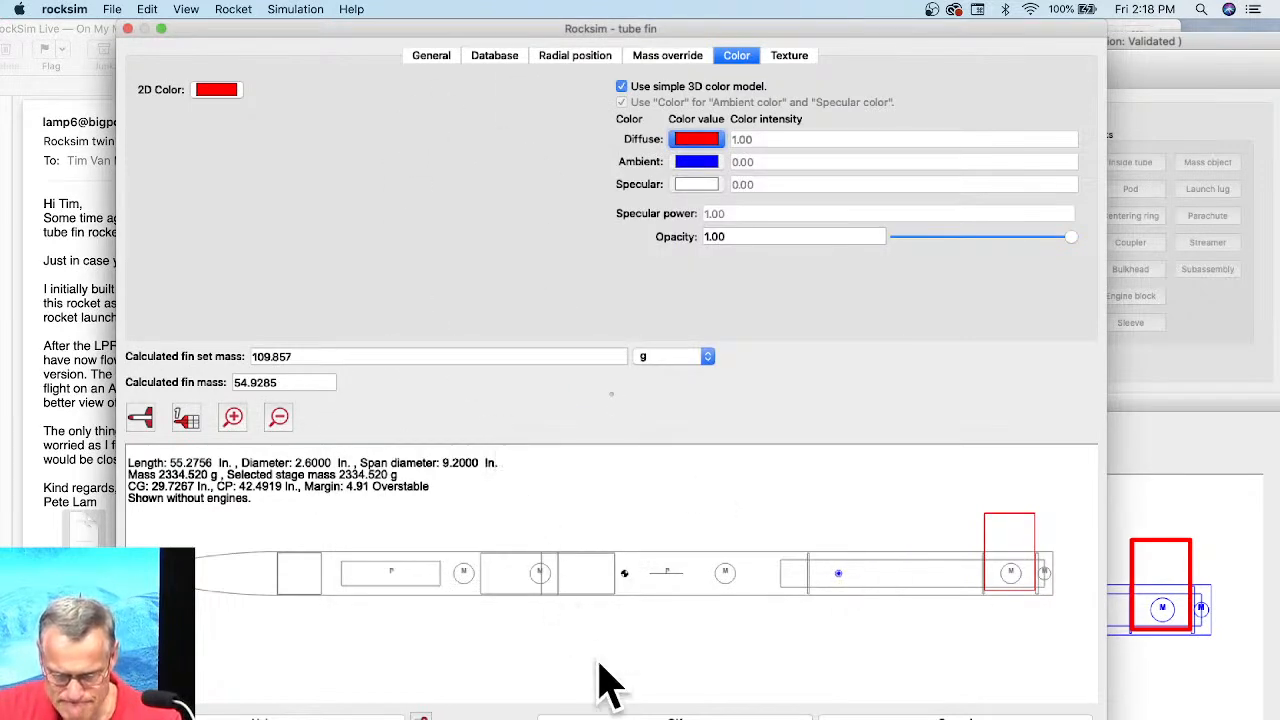
Set the tube count of the pod's tube fins to 1 and accept the changes.
{"action": "left_click", "coordinate": [440, 56]}
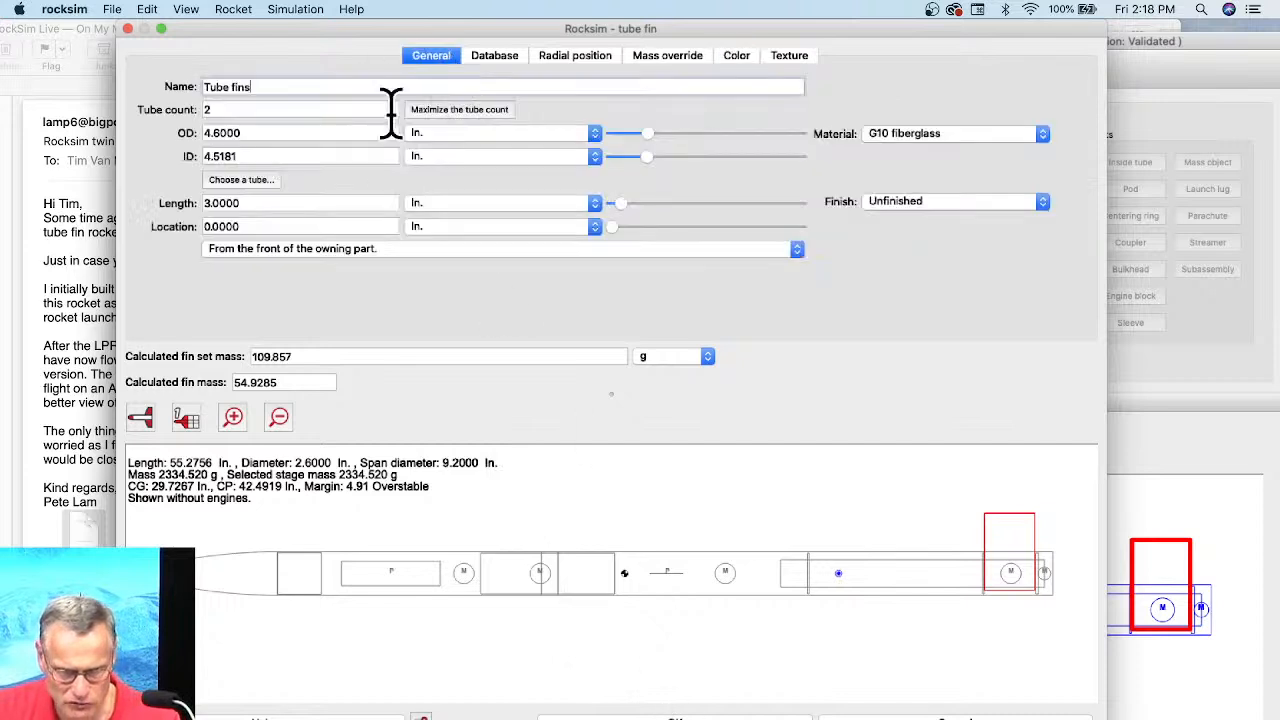
{"action": "type", "text": "1"}
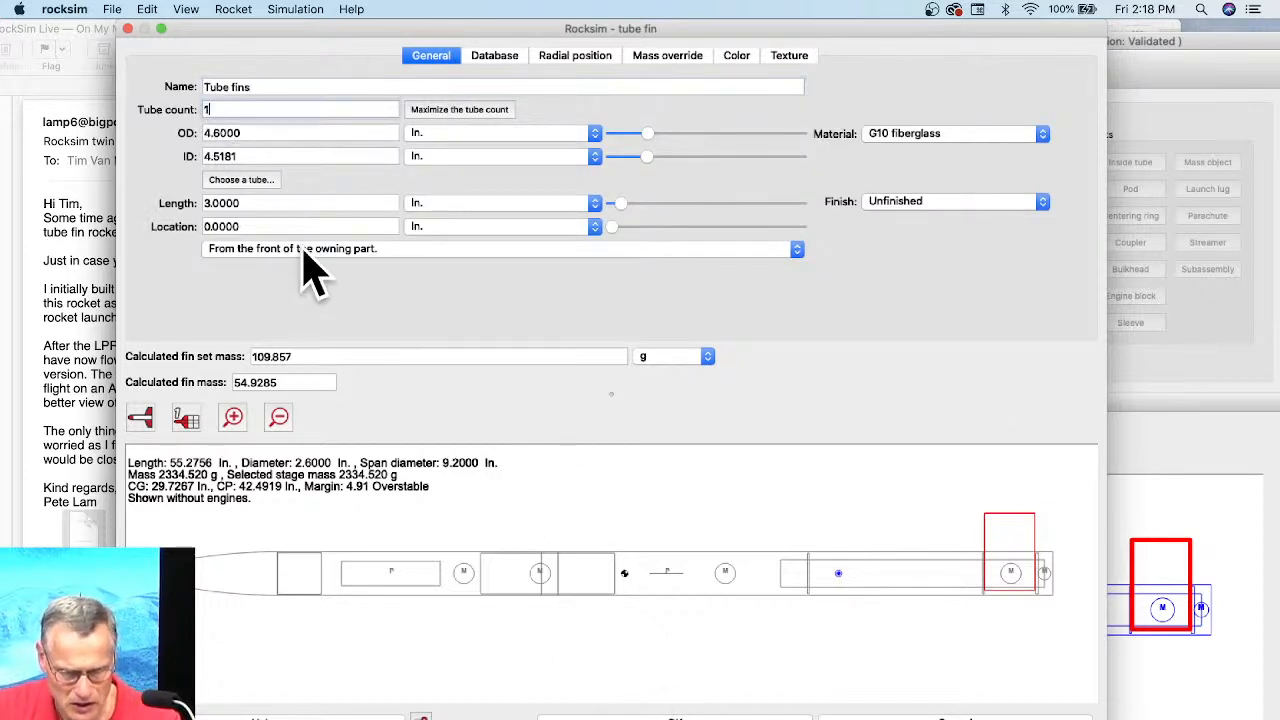
{"action": "key", "text": "Tab"}
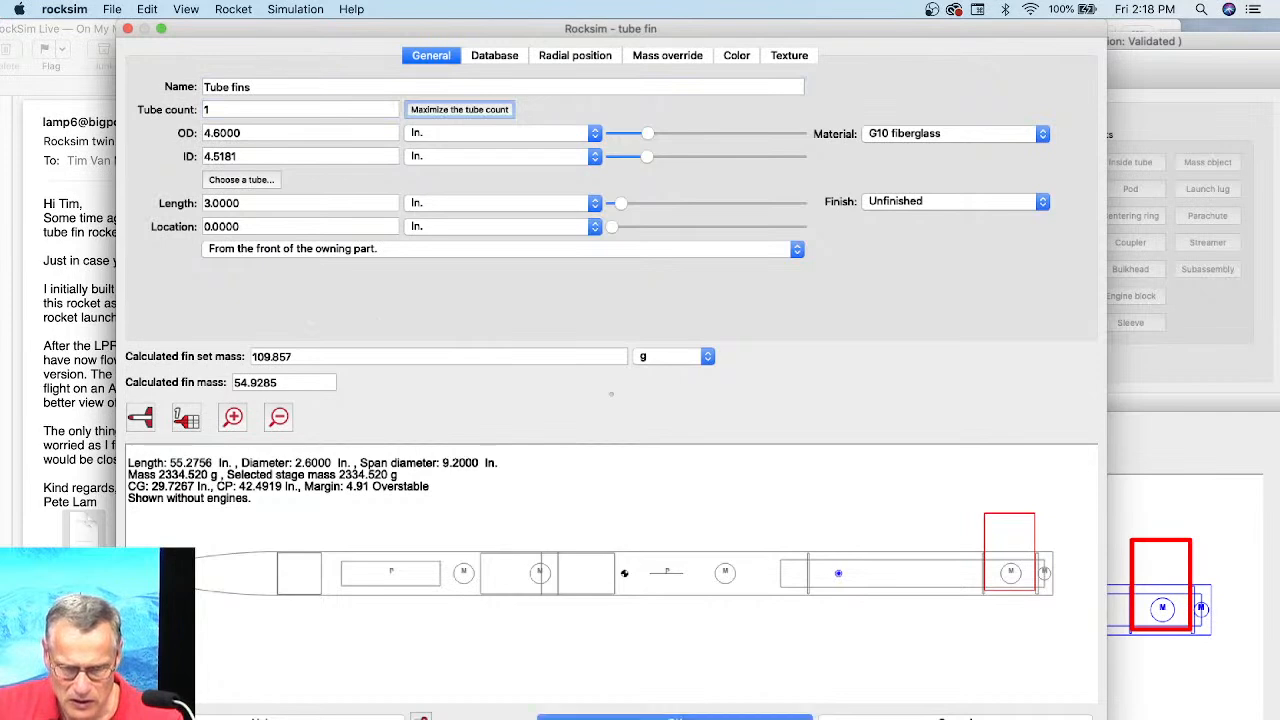
{"action": "left_click", "coordinate": [676, 718]}
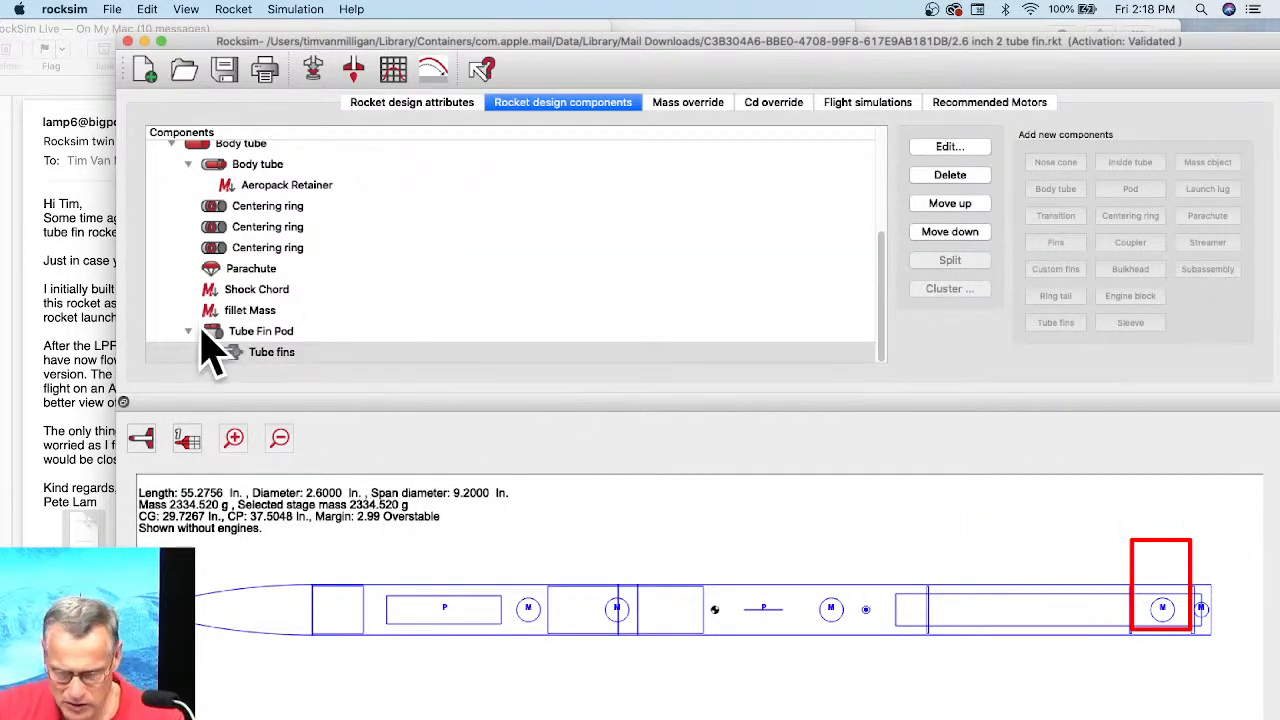
In an end view, turn off Tube Fin Pod's automatic radial distance and angle, and set its radial distance to 3.1250 in.
{"action": "double_click", "coordinate": [235, 331]}
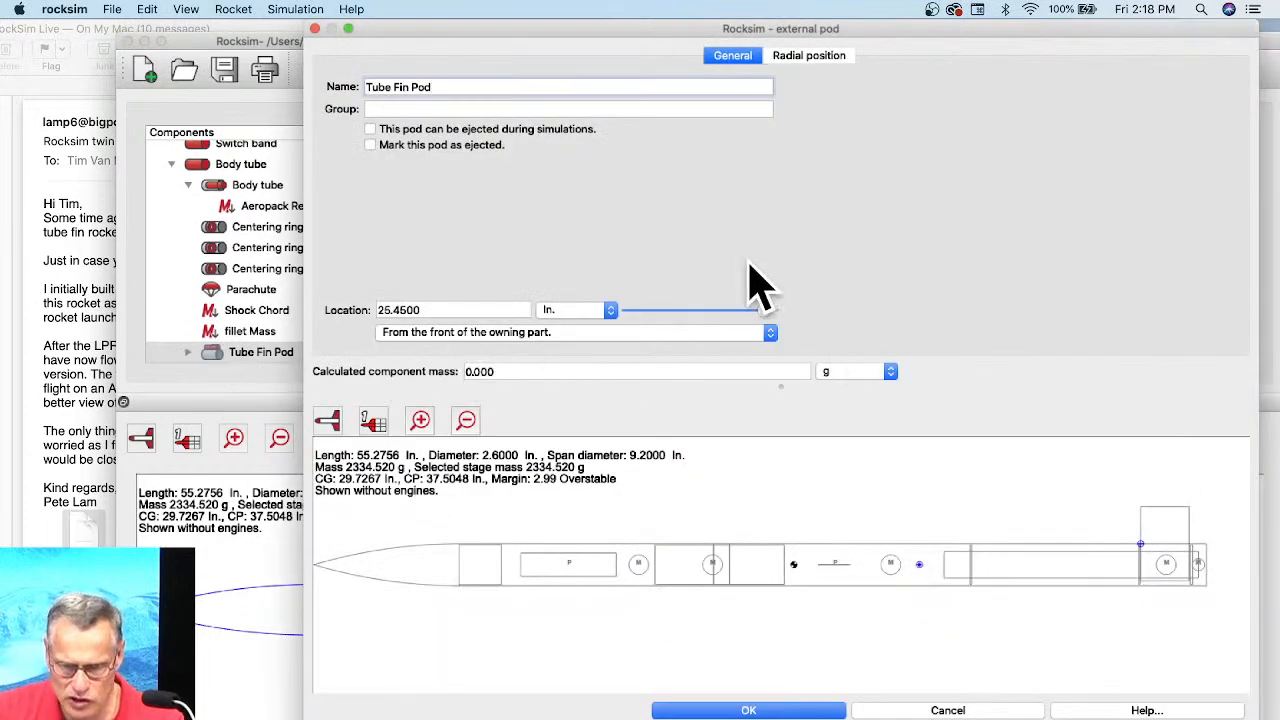
{"action": "left_click", "coordinate": [327, 420]}
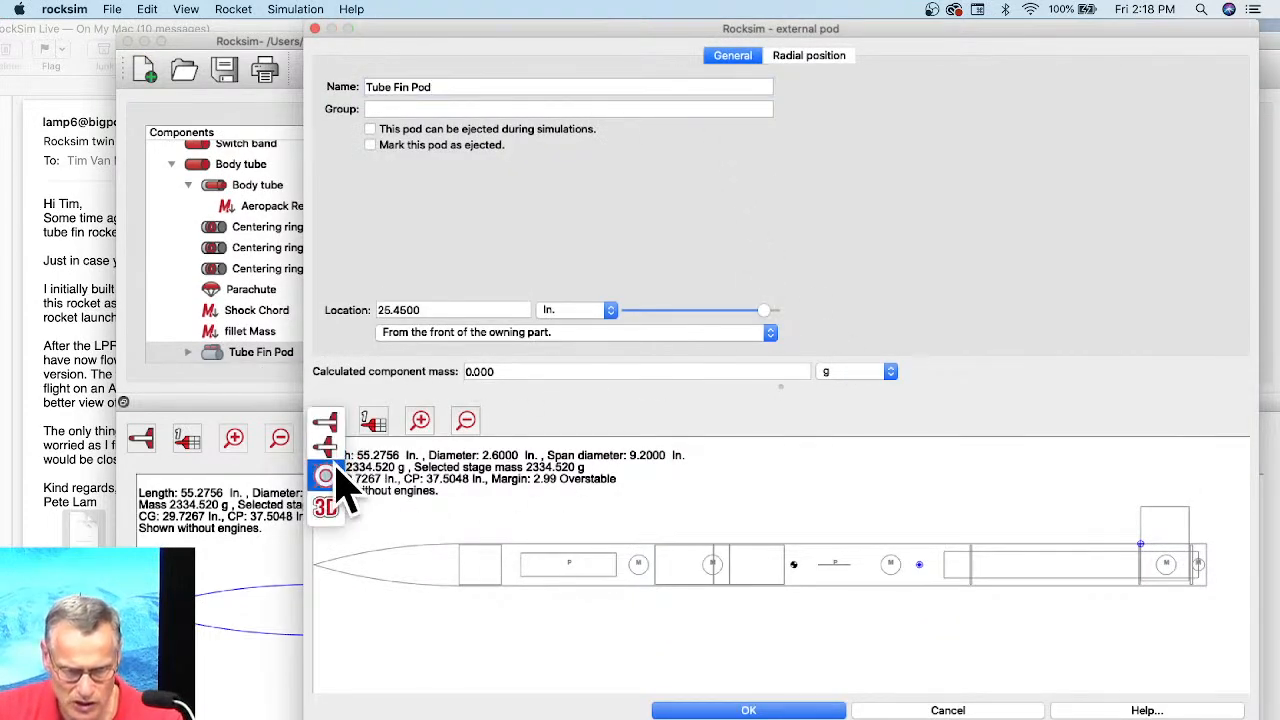
{"action": "left_click", "coordinate": [337, 473]}
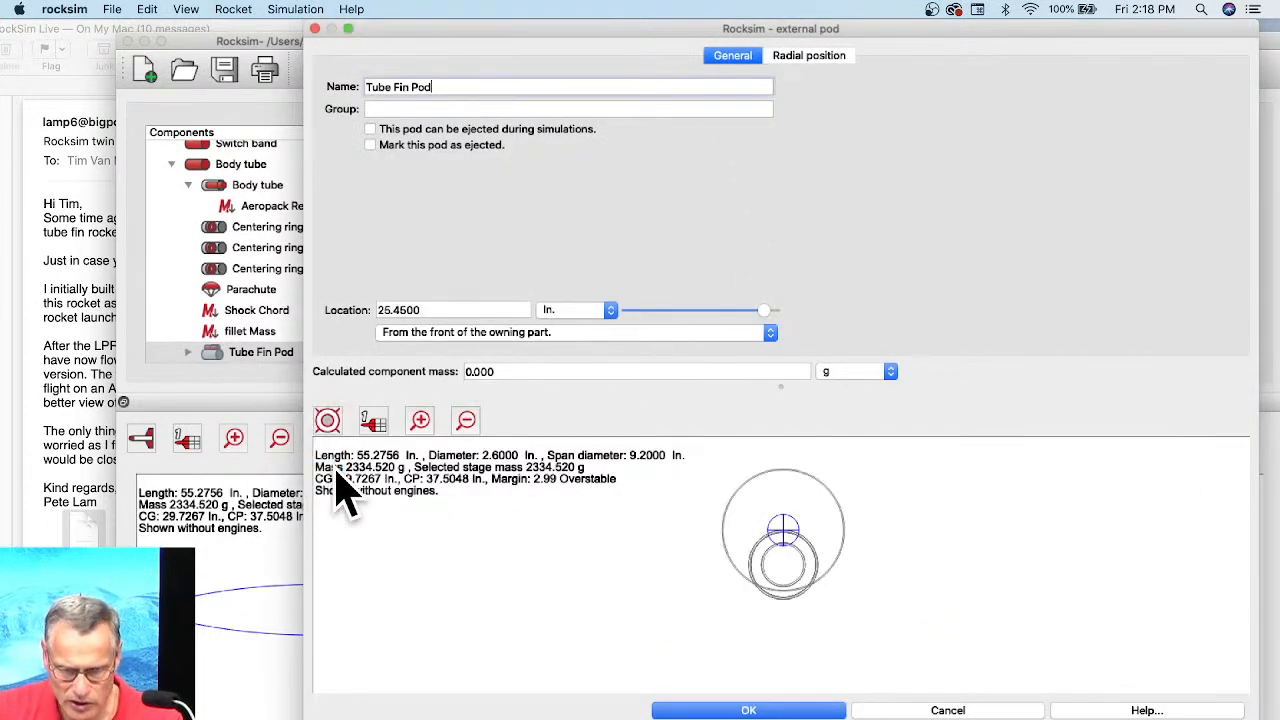
{"action": "left_click", "coordinate": [810, 58]}
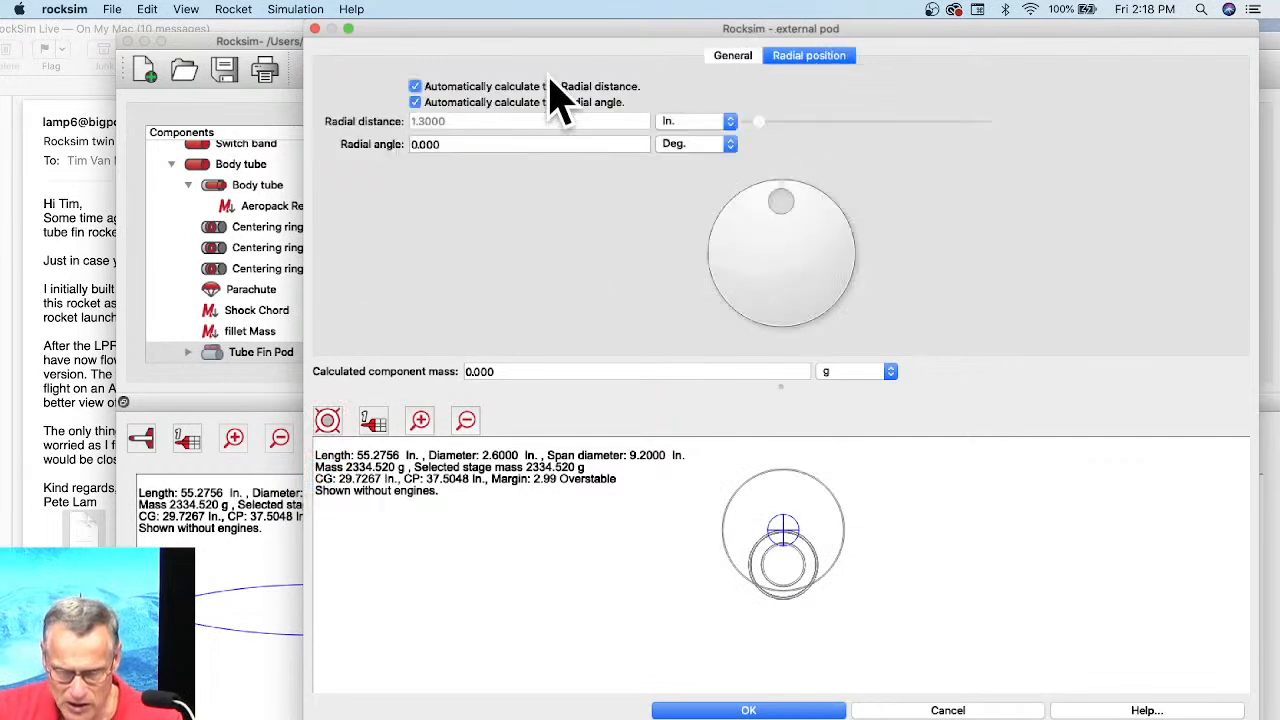
{"action": "left_click", "coordinate": [451, 123]}
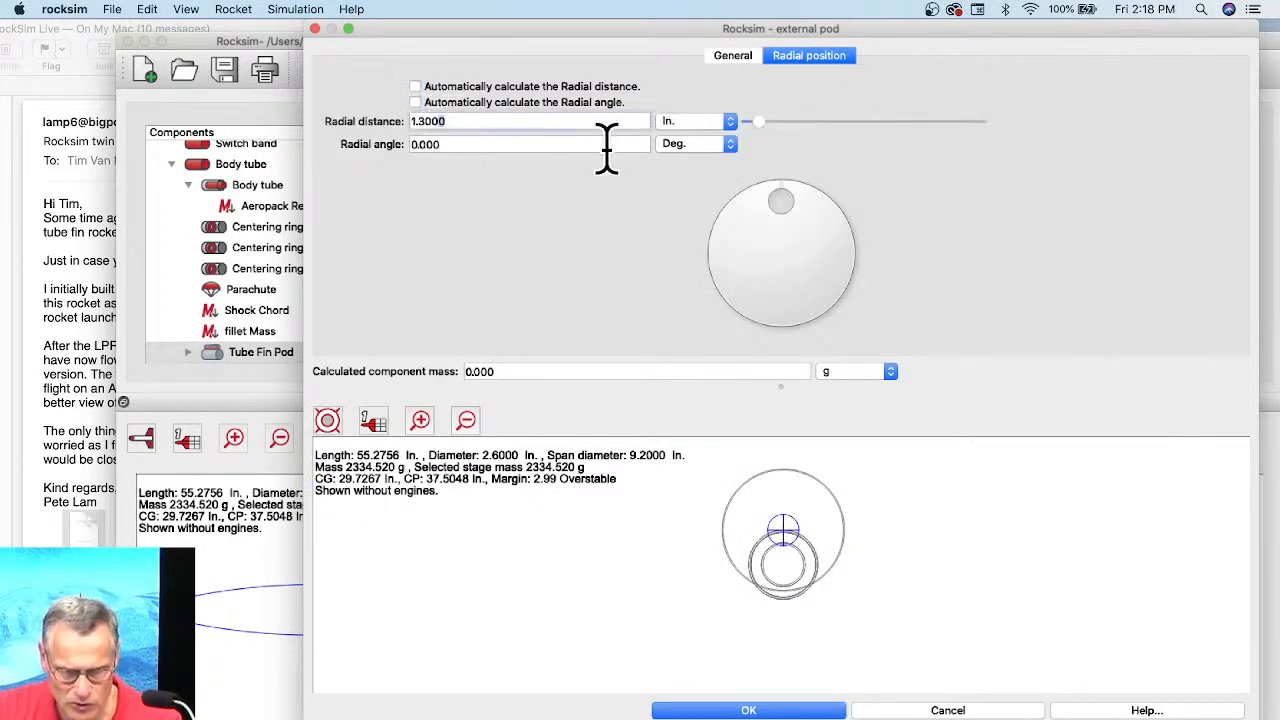
{"action": "left_click_drag", "start_coordinate": [762, 126], "coordinate": [786, 127]}
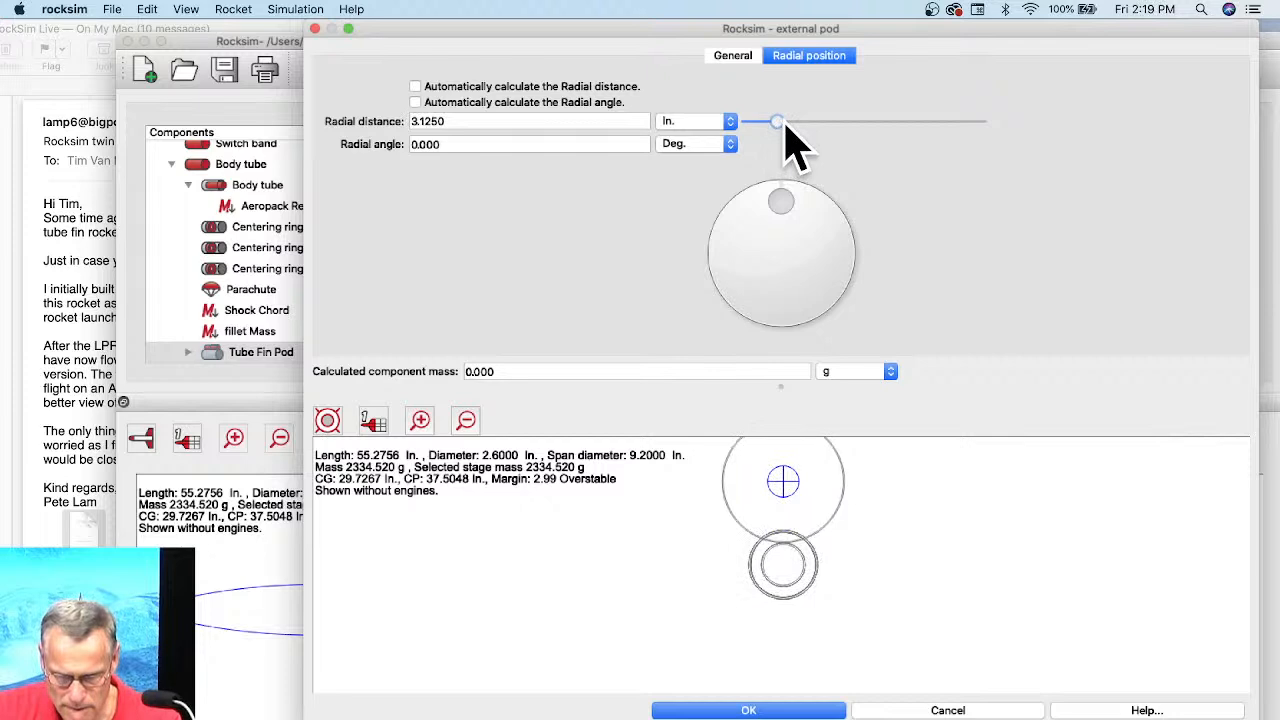
{"action": "left_click", "coordinate": [782, 711]}
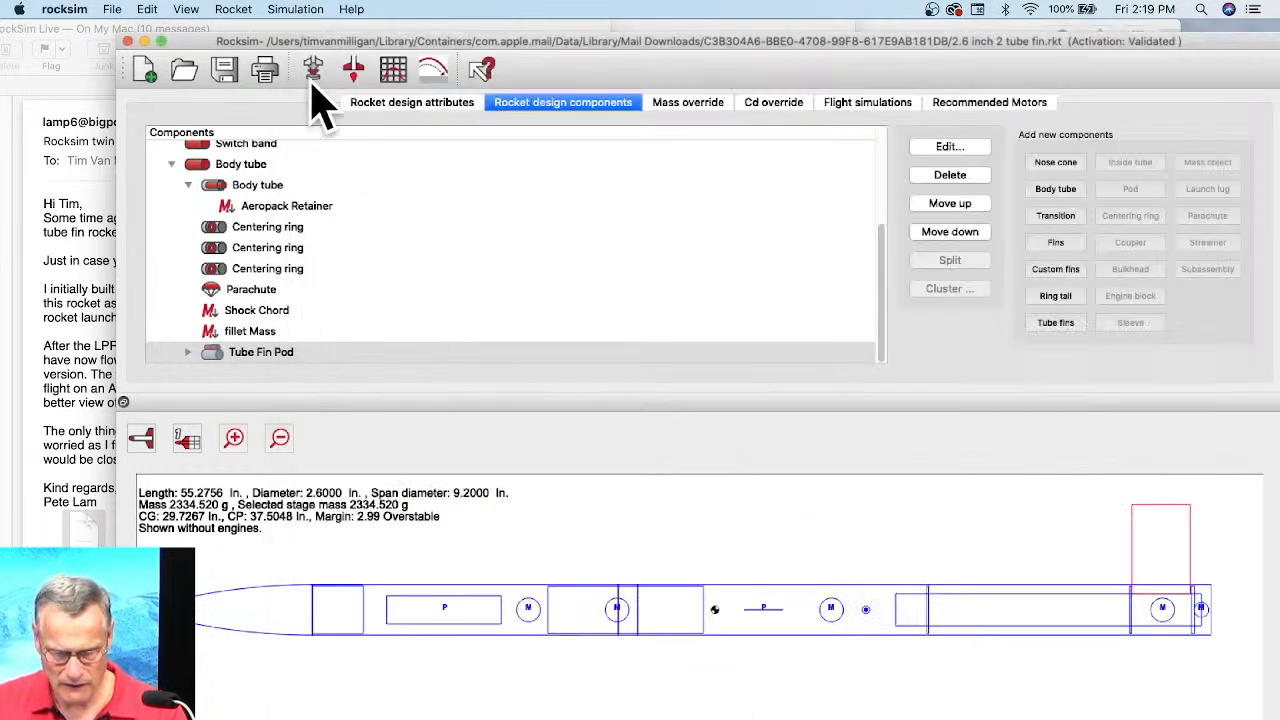
Save the design on the Desktop under the new name "2.6 inch 2 tube fin through-the-wall".
{"action": "left_click", "coordinate": [146, 9]}
{"action": "mouse_move", "coordinate": [112, 8]}
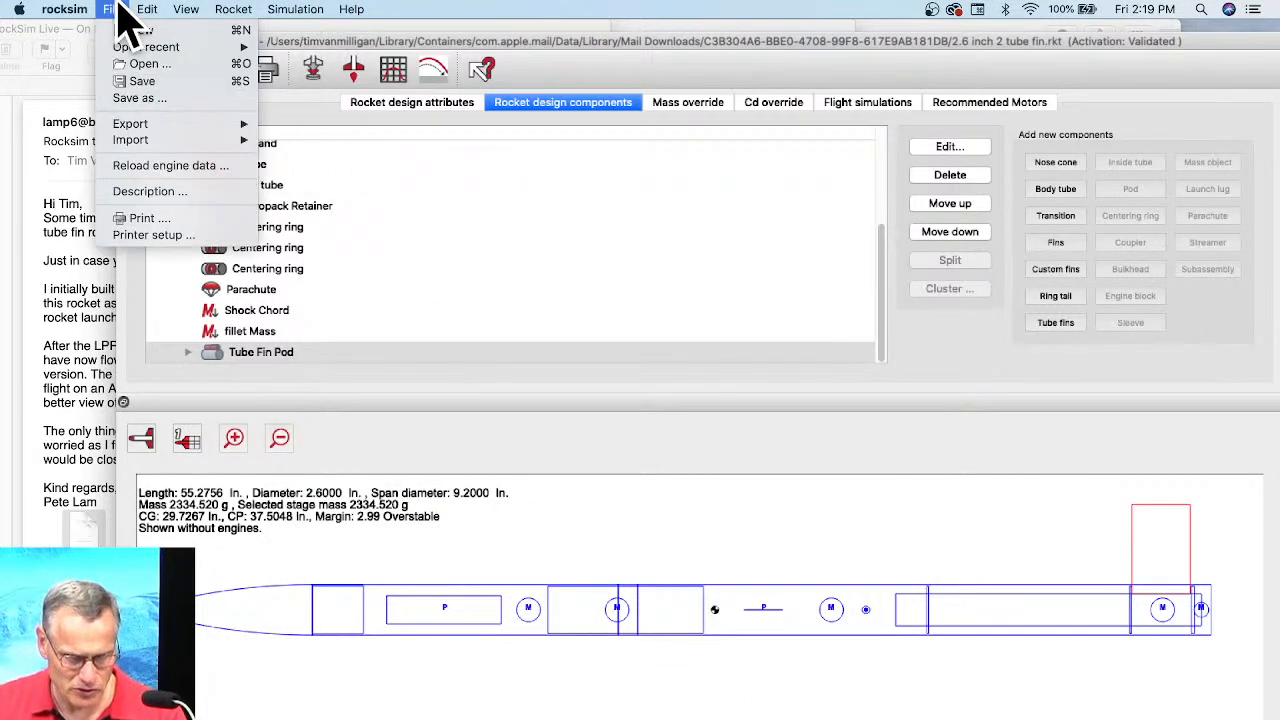
{"action": "left_click", "coordinate": [118, 97]}
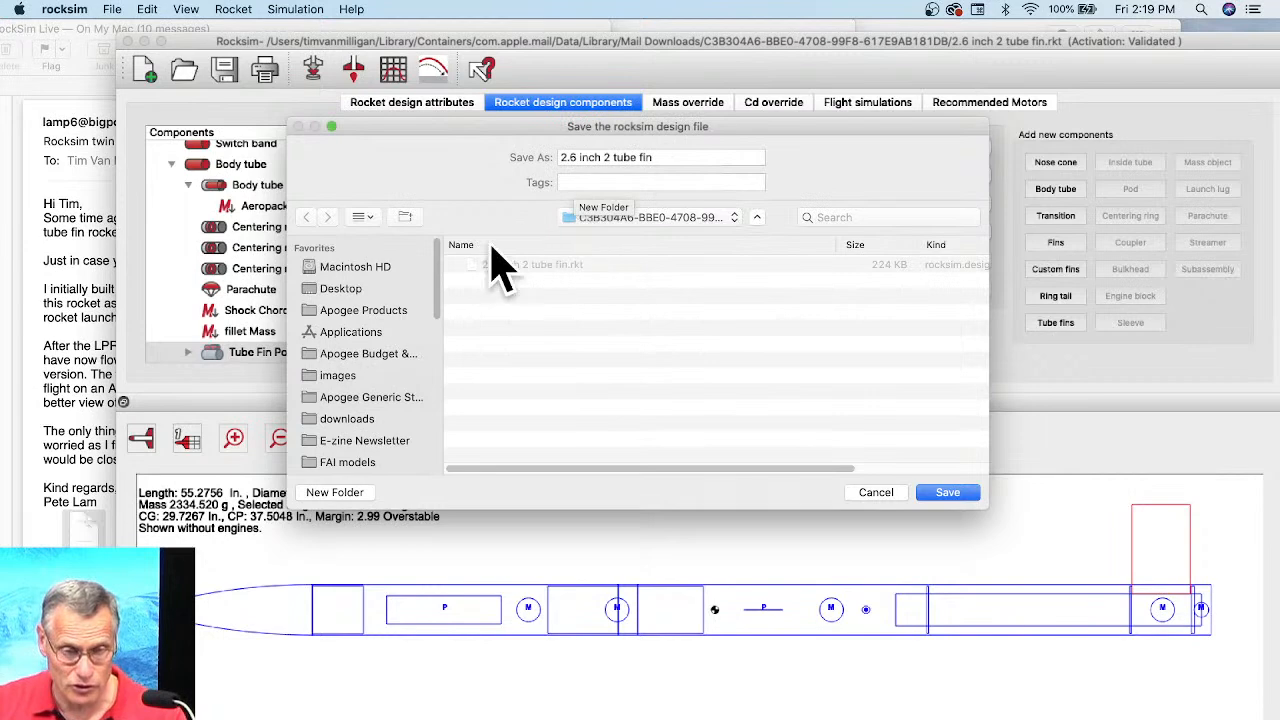
{"action": "left_click", "coordinate": [343, 293]}
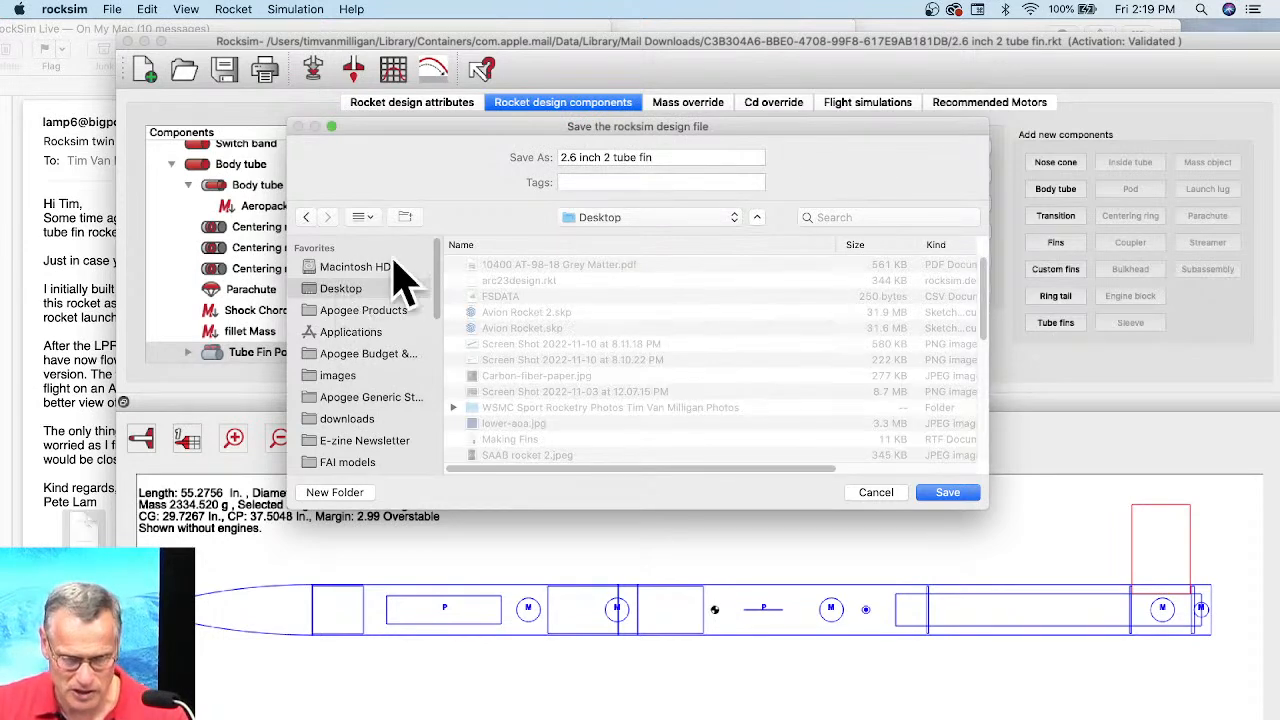
{"action": "left_click", "coordinate": [659, 157]}
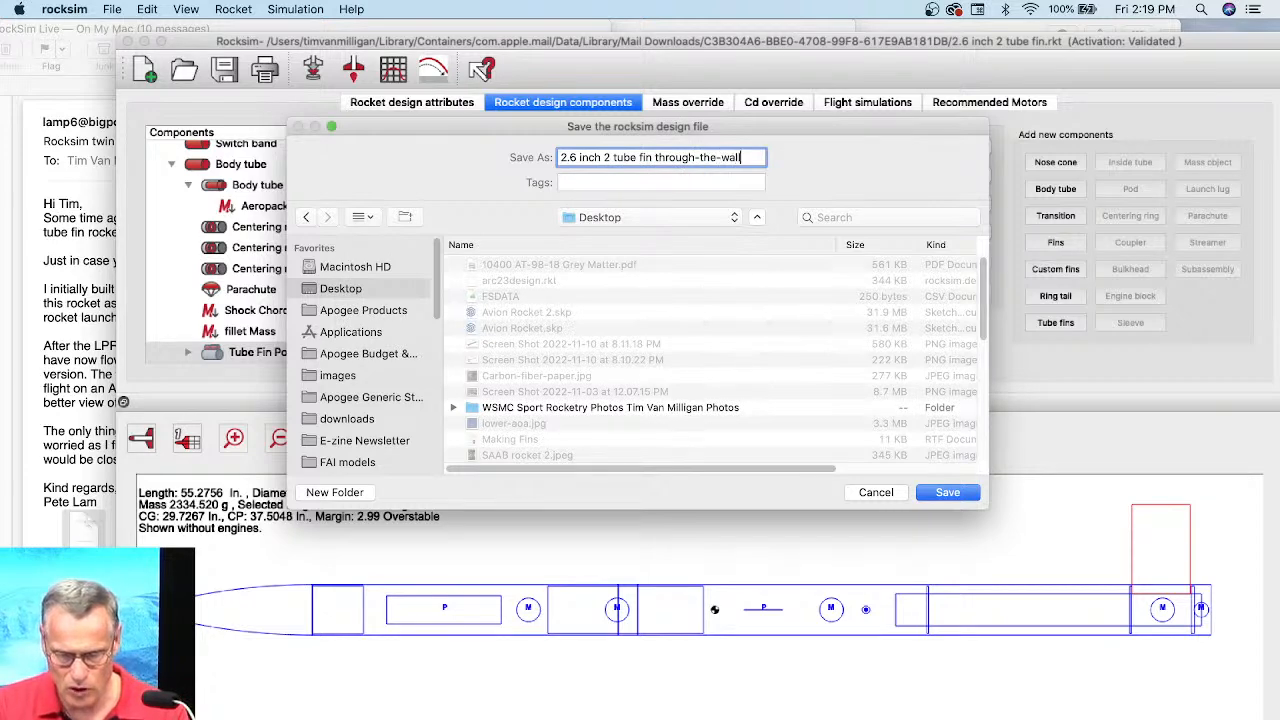
{"action": "left_click", "coordinate": [942, 490]}
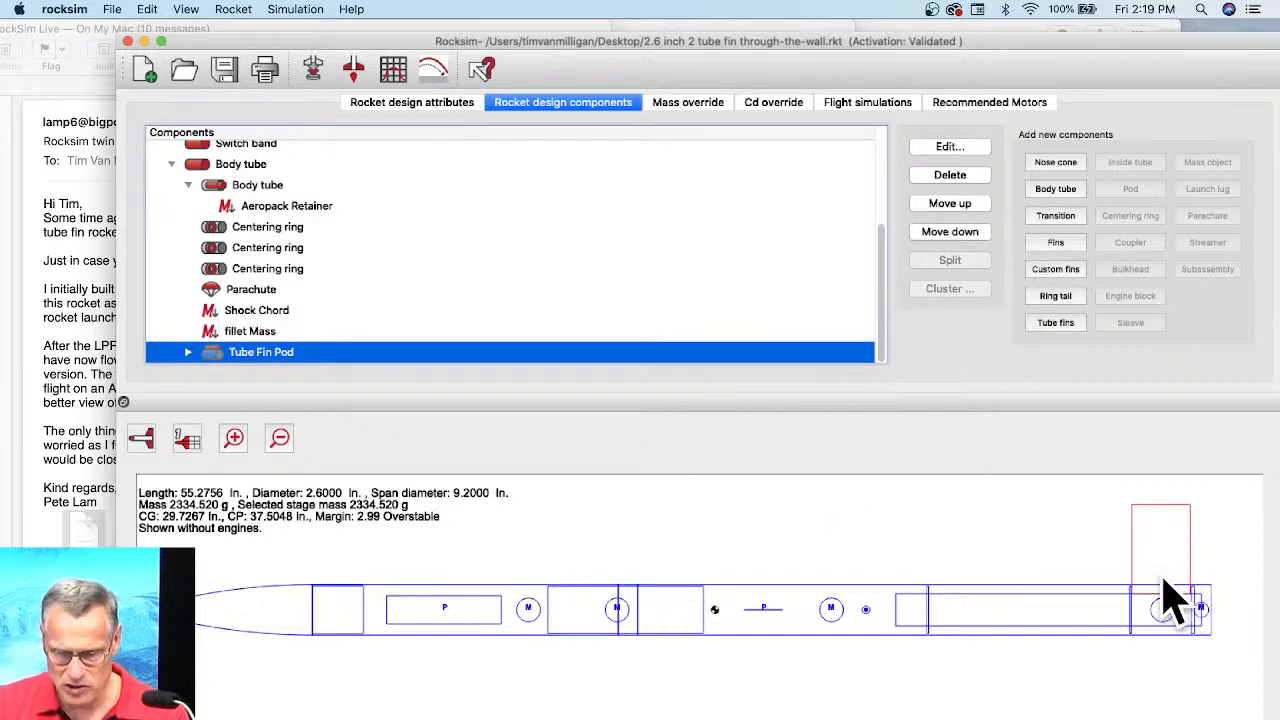
Duplicate Tube Fin Pod with its tube fin by copying it and pasting it onto the aft body tube.
{"action": "right_click", "coordinate": [257, 372]}
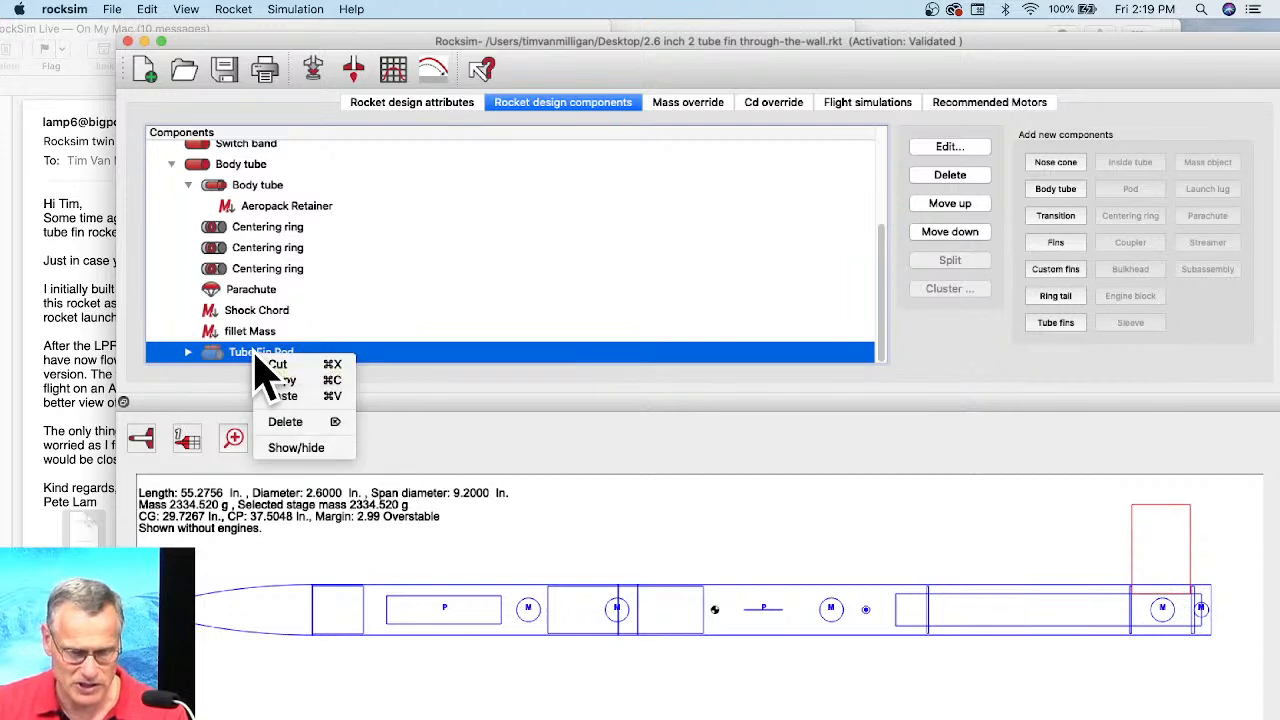
{"action": "left_click", "coordinate": [285, 381]}
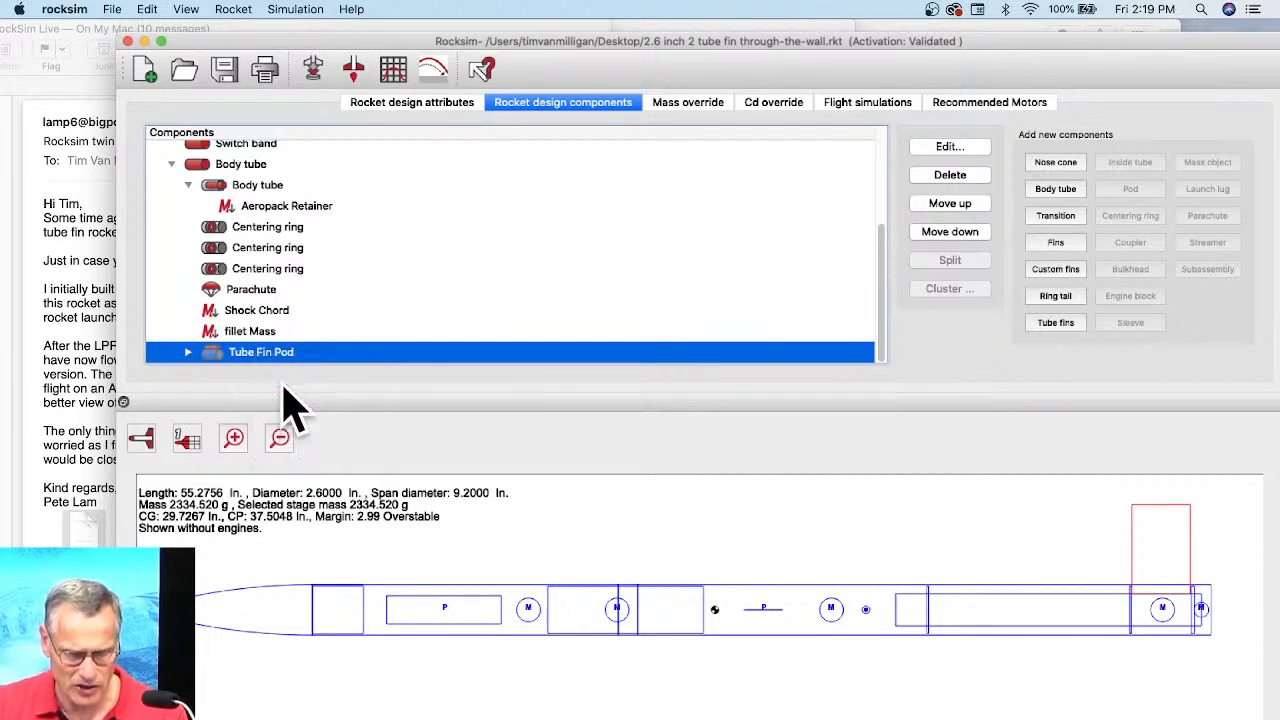
{"action": "left_click", "coordinate": [205, 167]}
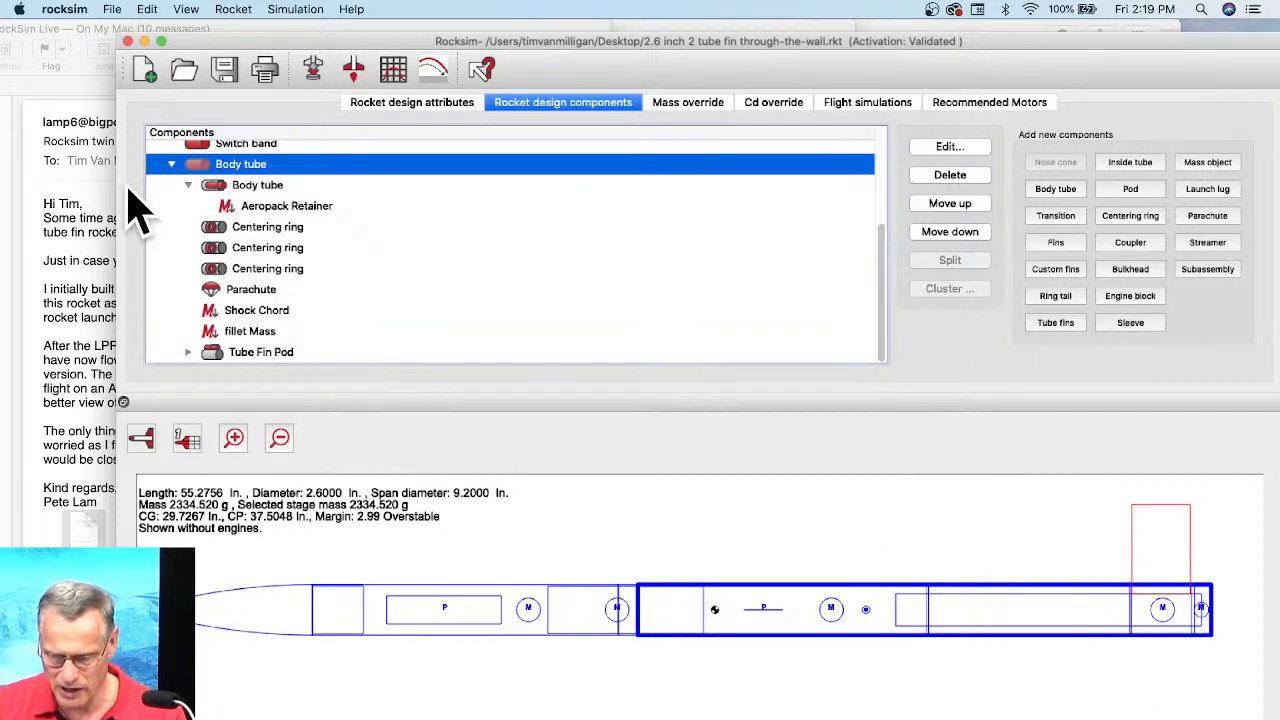
{"action": "right_click", "coordinate": [233, 175]}
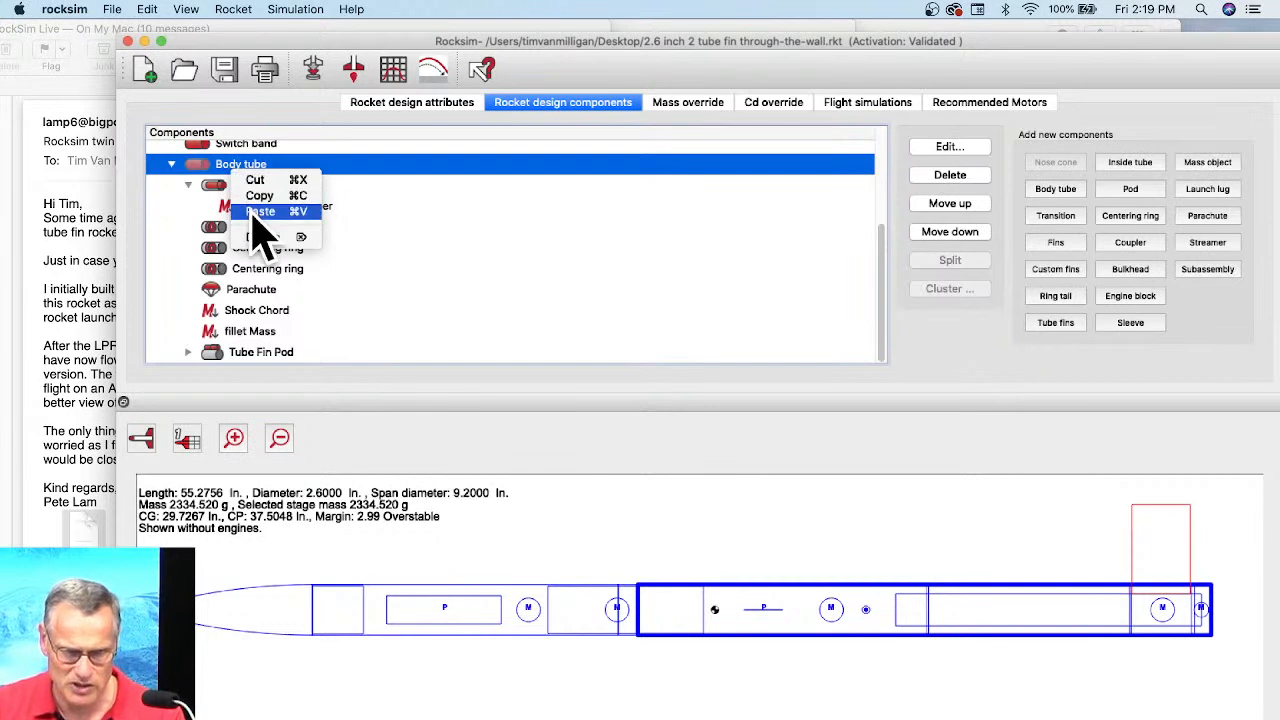
{"action": "left_click", "coordinate": [256, 212]}
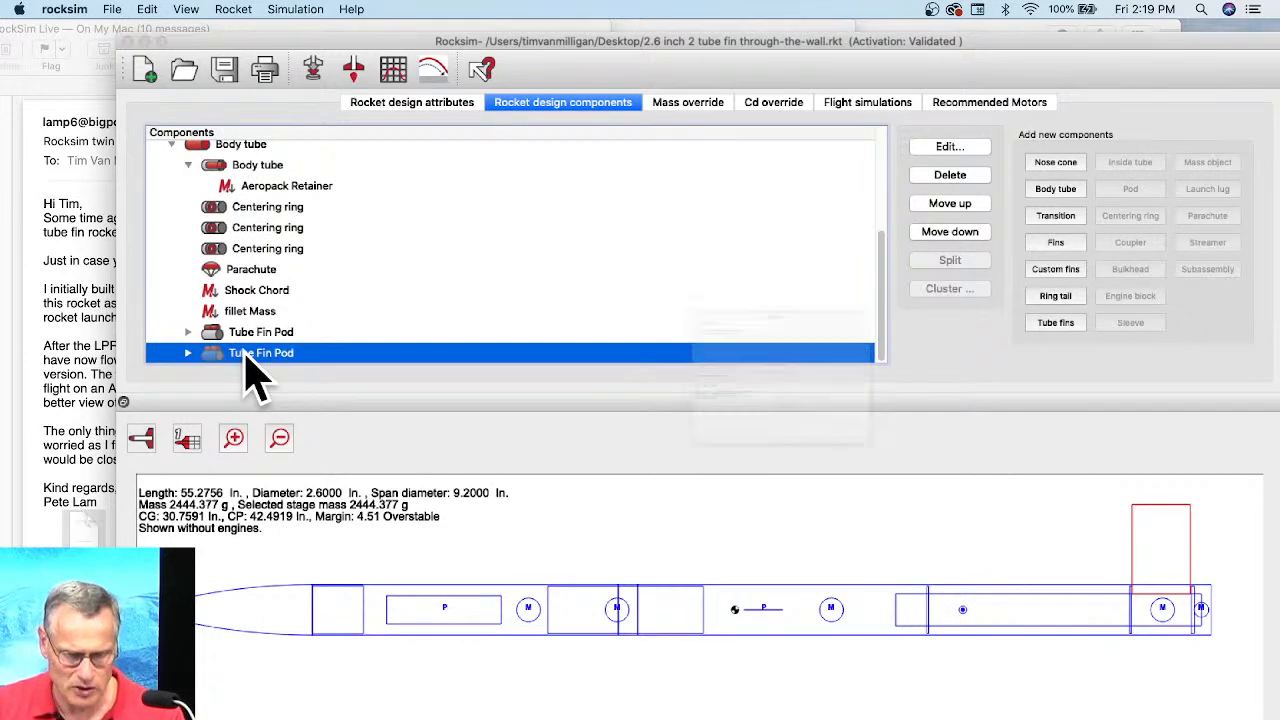
Rename the duplicated pod "Tube Fin Pod Starboard Side", set its radial angle to 180 degrees and accept the changes.
{"action": "double_click", "coordinate": [250, 355]}
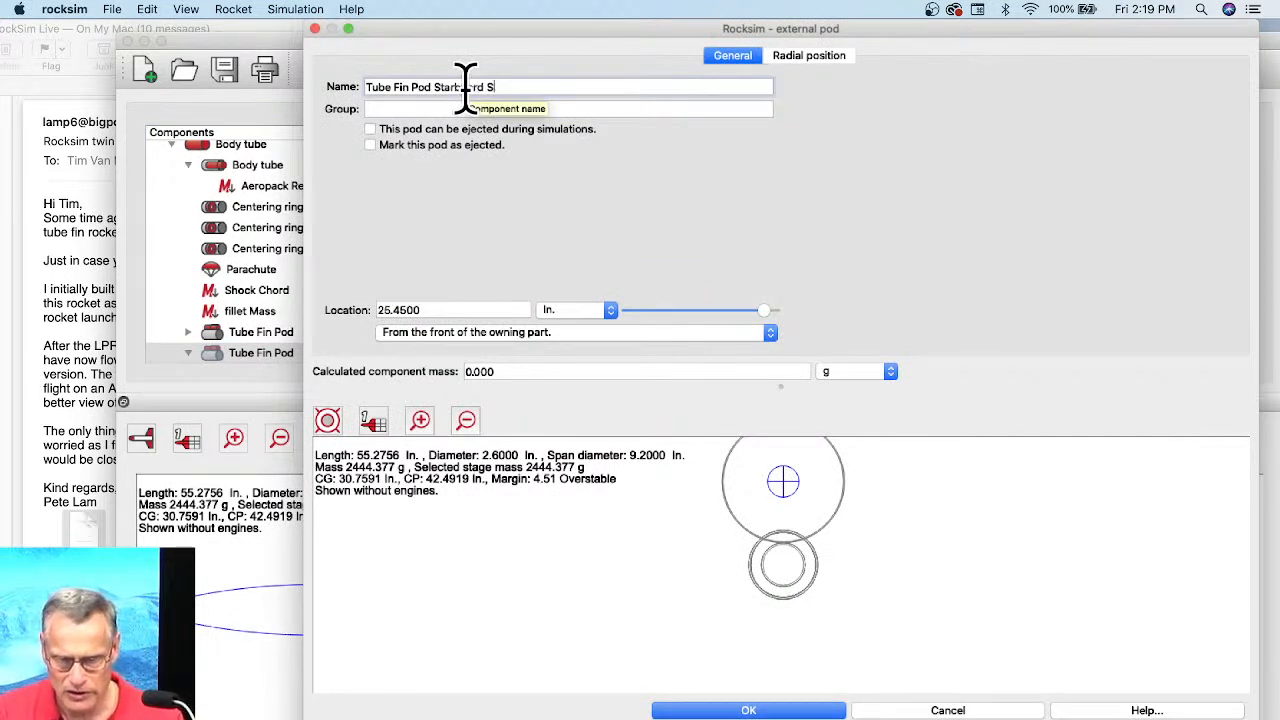
{"action": "key", "text": "Tab"}
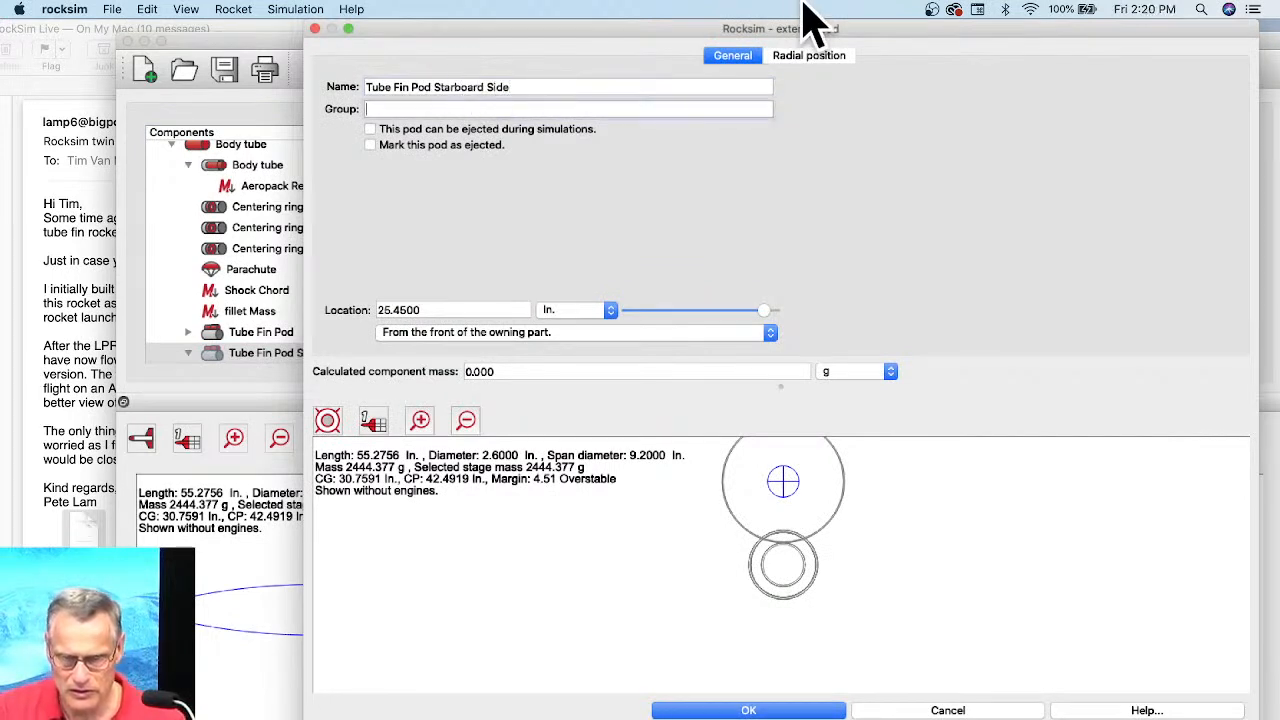
{"action": "left_click", "coordinate": [801, 56]}
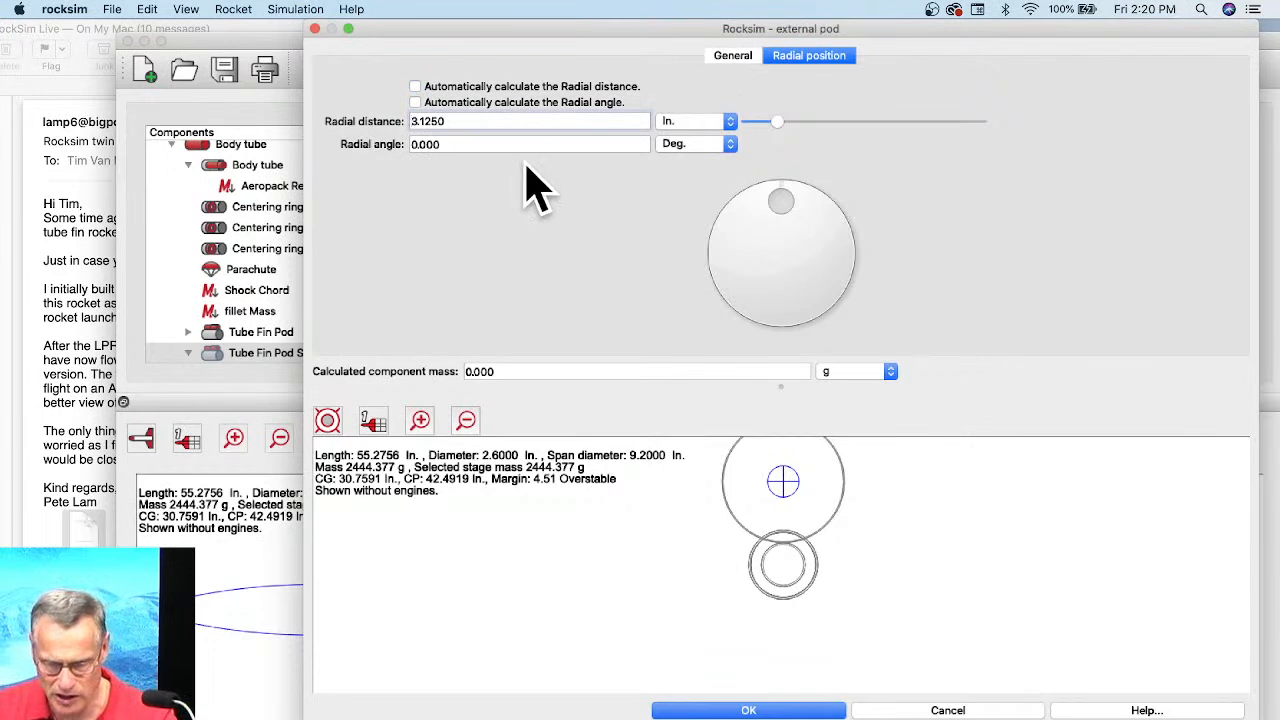
{"action": "key", "text": "Tab"}
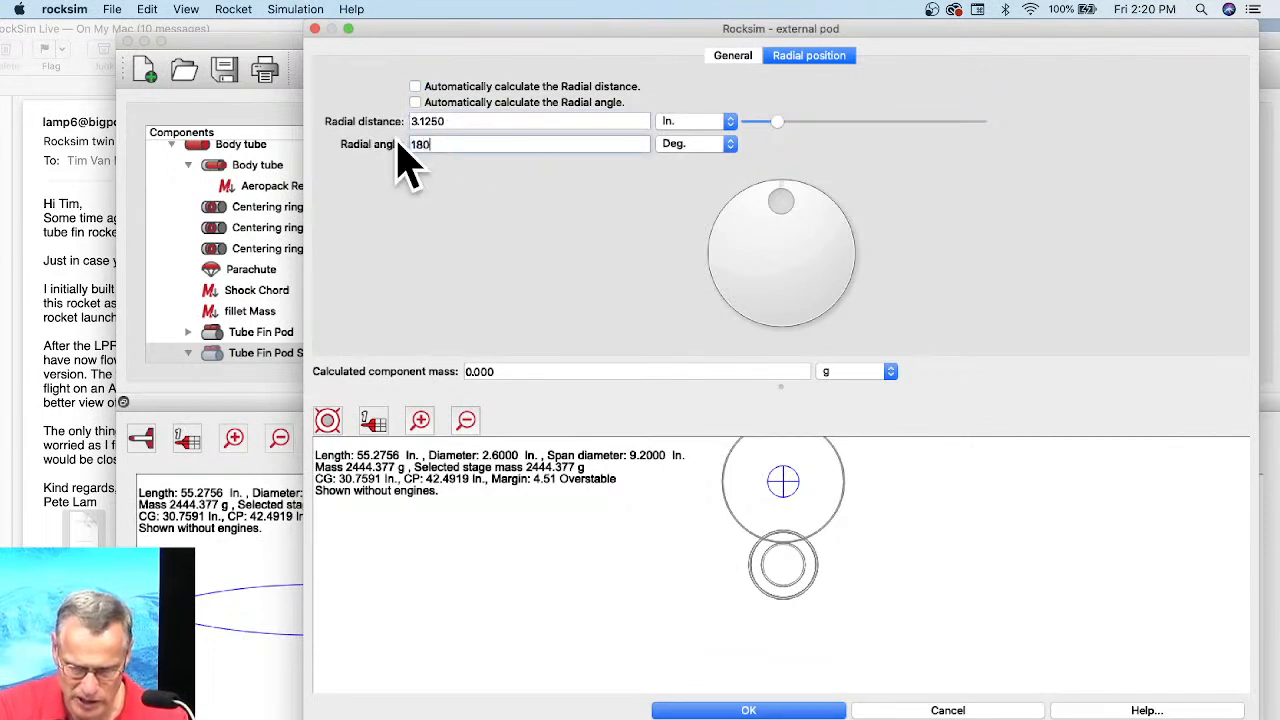
{"action": "key", "text": "Return"}
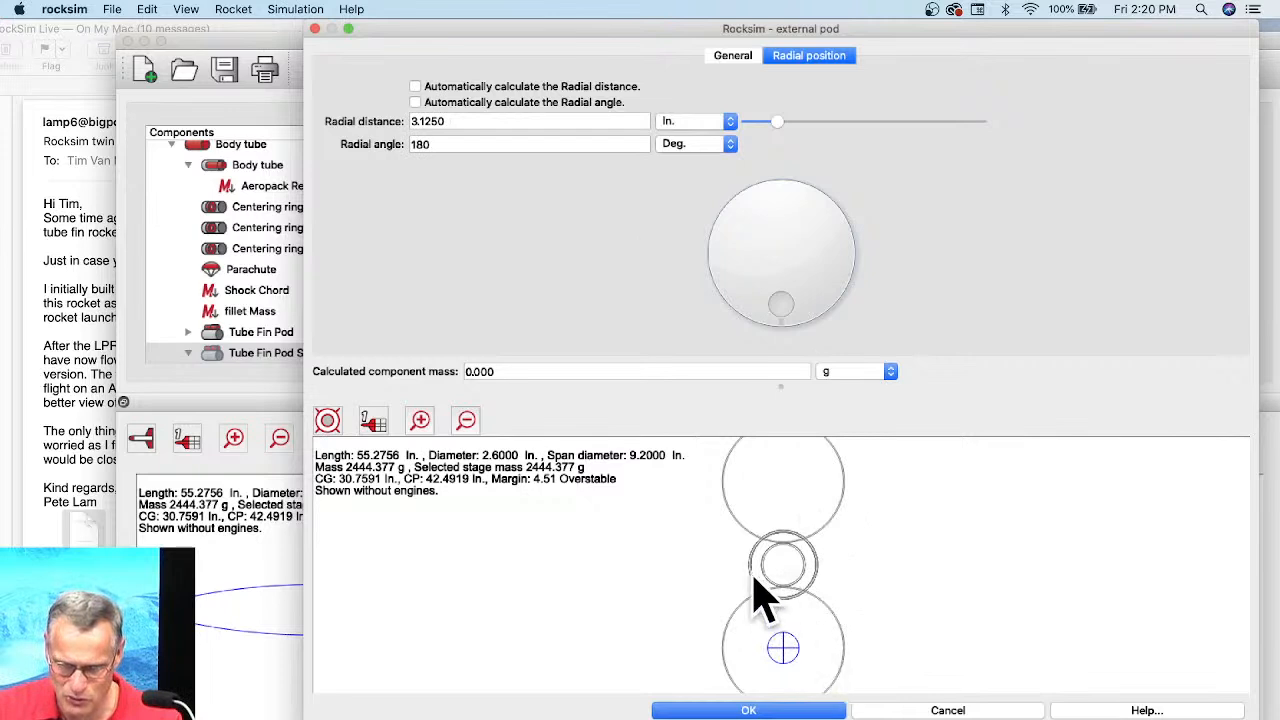
{"action": "left_click", "coordinate": [798, 710]}
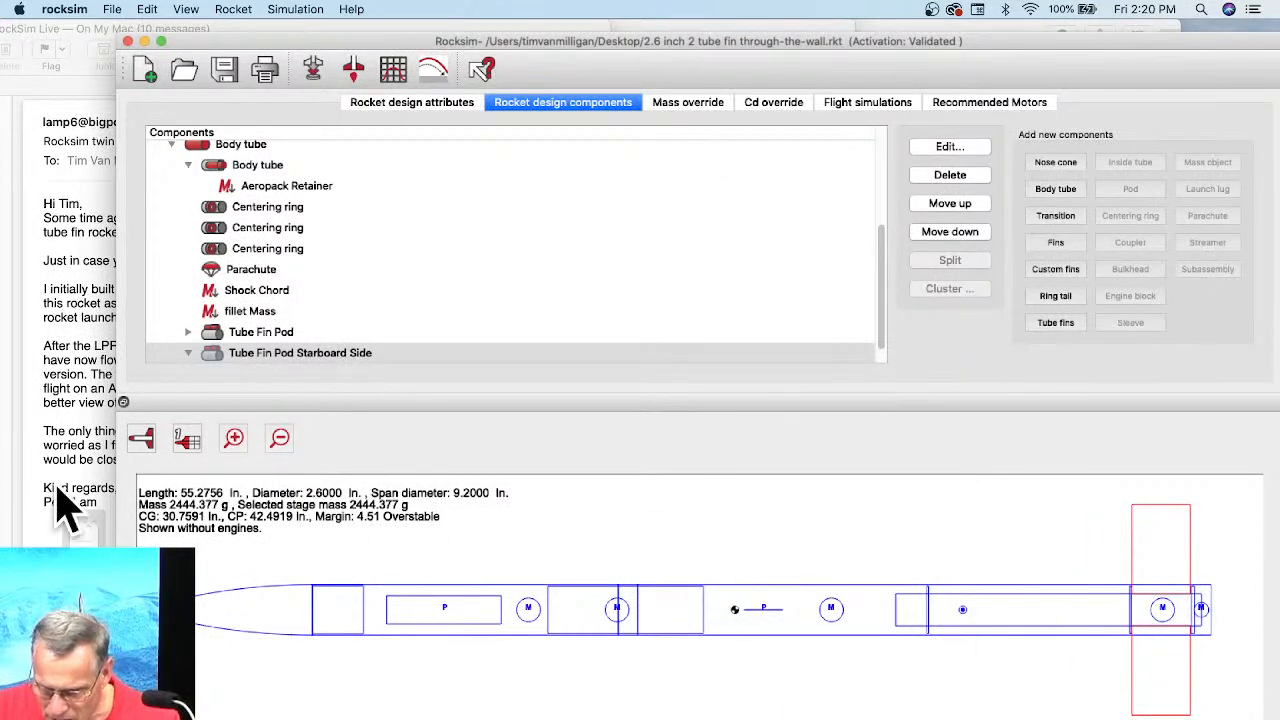
Show the rocket in 3D, examine the tube fins from the aft end and side, and compare them with the landed-rocket photo in Mail.
{"action": "left_click", "coordinate": [136, 442]}
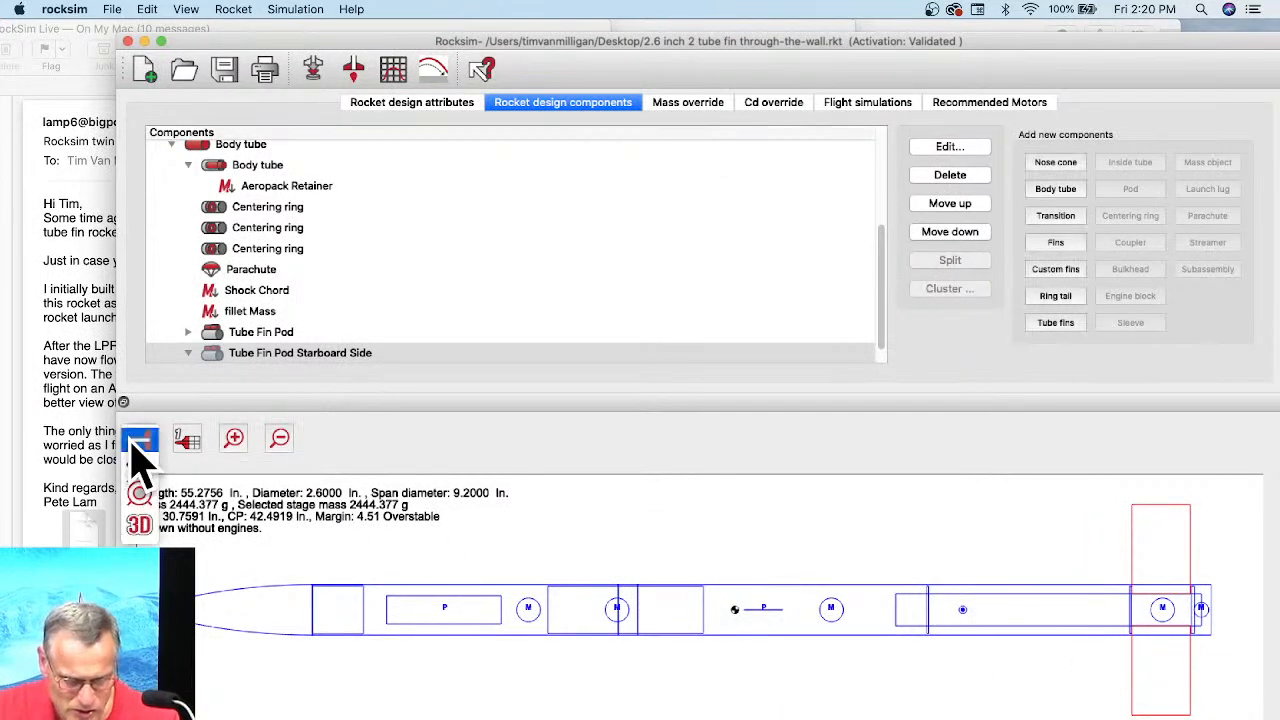
{"action": "left_click", "coordinate": [139, 527]}
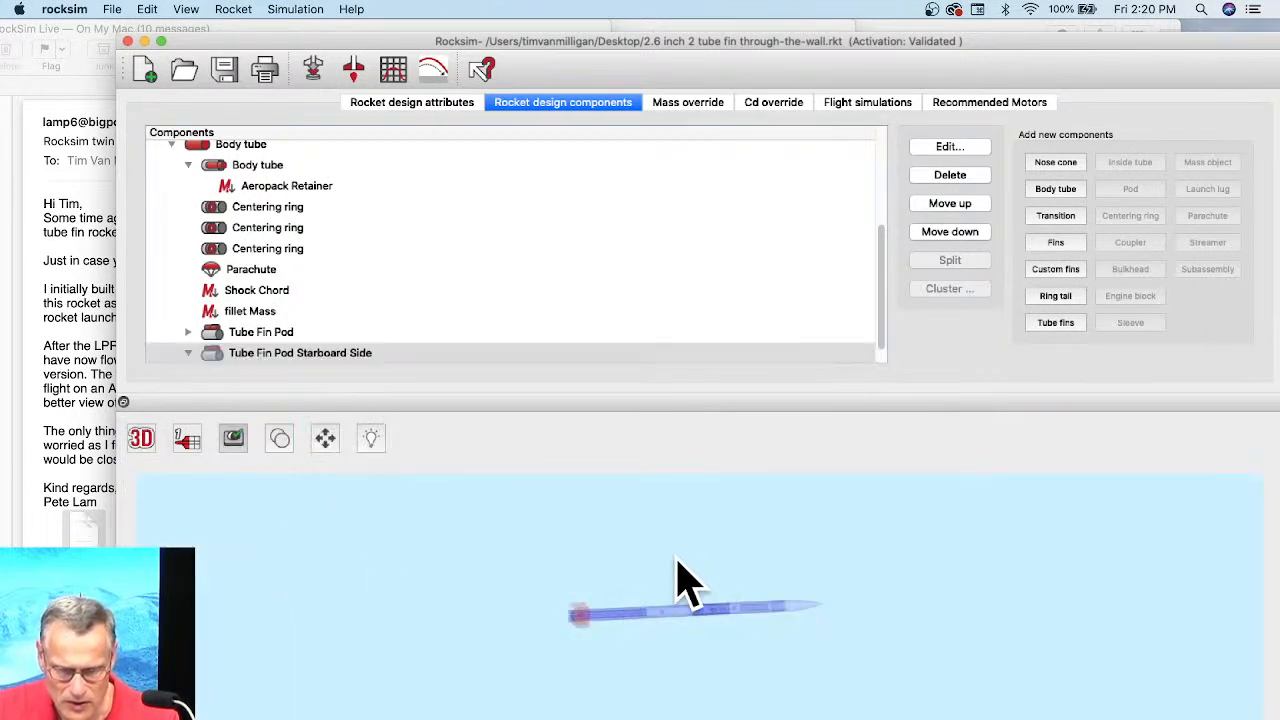
{"action": "left_click_drag", "start_coordinate": [751, 686], "coordinate": [645, 559]}
{"action": "left_click", "coordinate": [80, 628]}
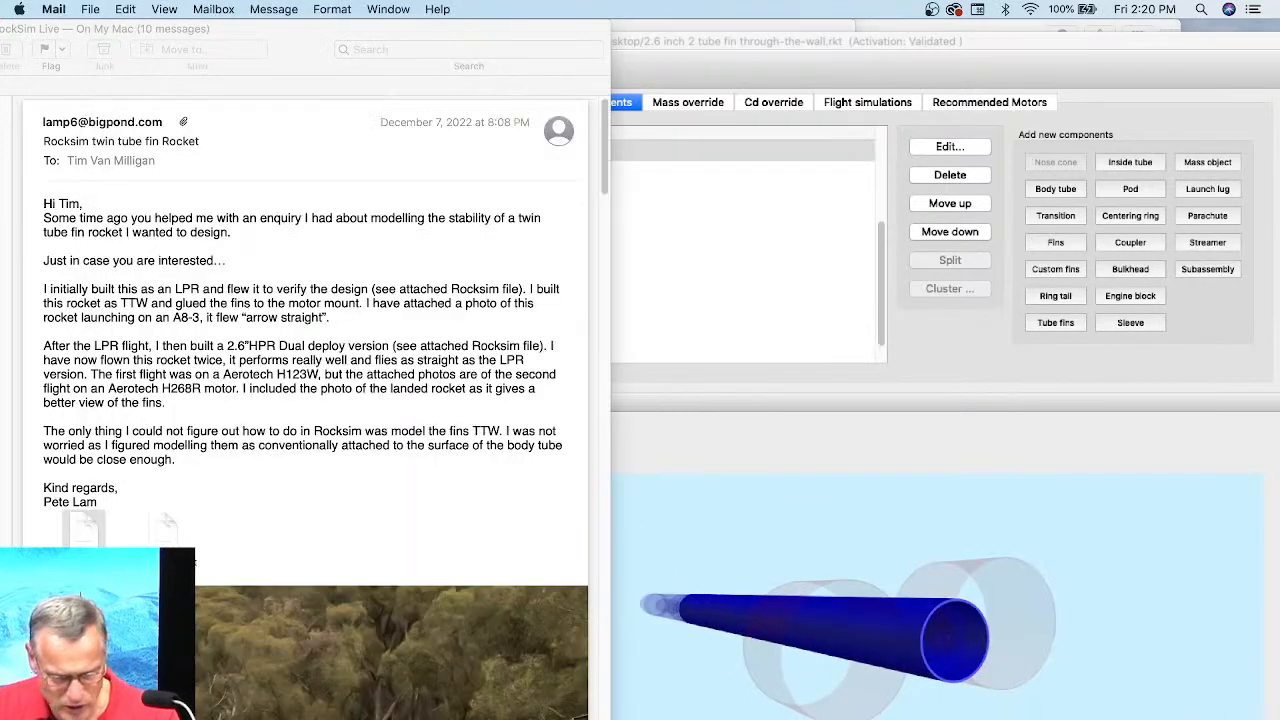
{"action": "scroll", "coordinate": [330, 650], "scroll_direction": "down", "scroll_amount": 20}
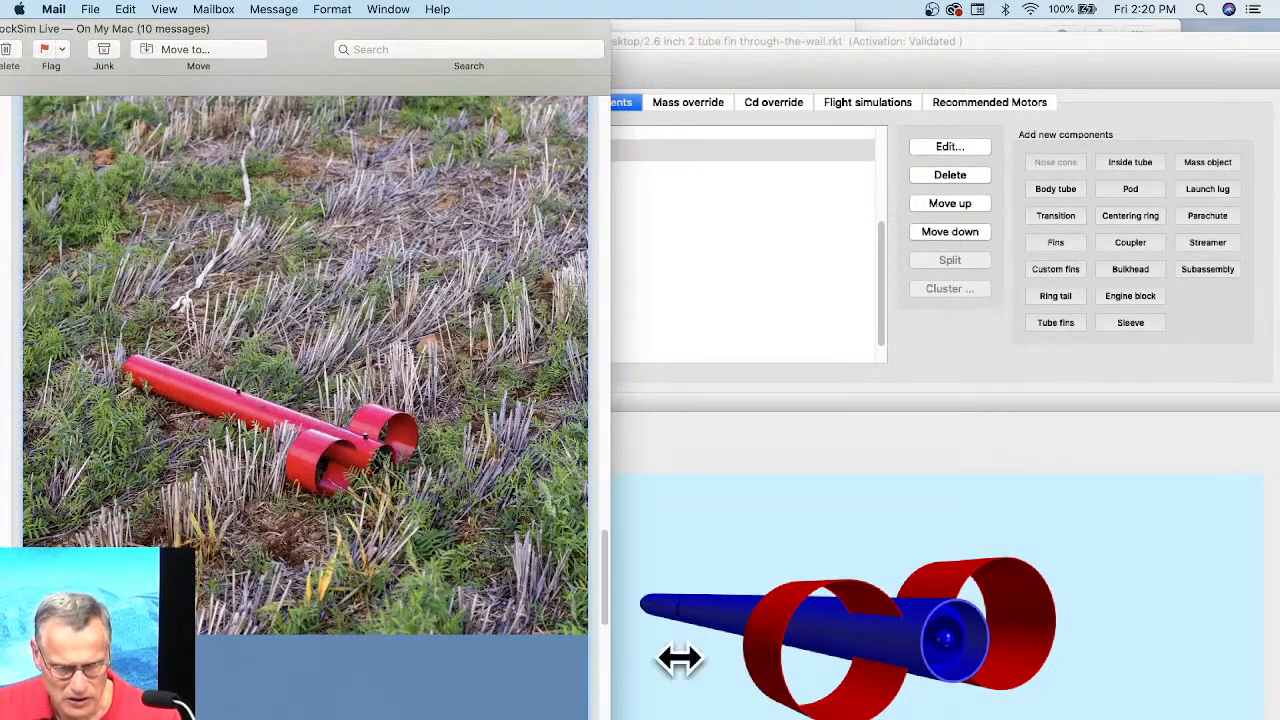
{"action": "left_click", "coordinate": [660, 688]}
{"action": "left_click_drag", "start_coordinate": [720, 670], "coordinate": [782, 518]}
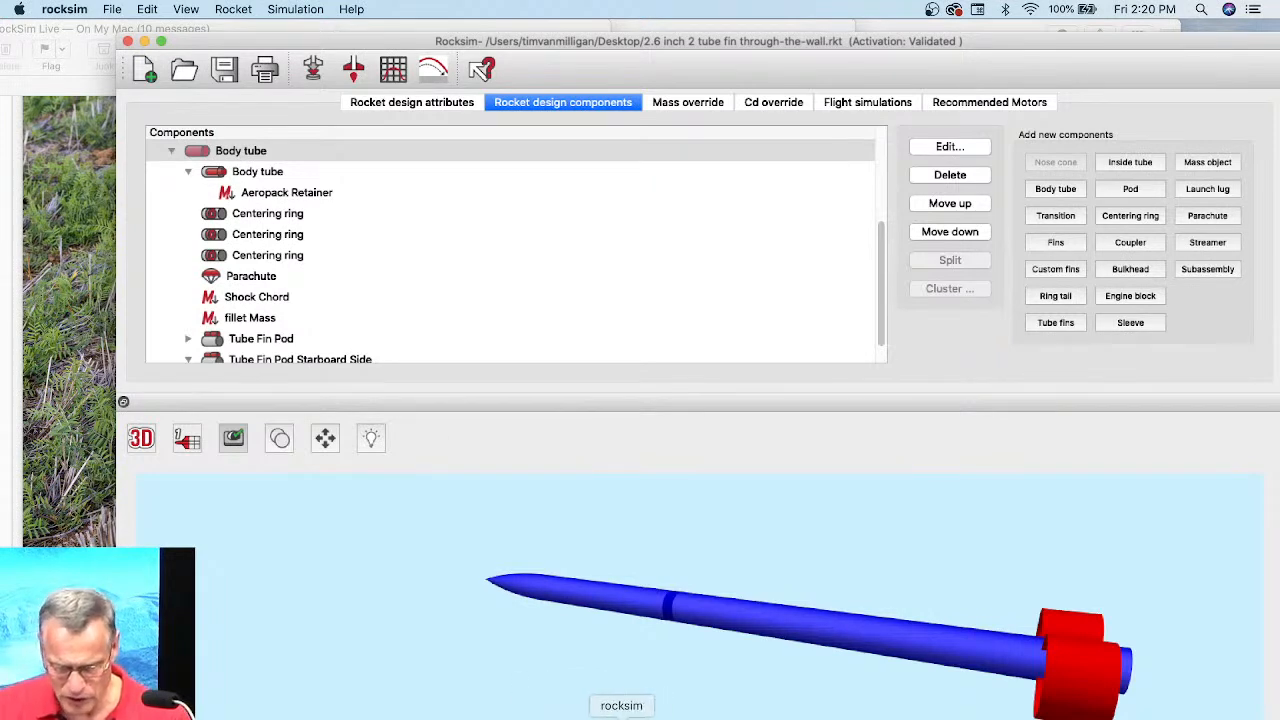
Switch to RockSim Pro, then narrow and reposition its empty design window so the e-mail behind it is reachable.
{"action": "left_click", "coordinate": [573, 717]}
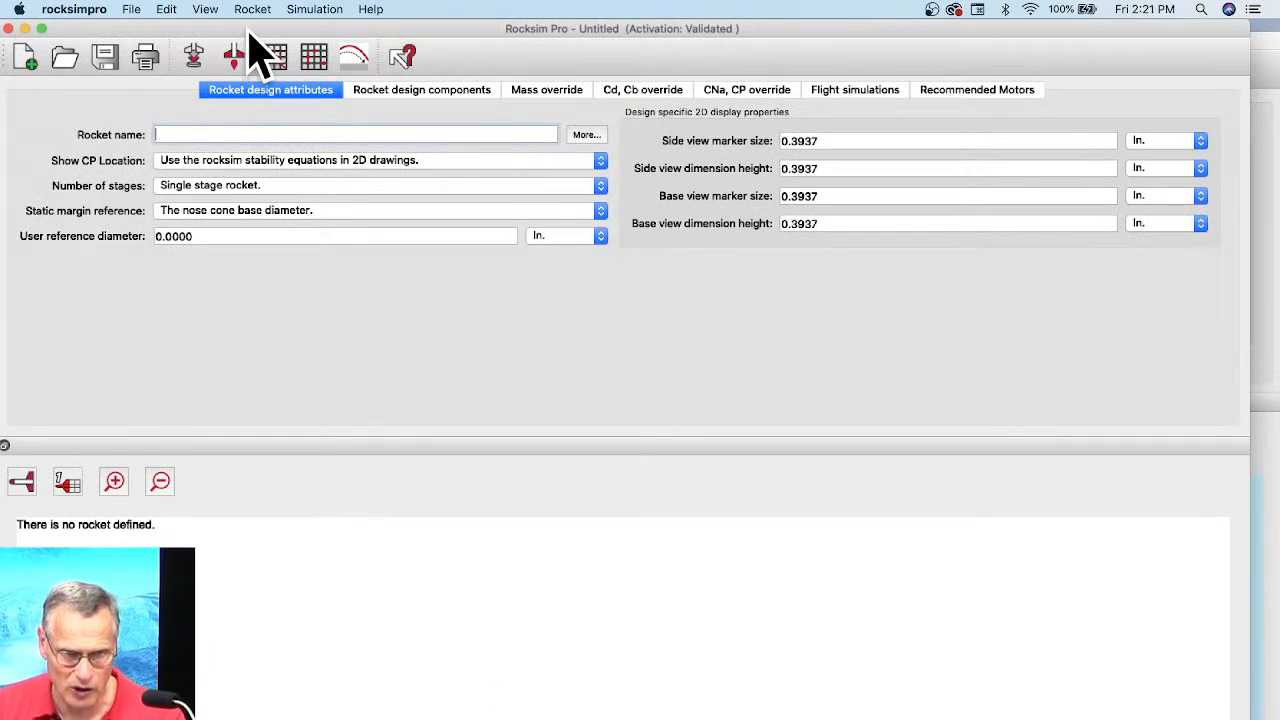
{"action": "left_click_drag", "start_coordinate": [257, 43], "coordinate": [300, 50]}
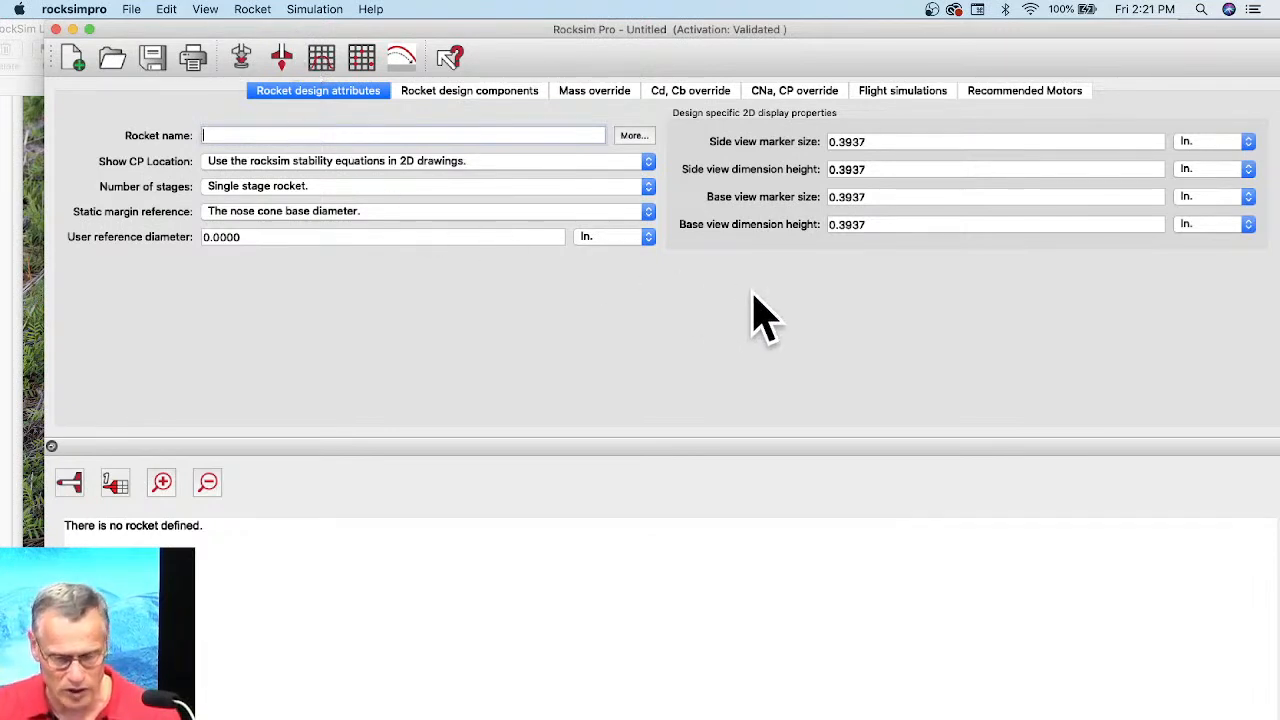
{"action": "left_click_drag", "start_coordinate": [930, 32], "coordinate": [910, 30]}
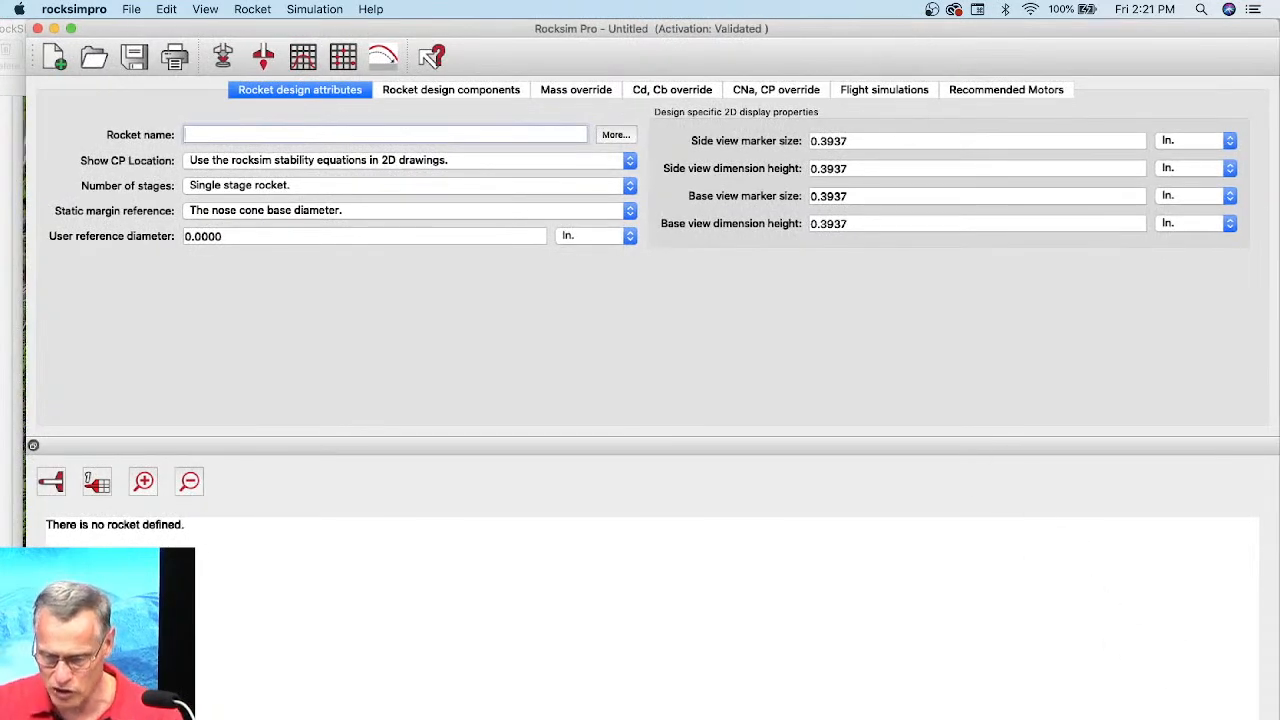
{"action": "left_click_drag", "start_coordinate": [1279, 718], "coordinate": [1095, 711]}
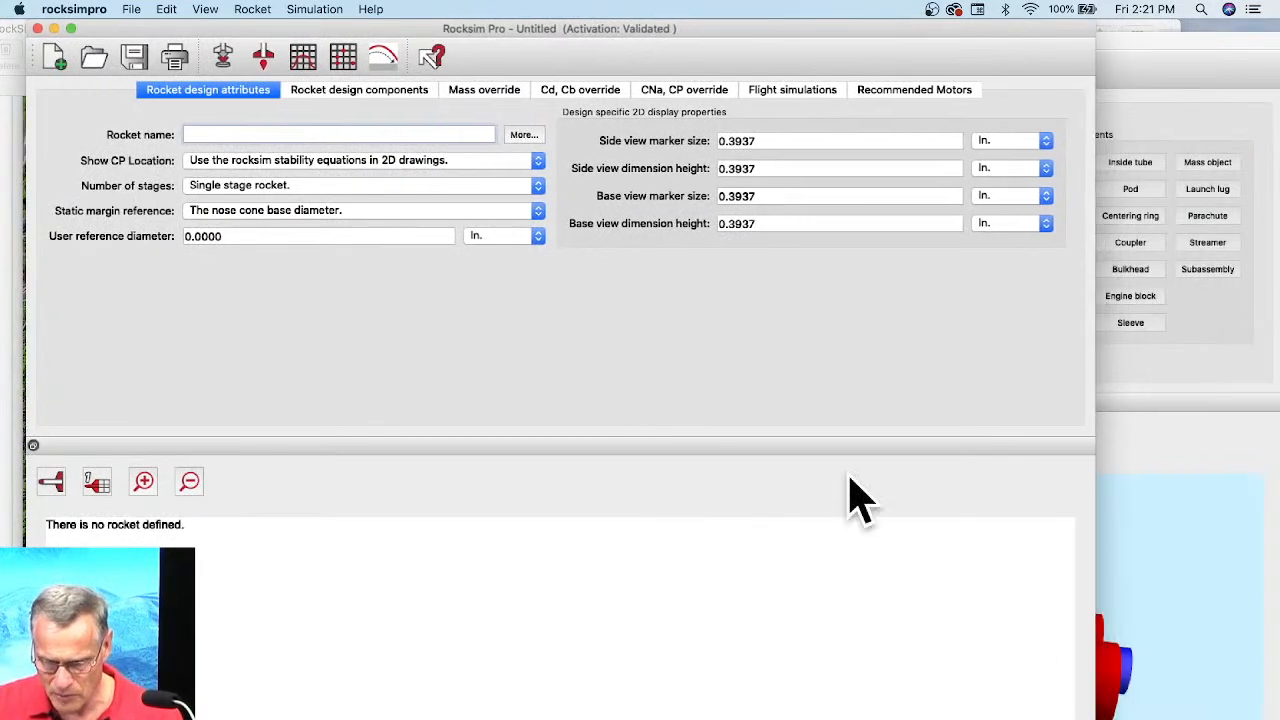
{"action": "left_click_drag", "start_coordinate": [355, 45], "coordinate": [515, 65]}
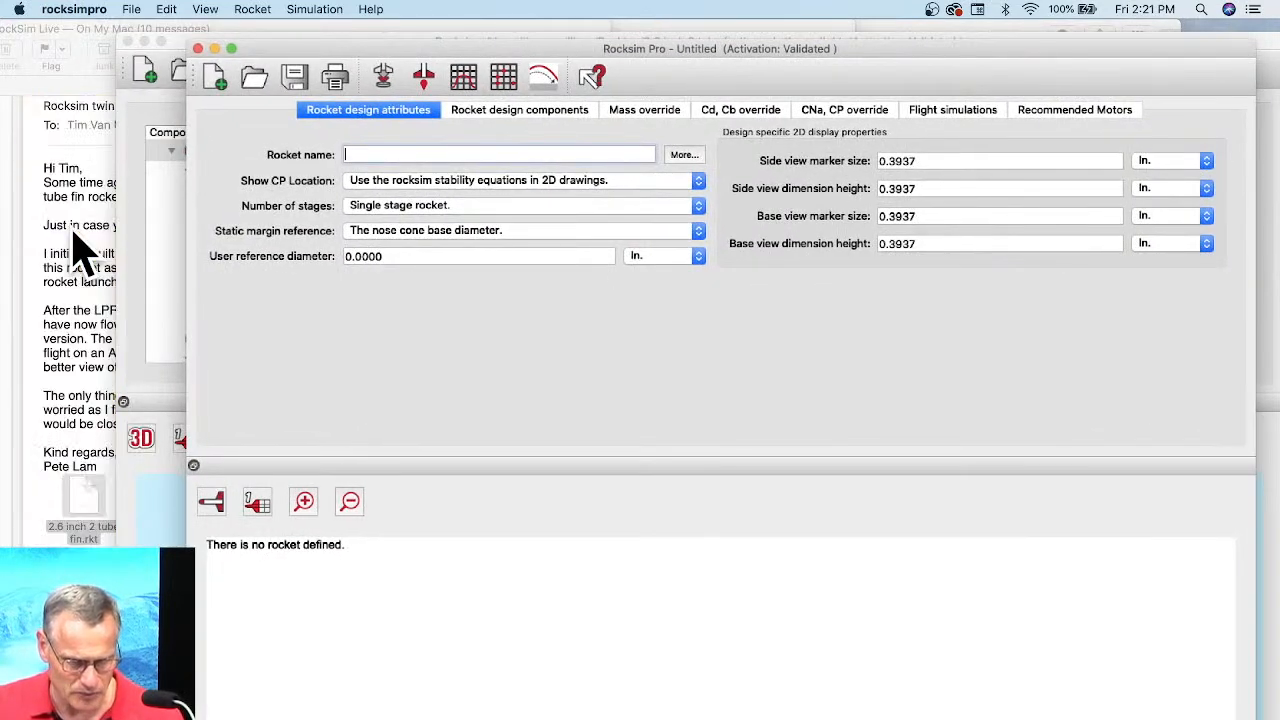
Load the e-mail attachment "2.6 inch 2 tube fin.rkt" into RockSim Pro and move the window so the whole design is in view.
{"action": "left_click", "coordinate": [80, 250]}
{"action": "mouse_move", "coordinate": [80, 500]}
{"action": "left_mouse_down"}
{"action": "mouse_move", "coordinate": [214, 509]}
{"action": "mouse_move", "coordinate": [757, 612]}
{"action": "left_mouse_up"}
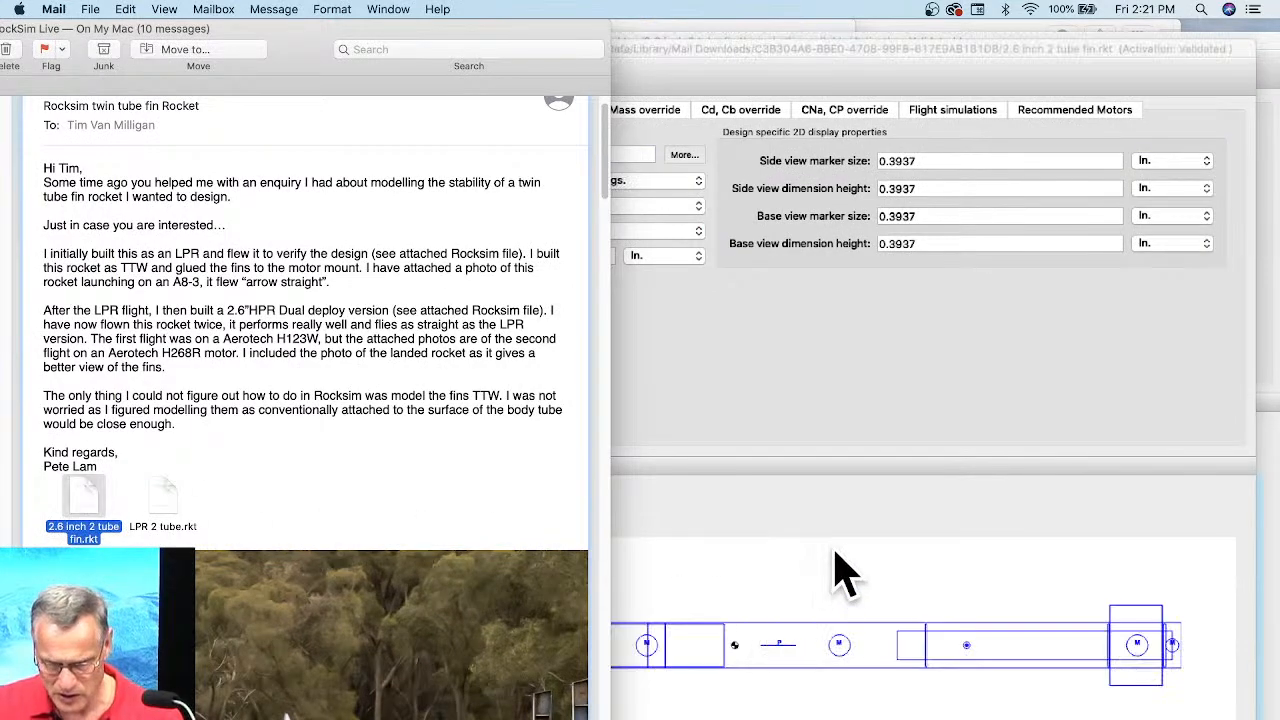
{"action": "left_click", "coordinate": [834, 571]}
{"action": "left_click_drag", "start_coordinate": [737, 51], "coordinate": [545, 33]}
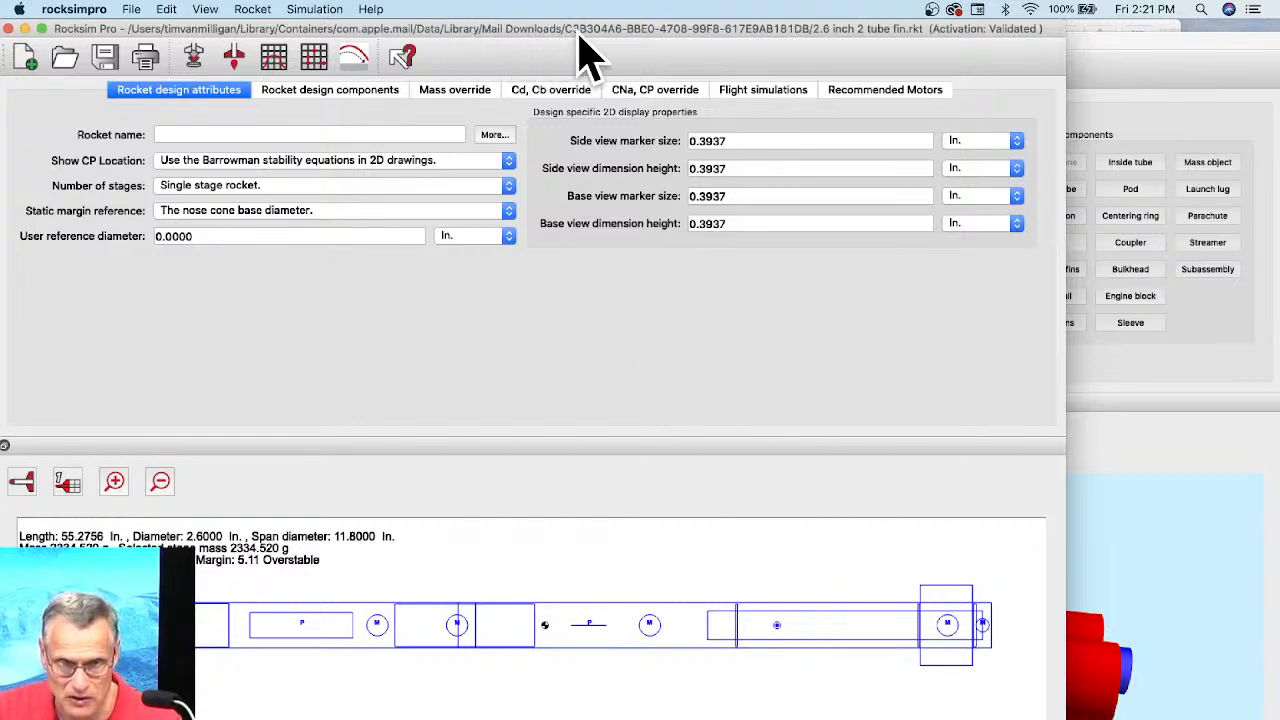
{"action": "left_click_drag", "start_coordinate": [574, 44], "coordinate": [764, 46]}
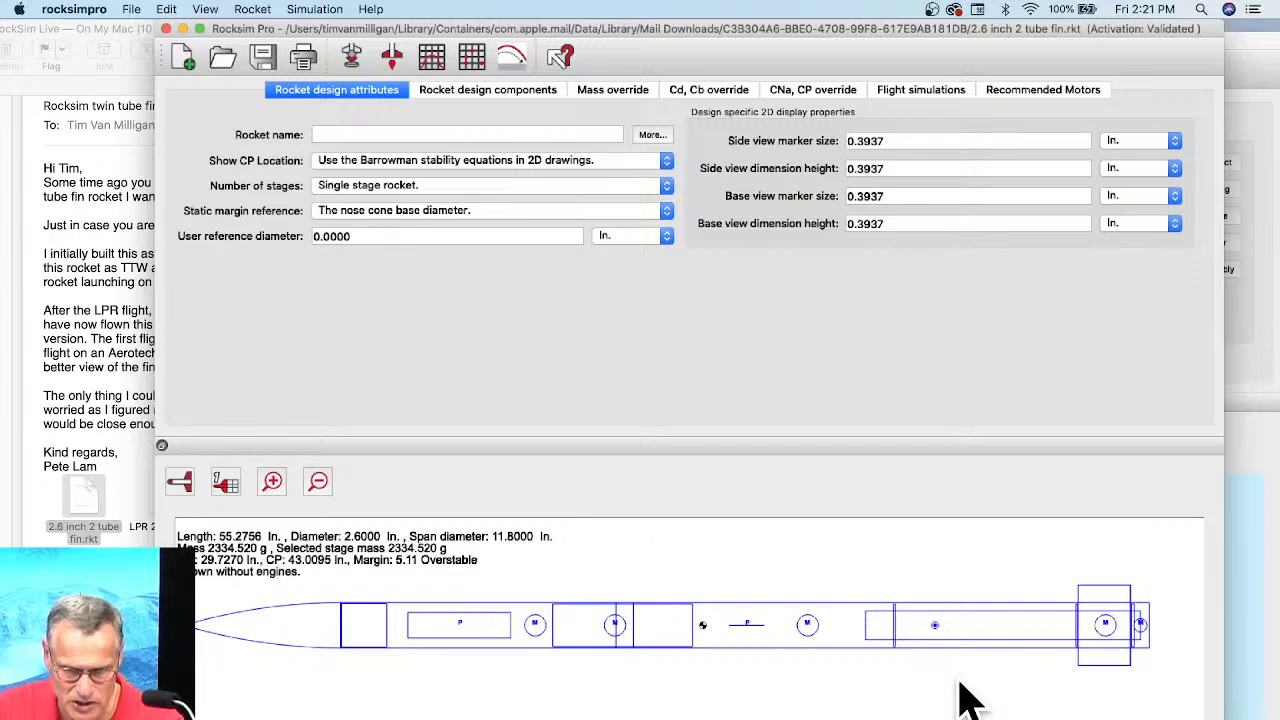
Examine the original design's tube fin placement from the end and its centre of gravity marker in the side view.
{"action": "left_click", "coordinate": [179, 482]}
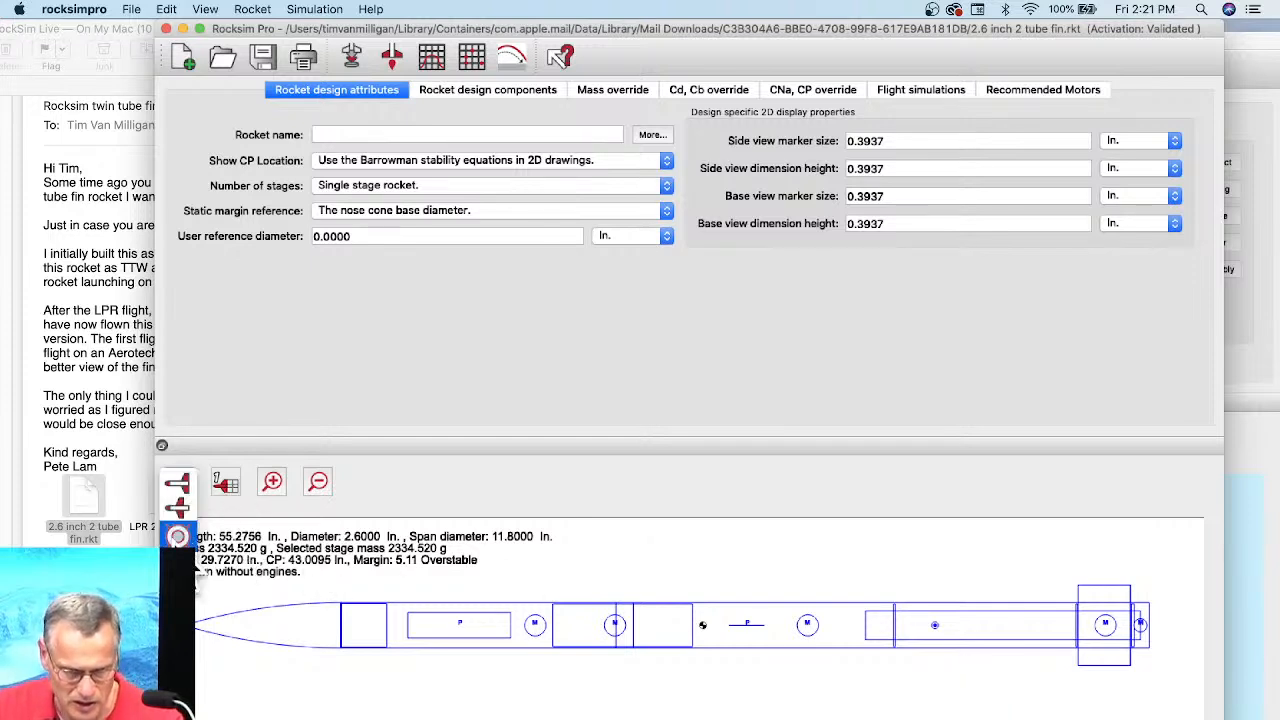
{"action": "left_click", "coordinate": [177, 536]}
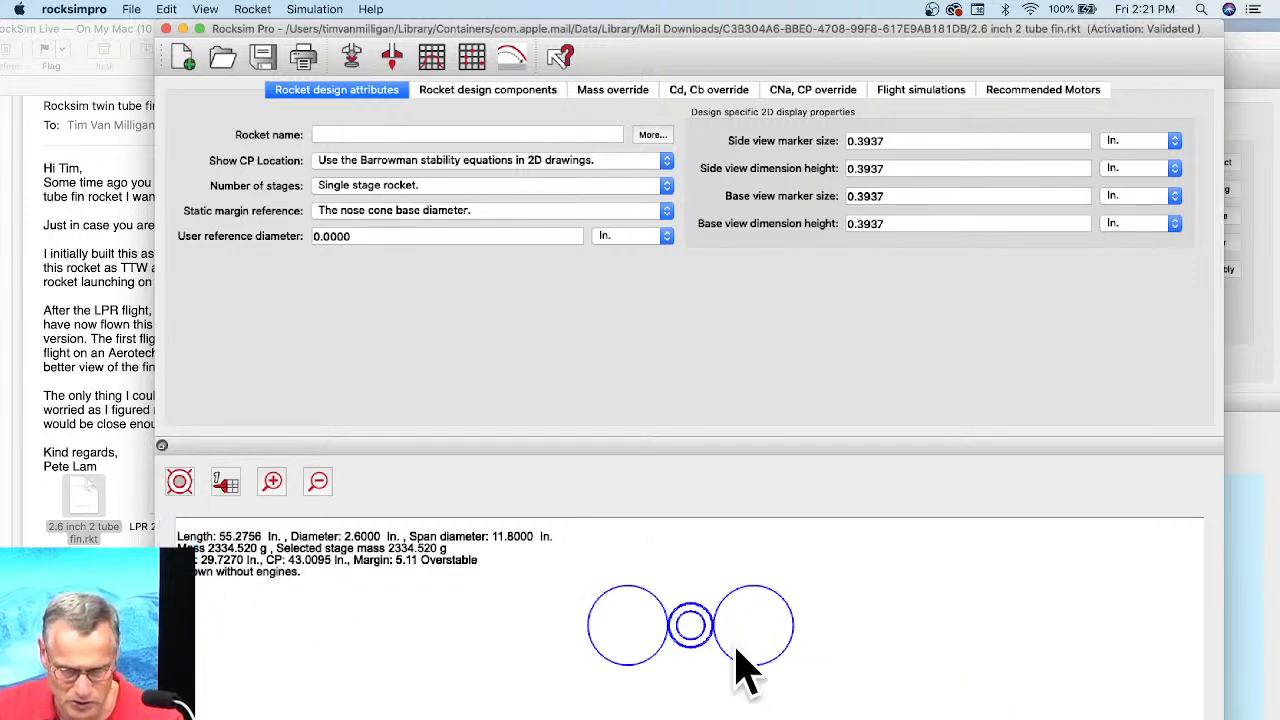
{"action": "left_click", "coordinate": [177, 483]}
{"action": "left_click", "coordinate": [180, 438]}
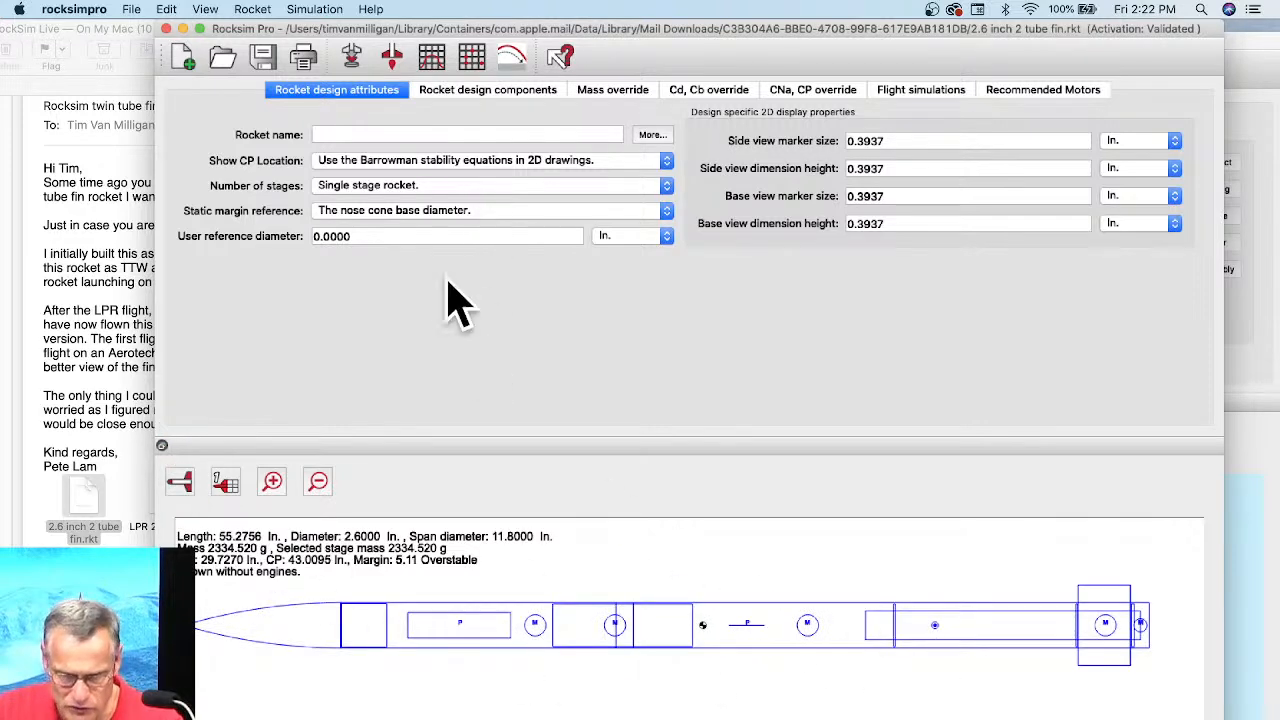
{"action": "left_click", "coordinate": [702, 636]}
{"action": "left_click", "coordinate": [703, 638]}
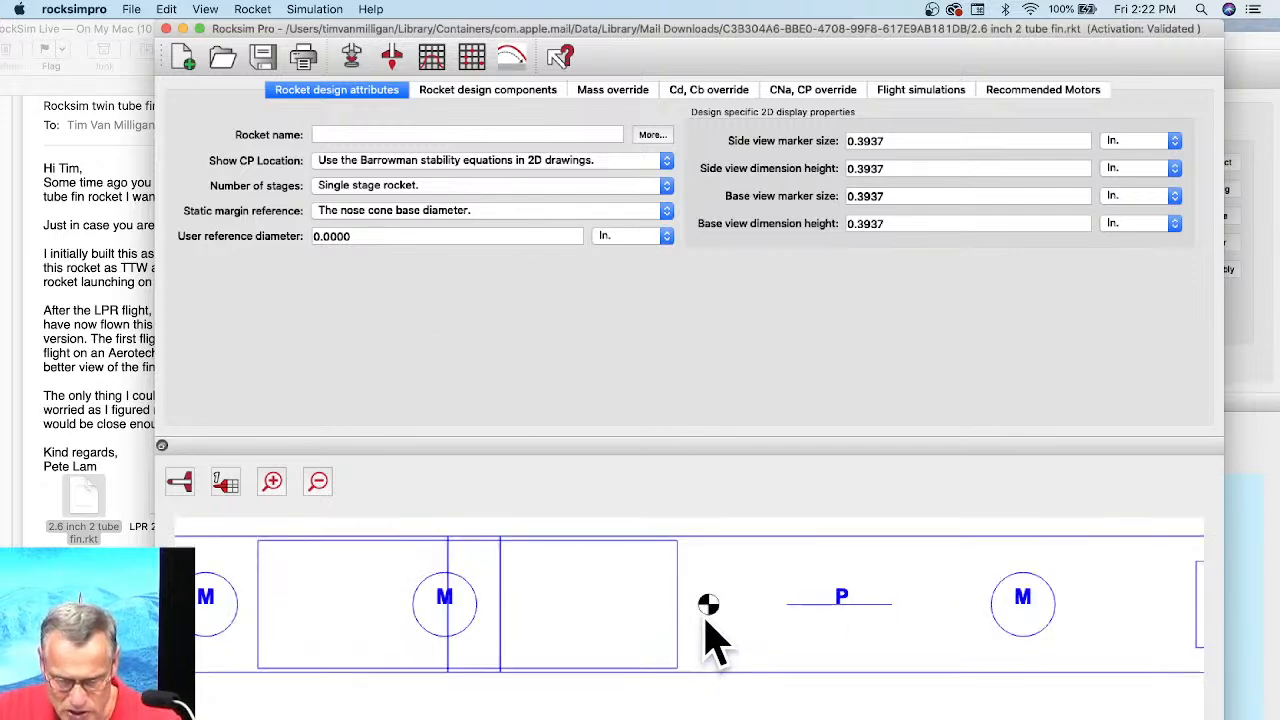
{"action": "right_click", "coordinate": [707, 622]}
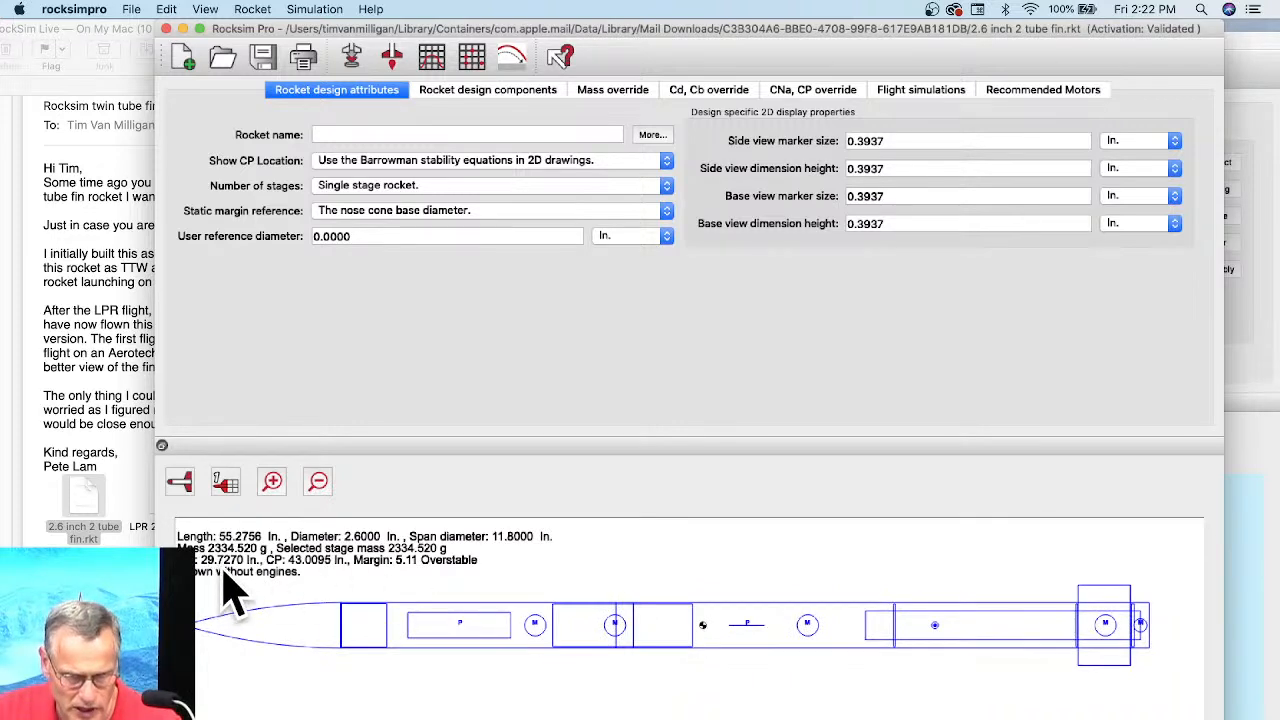
Switch back to RockSim and show the through-the-wall design in the side view to check its stability values.
{"action": "left_click", "coordinate": [1237, 559]}
{"action": "left_click", "coordinate": [140, 440]}
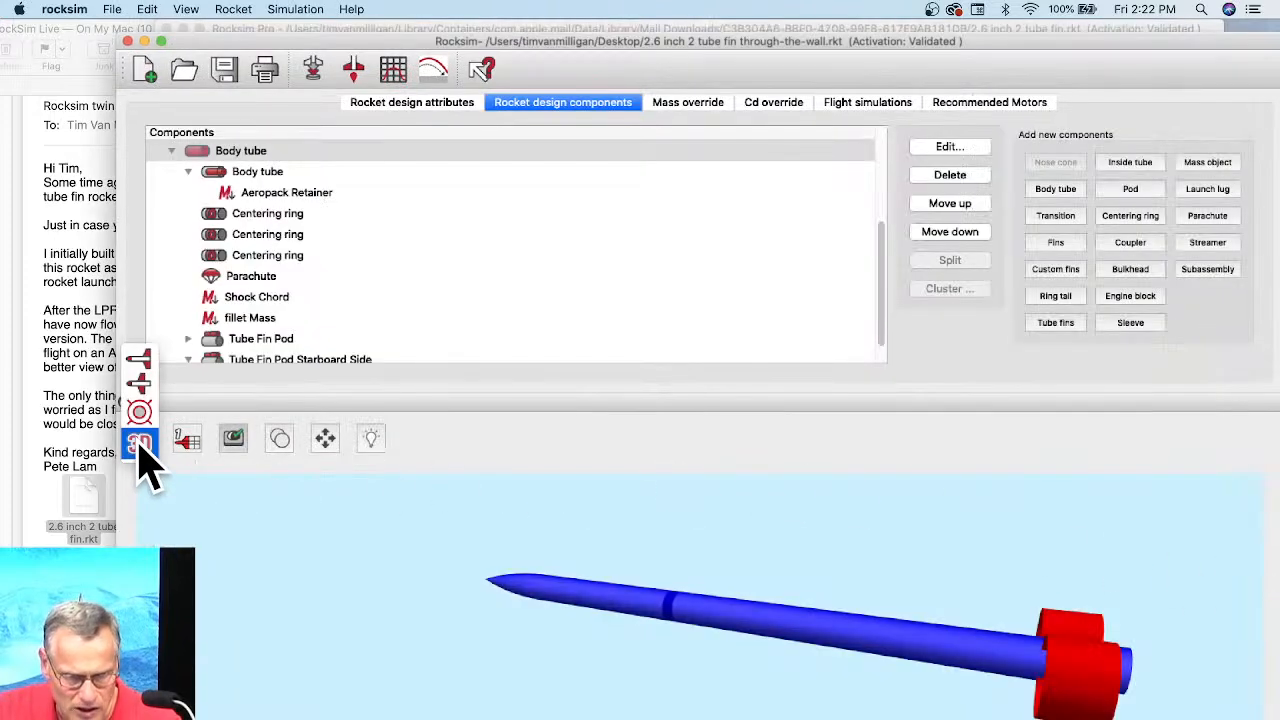
{"action": "left_click", "coordinate": [137, 366]}
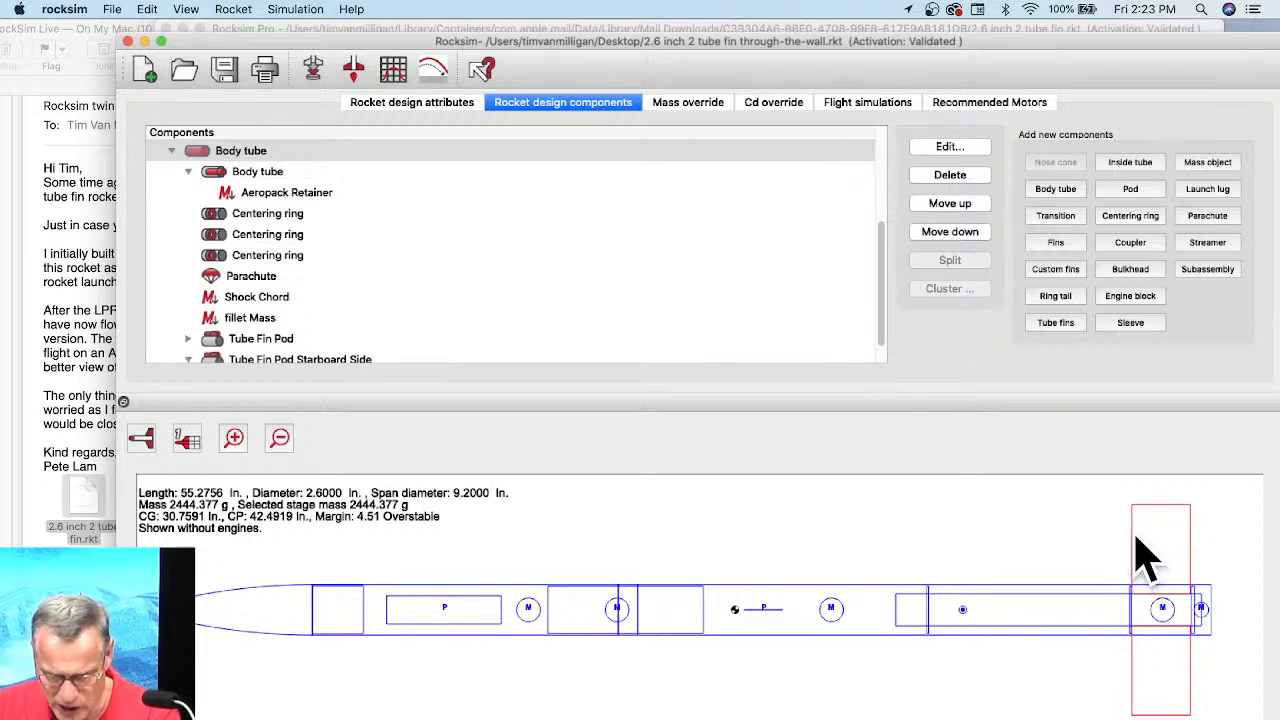
Review the general properties of the tube fins inside Tube Fin Pod Starboard Side, then close their editing window.
{"action": "scroll", "coordinate": [282, 325], "scroll_direction": "down", "scroll_amount": 2}
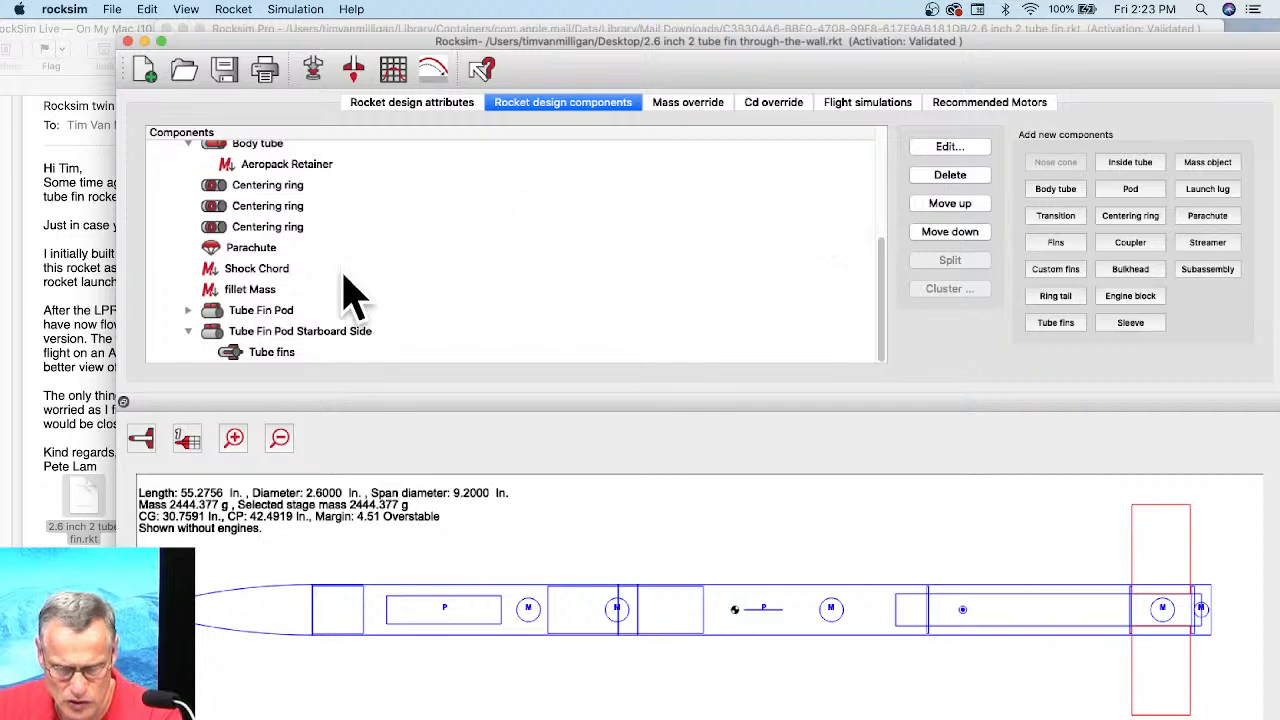
{"action": "left_click", "coordinate": [266, 356]}
{"action": "double_click", "coordinate": [264, 354]}
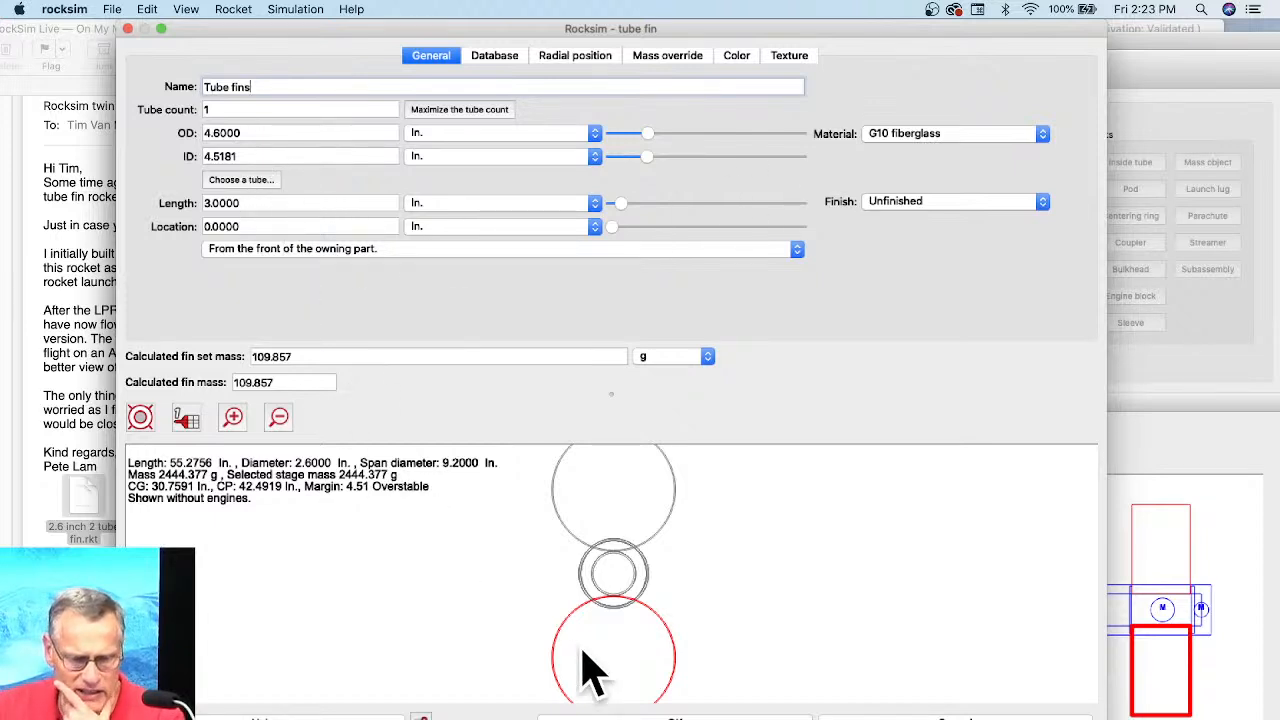
{"action": "left_click", "coordinate": [845, 714]}
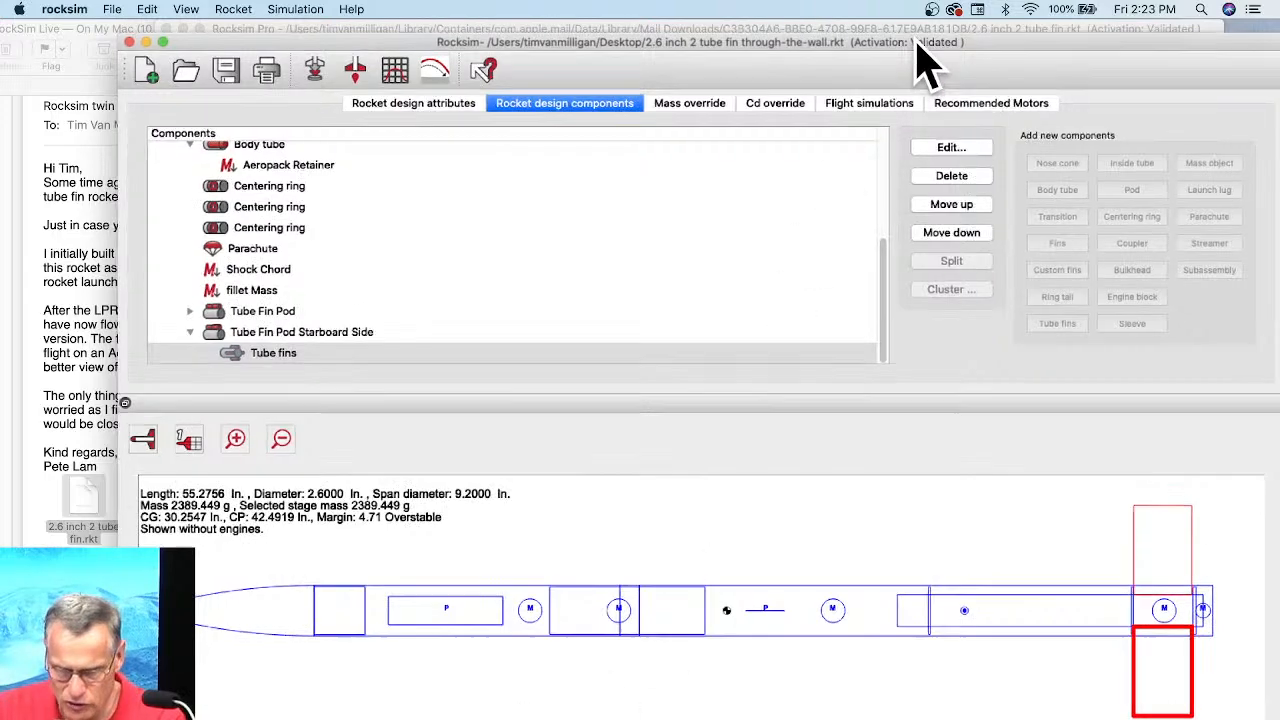
Compare the CG, CP and stability margin of the through-the-wall design with those of the original design in RockSim Pro.
{"action": "left_click_drag", "start_coordinate": [918, 42], "coordinate": [930, 112]}
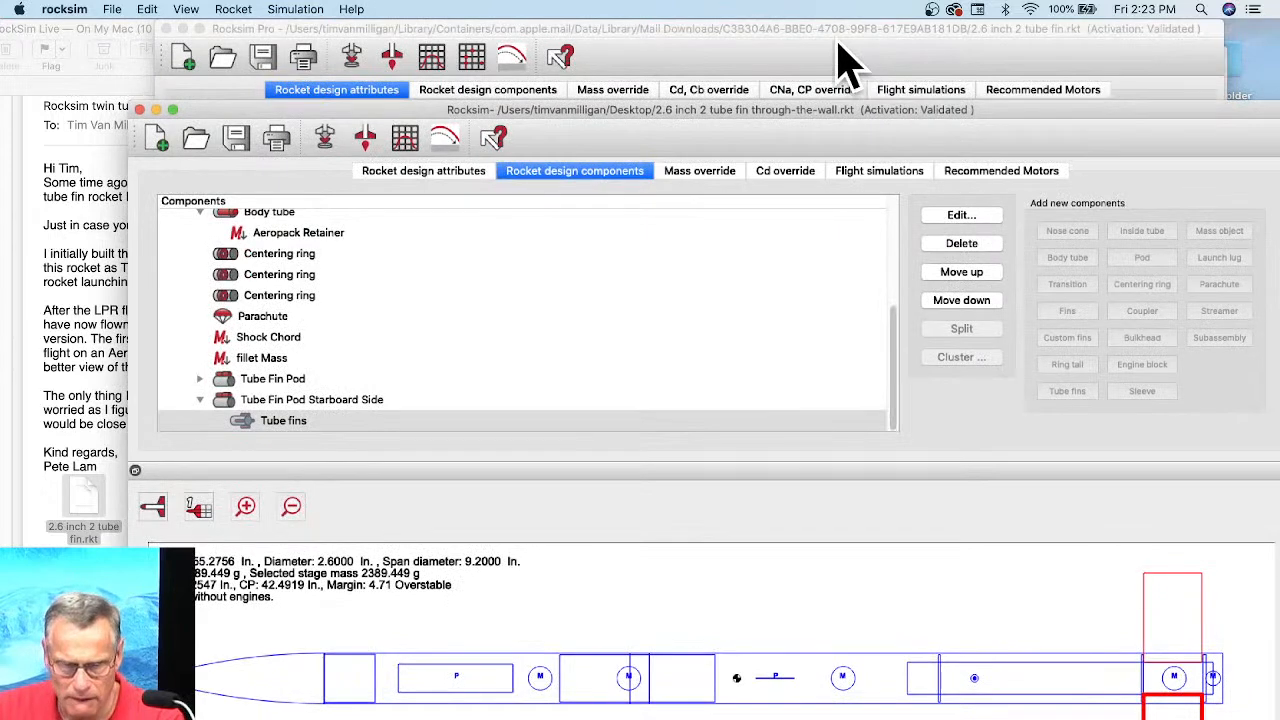
{"action": "left_click", "coordinate": [845, 55]}
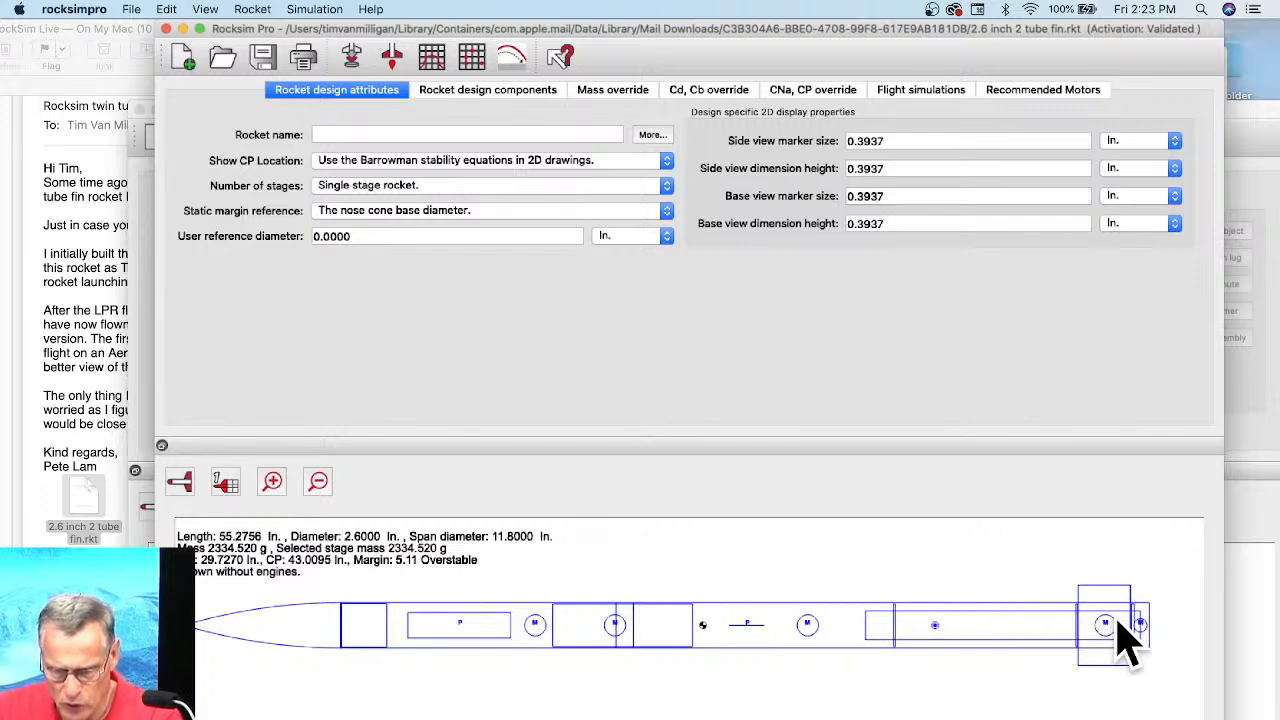
{"action": "left_click", "coordinate": [1251, 675]}
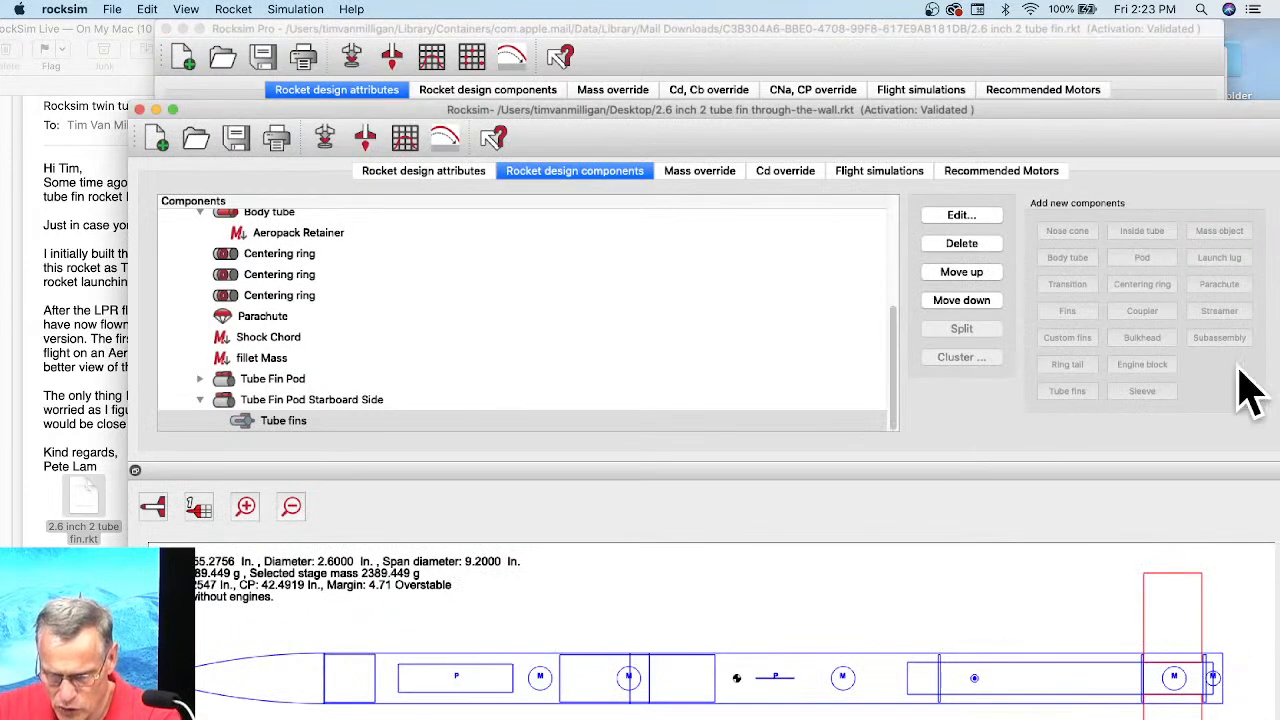
{"action": "left_click_drag", "start_coordinate": [1141, 104], "coordinate": [1086, 22]}
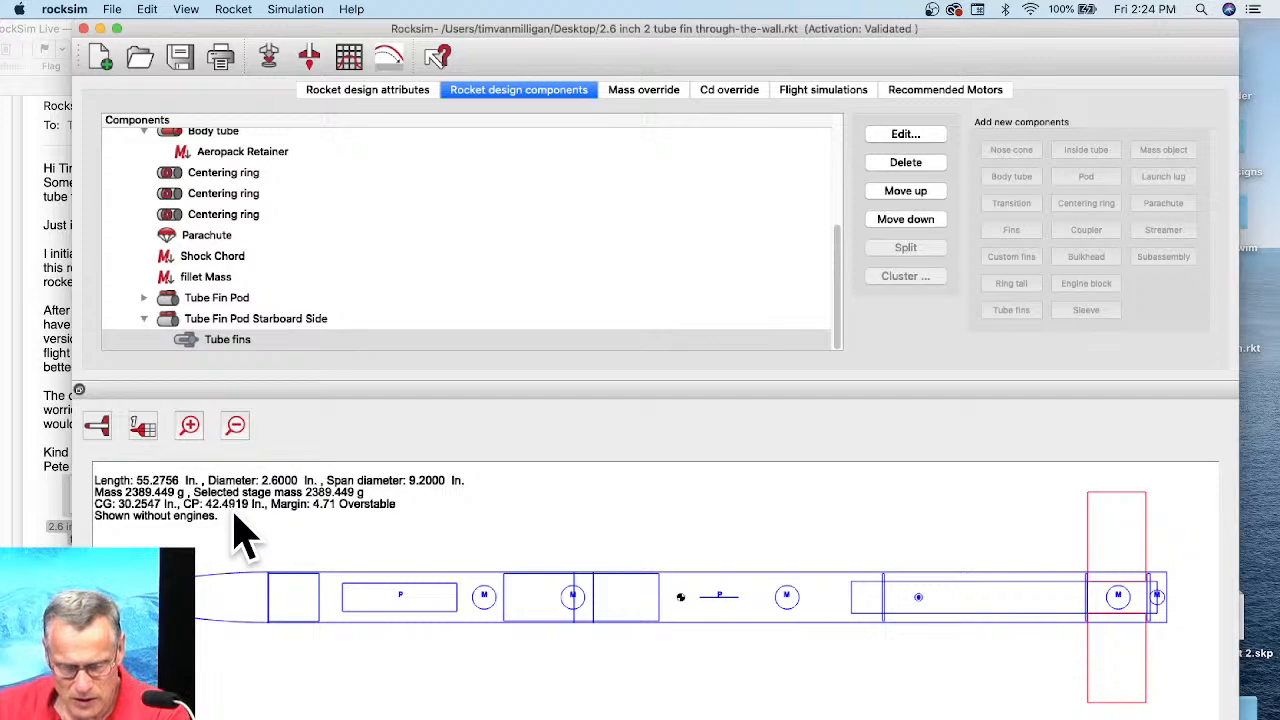
{"action": "left_click_drag", "start_coordinate": [392, 28], "coordinate": [468, 104]}
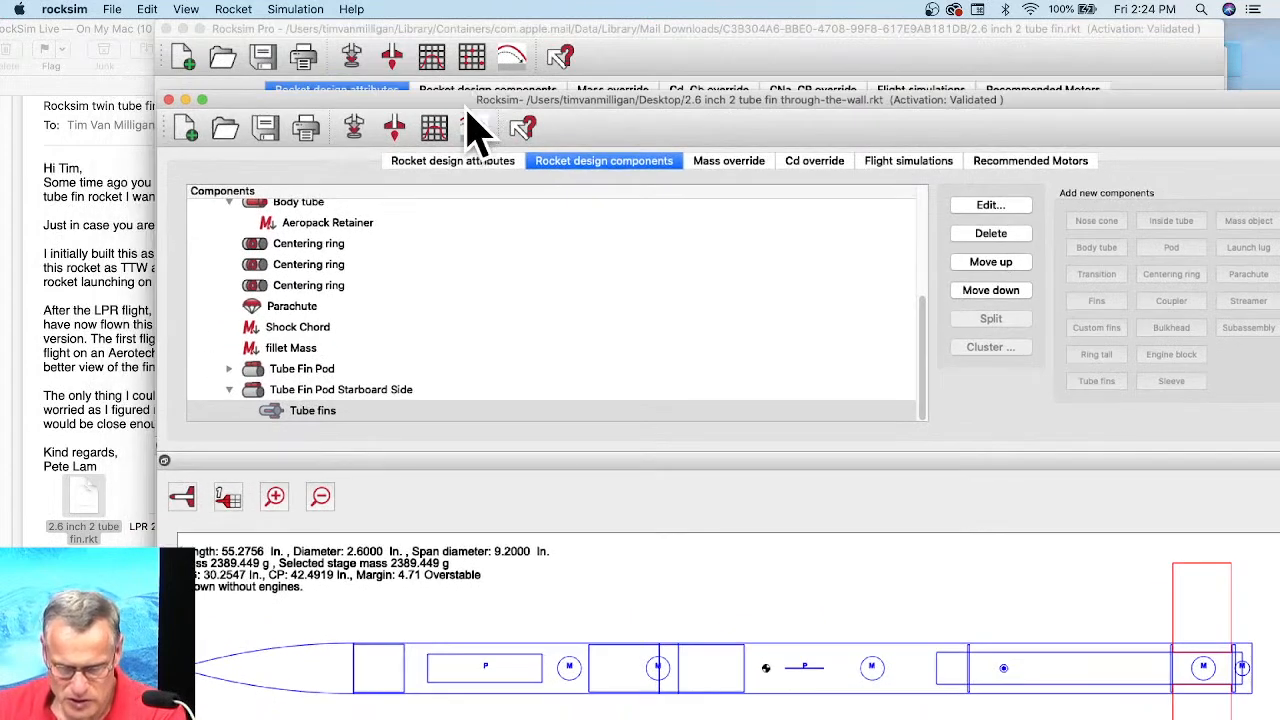
{"action": "left_click", "coordinate": [602, 28]}
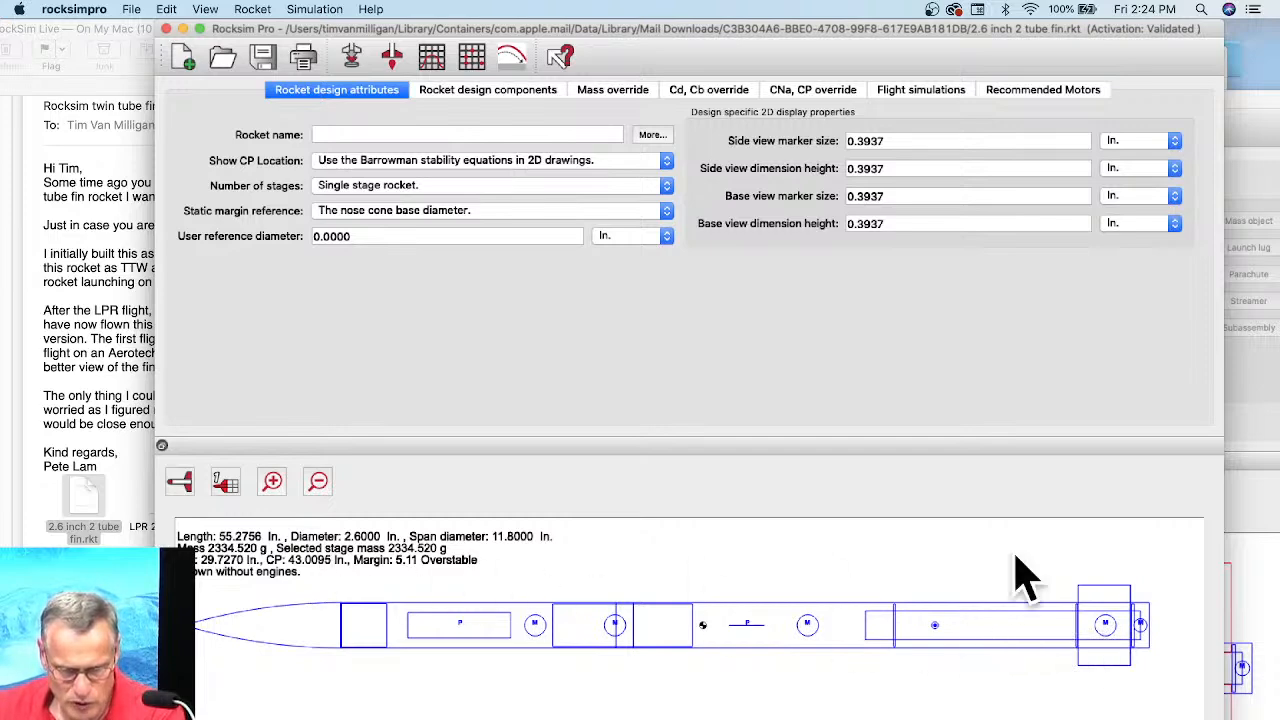
Bring the through-the-wall design to the front and move its window up until the full side view shows.
{"action": "left_click", "coordinate": [1255, 508]}
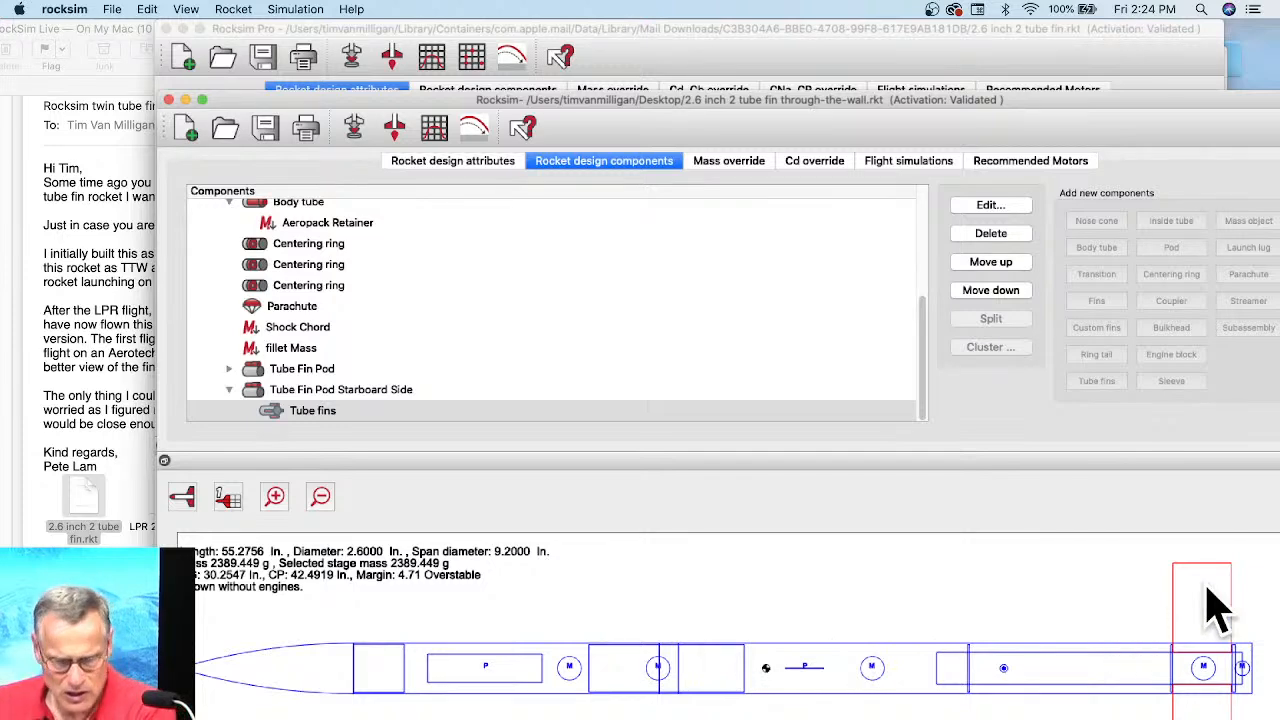
{"action": "left_click_drag", "start_coordinate": [1008, 112], "coordinate": [966, 97]}
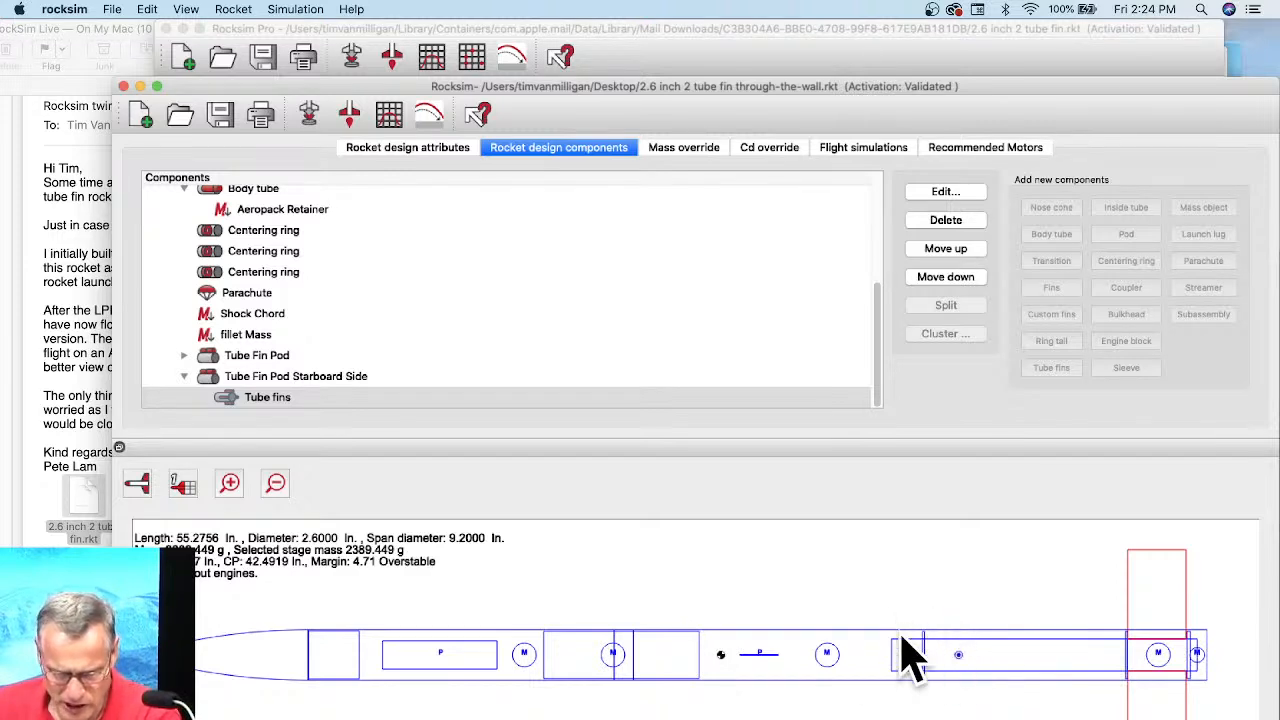
{"action": "left_click_drag", "start_coordinate": [810, 88], "coordinate": [808, 37]}
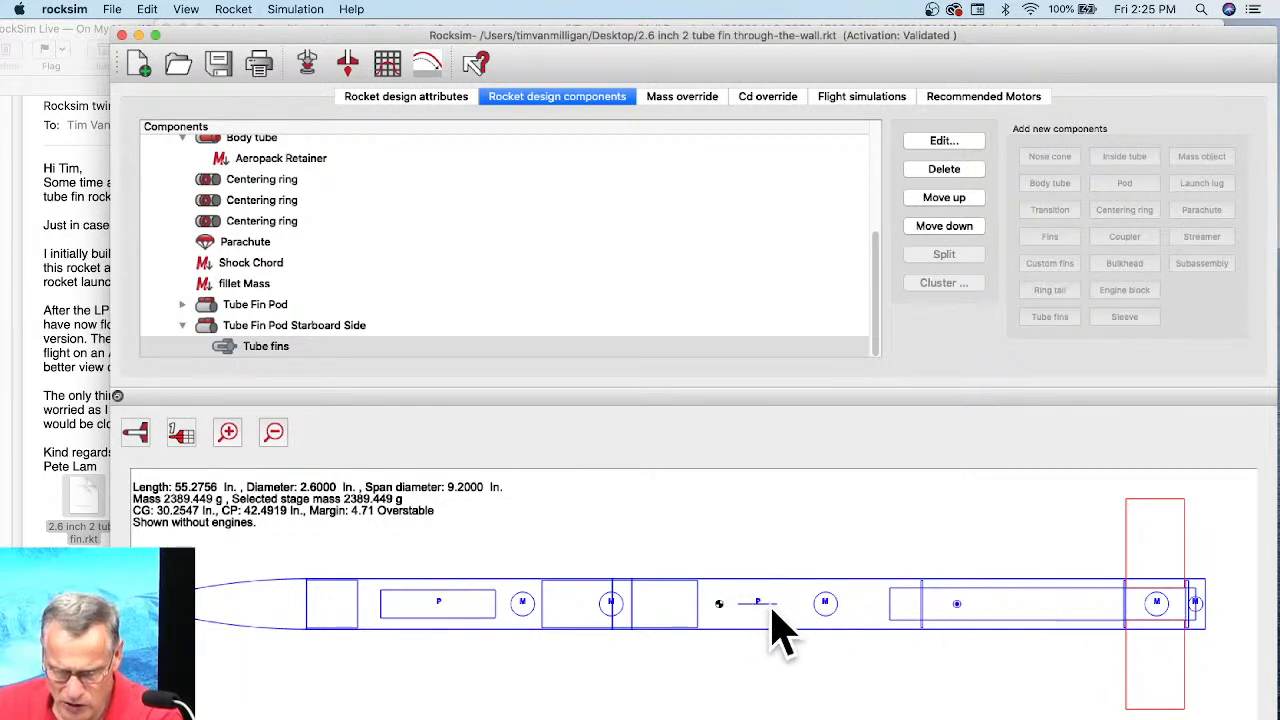
Load the I200W-P engine from flight simulation 12 into the through-the-wall design.
{"action": "left_click", "coordinate": [860, 100]}
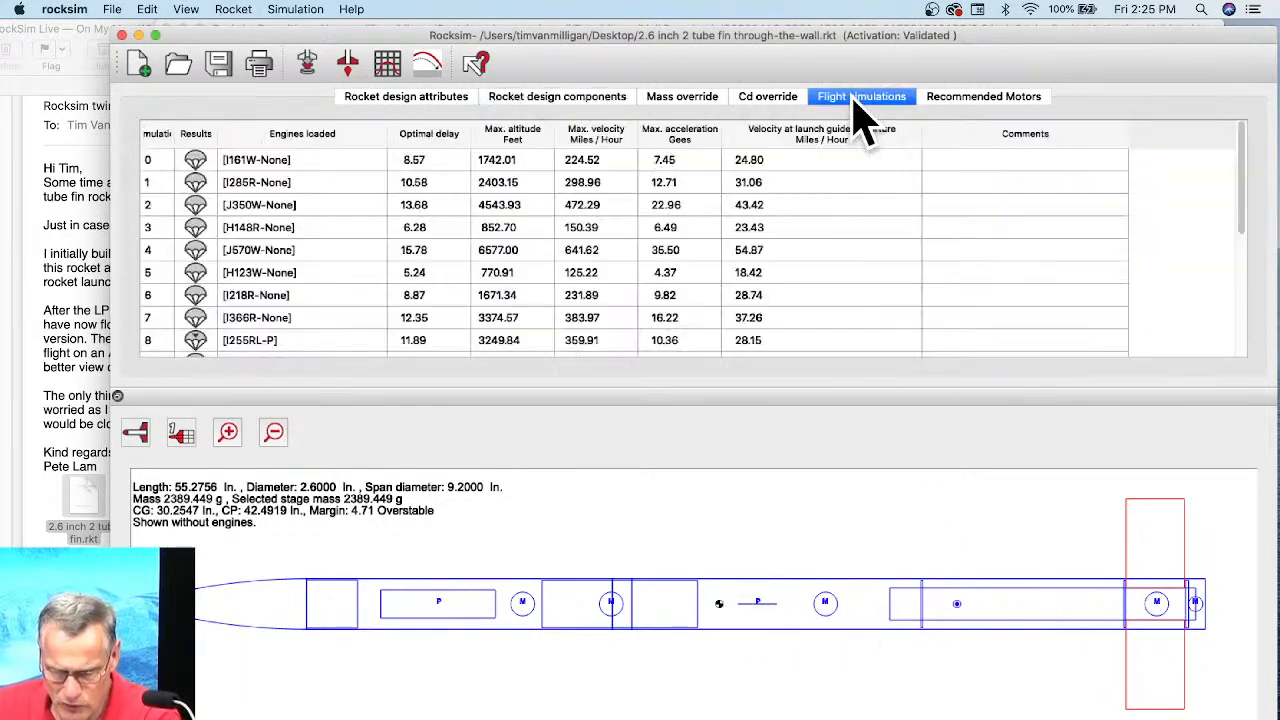
{"action": "scroll", "coordinate": [257, 337], "scroll_direction": "down", "scroll_amount": 10}
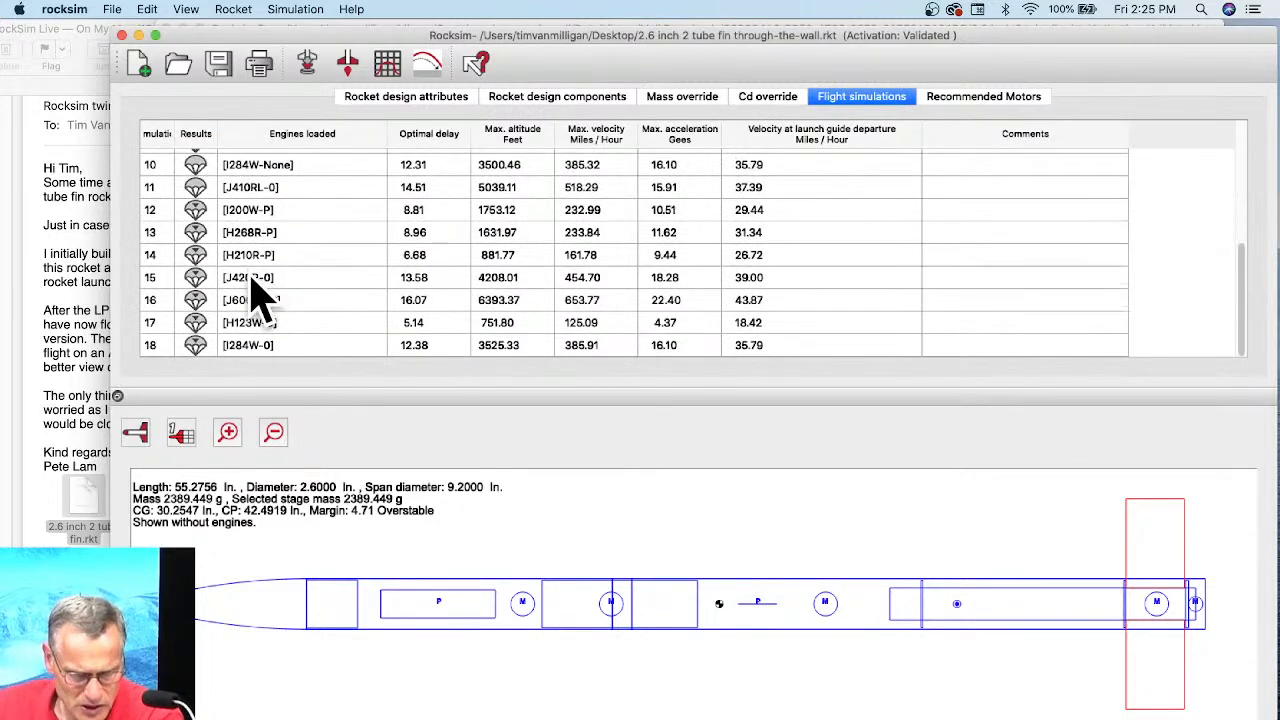
{"action": "left_click", "coordinate": [251, 222]}
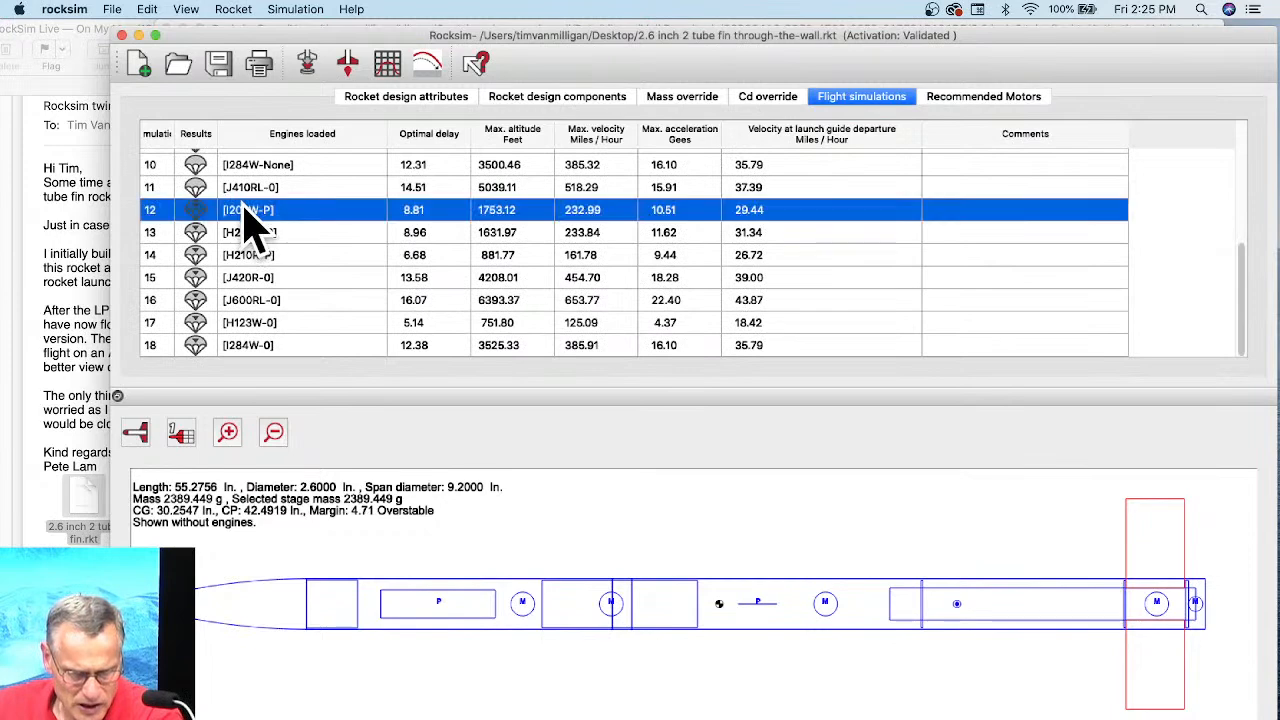
{"action": "right_click", "coordinate": [278, 216]}
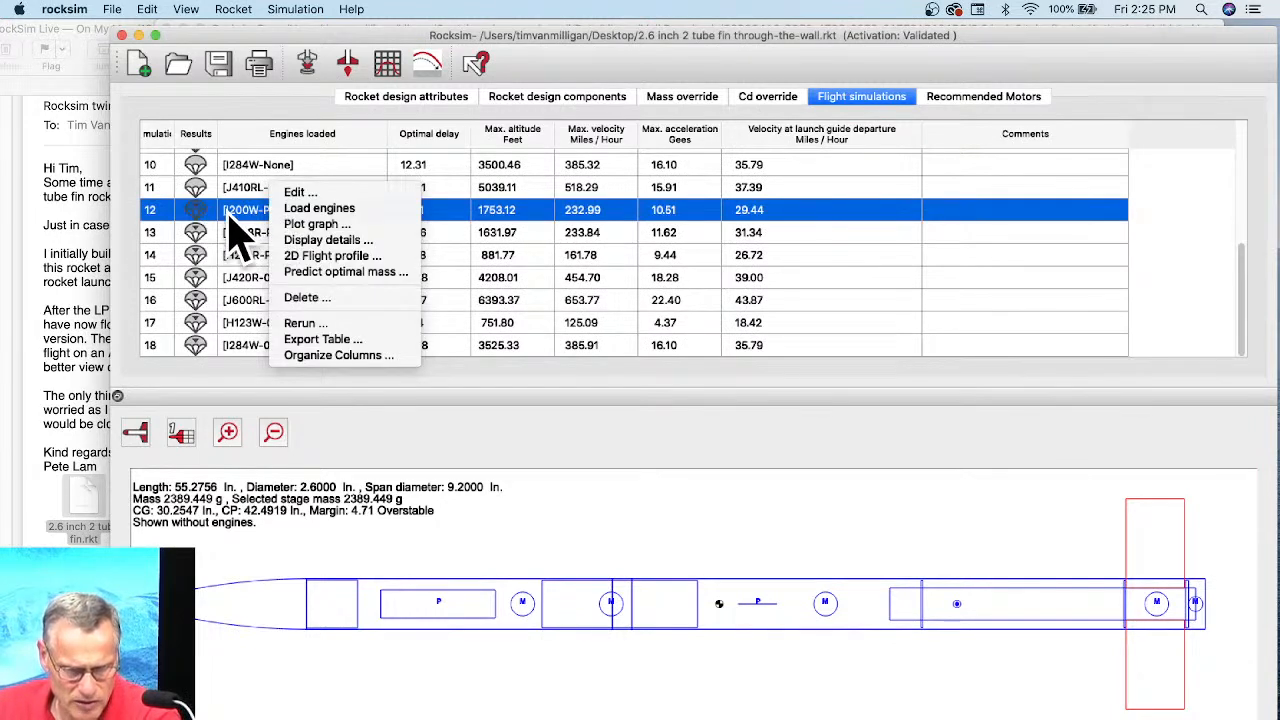
{"action": "left_click", "coordinate": [317, 209]}
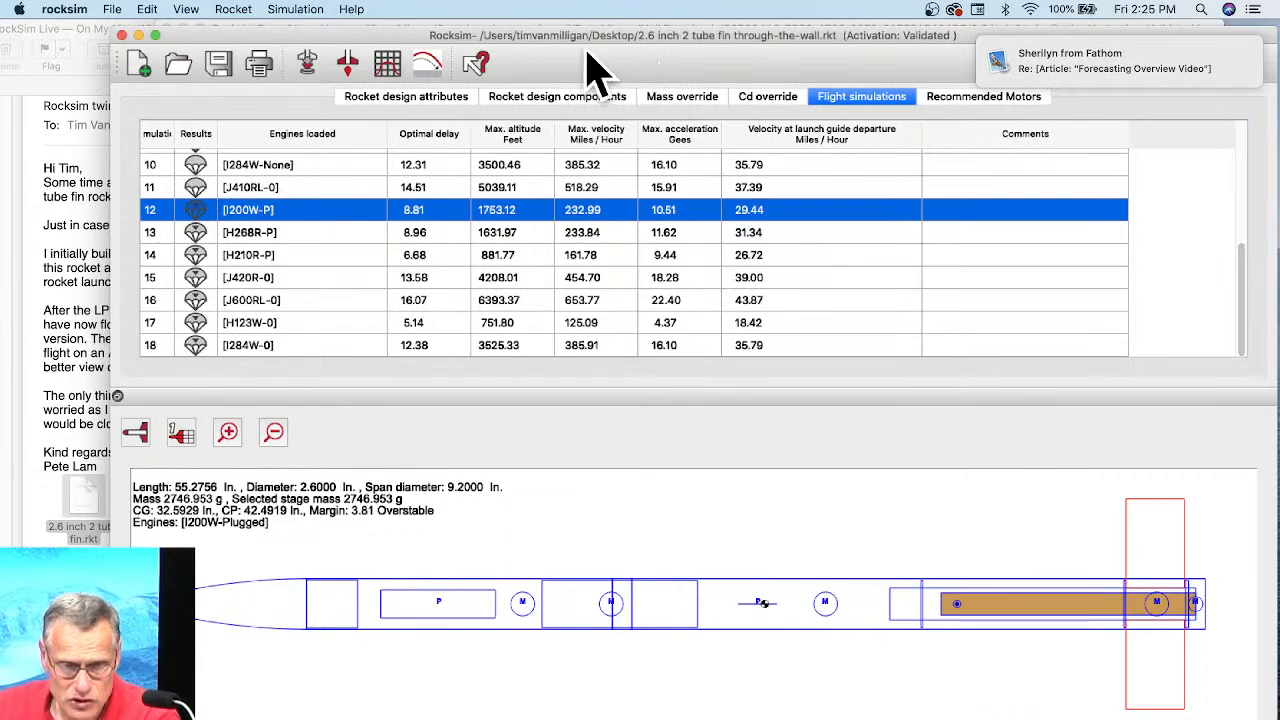
Switch to Mail and examine the twin tube fin rocket's launch photo in the customer's message.
{"action": "left_click", "coordinate": [60, 325]}
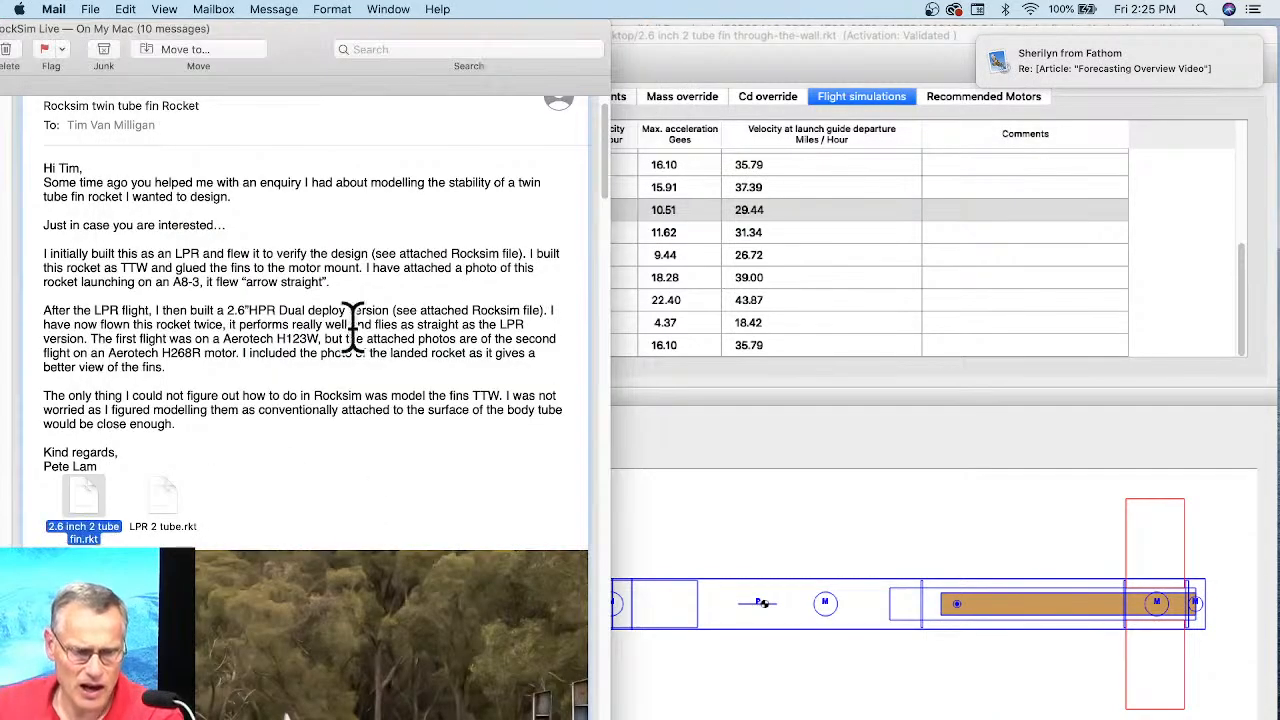
{"action": "scroll", "coordinate": [320, 280], "scroll_direction": "down", "scroll_amount": 10}
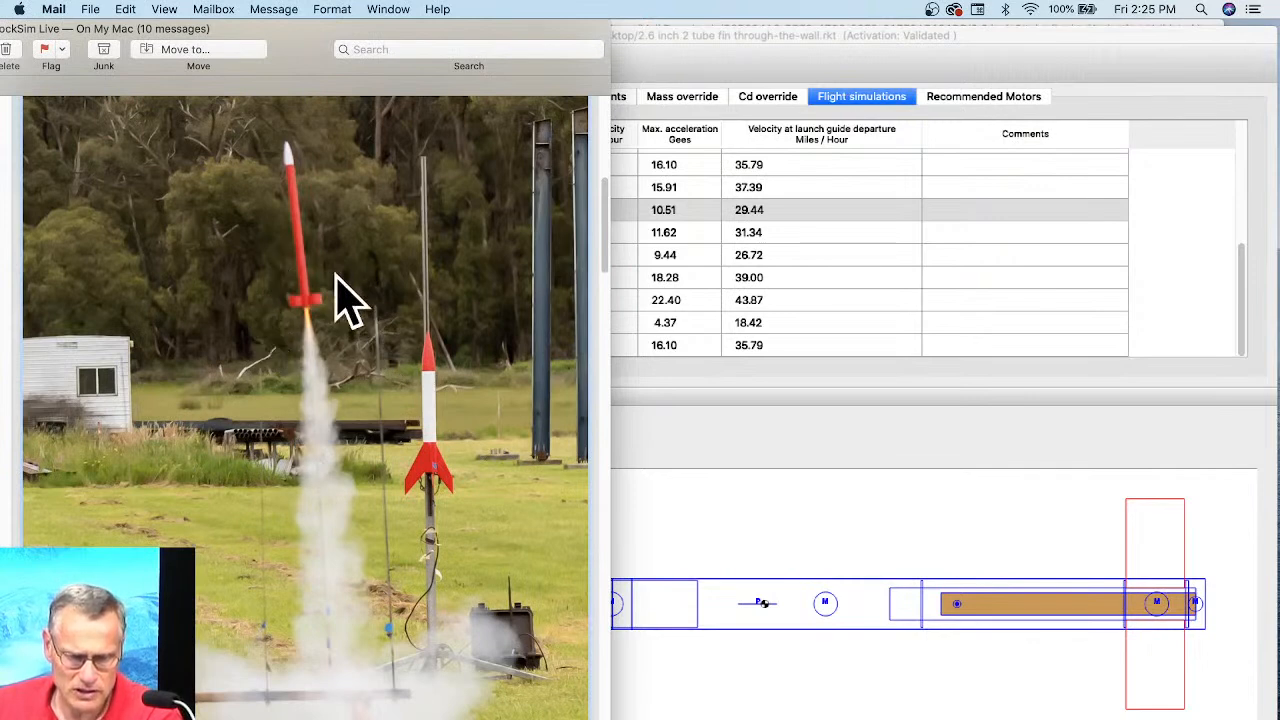
{"action": "scroll", "coordinate": [330, 400], "scroll_direction": "down", "scroll_amount": 1}
{"action": "scroll", "coordinate": [338, 410], "scroll_direction": "up", "scroll_amount": 2}
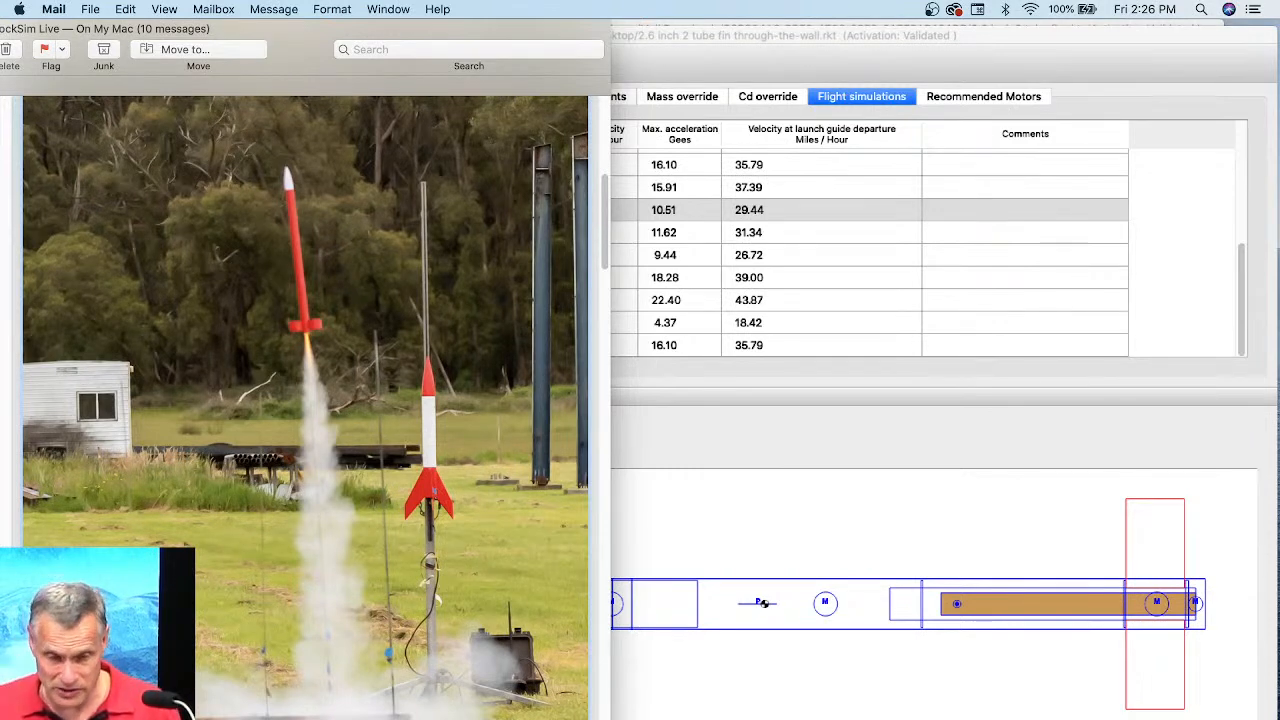
Switch back to RockSim and open Estes_Alpha_individual.rkt from the Estes Designs folder inside RockSim Designs.
{"action": "left_click", "coordinate": [645, 40]}
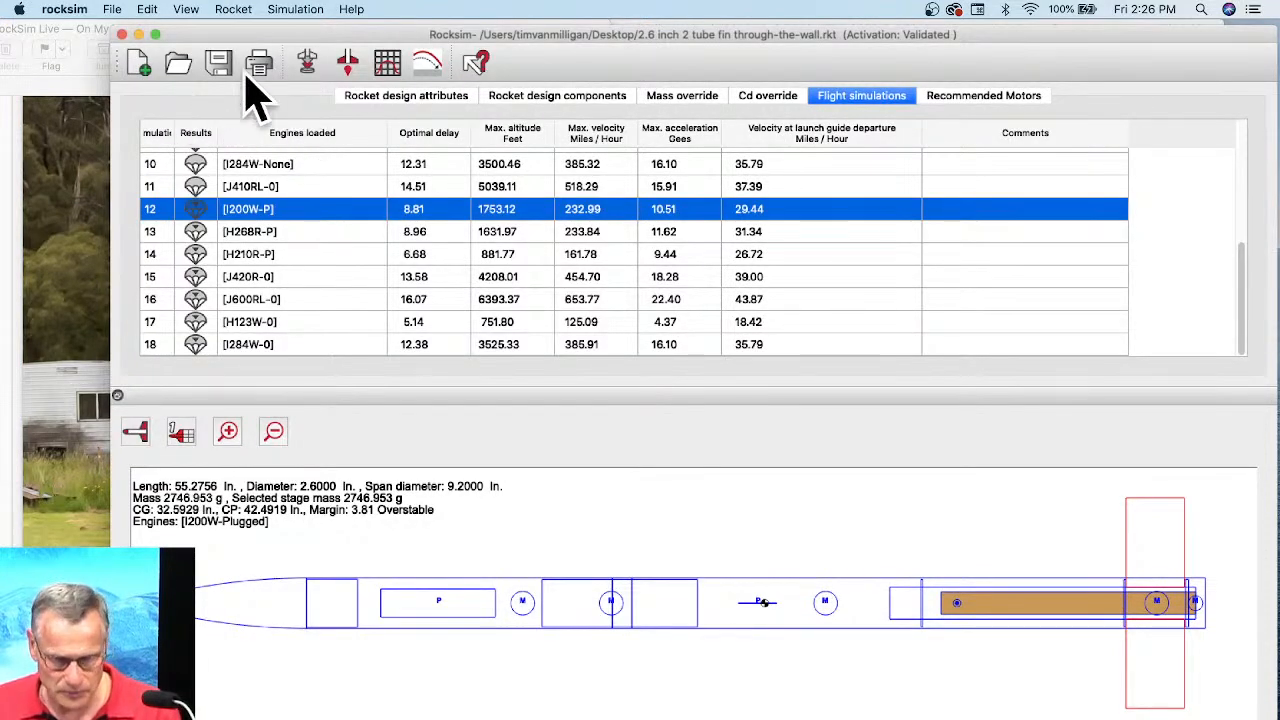
{"action": "left_click", "coordinate": [116, 8]}
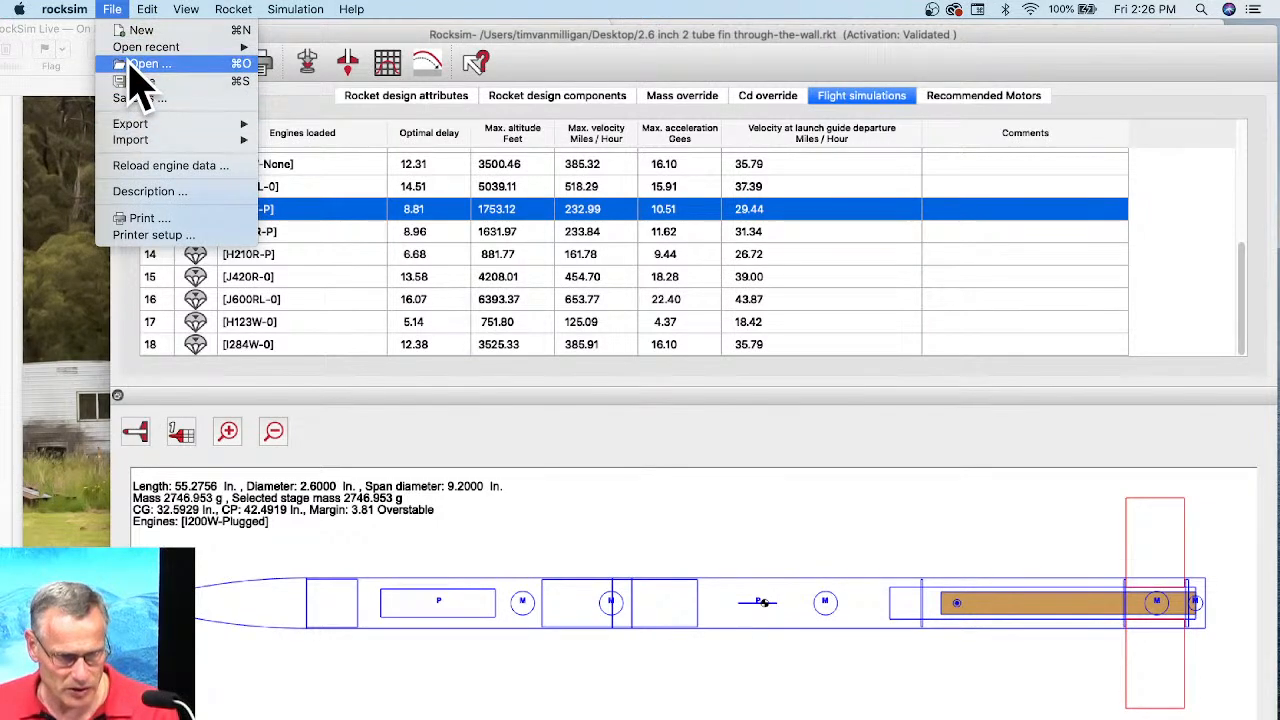
{"action": "left_click", "coordinate": [132, 65]}
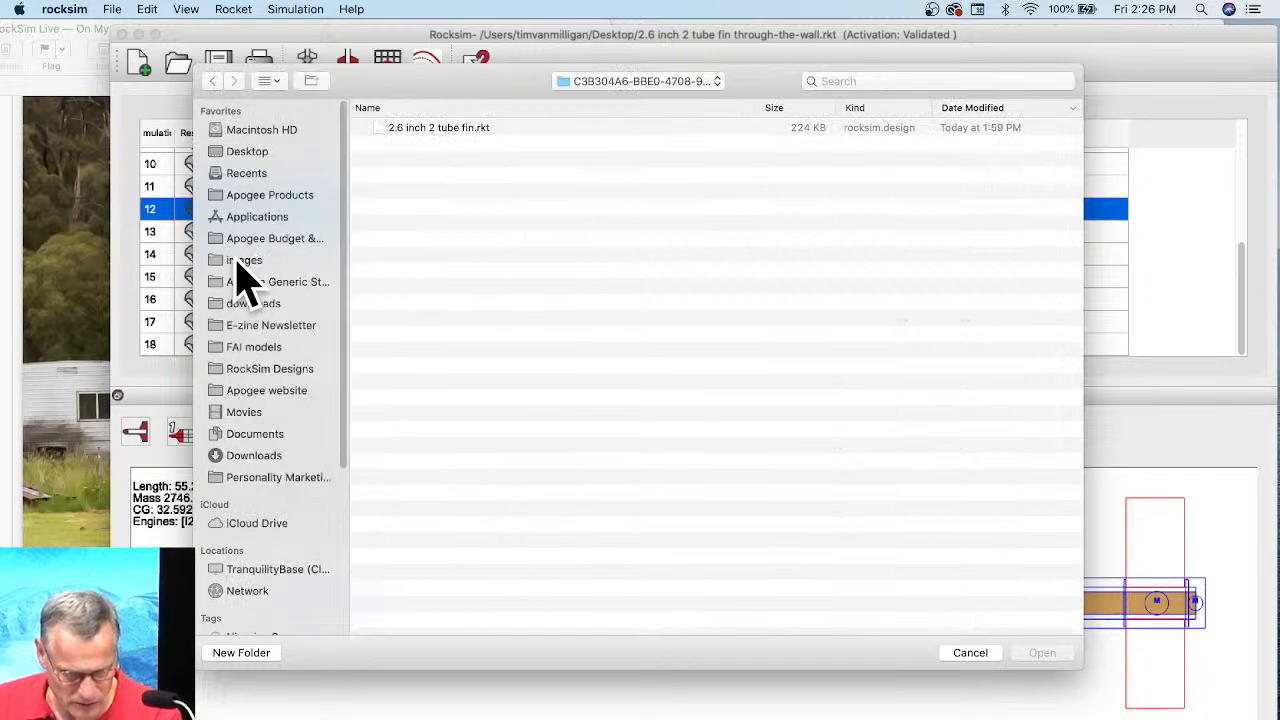
{"action": "left_click", "coordinate": [257, 370]}
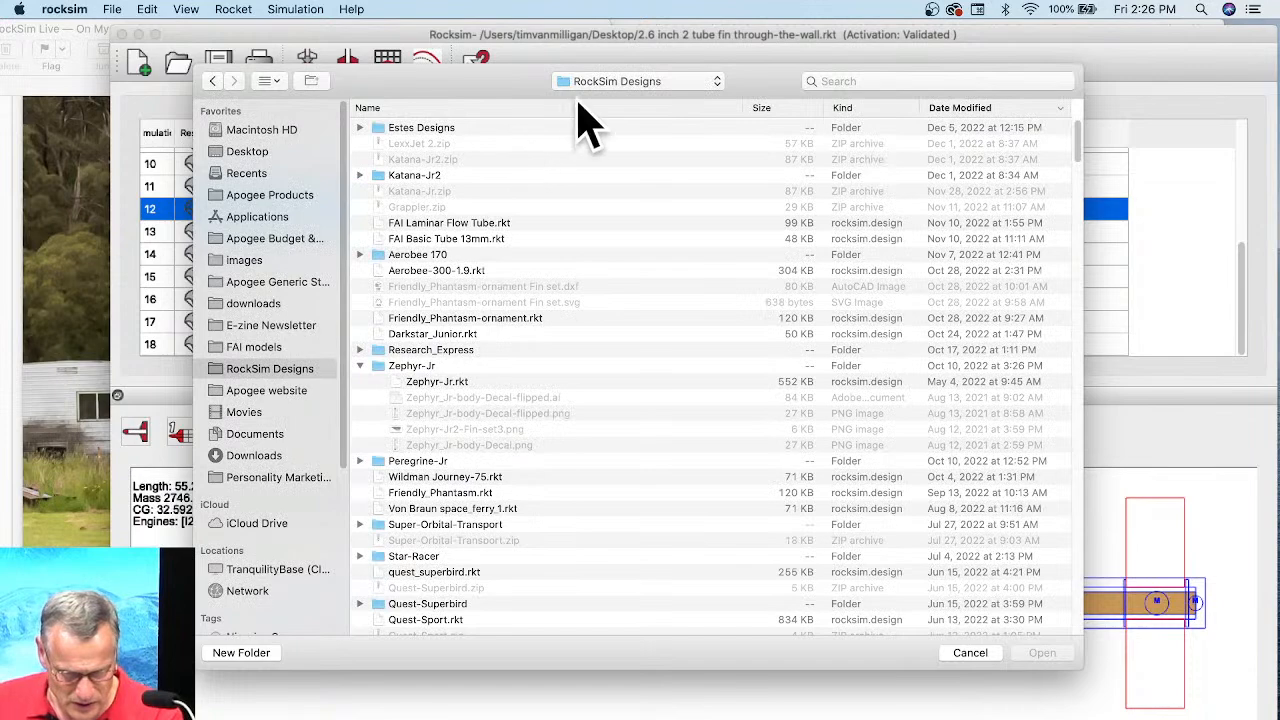
{"action": "left_click", "coordinate": [440, 133]}
{"action": "double_click", "coordinate": [438, 133]}
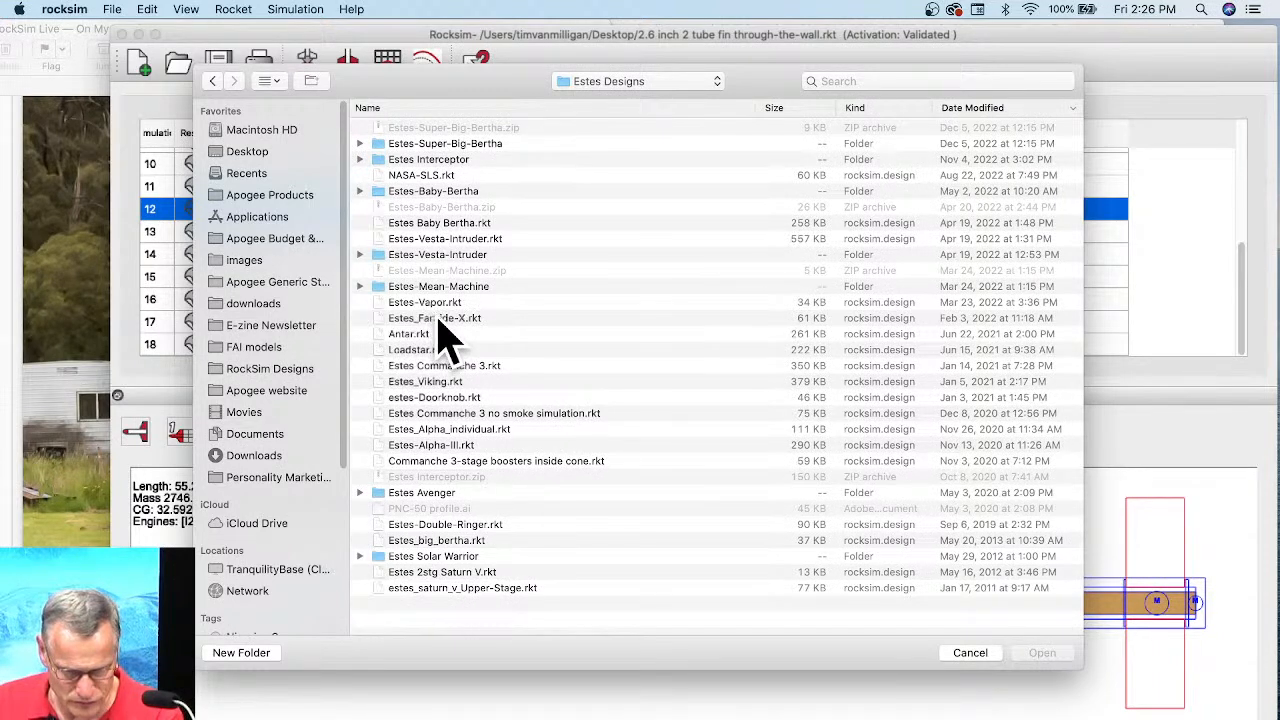
{"action": "left_click", "coordinate": [428, 432]}
{"action": "left_click", "coordinate": [1045, 655]}
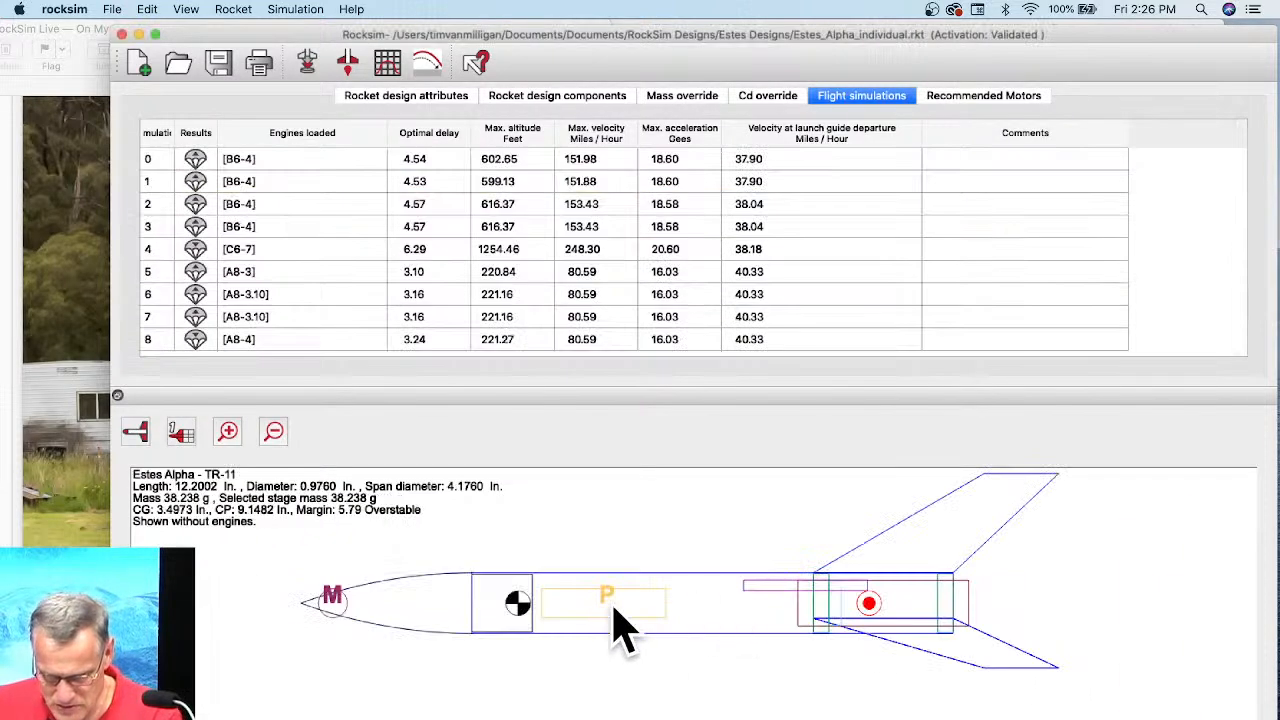
{"action": "left_click", "coordinate": [250, 254]}
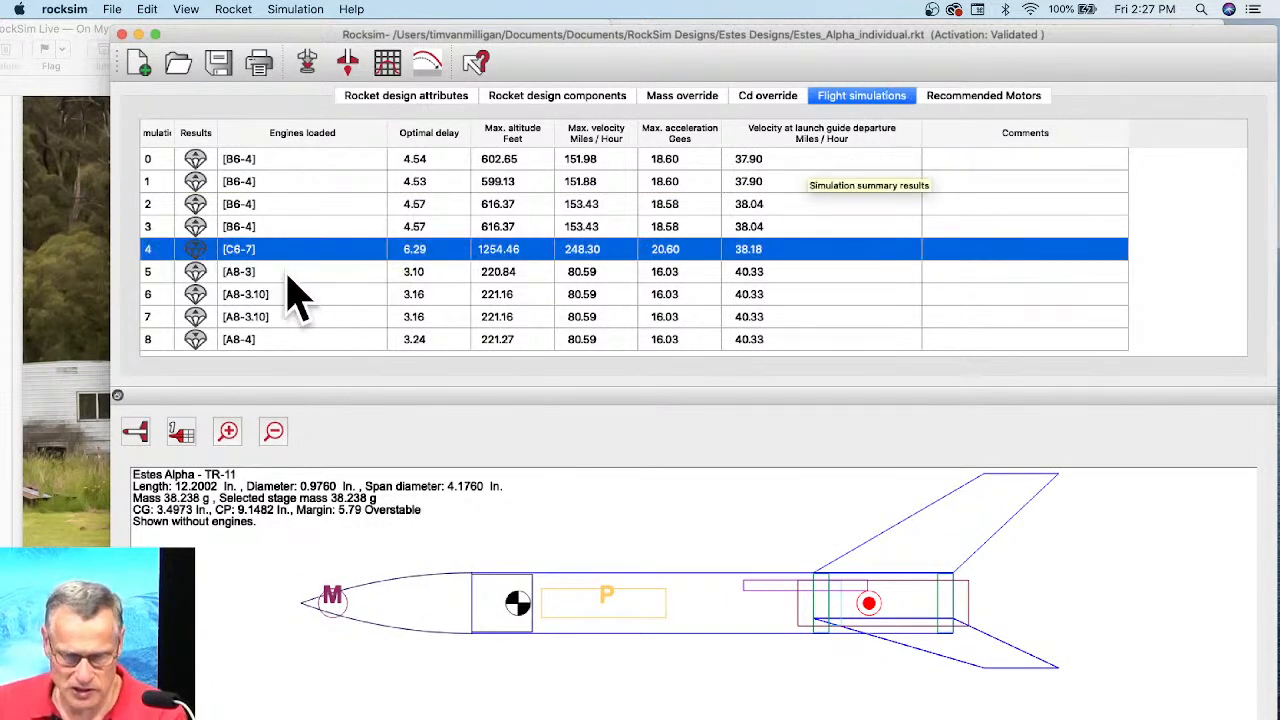
{"action": "right_click", "coordinate": [272, 251]}
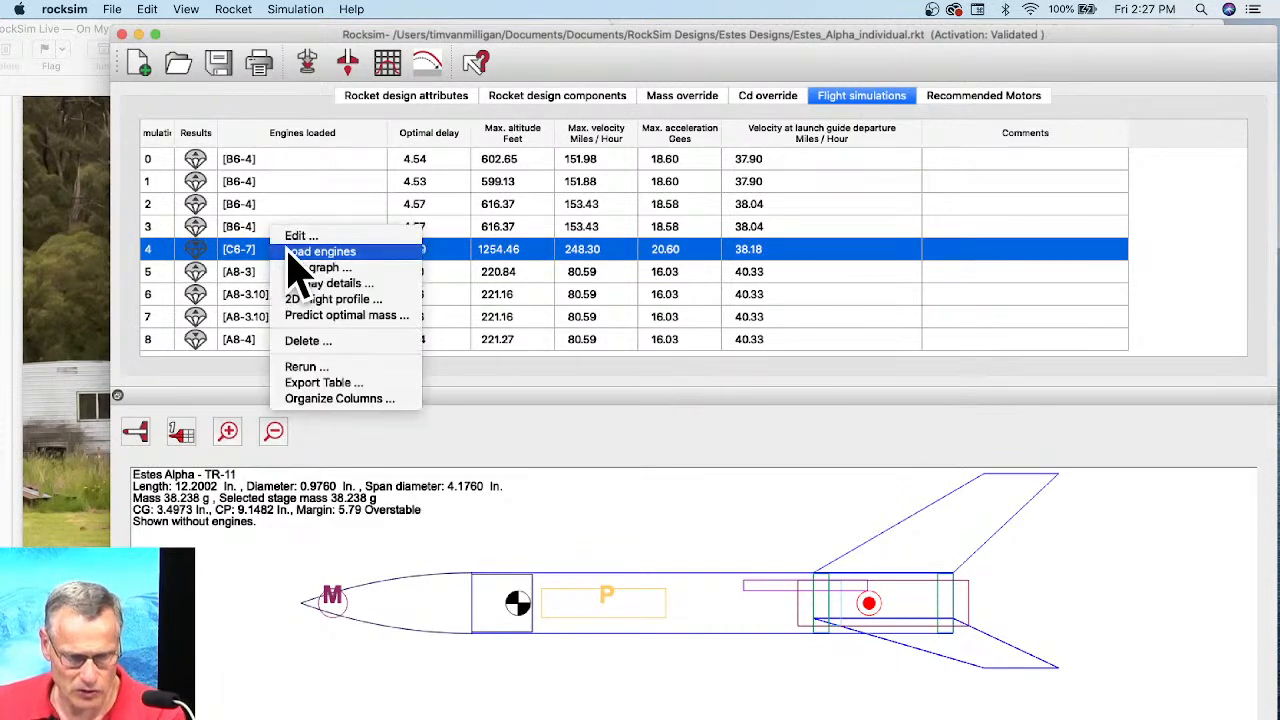
{"action": "left_click", "coordinate": [559, 452]}
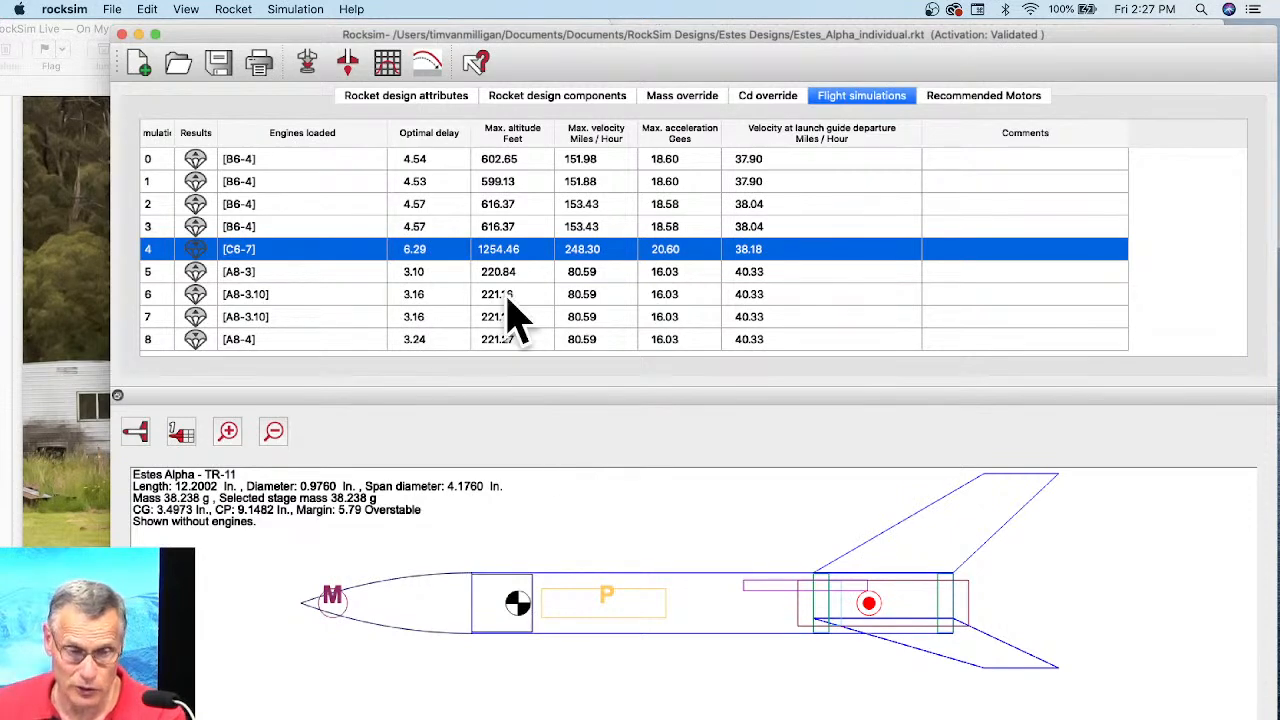
Start choosing an engine for a new simulation, listing all manufacturers but only engines that match the mount diameter.
{"action": "left_click", "coordinate": [308, 70]}
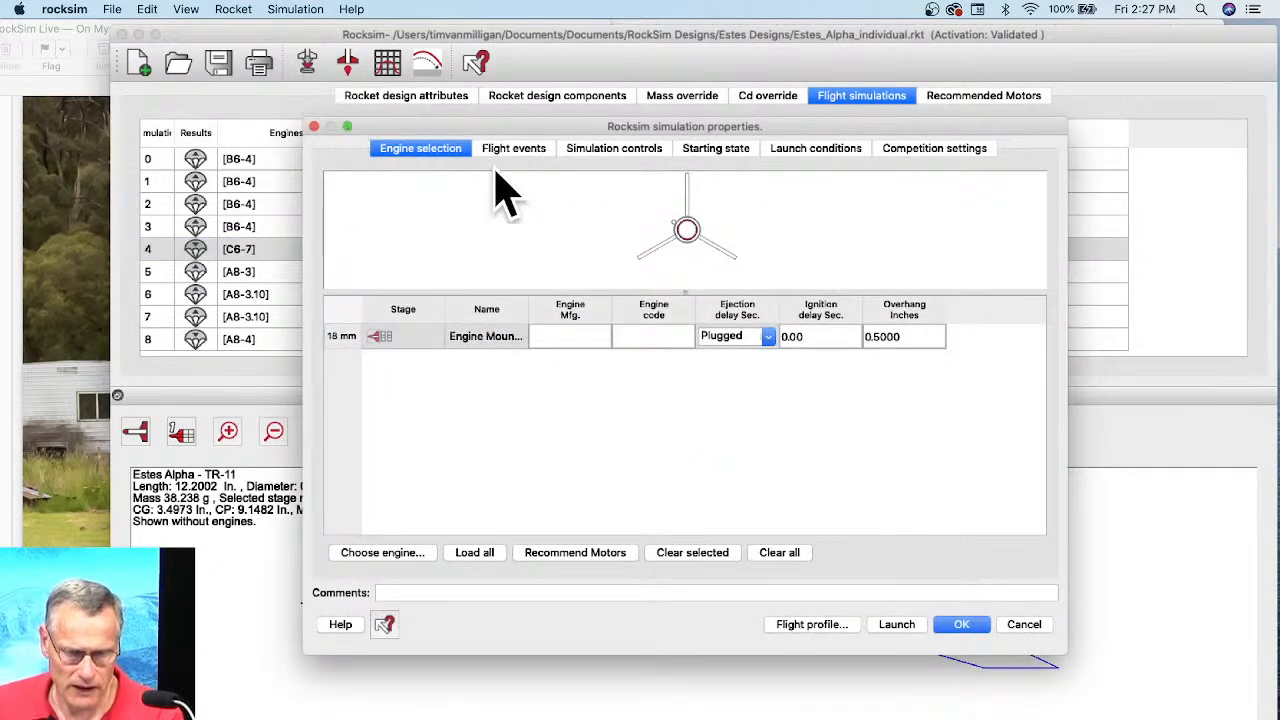
{"action": "left_click", "coordinate": [385, 556]}
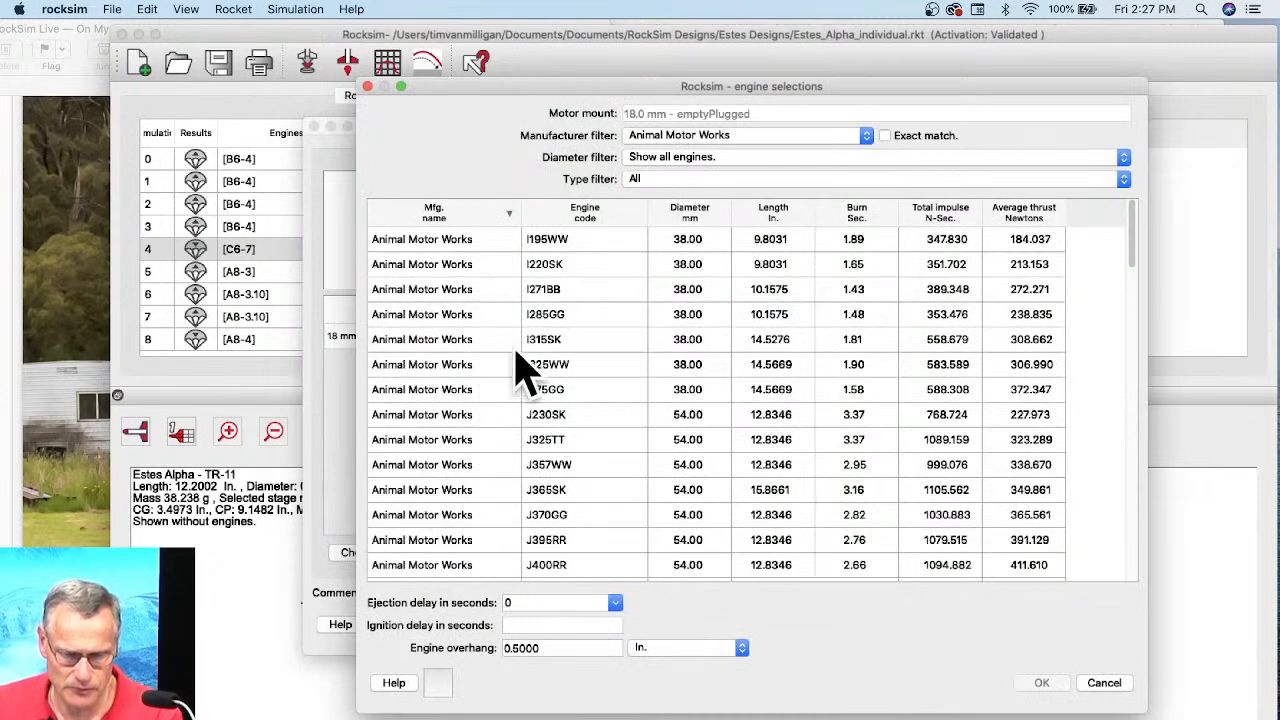
{"action": "left_click", "coordinate": [720, 138]}
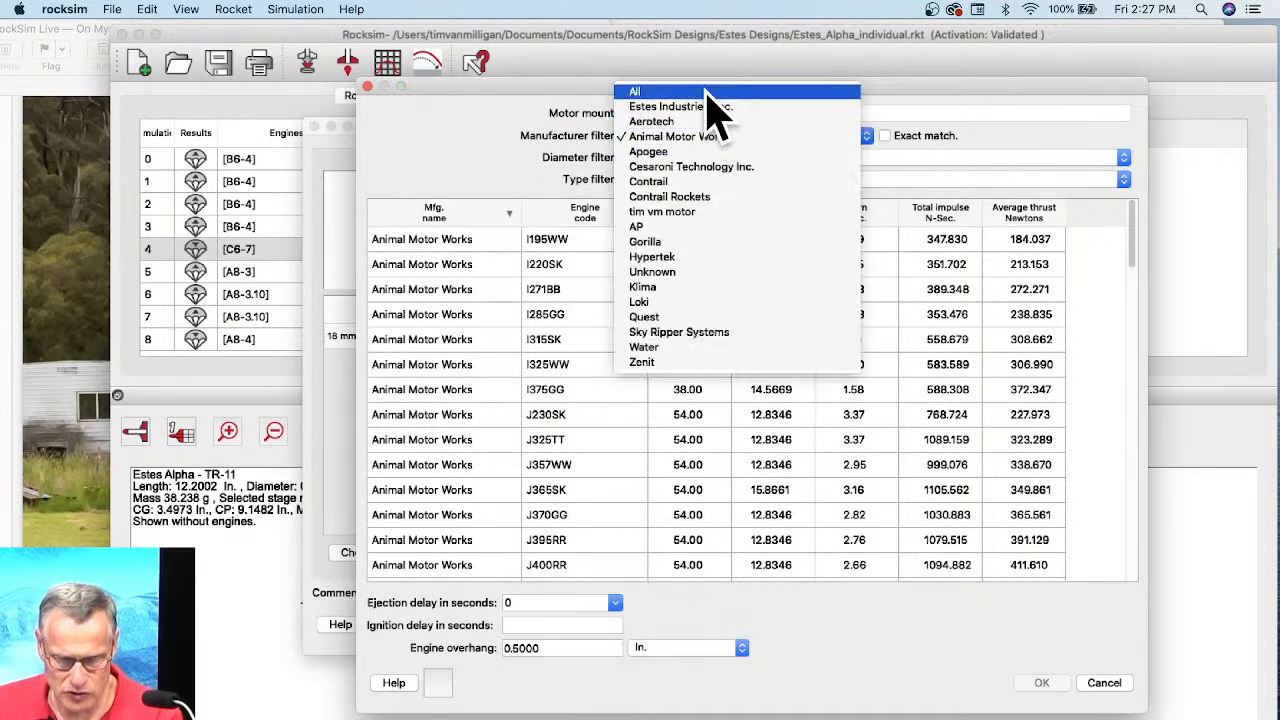
{"action": "left_click", "coordinate": [707, 93]}
{"action": "left_click", "coordinate": [674, 160]}
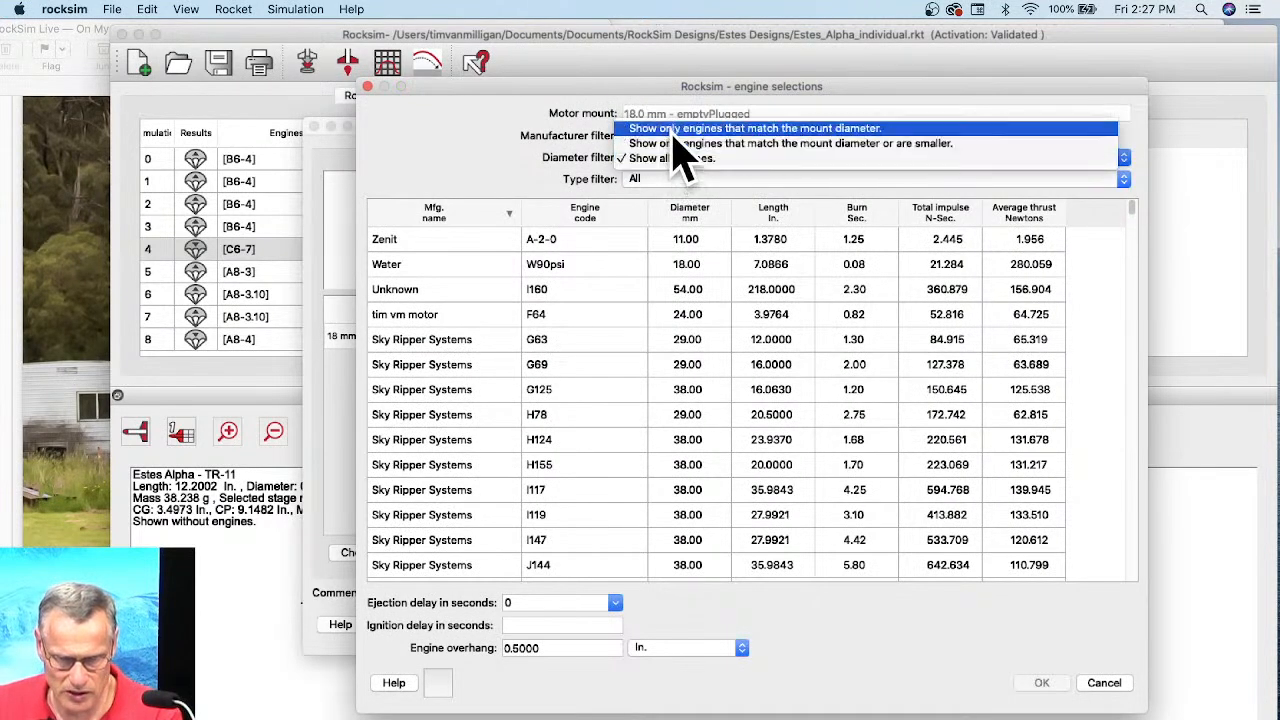
{"action": "left_click", "coordinate": [676, 129]}
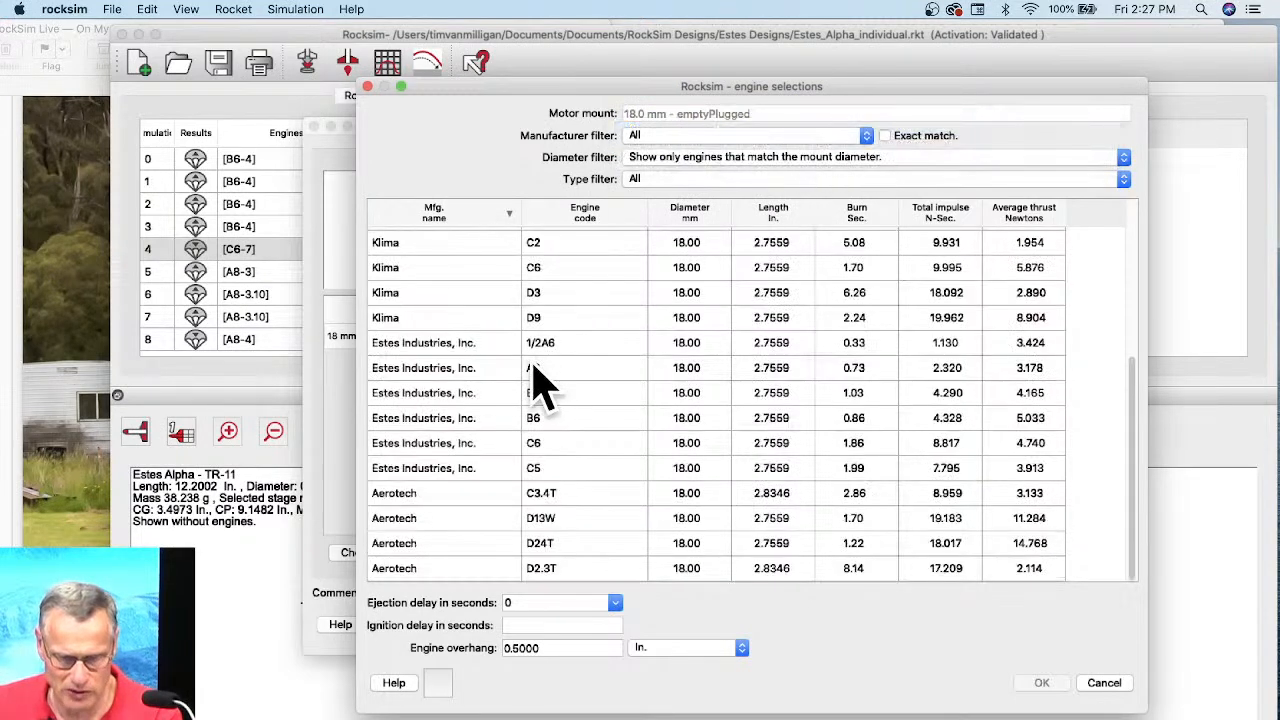
Load the Estes C6 engine with a 7-second ejection delay, check the launch conditions and launch the simulation.
{"action": "left_click", "coordinate": [533, 443]}
{"action": "left_click", "coordinate": [612, 604]}
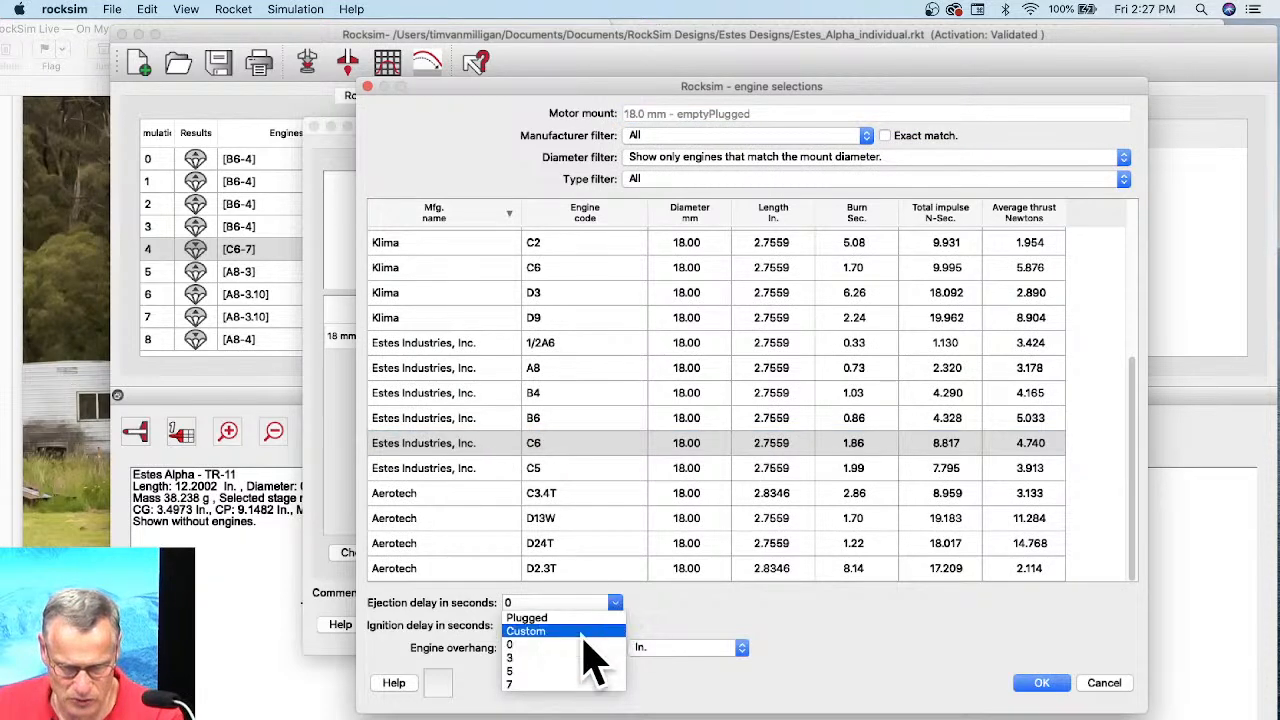
{"action": "left_click", "coordinate": [568, 684]}
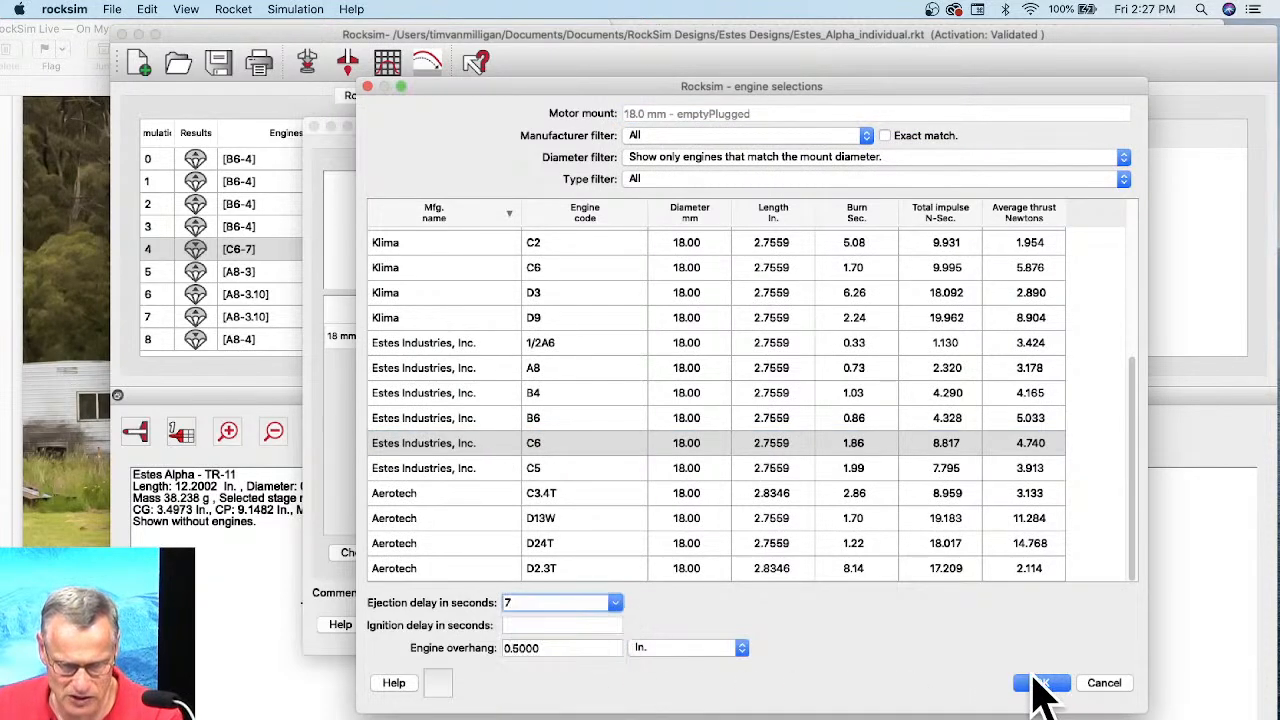
{"action": "left_click", "coordinate": [1045, 683]}
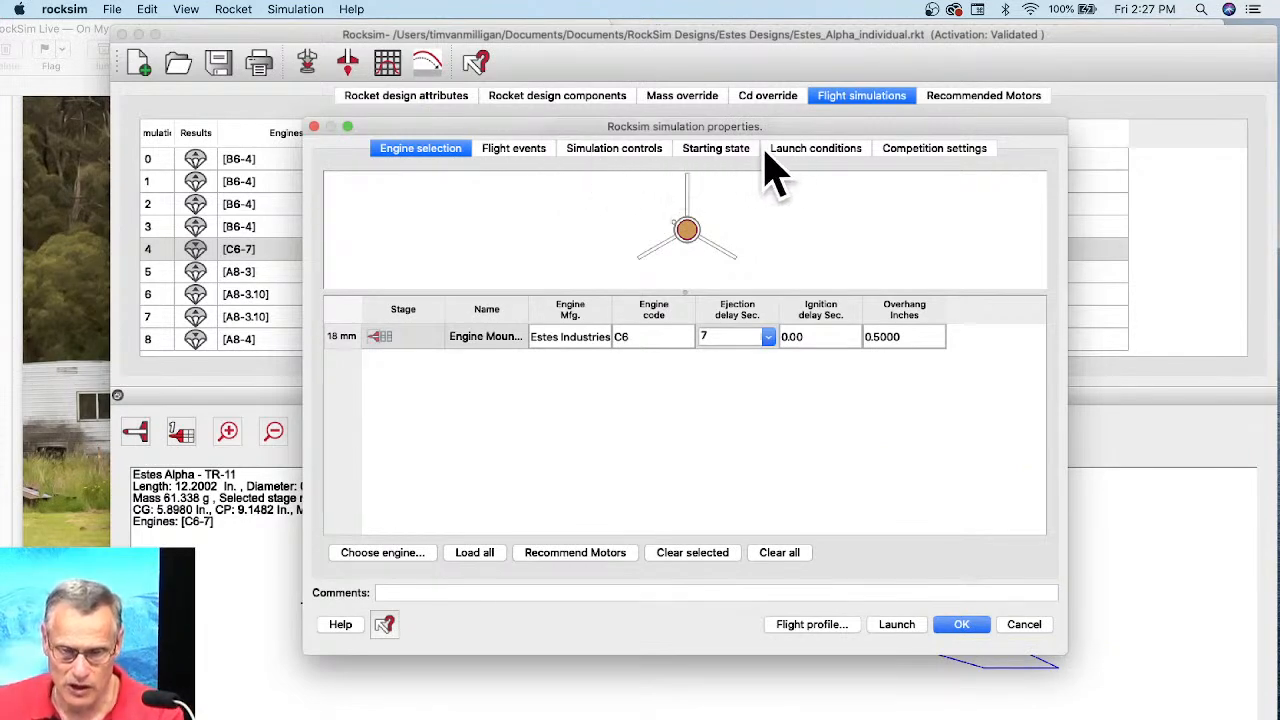
{"action": "left_click", "coordinate": [815, 160]}
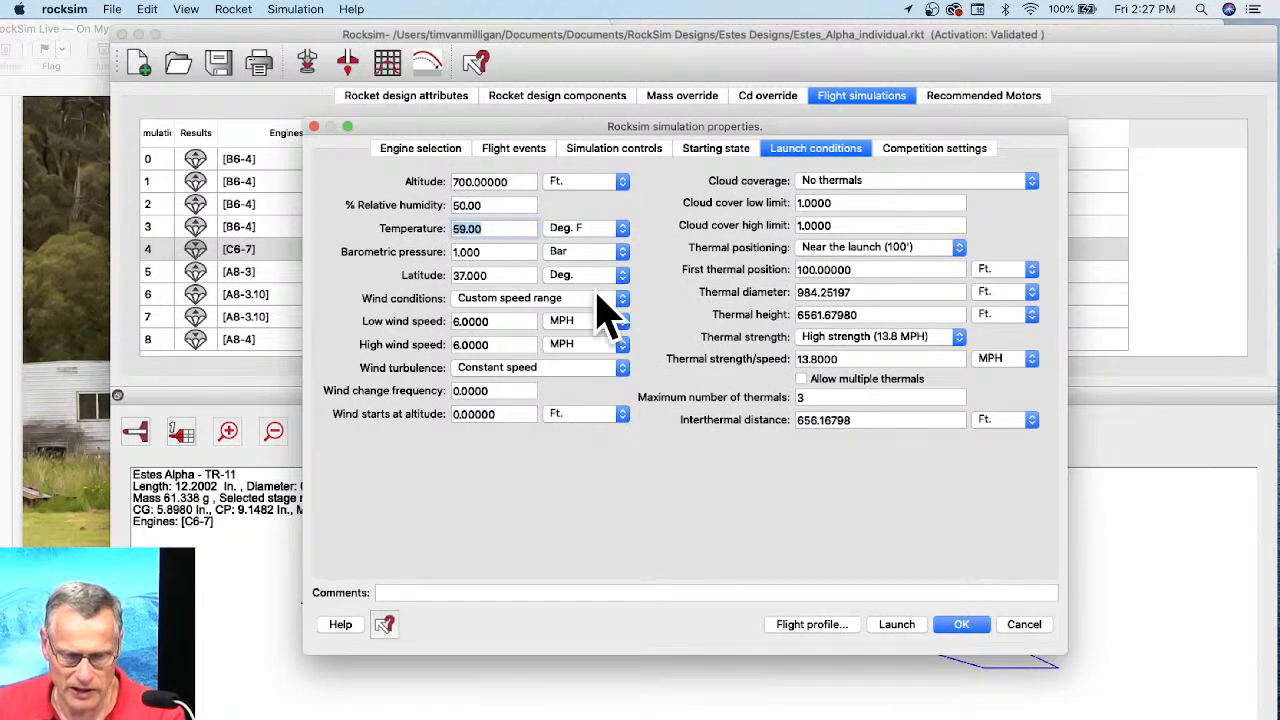
{"action": "left_click", "coordinate": [900, 626]}
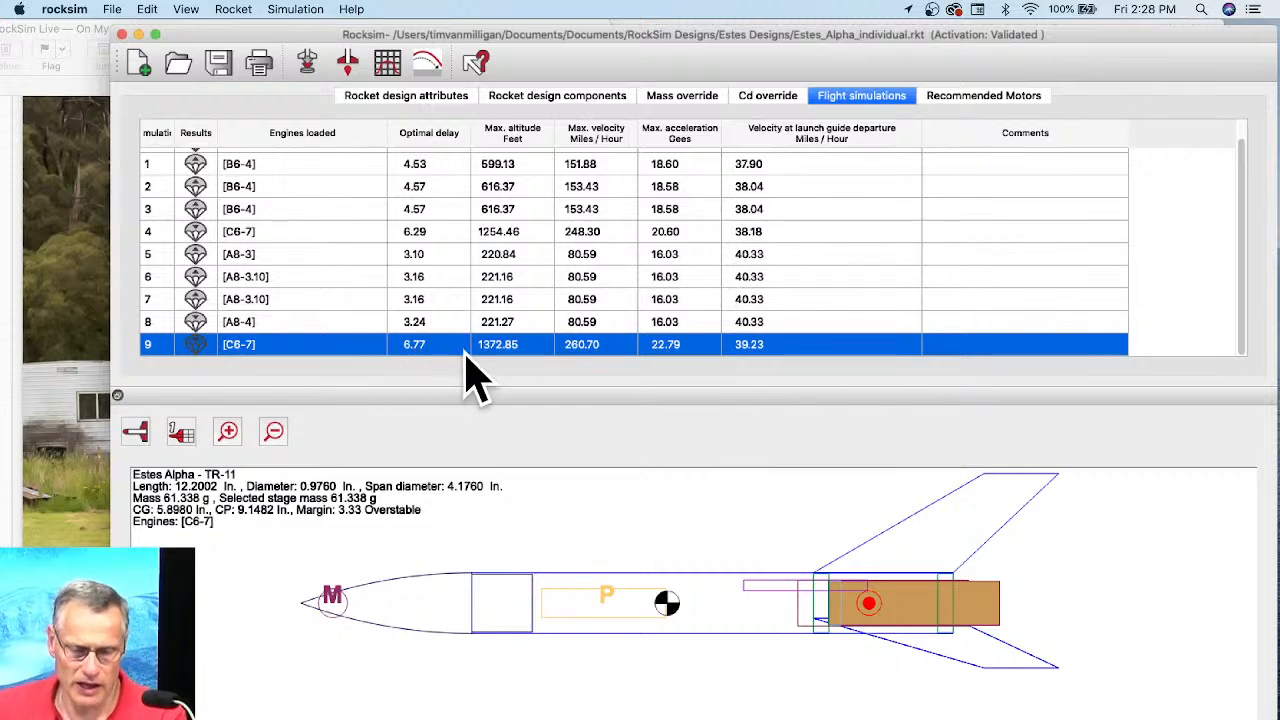
Raise the temperature in the launch conditions and launch another C6-7 simulation of the Estes Alpha.
{"action": "left_click", "coordinate": [309, 62]}
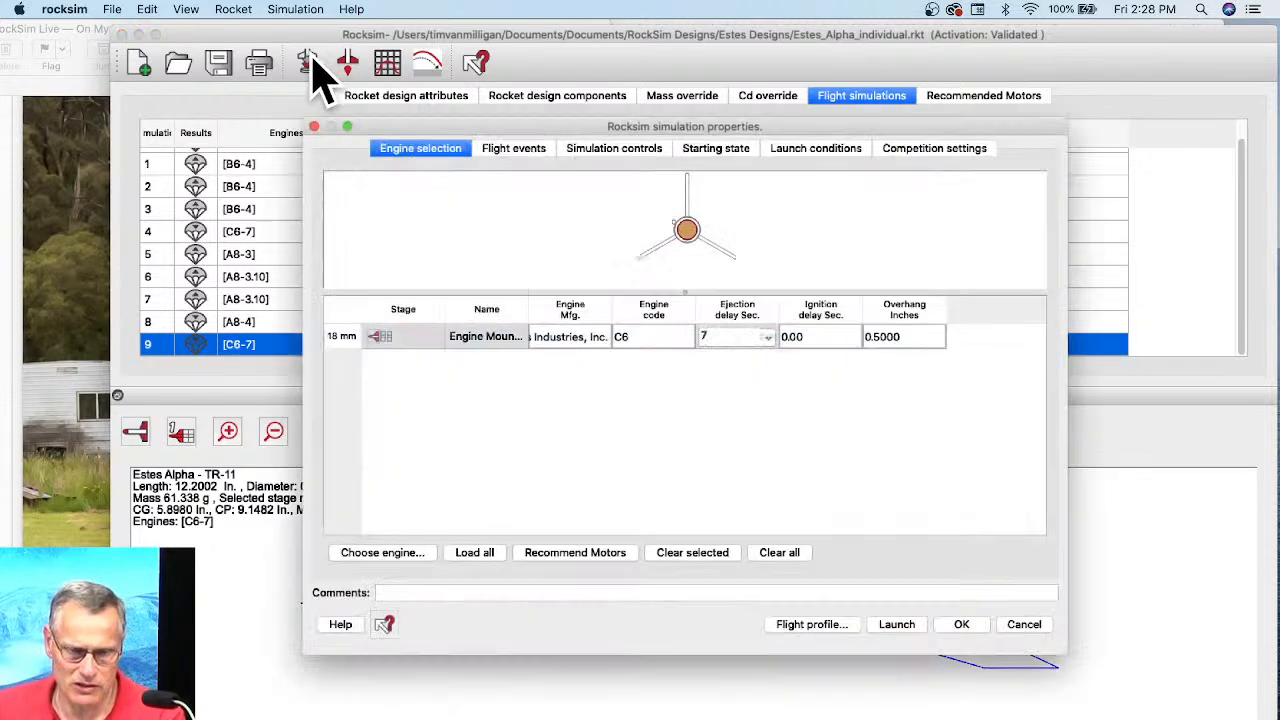
{"action": "left_click", "coordinate": [815, 160]}
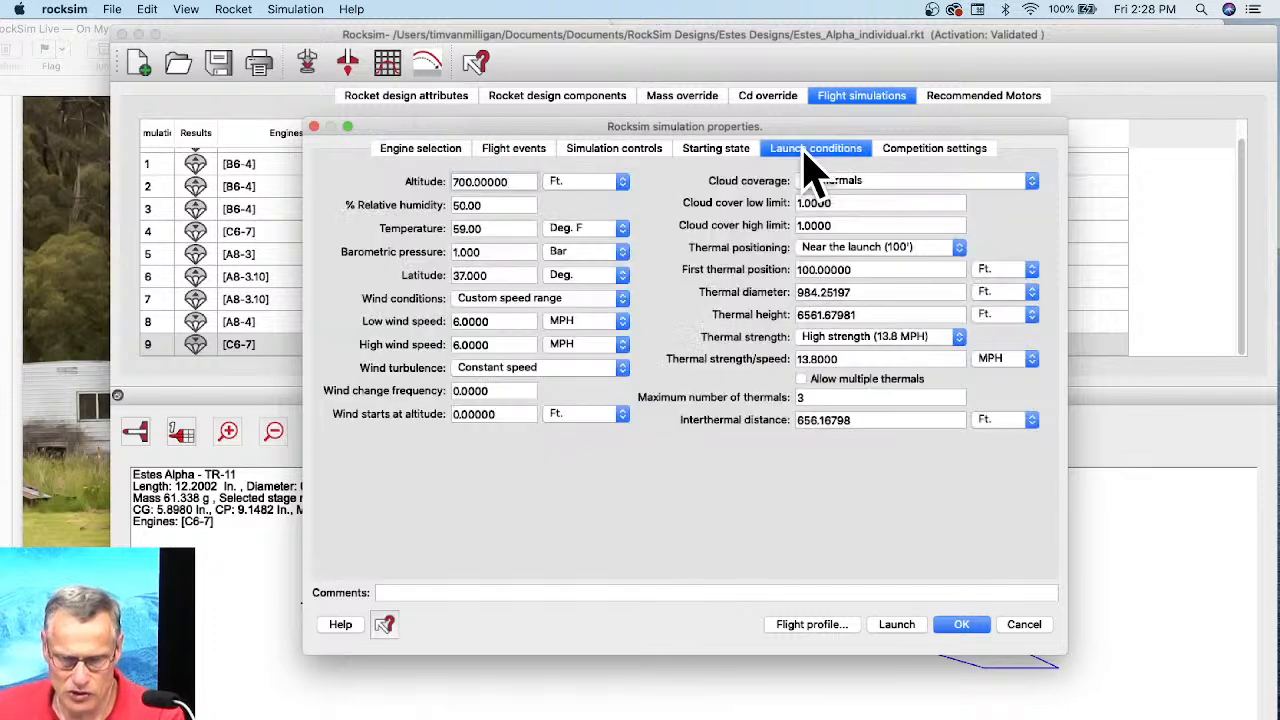
{"action": "double_click", "coordinate": [478, 228]}
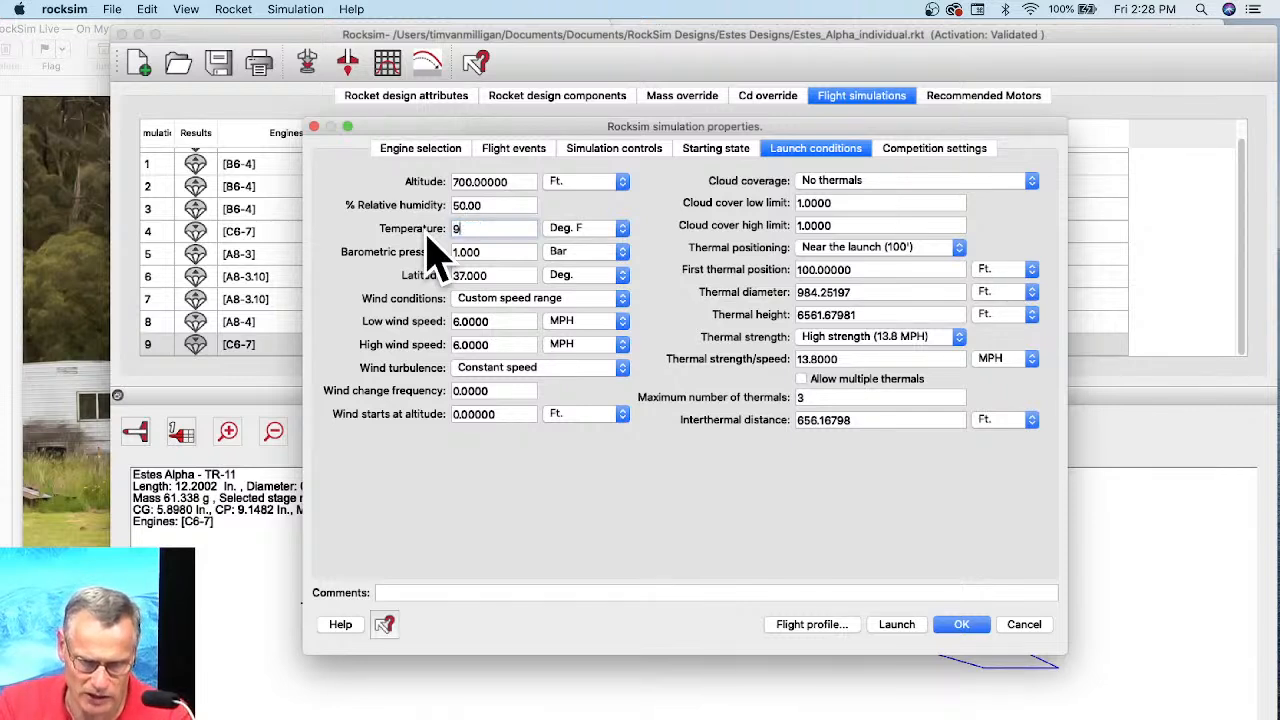
{"action": "left_click", "coordinate": [897, 622]}
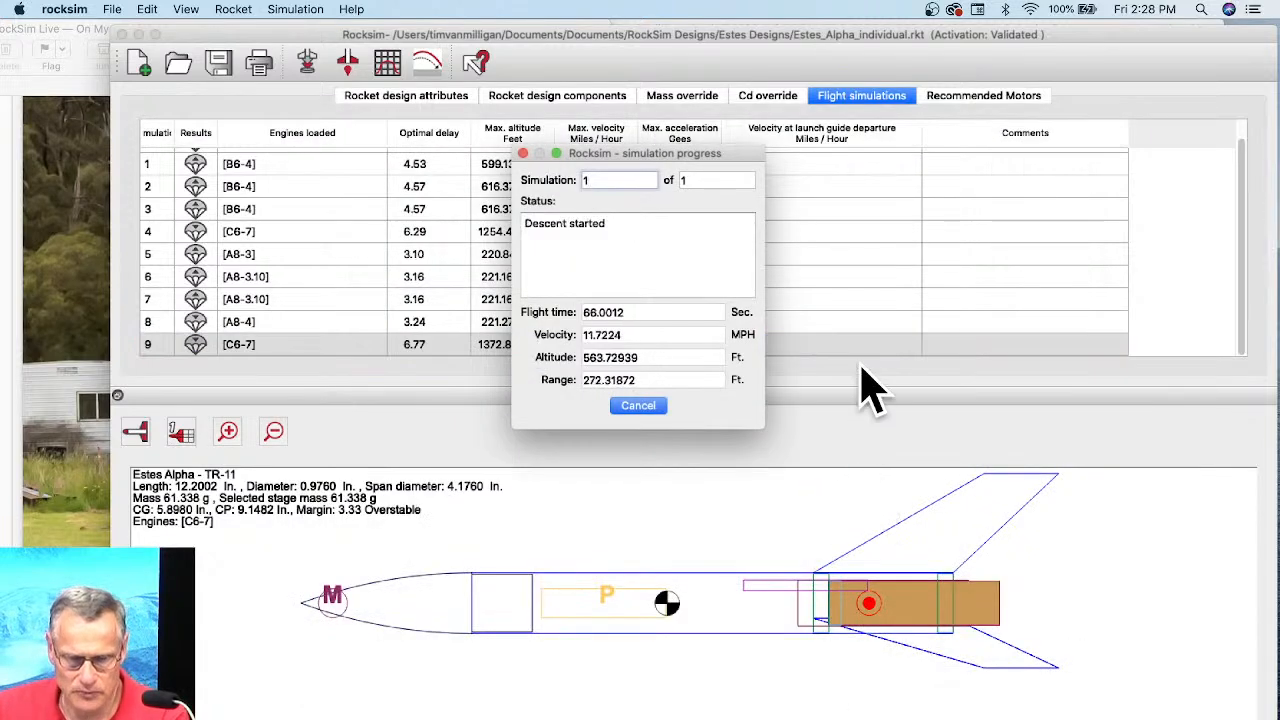
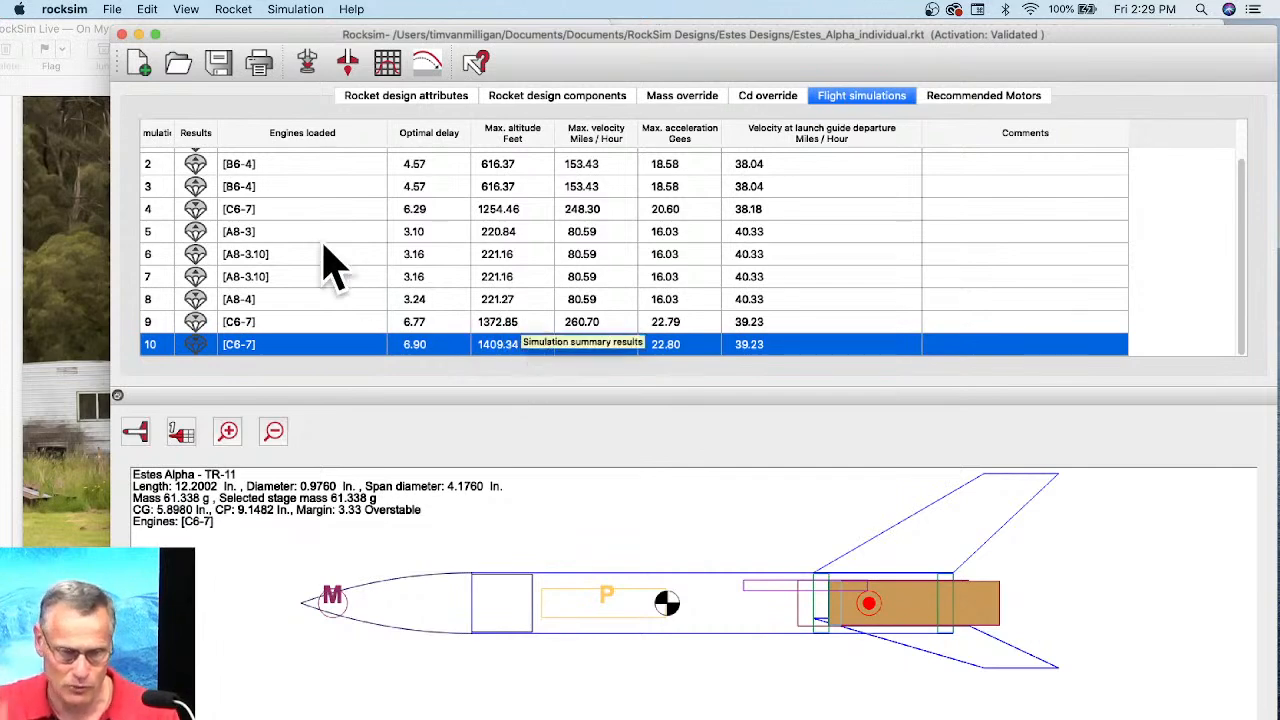
Switch to Mail, delete the "Rocksim twin tube fin Rocket" message and read the "Inquiry: Graphics" conversation.
{"action": "left_click", "coordinate": [91, 194]}
{"action": "left_click_drag", "start_coordinate": [200, 50], "coordinate": [375, 45]}
{"action": "left_click", "coordinate": [130, 325]}
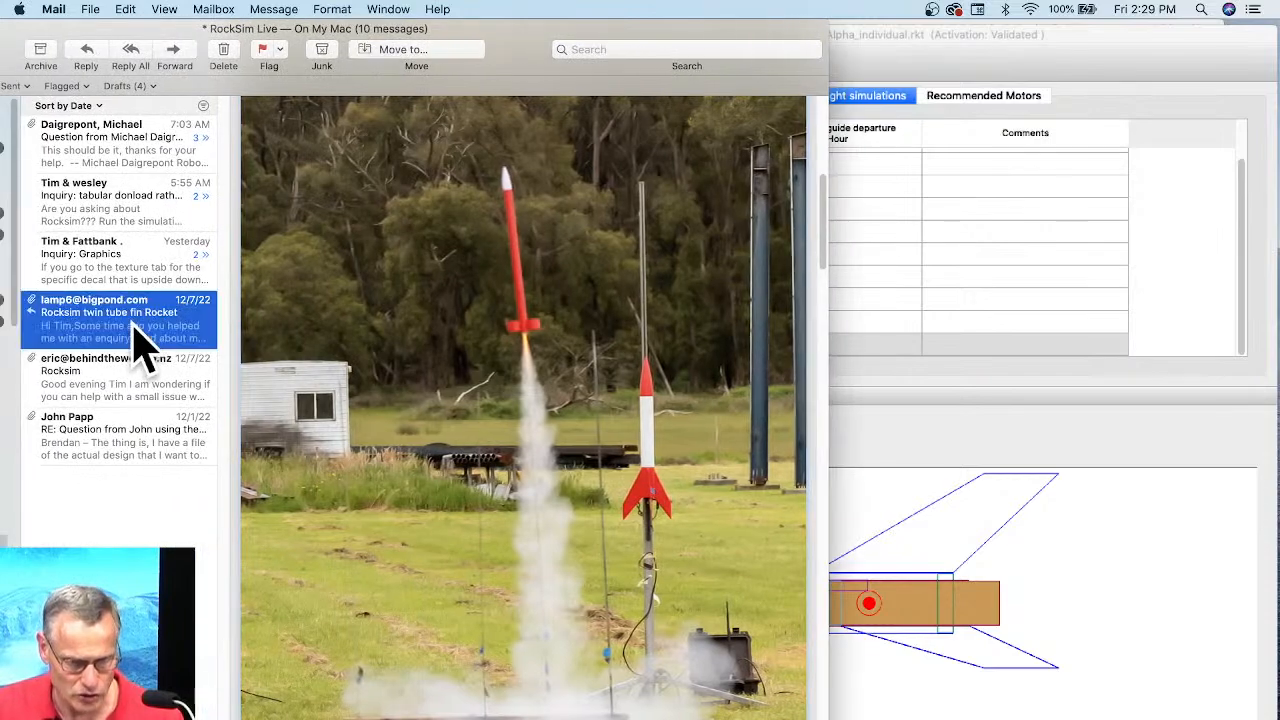
{"action": "left_click", "coordinate": [223, 54]}
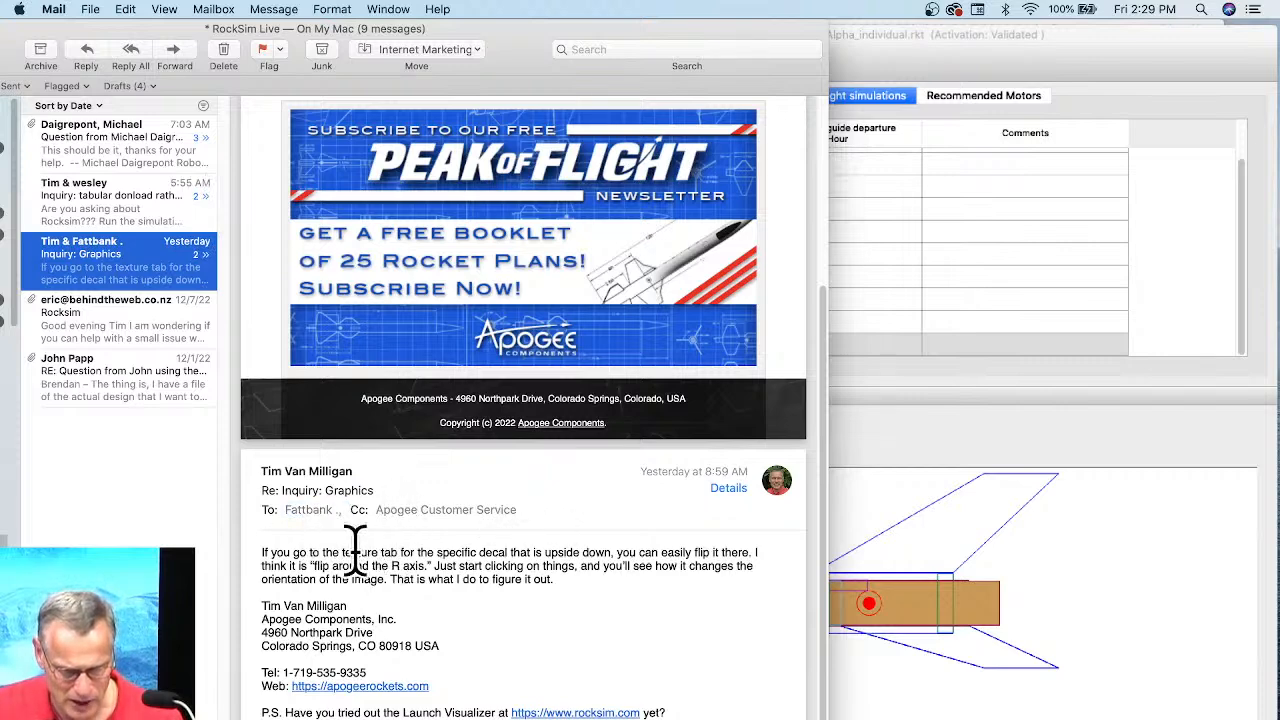
{"action": "scroll", "coordinate": [450, 545], "scroll_direction": "up", "scroll_amount": 5}
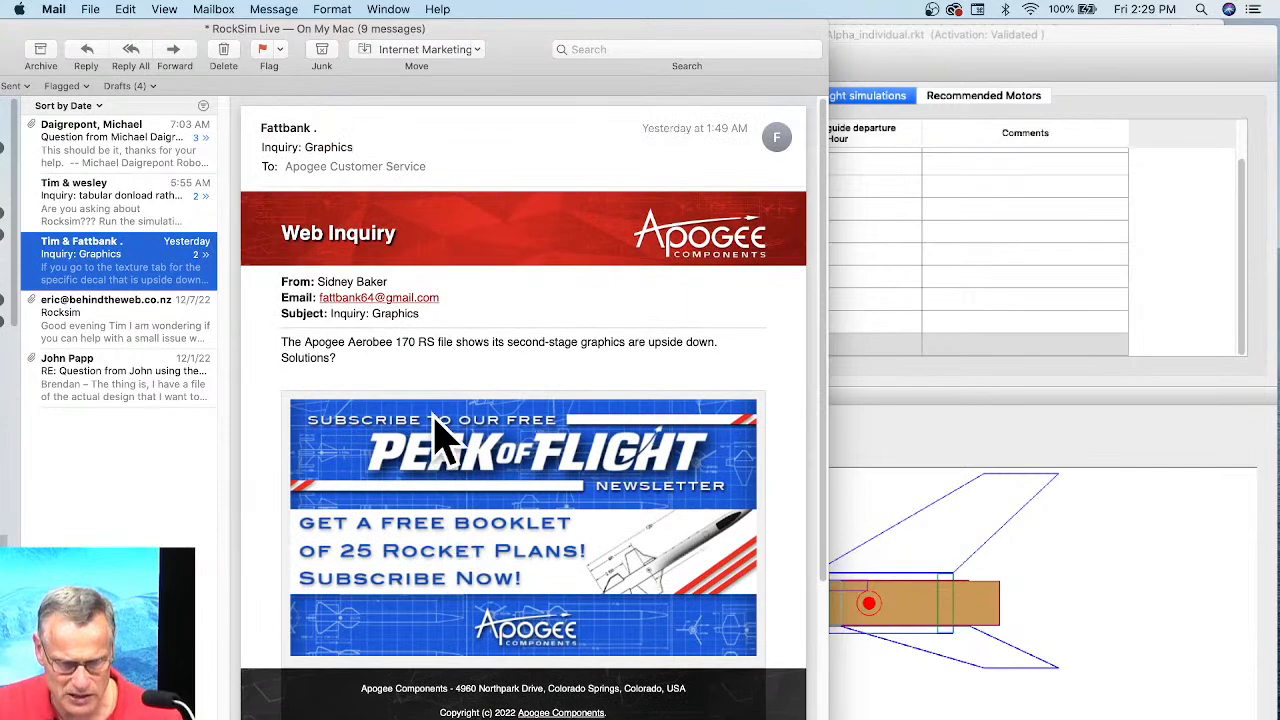
{"action": "scroll", "coordinate": [443, 430], "scroll_direction": "down", "scroll_amount": 5}
{"action": "scroll", "coordinate": [440, 440], "scroll_direction": "up", "scroll_amount": 3}
{"action": "scroll", "coordinate": [440, 440], "scroll_direction": "down", "scroll_amount": 2}
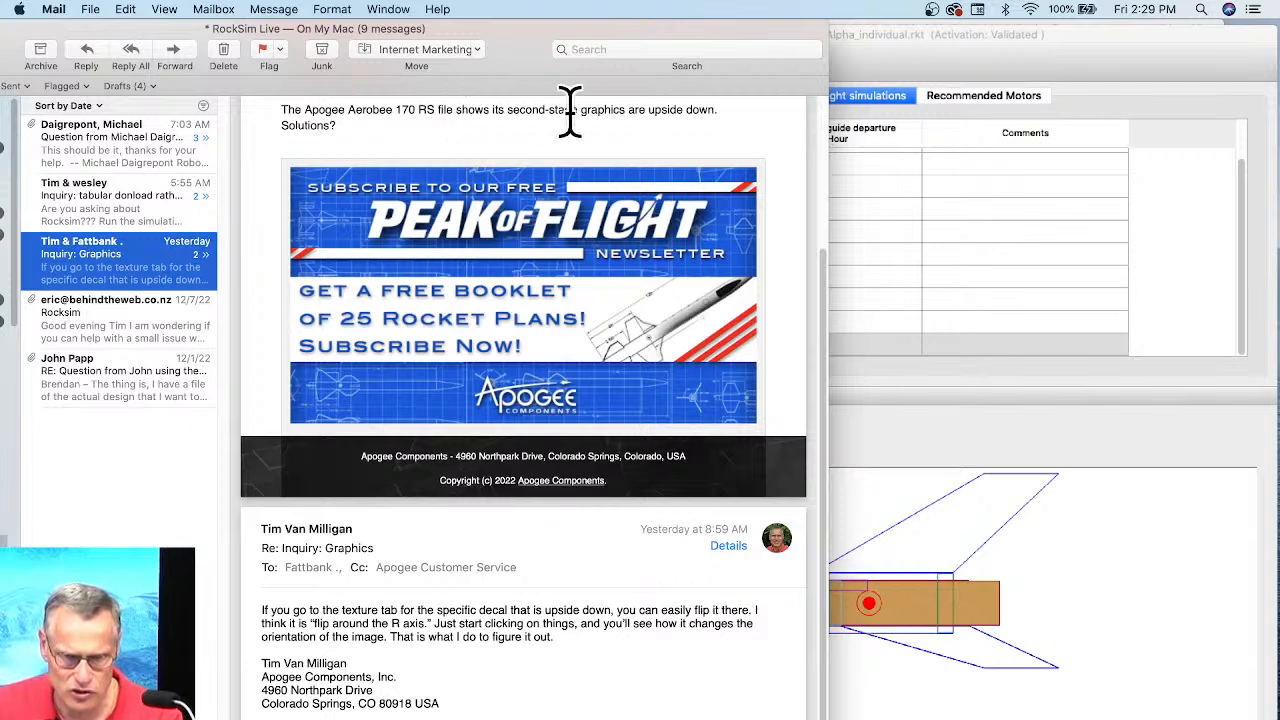
Switch to RockSim, start opening another design and select the Aerobee 170 folder inside RockSim Designs.
{"action": "left_click", "coordinate": [957, 40]}
{"action": "left_click", "coordinate": [118, 8]}
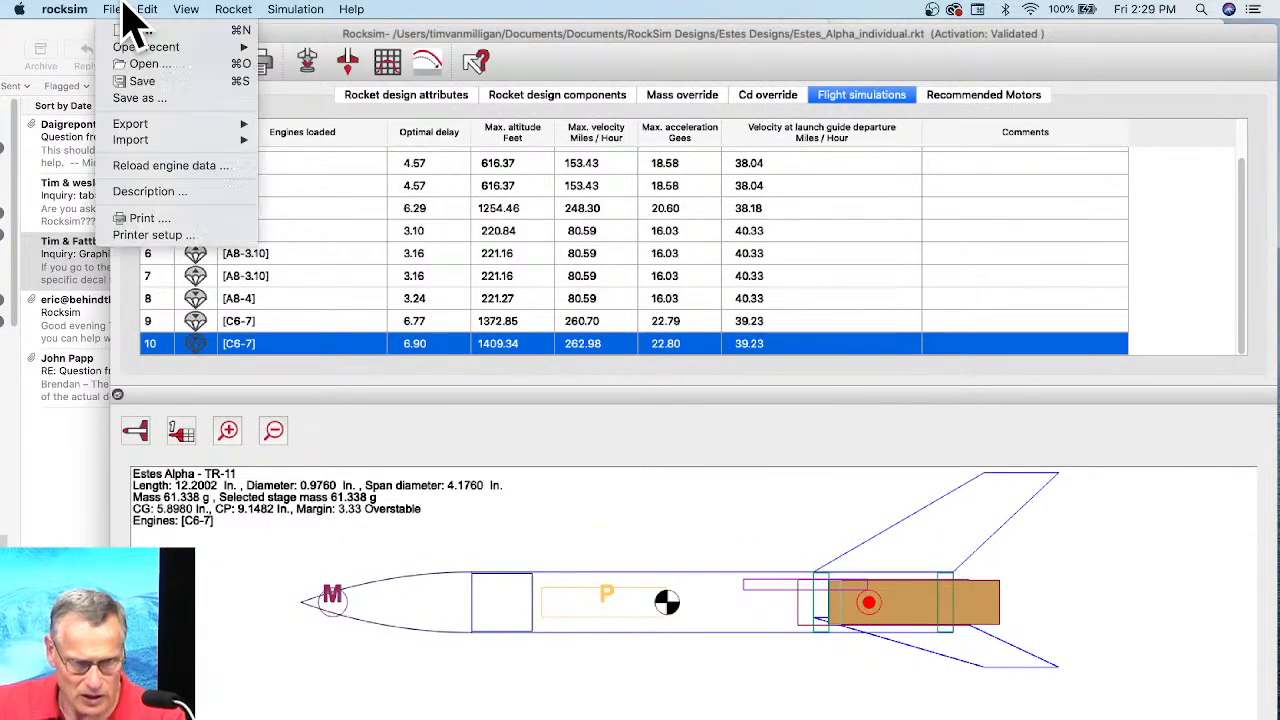
{"action": "mouse_move", "coordinate": [133, 141]}
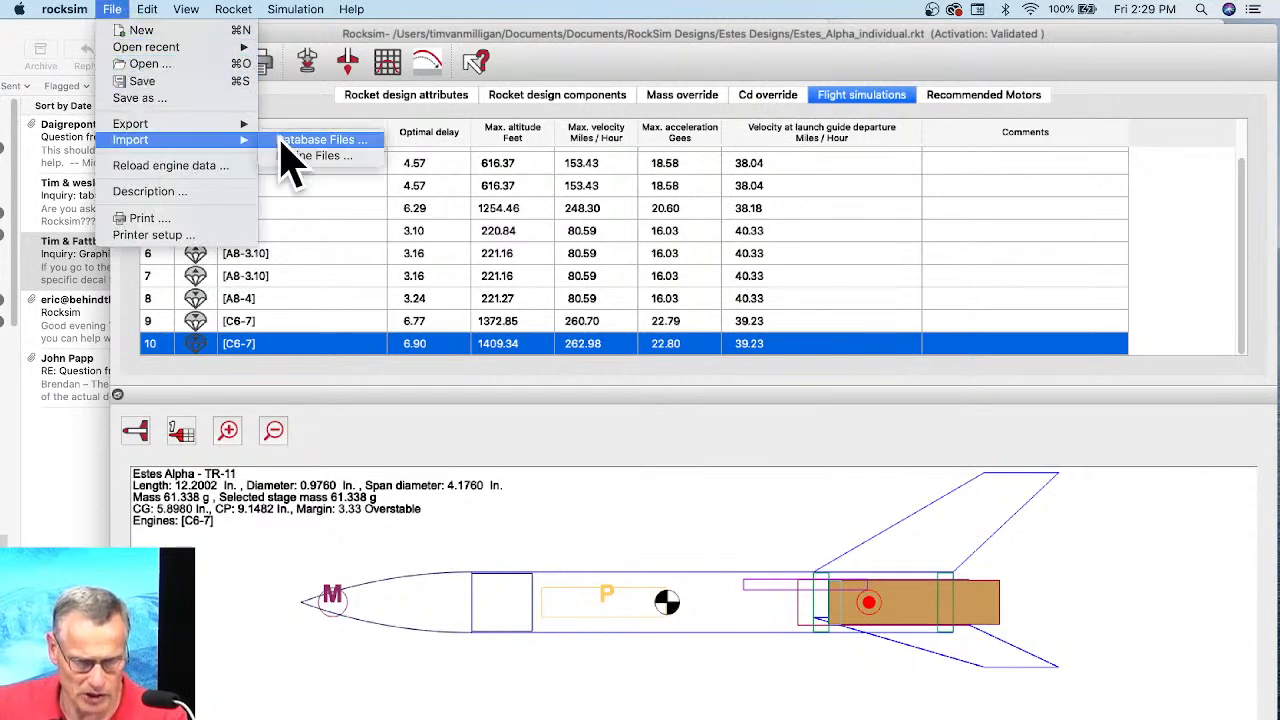
{"action": "left_click", "coordinate": [159, 70]}
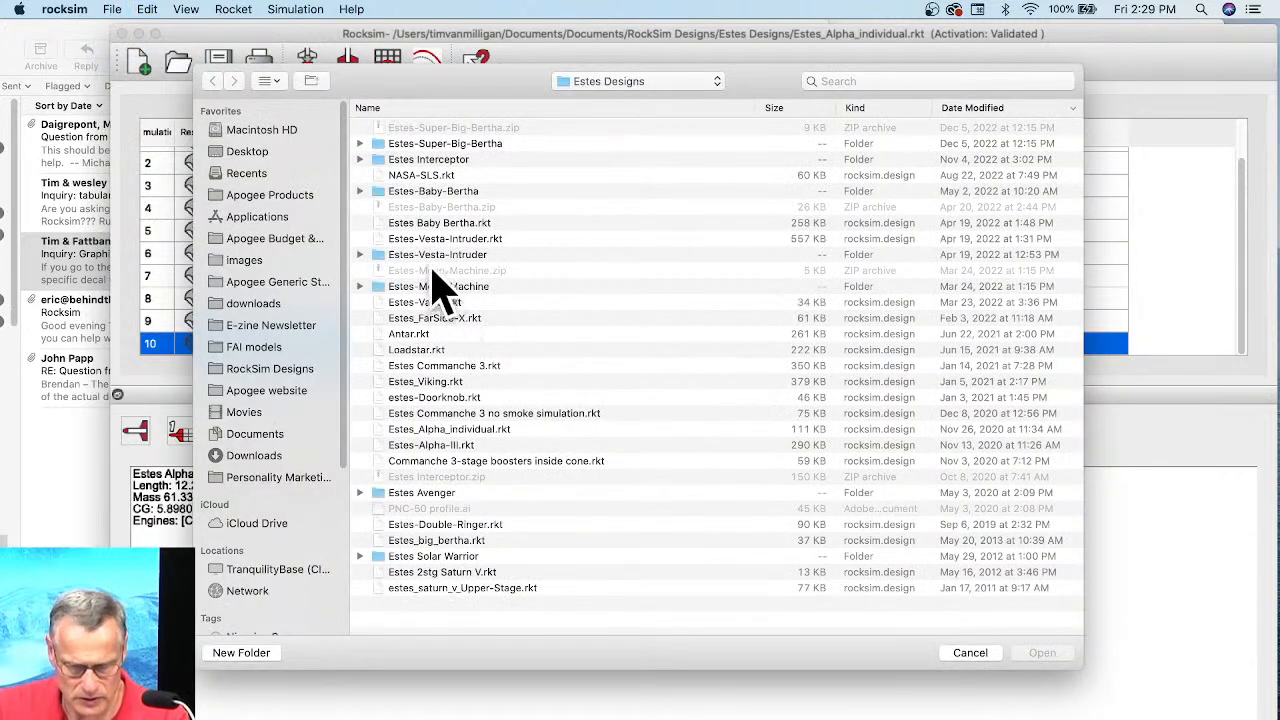
{"action": "left_click", "coordinate": [584, 82]}
{"action": "left_click", "coordinate": [607, 102]}
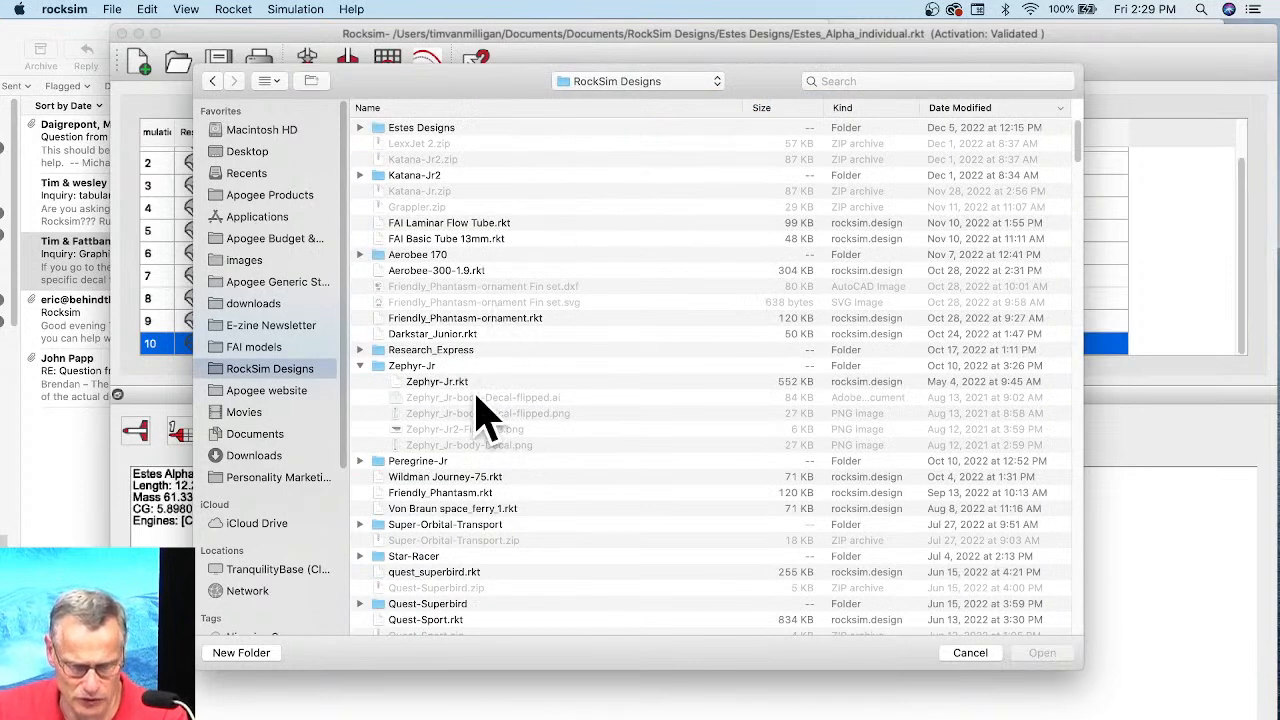
{"action": "left_click", "coordinate": [417, 254]}
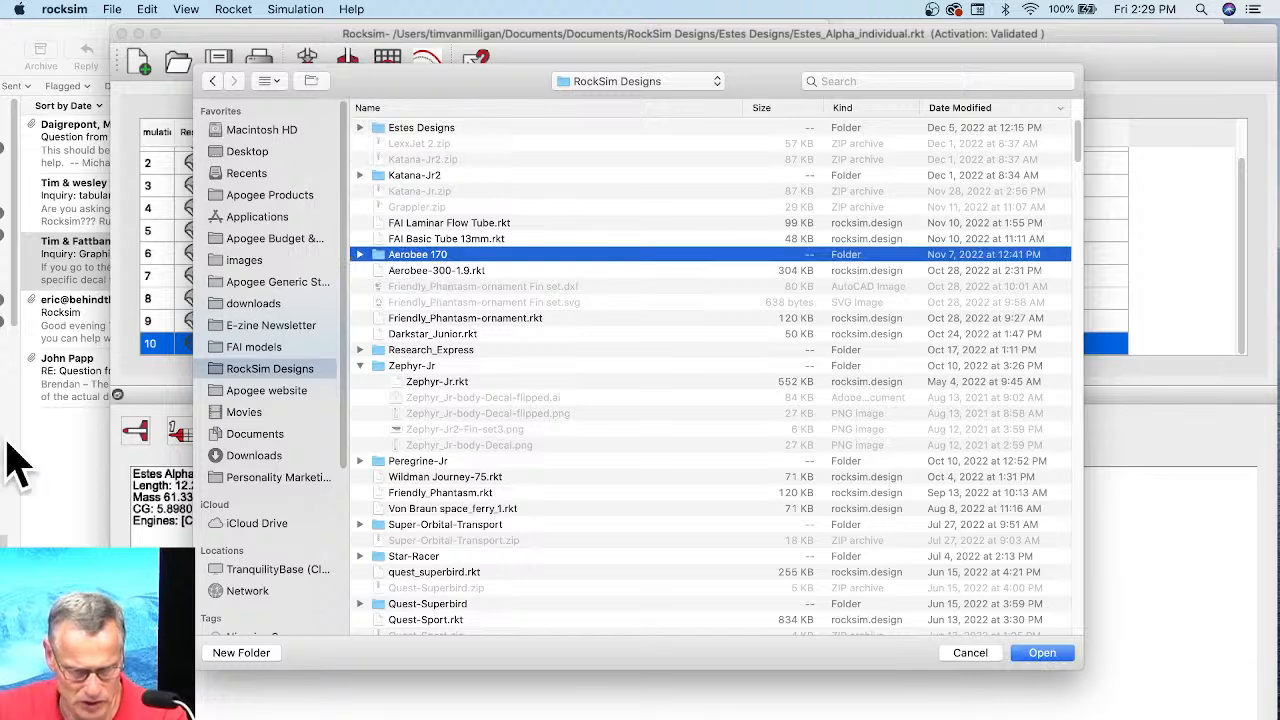
Recheck the graphics inquiry in Mail, return to RockSim and open 18mm Aerobee 170.rkt from the Aerobee 170 folder.
{"action": "left_click", "coordinate": [32, 486]}
{"action": "left_click", "coordinate": [170, 520]}
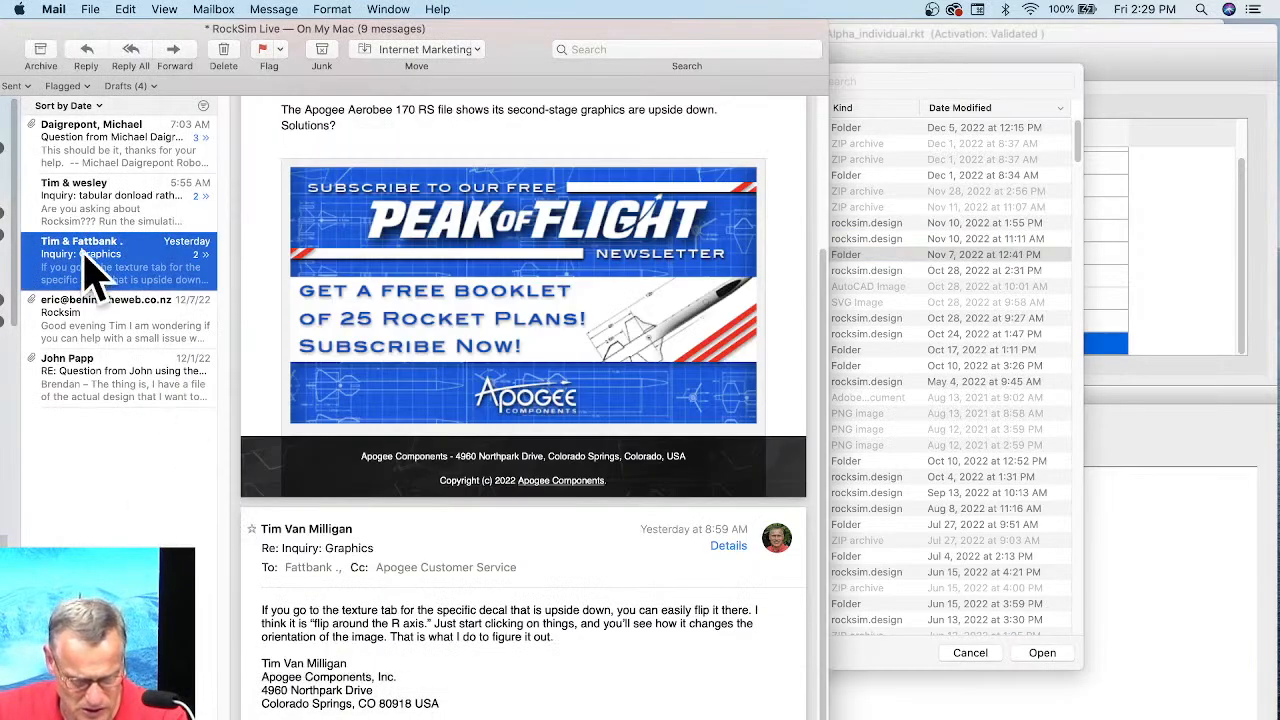
{"action": "scroll", "coordinate": [488, 610], "scroll_direction": "up", "scroll_amount": 1}
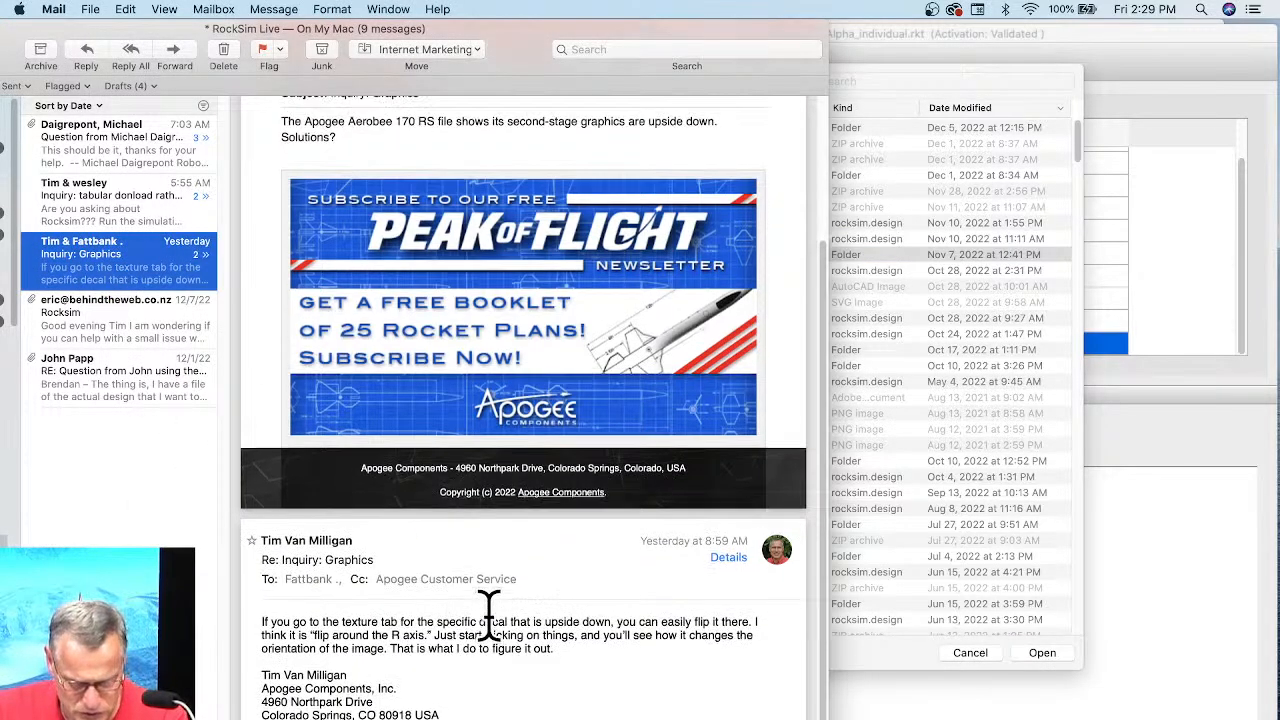
{"action": "left_click", "coordinate": [886, 670]}
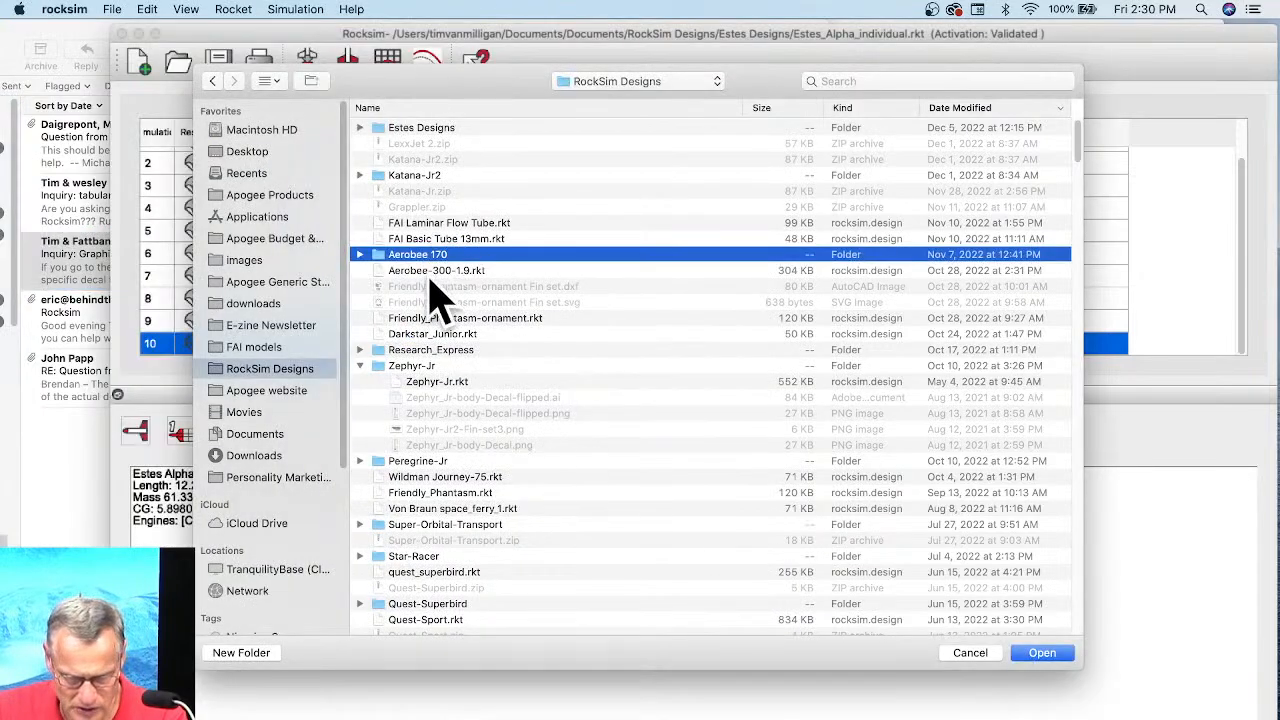
{"action": "double_click", "coordinate": [447, 256]}
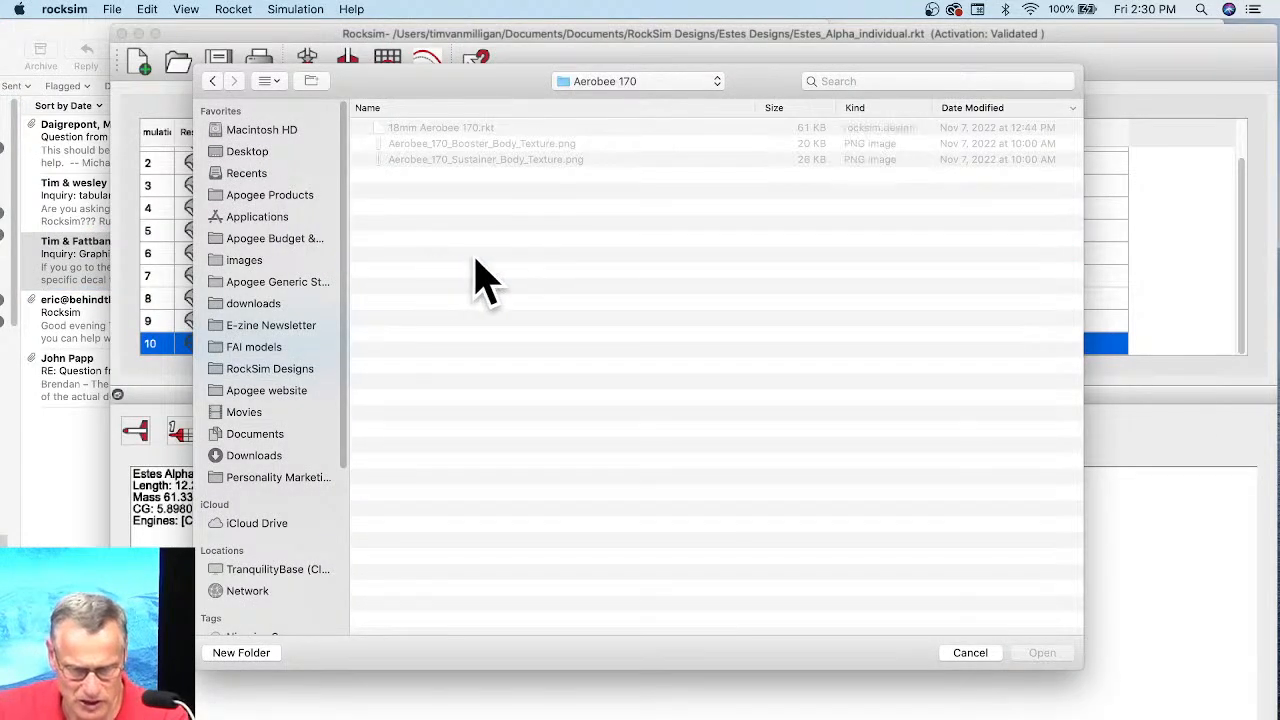
{"action": "double_click", "coordinate": [451, 131]}
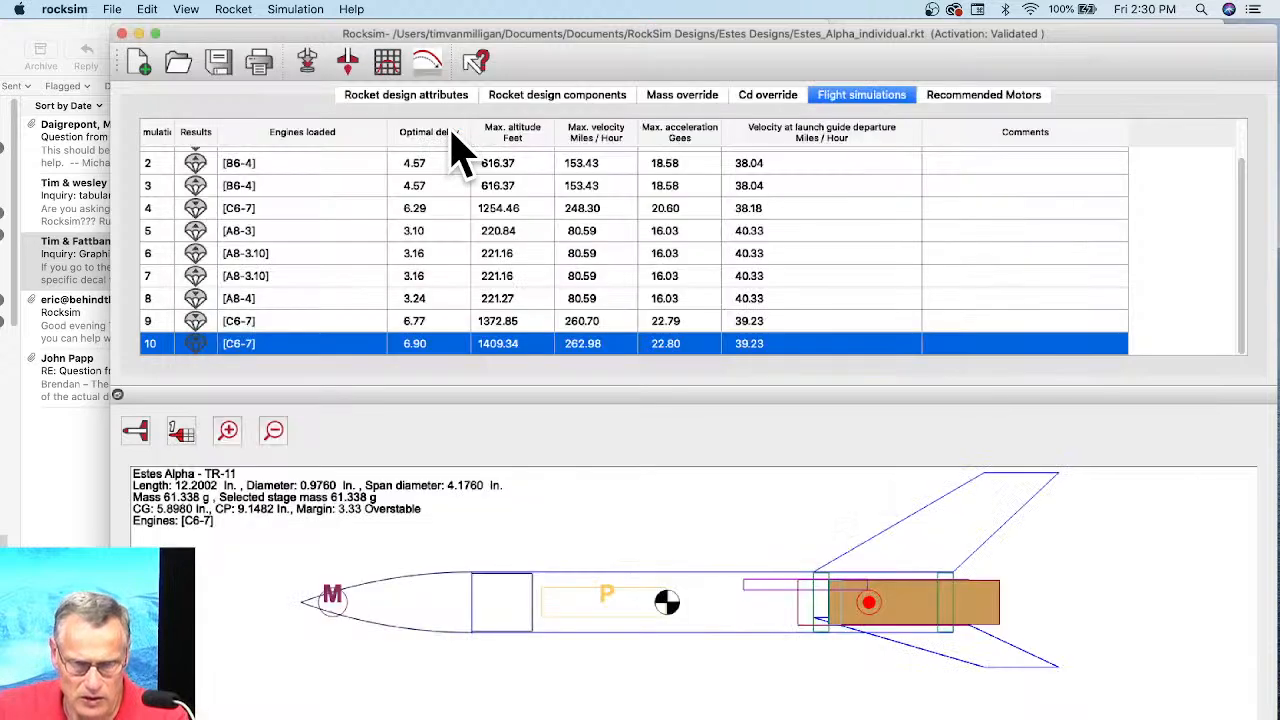
{"action": "left_click", "coordinate": [708, 421]}
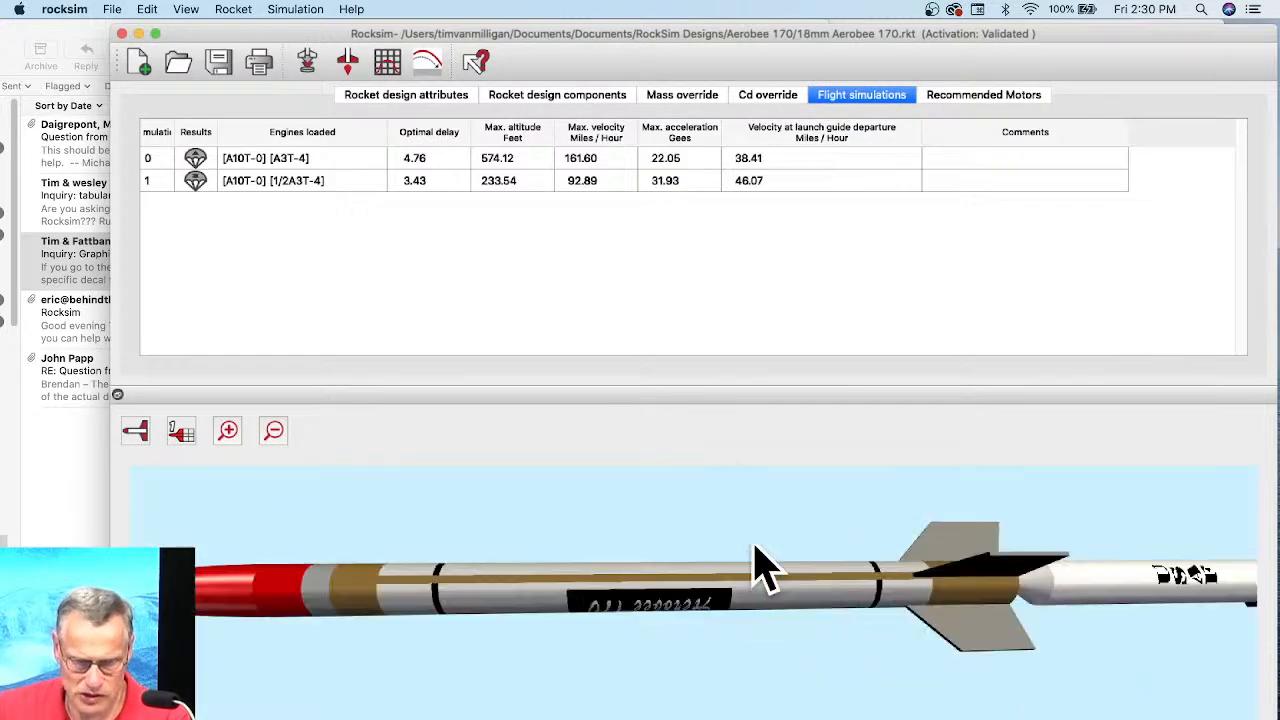
Inspect the Aerobee 170 decal in 3D and open the texture settings of the sustainer body tube.
{"action": "scroll", "coordinate": [678, 584], "scroll_direction": "up", "scroll_amount": 5}
{"action": "scroll", "coordinate": [678, 590], "scroll_direction": "down", "scroll_amount": 5}
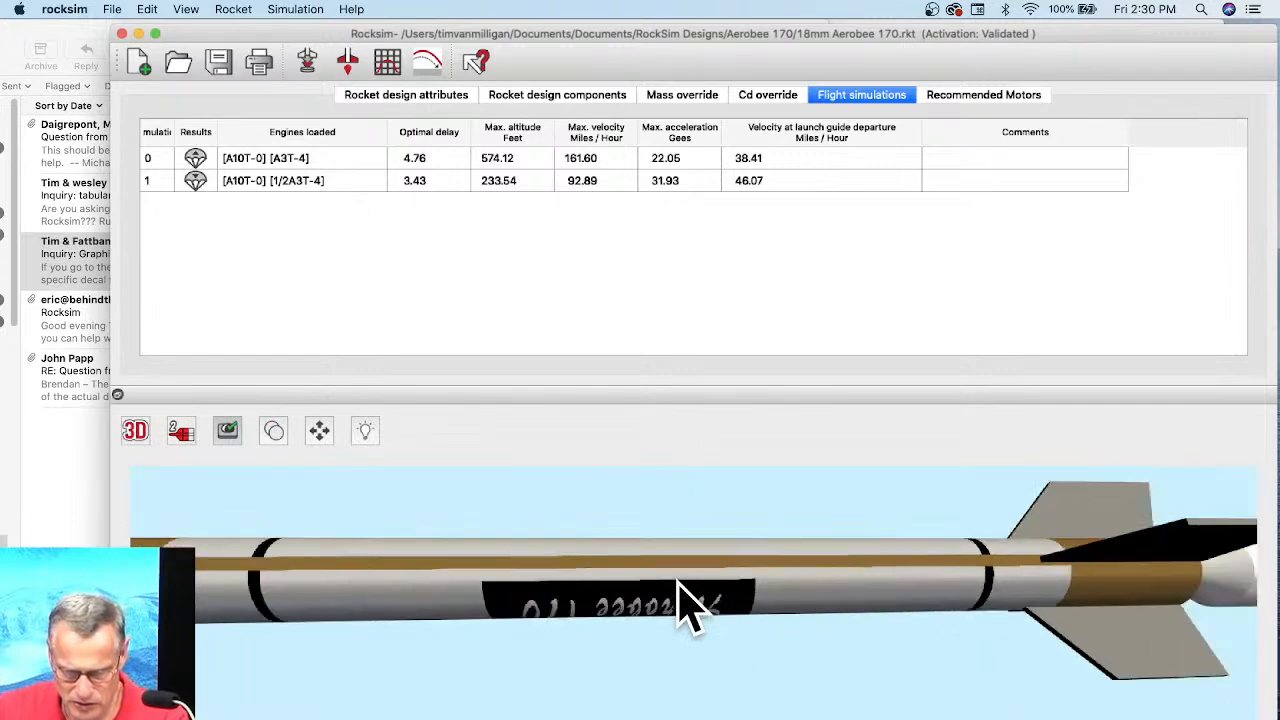
{"action": "left_click_drag", "start_coordinate": [668, 620], "coordinate": [540, 560]}
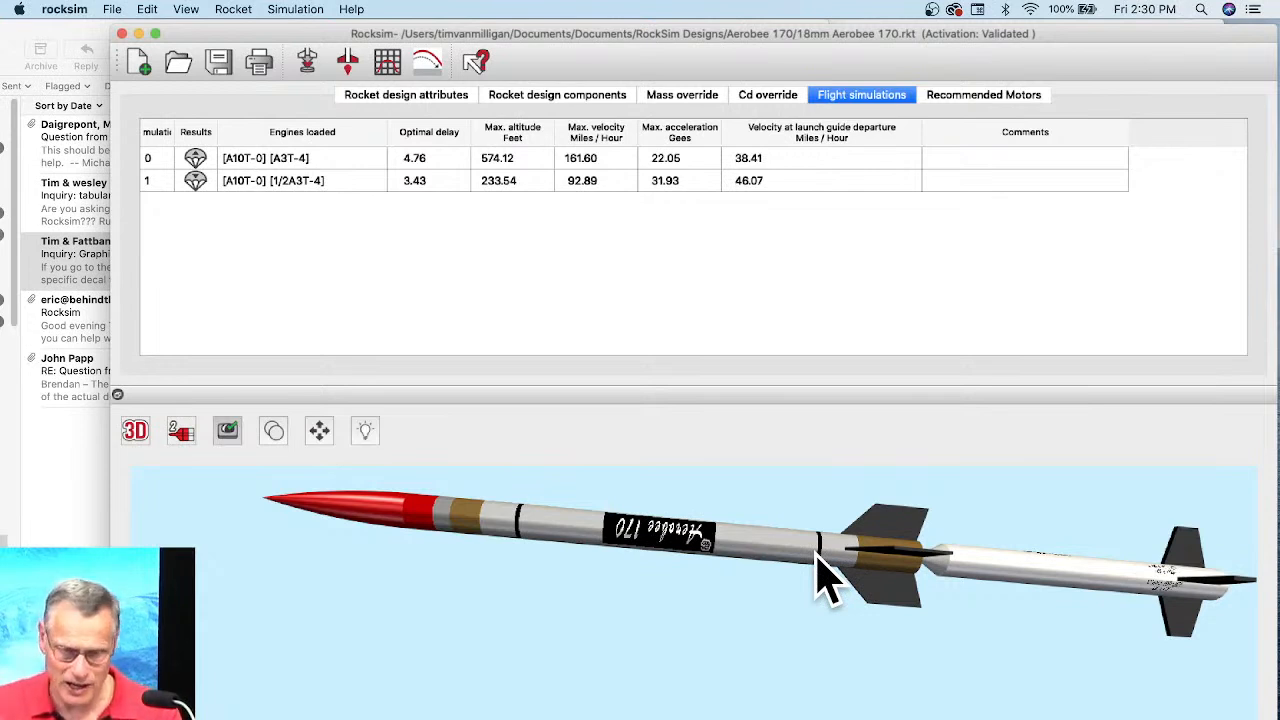
{"action": "left_click", "coordinate": [604, 97]}
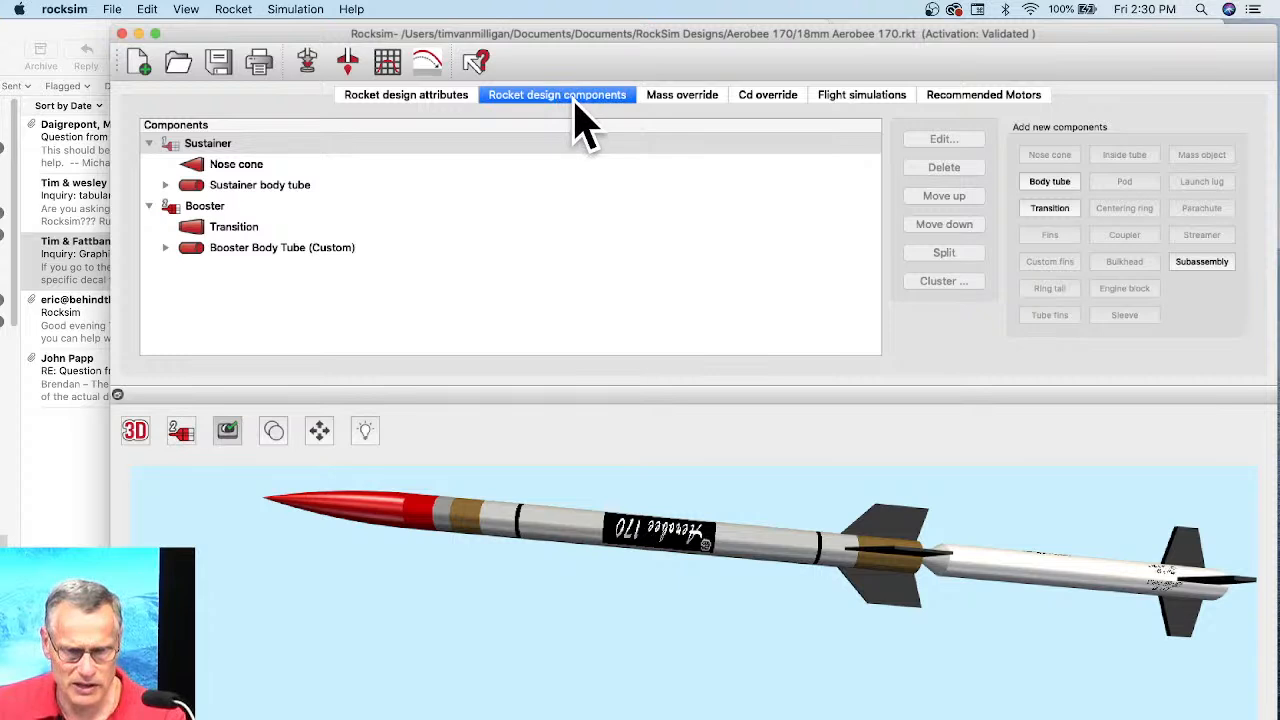
{"action": "left_click", "coordinate": [566, 520]}
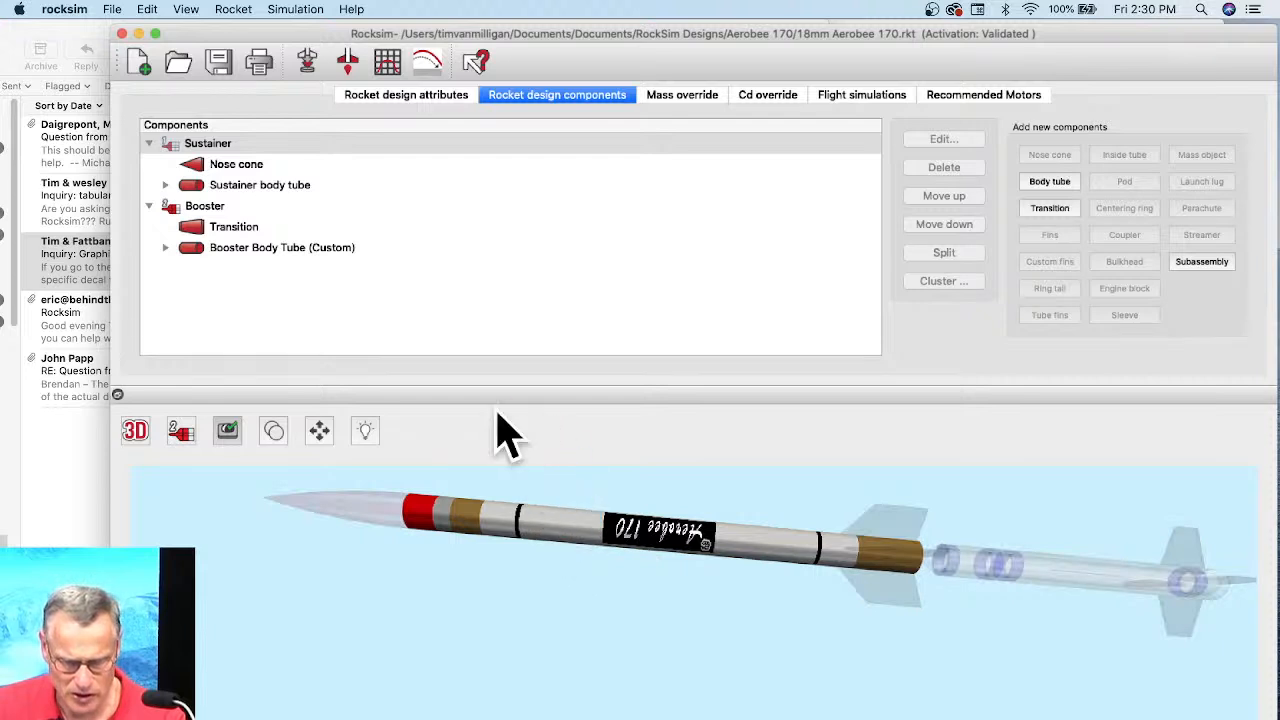
{"action": "left_click", "coordinate": [256, 192]}
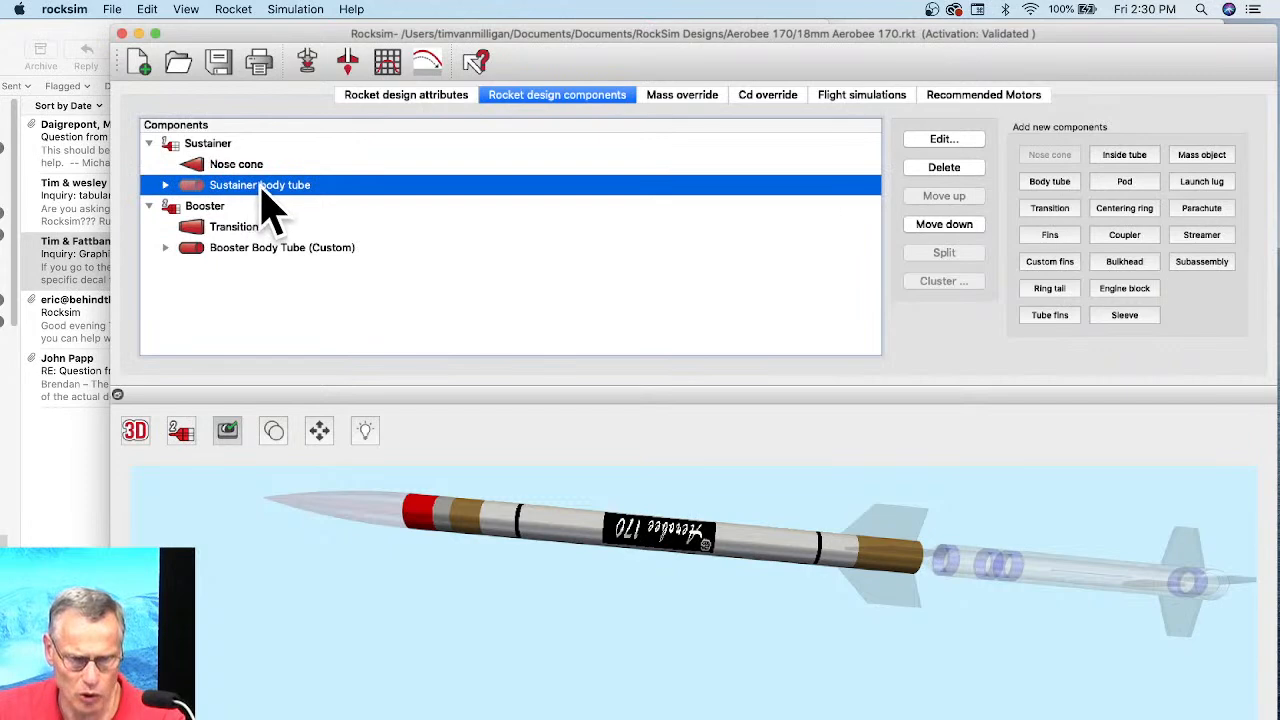
{"action": "double_click", "coordinate": [266, 188]}
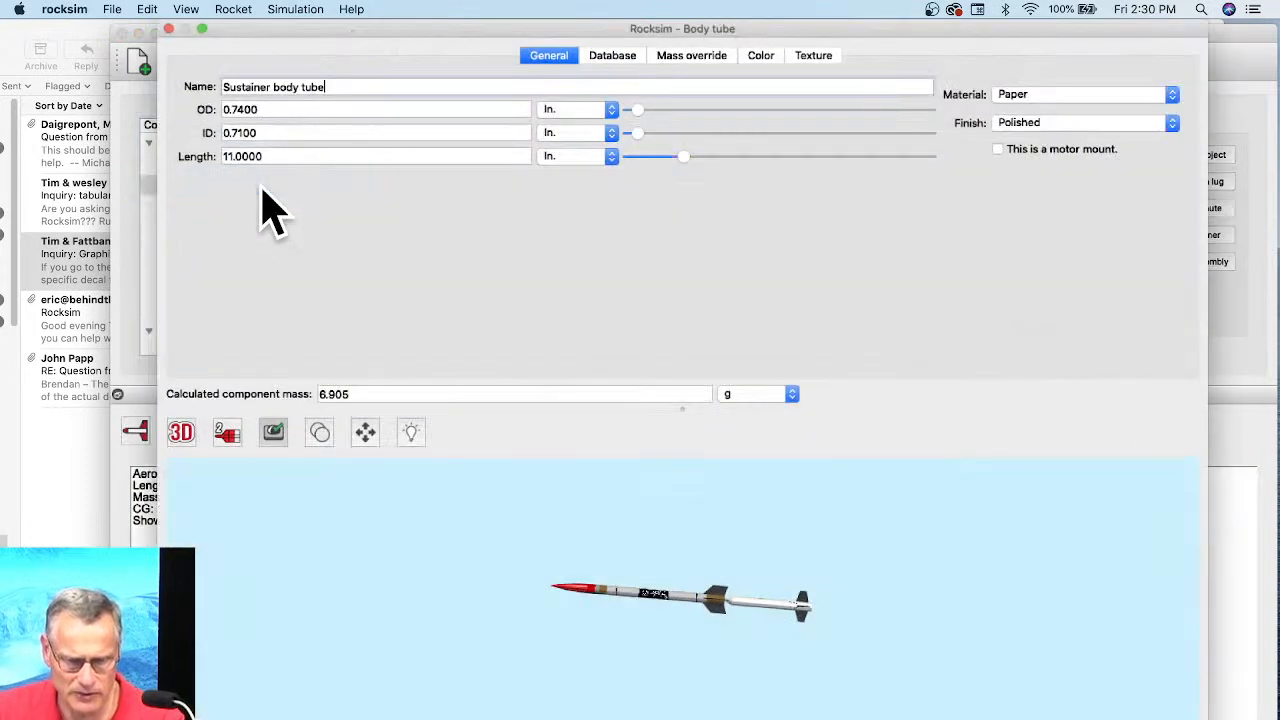
{"action": "scroll", "coordinate": [688, 592], "scroll_direction": "up", "scroll_amount": 5}
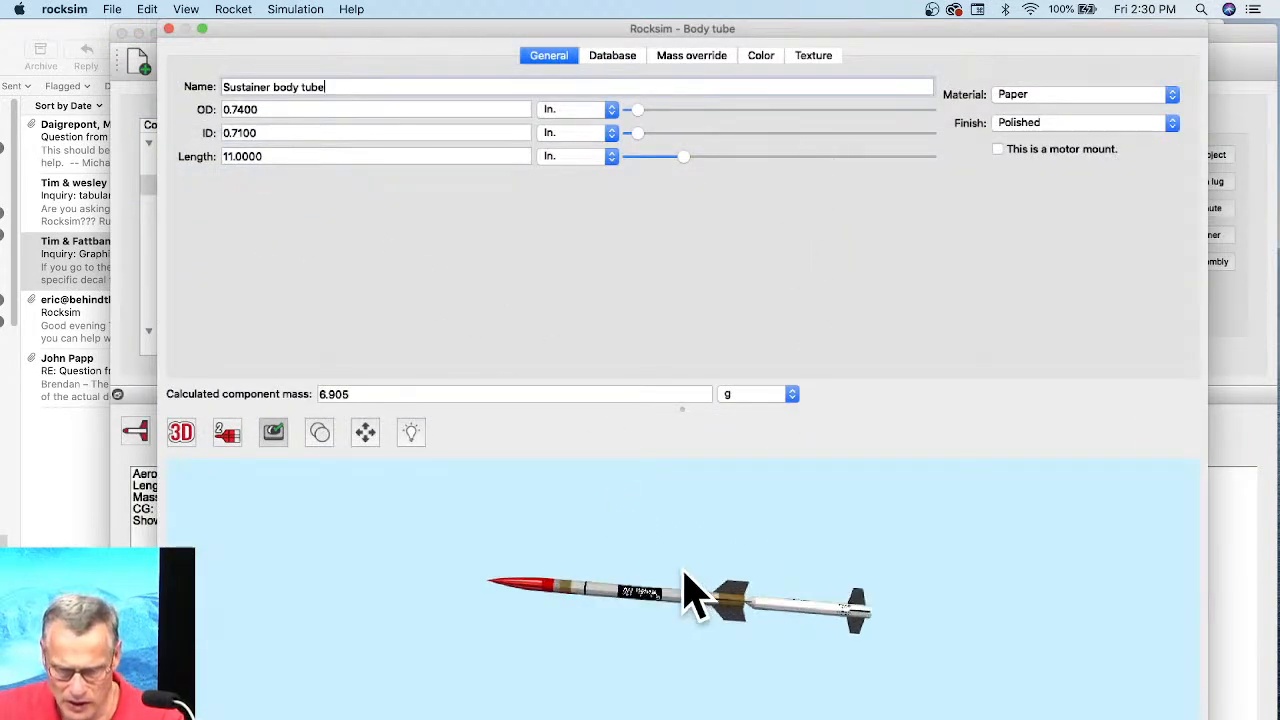
{"action": "scroll", "coordinate": [623, 594], "scroll_direction": "up", "scroll_amount": 3}
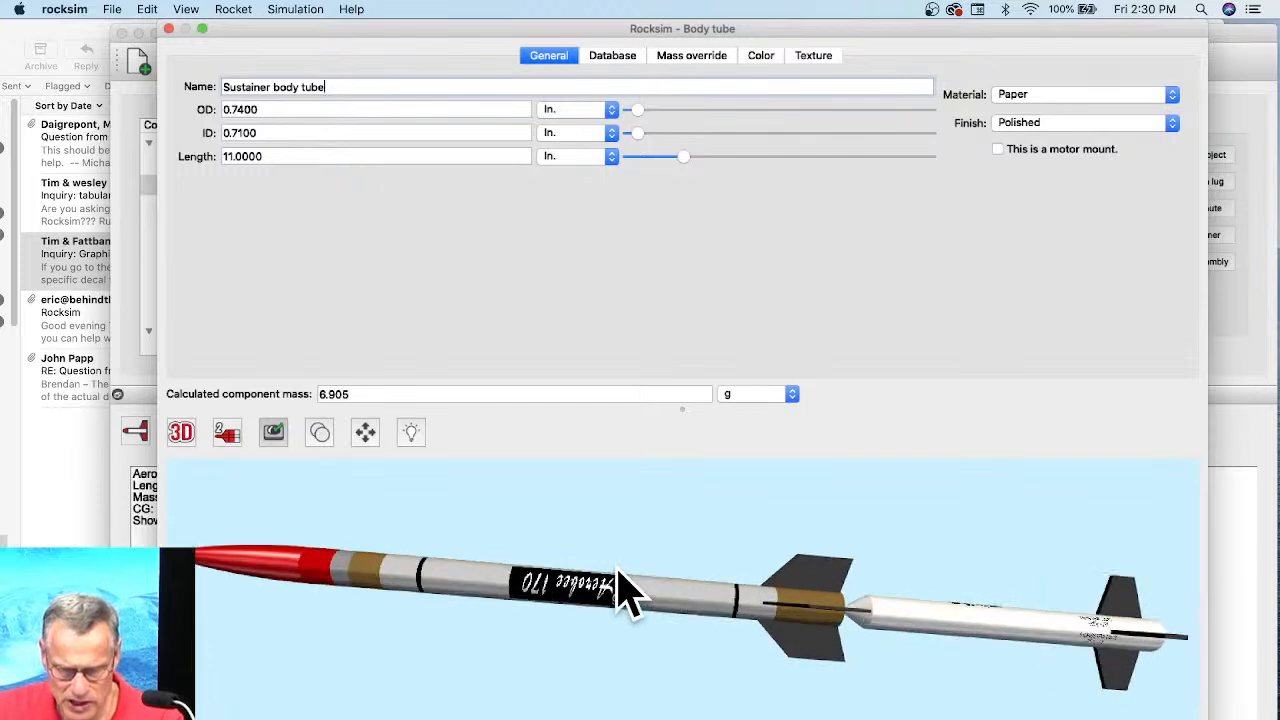
{"action": "left_click", "coordinate": [815, 58]}
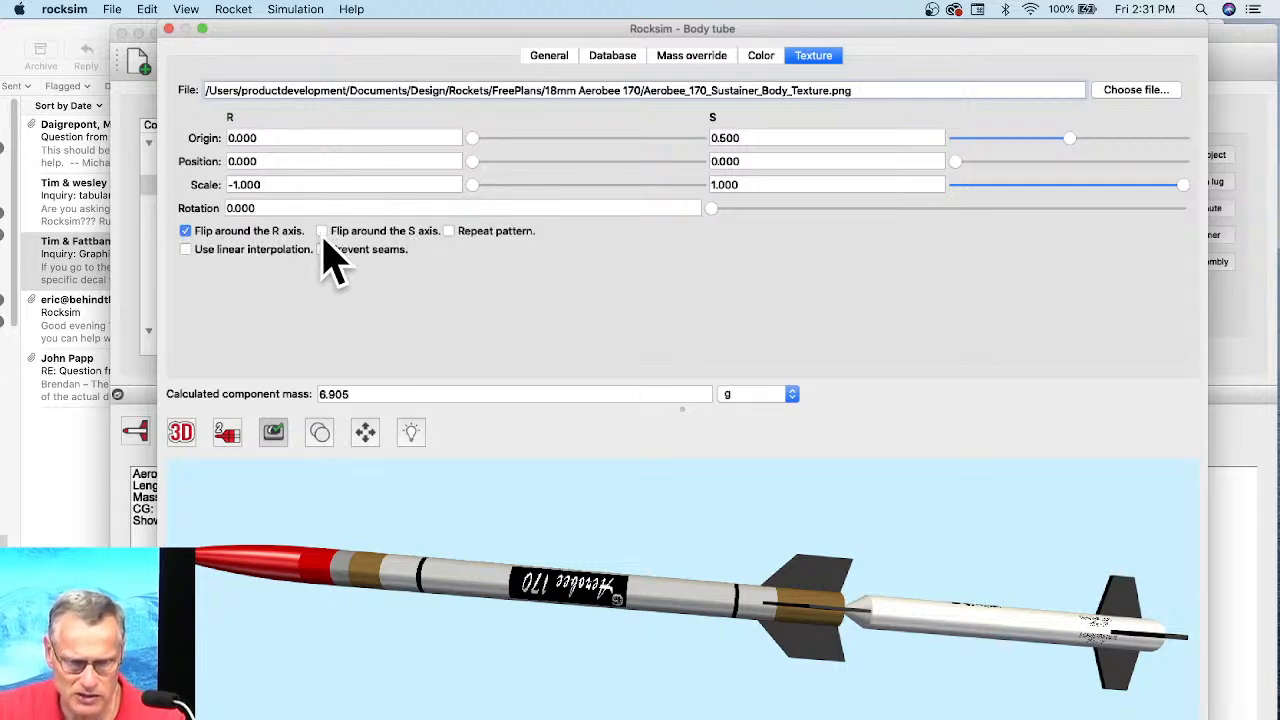
Try the sustainer texture without the R-axis flip and with the S-axis flip, restoring each option after its test.
{"action": "left_click", "coordinate": [186, 232]}
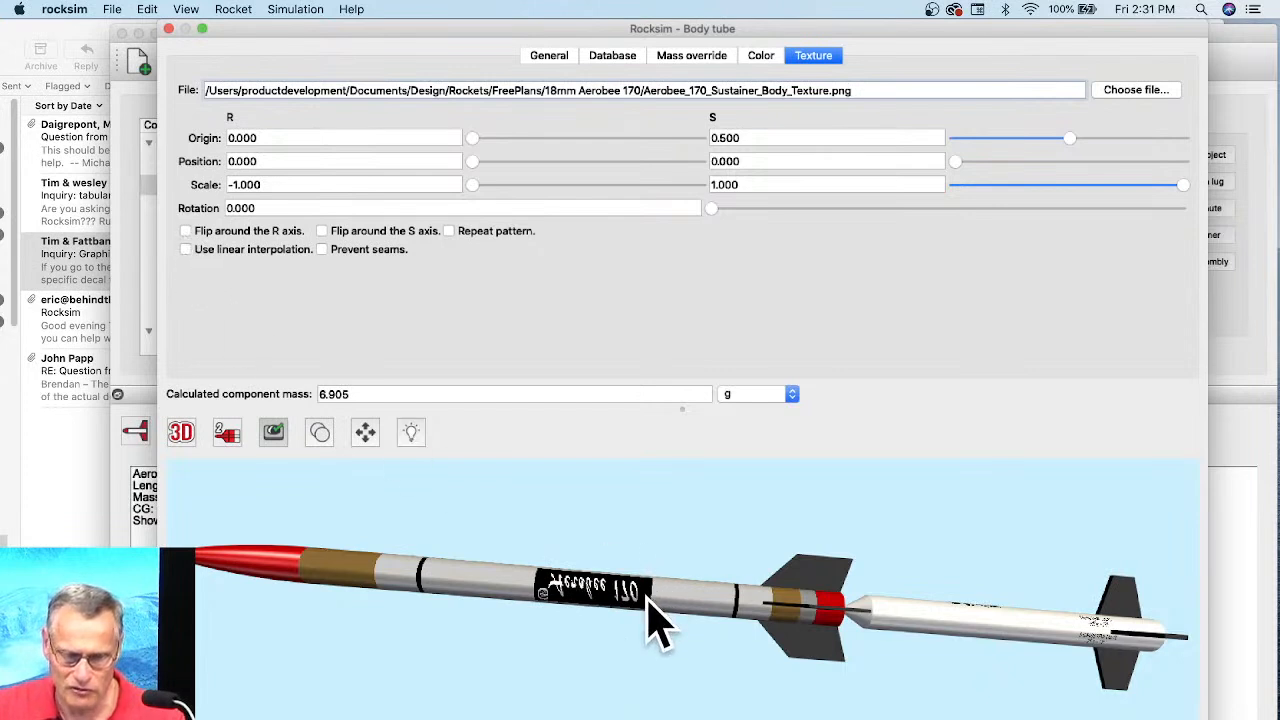
{"action": "left_click", "coordinate": [186, 233]}
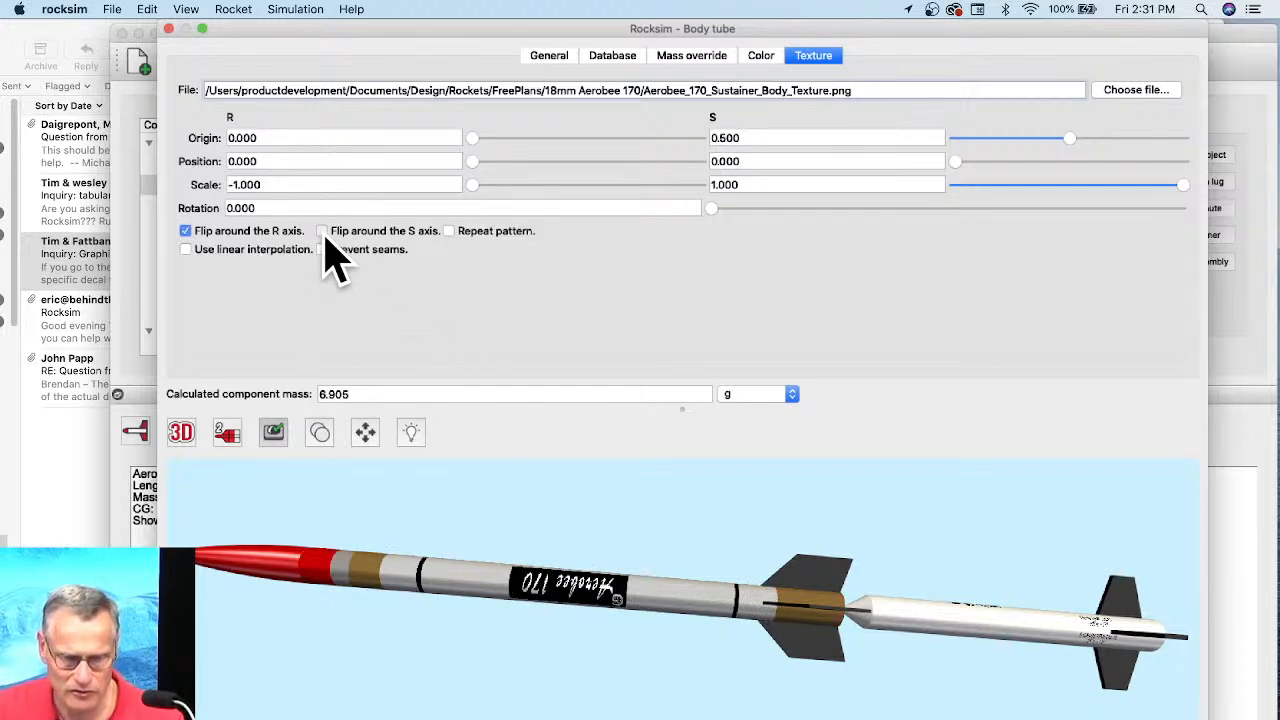
{"action": "left_click", "coordinate": [322, 232]}
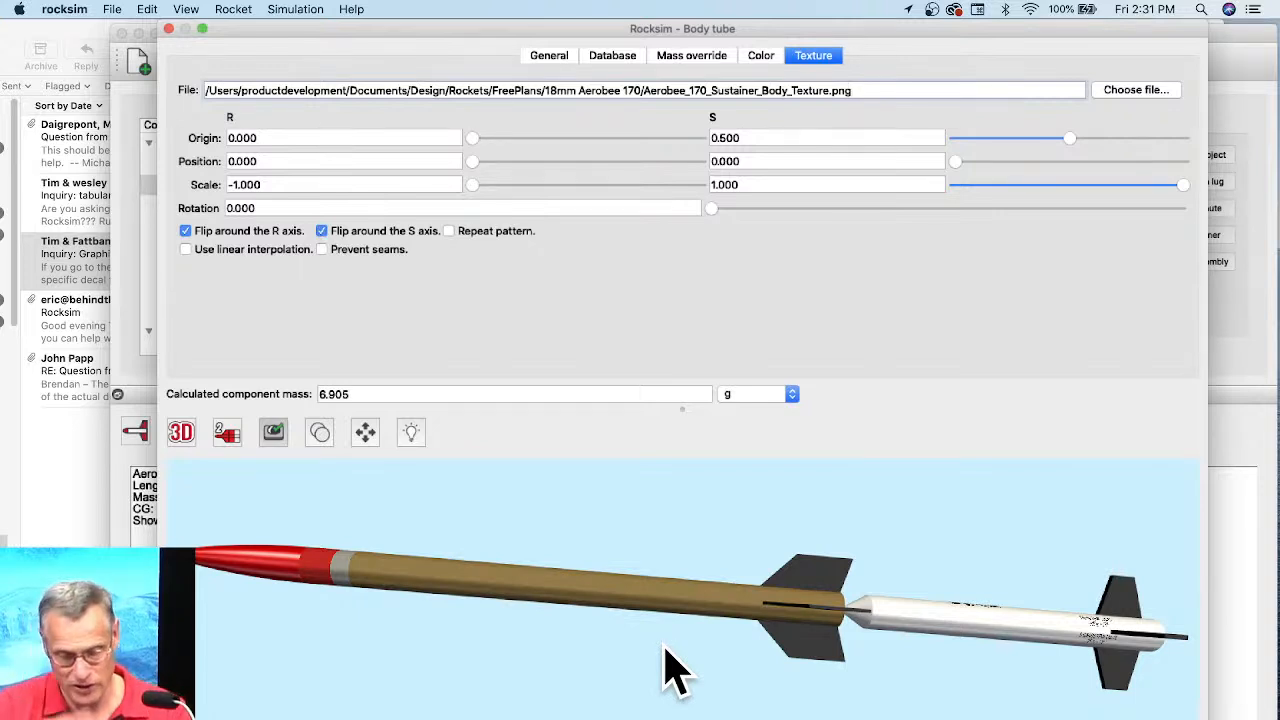
{"action": "left_click", "coordinate": [330, 231]}
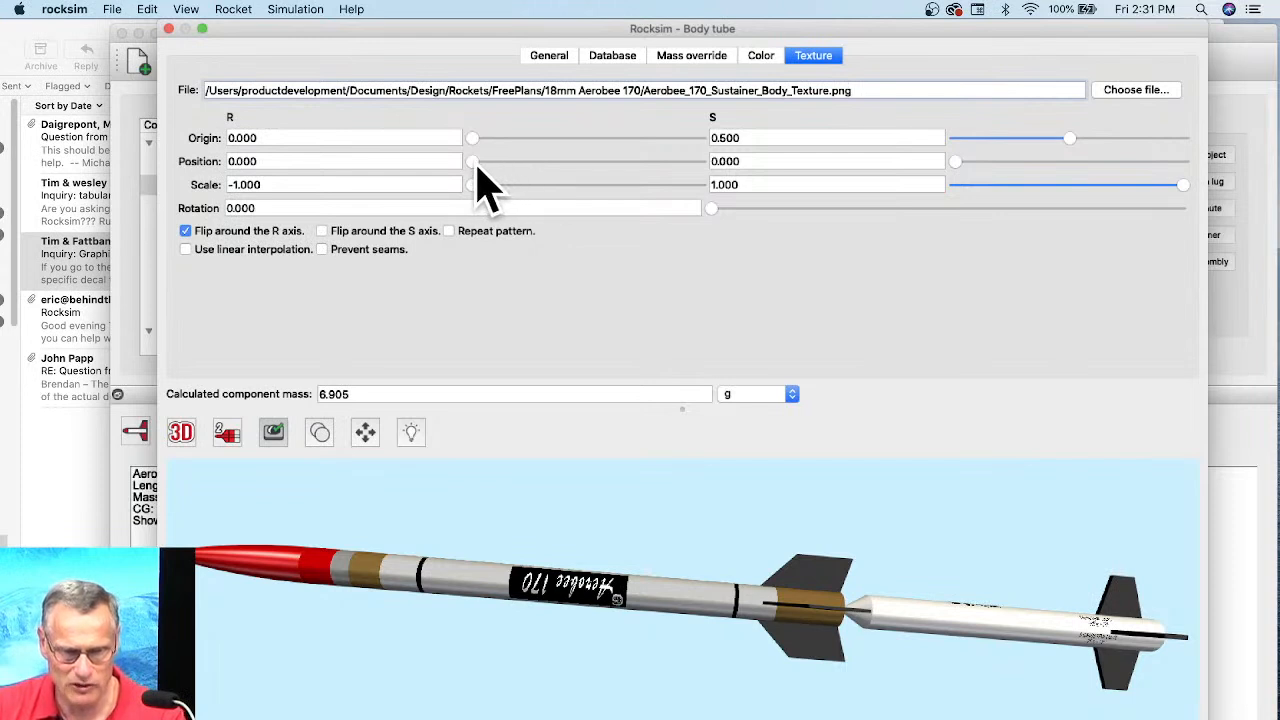
Try texture positions up to 0.490 in R and 0.410 in S, reset both to 0.000 and close the body tube editor.
{"action": "left_click_drag", "start_coordinate": [474, 162], "coordinate": [587, 172]}
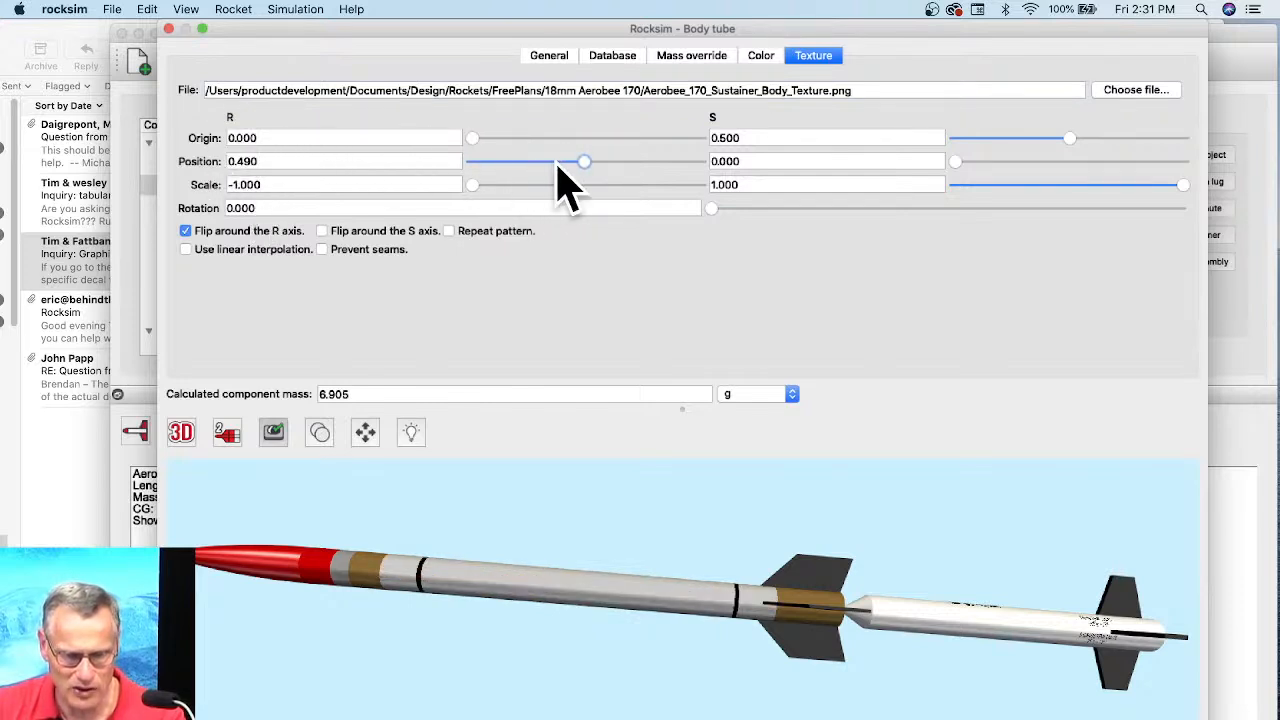
{"action": "left_click_drag", "start_coordinate": [453, 163], "coordinate": [698, 166]}
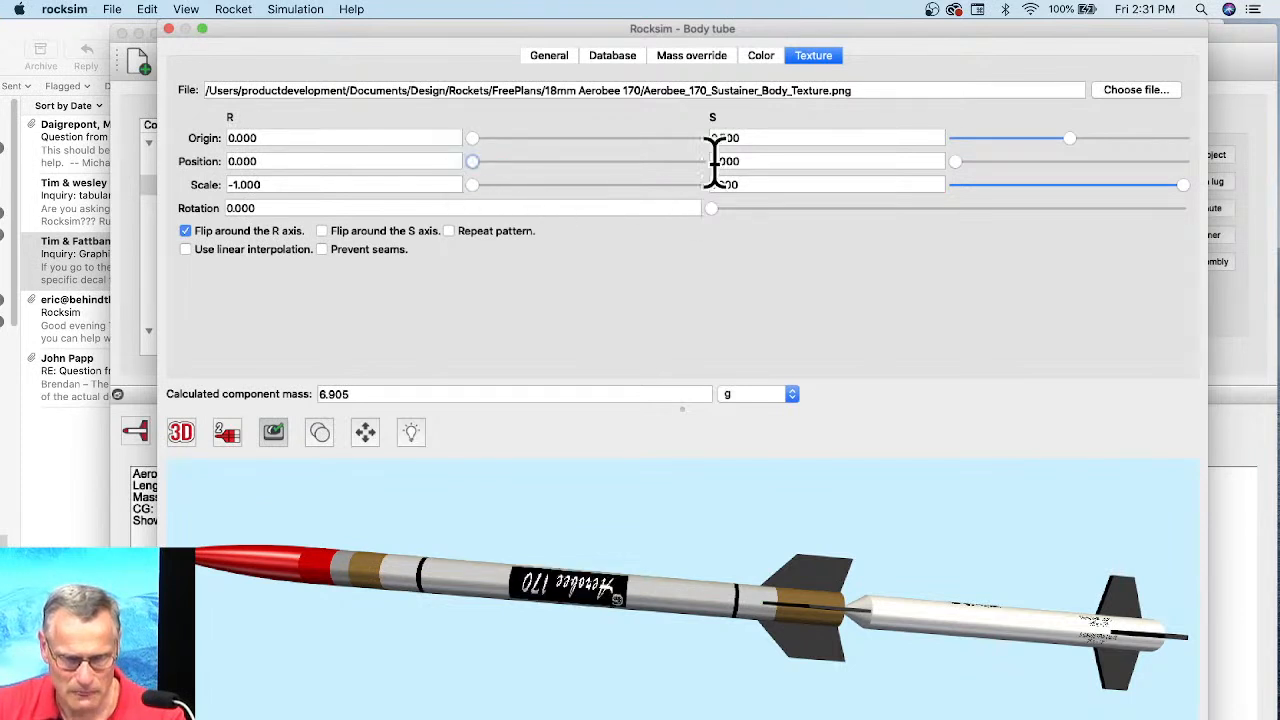
{"action": "left_click_drag", "start_coordinate": [953, 165], "coordinate": [997, 167]}
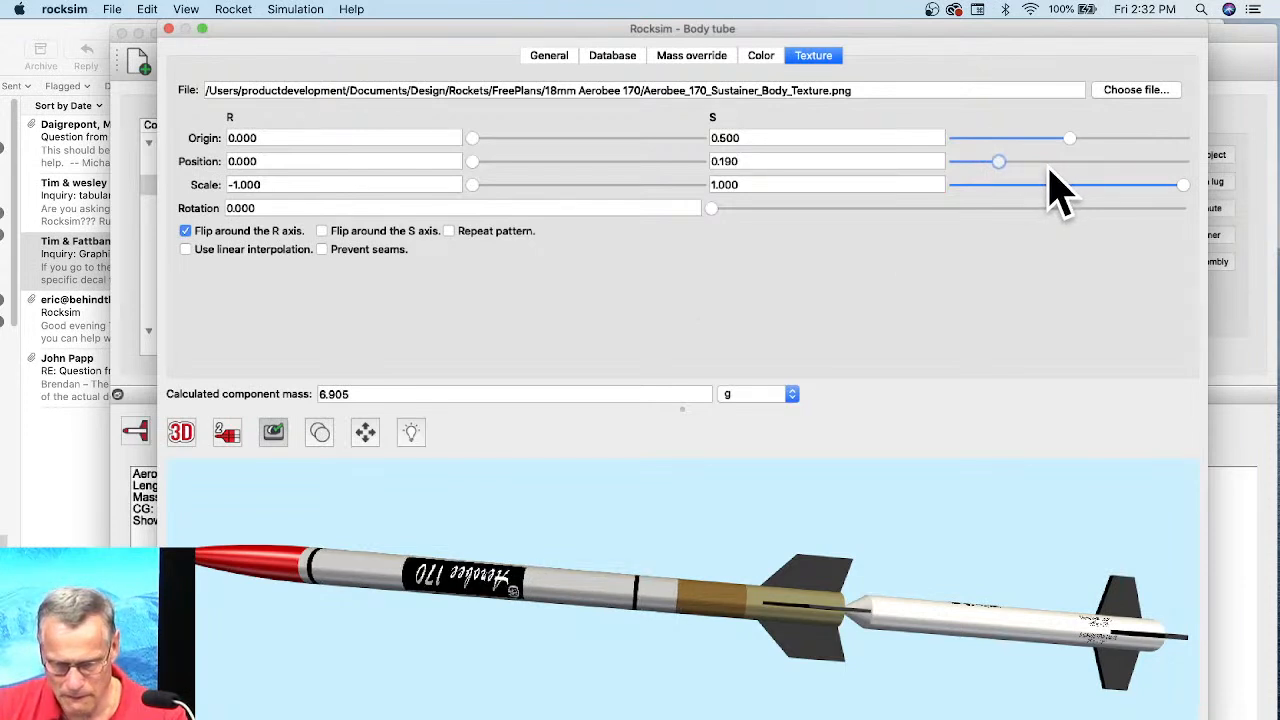
{"action": "left_click", "coordinate": [1046, 161]}
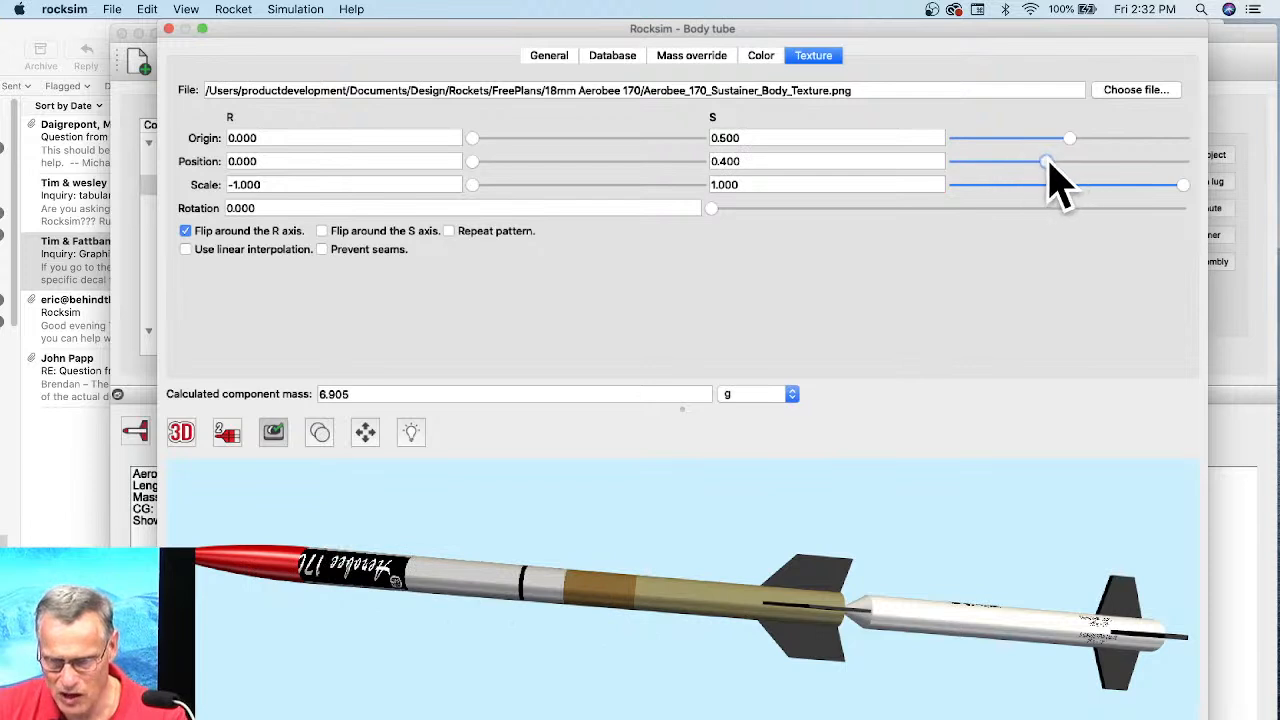
{"action": "key", "text": "Right"}
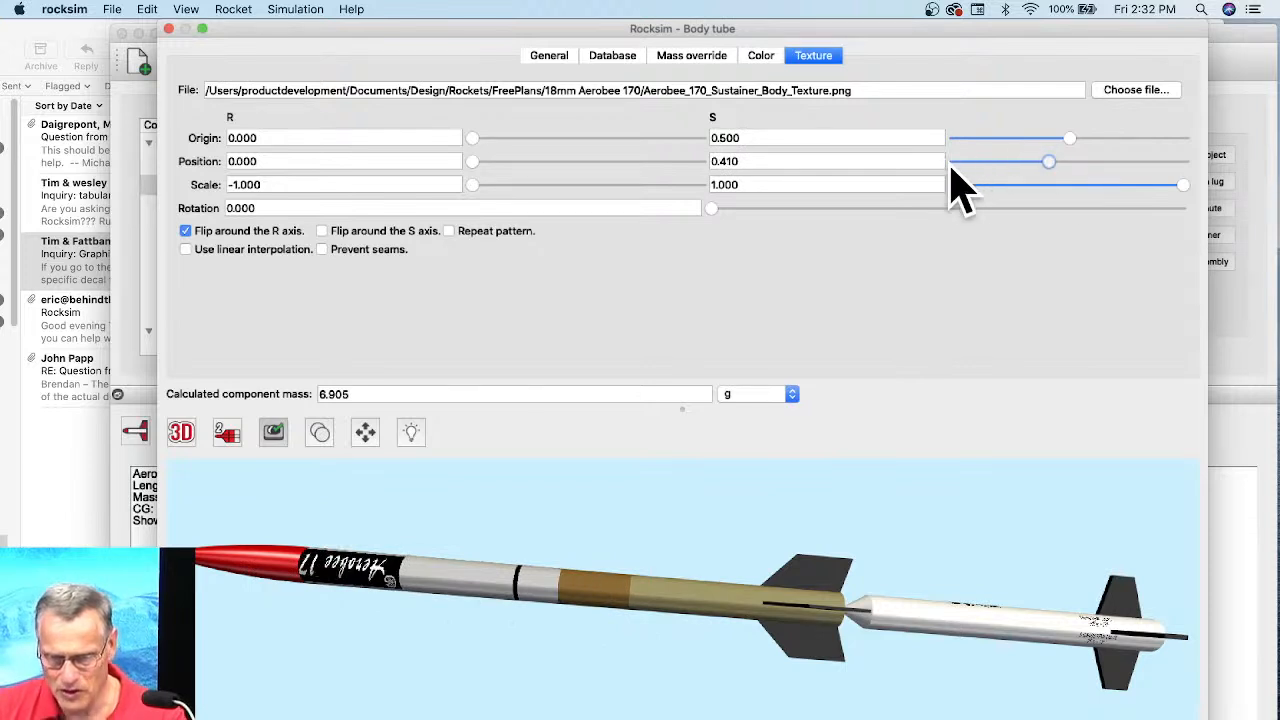
{"action": "left_click_drag", "start_coordinate": [1037, 163], "coordinate": [966, 168]}
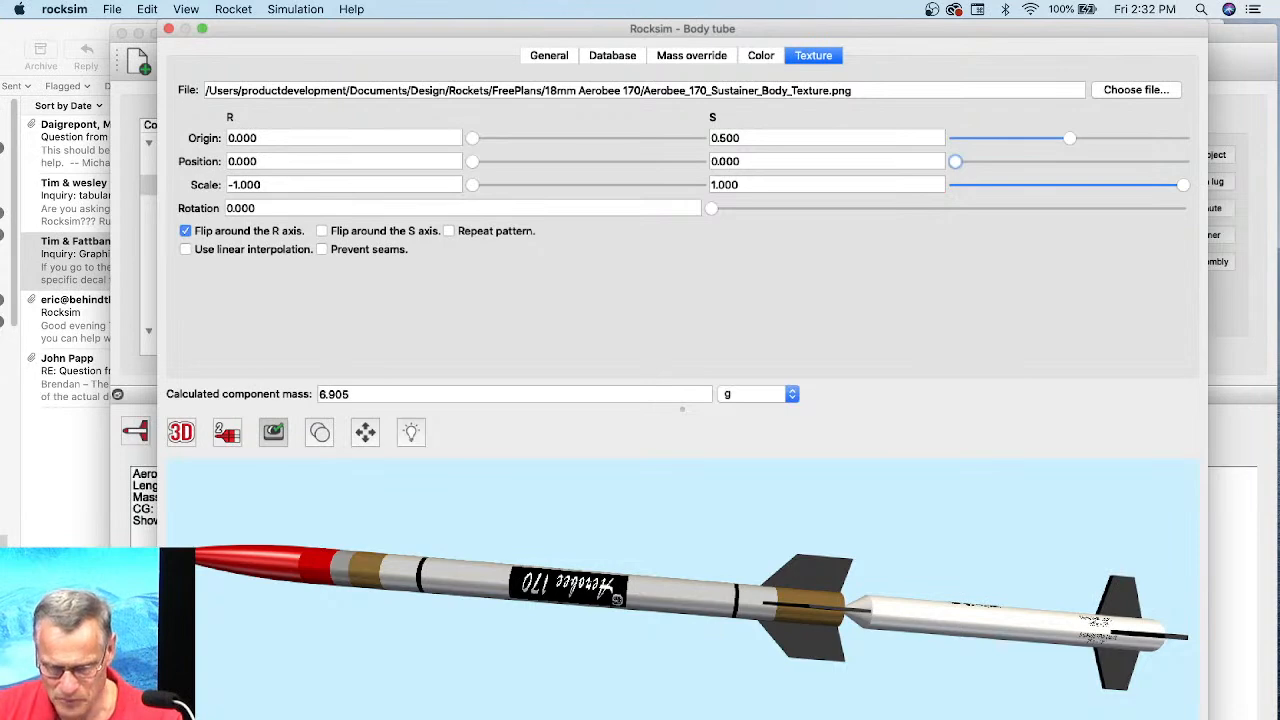
{"action": "key", "text": "Return"}
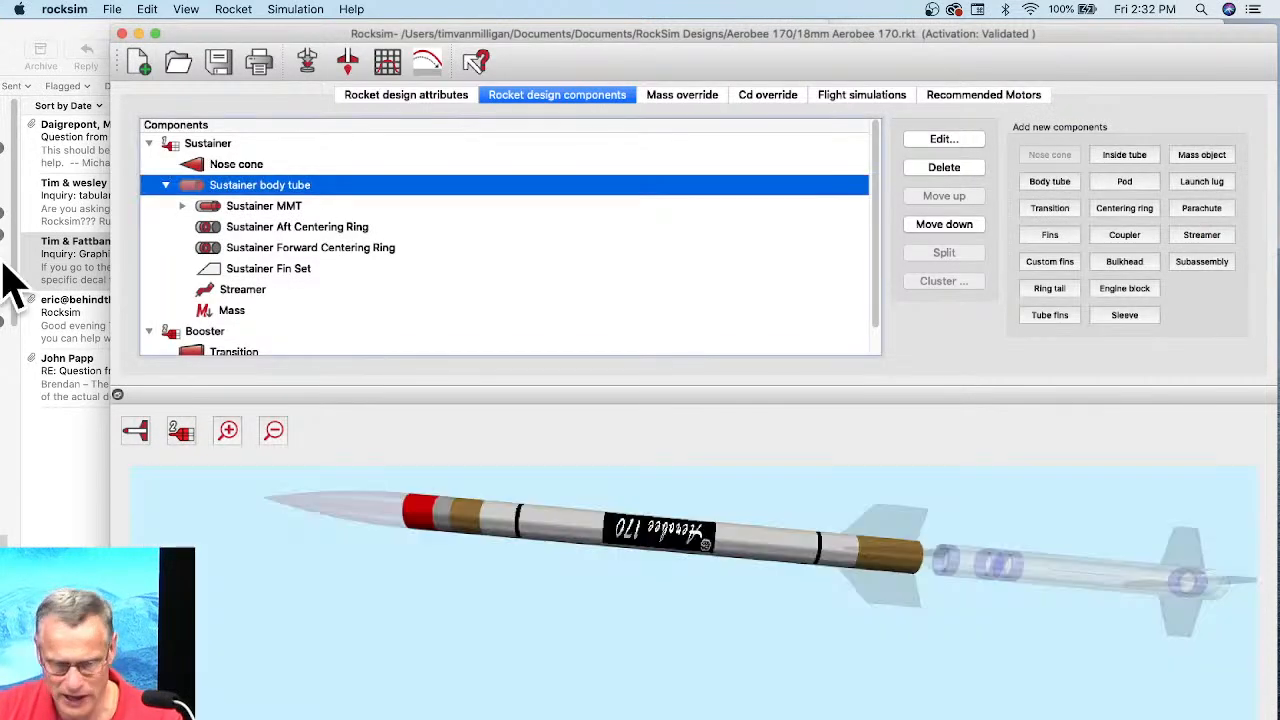
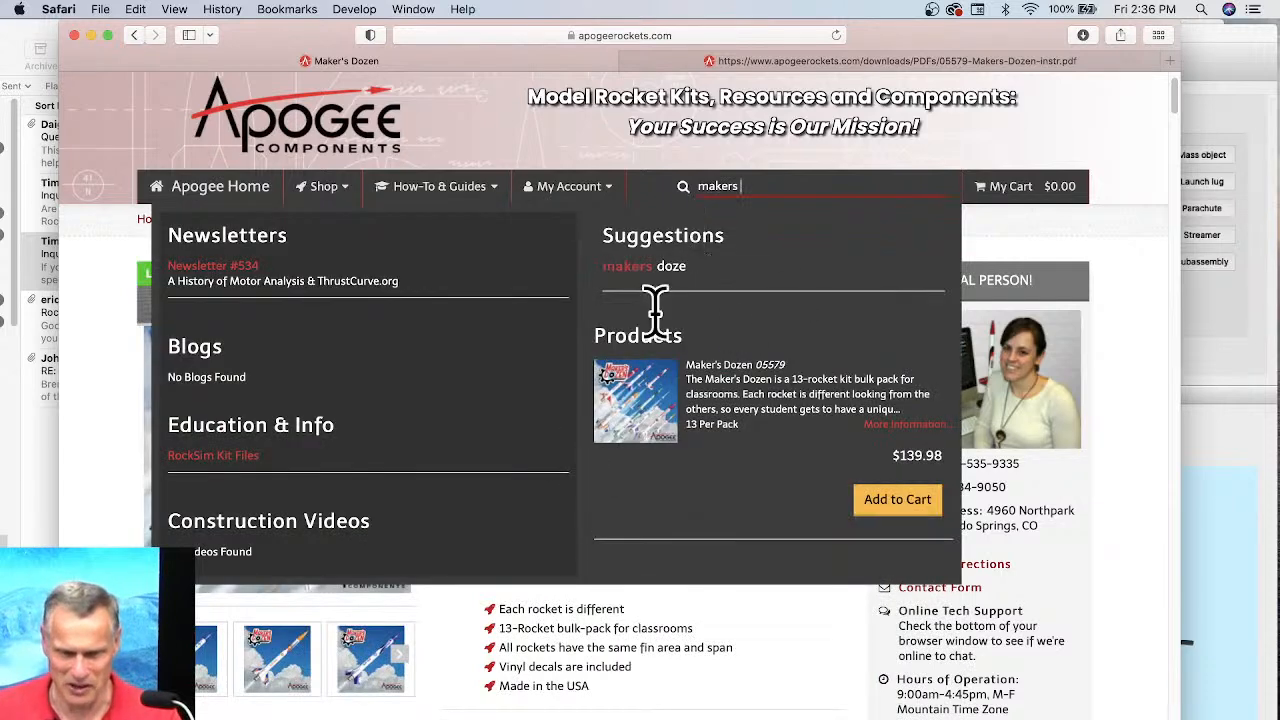
Open the Maker's Dozen product page from the search suggestions and open its assembly instructions PDF.
{"action": "left_click", "coordinate": [633, 440]}
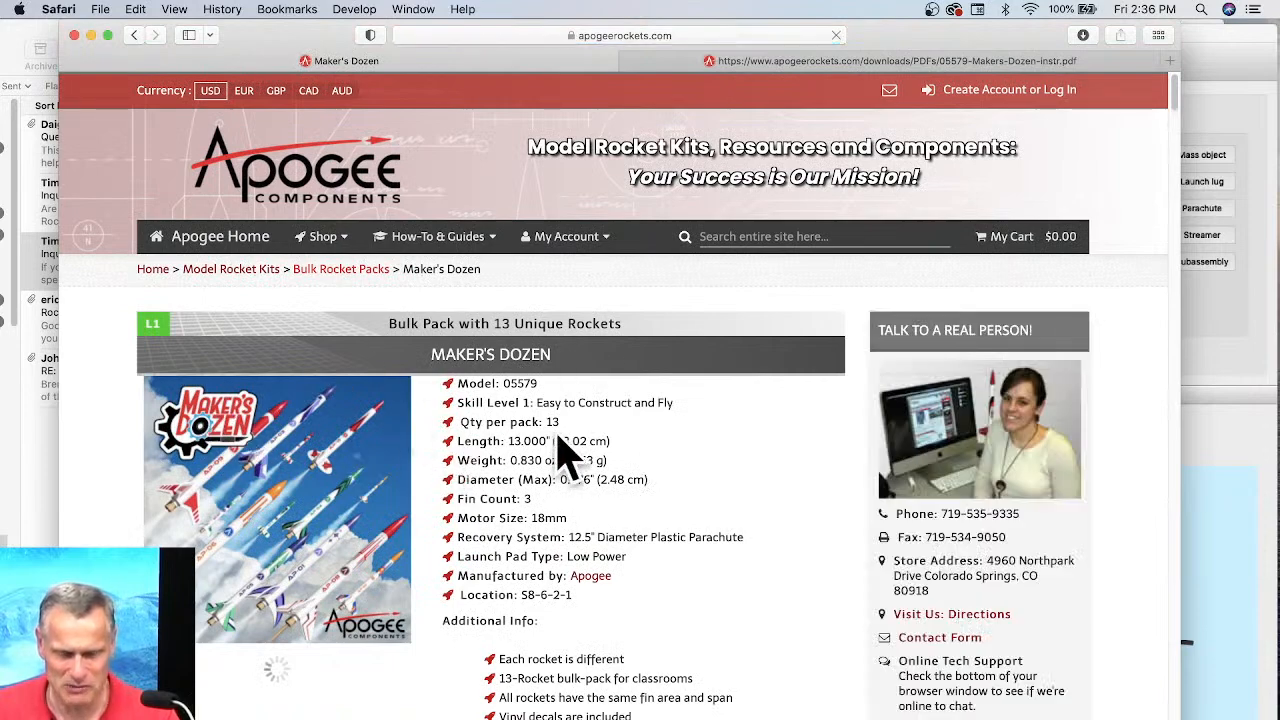
{"action": "scroll", "coordinate": [588, 460], "scroll_direction": "down", "scroll_amount": 1}
{"action": "scroll", "coordinate": [392, 405], "scroll_direction": "down", "scroll_amount": 3}
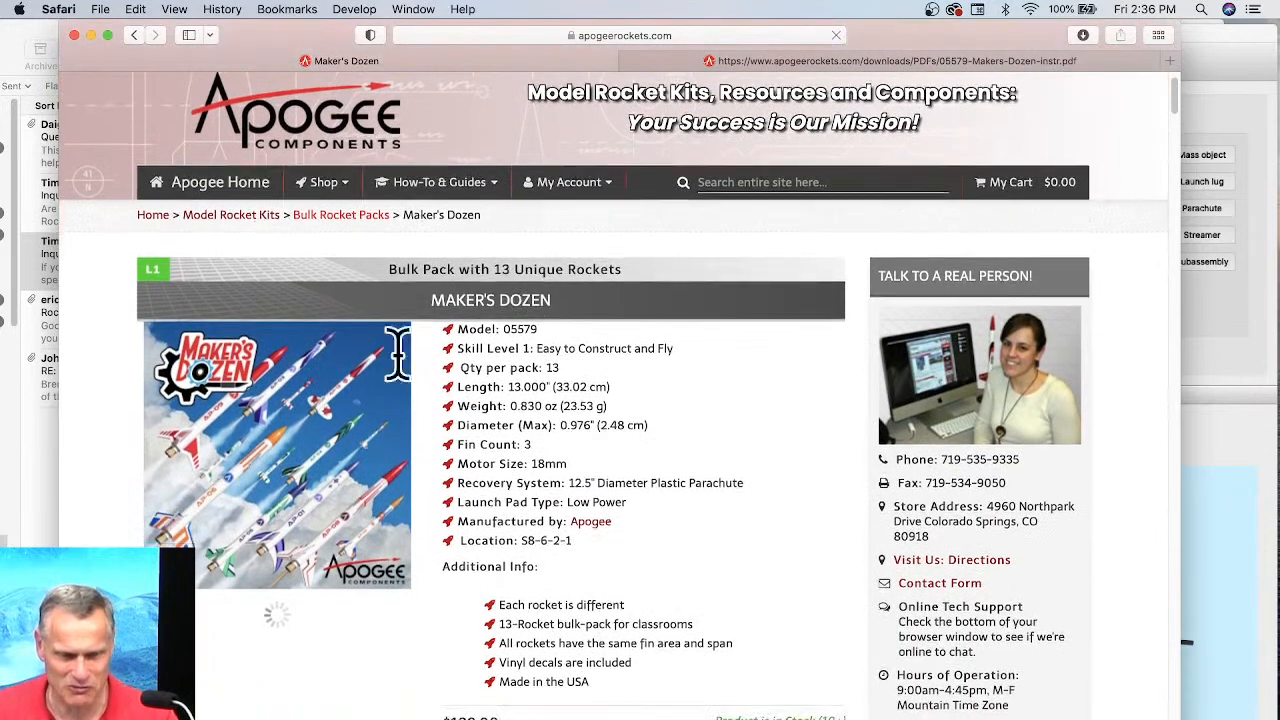
{"action": "scroll", "coordinate": [392, 405], "scroll_direction": "down", "scroll_amount": 6}
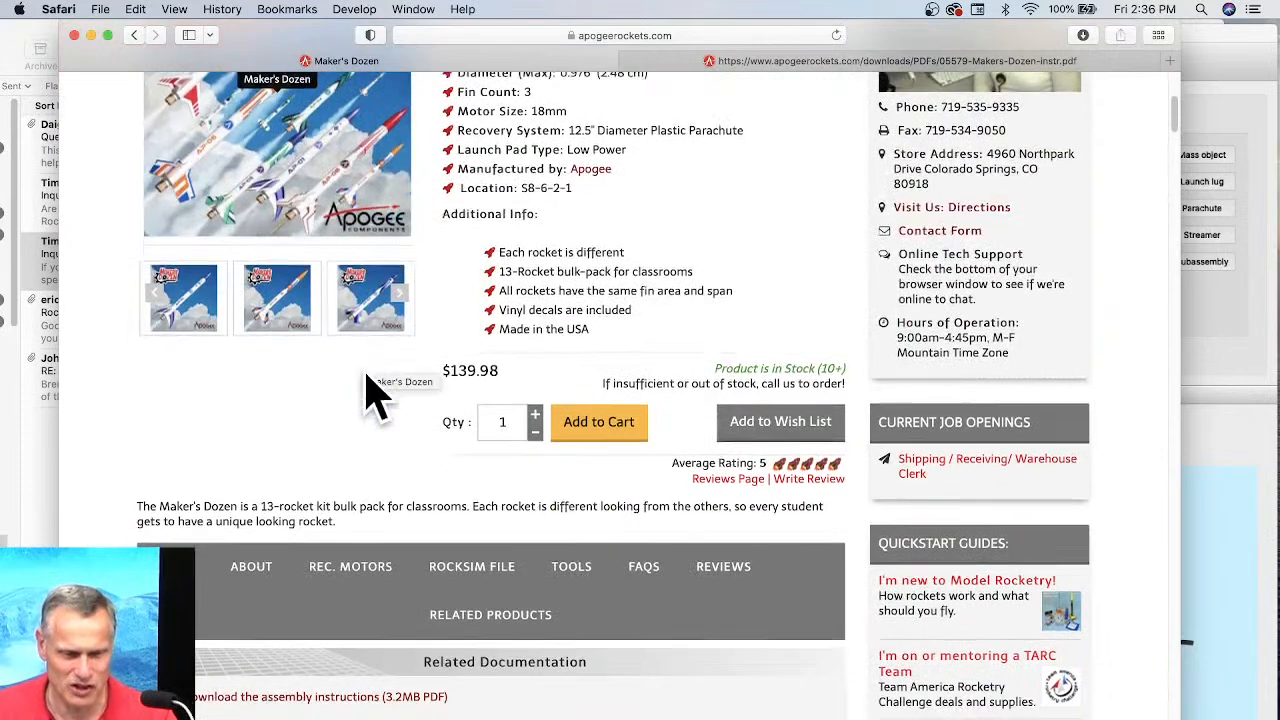
{"action": "scroll", "coordinate": [443, 350], "scroll_direction": "down", "scroll_amount": 2}
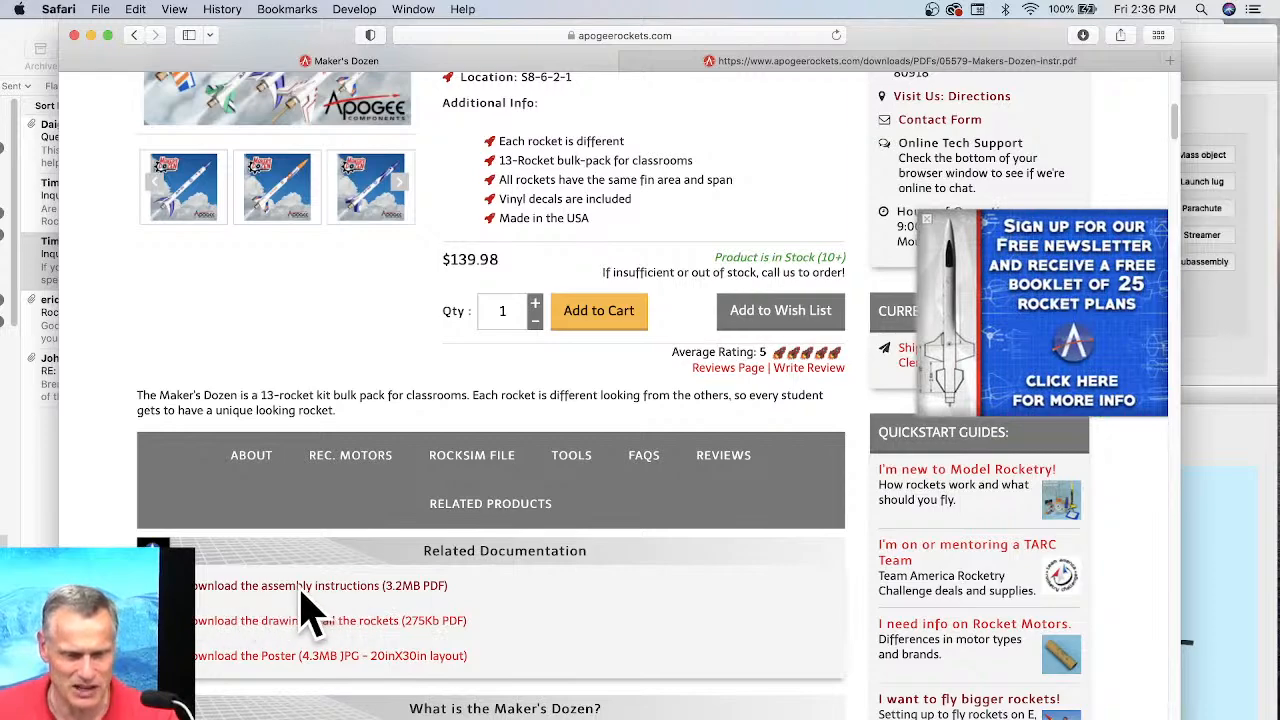
{"action": "scroll", "coordinate": [343, 594], "scroll_direction": "down", "scroll_amount": 7}
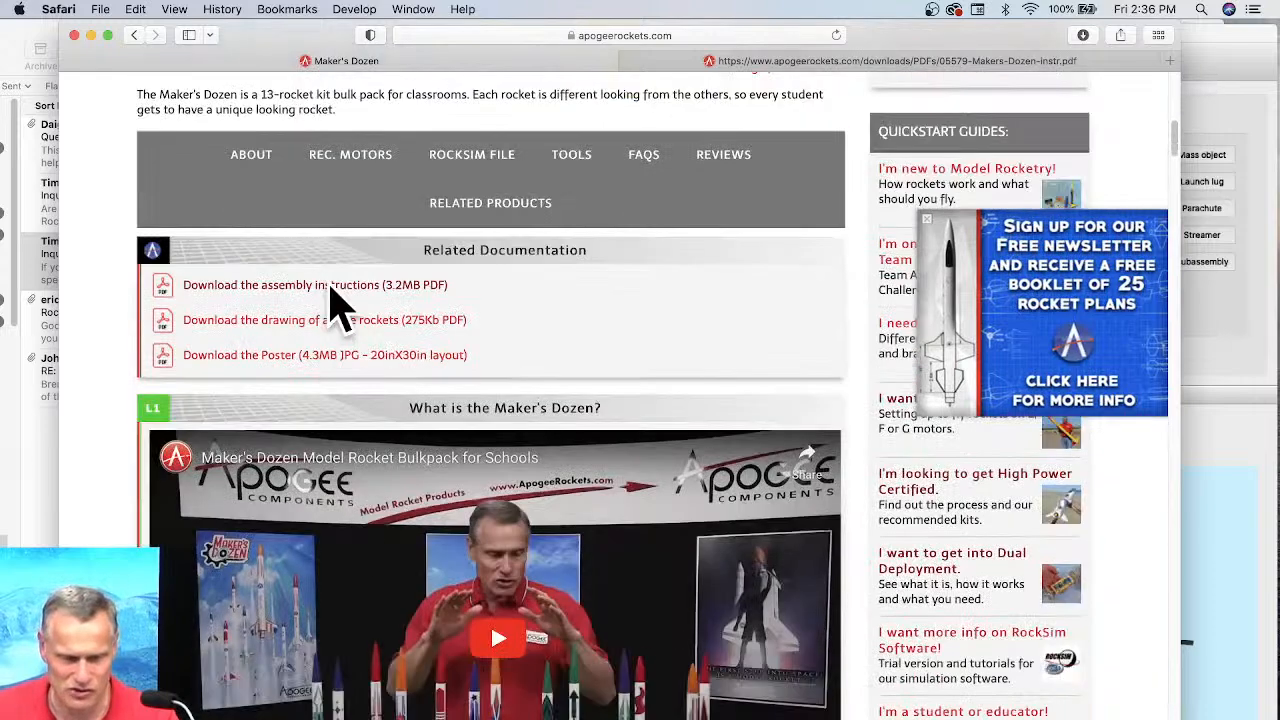
{"action": "left_click", "coordinate": [362, 289]}
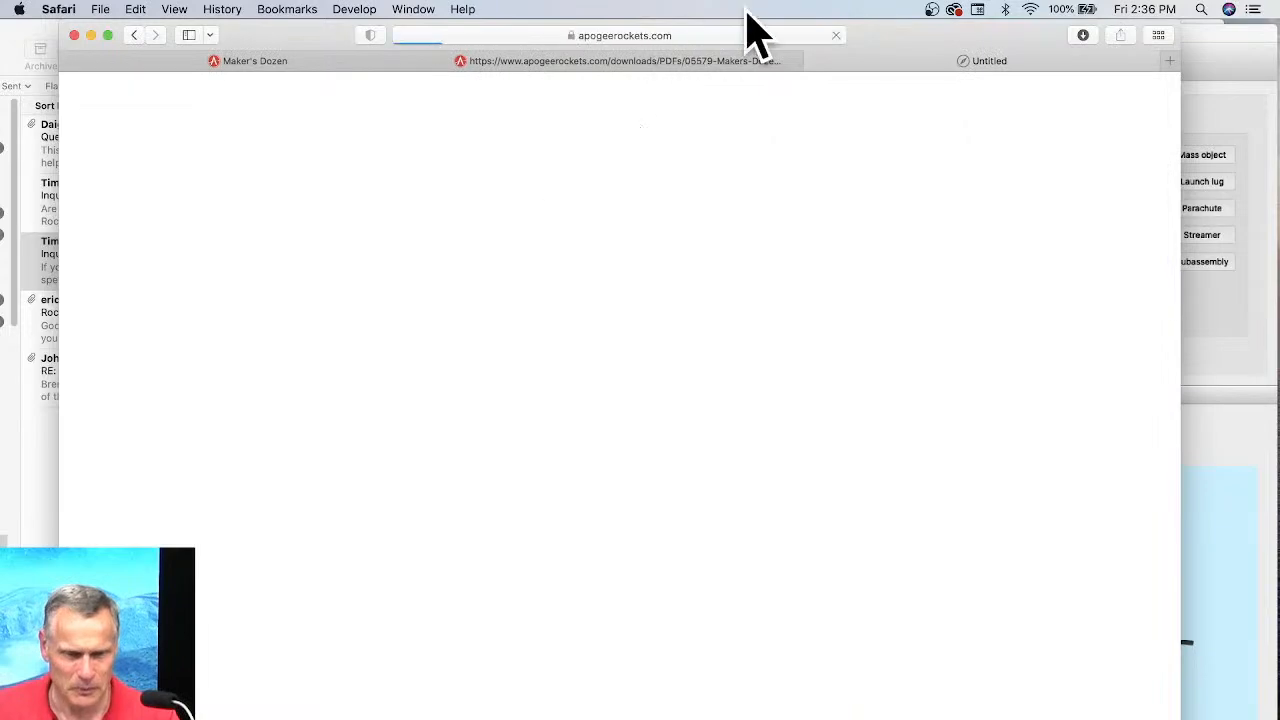
Skim the Maker's Dozen assembly instructions and return to the parts list on the first page.
{"action": "scroll", "coordinate": [814, 206], "scroll_direction": "down", "scroll_amount": 2}
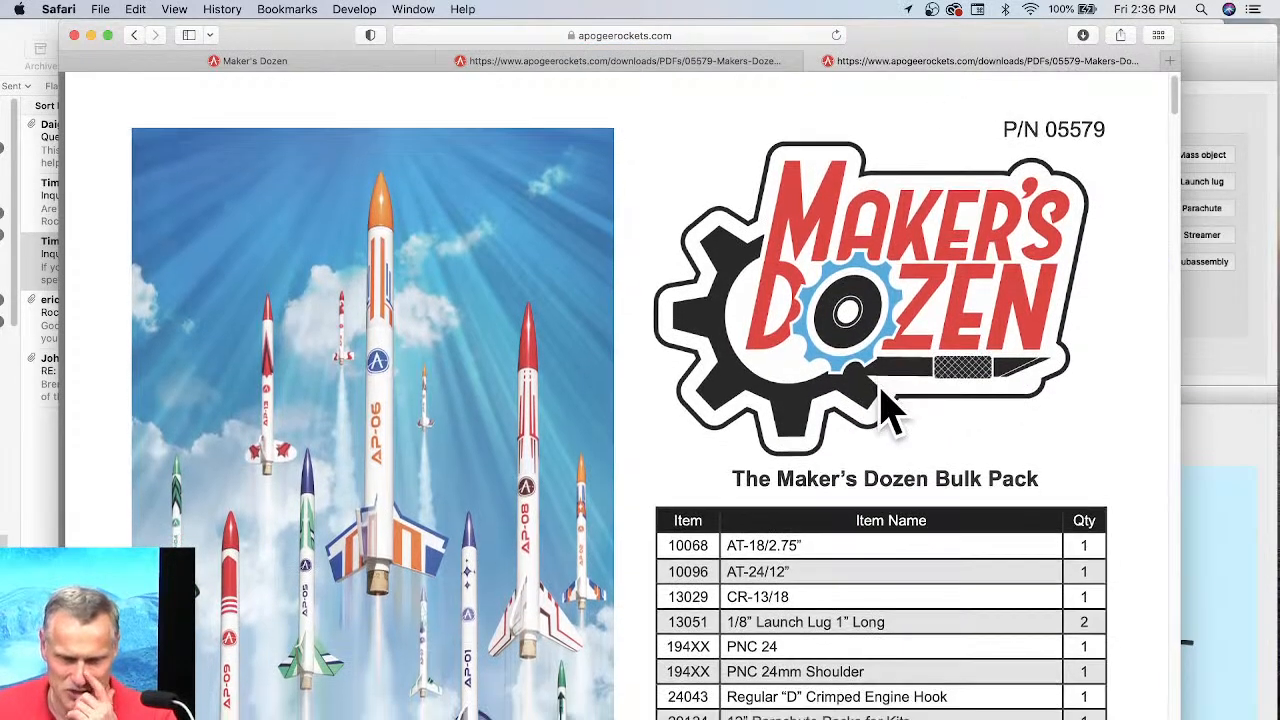
{"action": "scroll", "coordinate": [890, 410], "scroll_direction": "down", "scroll_amount": 20}
{"action": "scroll", "coordinate": [890, 420], "scroll_direction": "down", "scroll_amount": 10}
{"action": "scroll", "coordinate": [893, 425], "scroll_direction": "up", "scroll_amount": 5}
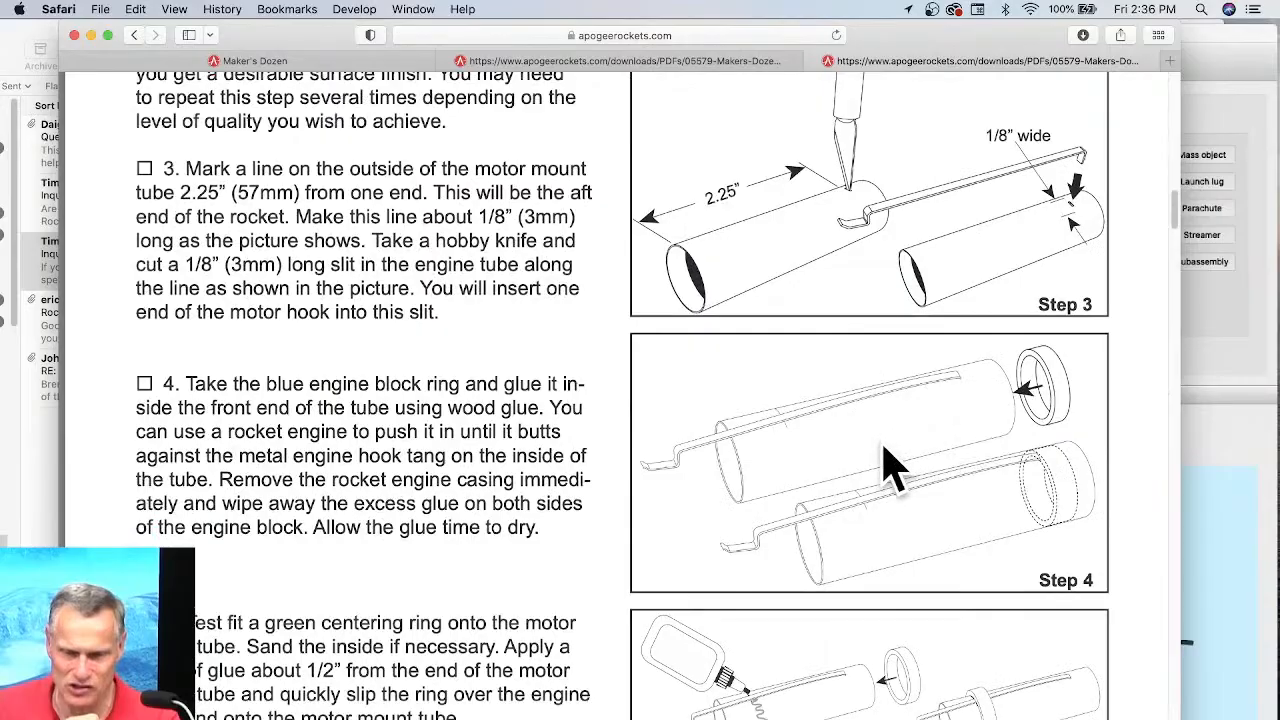
{"action": "scroll", "coordinate": [1060, 440], "scroll_direction": "down", "scroll_amount": 10}
{"action": "scroll", "coordinate": [1013, 440], "scroll_direction": "down", "scroll_amount": 2}
{"action": "scroll", "coordinate": [853, 450], "scroll_direction": "up", "scroll_amount": 15}
{"action": "scroll", "coordinate": [853, 450], "scroll_direction": "up", "scroll_amount": 15}
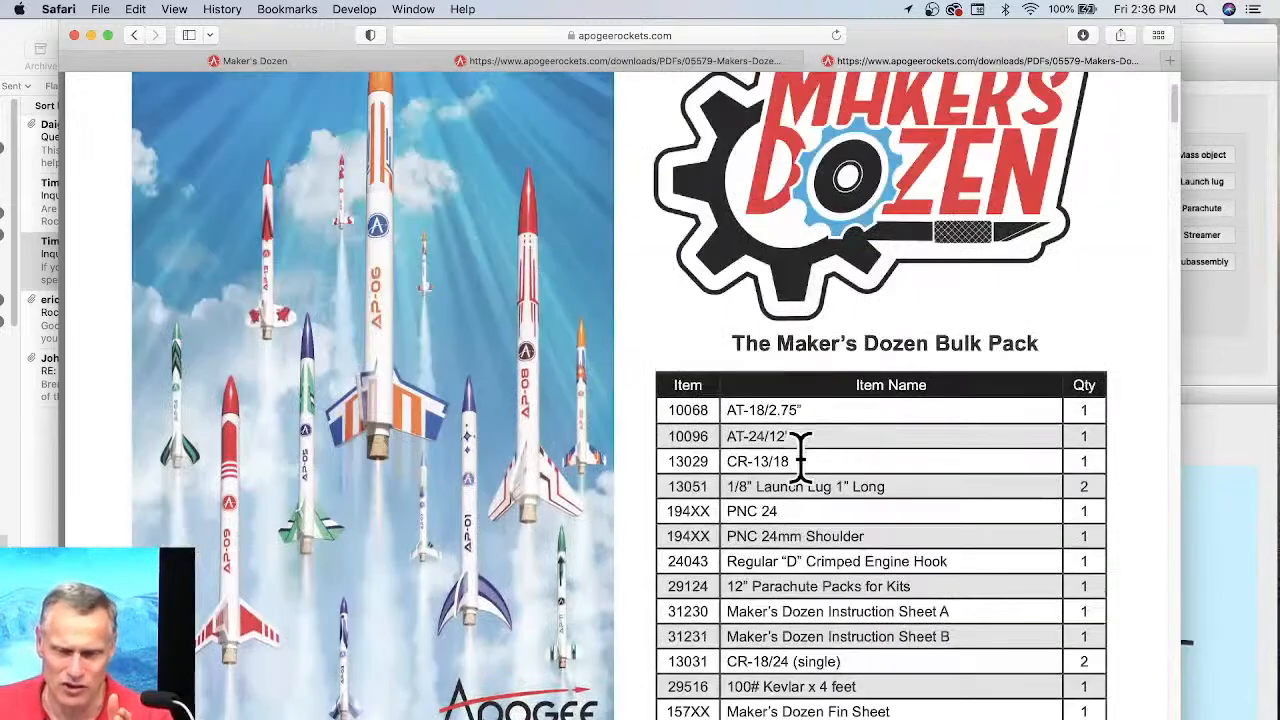
{"action": "scroll", "coordinate": [800, 450], "scroll_direction": "down", "scroll_amount": 1}
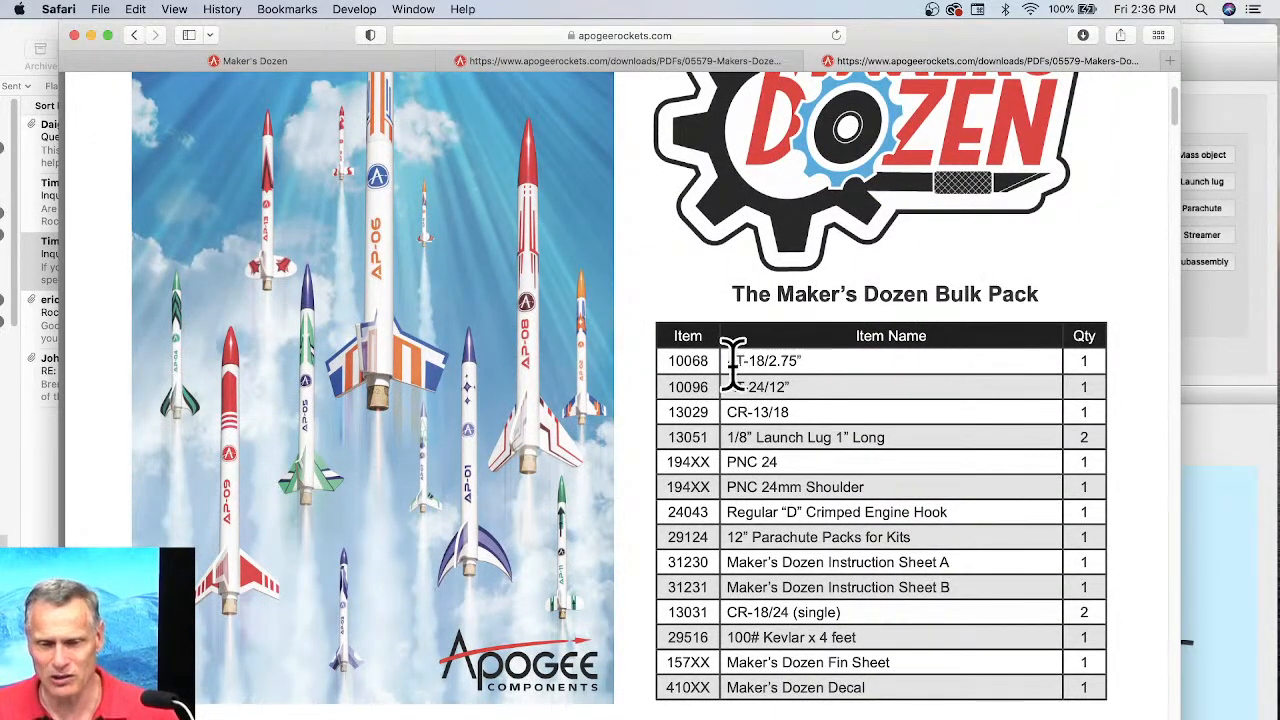
Highlight the AT-18/2.75", AT-24/12", CR-13/18 and PNC 24 entries in turn in the Maker's Dozen parts list.
{"action": "left_click_drag", "start_coordinate": [727, 360], "coordinate": [800, 364]}
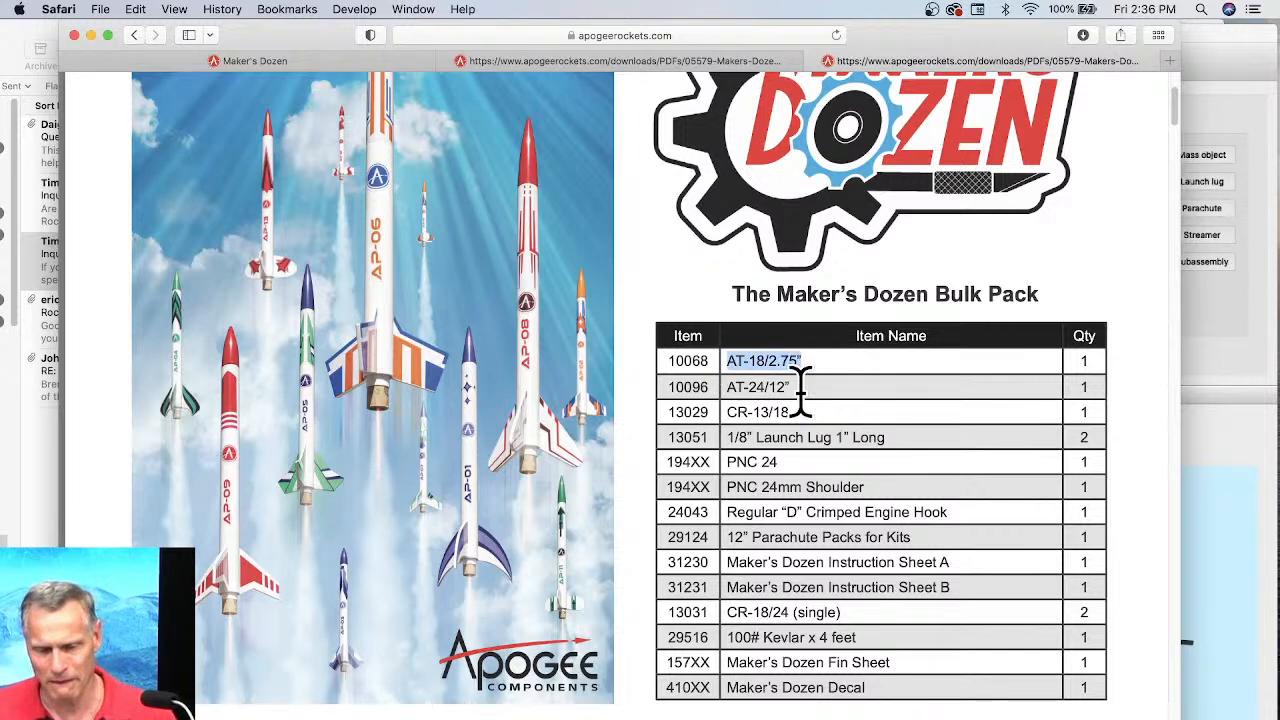
{"action": "left_click_drag", "start_coordinate": [797, 388], "coordinate": [695, 380]}
{"action": "left_click_drag", "start_coordinate": [781, 387], "coordinate": [842, 387]}
{"action": "left_click", "coordinate": [723, 388]}
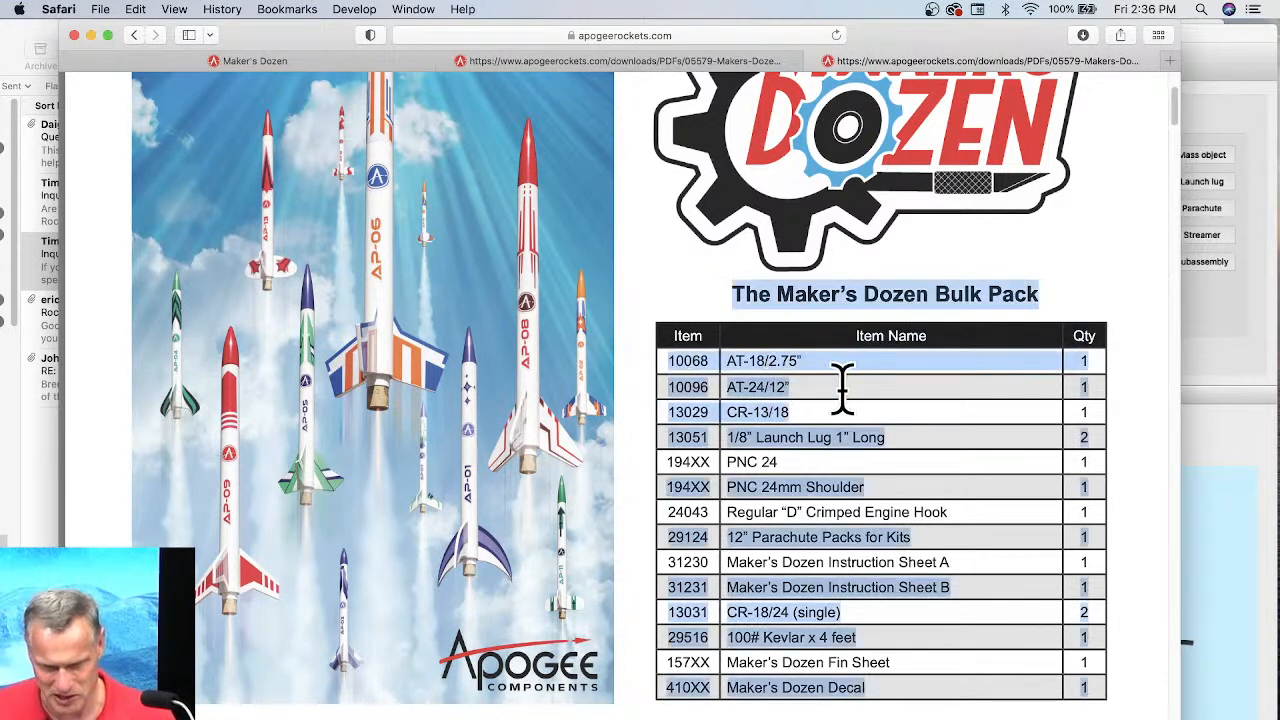
{"action": "left_click", "coordinate": [830, 387]}
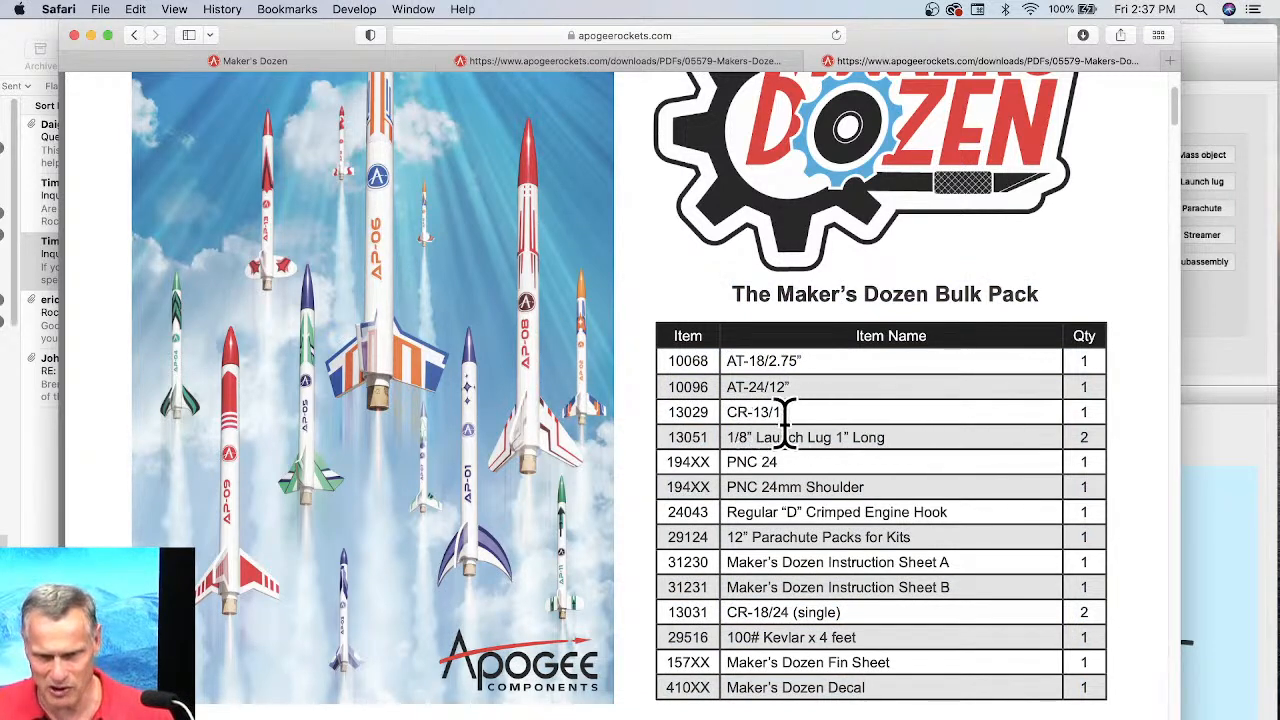
{"action": "left_click_drag", "start_coordinate": [795, 412], "coordinate": [730, 412]}
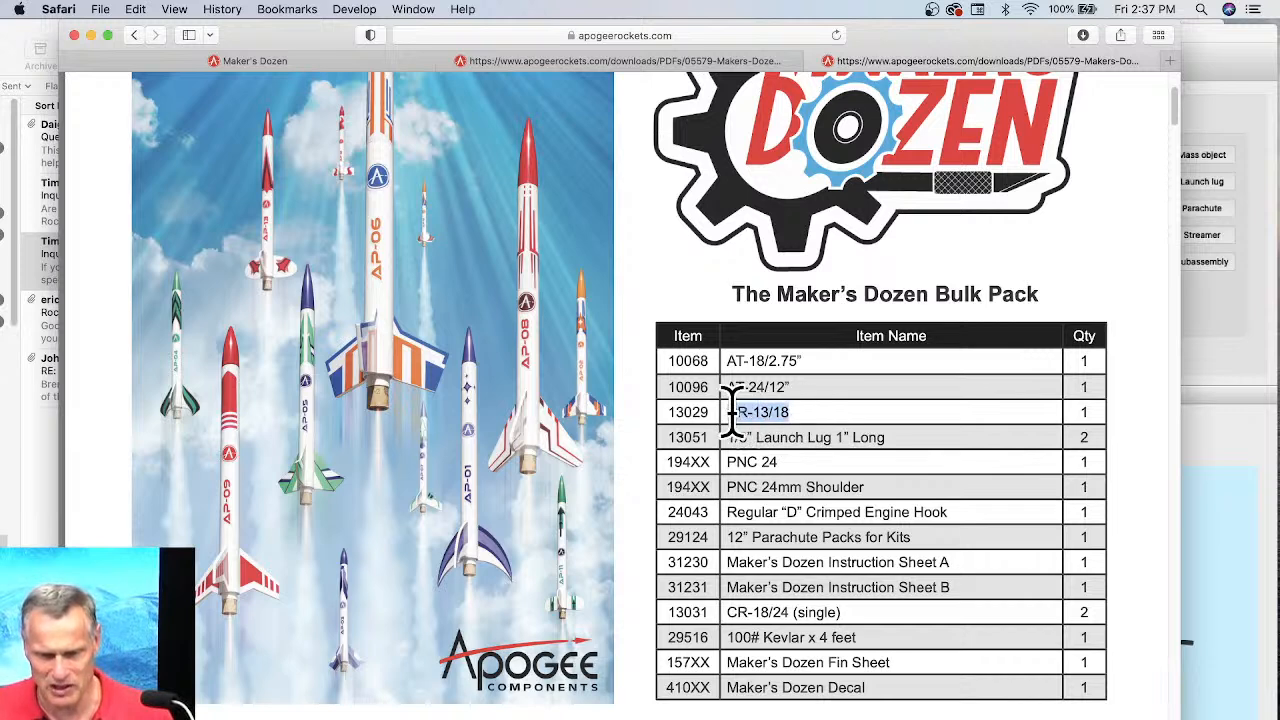
{"action": "left_click", "coordinate": [770, 440]}
{"action": "left_click_drag", "start_coordinate": [779, 461], "coordinate": [727, 461]}
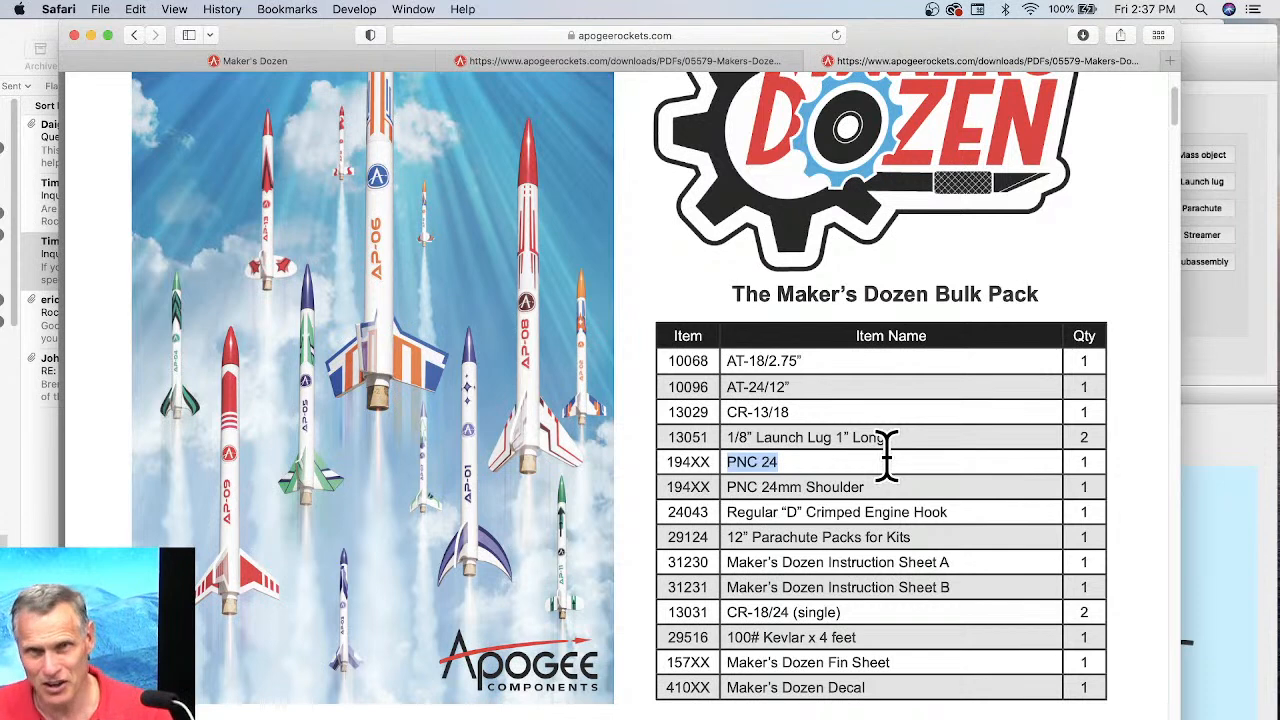
{"action": "scroll", "coordinate": [751, 323], "scroll_direction": "down", "scroll_amount": 1}
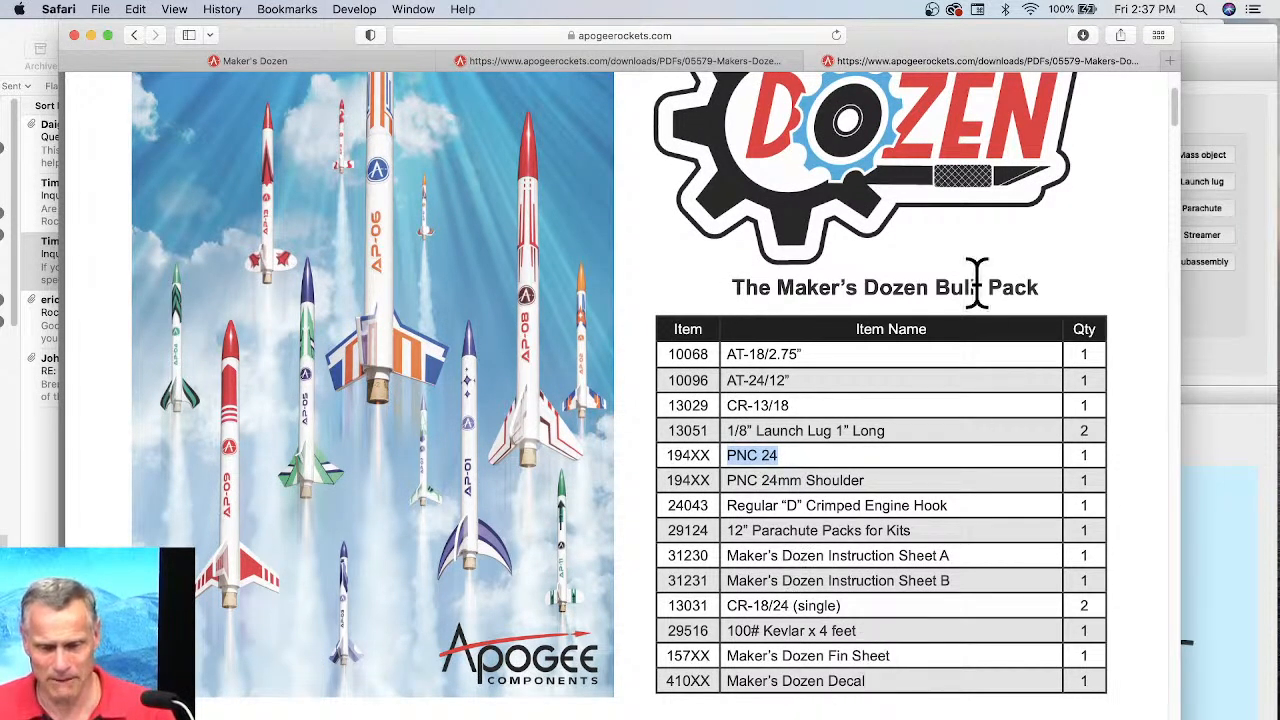
{"action": "scroll", "coordinate": [523, 471], "scroll_direction": "up", "scroll_amount": 3}
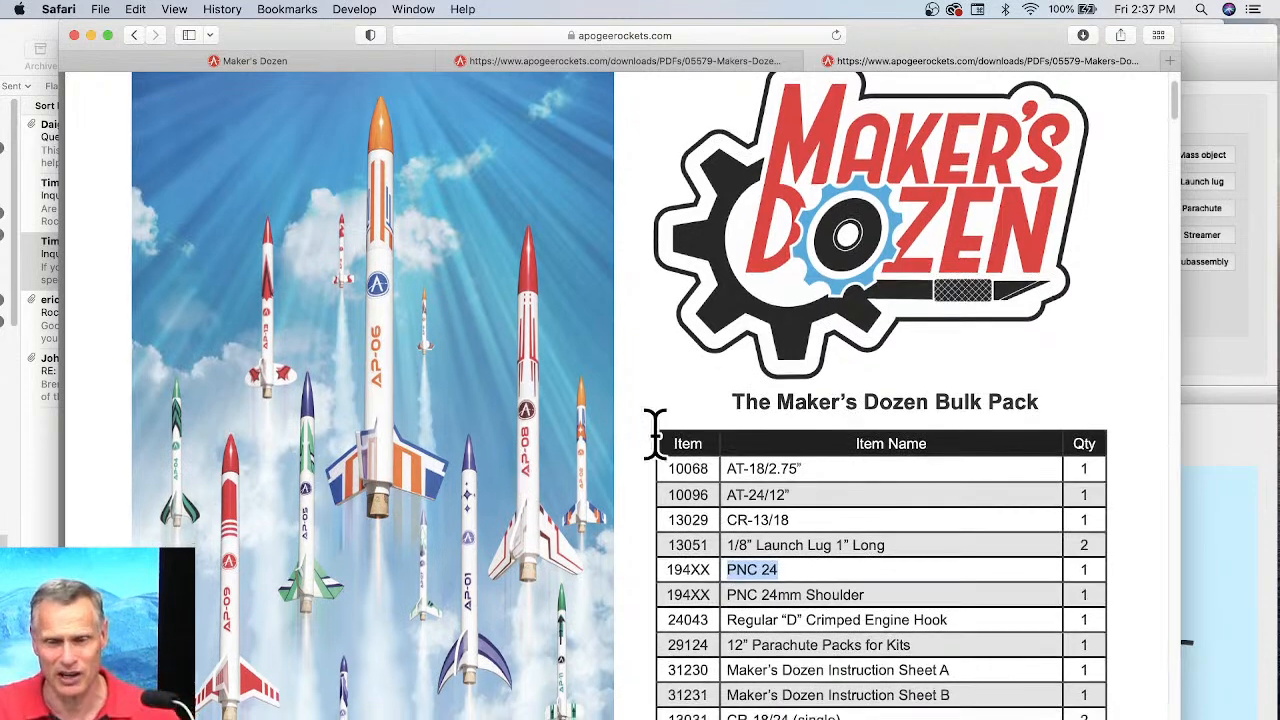
Review the illustrated assembly steps from the parts list through step 13 and close both instruction PDFs.
{"action": "scroll", "coordinate": [700, 400], "scroll_direction": "down", "scroll_amount": 5}
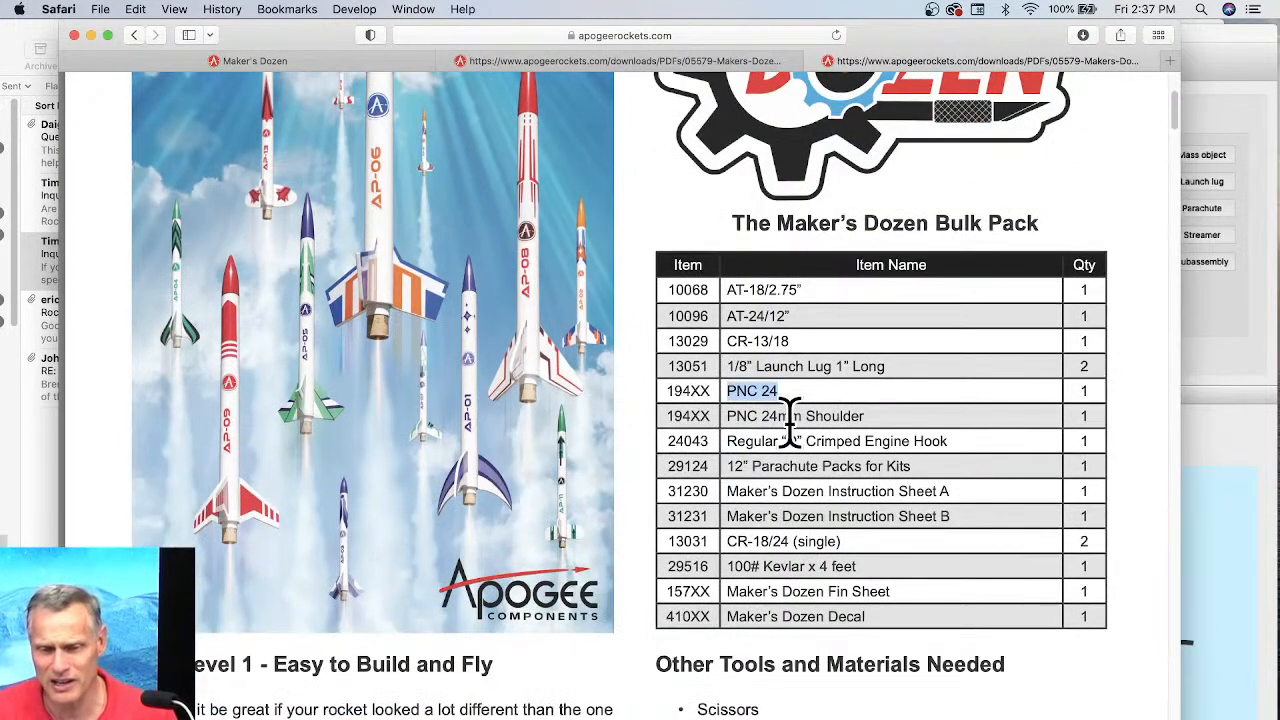
{"action": "scroll", "coordinate": [790, 415], "scroll_direction": "down", "scroll_amount": 20}
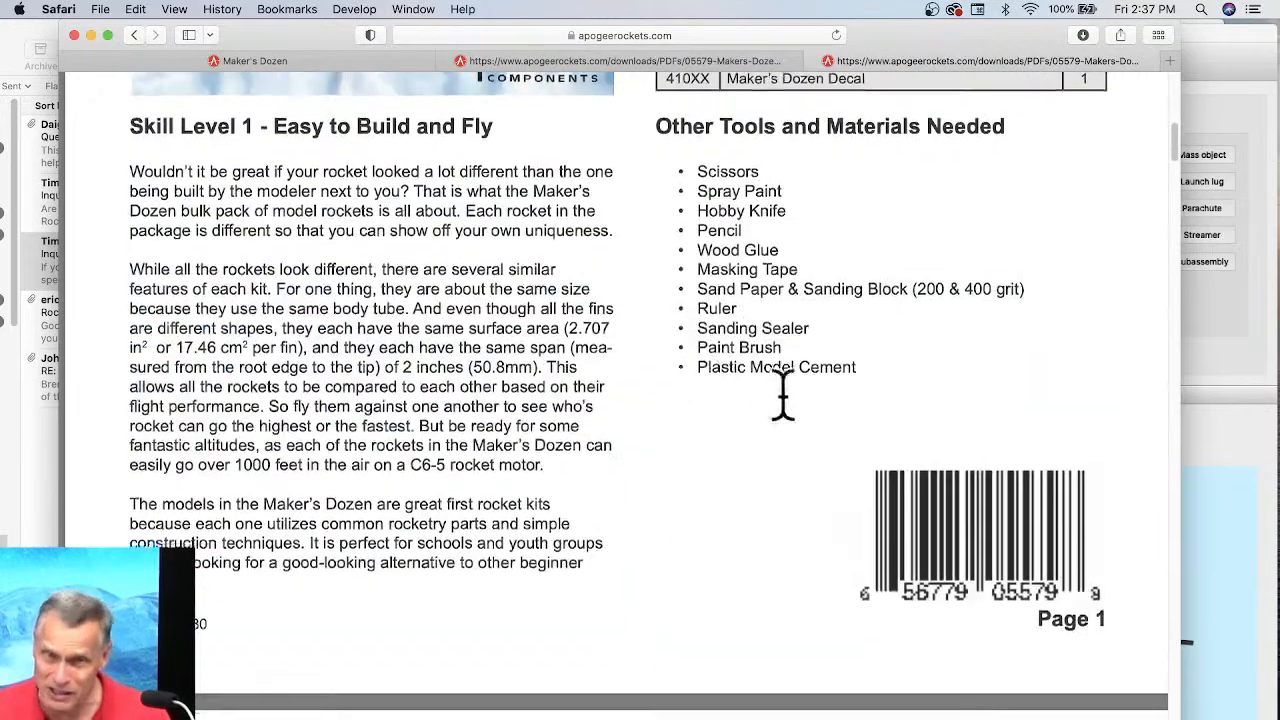
{"action": "scroll", "coordinate": [858, 352], "scroll_direction": "down", "scroll_amount": 8}
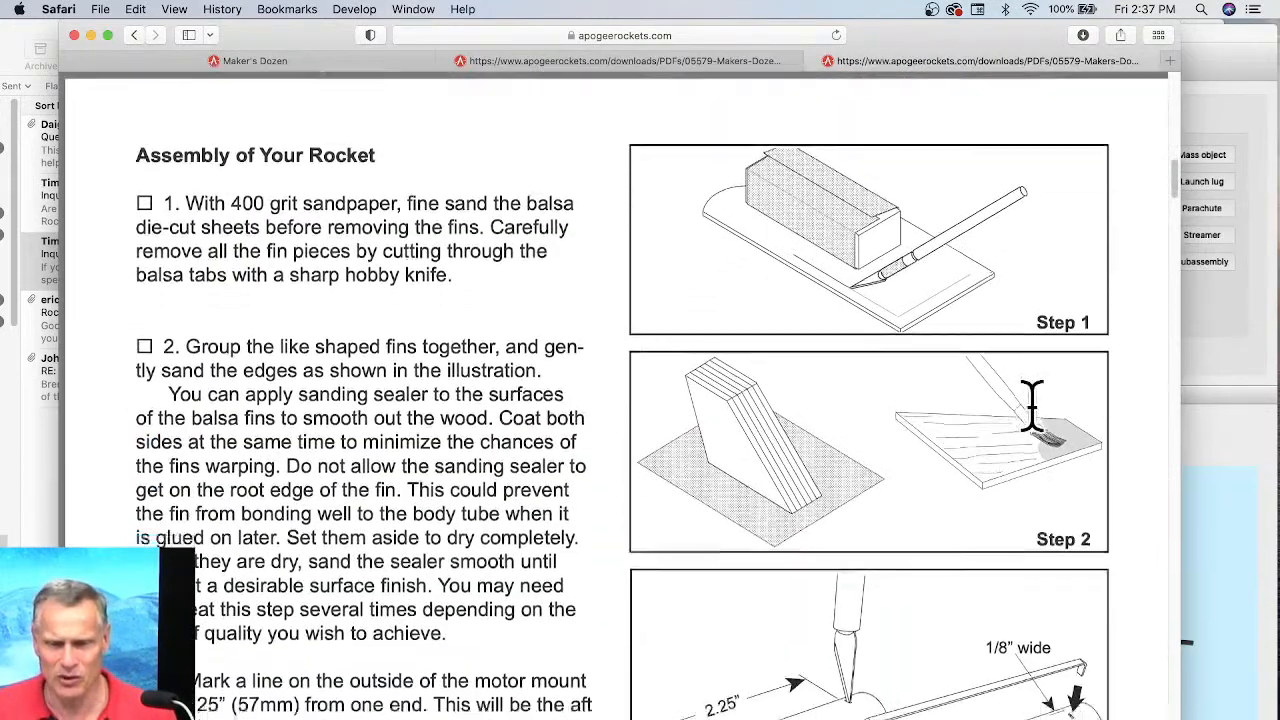
{"action": "scroll", "coordinate": [1010, 540], "scroll_direction": "down", "scroll_amount": 9}
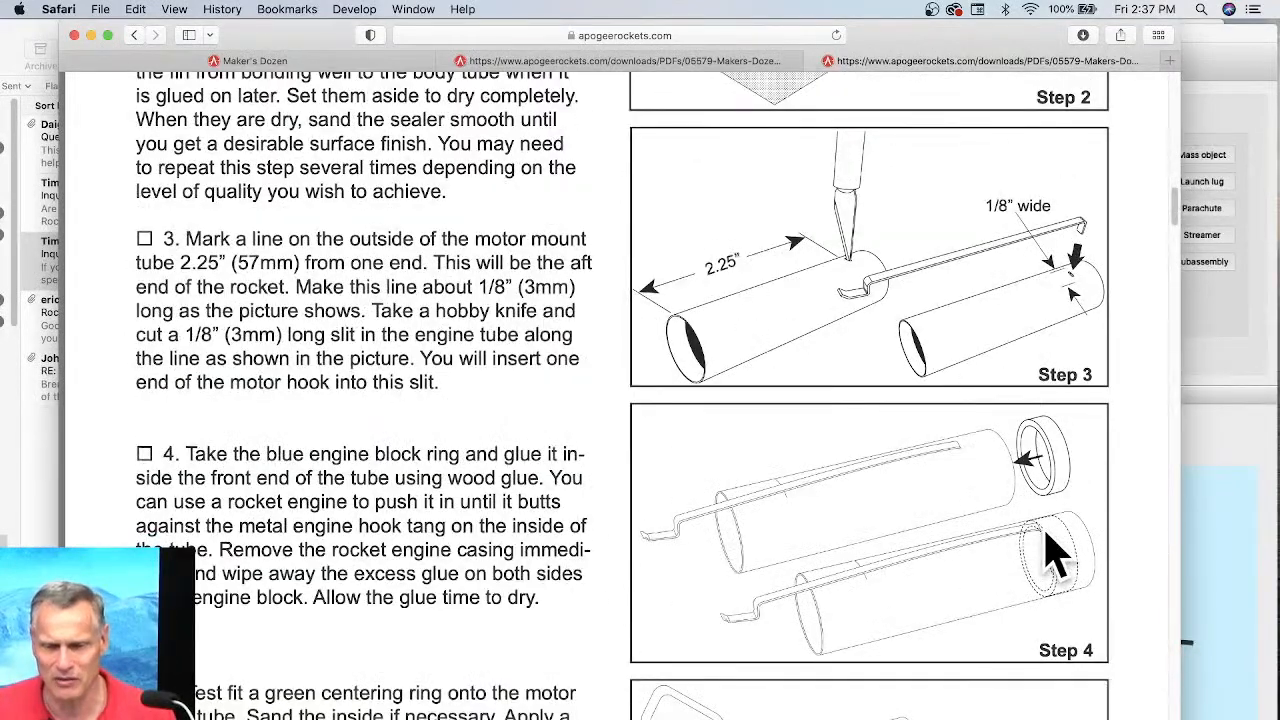
{"action": "scroll", "coordinate": [1015, 580], "scroll_direction": "down", "scroll_amount": 1}
{"action": "scroll", "coordinate": [1010, 570], "scroll_direction": "down", "scroll_amount": 15}
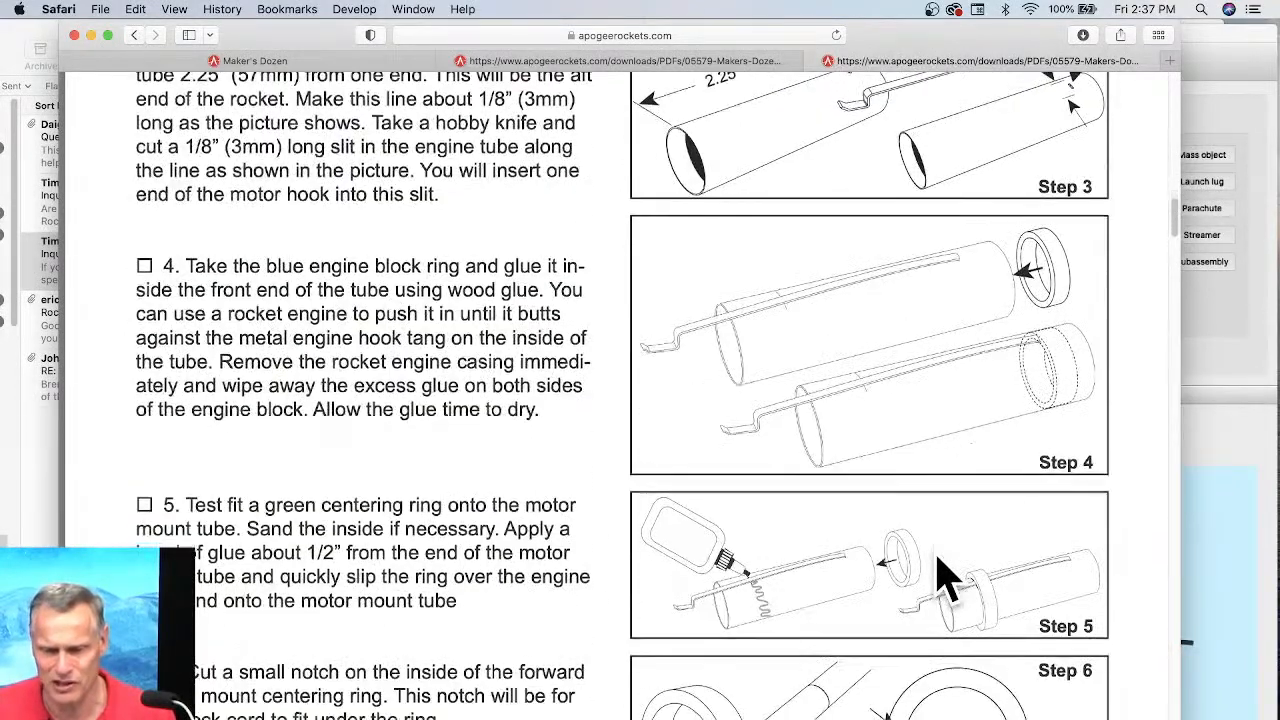
{"action": "scroll", "coordinate": [866, 491], "scroll_direction": "down", "scroll_amount": 20}
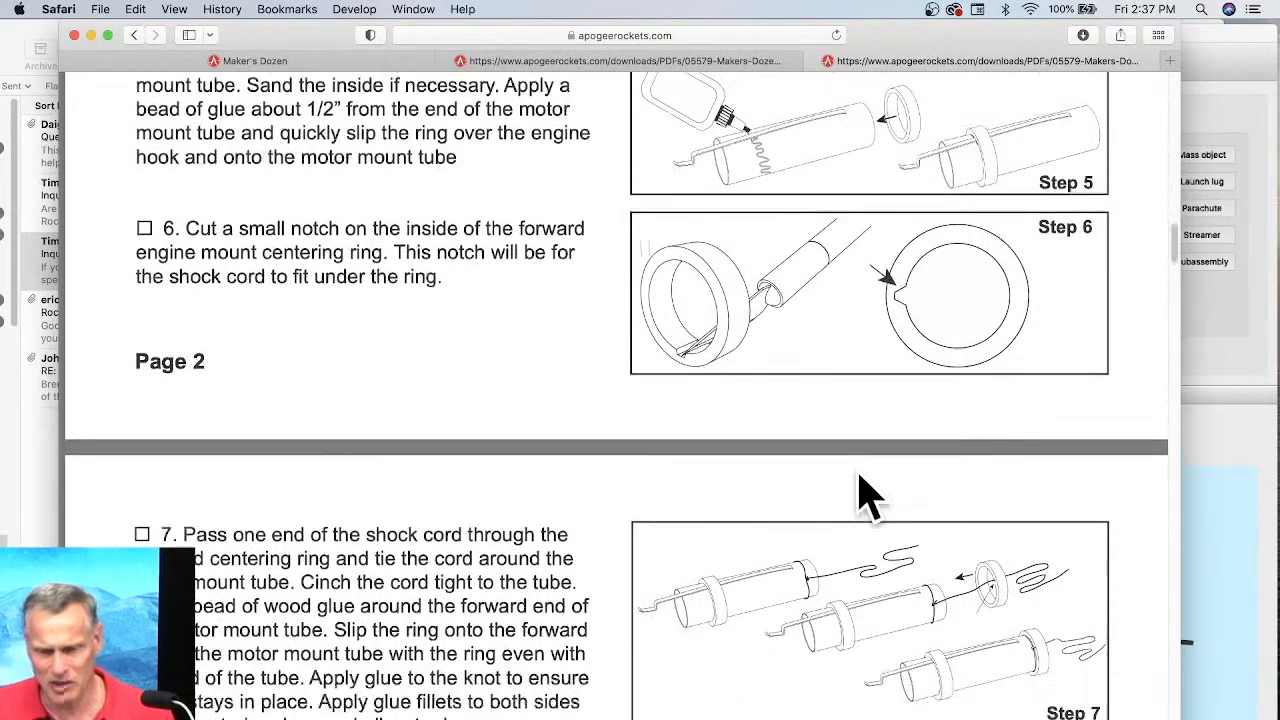
{"action": "scroll", "coordinate": [866, 491], "scroll_direction": "down", "scroll_amount": 18}
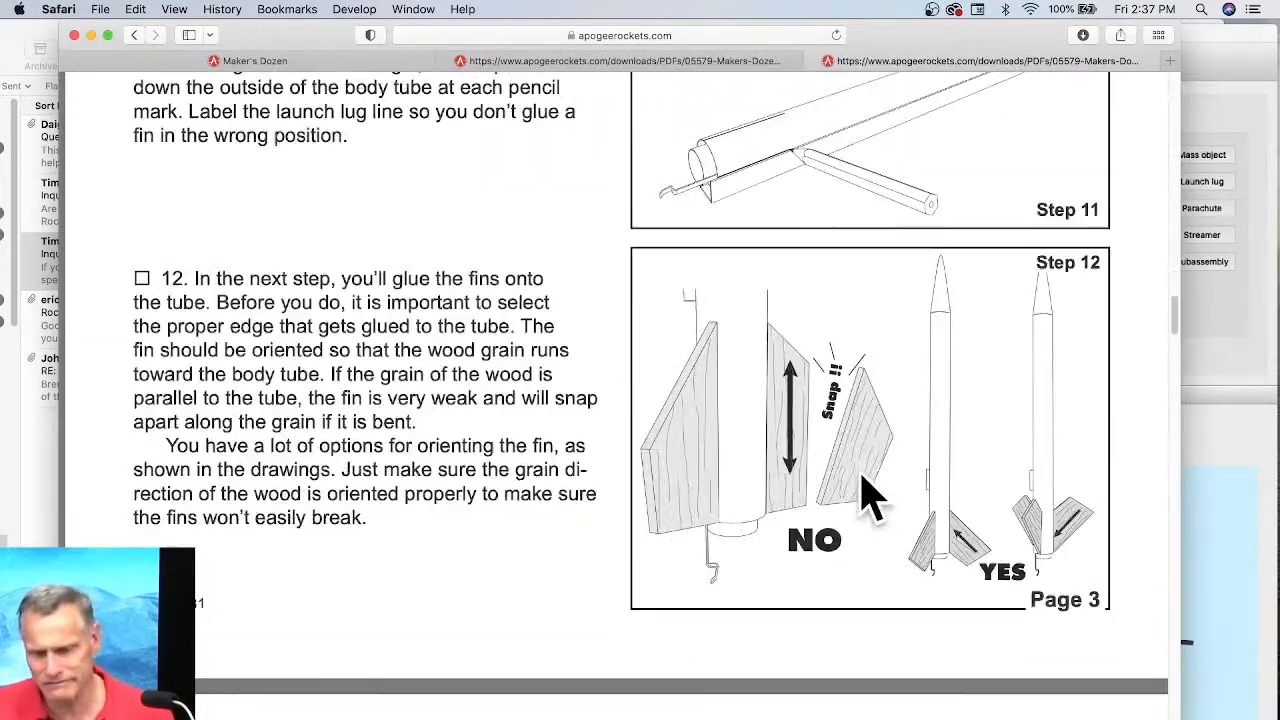
{"action": "scroll", "coordinate": [840, 478], "scroll_direction": "down", "scroll_amount": 12}
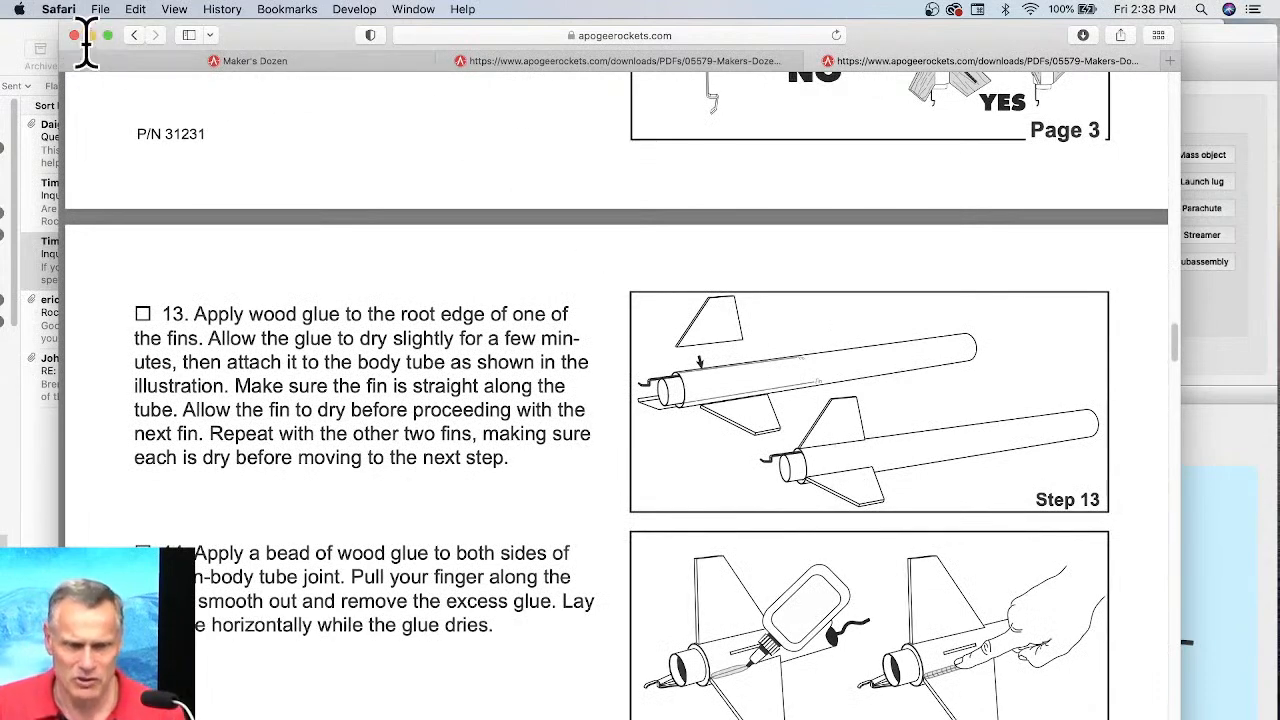
{"action": "left_click", "coordinate": [820, 60]}
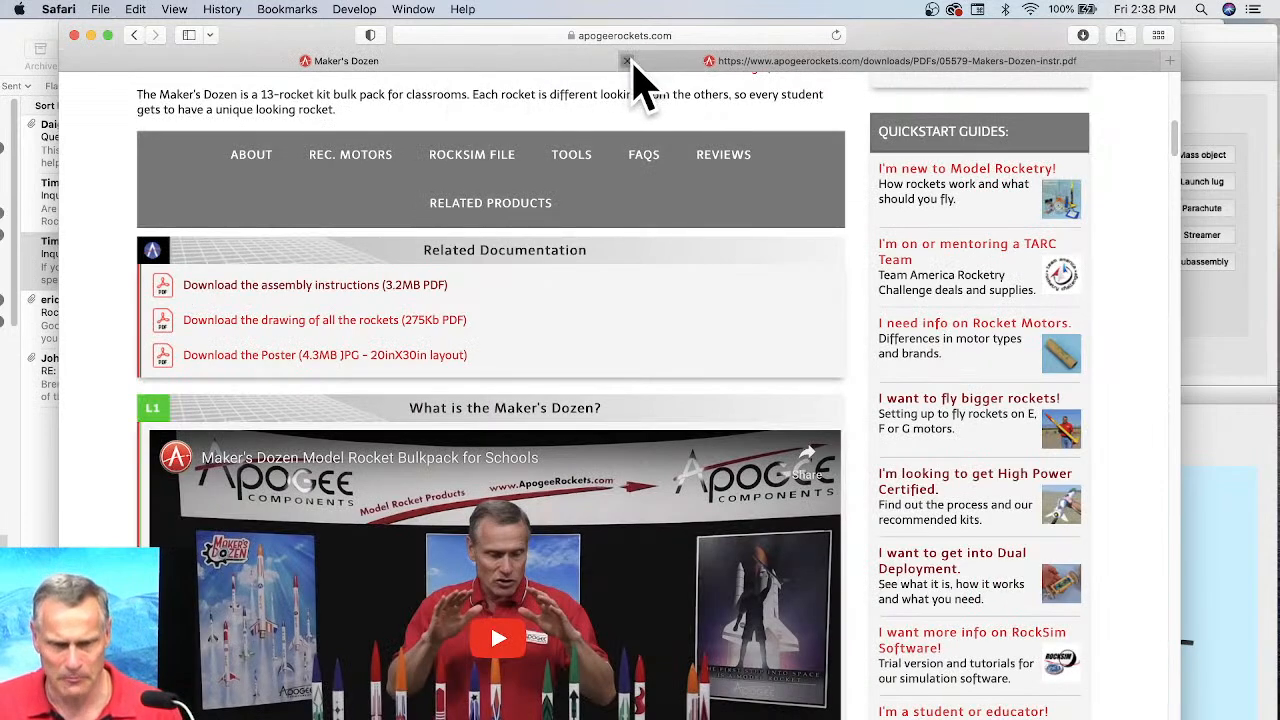
{"action": "left_click", "coordinate": [629, 61]}
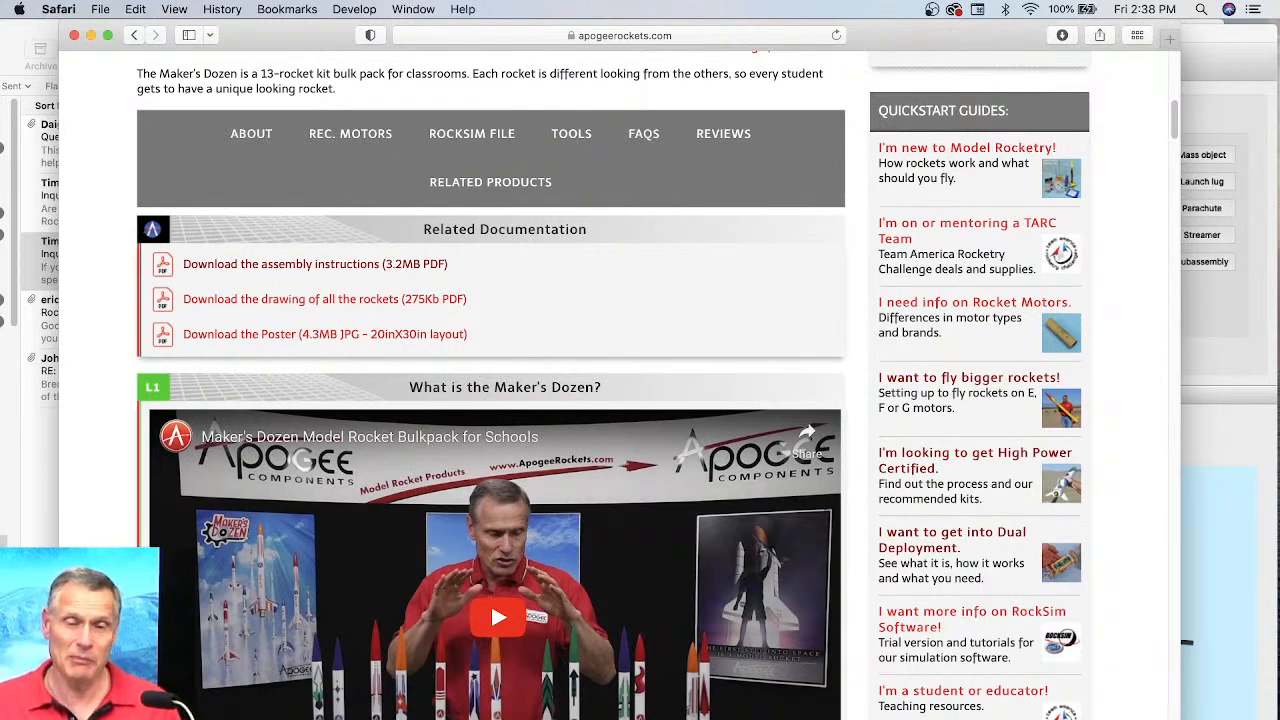
Open the Sortable Rocket List of model rocket kits and browse the listed kits down past the Apprentice 12 pack.
{"action": "scroll", "coordinate": [551, 614], "scroll_direction": "up", "scroll_amount": 10}
{"action": "scroll", "coordinate": [523, 443], "scroll_direction": "up", "scroll_amount": 3}
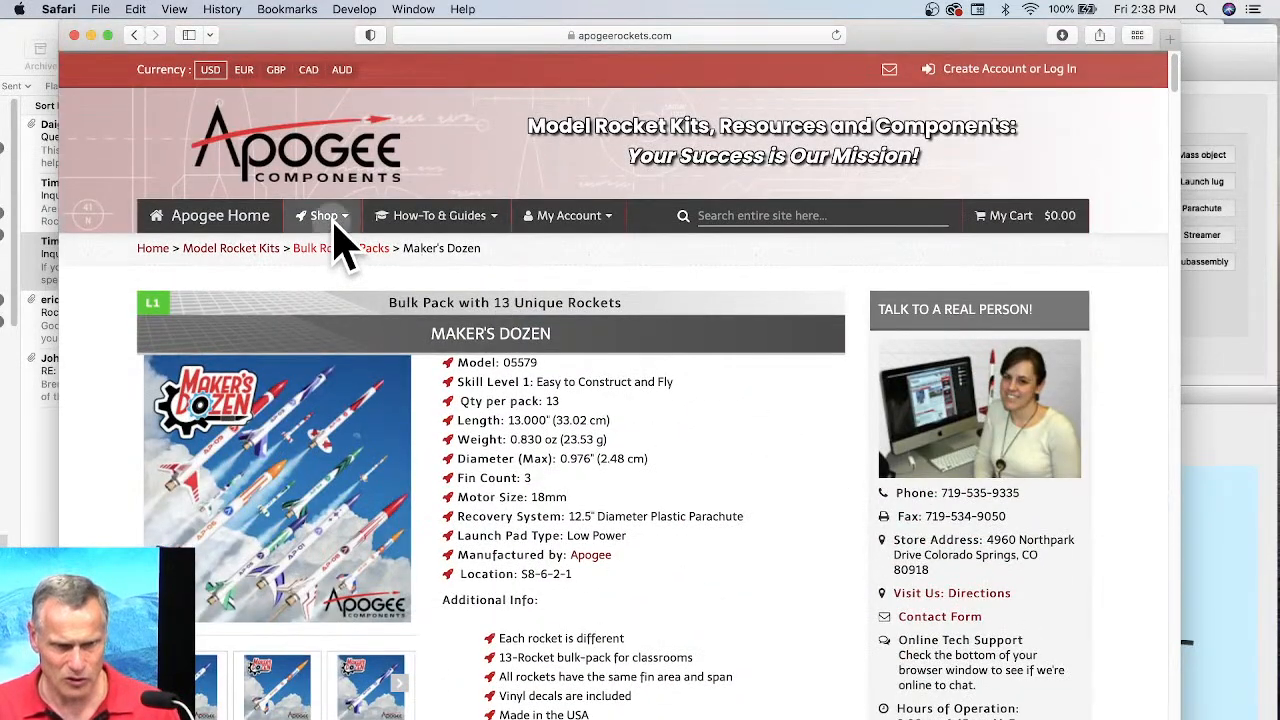
{"action": "left_click", "coordinate": [335, 222]}
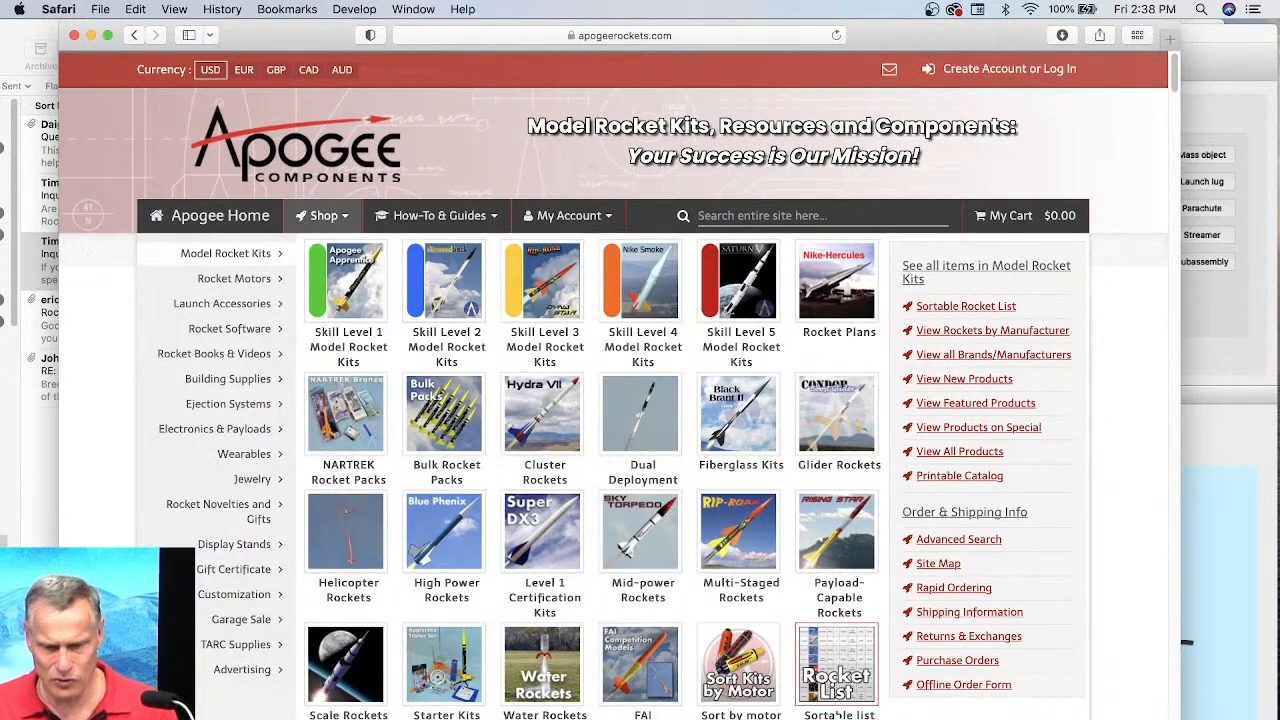
{"action": "scroll", "coordinate": [858, 705], "scroll_direction": "down", "scroll_amount": 1}
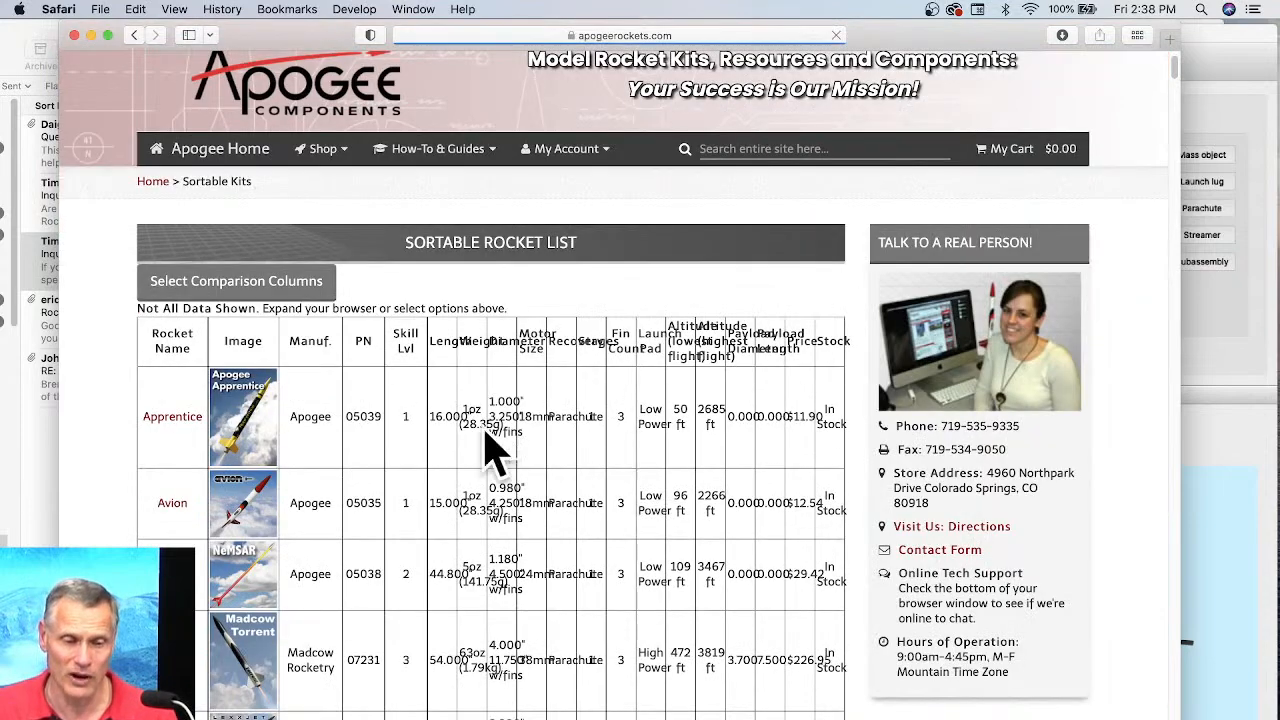
{"action": "scroll", "coordinate": [255, 430], "scroll_direction": "down", "scroll_amount": 2}
{"action": "scroll", "coordinate": [258, 505], "scroll_direction": "down", "scroll_amount": 2}
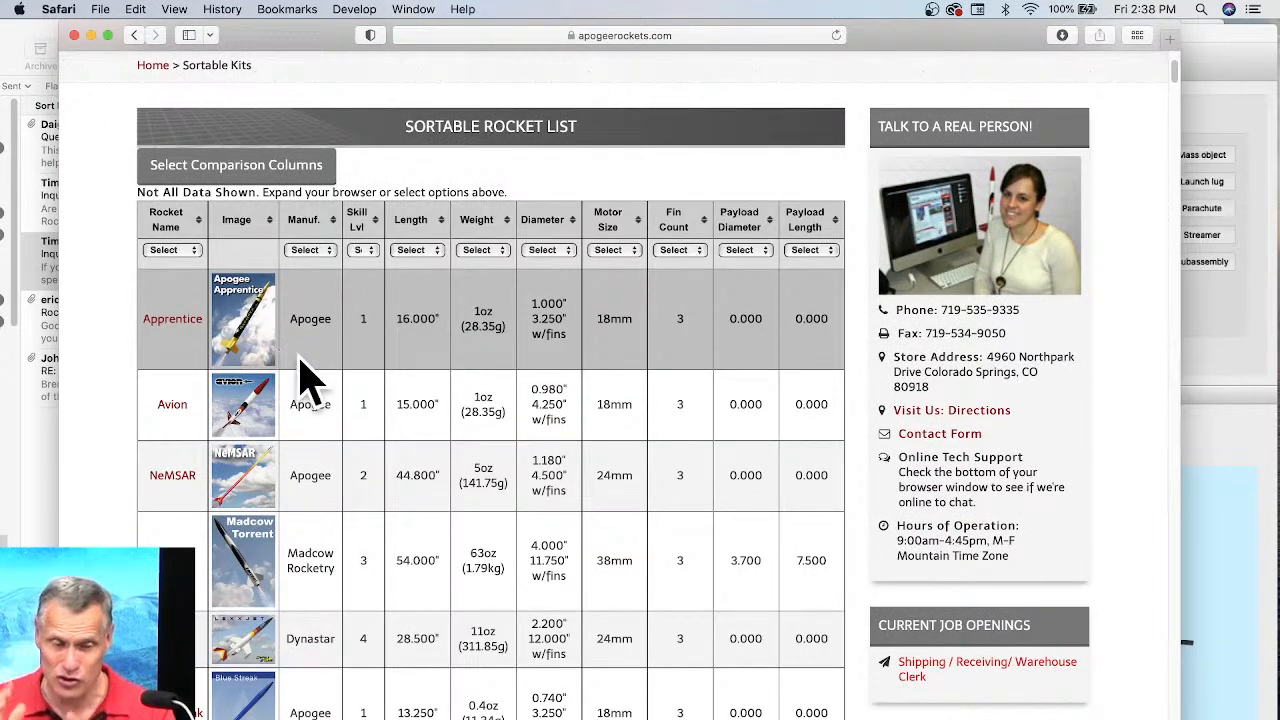
{"action": "scroll", "coordinate": [300, 385], "scroll_direction": "down", "scroll_amount": 3}
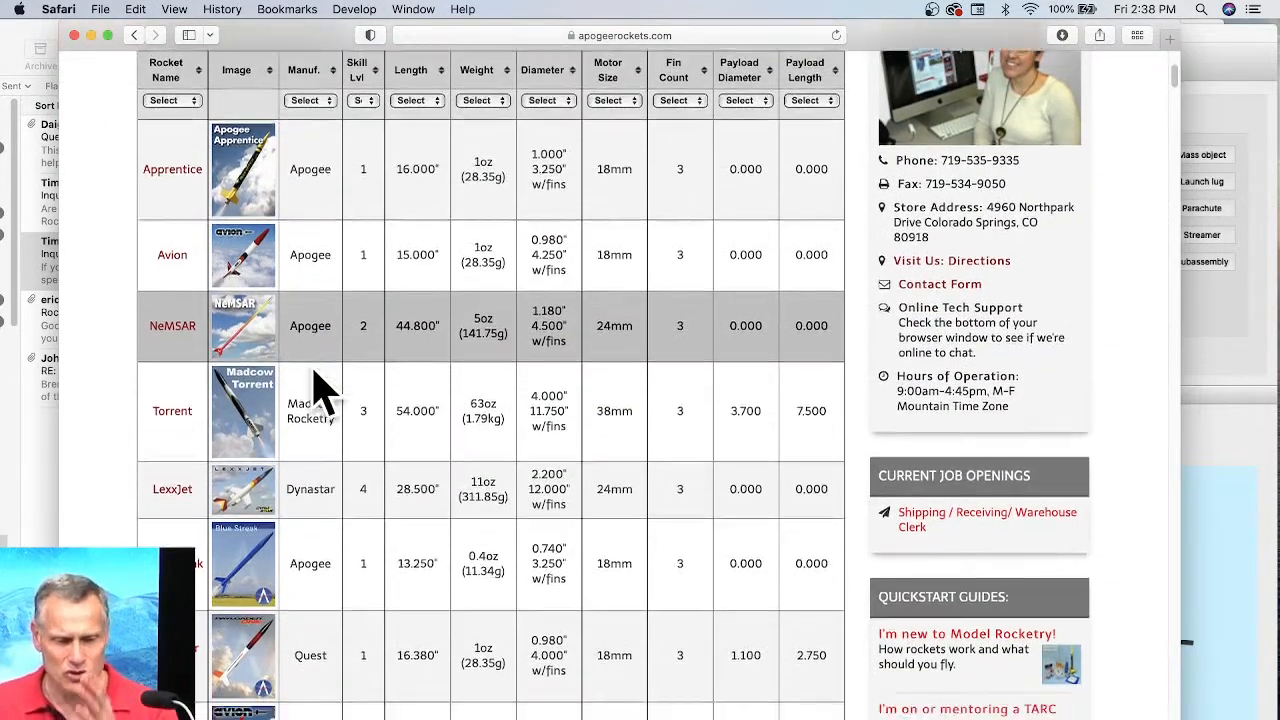
{"action": "scroll", "coordinate": [315, 390], "scroll_direction": "down", "scroll_amount": 7}
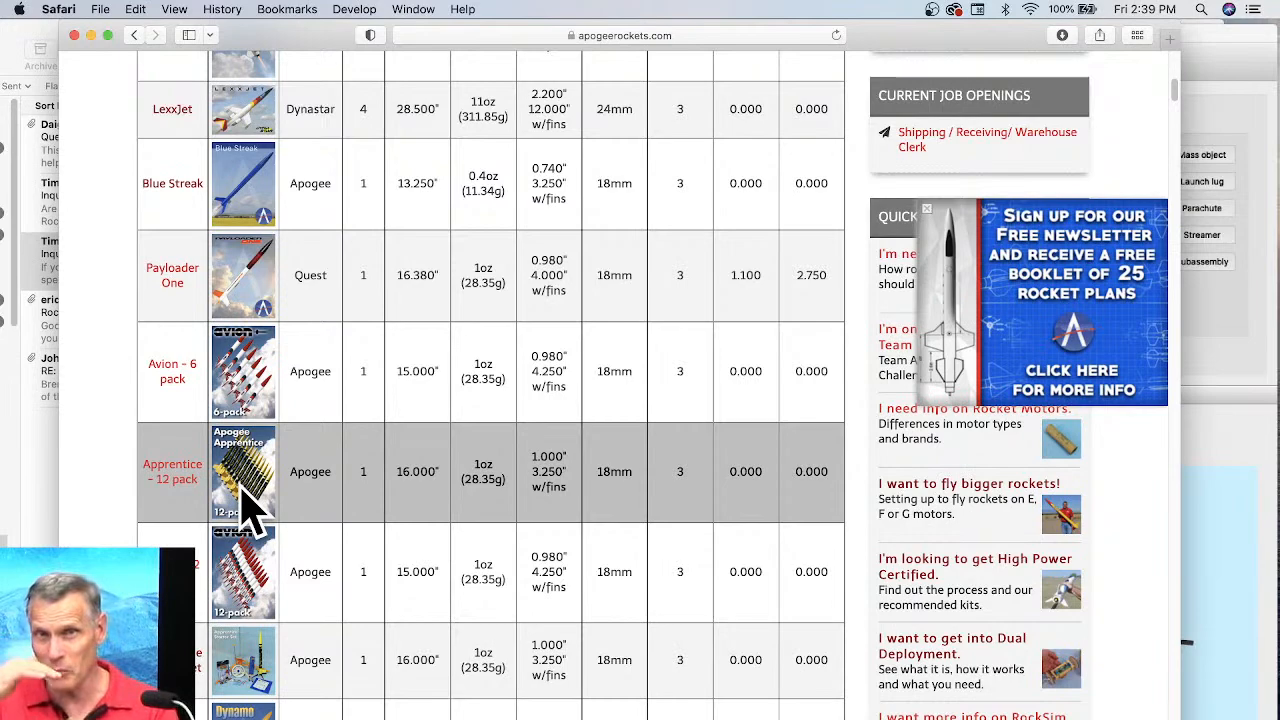
{"action": "scroll", "coordinate": [240, 488], "scroll_direction": "down", "scroll_amount": 5}
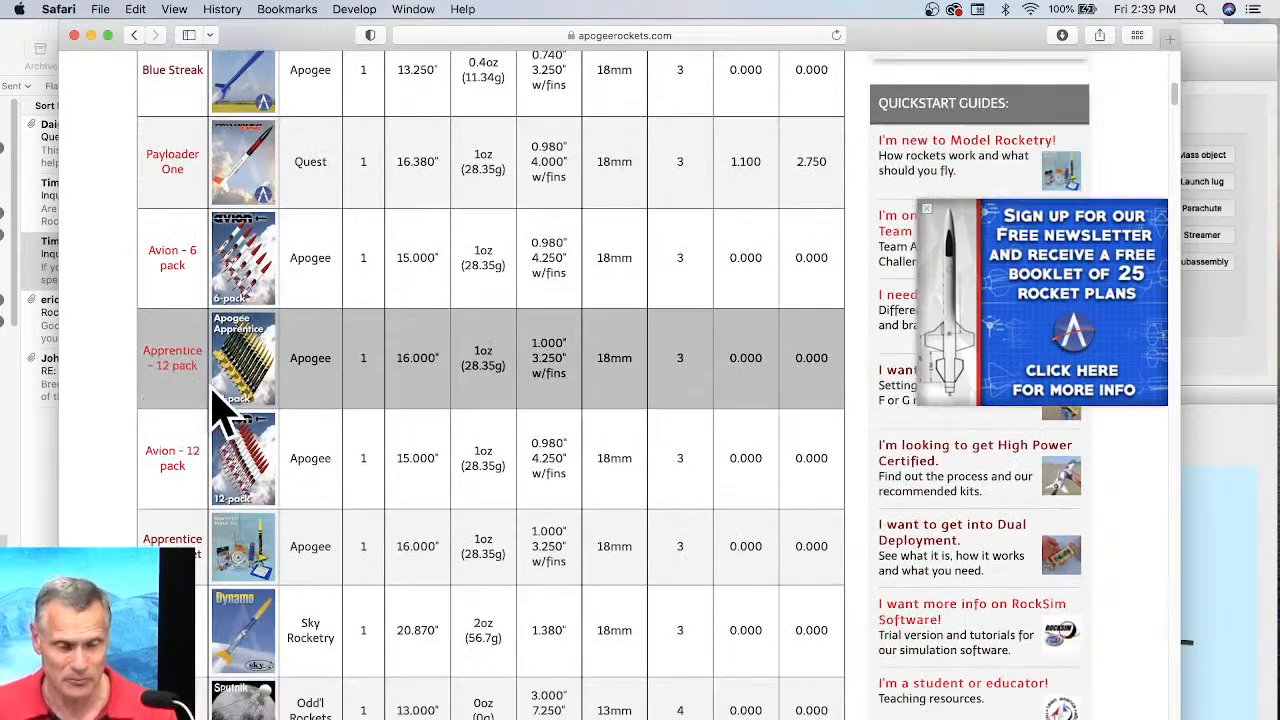
Examine the Sortable Rocket List entries from the Apprentice 12 pack down to the G-Force and Ariane kits, comparing skill level and motor size.
{"action": "scroll", "coordinate": [240, 428], "scroll_direction": "down", "scroll_amount": 2}
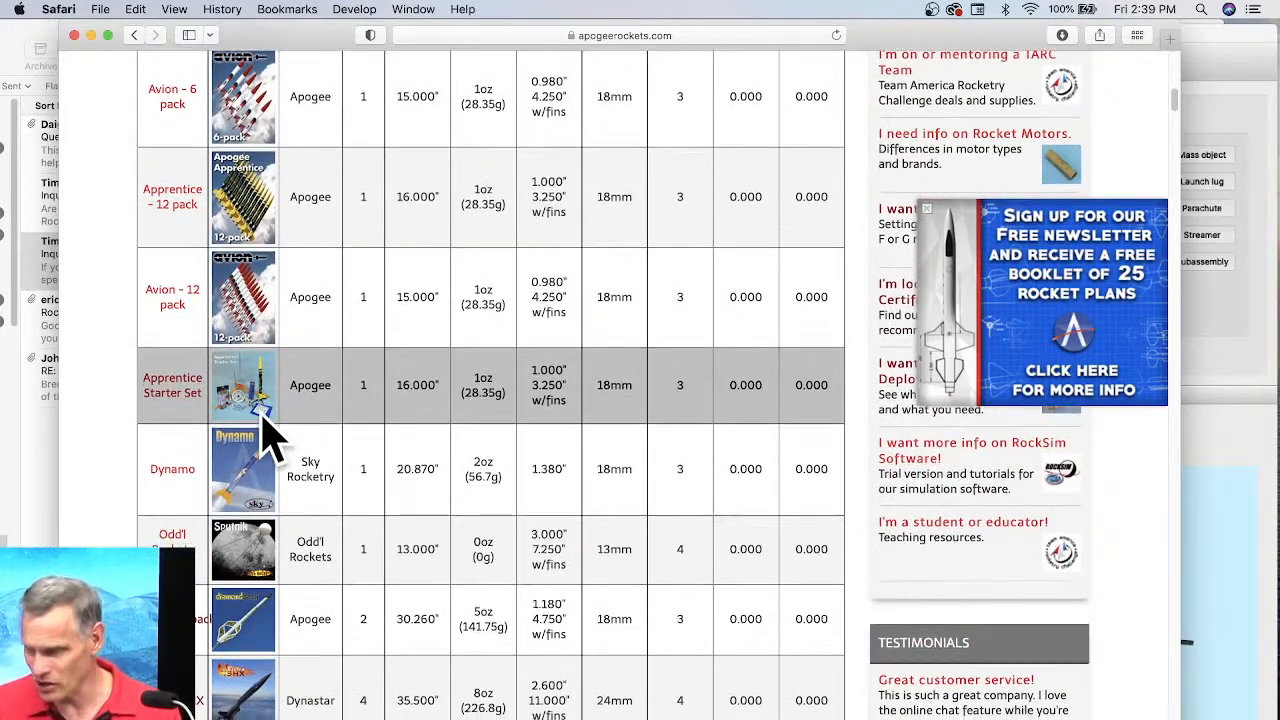
{"action": "scroll", "coordinate": [368, 430], "scroll_direction": "down", "scroll_amount": 2}
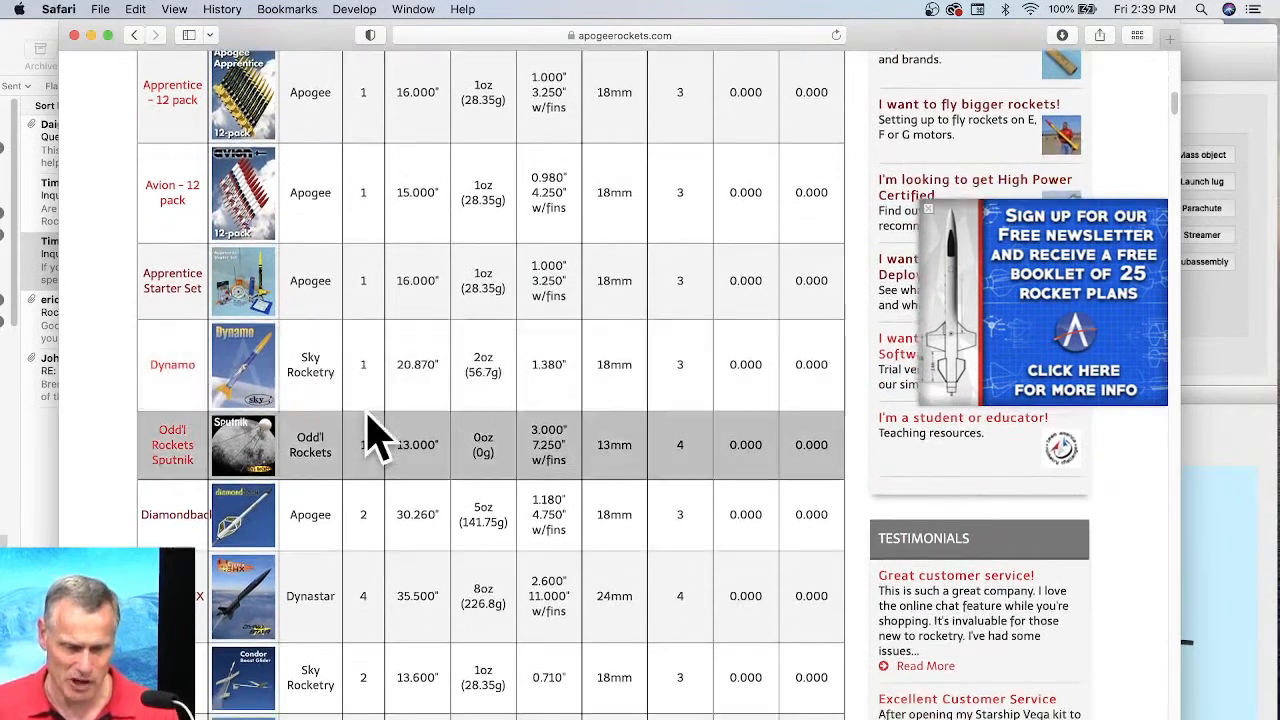
{"action": "scroll", "coordinate": [378, 432], "scroll_direction": "down", "scroll_amount": 1}
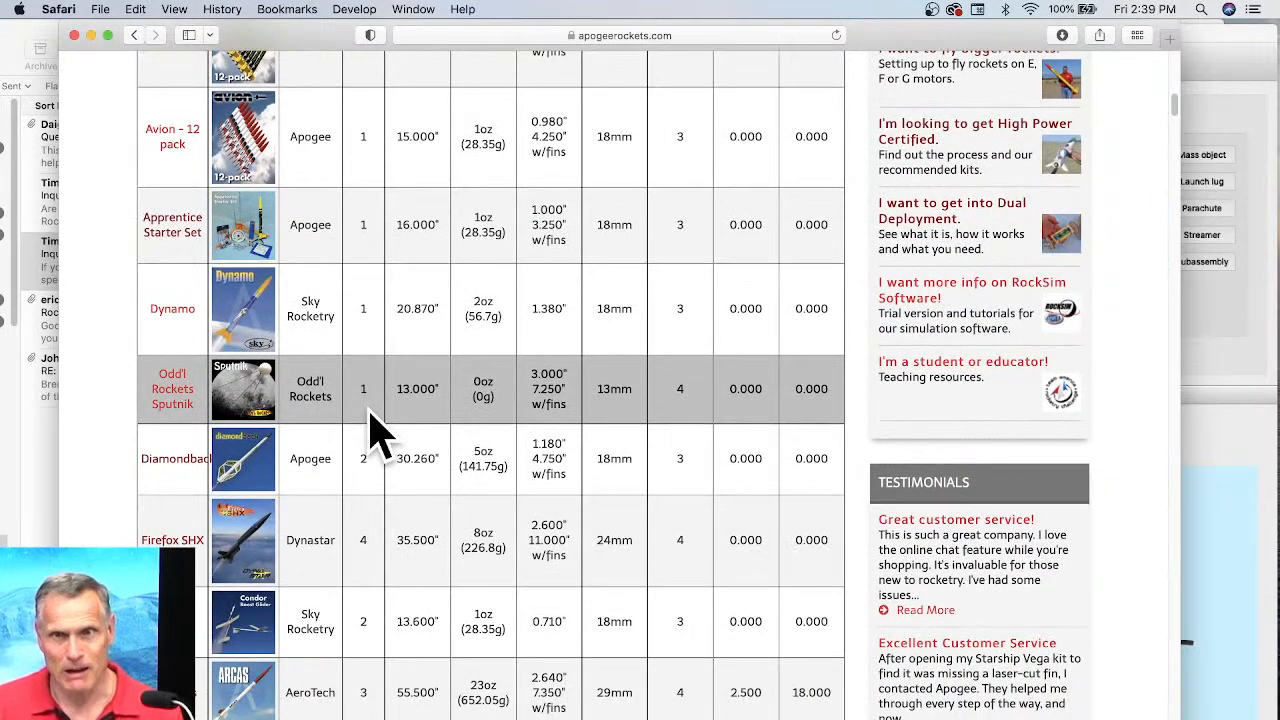
{"action": "scroll", "coordinate": [378, 432], "scroll_direction": "down", "scroll_amount": 1}
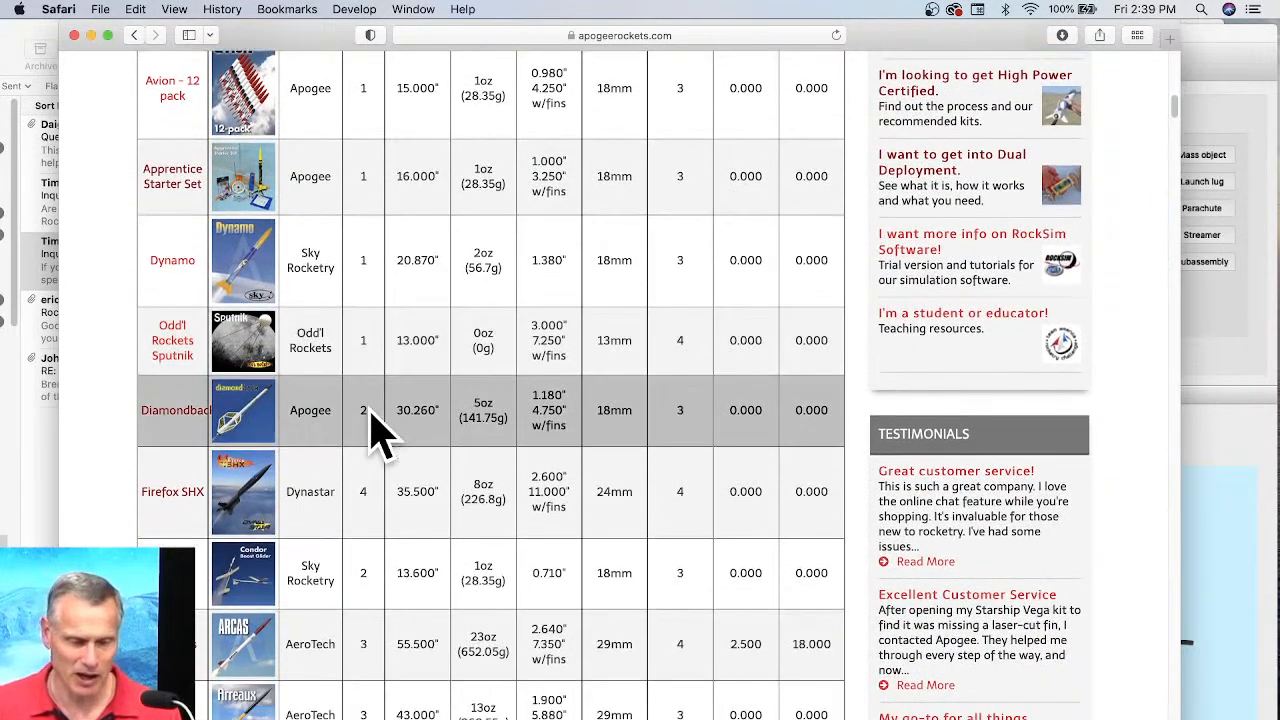
{"action": "scroll", "coordinate": [372, 412], "scroll_direction": "down", "scroll_amount": 3}
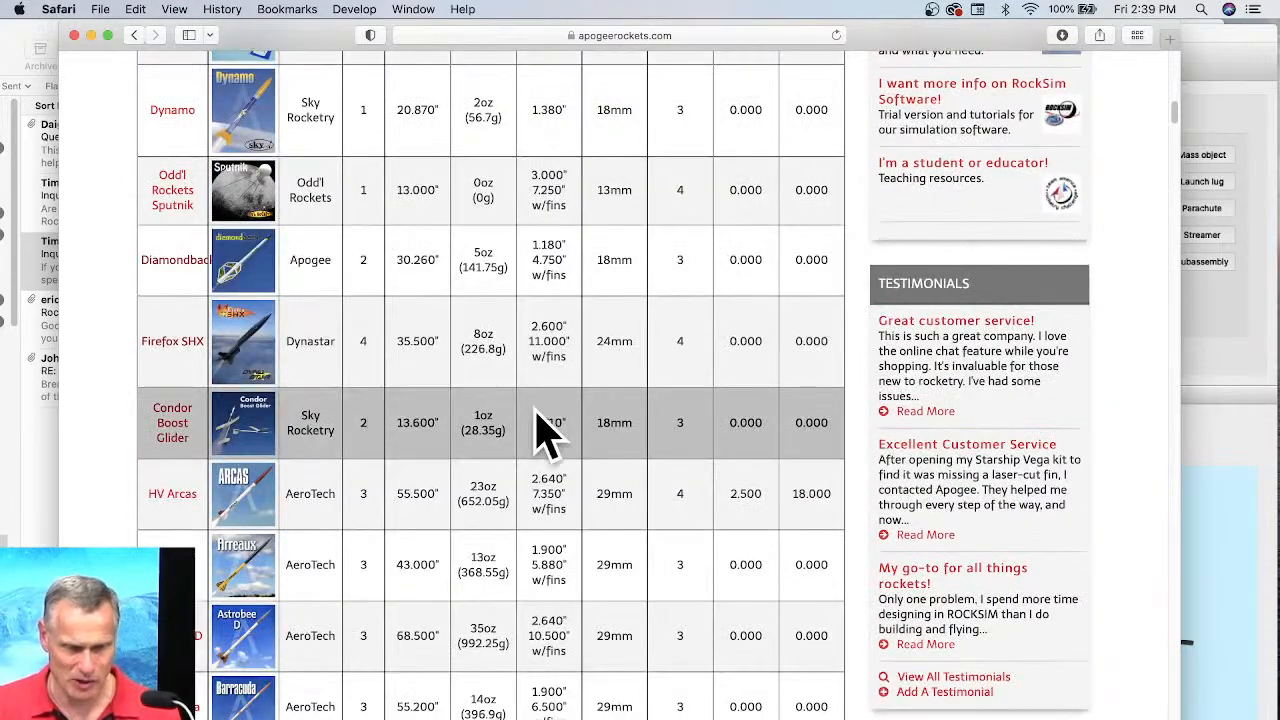
{"action": "scroll", "coordinate": [541, 410], "scroll_direction": "down", "scroll_amount": 1}
{"action": "scroll", "coordinate": [541, 428], "scroll_direction": "down", "scroll_amount": 1}
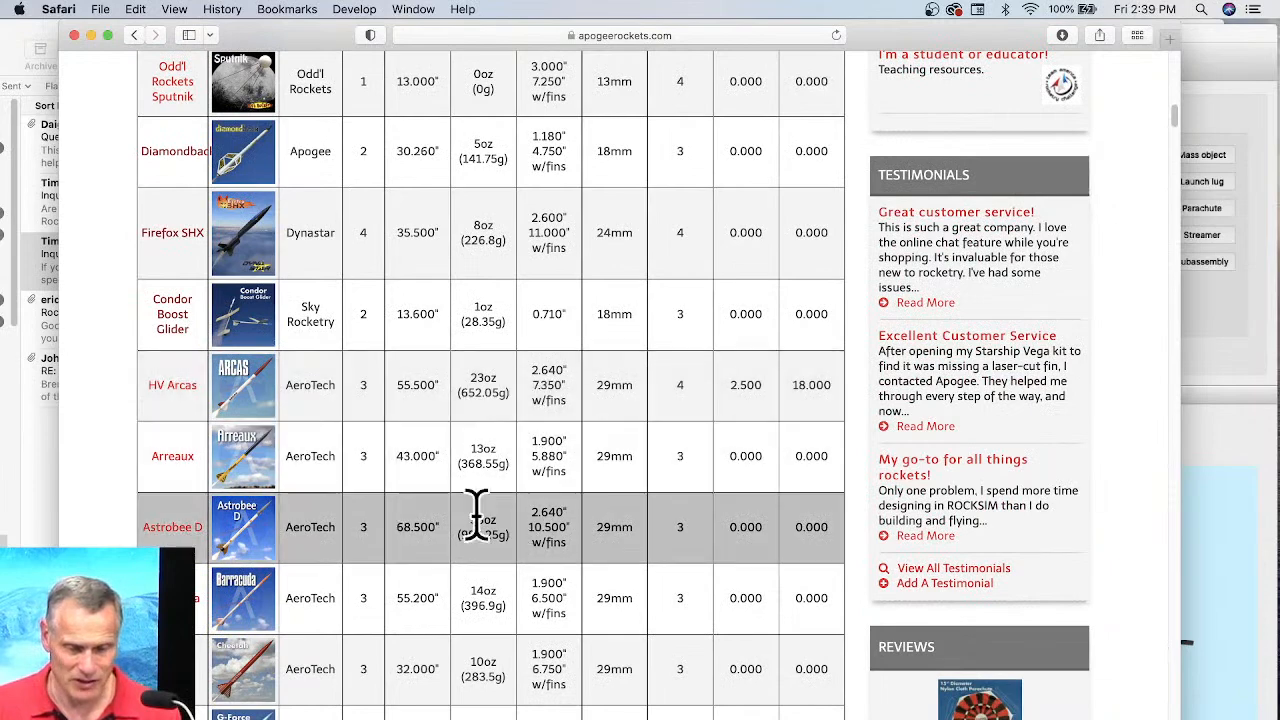
{"action": "scroll", "coordinate": [243, 400], "scroll_direction": "down", "scroll_amount": 6}
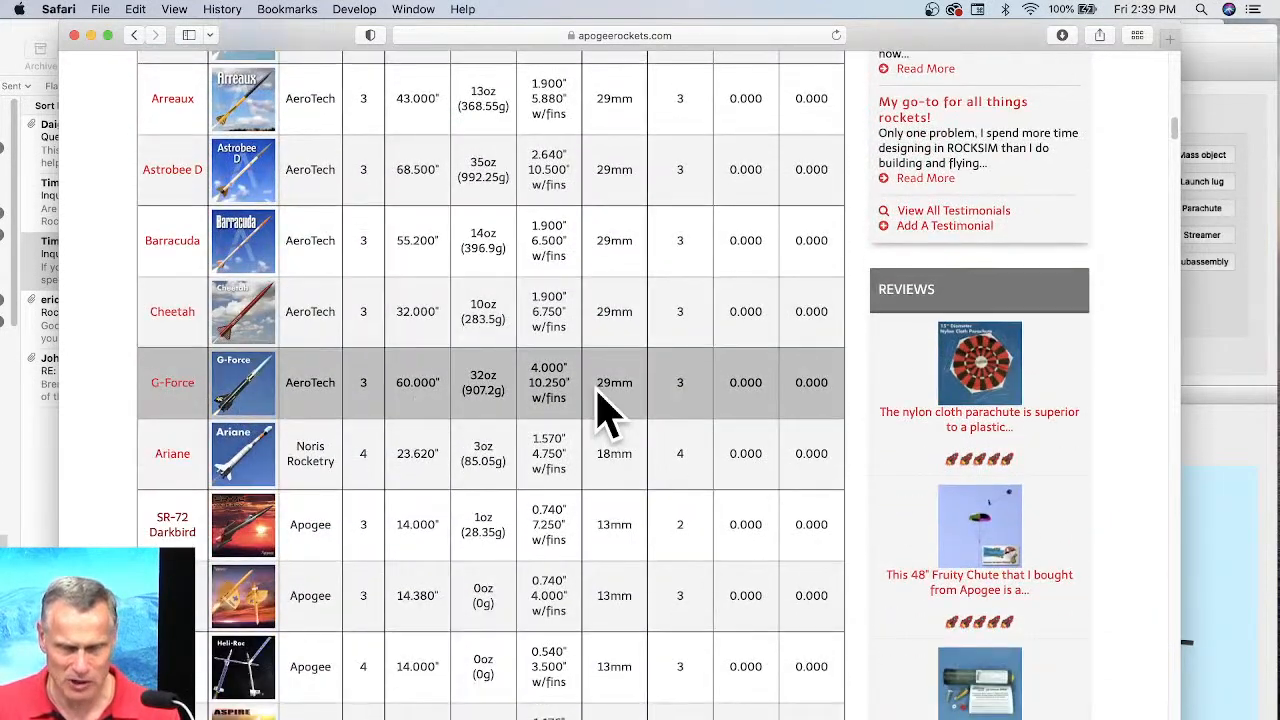
Open the Cluster Rockets category of model rocket kits and open the Flamethrower kit's product page.
{"action": "scroll", "coordinate": [597, 388], "scroll_direction": "up", "scroll_amount": 20}
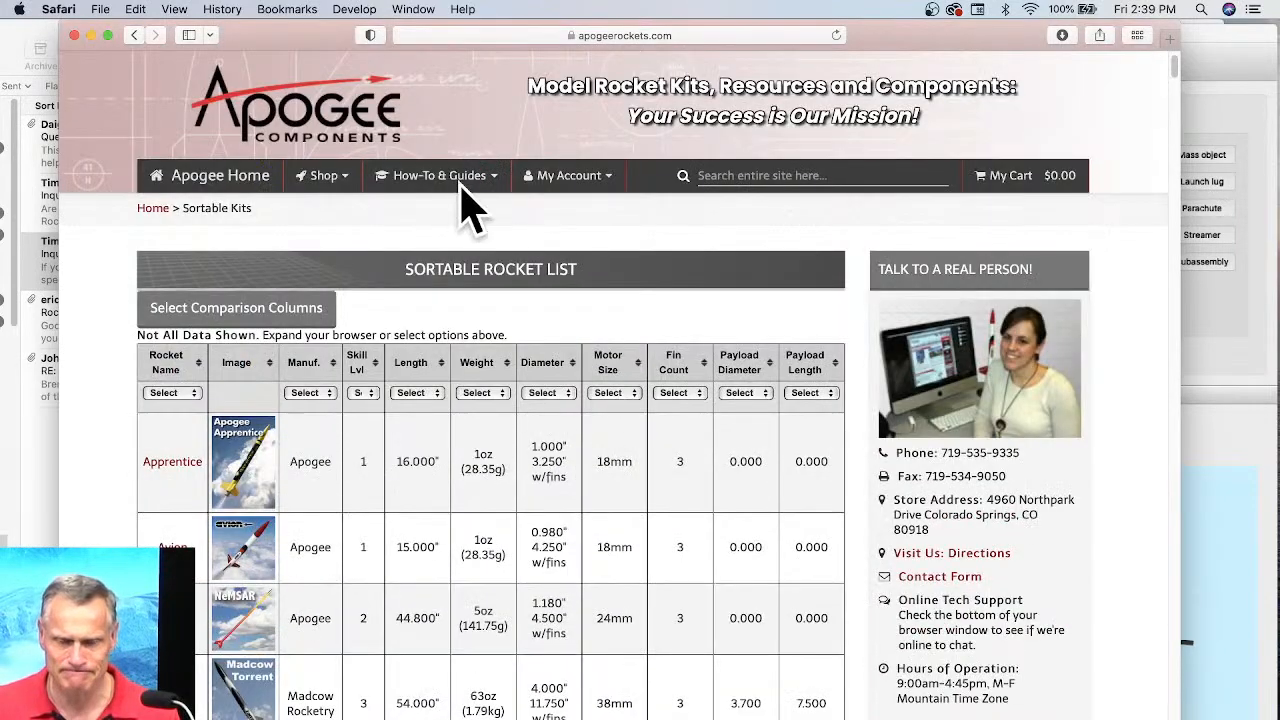
{"action": "left_click", "coordinate": [738, 174]}
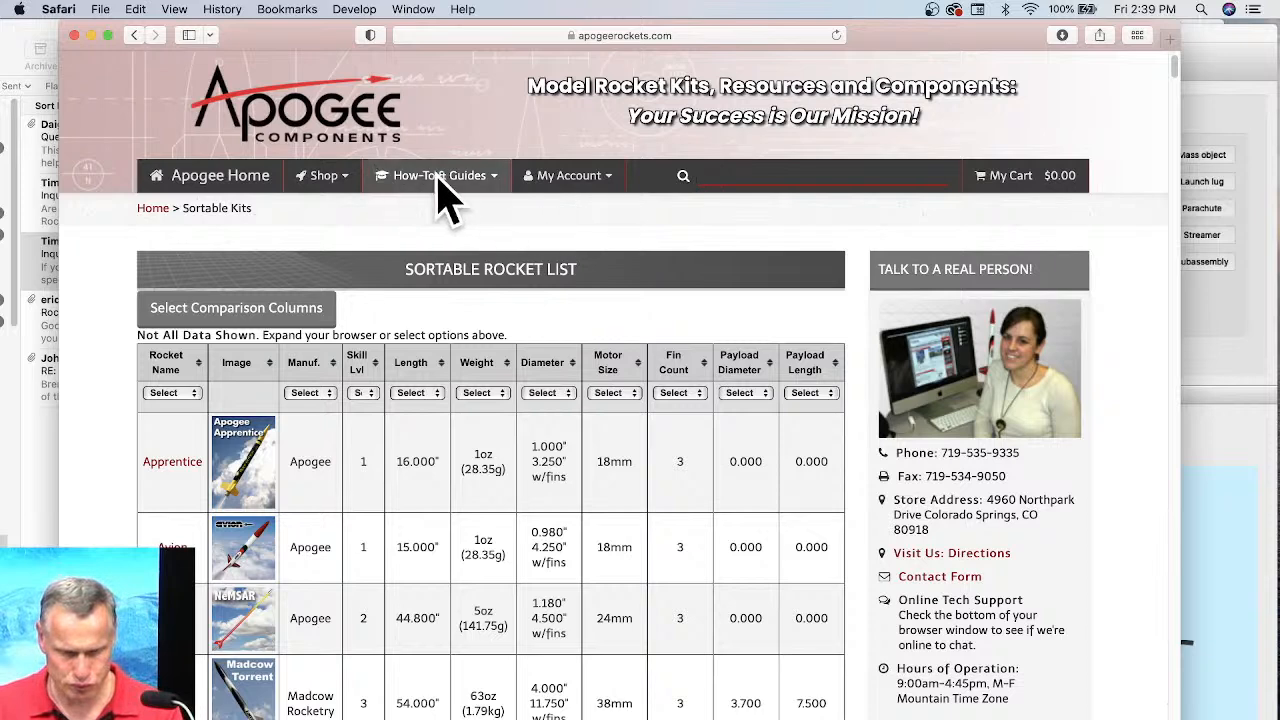
{"action": "left_click", "coordinate": [333, 188]}
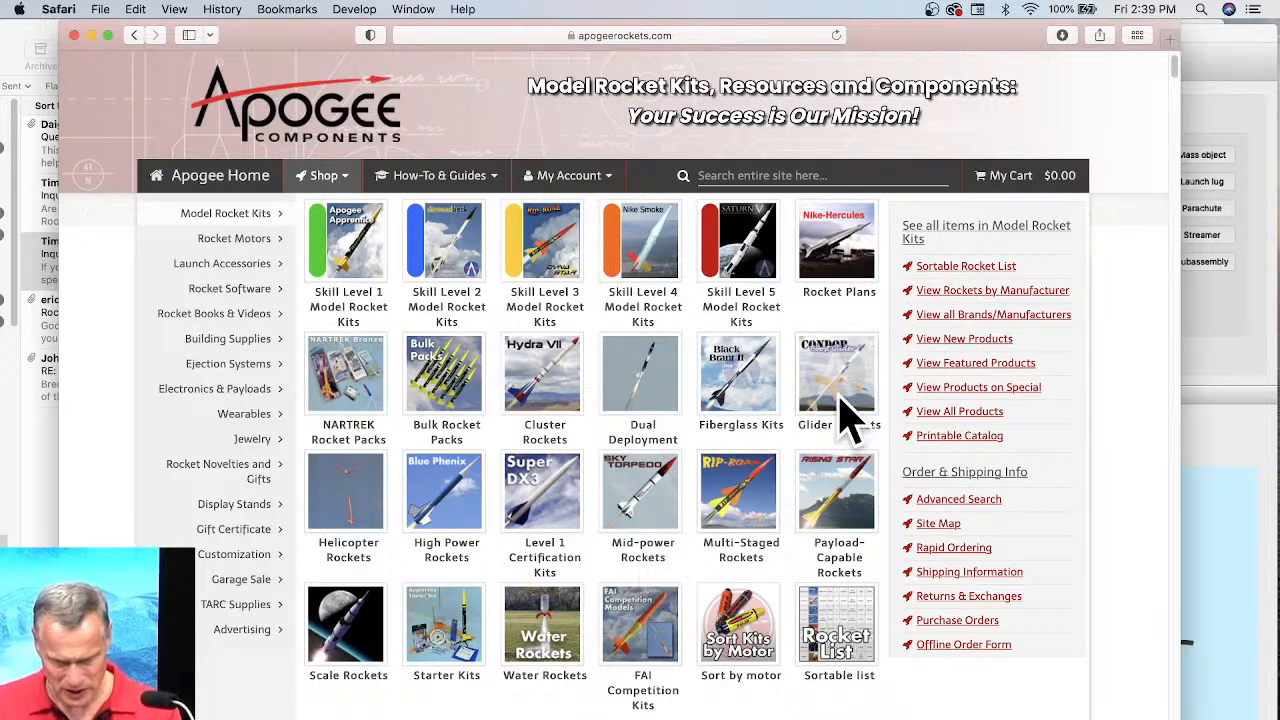
{"action": "left_click", "coordinate": [538, 394]}
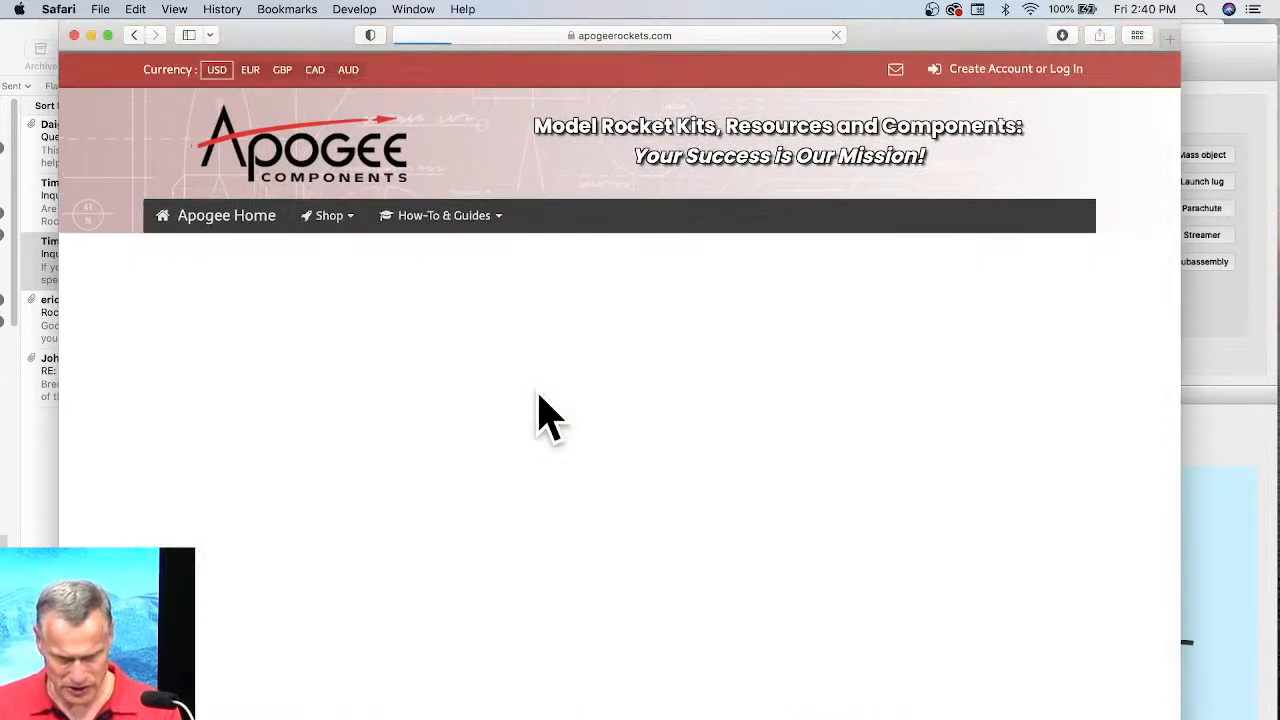
{"action": "scroll", "coordinate": [387, 402], "scroll_direction": "down", "scroll_amount": 10}
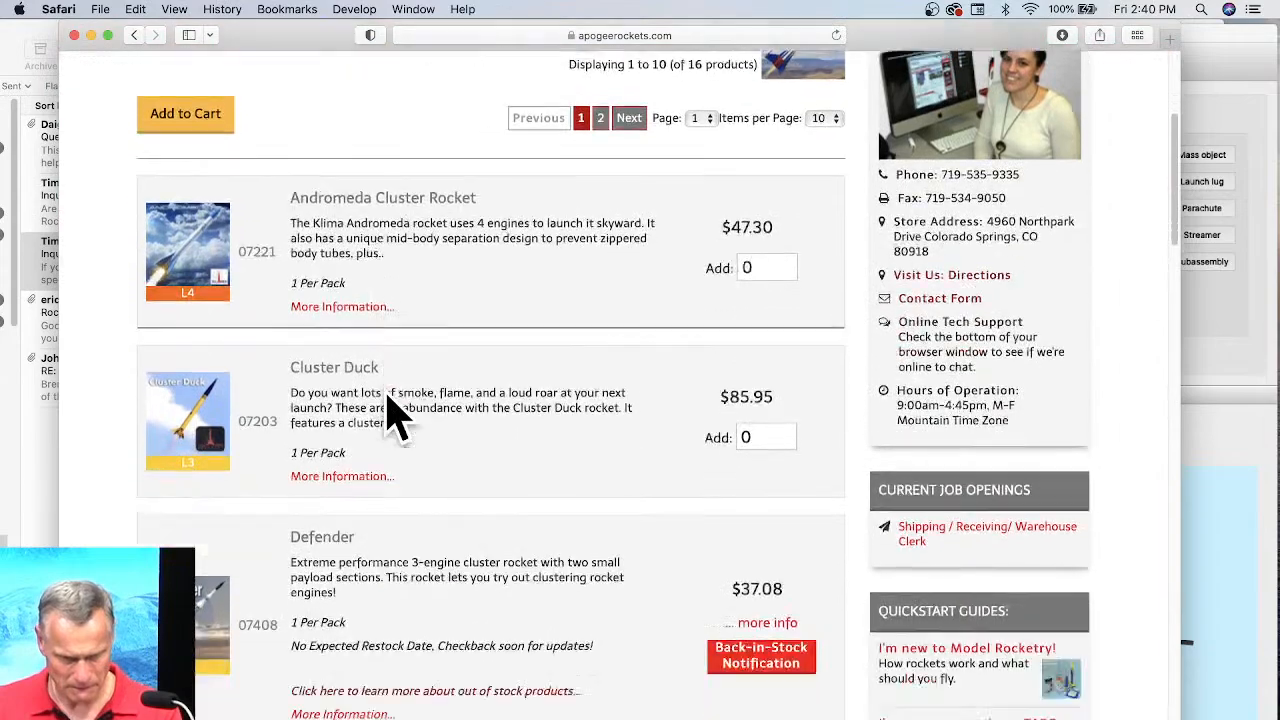
{"action": "scroll", "coordinate": [391, 420], "scroll_direction": "down", "scroll_amount": 7}
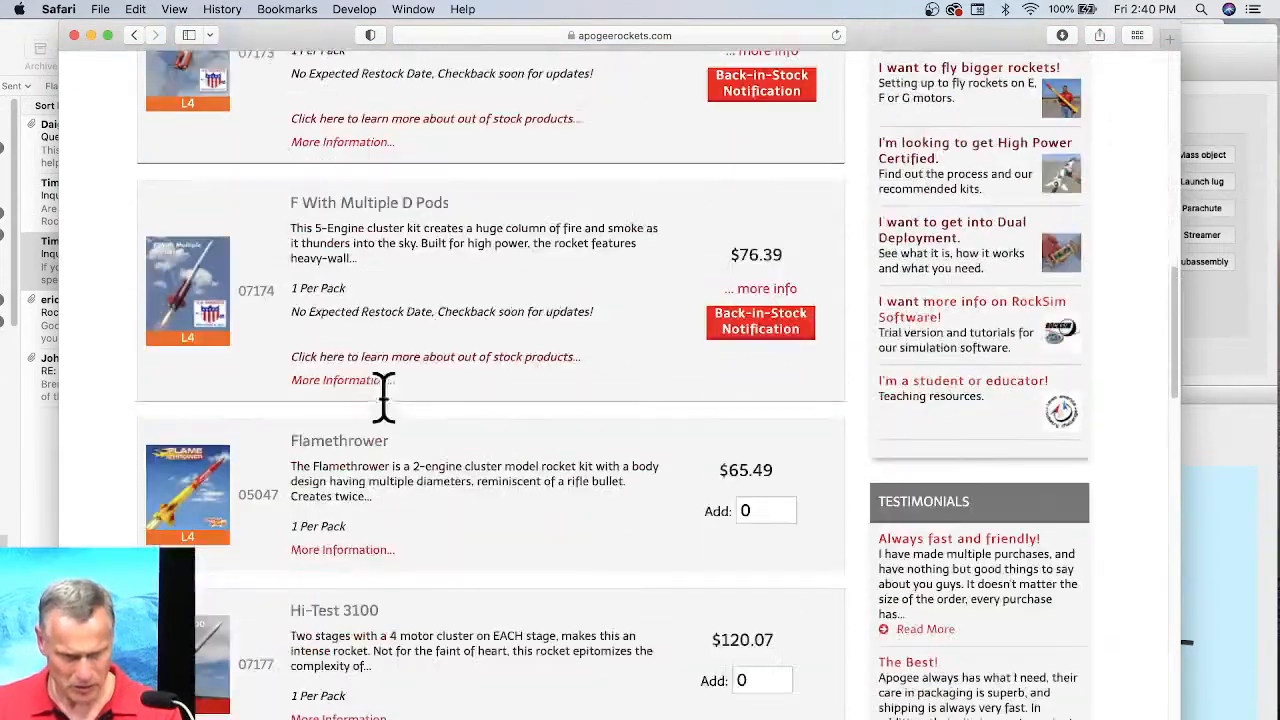
{"action": "left_click", "coordinate": [188, 498]}
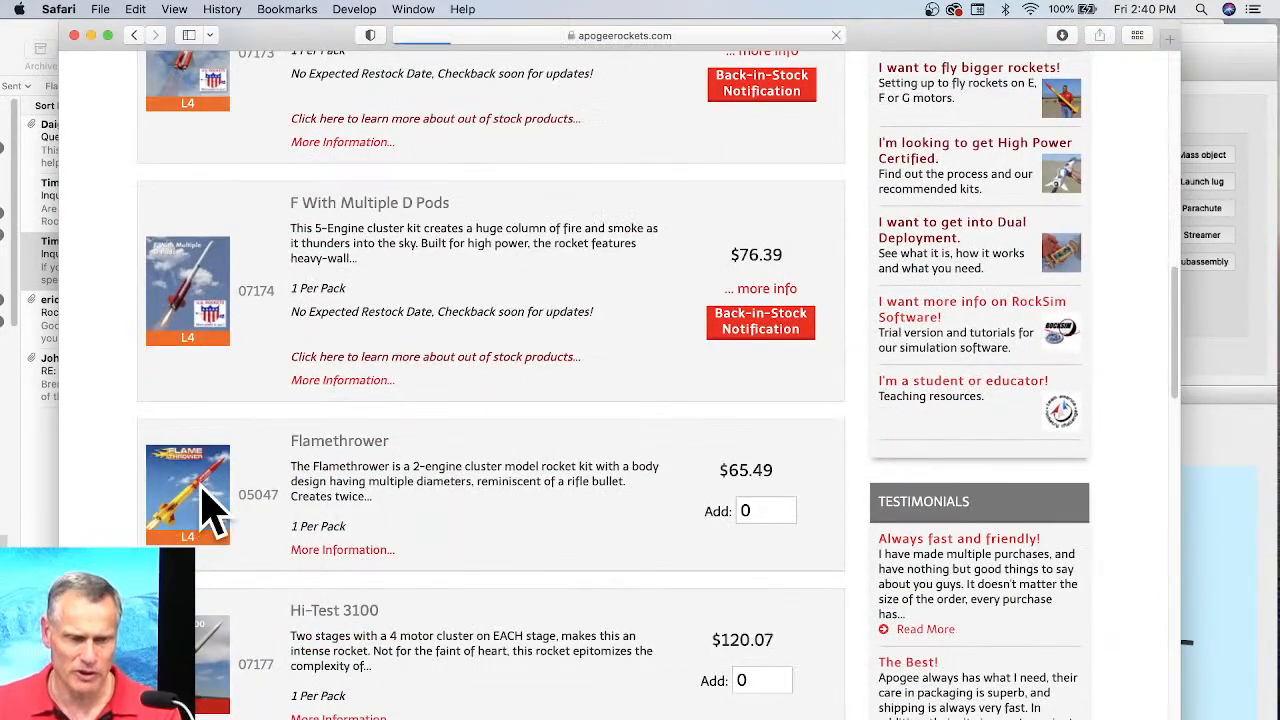
Examine the Flamethrower page's specifications, Level 4 rating explanation, threaded-rod motor retention and kit features such as body tubes, fins and recovery system.
{"action": "scroll", "coordinate": [520, 440], "scroll_direction": "down", "scroll_amount": 5}
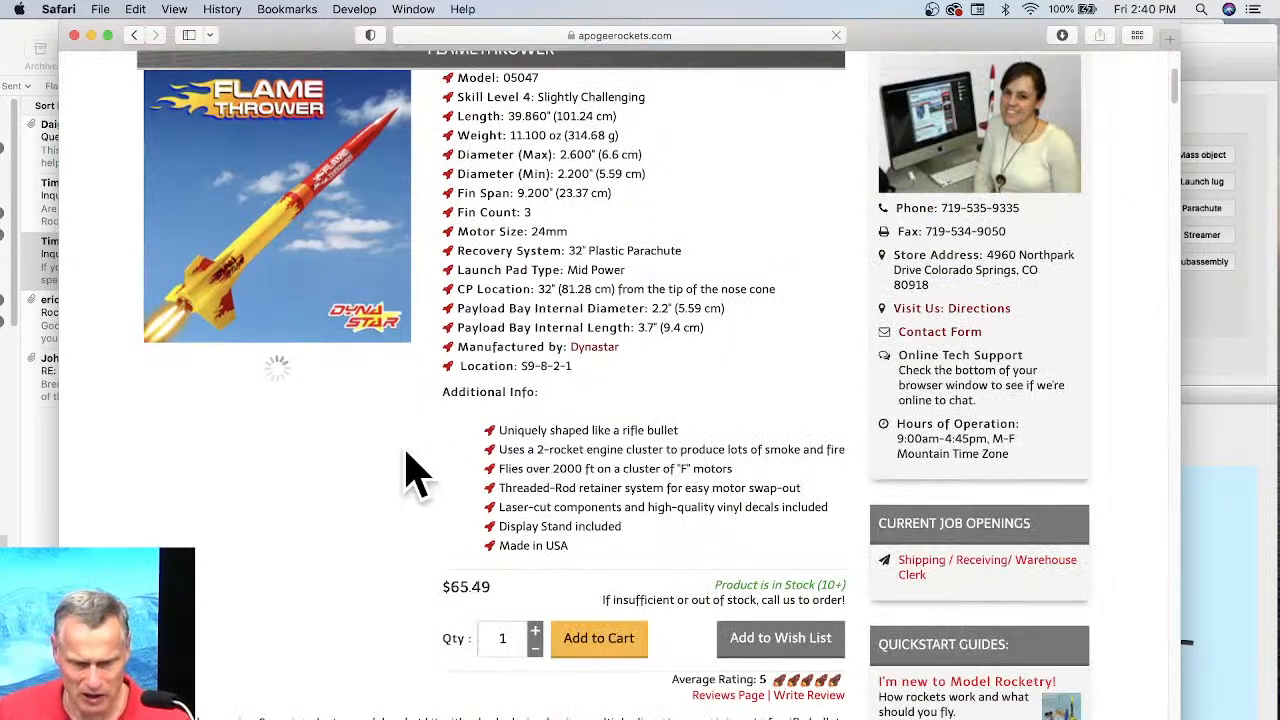
{"action": "scroll", "coordinate": [549, 429], "scroll_direction": "down", "scroll_amount": 12}
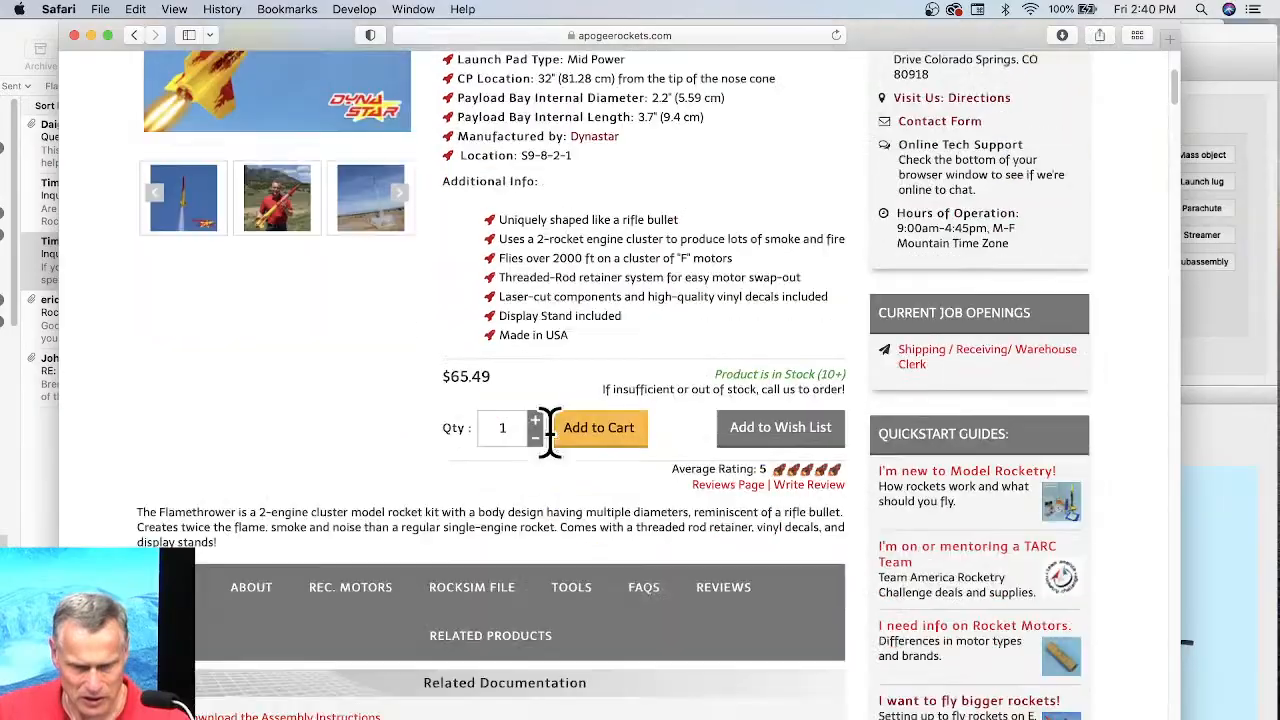
{"action": "scroll", "coordinate": [415, 425], "scroll_direction": "down", "scroll_amount": 20}
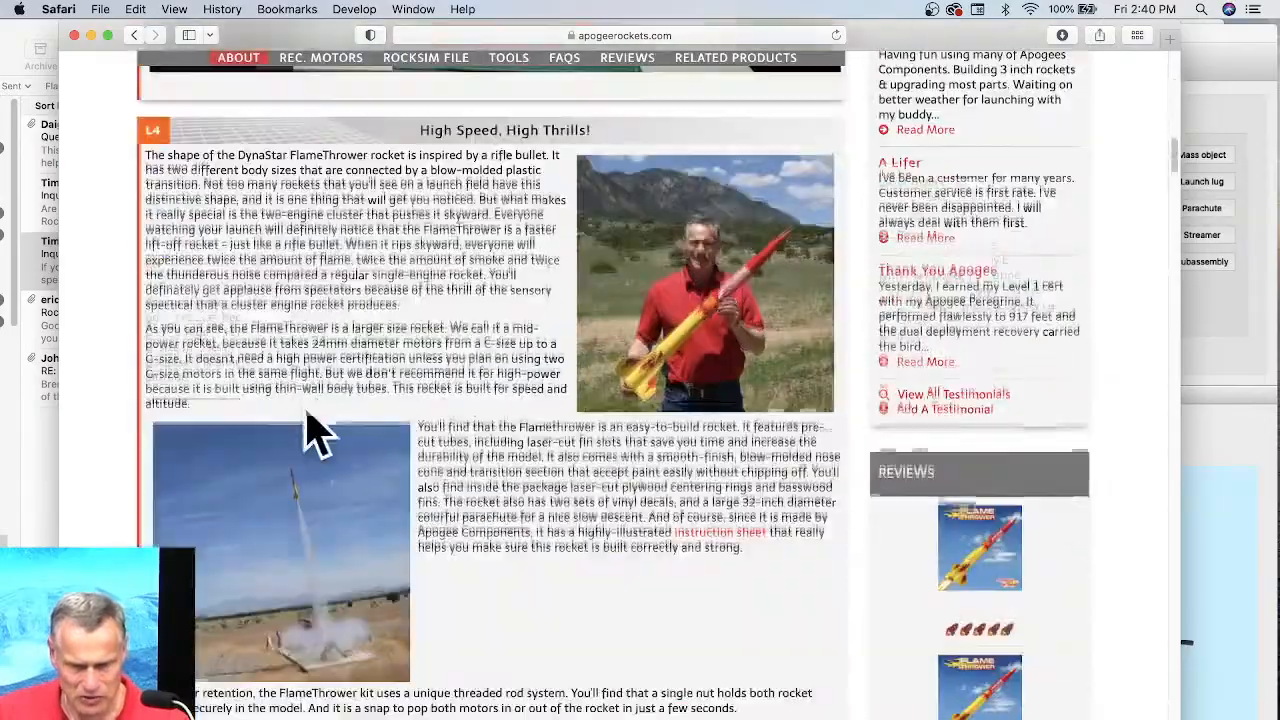
{"action": "scroll", "coordinate": [510, 450], "scroll_direction": "down", "scroll_amount": 20}
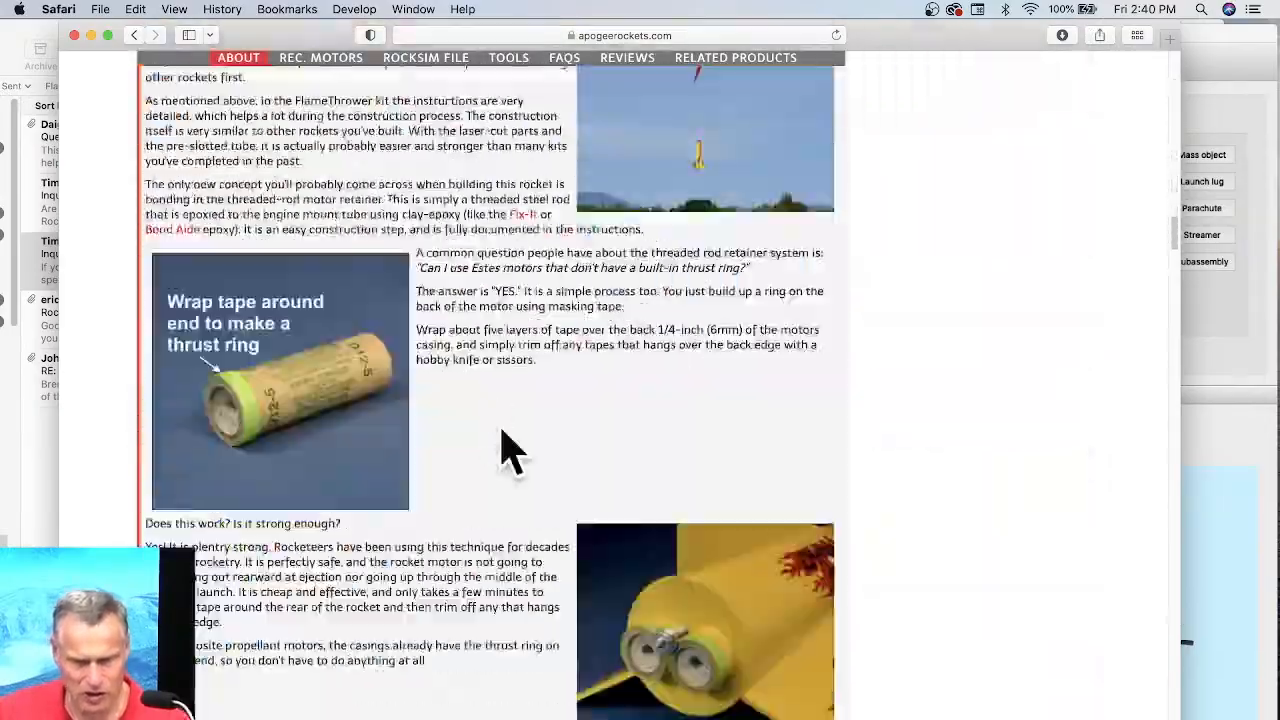
{"action": "scroll", "coordinate": [500, 425], "scroll_direction": "down", "scroll_amount": 15}
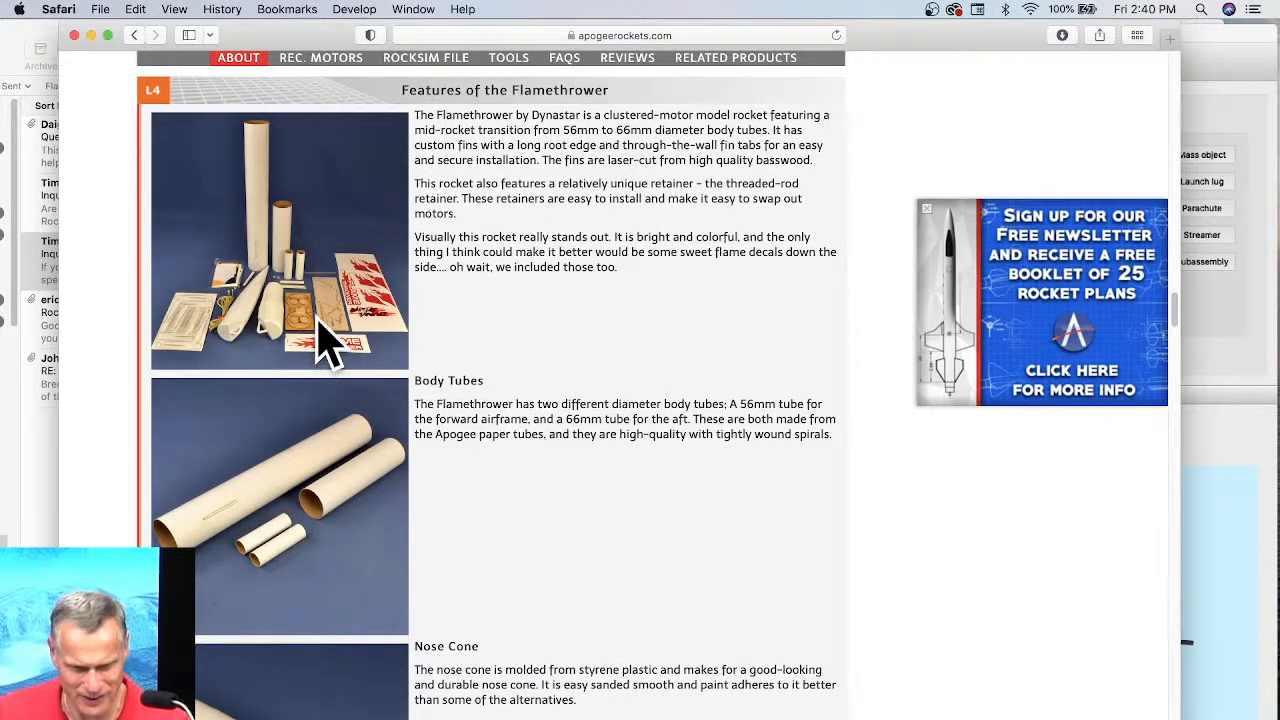
{"action": "scroll", "coordinate": [447, 355], "scroll_direction": "down", "scroll_amount": 14}
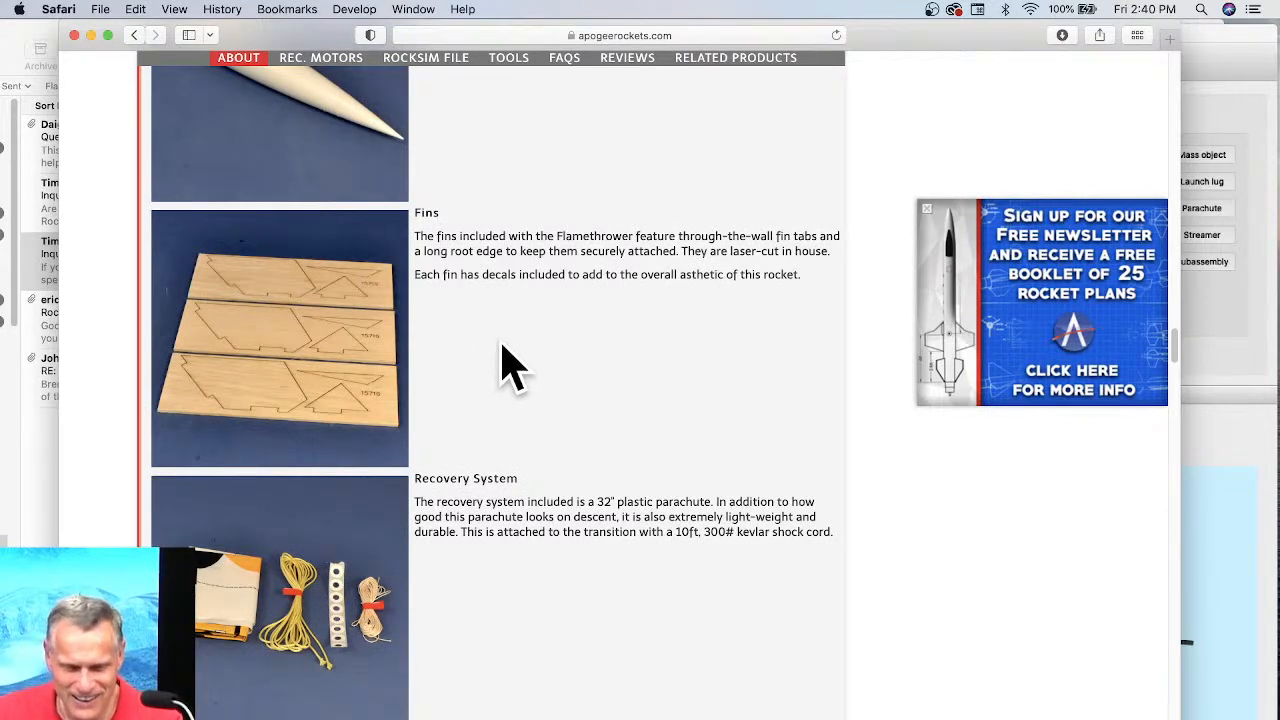
{"action": "scroll", "coordinate": [505, 365], "scroll_direction": "up", "scroll_amount": 10}
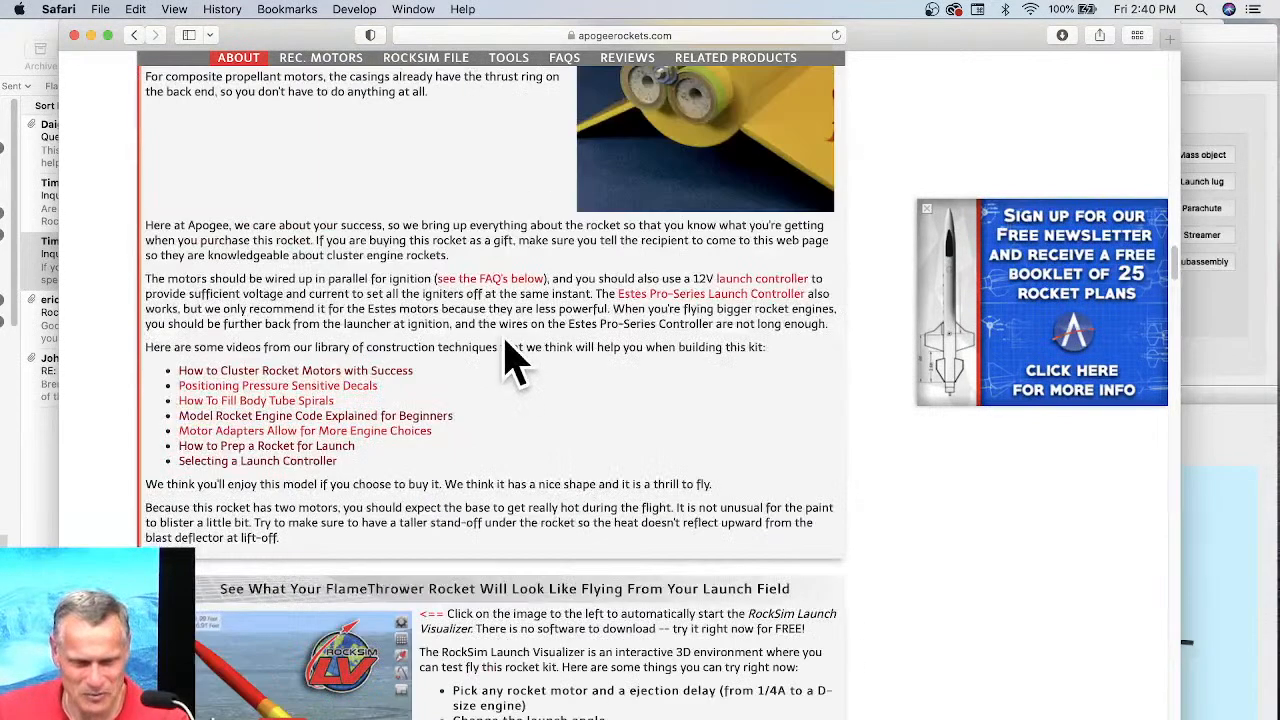
{"action": "scroll", "coordinate": [510, 360], "scroll_direction": "down", "scroll_amount": 15}
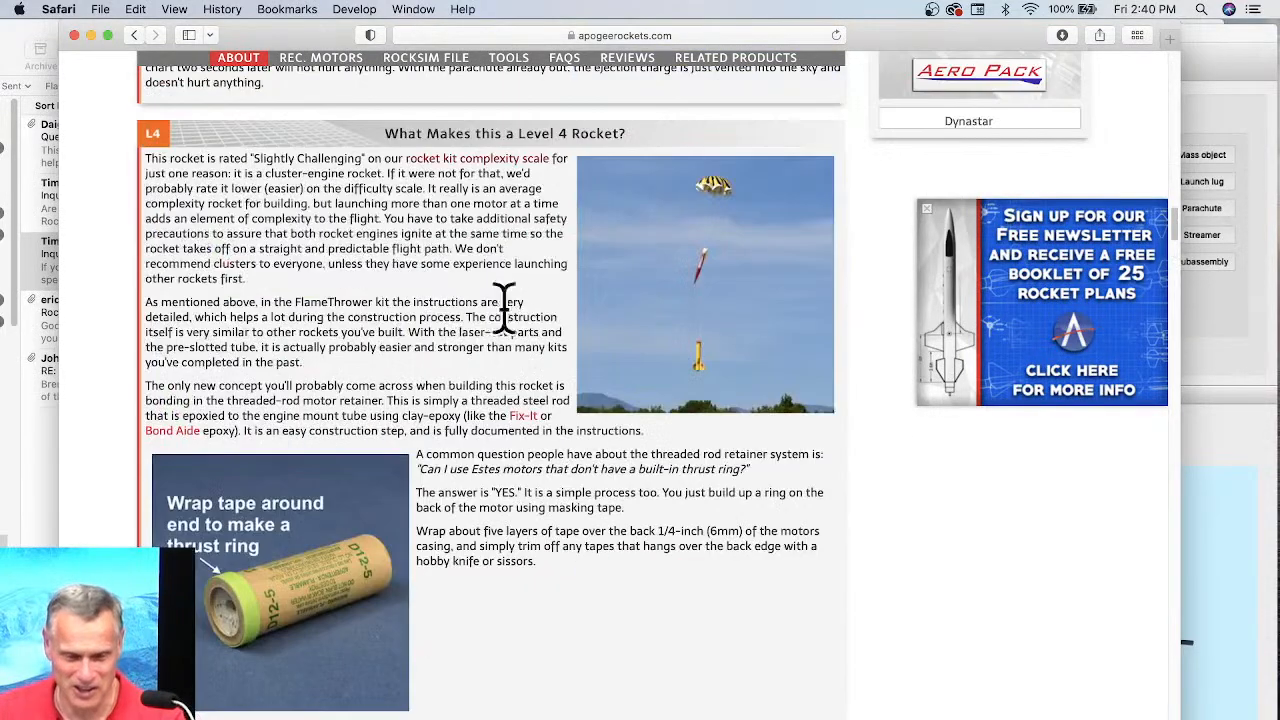
{"action": "scroll", "coordinate": [578, 255], "scroll_direction": "up", "scroll_amount": 5}
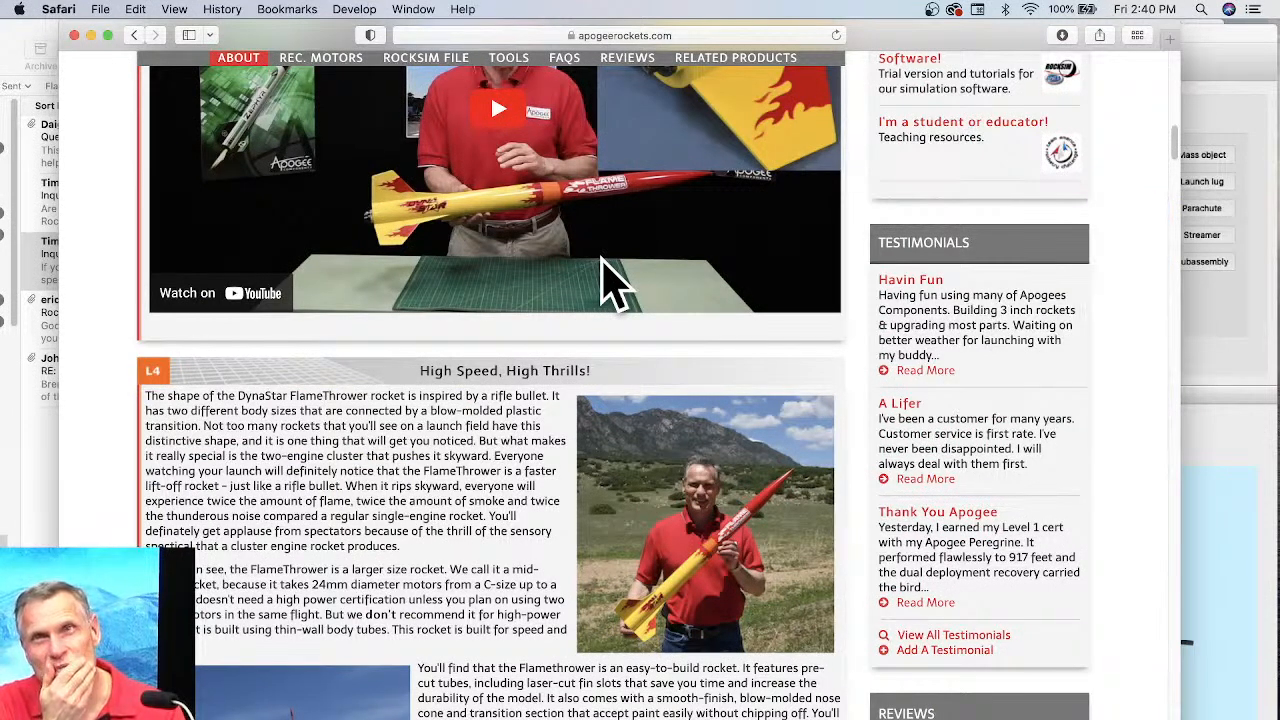
{"action": "scroll", "coordinate": [686, 277], "scroll_direction": "up", "scroll_amount": 5}
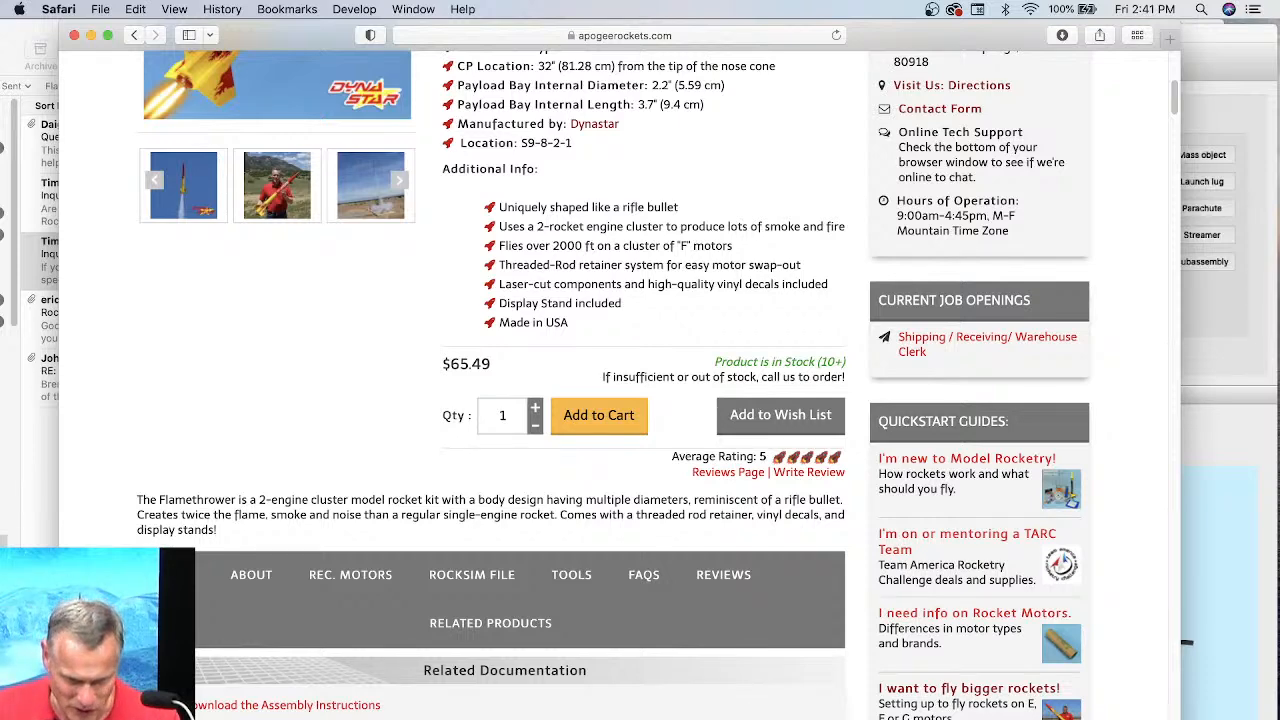
Switch to the Relativity Terran 1 Fairing.png drawing in Preview and move its window aside for use as a reference.
{"action": "key", "text": "super+Tab"}
{"action": "left_click_drag", "start_coordinate": [234, 200], "coordinate": [327, 27]}
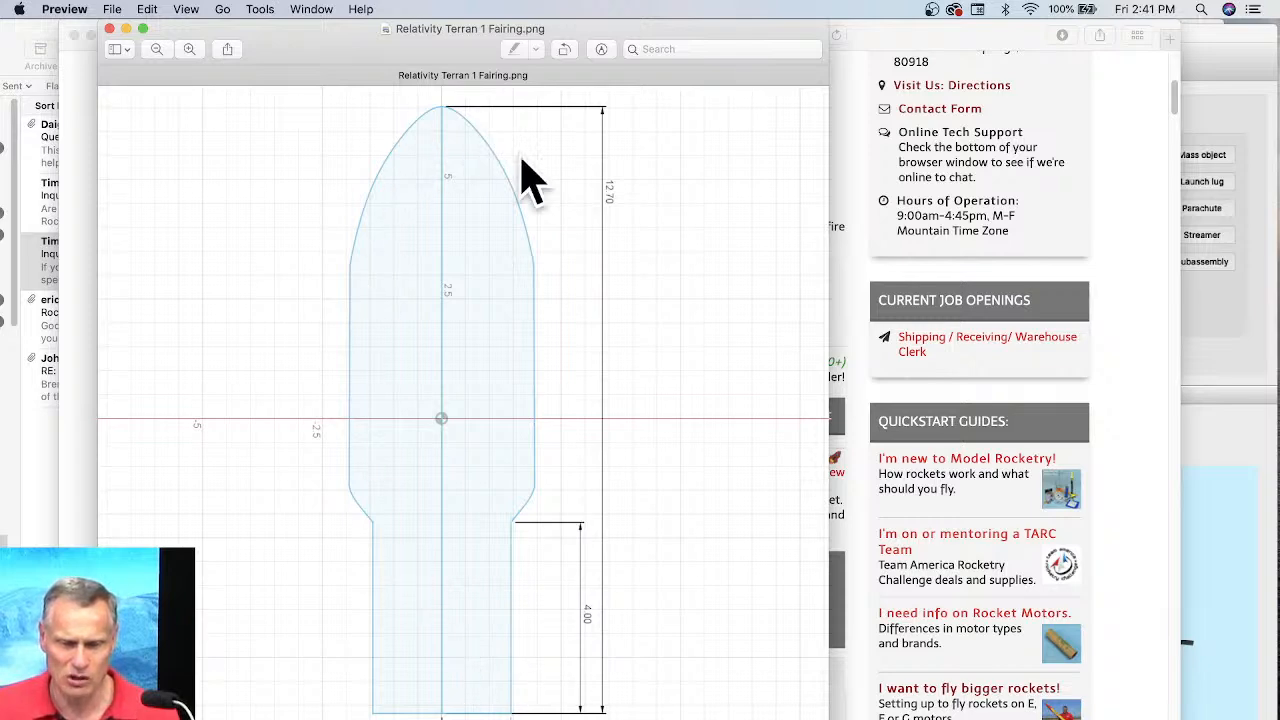
{"action": "left_click_drag", "start_coordinate": [606, 42], "coordinate": [284, 12]}
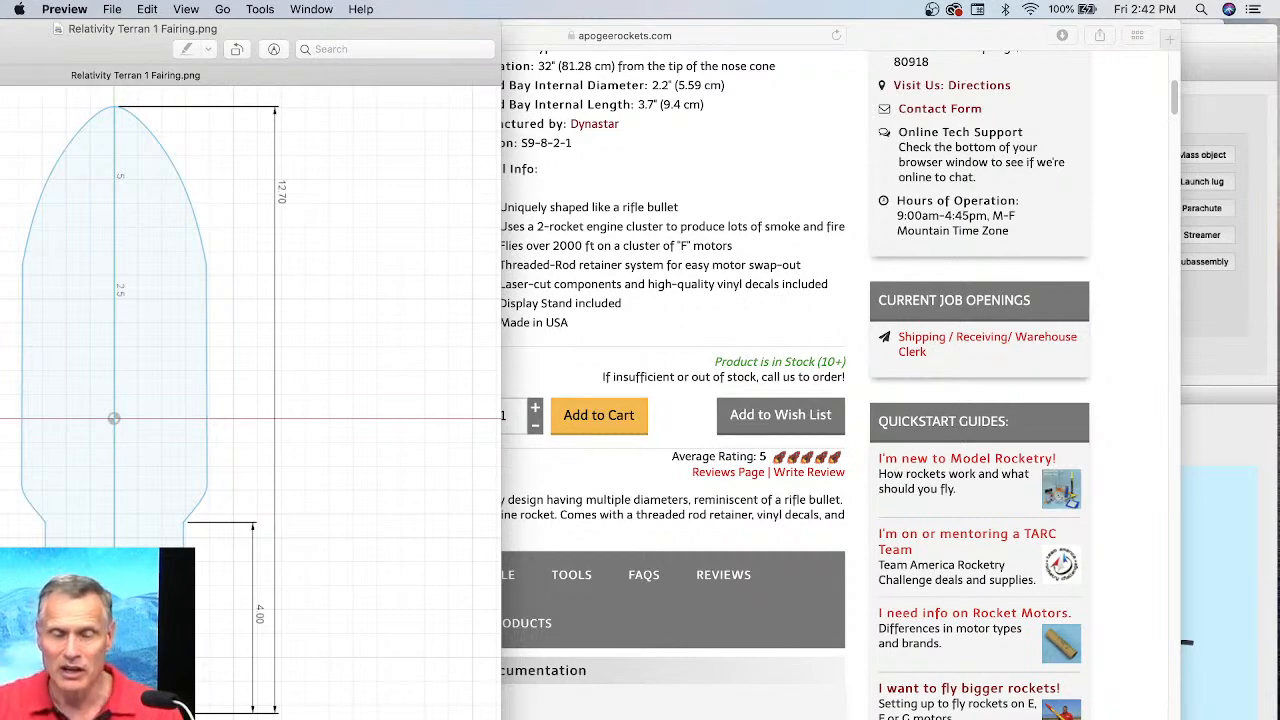
{"action": "left_click_drag", "start_coordinate": [270, 31], "coordinate": [274, 33]}
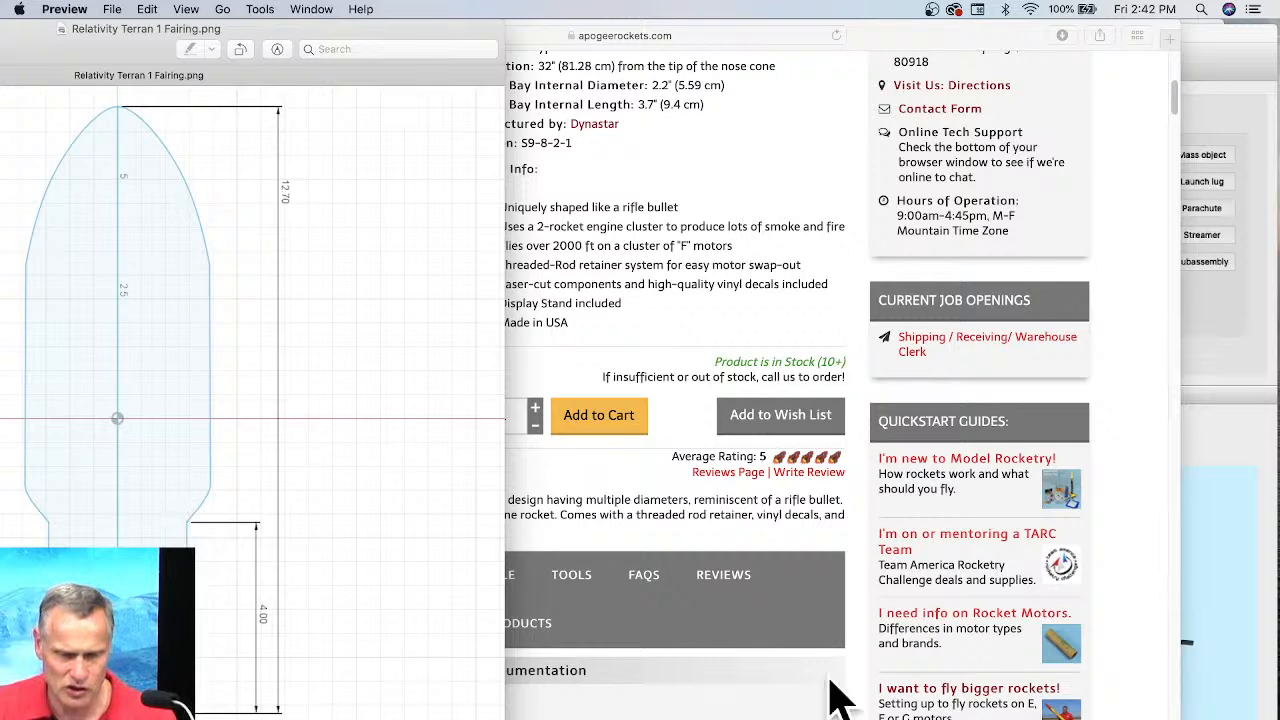
Switch to RockSim, narrow its window to uncover the fairing drawing, and start a new rocket design without saving the Aerobee 170 changes.
{"action": "left_click", "coordinate": [1225, 466]}
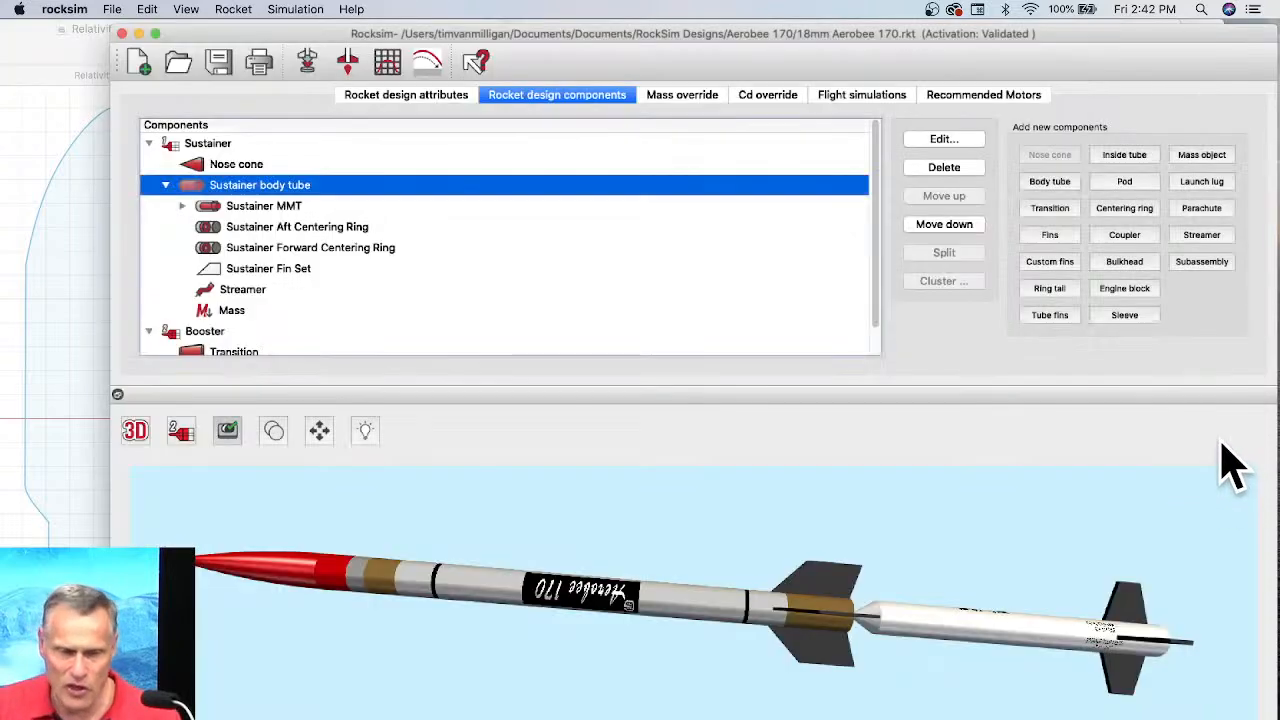
{"action": "left_click_drag", "start_coordinate": [110, 450], "coordinate": [216, 450]}
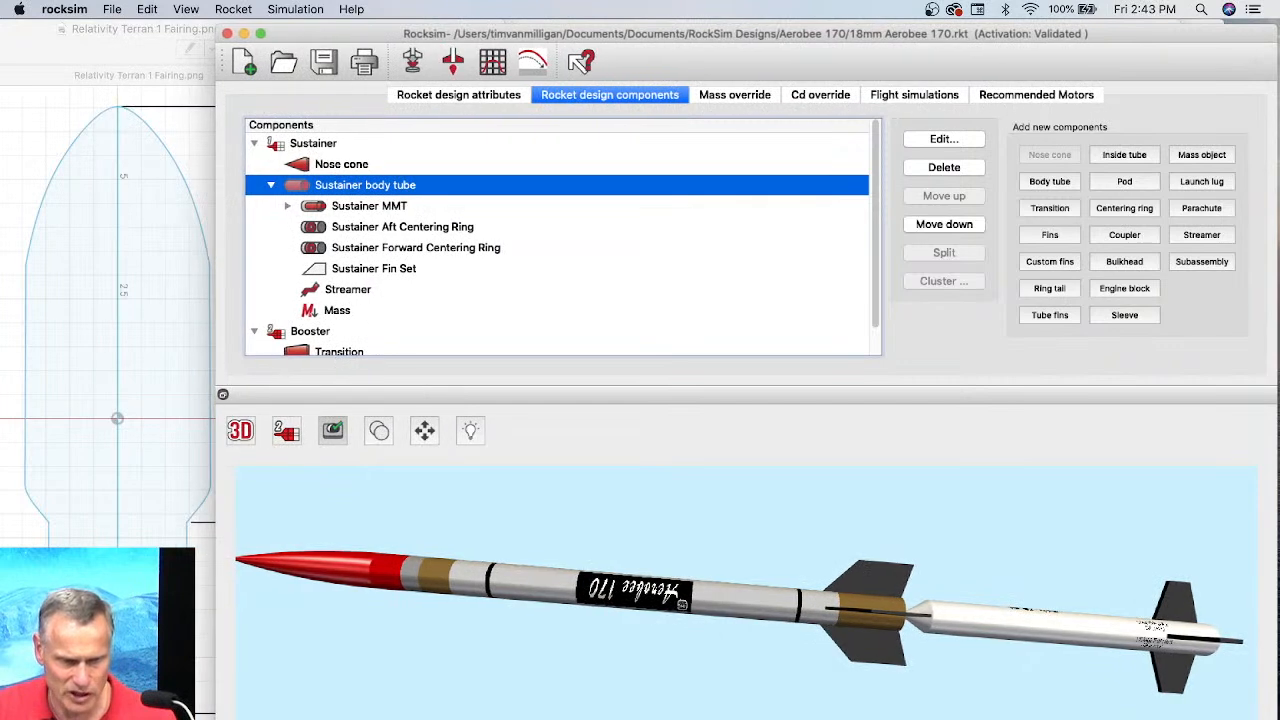
{"action": "left_click", "coordinate": [247, 70]}
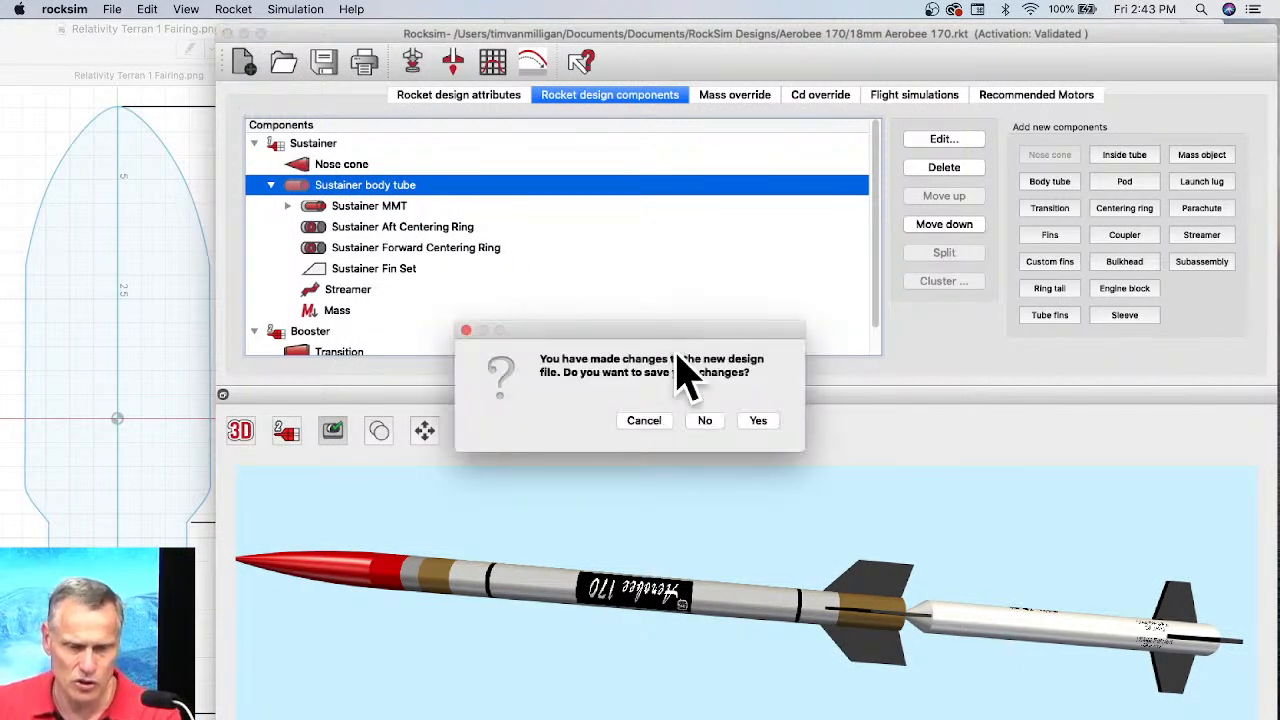
{"action": "left_click", "coordinate": [705, 421]}
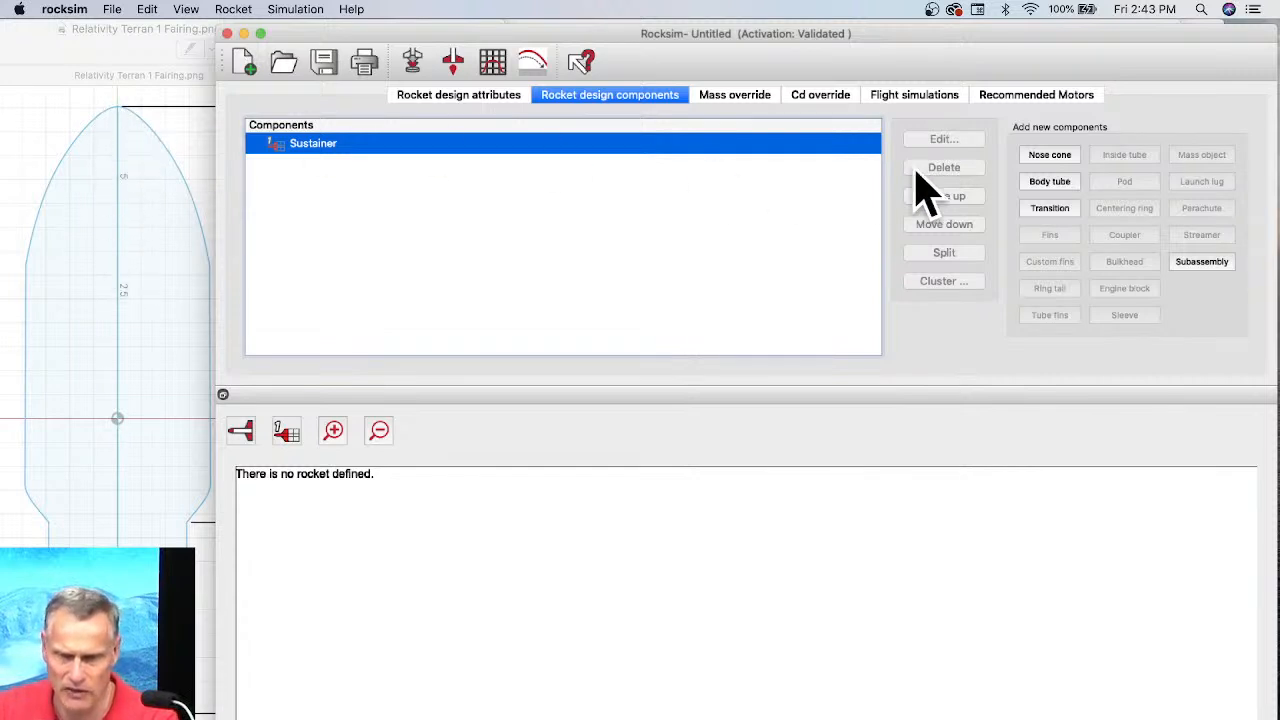
Add a custom nose cone to the sustainer without a database part, and narrow its editor window to keep the reference drawing in view.
{"action": "left_click", "coordinate": [1063, 158]}
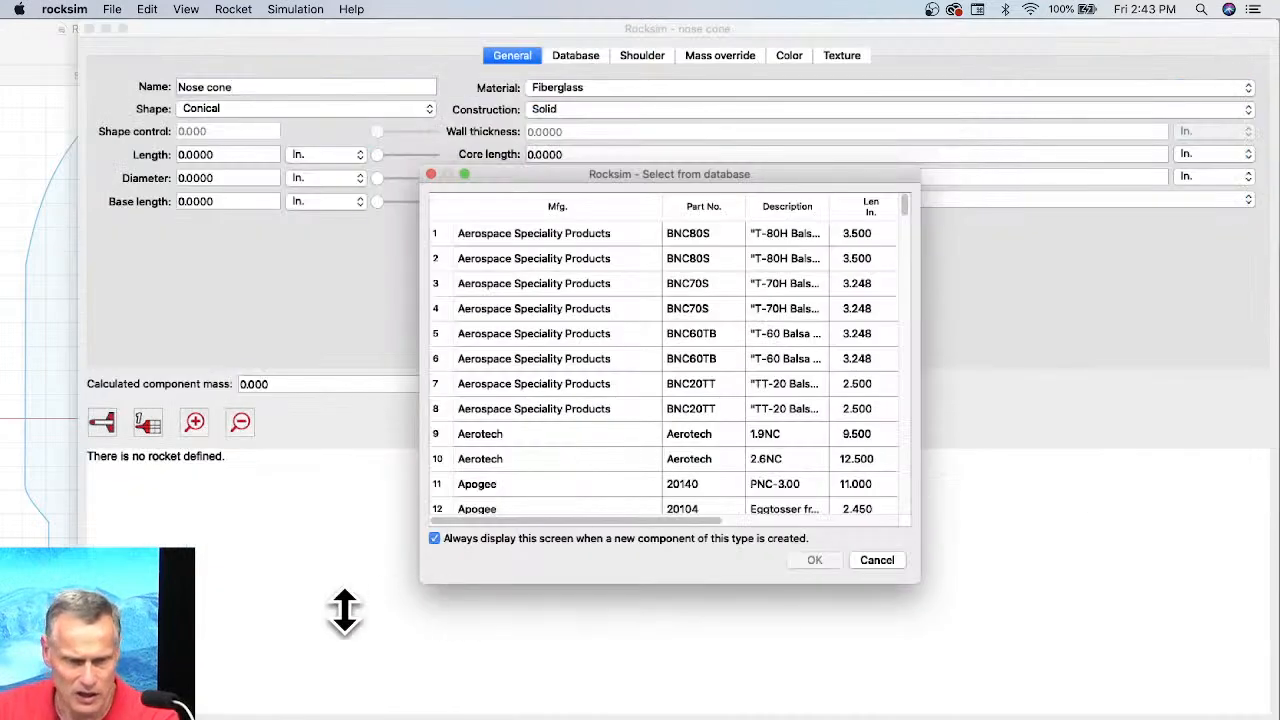
{"action": "left_click", "coordinate": [35, 170]}
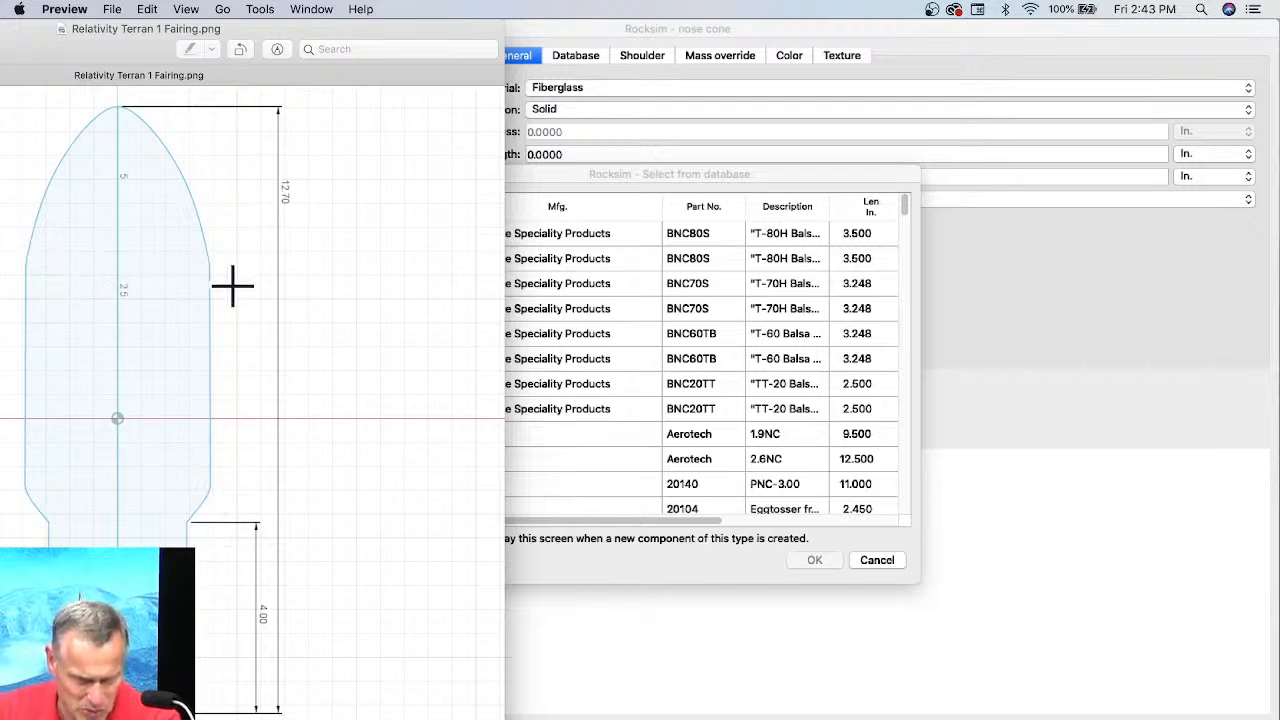
{"action": "left_click", "coordinate": [1110, 300]}
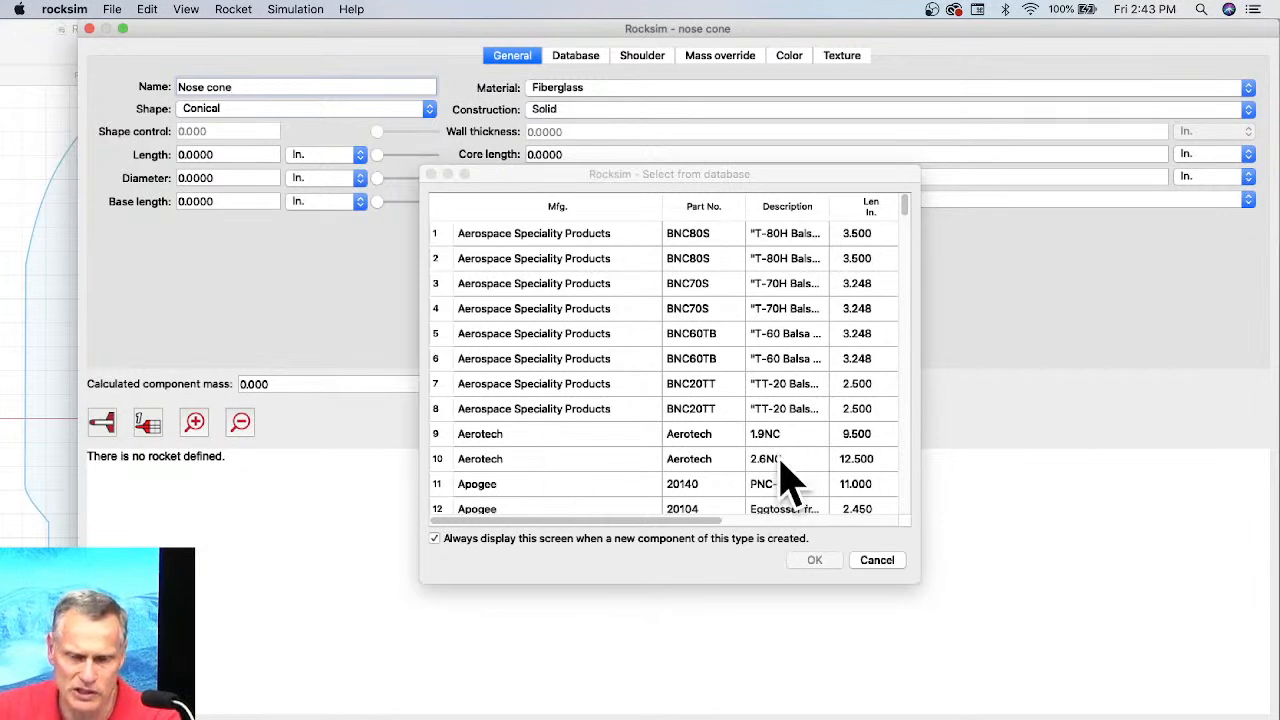
{"action": "left_click", "coordinate": [877, 561]}
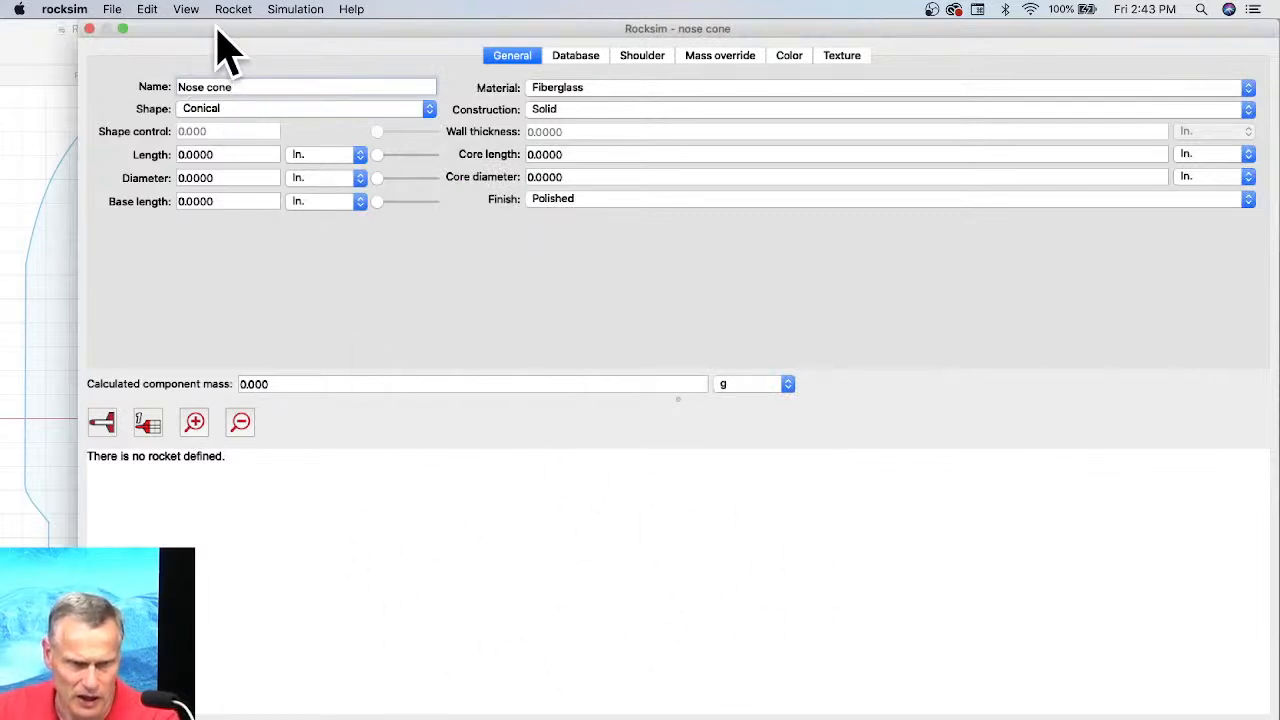
{"action": "left_click_drag", "start_coordinate": [80, 251], "coordinate": [236, 262]}
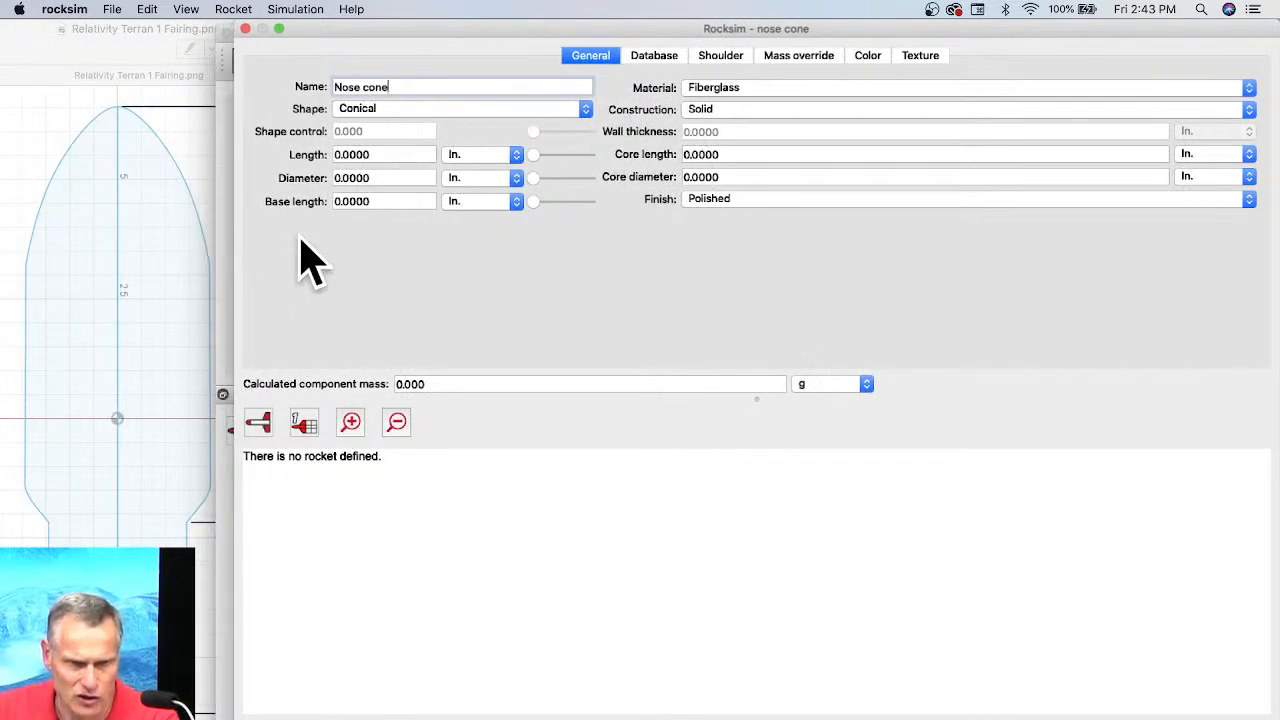
Set the nose cone's shape to Parabolic and its material to Polystyrene PS.
{"action": "left_click", "coordinate": [378, 109]}
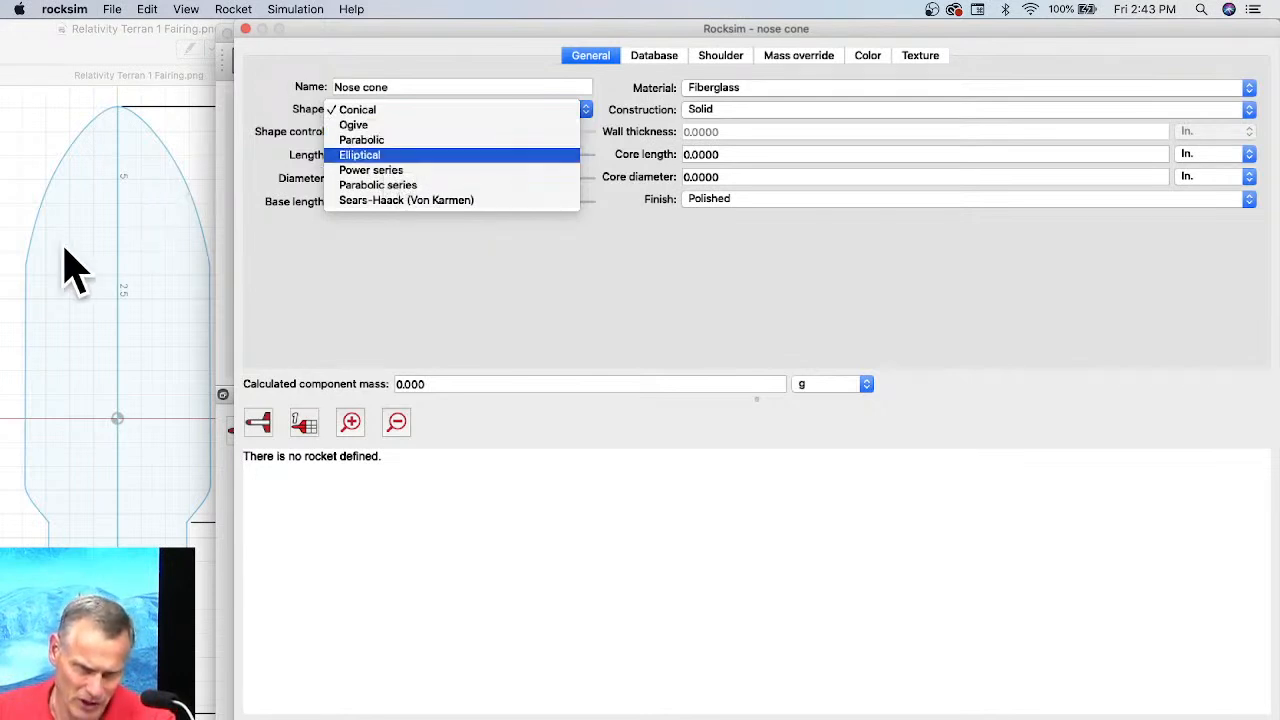
{"action": "left_click", "coordinate": [380, 141]}
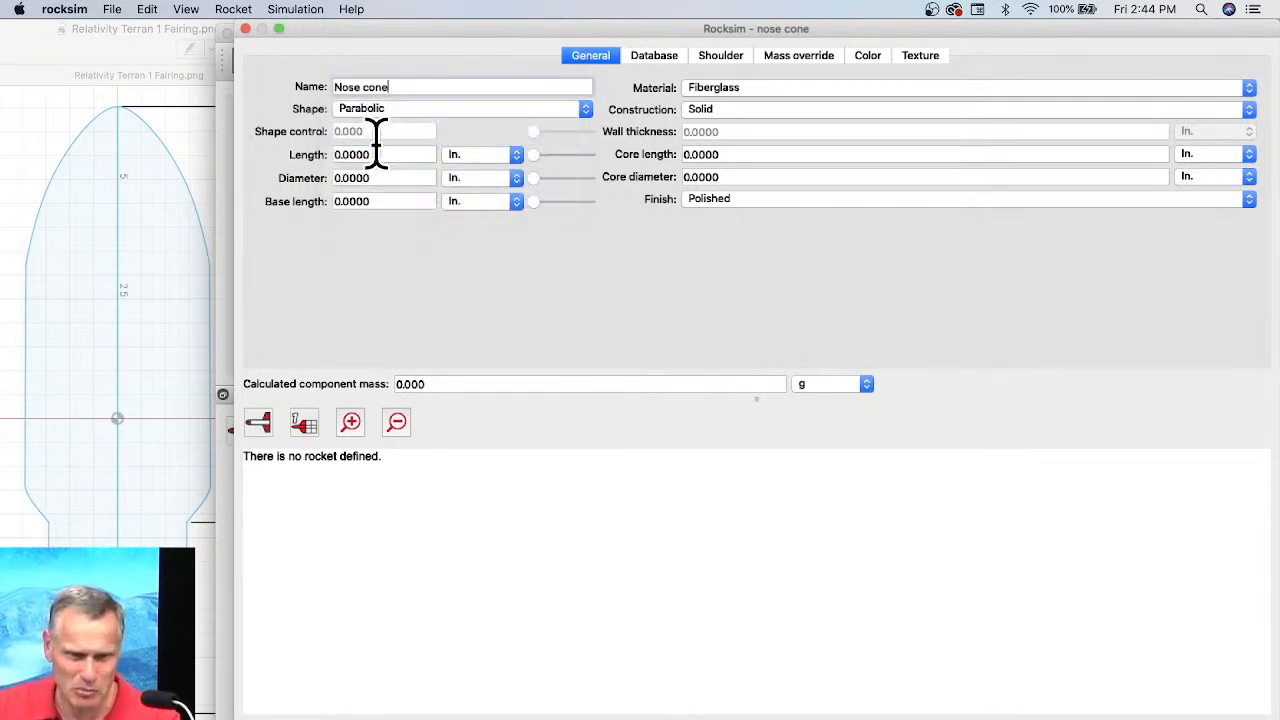
{"action": "left_click", "coordinate": [778, 100]}
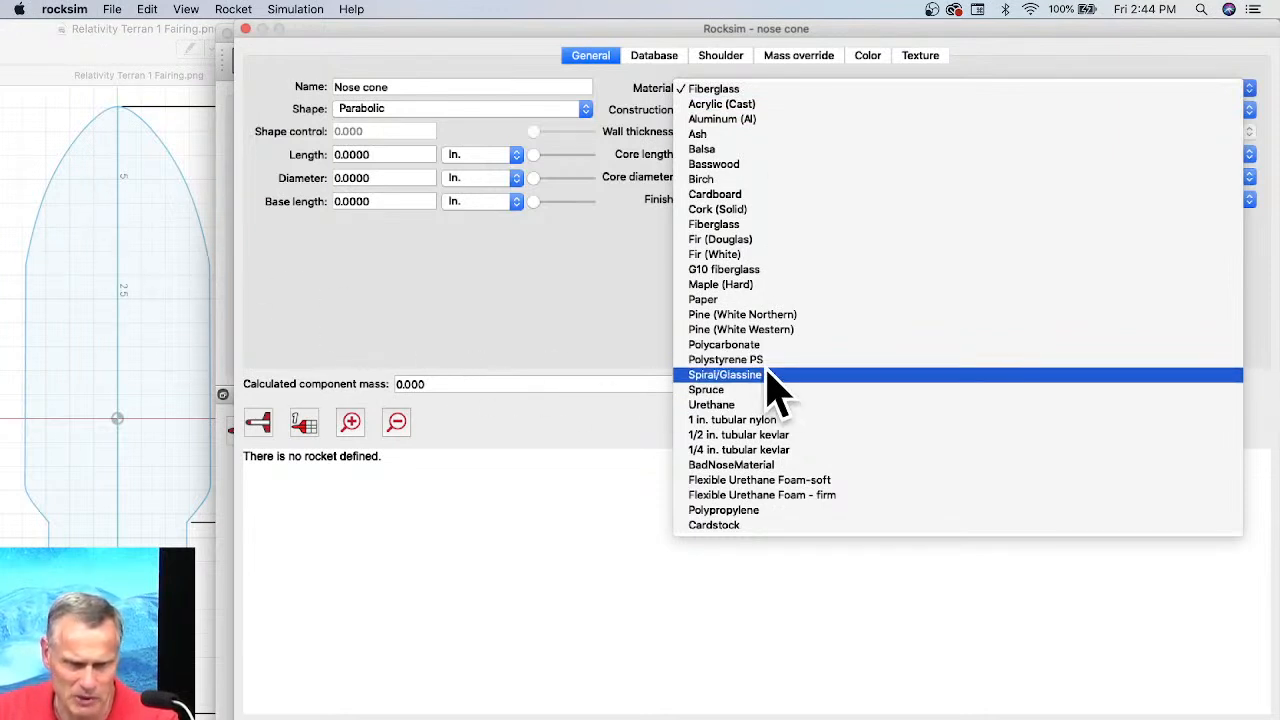
{"action": "left_click", "coordinate": [716, 365]}
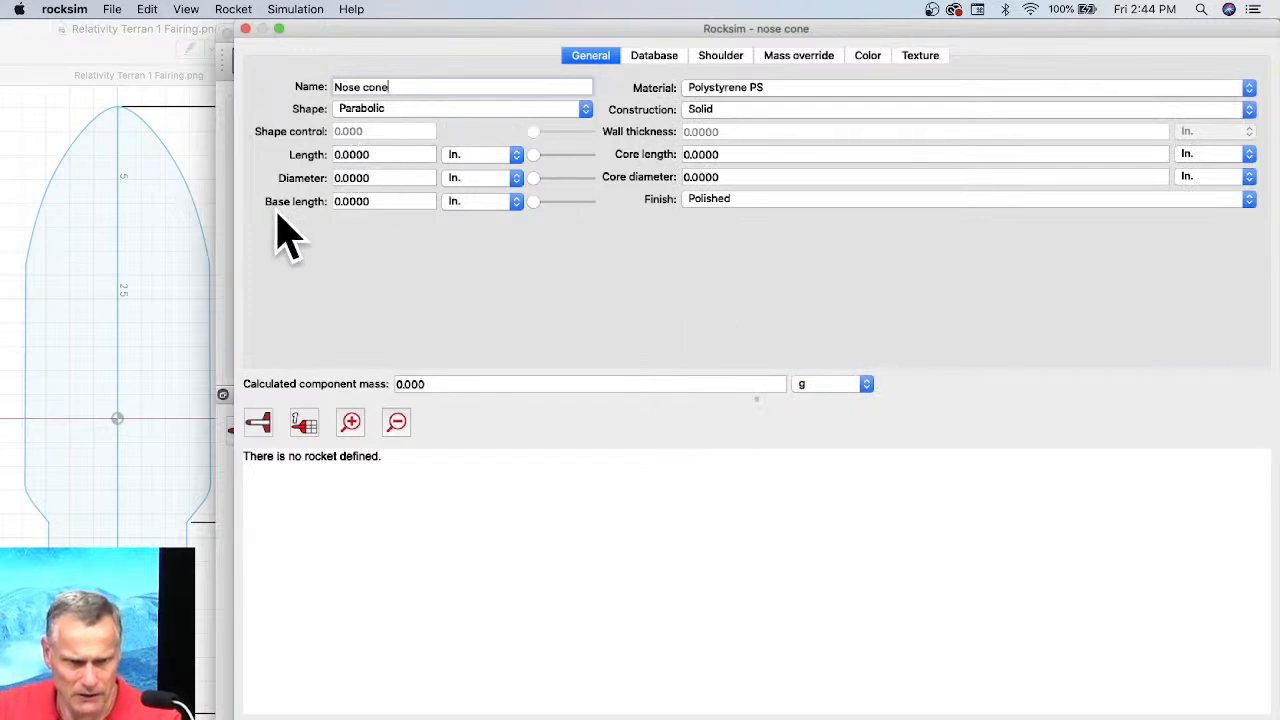
Check the fairing drawing and set the nose cone's length to 4 in. and diameter to 2 in.
{"action": "left_click", "coordinate": [166, 57]}
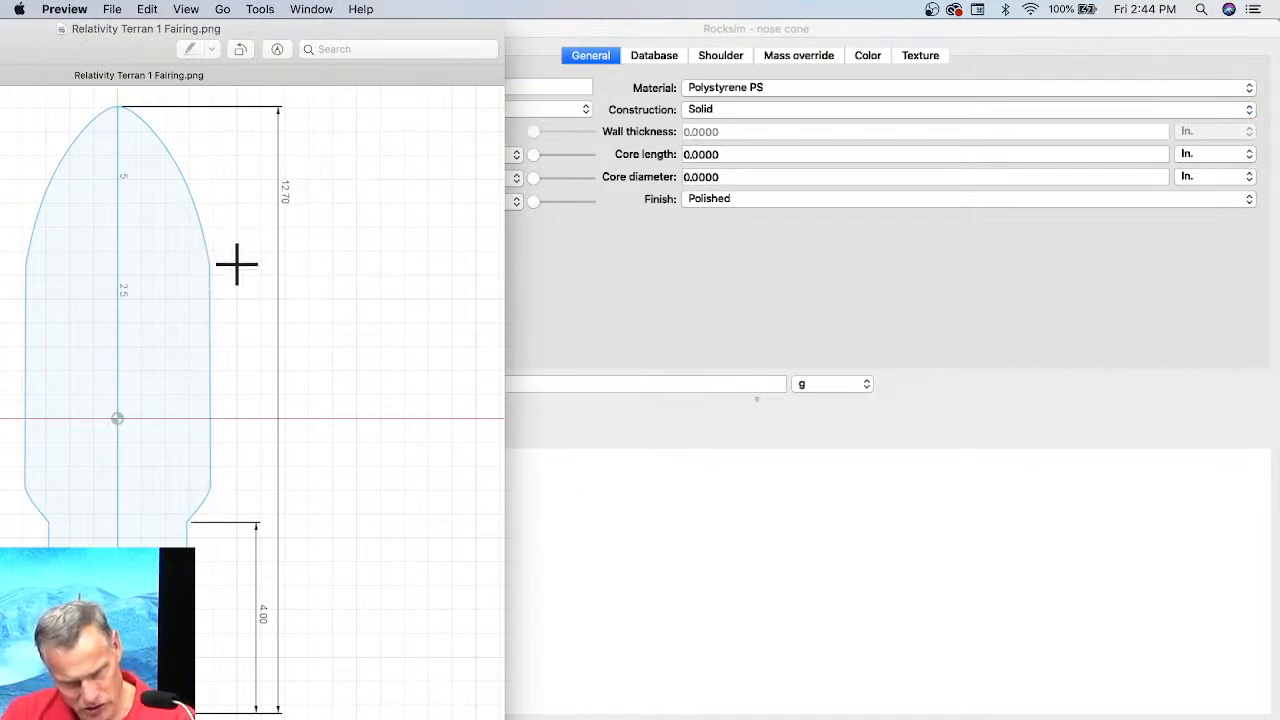
{"action": "left_click", "coordinate": [680, 550]}
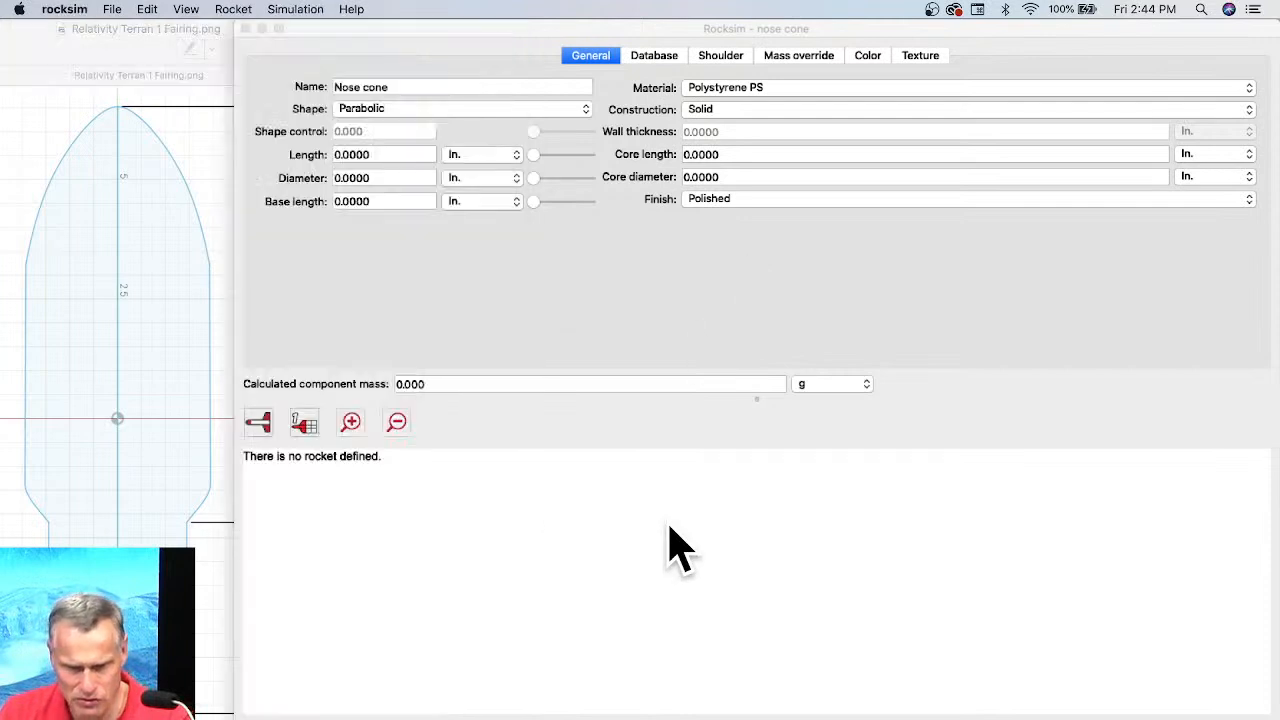
{"action": "left_click", "coordinate": [366, 152]}
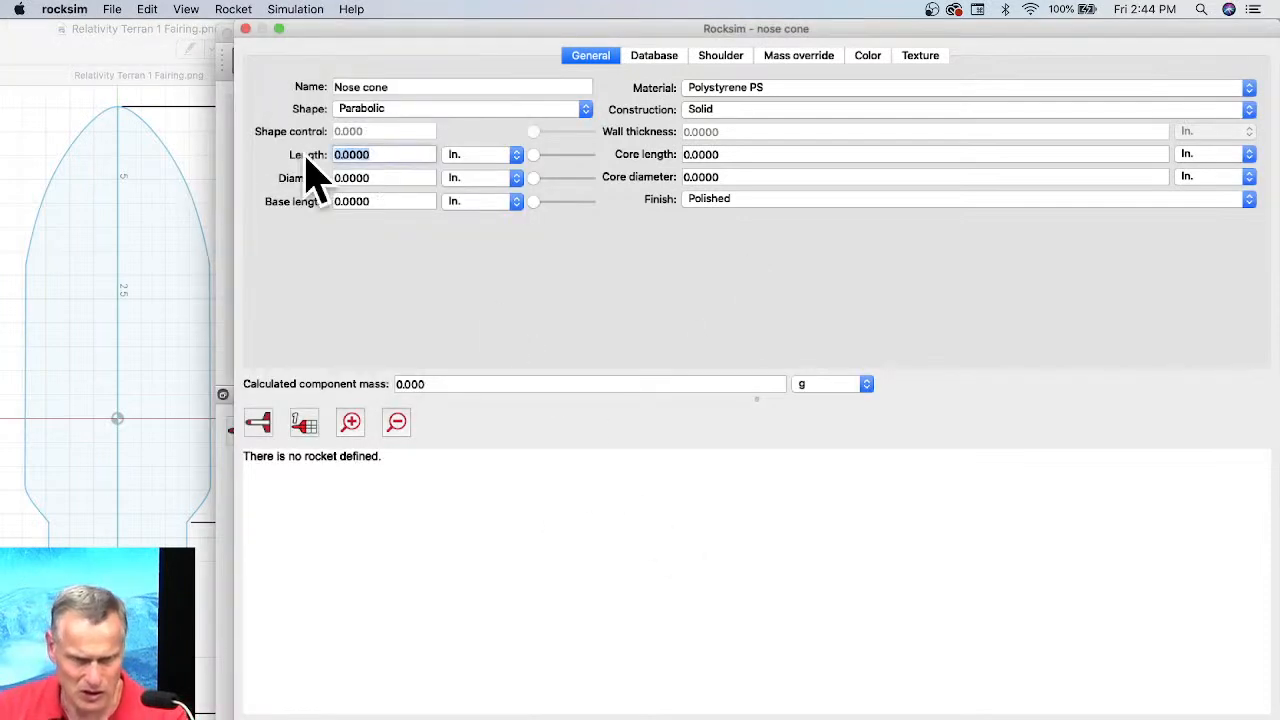
{"action": "type", "text": "4"}
{"action": "key", "text": "Tab"}
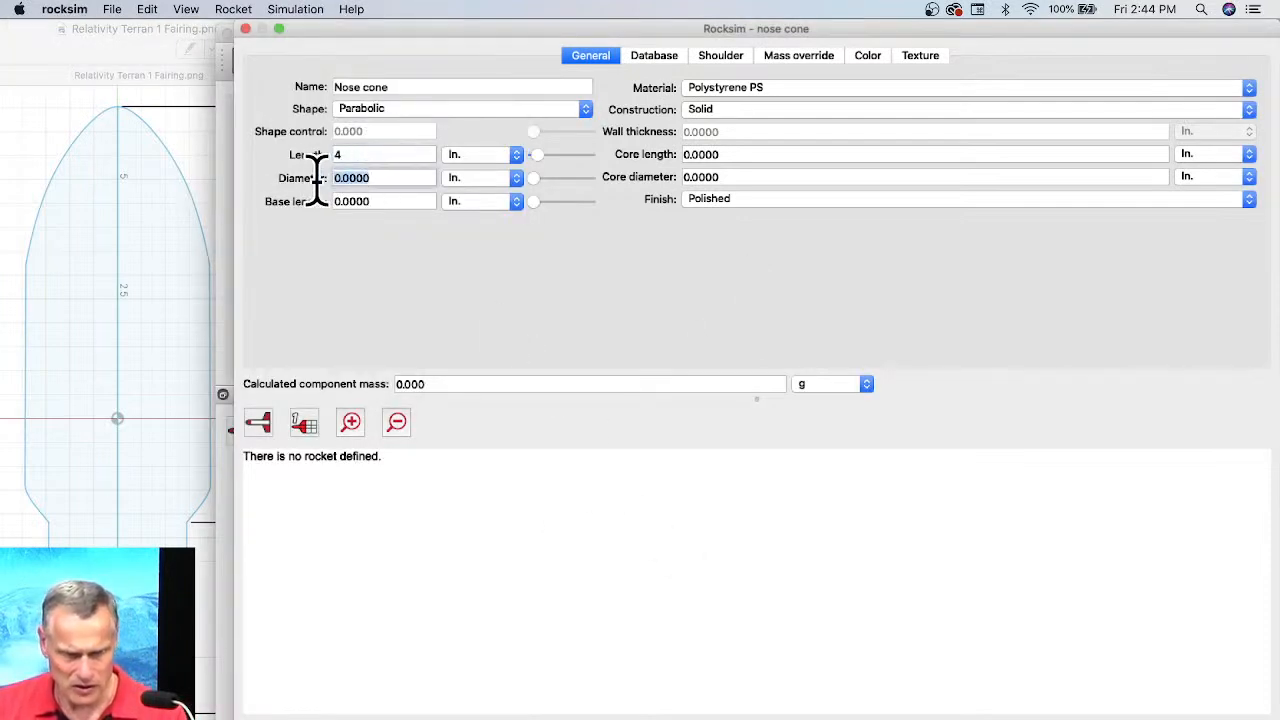
{"action": "type", "text": "2"}
{"action": "key", "text": "Return"}
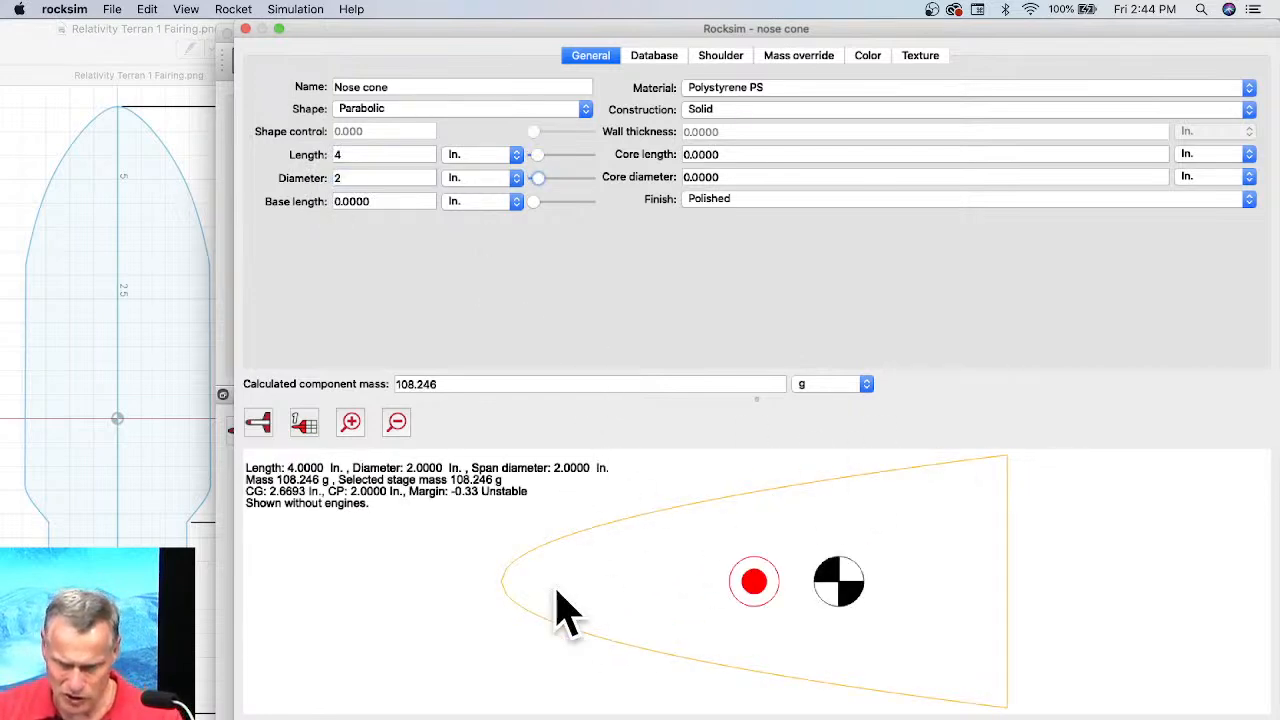
Make the nose cone hollow with a wall thickness of .06 in.
{"action": "left_click", "coordinate": [726, 116]}
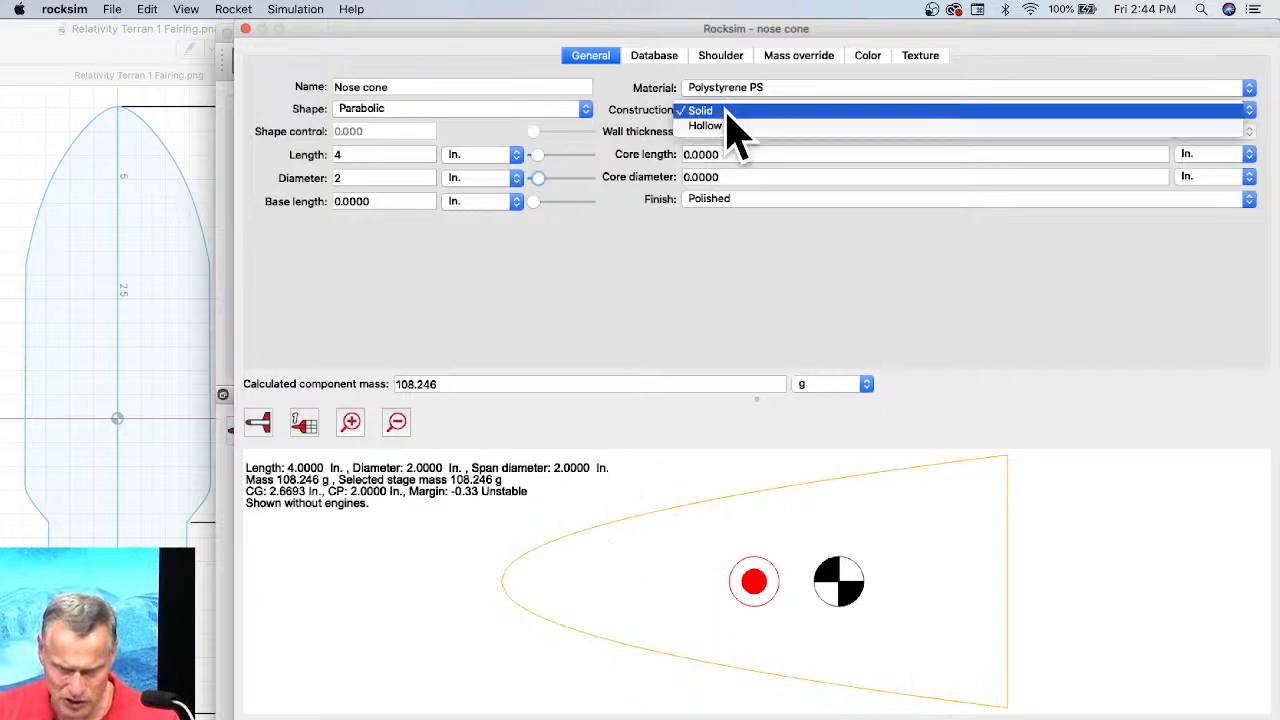
{"action": "left_click", "coordinate": [730, 127]}
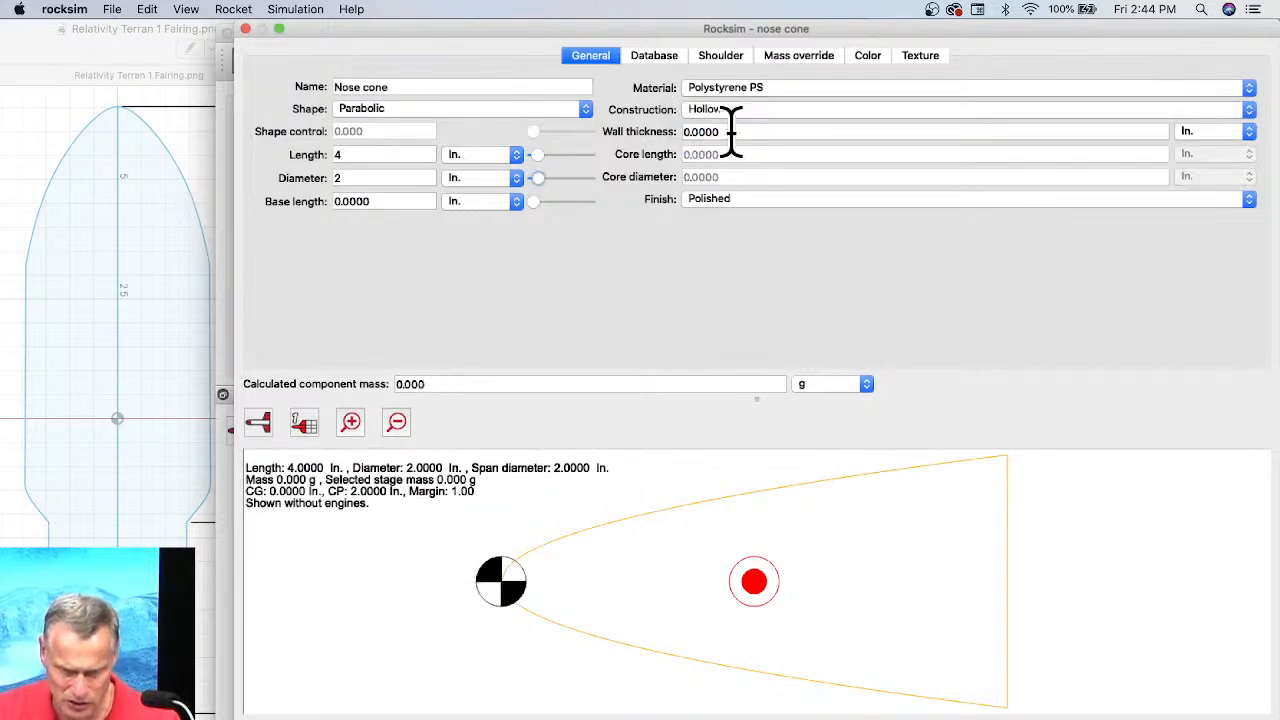
{"action": "left_click", "coordinate": [726, 131]}
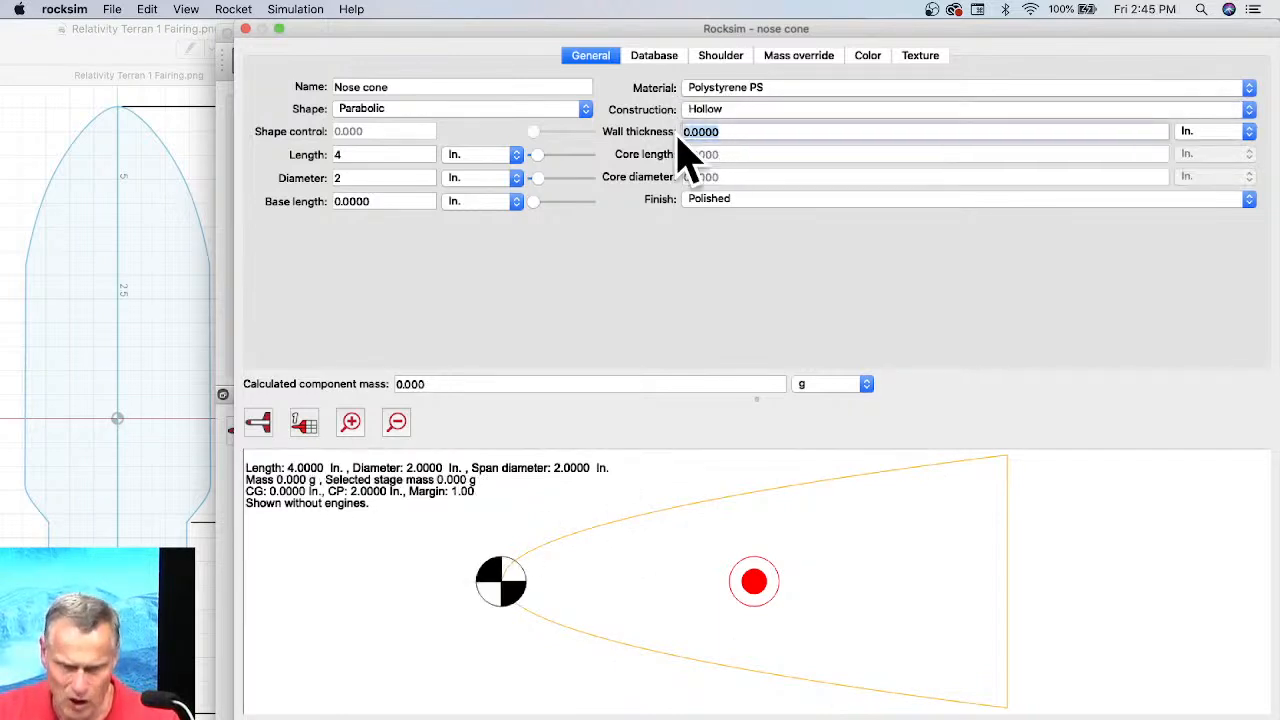
{"action": "key", "text": "Tab"}
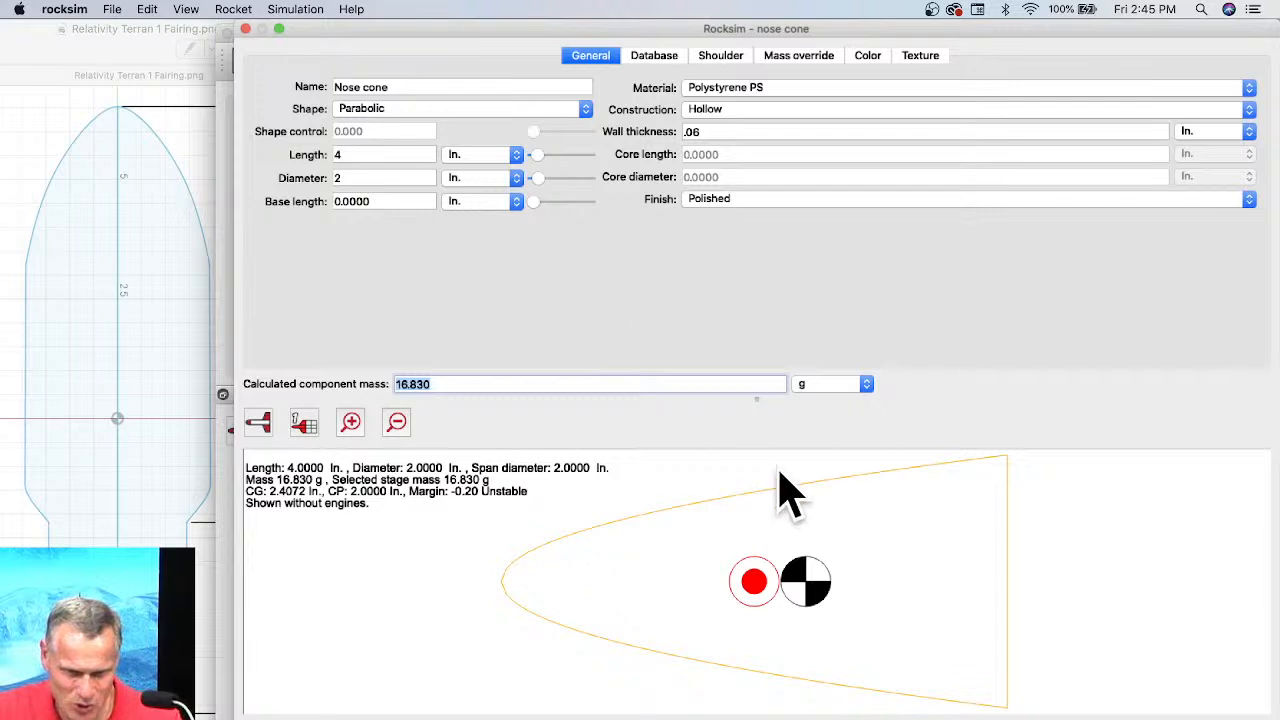
Try the Elliptical nose cone shape, and switch to Power series with a shape control of 0.530.
{"action": "left_click", "coordinate": [458, 110]}
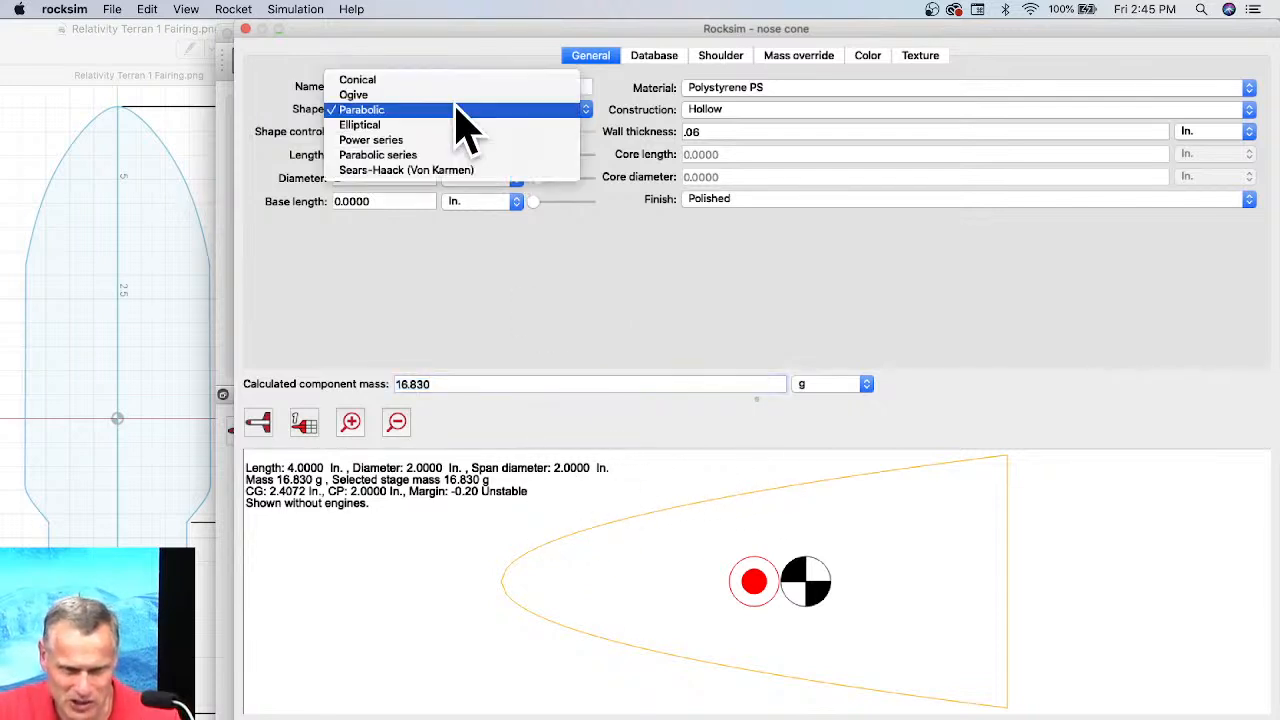
{"action": "left_click", "coordinate": [455, 125]}
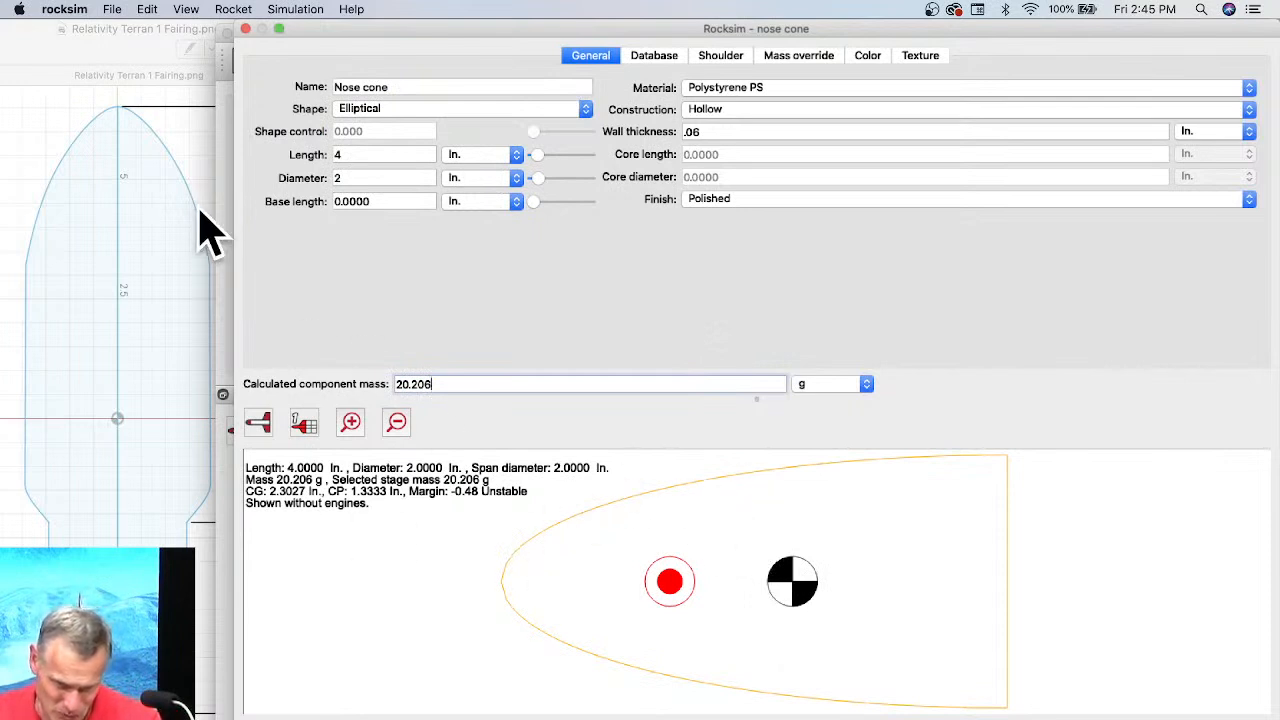
{"action": "left_click", "coordinate": [430, 110]}
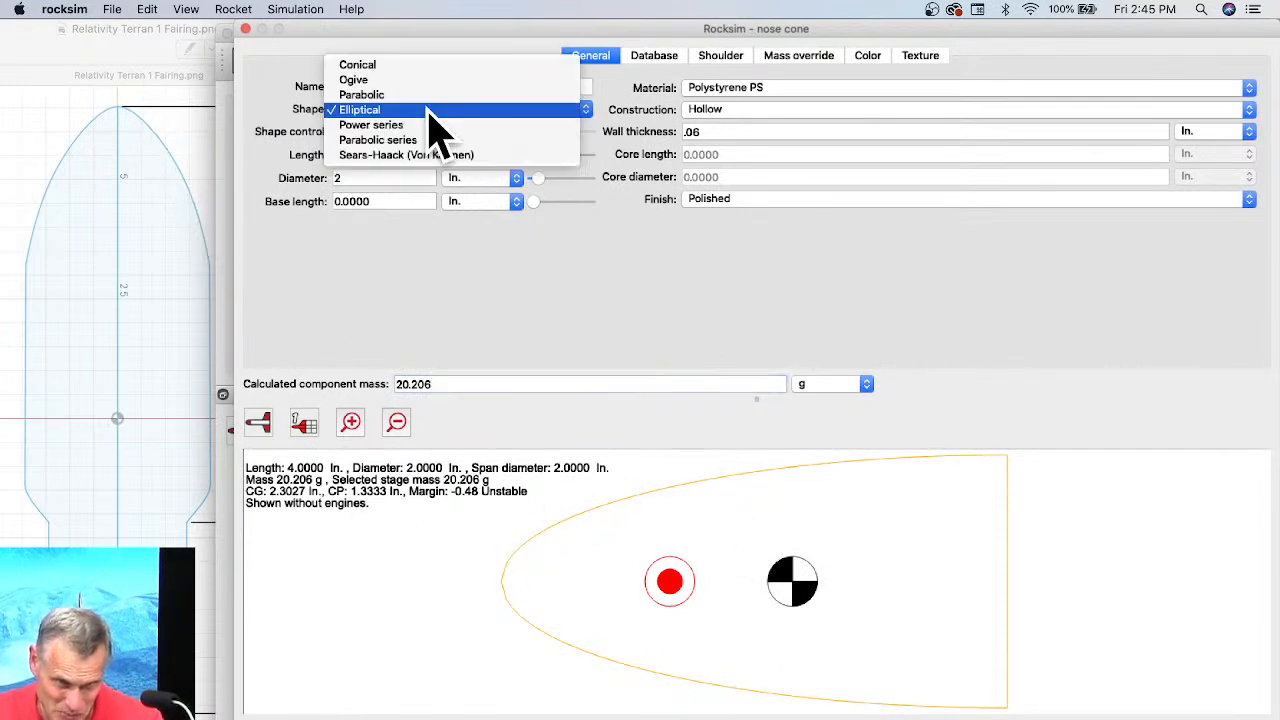
{"action": "left_click", "coordinate": [431, 125]}
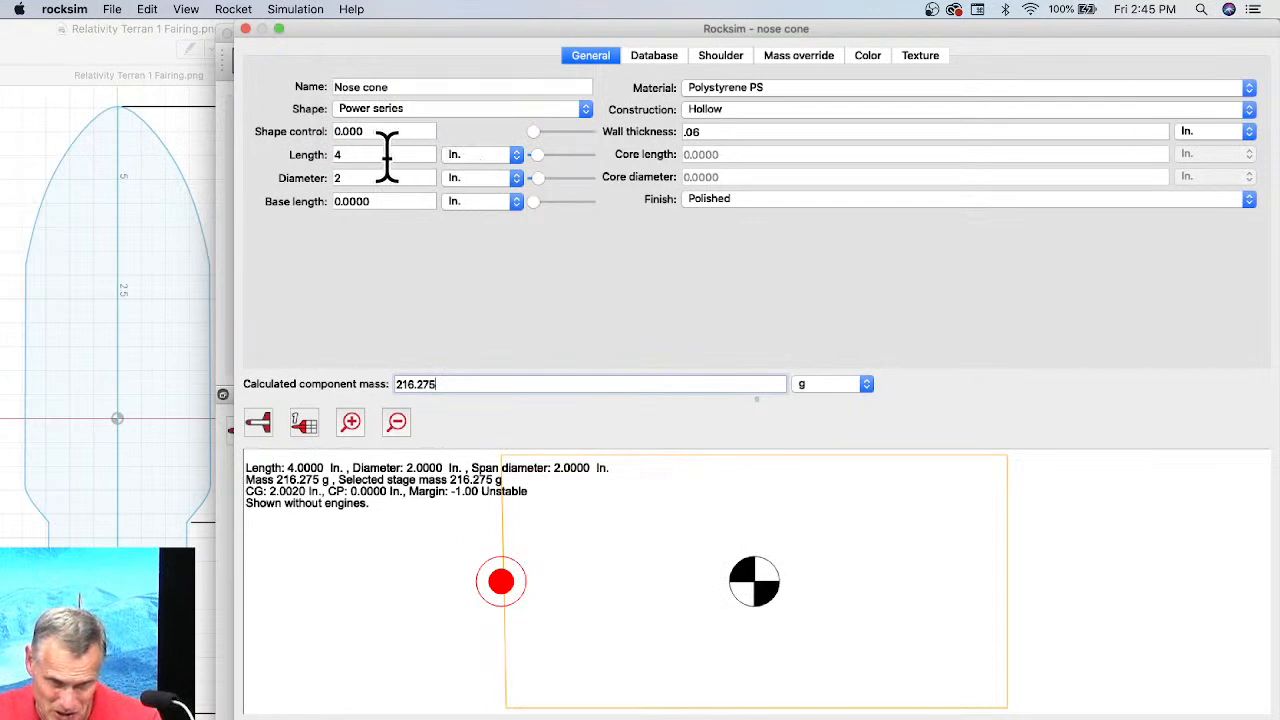
{"action": "mouse_move", "coordinate": [531, 134]}
{"action": "left_mouse_down"}
{"action": "mouse_move", "coordinate": [563, 146]}
{"action": "mouse_move", "coordinate": [570, 205]}
{"action": "mouse_move", "coordinate": [567, 143]}
{"action": "left_mouse_up"}
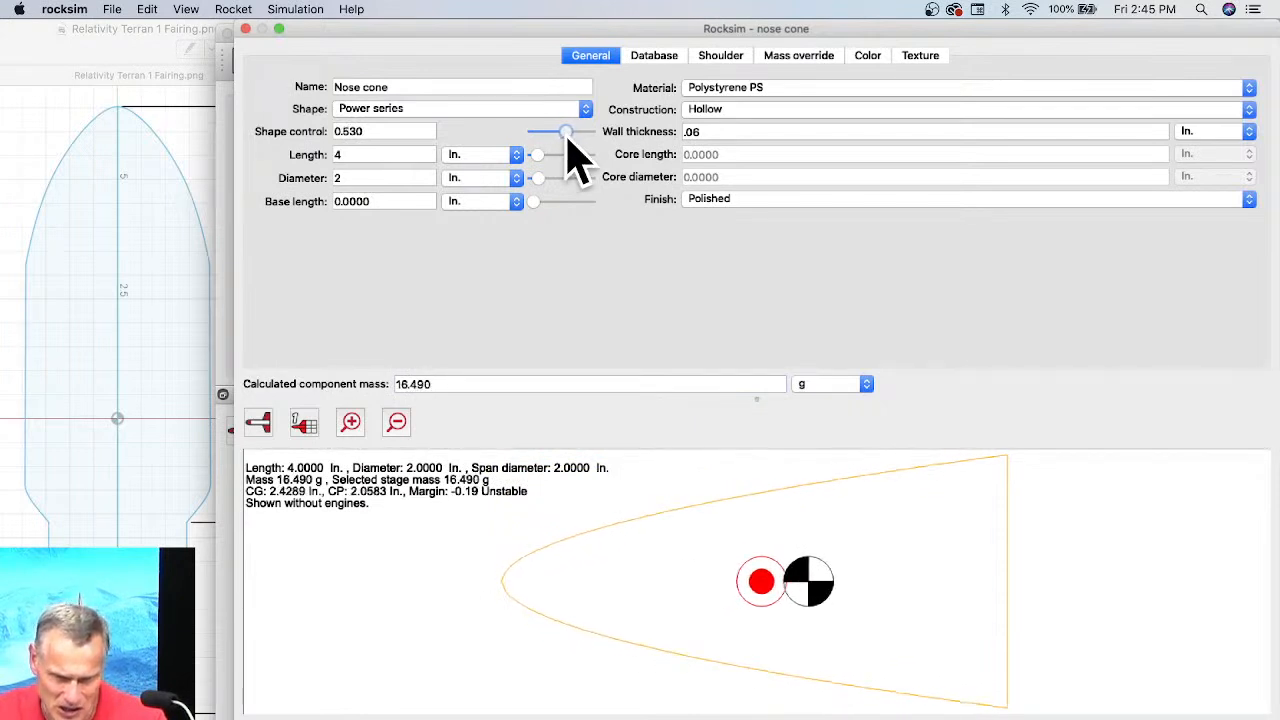
Set the nose cone's length to 3 in. and its shape control to 0.410.
{"action": "double_click", "coordinate": [338, 156]}
{"action": "type", "text": "3"}
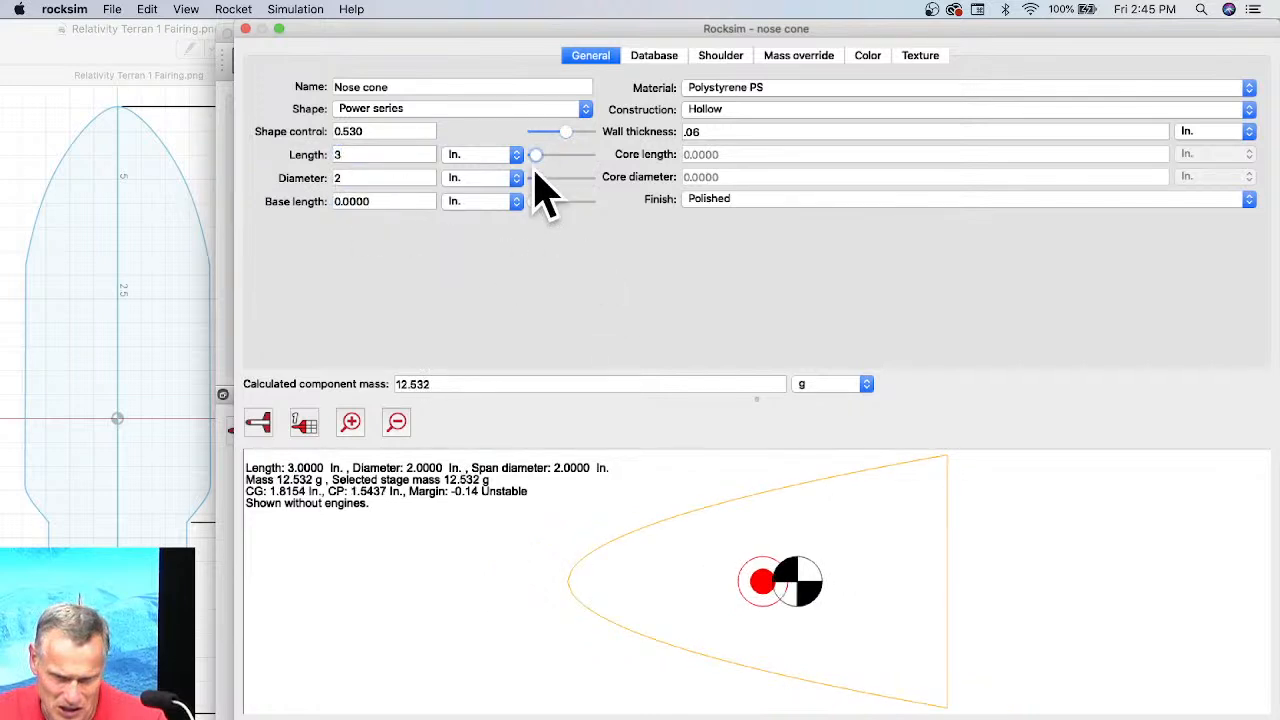
{"action": "left_click_drag", "start_coordinate": [563, 132], "coordinate": [558, 132]}
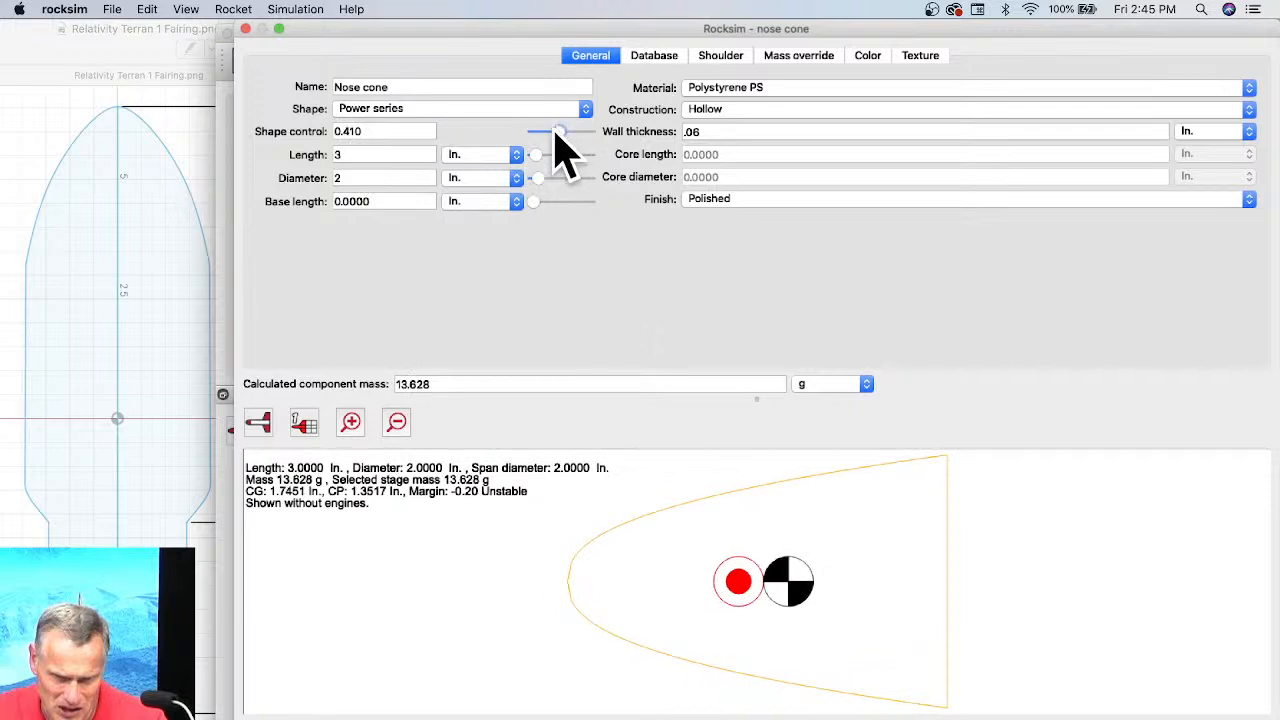
Try the Parabolic series nose cone shape with a shape control of 0.900.
{"action": "left_click", "coordinate": [370, 108]}
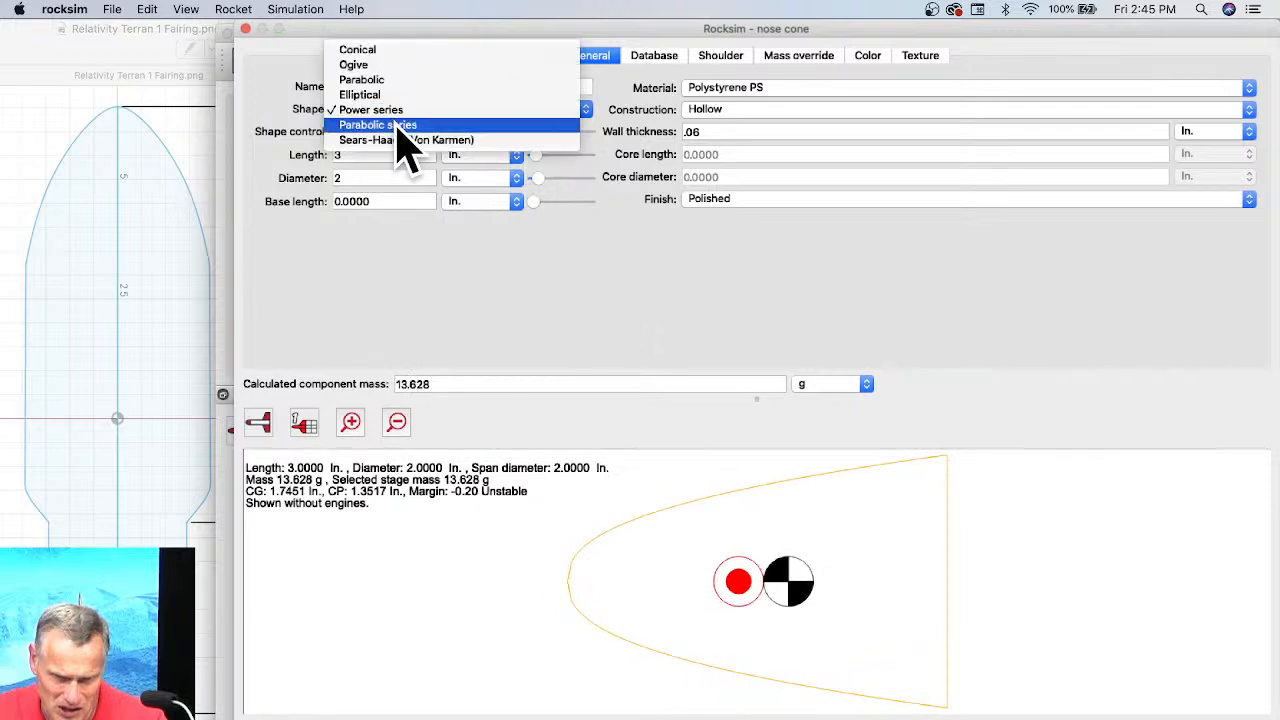
{"action": "left_click", "coordinate": [396, 125]}
{"action": "mouse_move", "coordinate": [559, 132]}
{"action": "left_mouse_down"}
{"action": "mouse_move", "coordinate": [481, 130]}
{"action": "mouse_move", "coordinate": [624, 143]}
{"action": "left_mouse_up"}
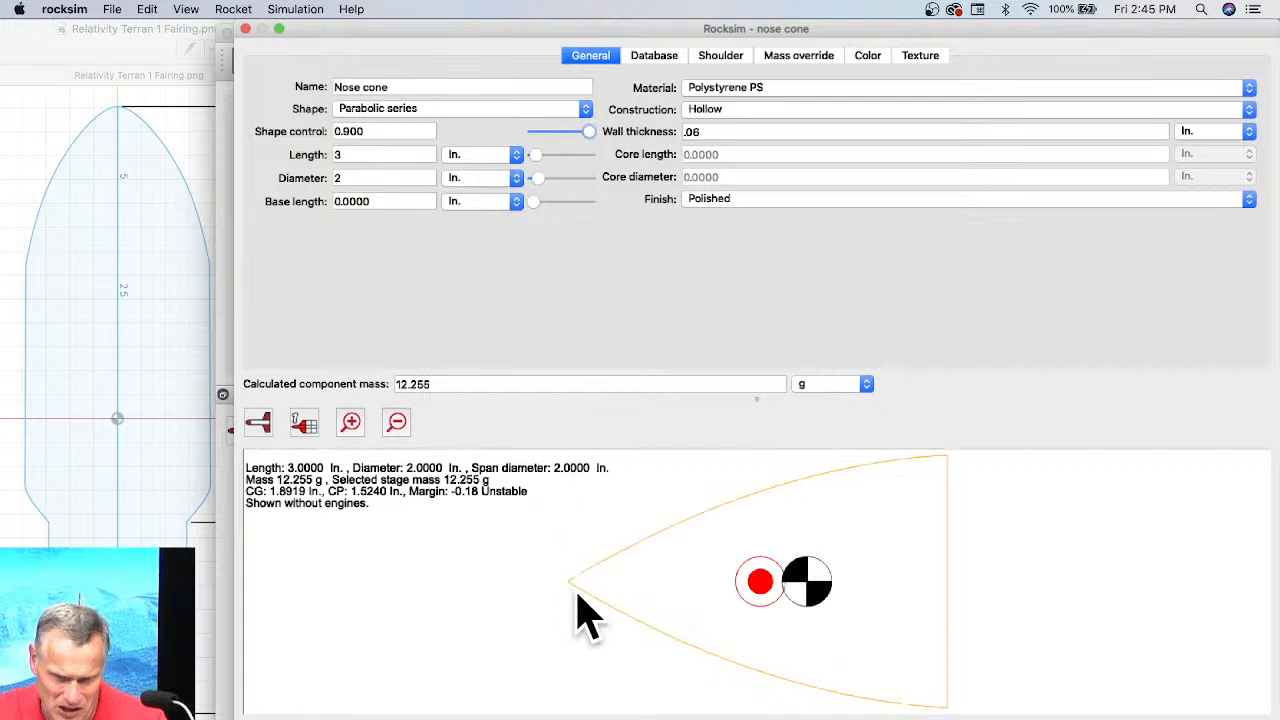
Change the nose cone shape to Sears-Haack (Von Karmen) with a shape control of 0.520, and finish editing the nose cone.
{"action": "left_click", "coordinate": [400, 108]}
{"action": "left_click", "coordinate": [406, 125]}
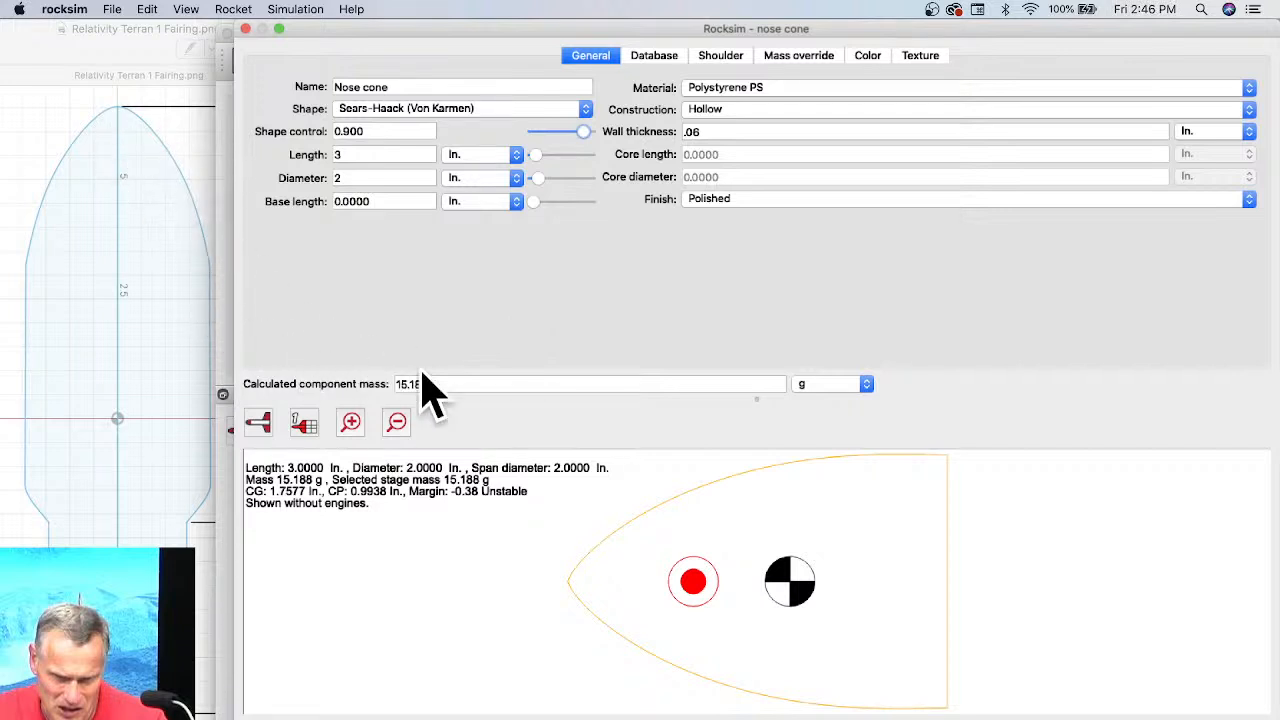
{"action": "left_click_drag", "start_coordinate": [583, 132], "coordinate": [562, 150]}
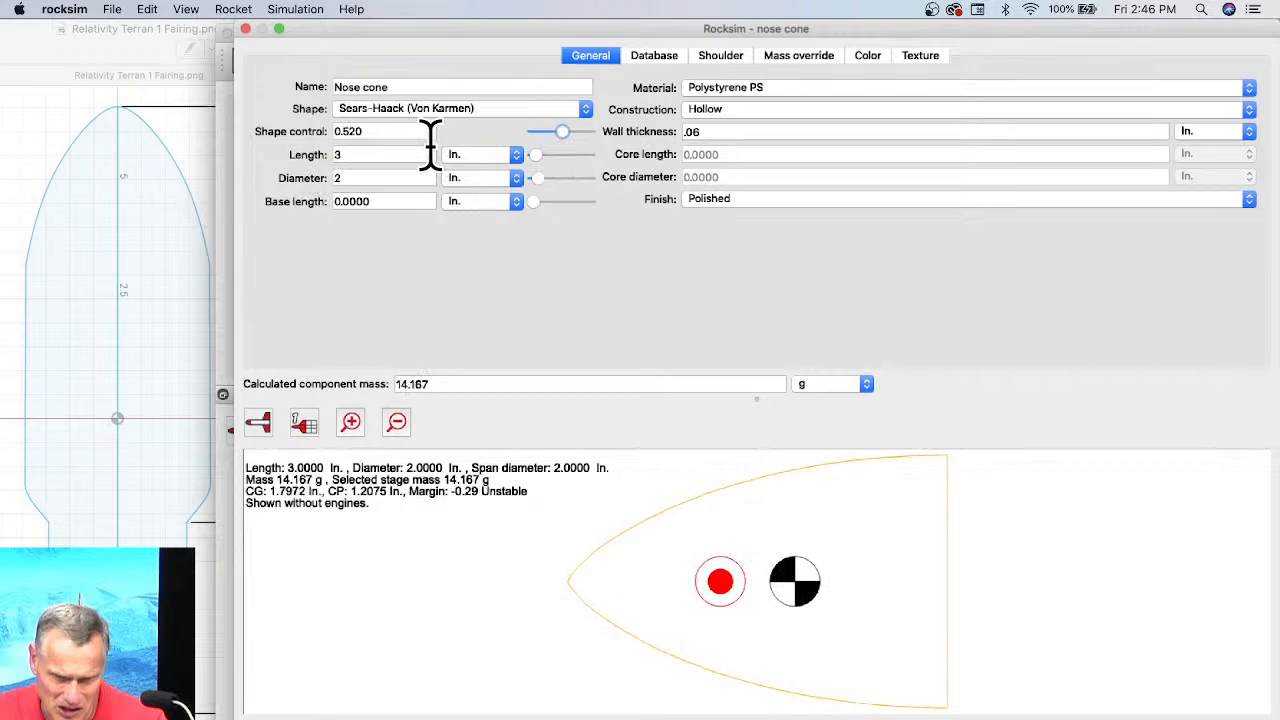
{"action": "left_click", "coordinate": [881, 57]}
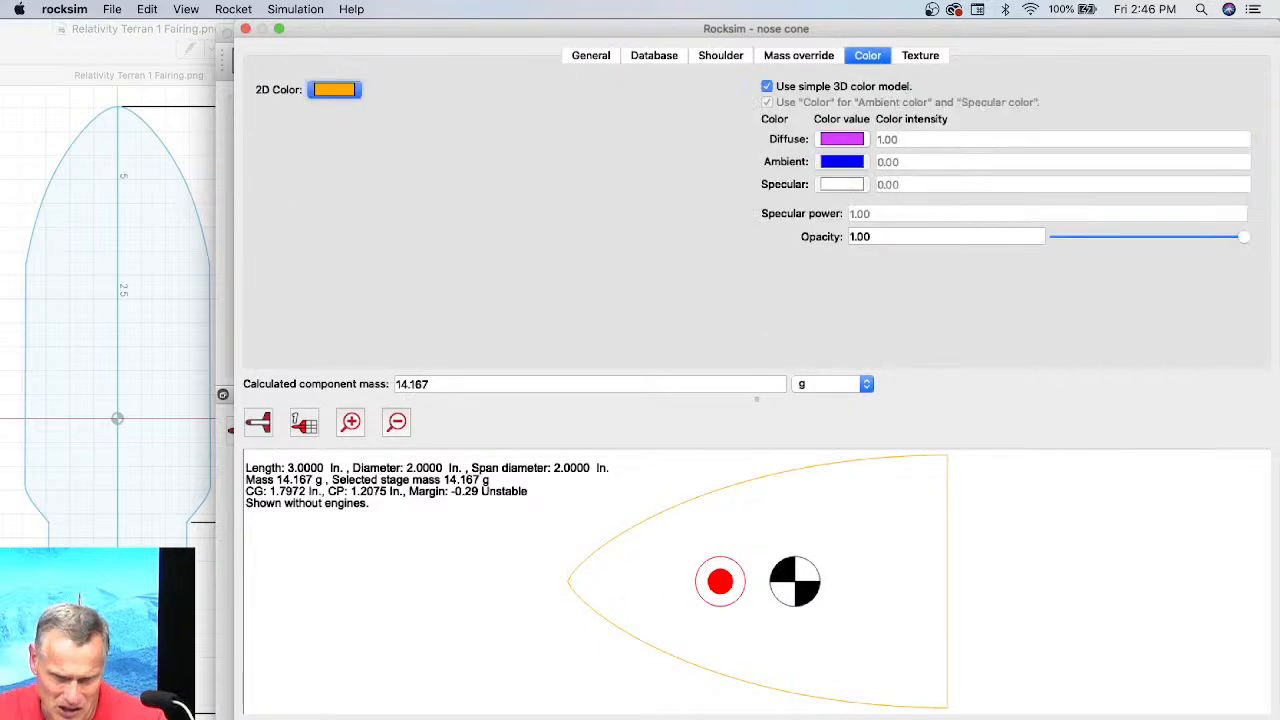
{"action": "key", "text": "Escape"}
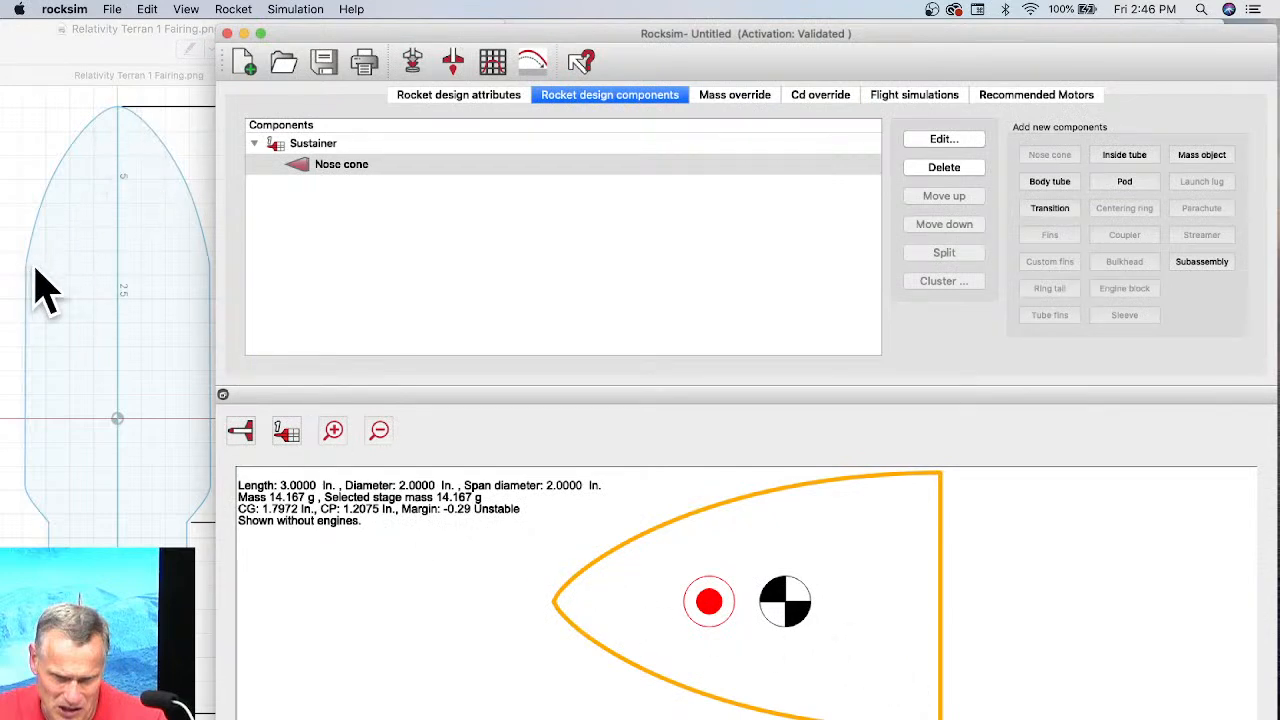
Check the straight section in the fairing drawing and add a body tube without choosing a database part.
{"action": "left_click", "coordinate": [70, 262]}
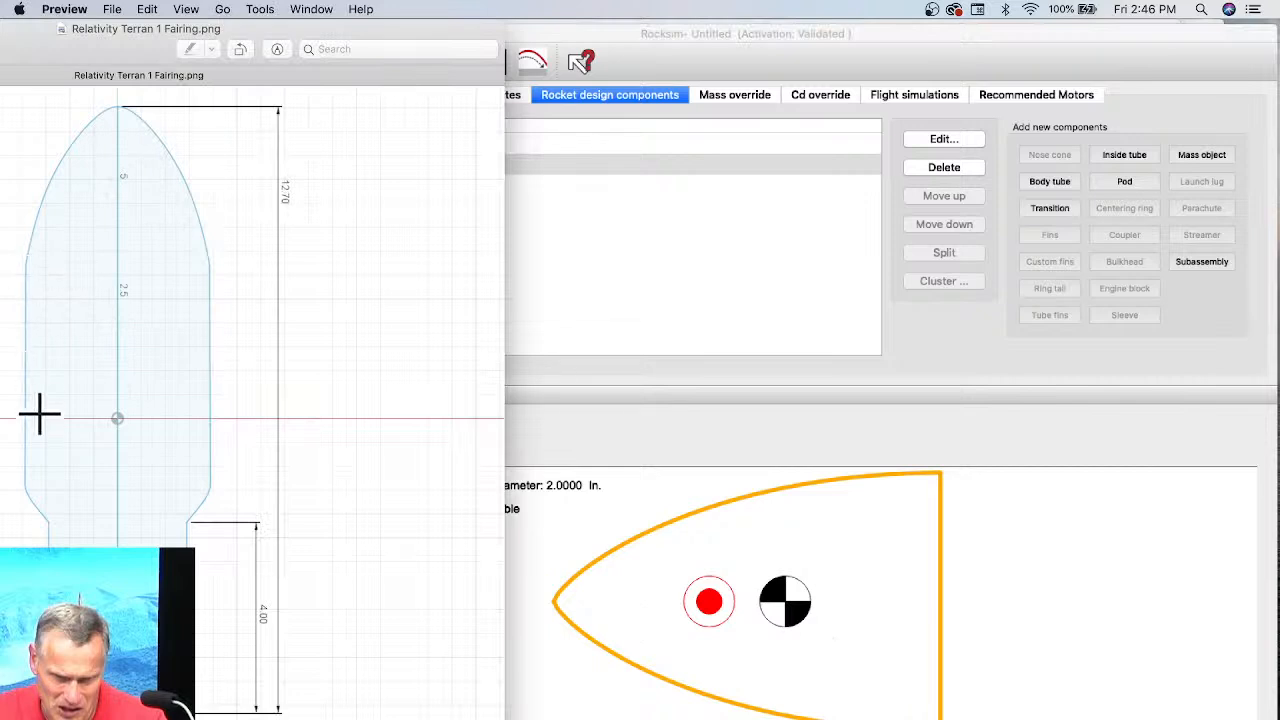
{"action": "left_click", "coordinate": [1000, 465]}
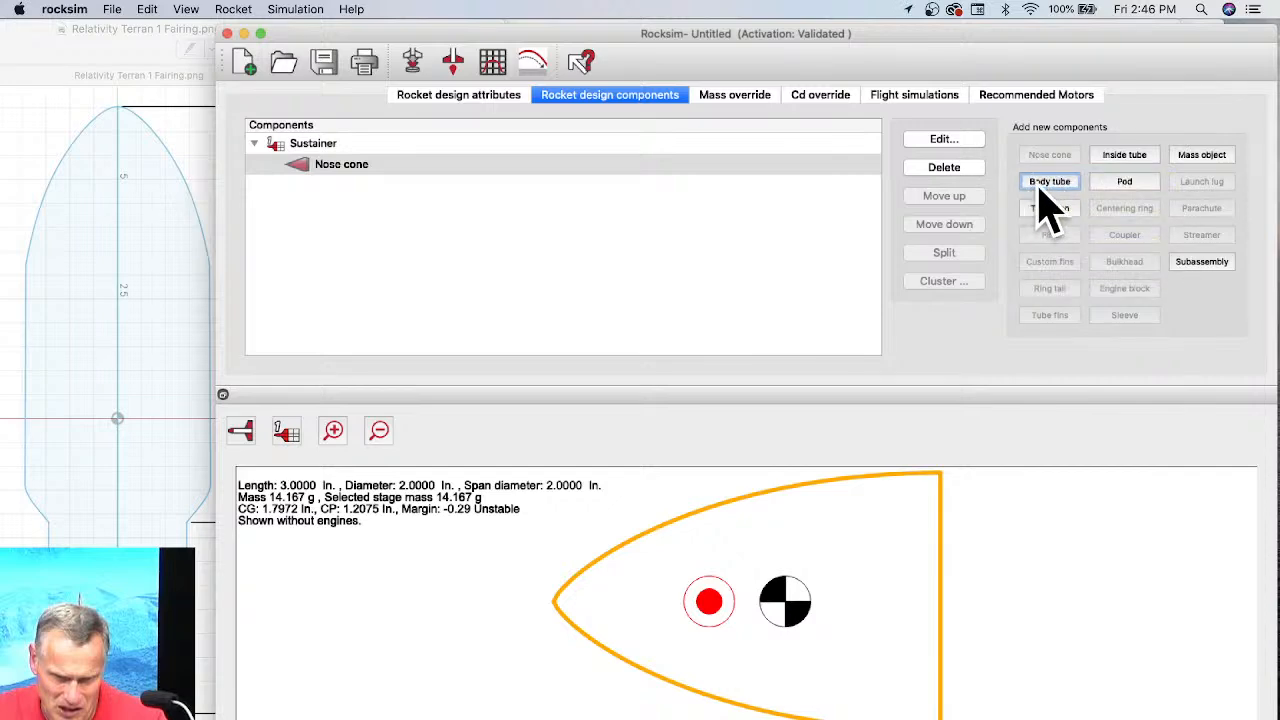
{"action": "left_click", "coordinate": [1045, 184]}
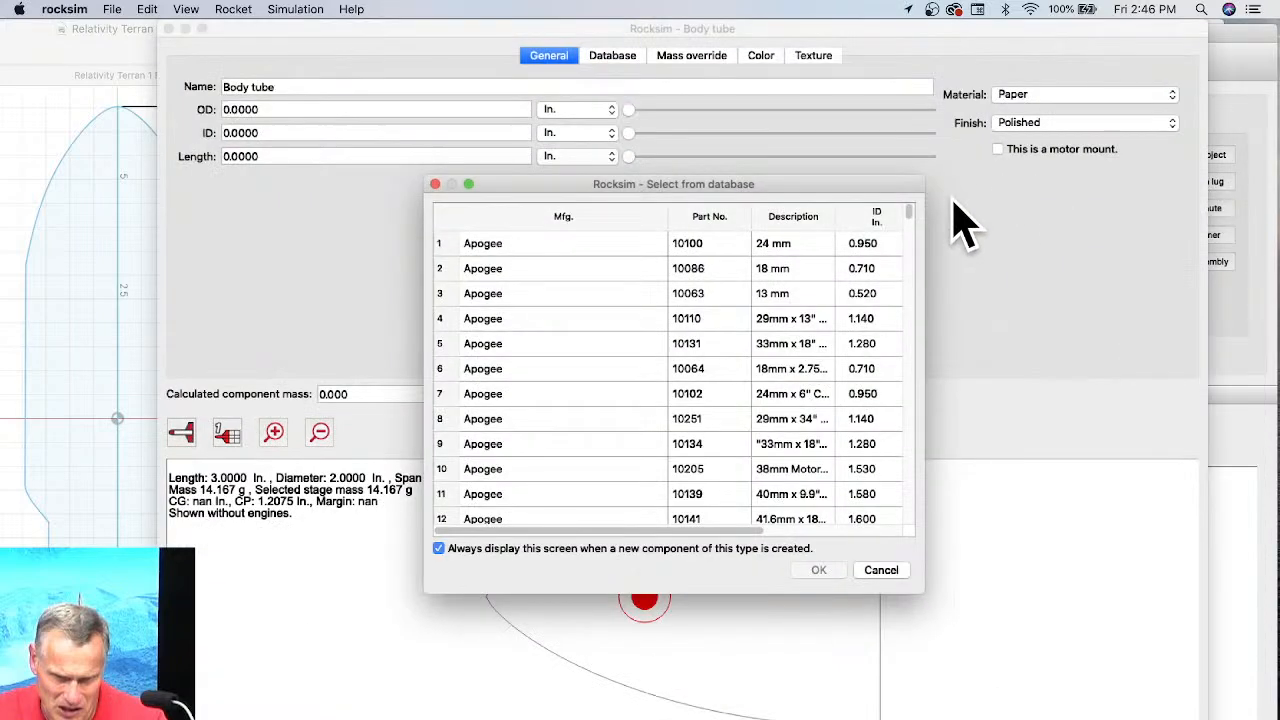
{"action": "left_click", "coordinate": [881, 571]}
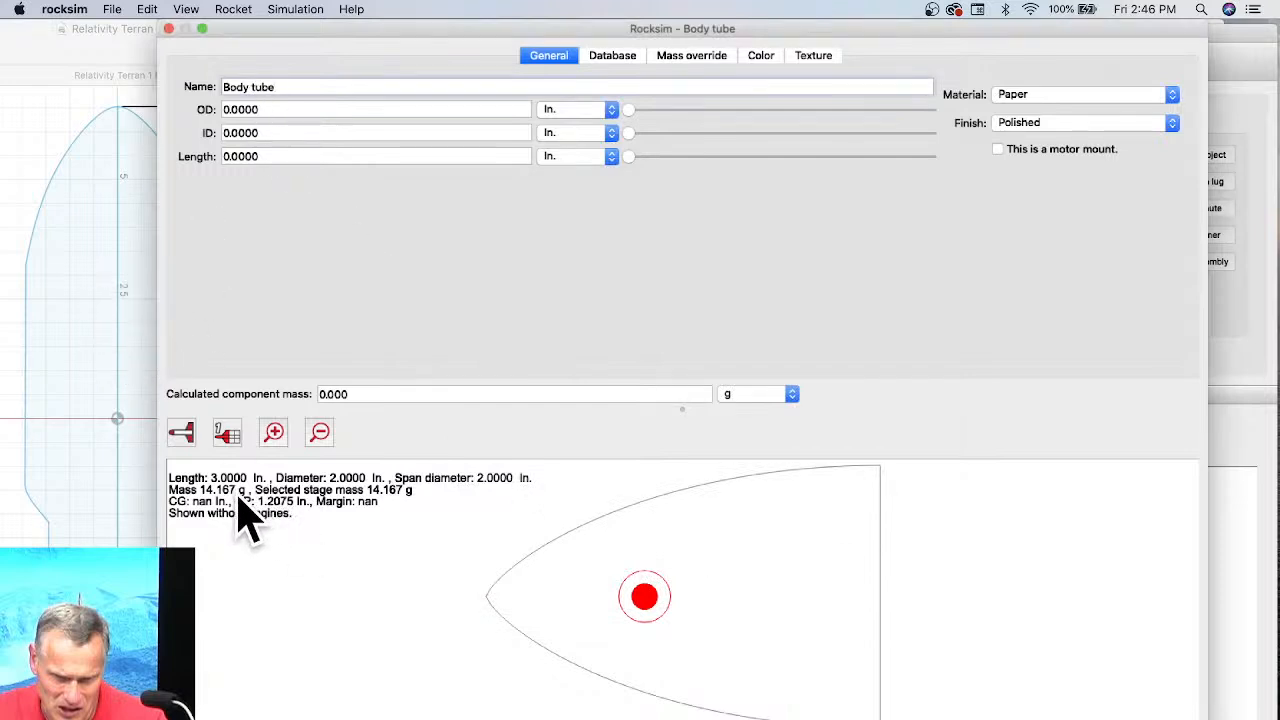
Set the body tube's OD to 2.0 in., ID to 1.84 in. and length to 3.5 in.
{"action": "left_click", "coordinate": [240, 111]}
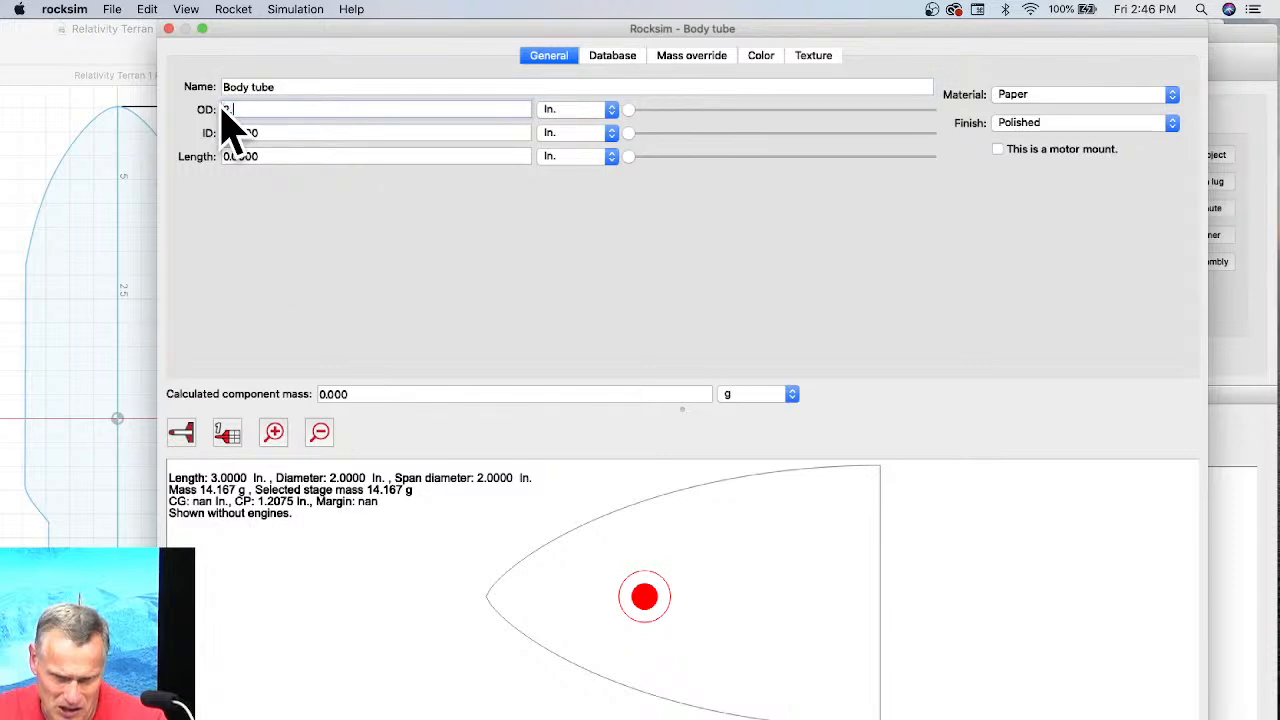
{"action": "key", "text": "Return"}
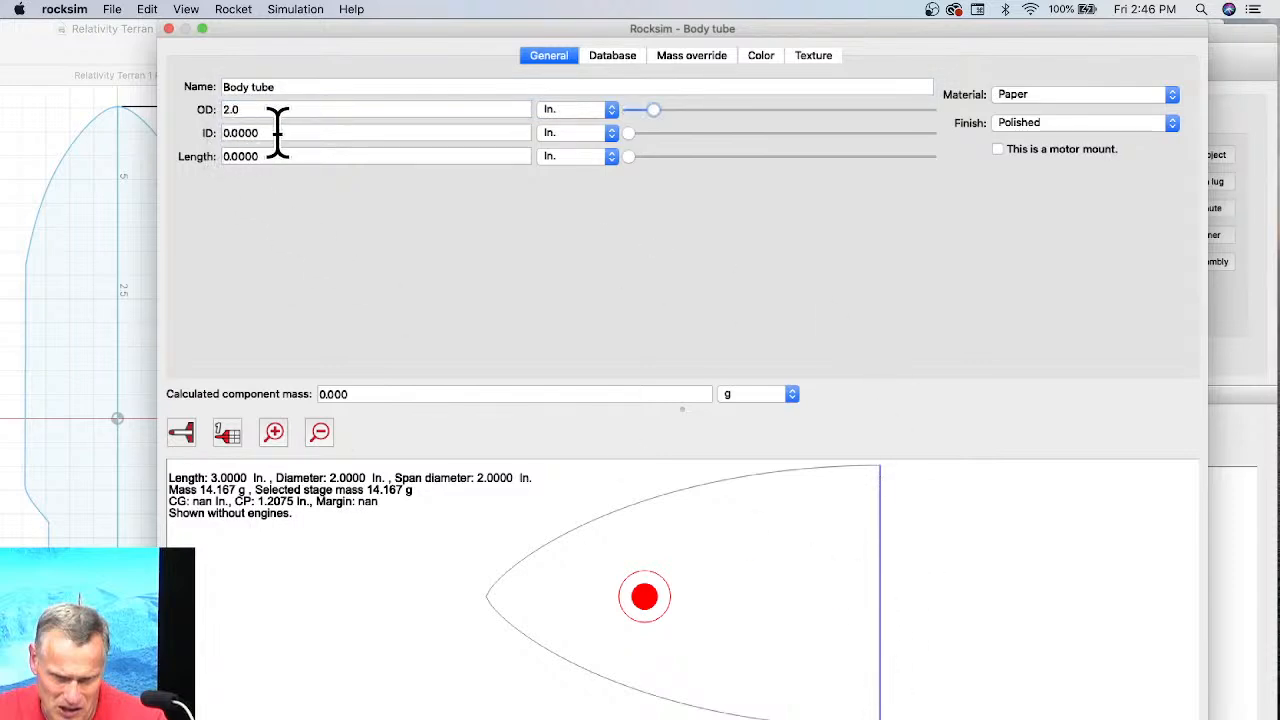
{"action": "left_click", "coordinate": [238, 132]}
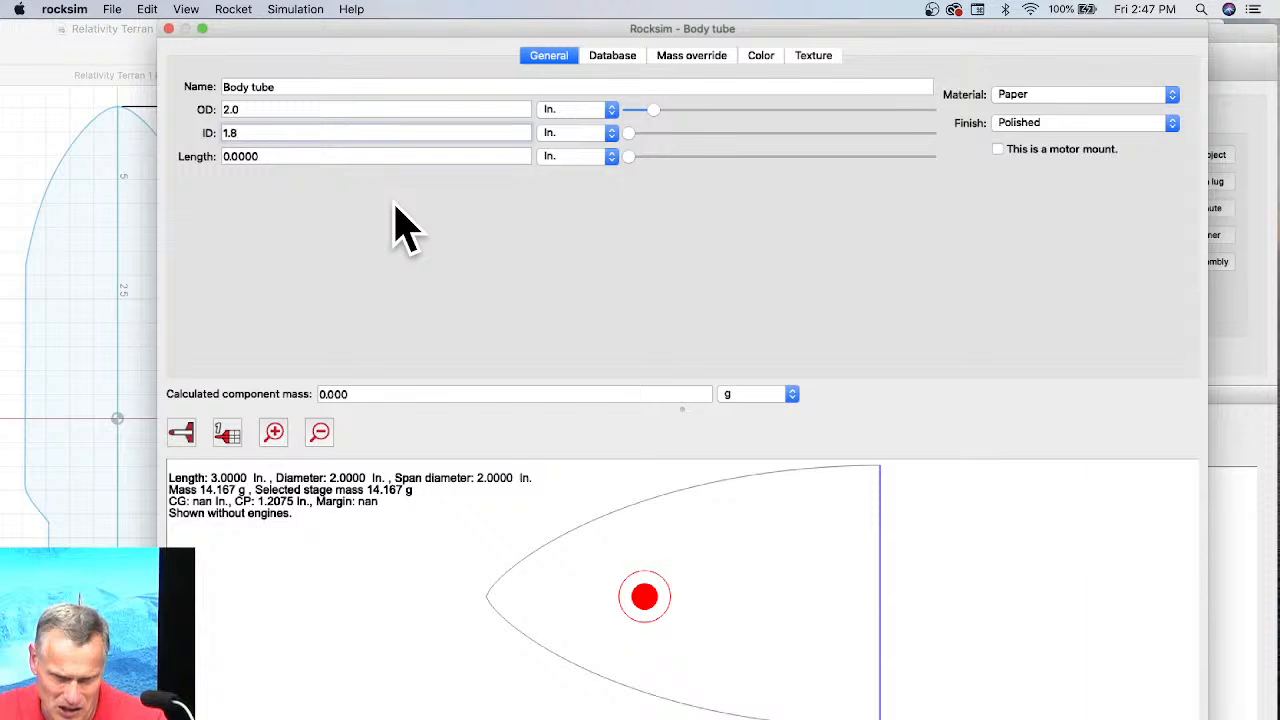
{"action": "key", "text": "Return"}
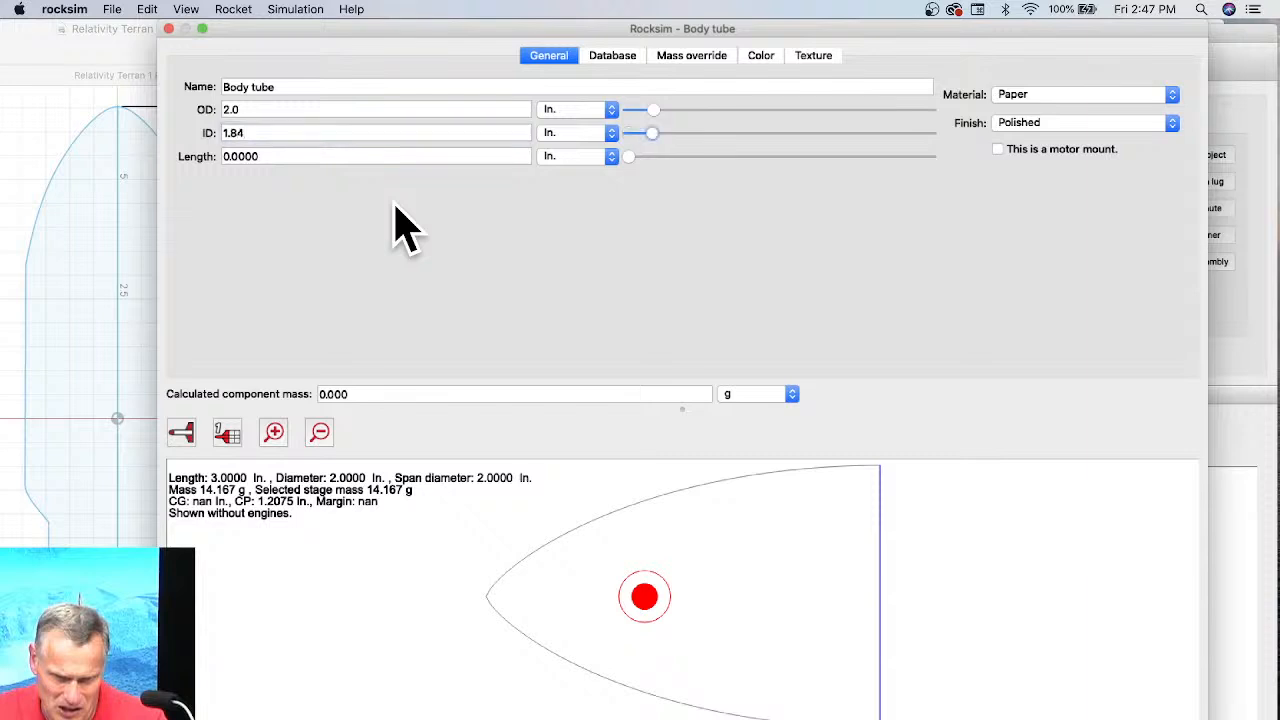
{"action": "left_click", "coordinate": [250, 156]}
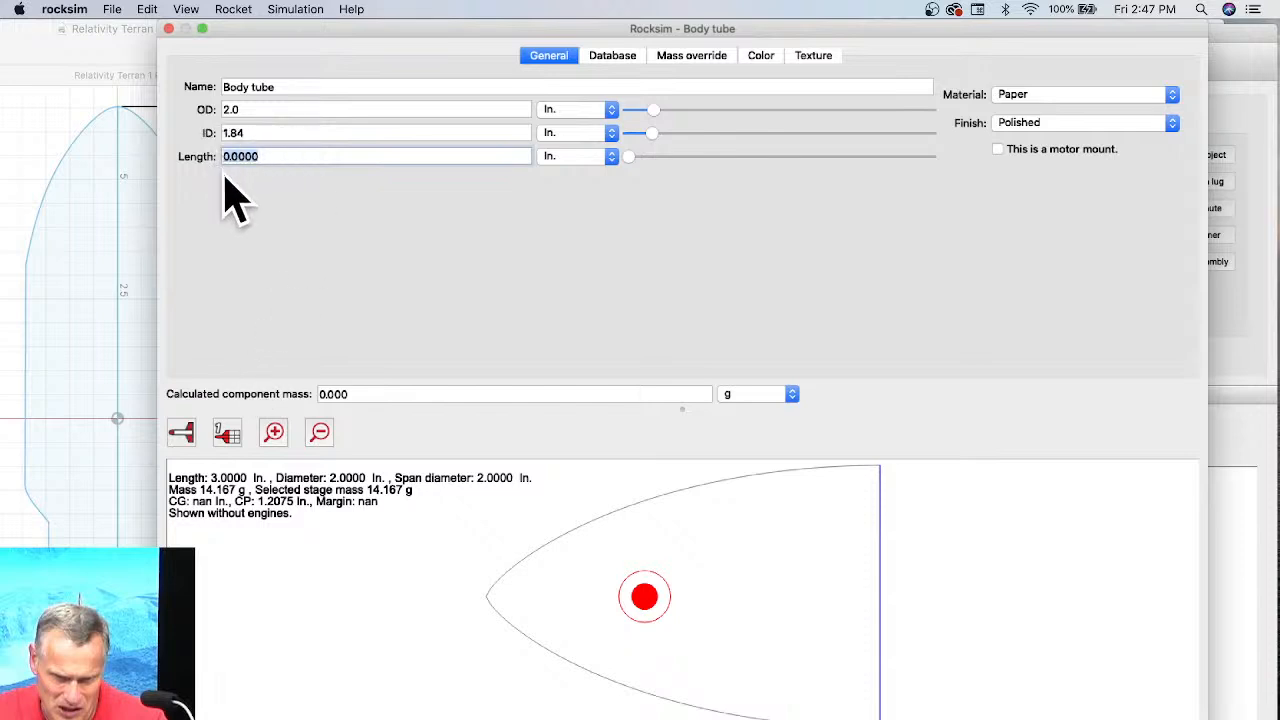
{"action": "key", "text": "Return"}
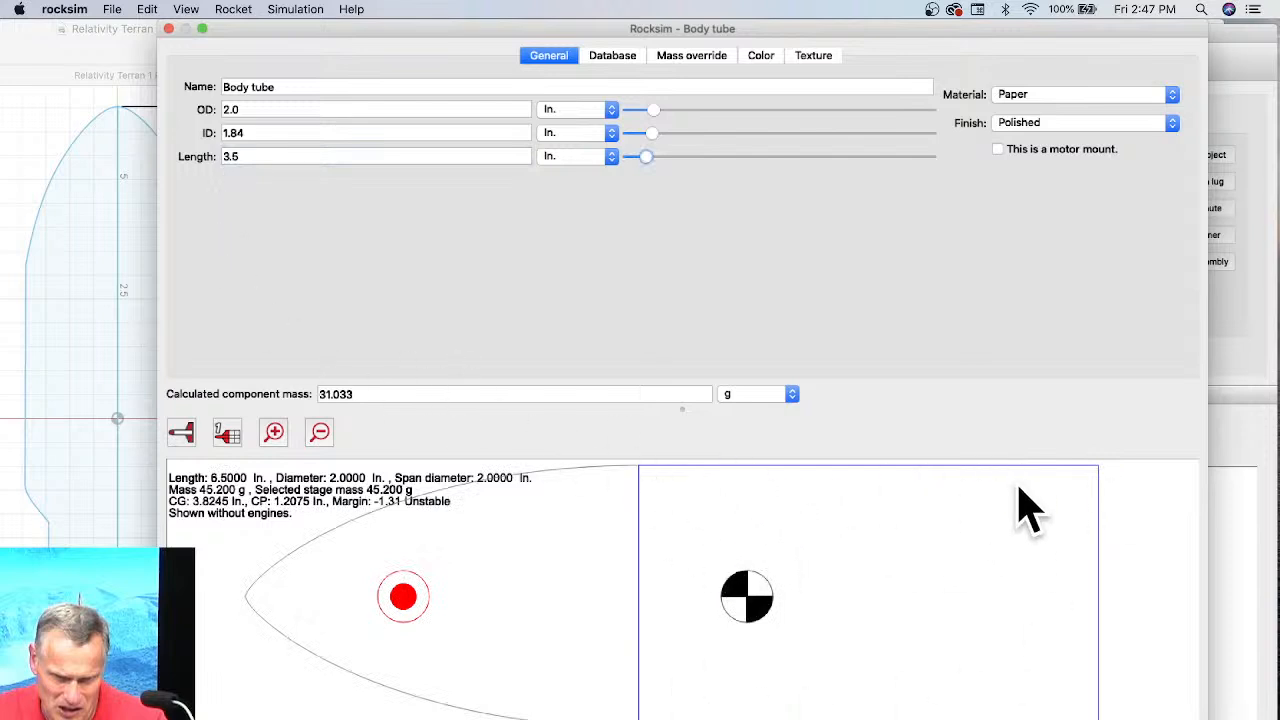
Set the body tube's diffuse color to red and switch the preview to the 3D view.
{"action": "left_click", "coordinate": [762, 57]}
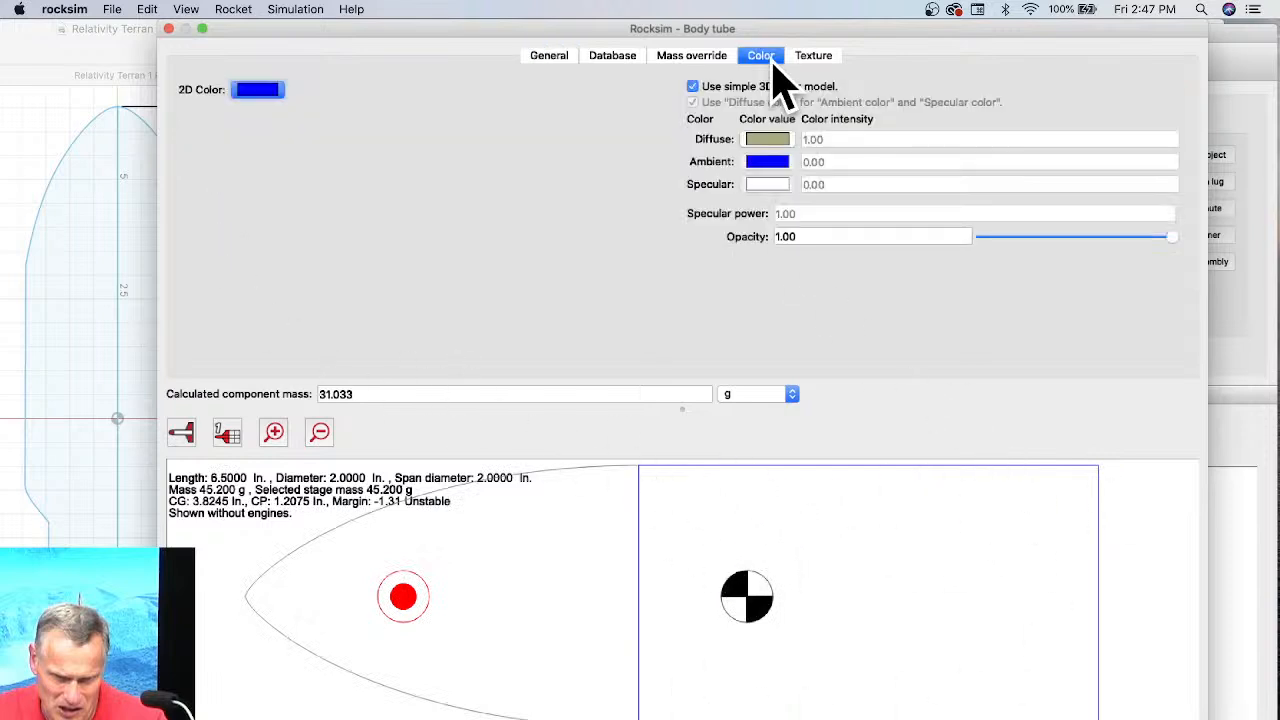
{"action": "left_click", "coordinate": [768, 140]}
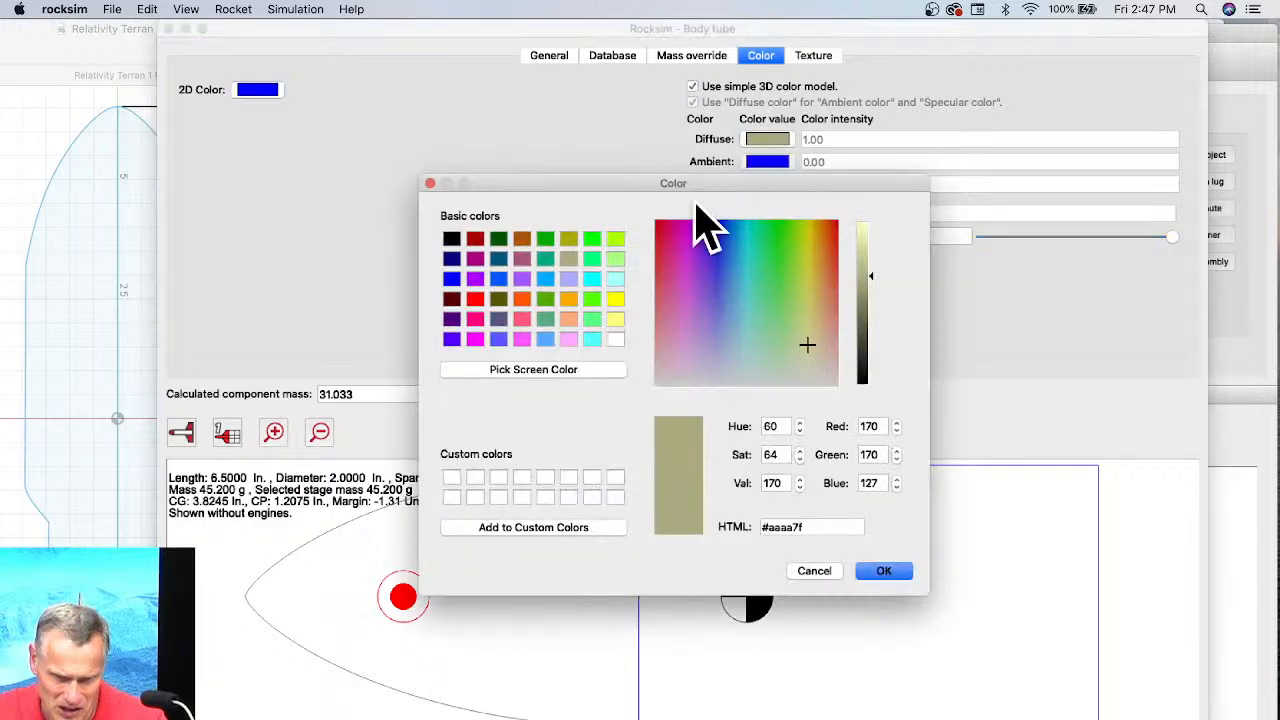
{"action": "left_click", "coordinate": [475, 298]}
{"action": "left_click", "coordinate": [870, 570]}
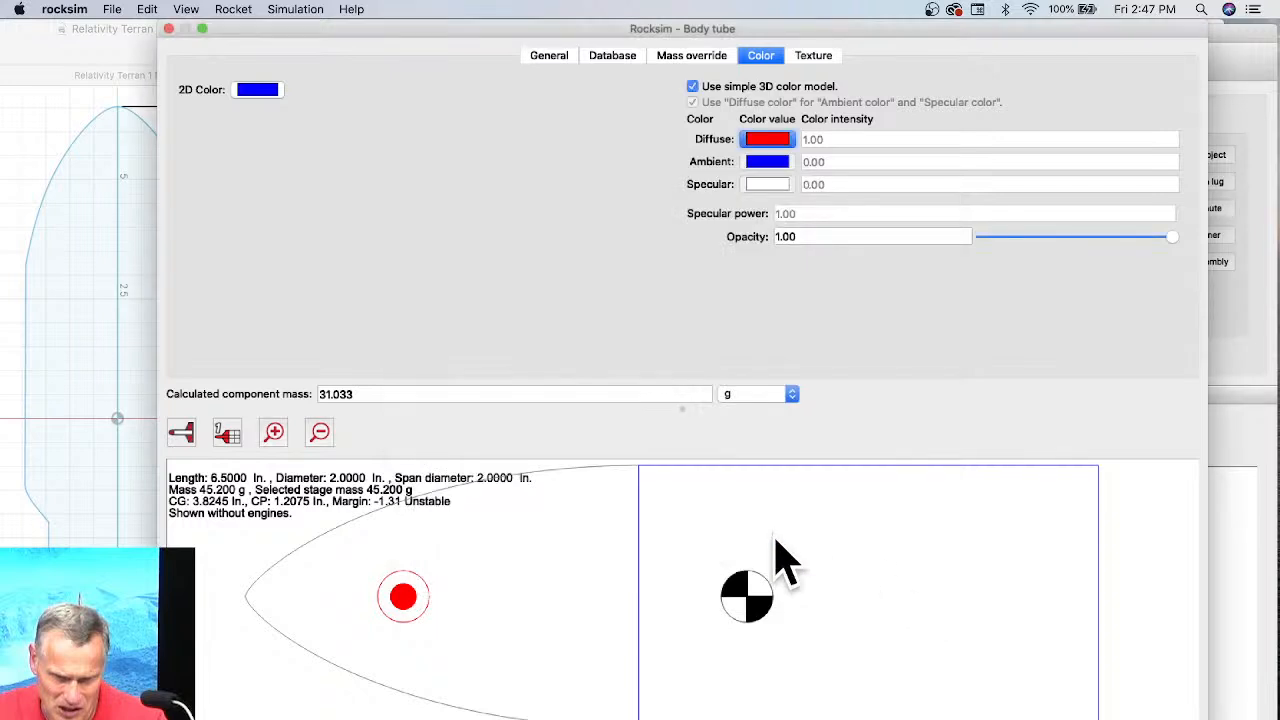
{"action": "left_click", "coordinate": [190, 436]}
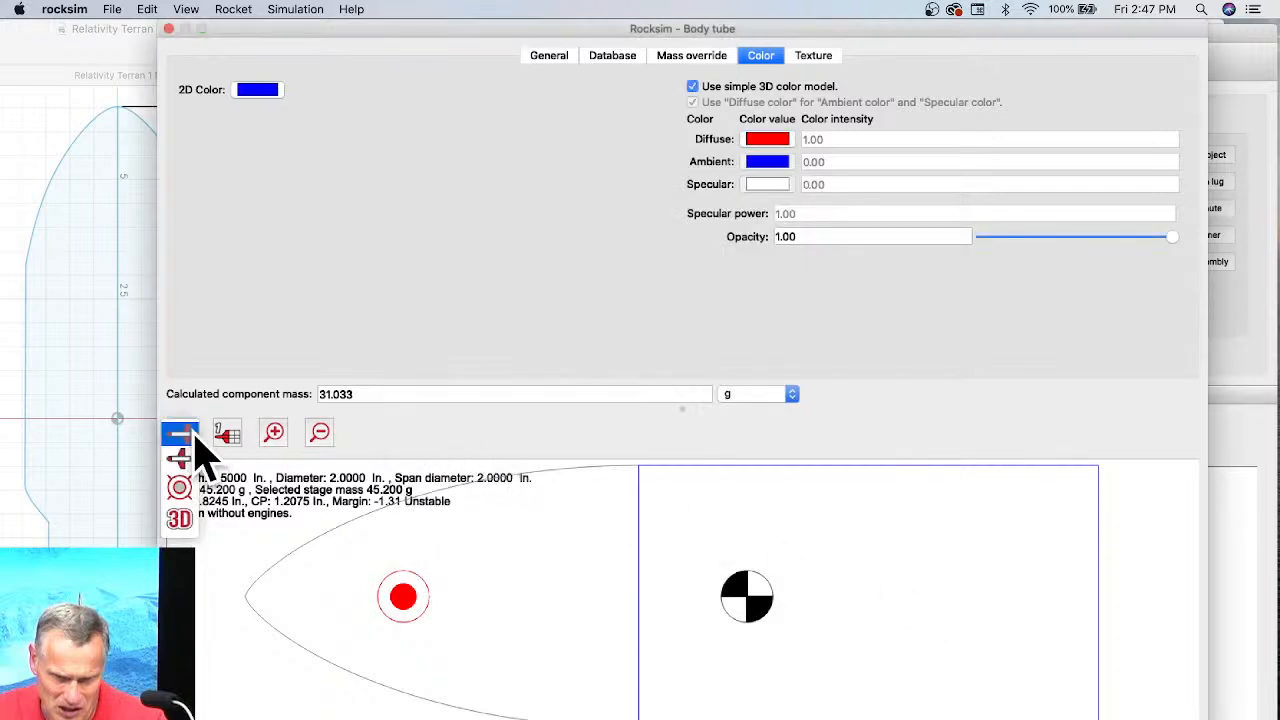
{"action": "left_click", "coordinate": [180, 519]}
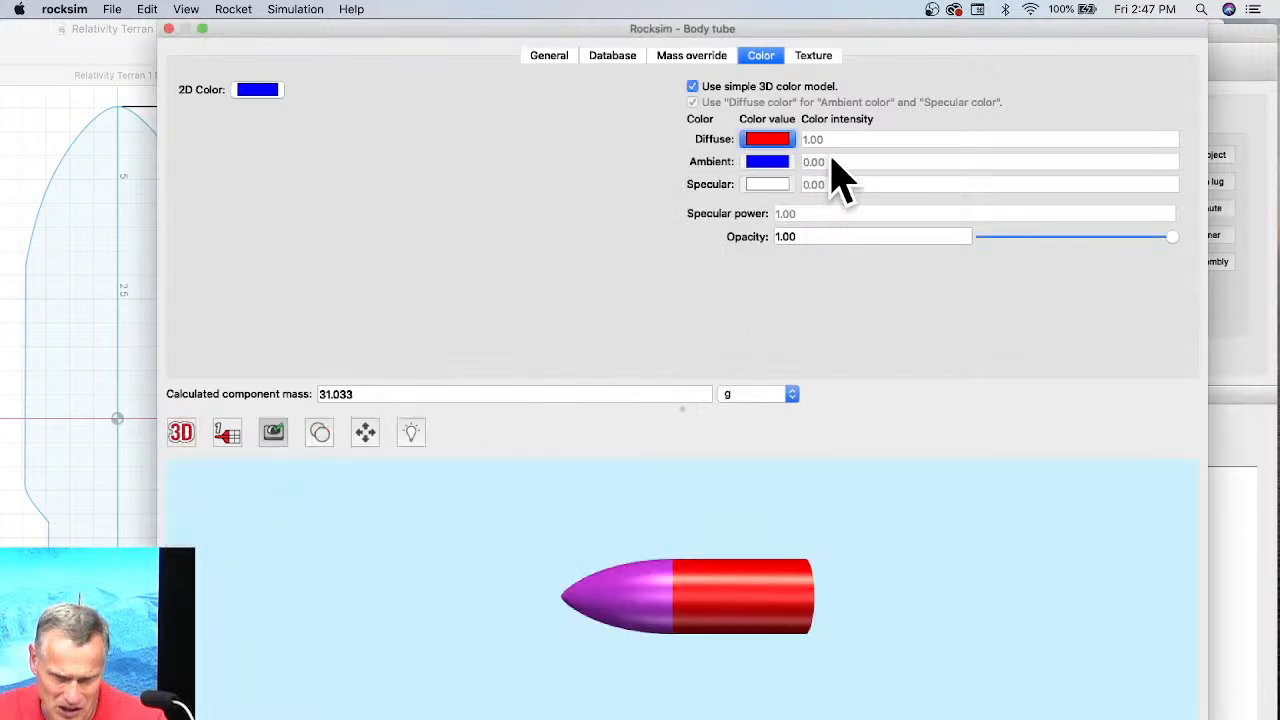
Change the body tube's diffuse color to magenta and shift it slightly toward purple to match the nose cone.
{"action": "left_click", "coordinate": [775, 139]}
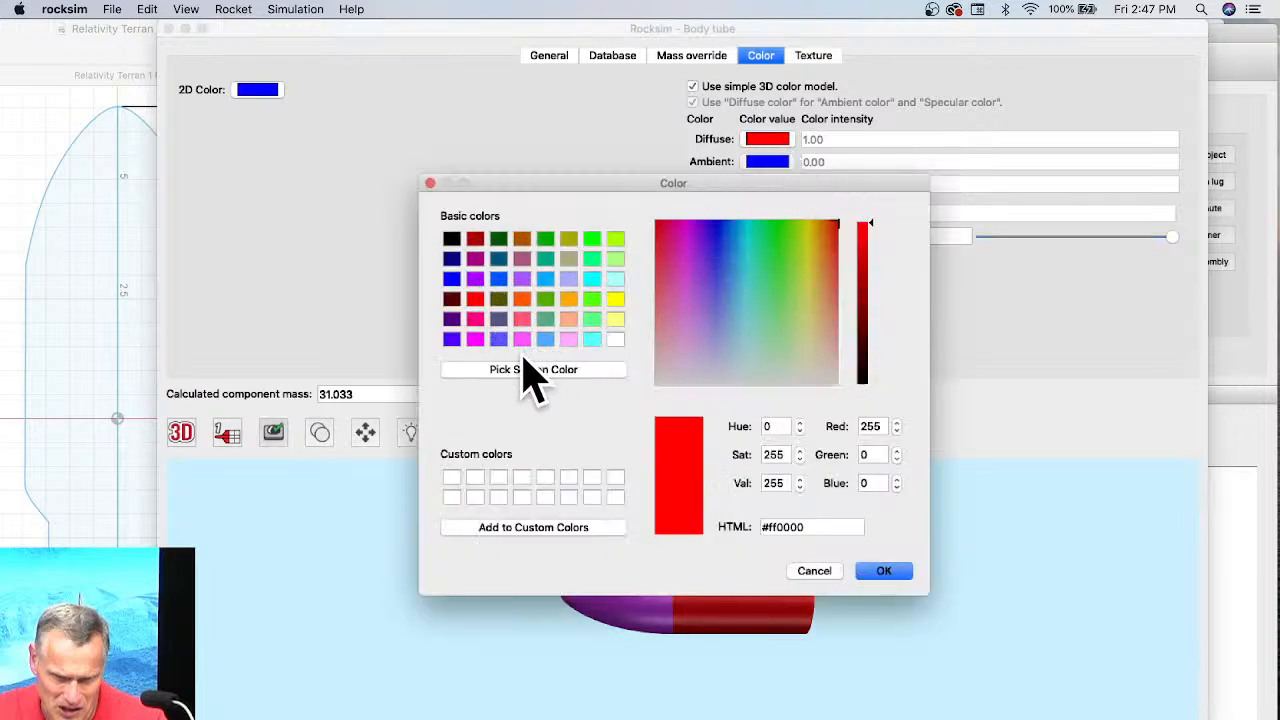
{"action": "left_click", "coordinate": [477, 341]}
{"action": "left_click", "coordinate": [884, 570]}
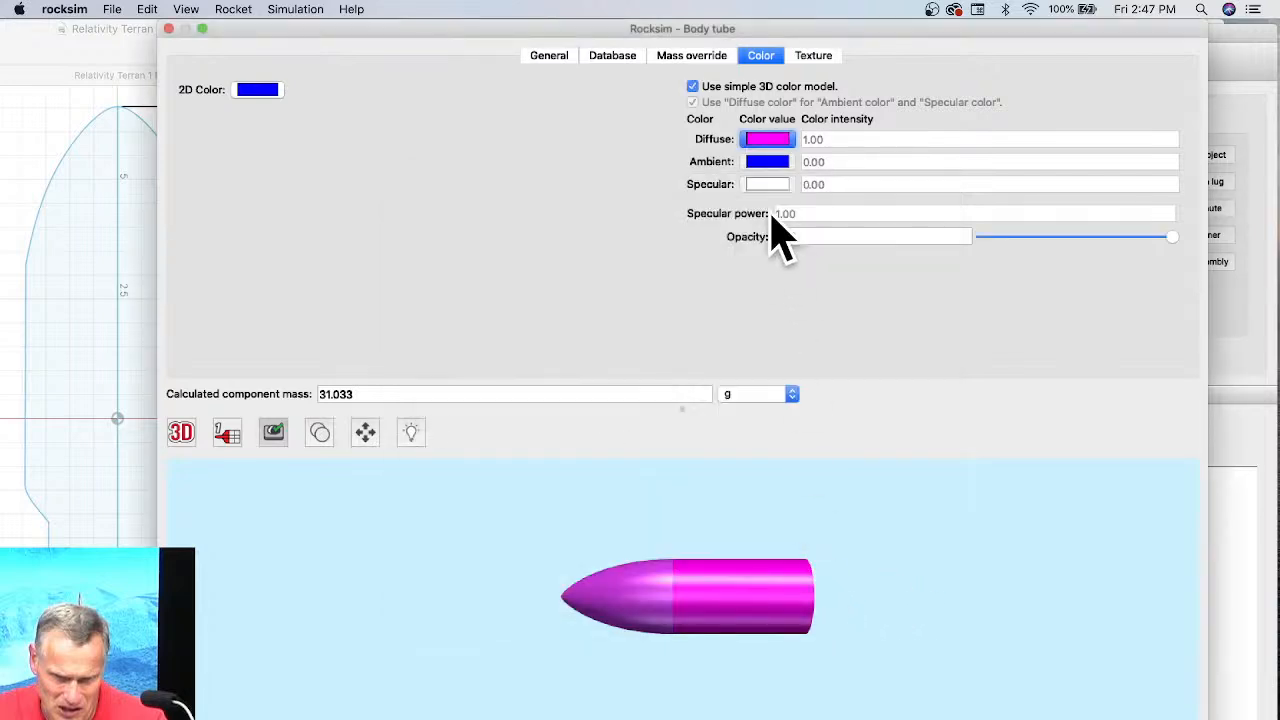
{"action": "left_click", "coordinate": [769, 143]}
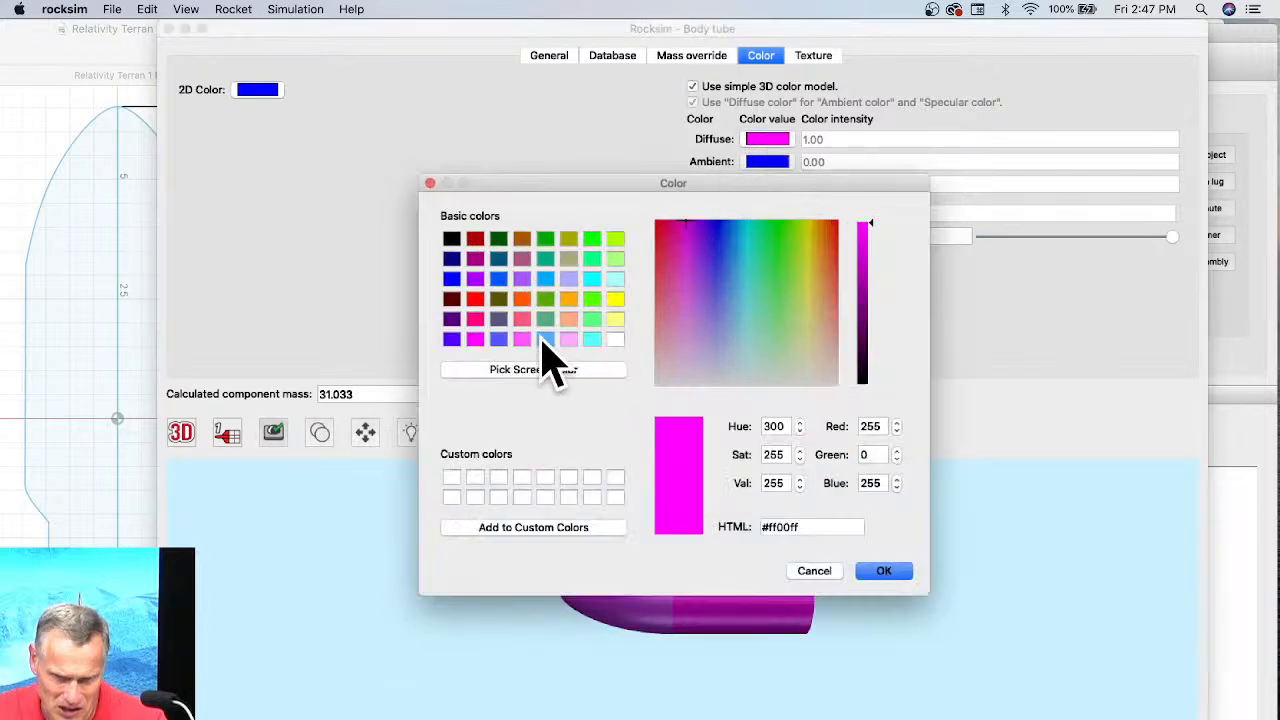
{"action": "left_click_drag", "start_coordinate": [686, 222], "coordinate": [690, 225]}
{"action": "left_click", "coordinate": [880, 572]}
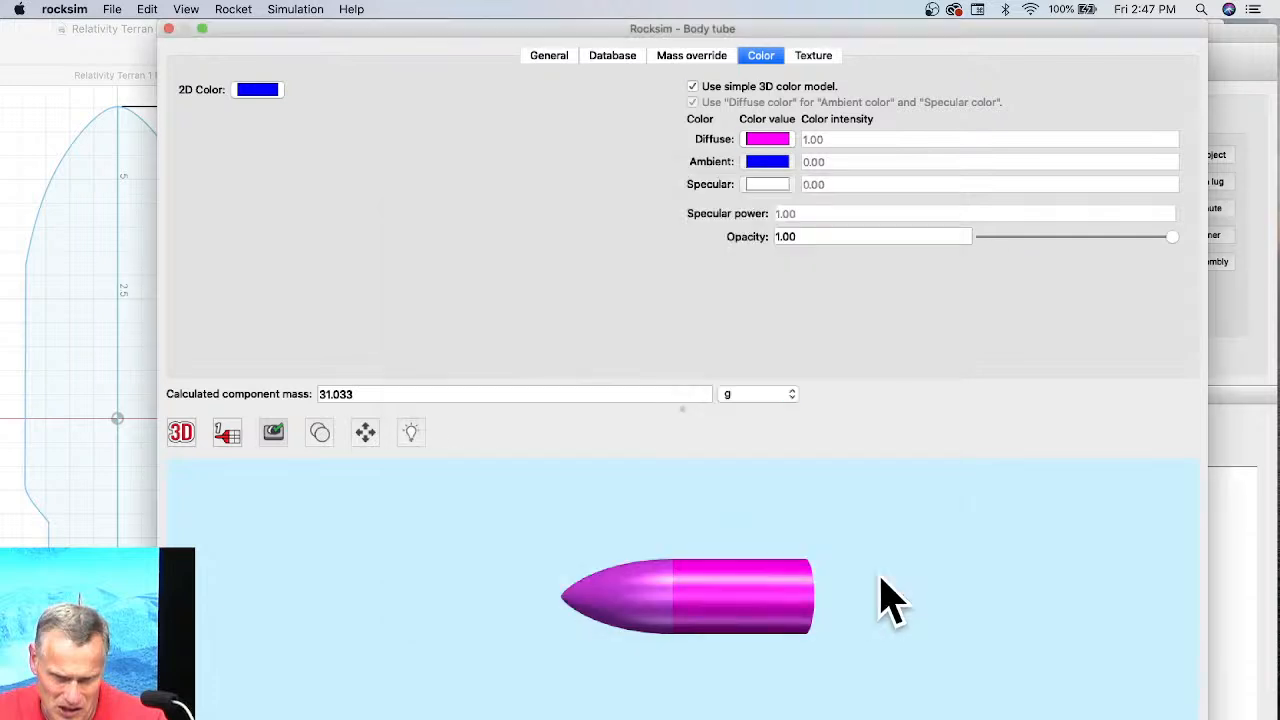
Set the body tube's 2D color to orange and accept the body tube.
{"action": "left_click", "coordinate": [257, 90]}
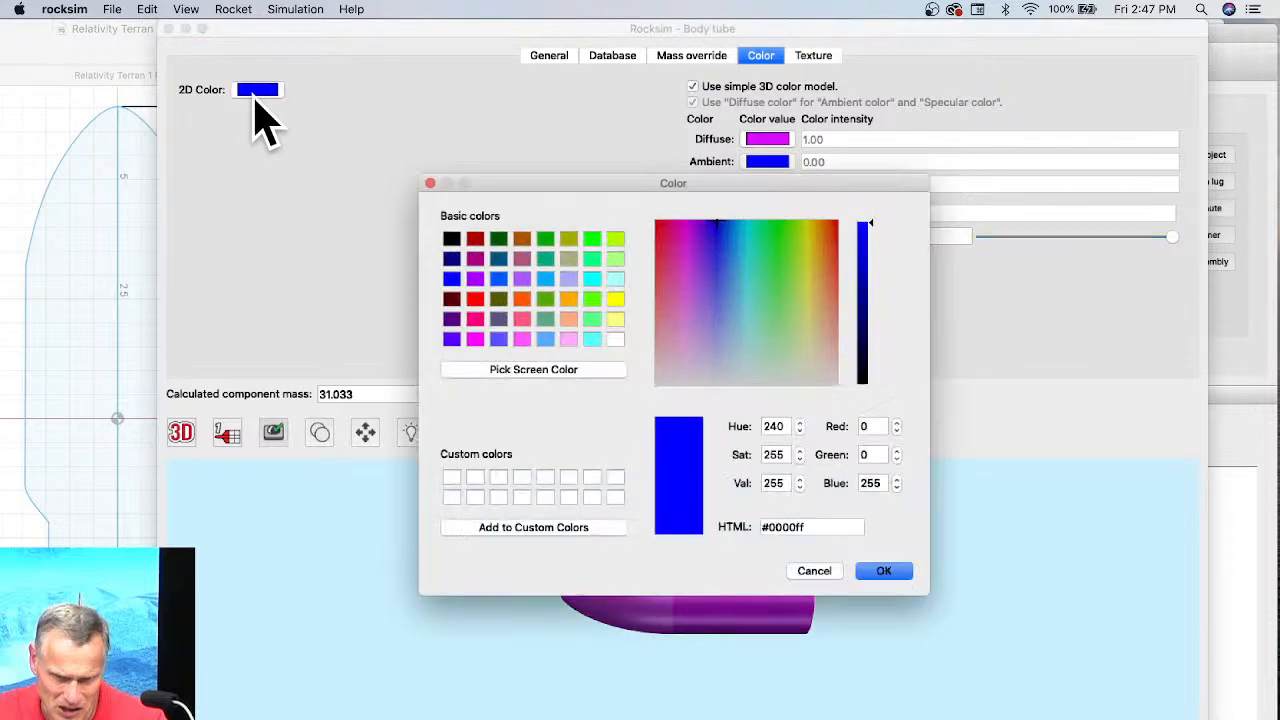
{"action": "left_click", "coordinate": [615, 300]}
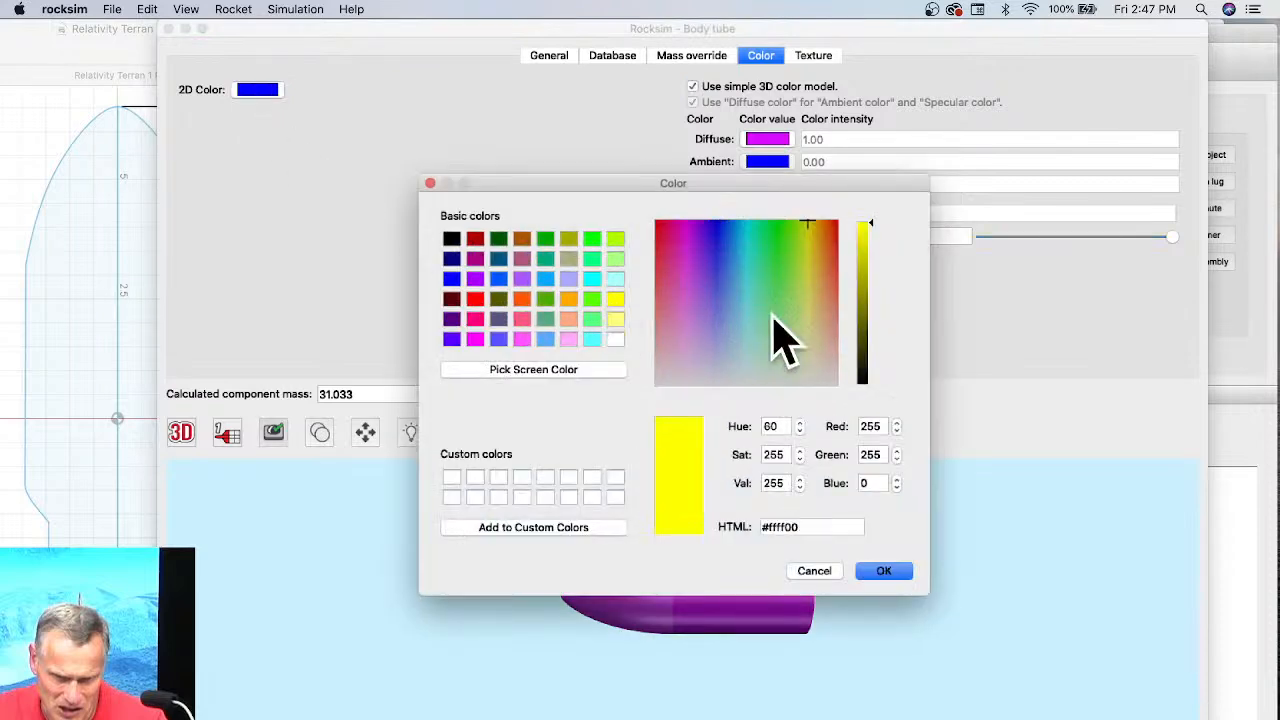
{"action": "left_click", "coordinate": [819, 252]}
{"action": "left_click", "coordinate": [893, 591]}
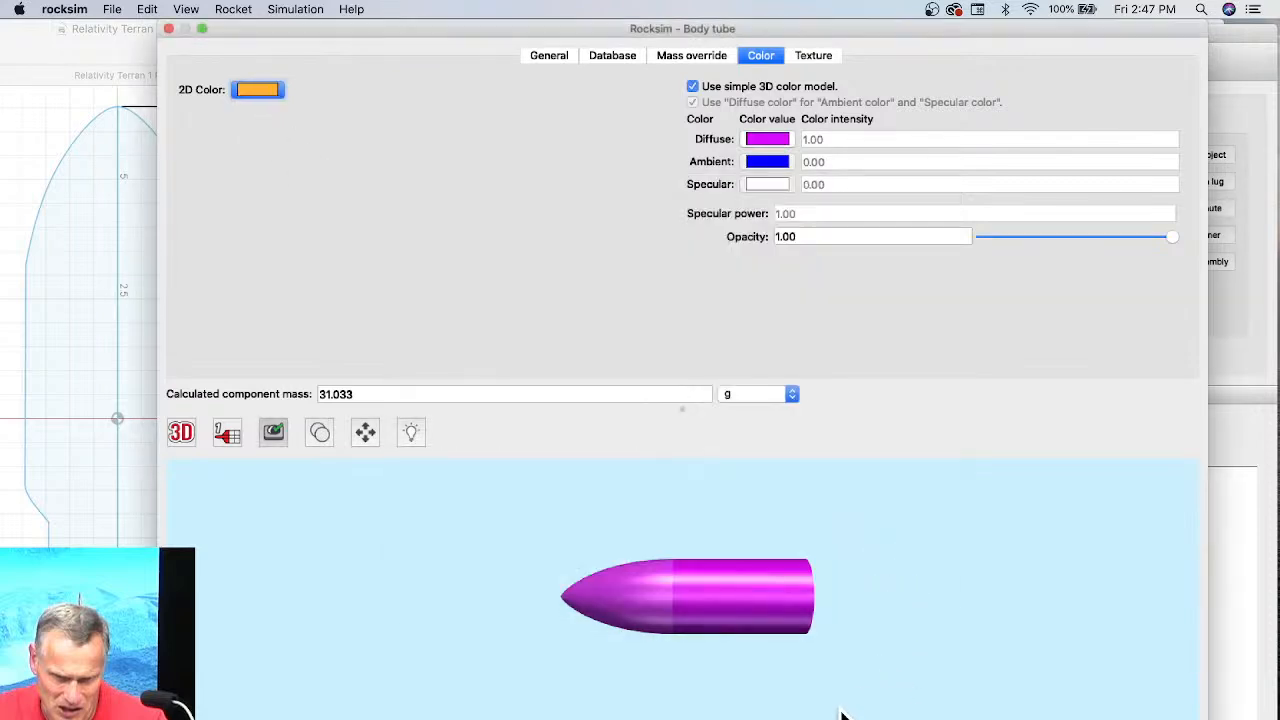
{"action": "left_click", "coordinate": [824, 712]}
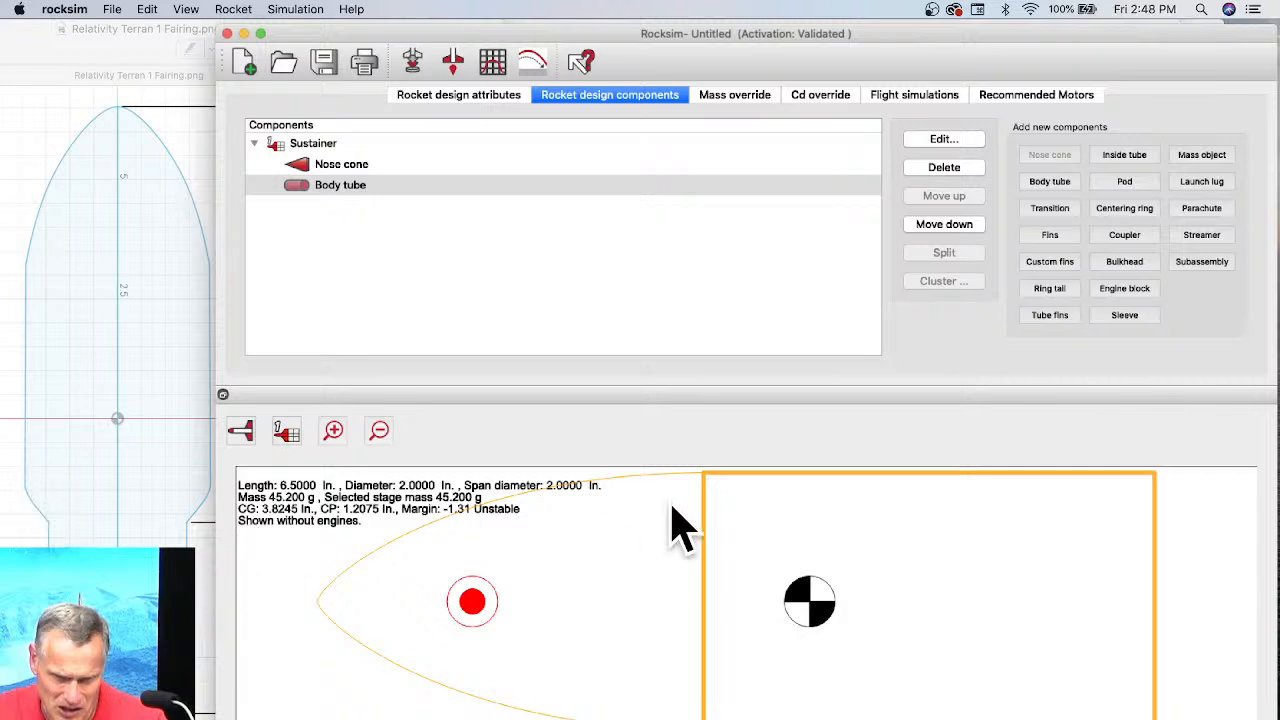
Add a transition behind the body tube without choosing a database part, and set its material to Polystyrene PS.
{"action": "left_click", "coordinate": [1058, 210]}
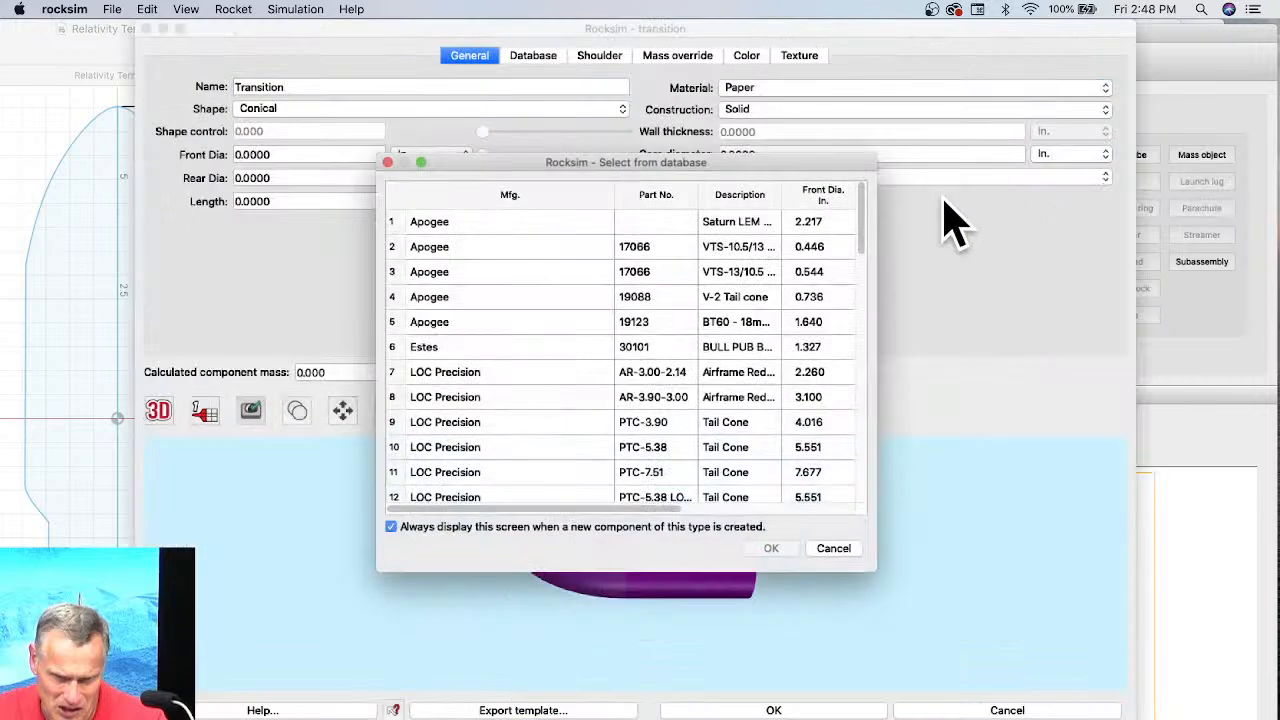
{"action": "left_click", "coordinate": [833, 550]}
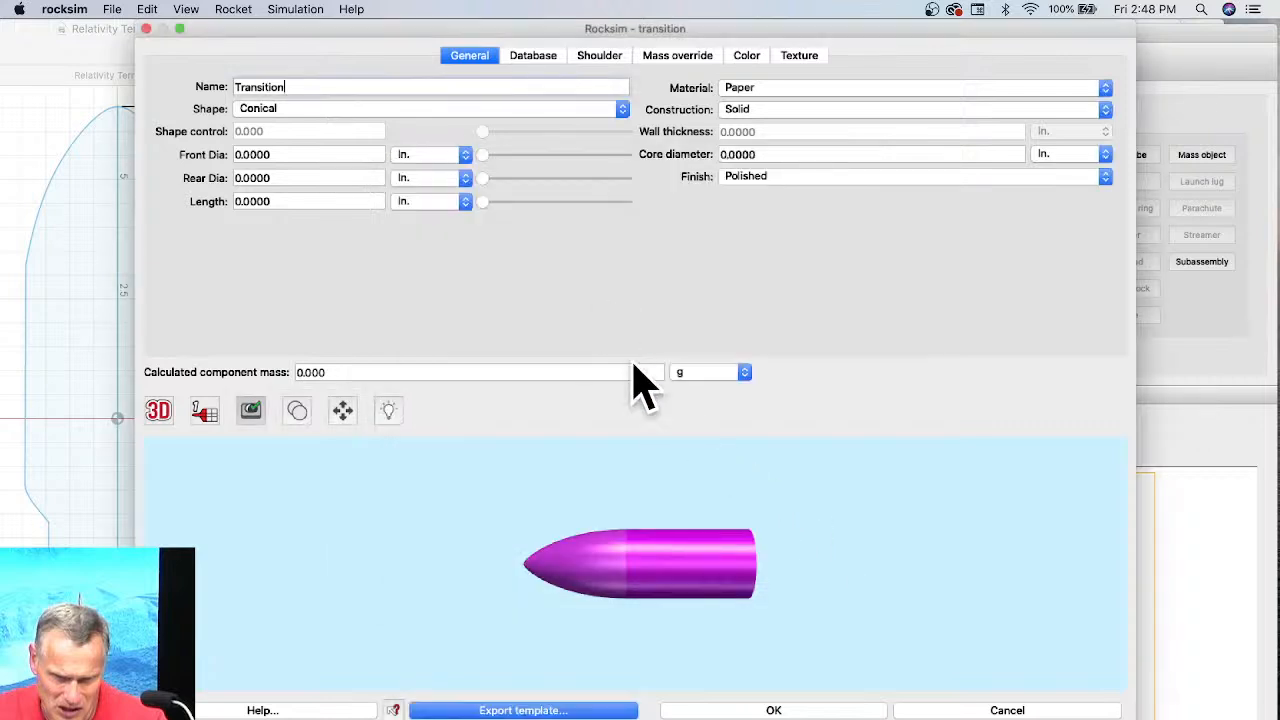
{"action": "left_click", "coordinate": [779, 92]}
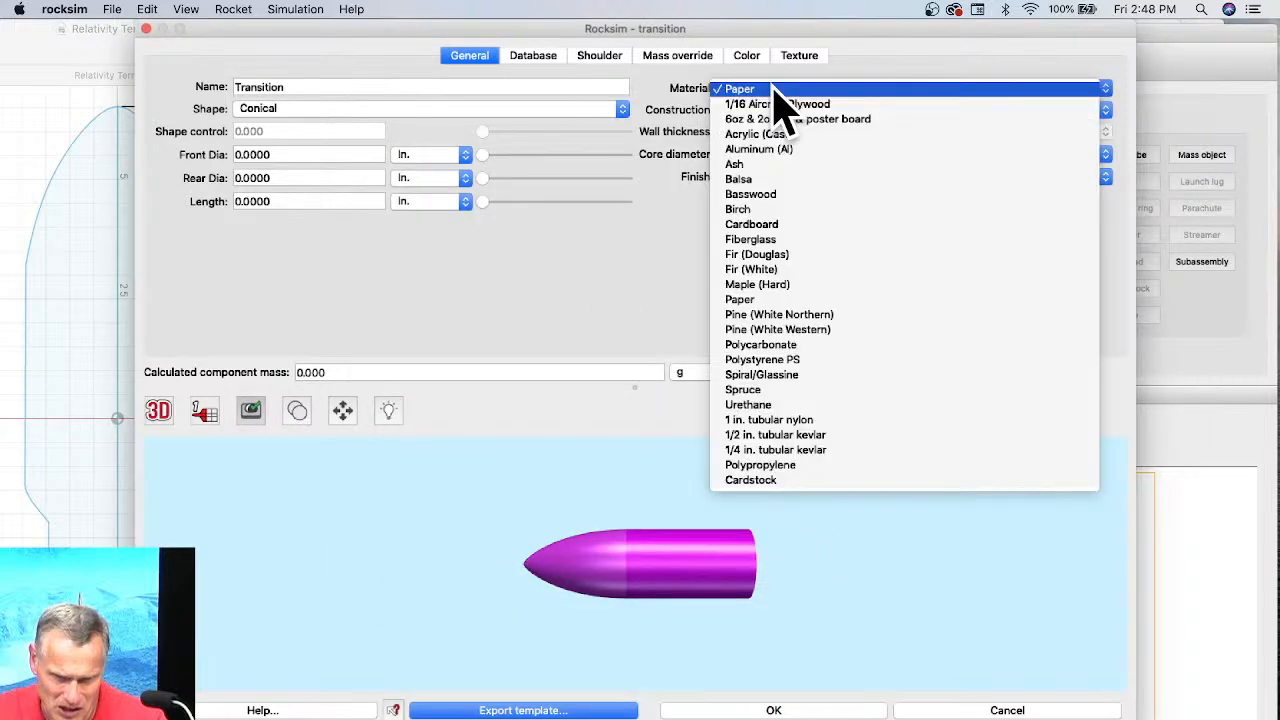
{"action": "left_click", "coordinate": [790, 362]}
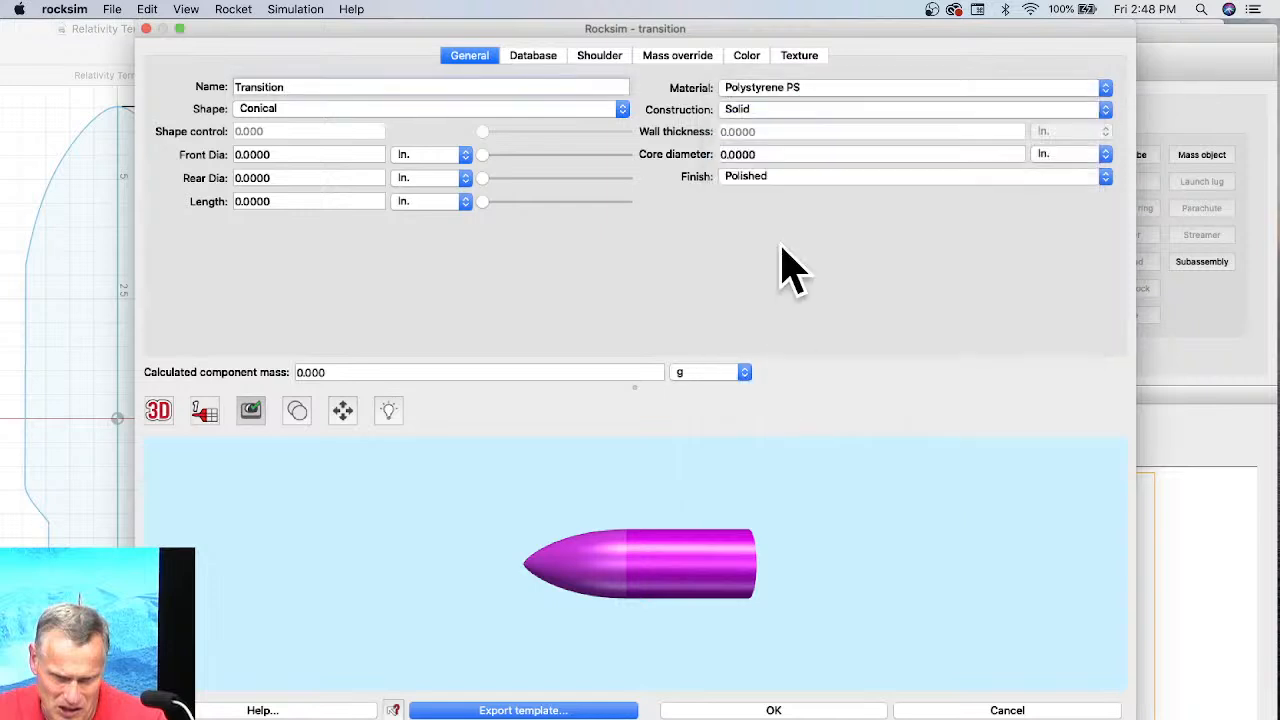
Make the transition hollow with a wall thickness of 0.06 in.
{"action": "left_click", "coordinate": [777, 110]}
{"action": "left_click", "coordinate": [750, 112]}
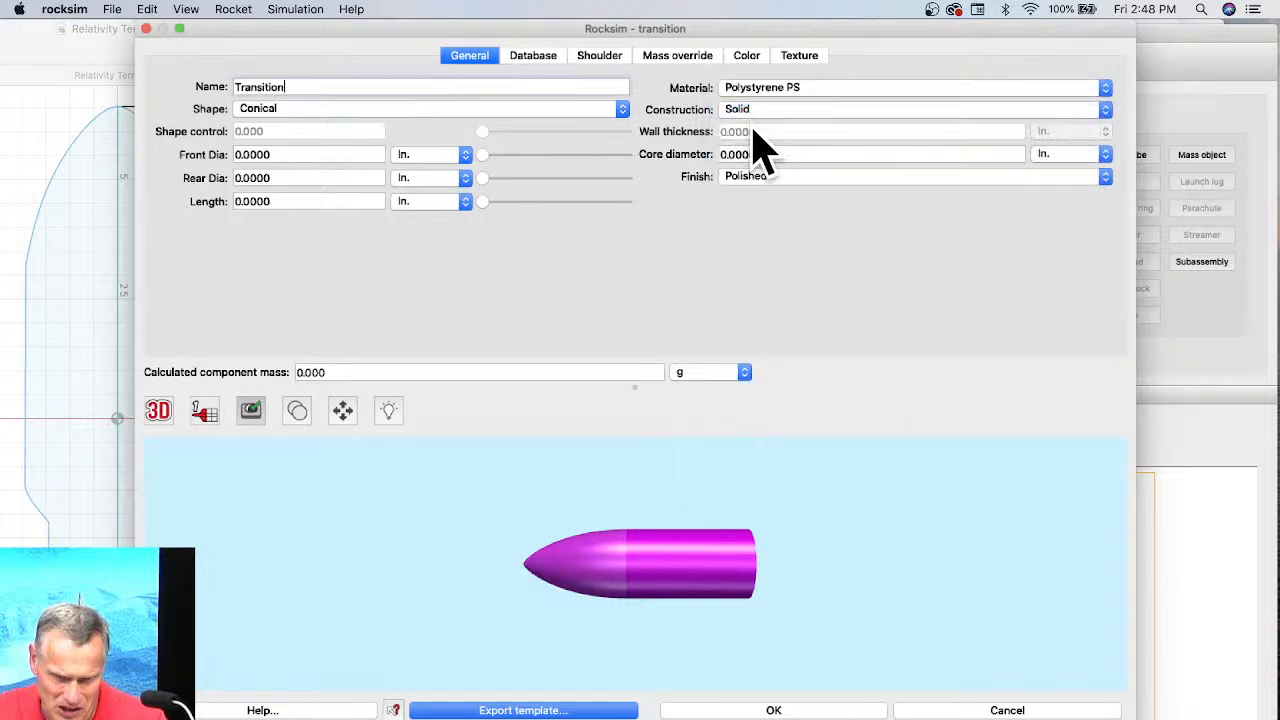
{"action": "left_click", "coordinate": [757, 114]}
{"action": "left_click", "coordinate": [756, 128]}
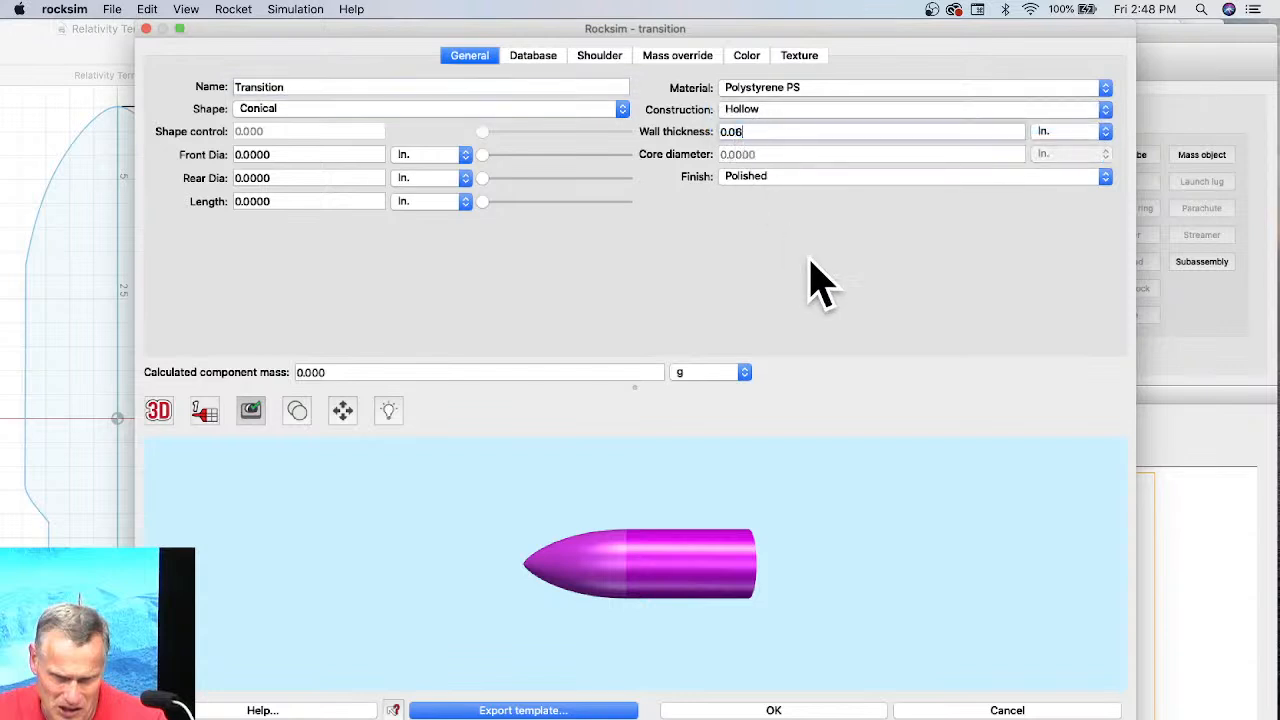
Set the transition's length to 0.6 in and its front diameter to 2 in.
{"action": "key", "text": "Tab"}
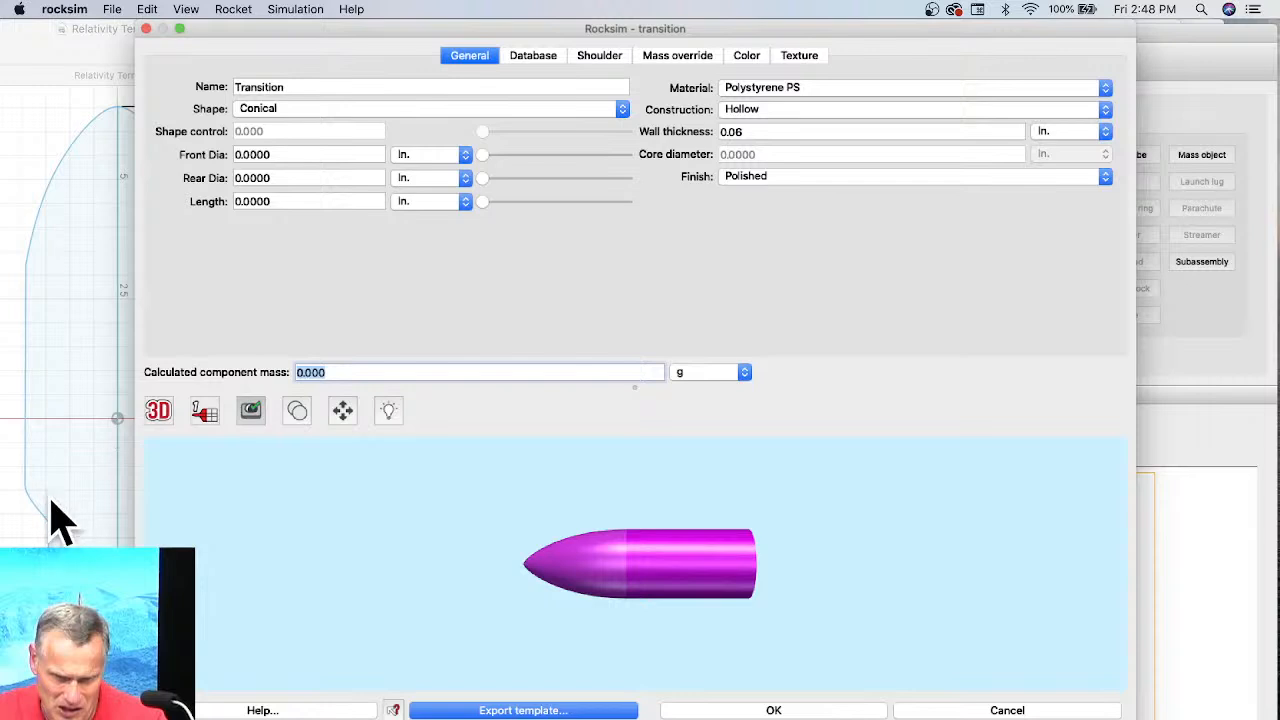
{"action": "left_click", "coordinate": [270, 201]}
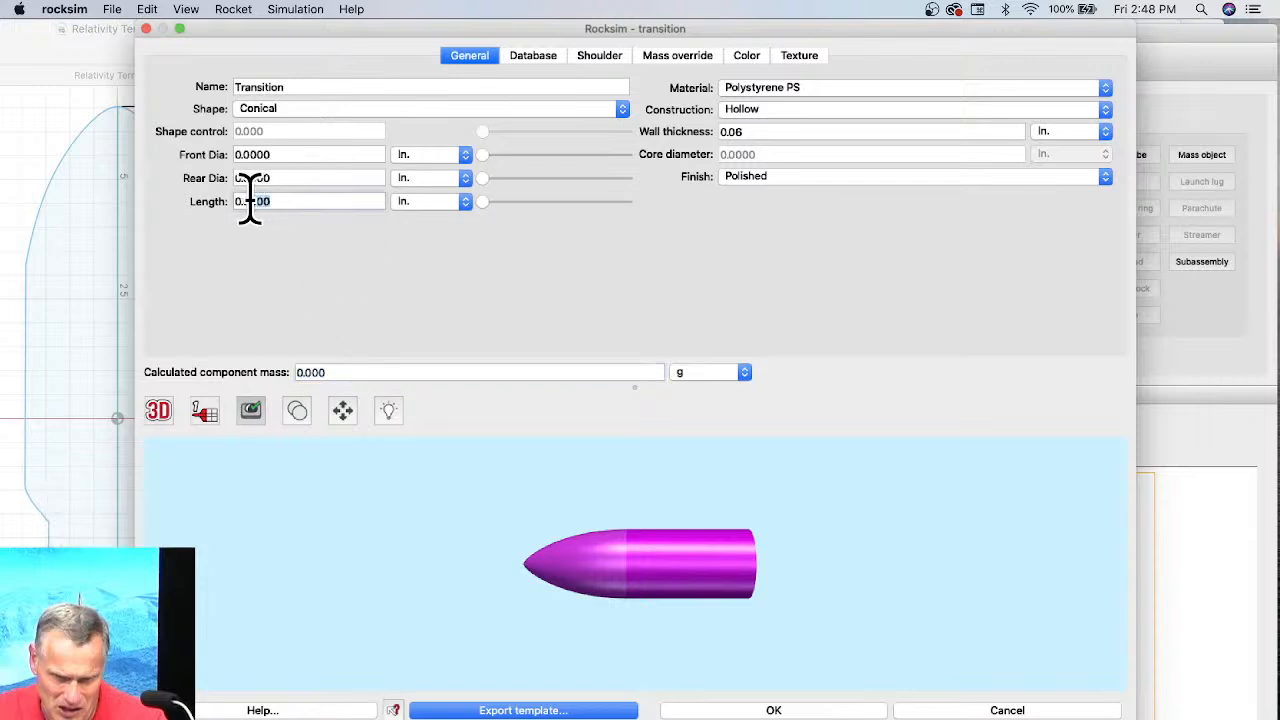
{"action": "key", "text": "Tab"}
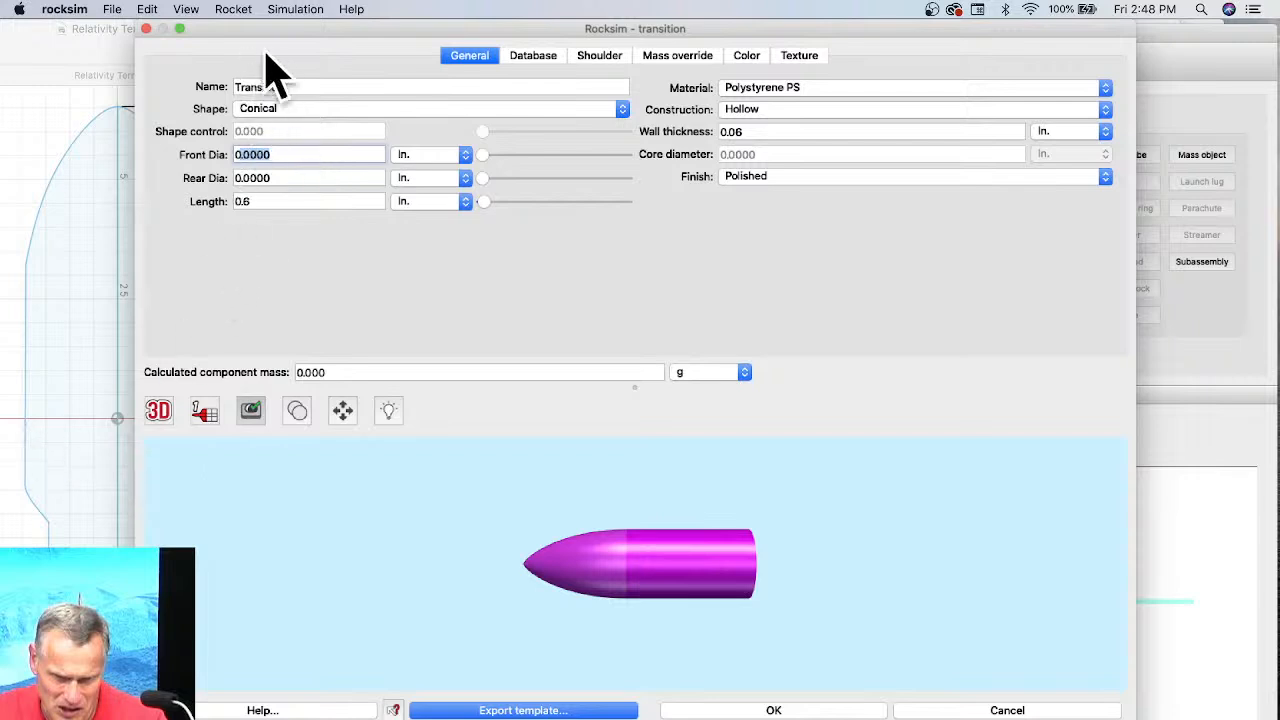
{"action": "left_click_drag", "start_coordinate": [270, 42], "coordinate": [381, 42]}
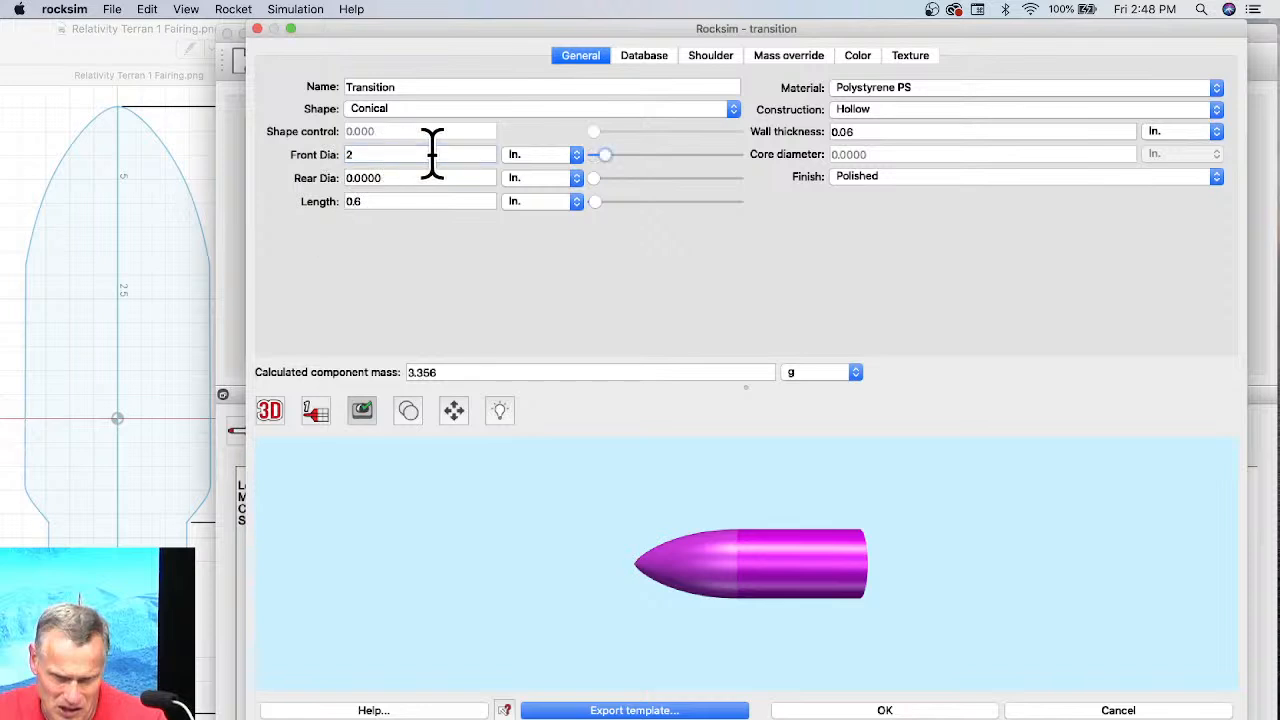
Try a rear diameter of 2.90 in and a front diameter of 4 in for the transition.
{"action": "left_click", "coordinate": [390, 177]}
{"action": "left_click", "coordinate": [365, 206]}
{"action": "left_click", "coordinate": [382, 178]}
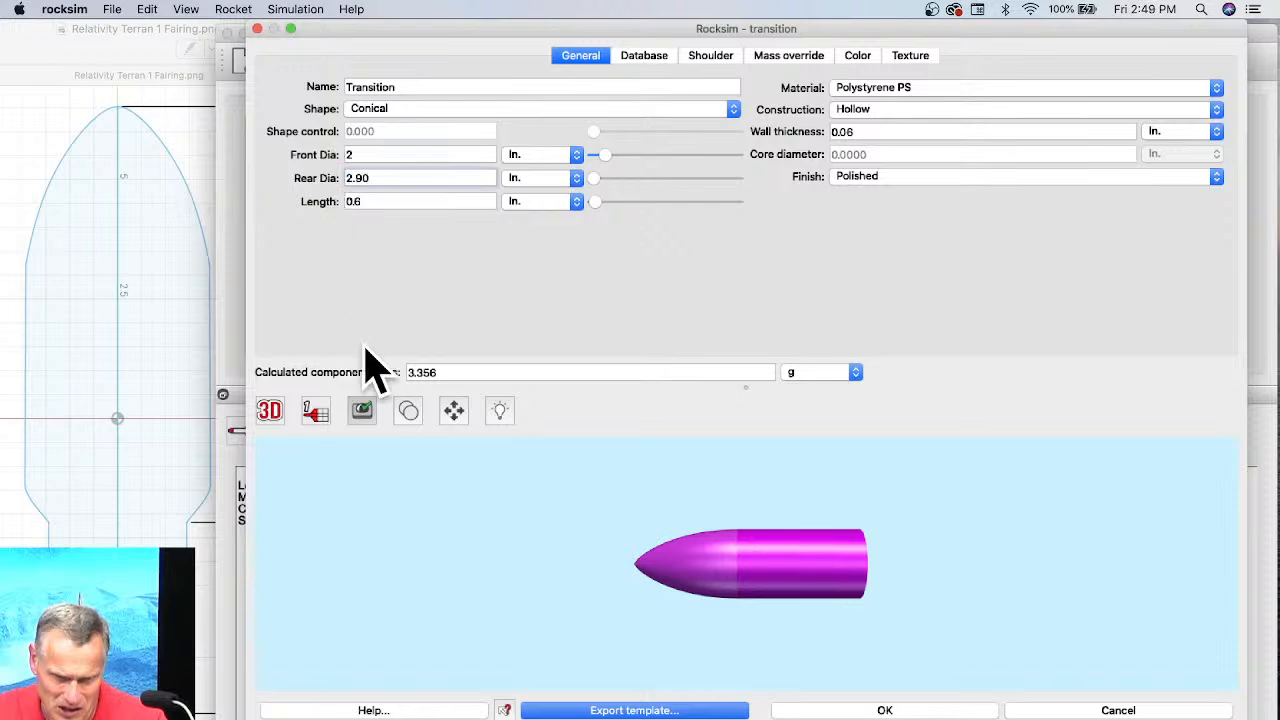
{"action": "key", "text": "Tab"}
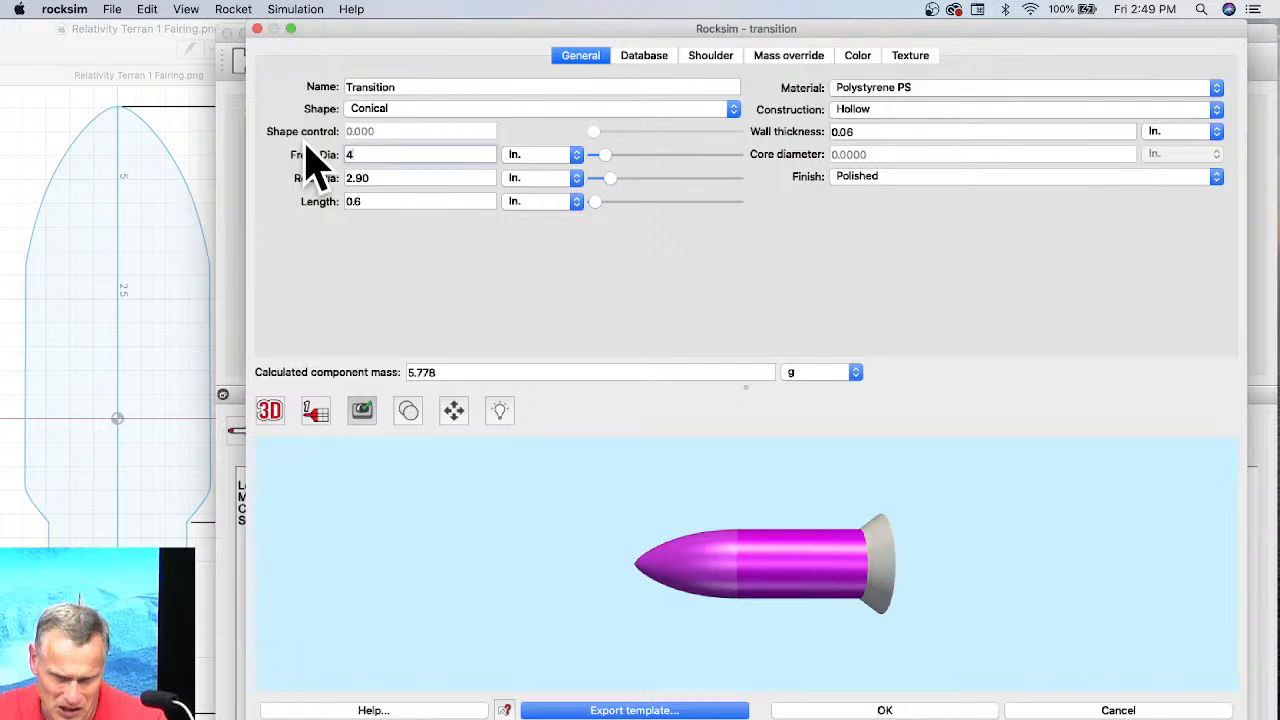
{"action": "key", "text": "Tab"}
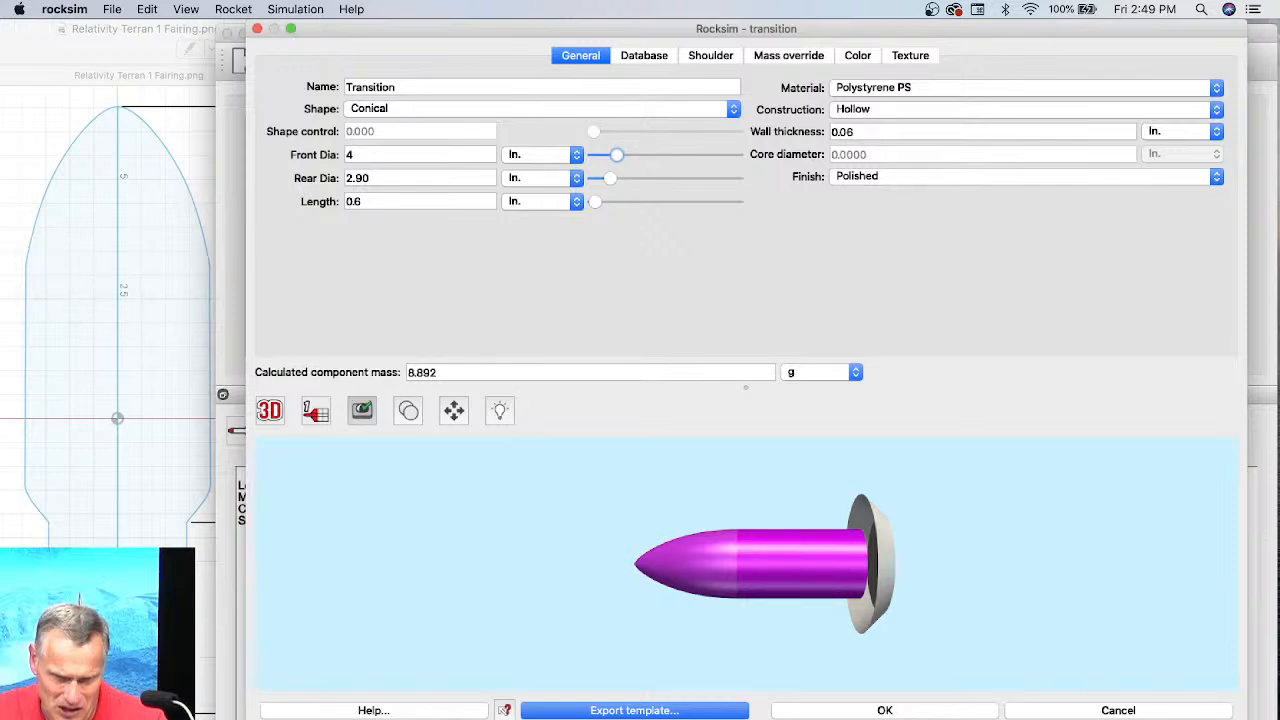
Check the fairing drawing in Preview and, back in RockSim, set the transition's front diameter to 2 in and rear diameter to 1.445 in.
{"action": "mouse_move", "coordinate": [134, 80]}
{"action": "left_mouse_down"}
{"action": "mouse_move", "coordinate": [223, 43]}
{"action": "mouse_move", "coordinate": [429, 34]}
{"action": "left_mouse_up"}
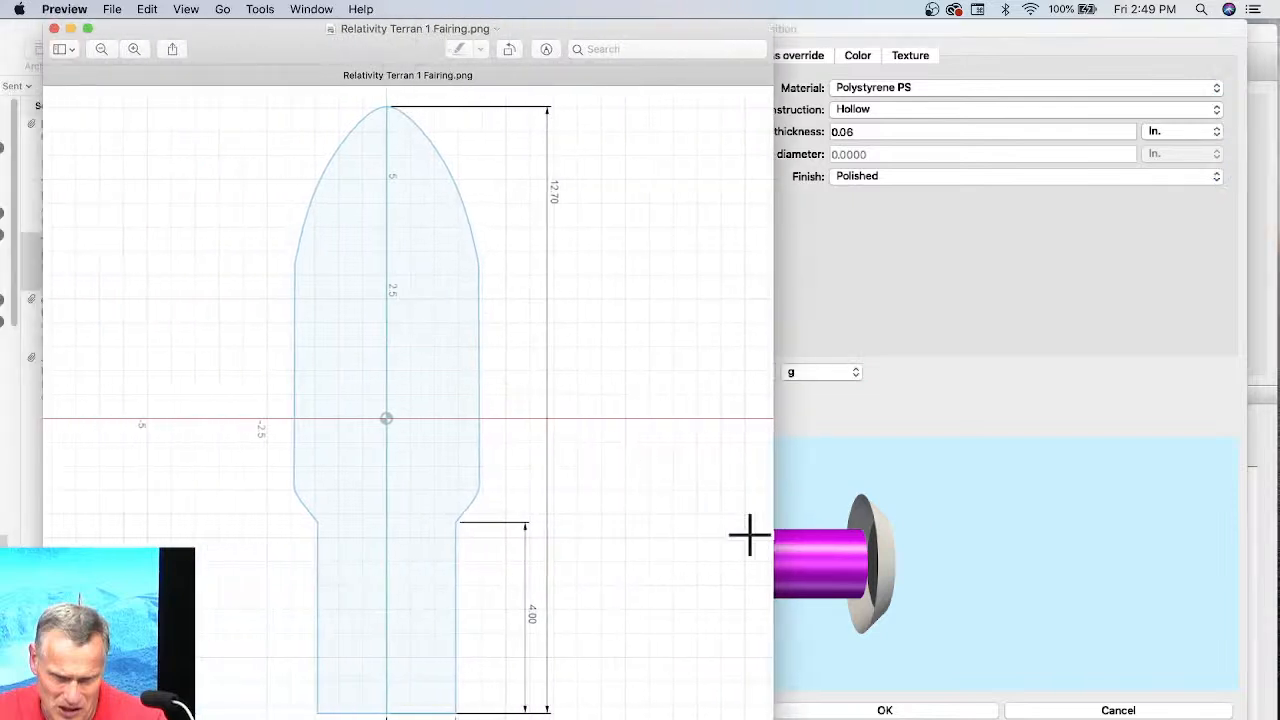
{"action": "left_click_drag", "start_coordinate": [745, 712], "coordinate": [737, 686]}
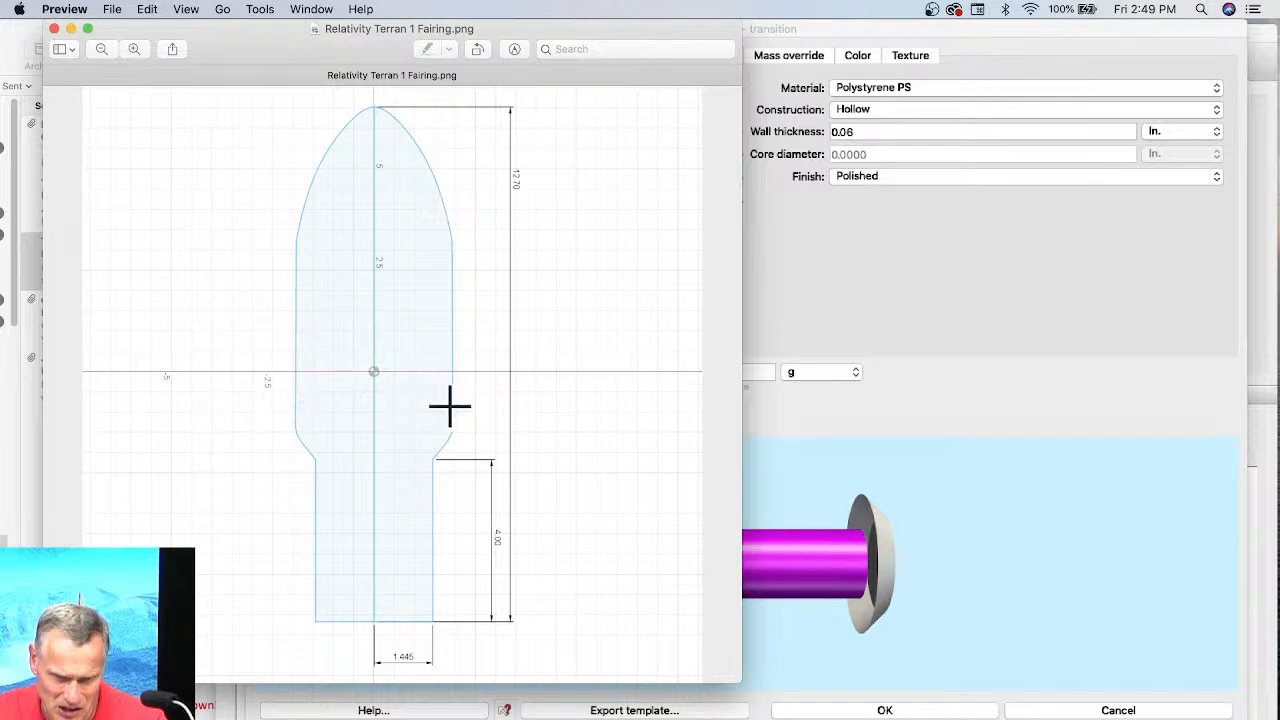
{"action": "left_click", "coordinate": [810, 516]}
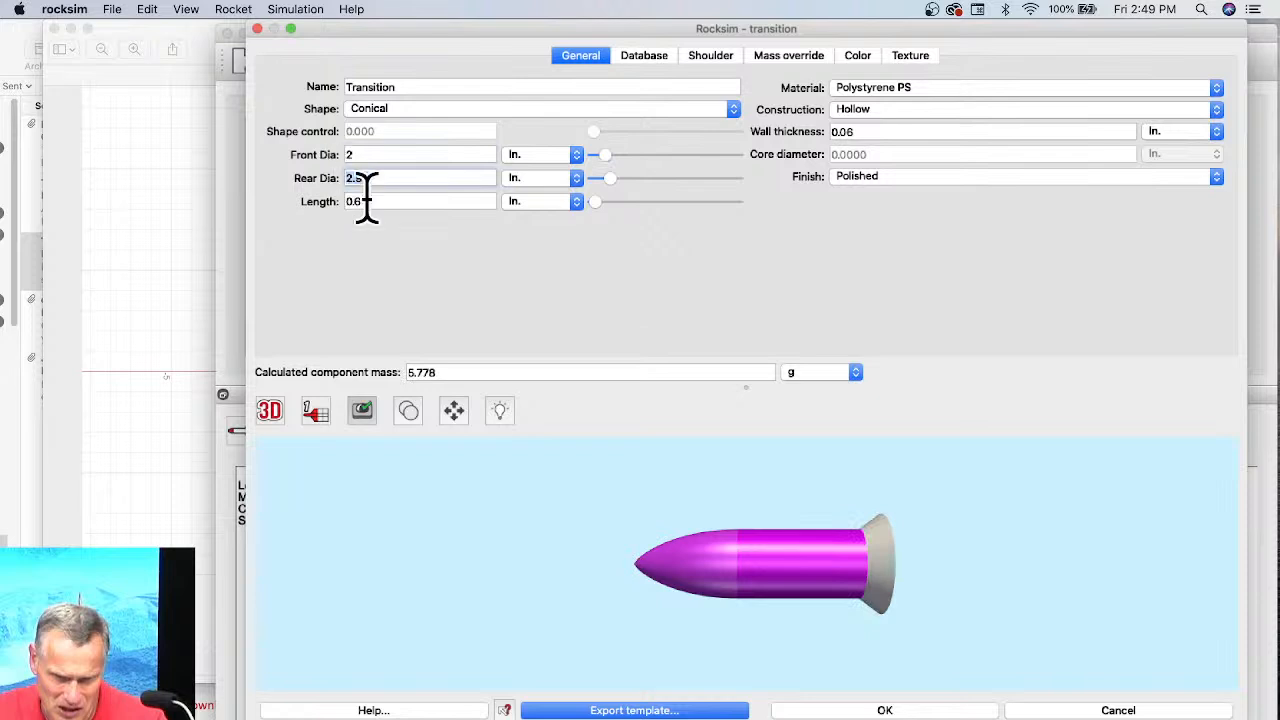
{"action": "left_click", "coordinate": [186, 164]}
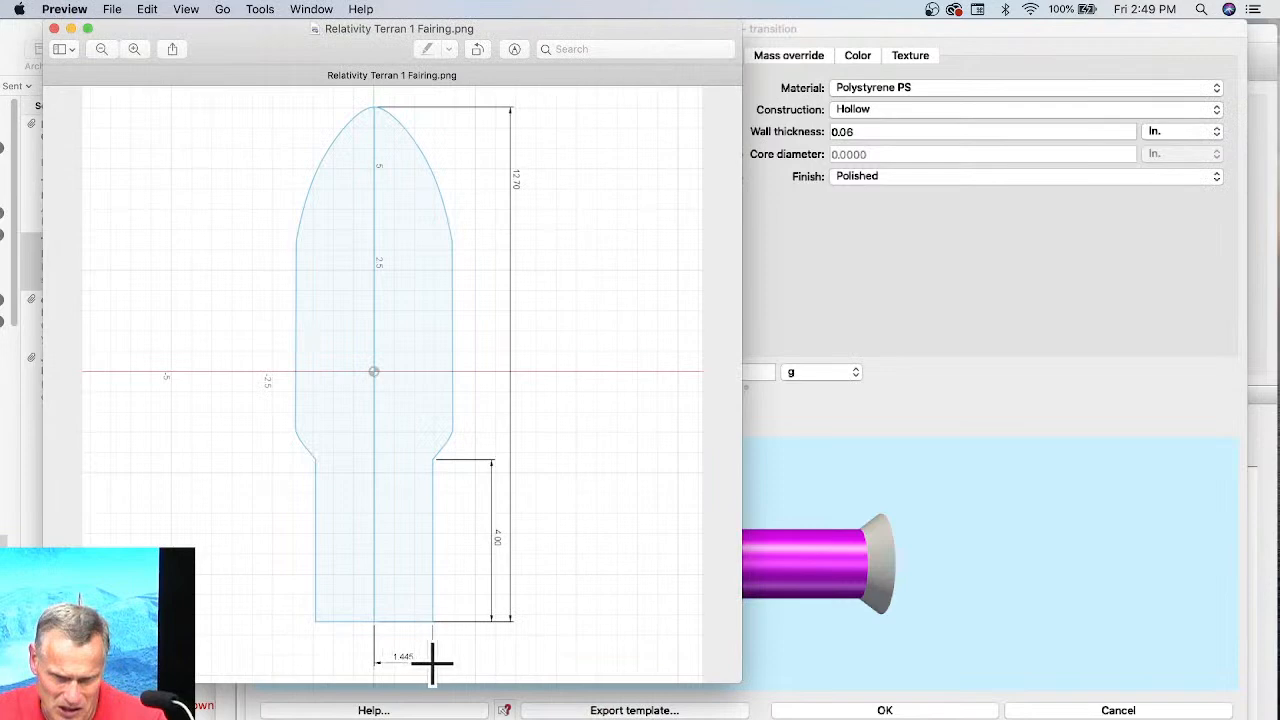
{"action": "left_click", "coordinate": [857, 314]}
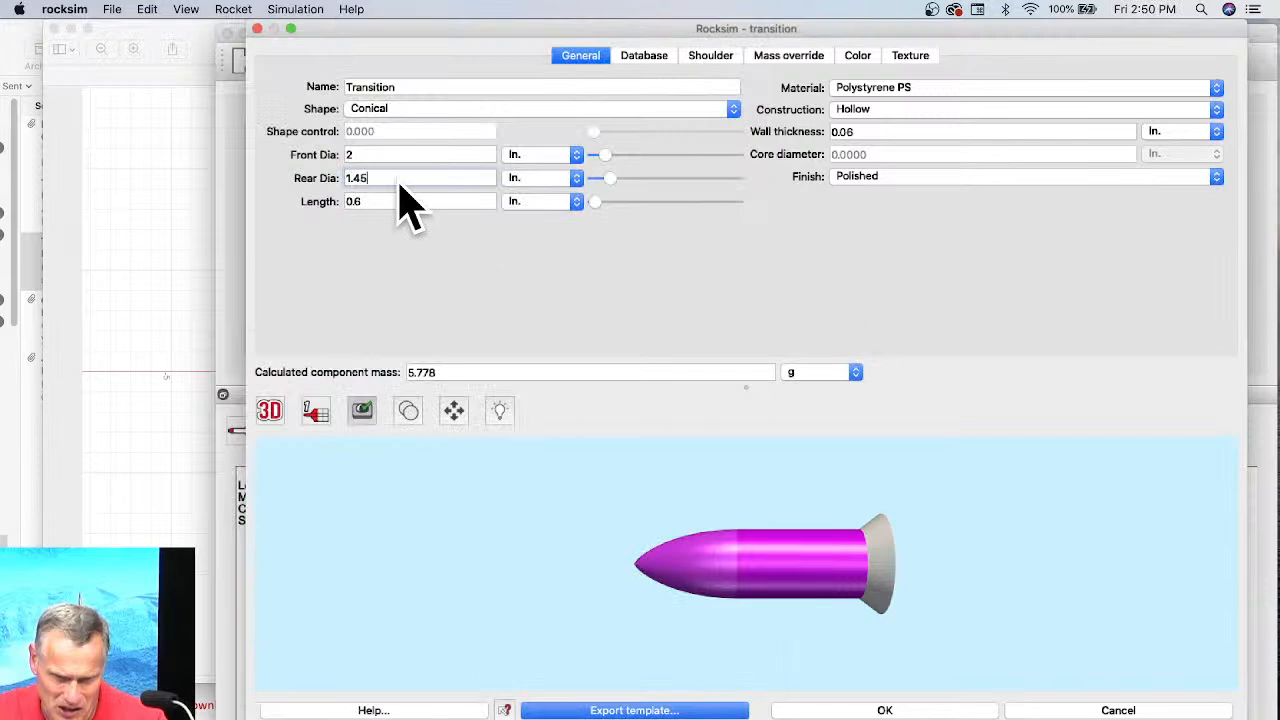
{"action": "key", "text": "Return"}
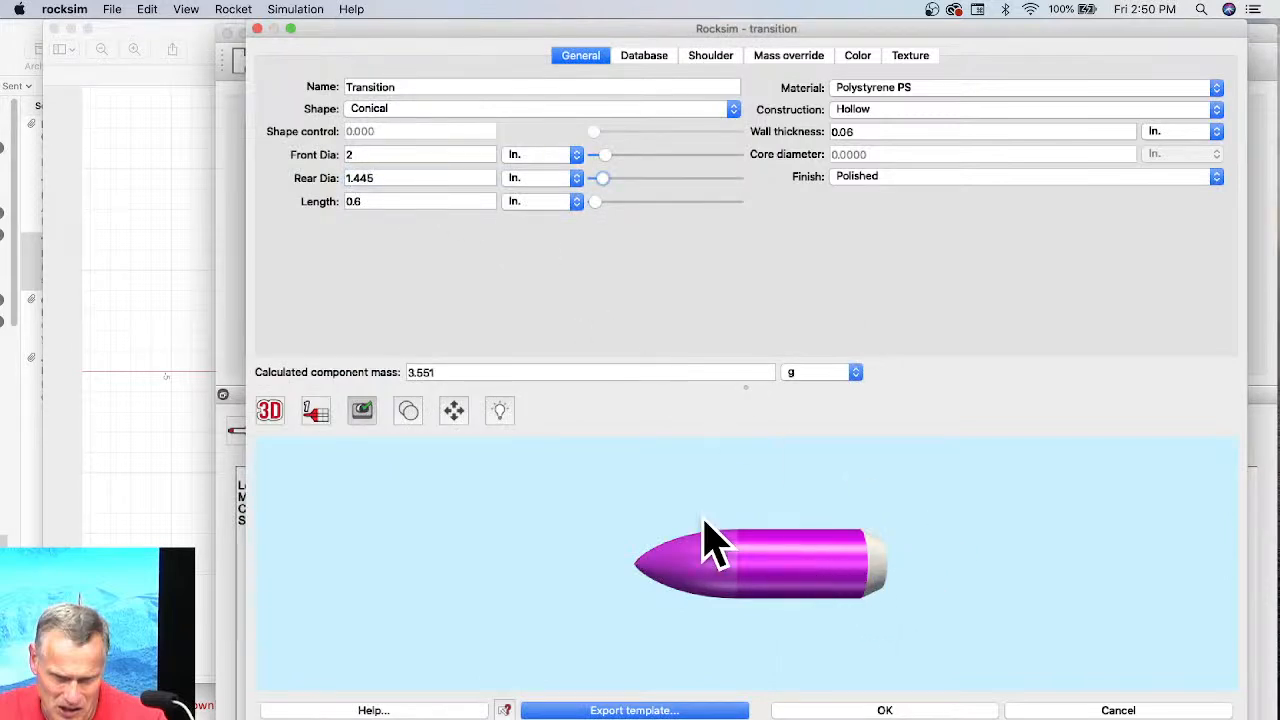
Show the rocket preview in 2D side view and set the transition's 2D color to dark green.
{"action": "left_click", "coordinate": [274, 413]}
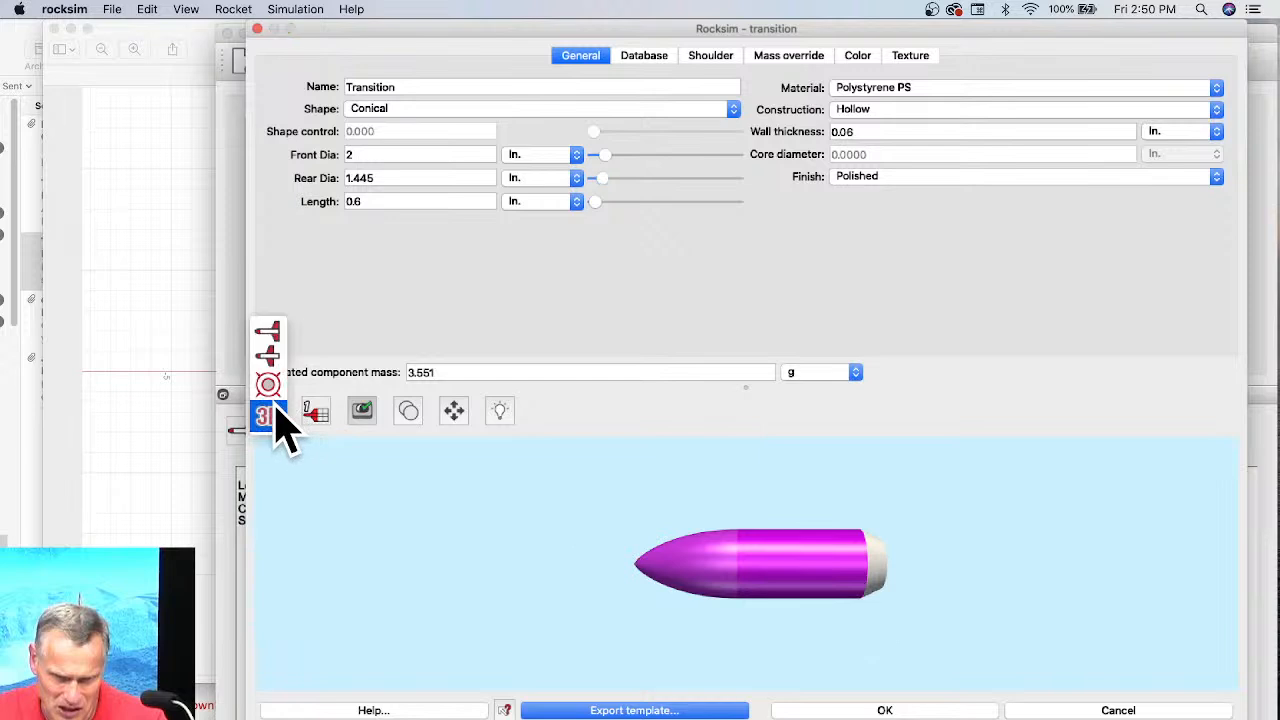
{"action": "left_click", "coordinate": [272, 333]}
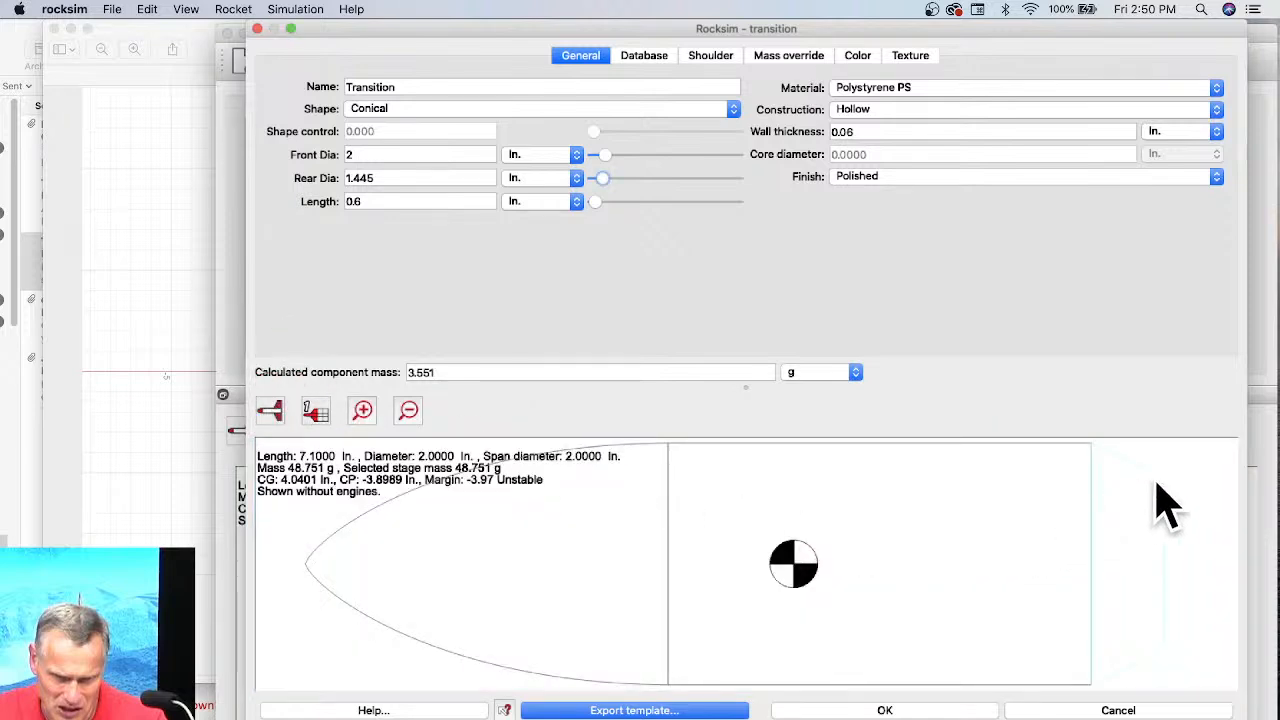
{"action": "left_click", "coordinate": [858, 56]}
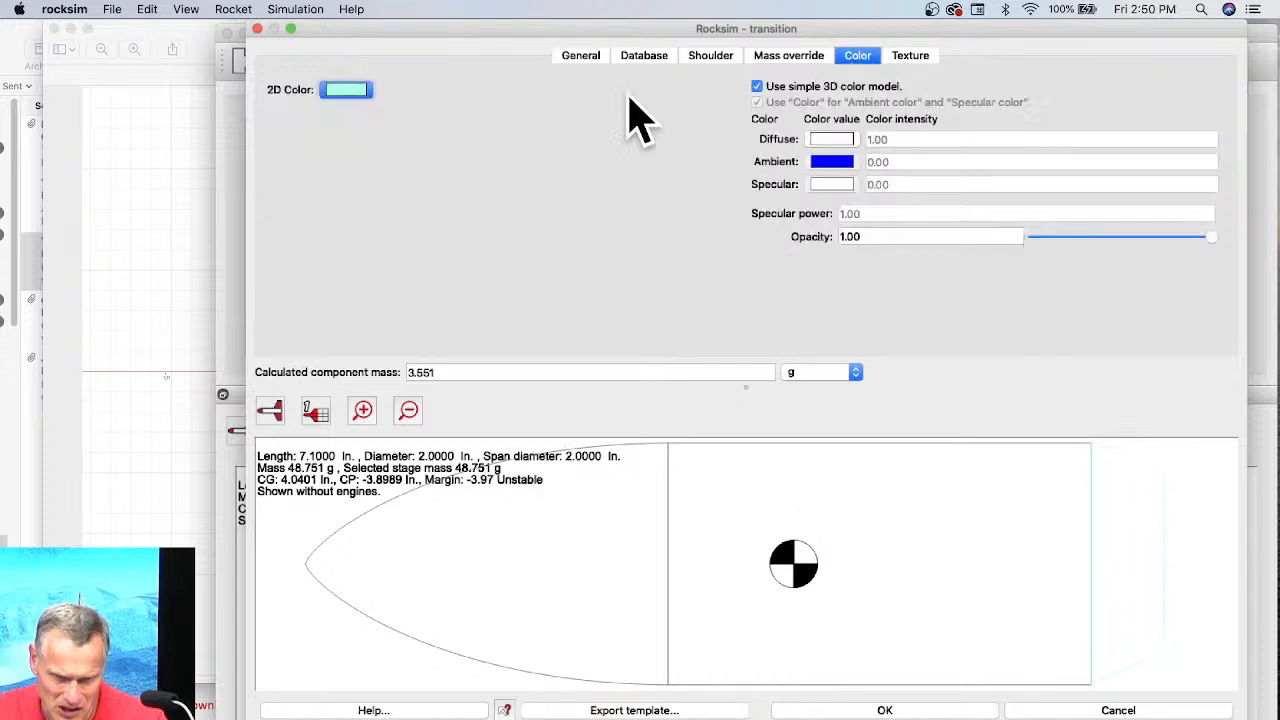
{"action": "left_click", "coordinate": [346, 90]}
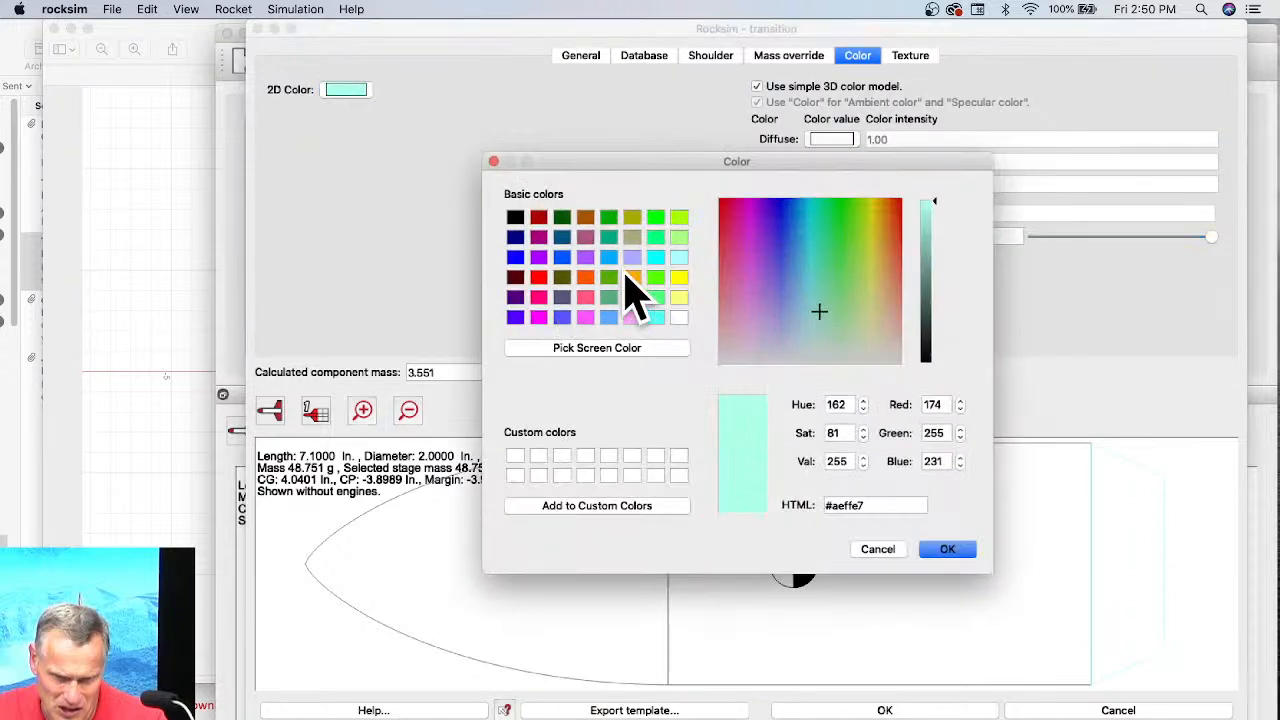
{"action": "left_click", "coordinate": [609, 277]}
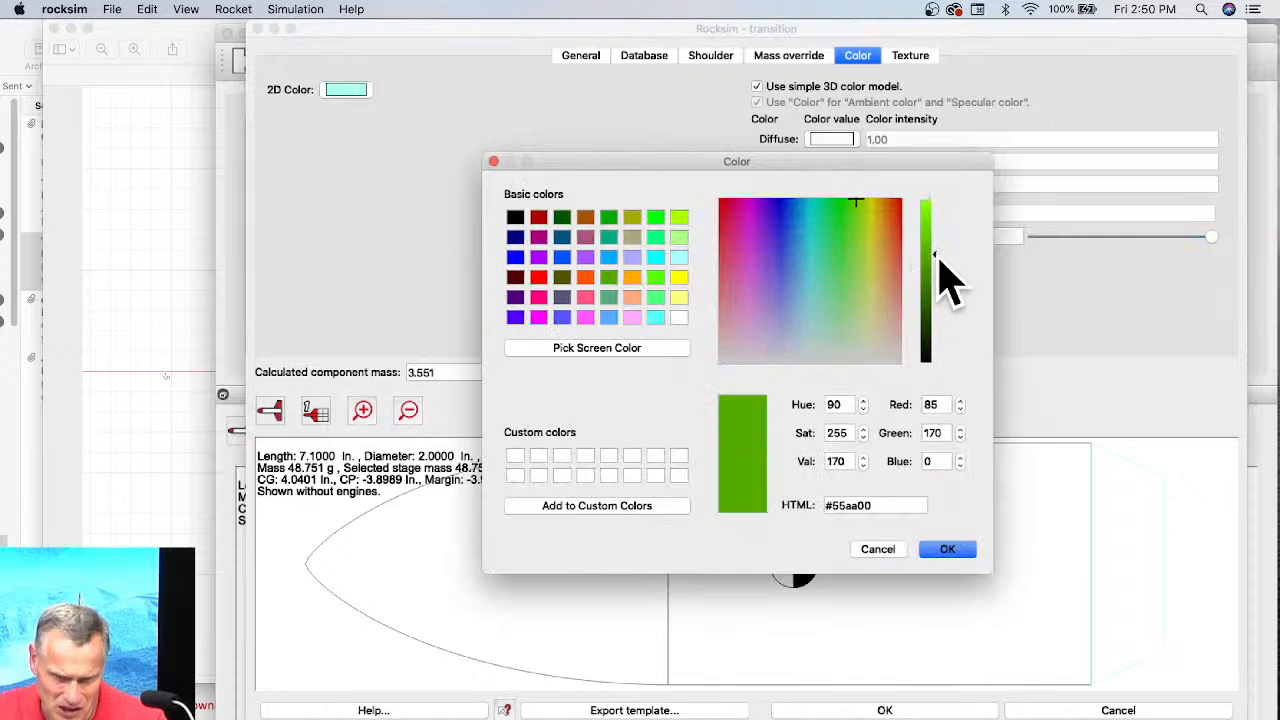
{"action": "left_click_drag", "start_coordinate": [934, 256], "coordinate": [938, 284]}
{"action": "left_click", "coordinate": [947, 549]}
Set the transition's diffuse color to magenta shifted toward purple, #cc13ff.
{"action": "left_click", "coordinate": [833, 140]}
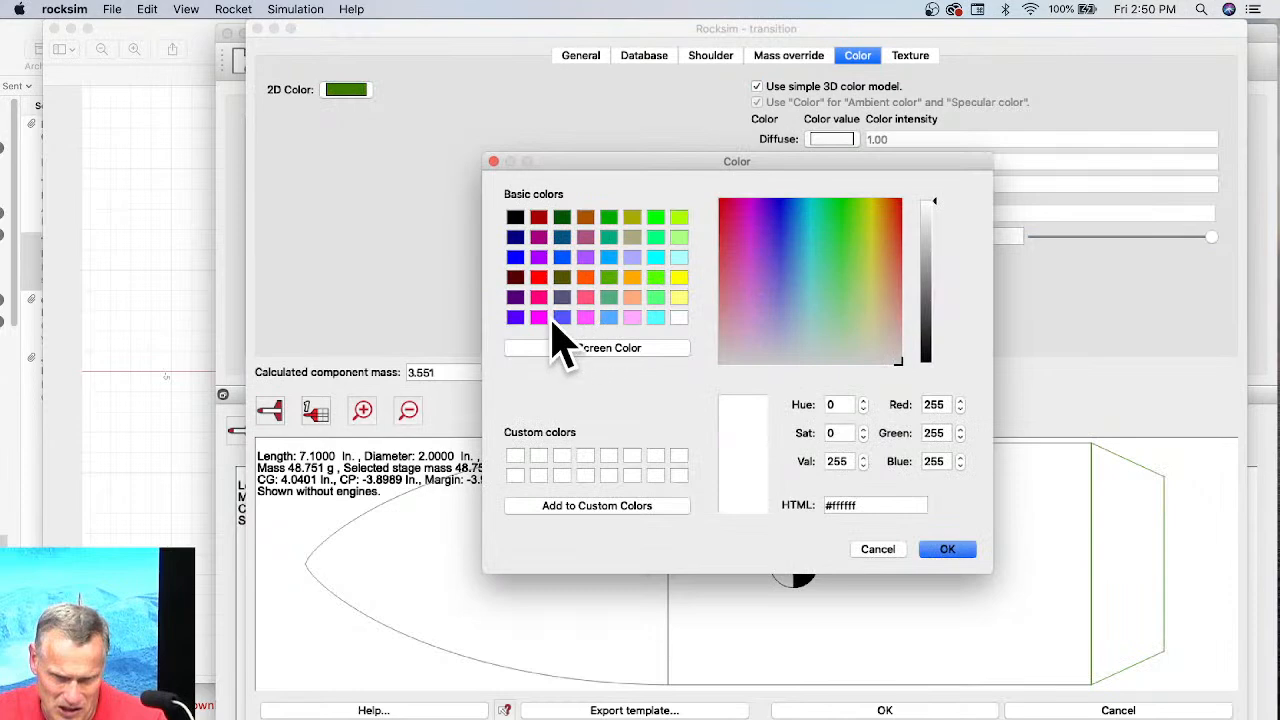
{"action": "left_click", "coordinate": [539, 317]}
{"action": "left_click", "coordinate": [756, 210]}
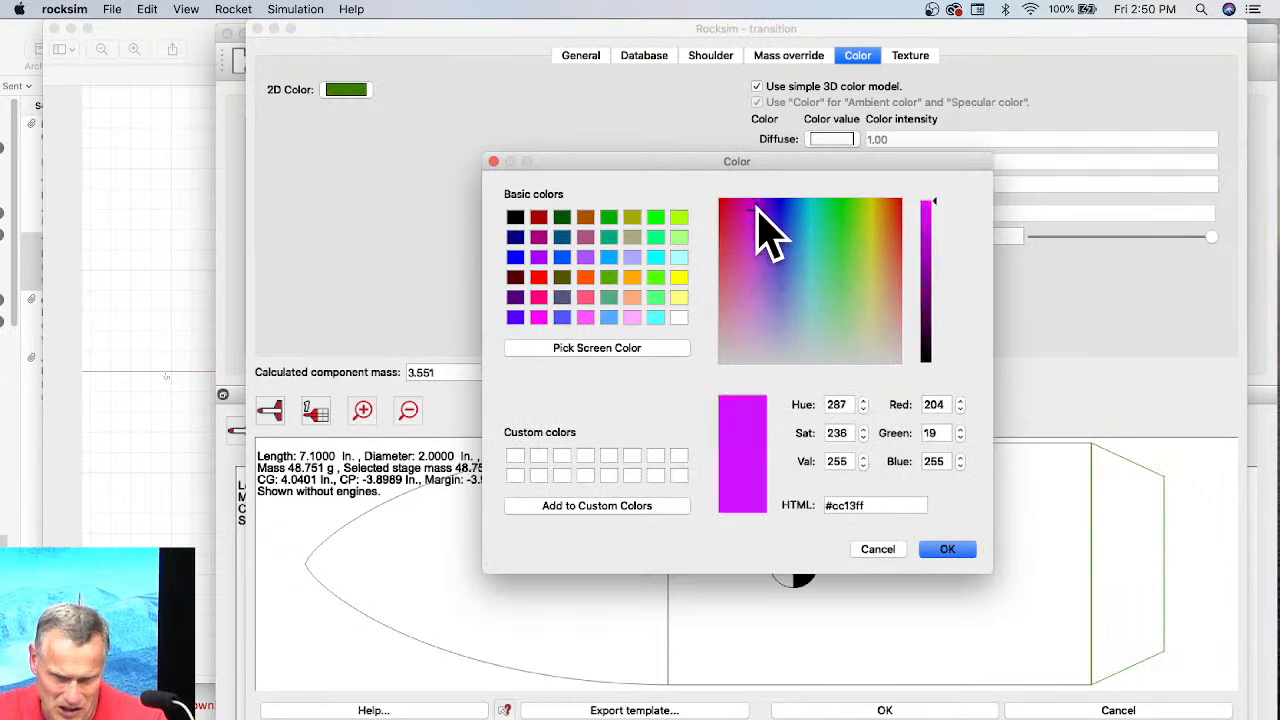
{"action": "left_click", "coordinate": [940, 551]}
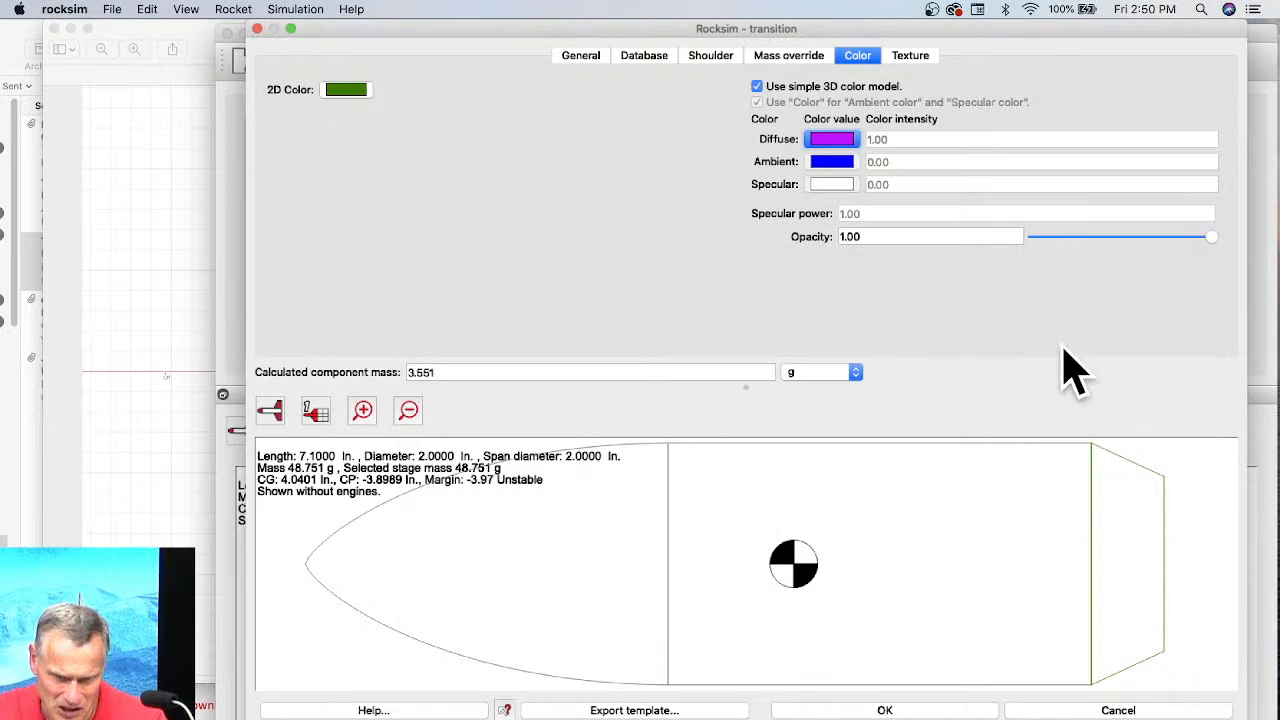
Shrink the fairing drawing in Preview and place it beside the transition's general settings for comparison, returning to RockSim.
{"action": "left_click", "coordinate": [580, 57]}
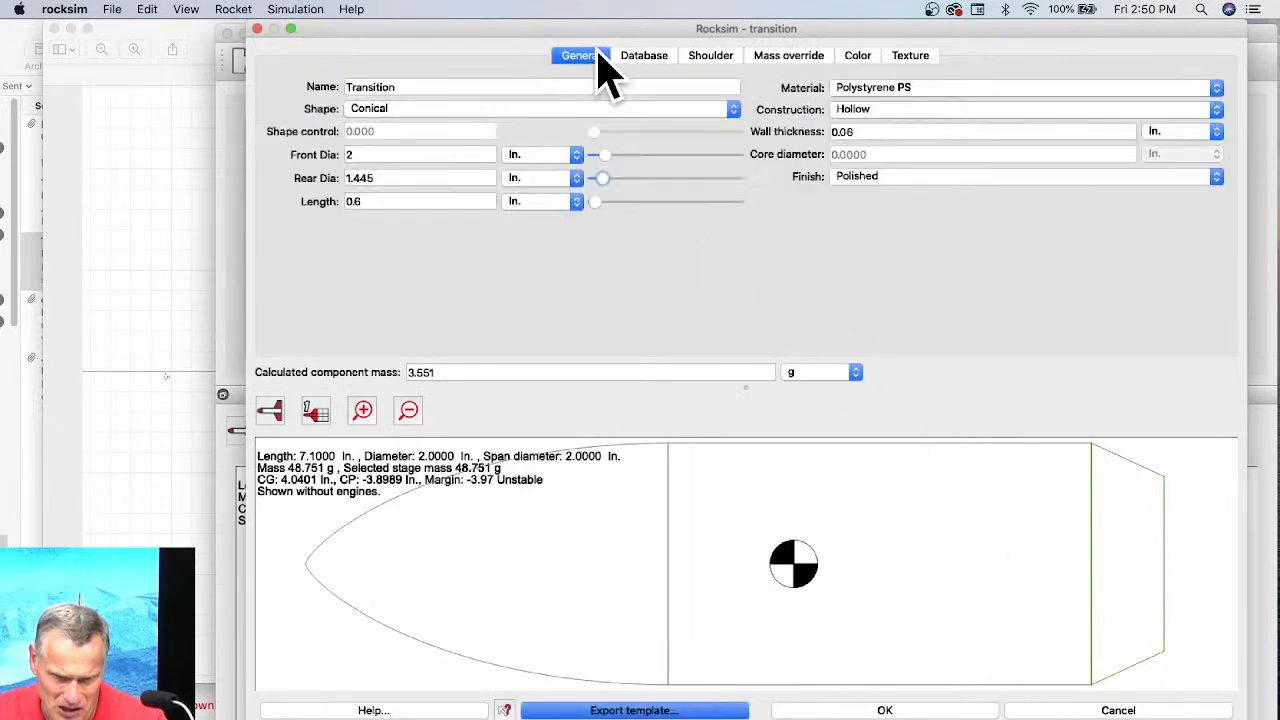
{"action": "left_click", "coordinate": [119, 458]}
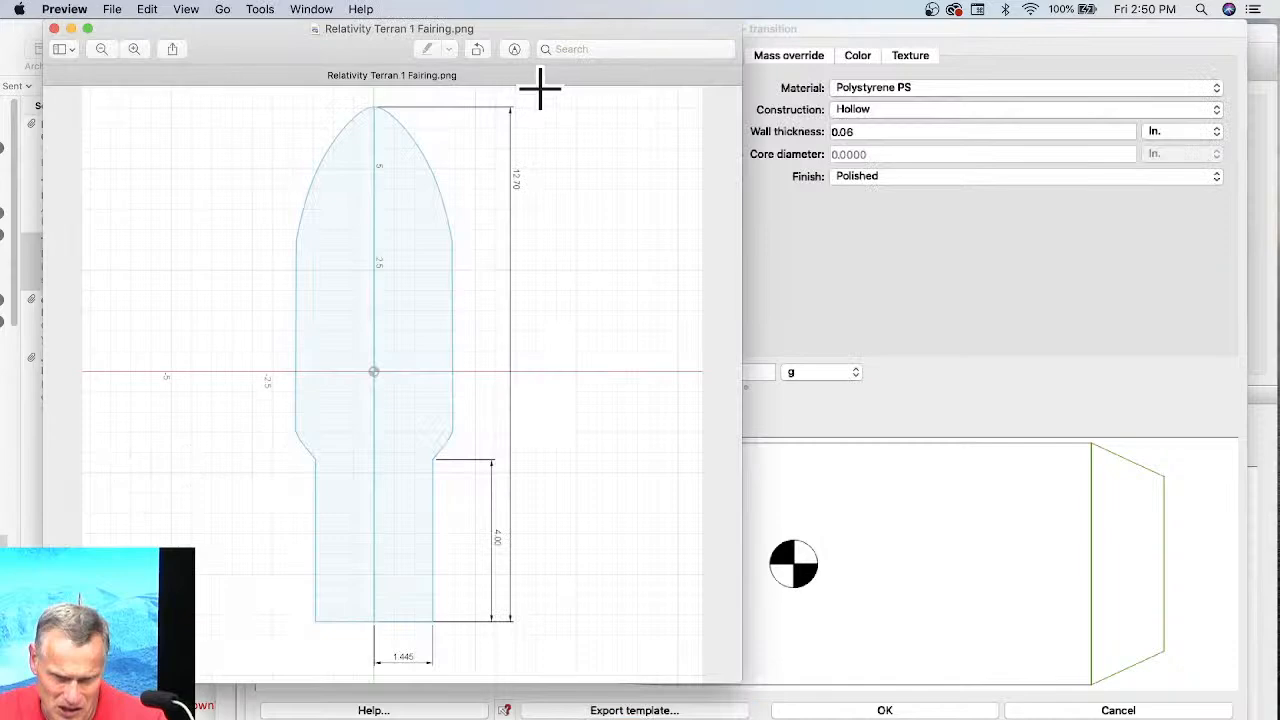
{"action": "left_click_drag", "start_coordinate": [490, 38], "coordinate": [218, 40]}
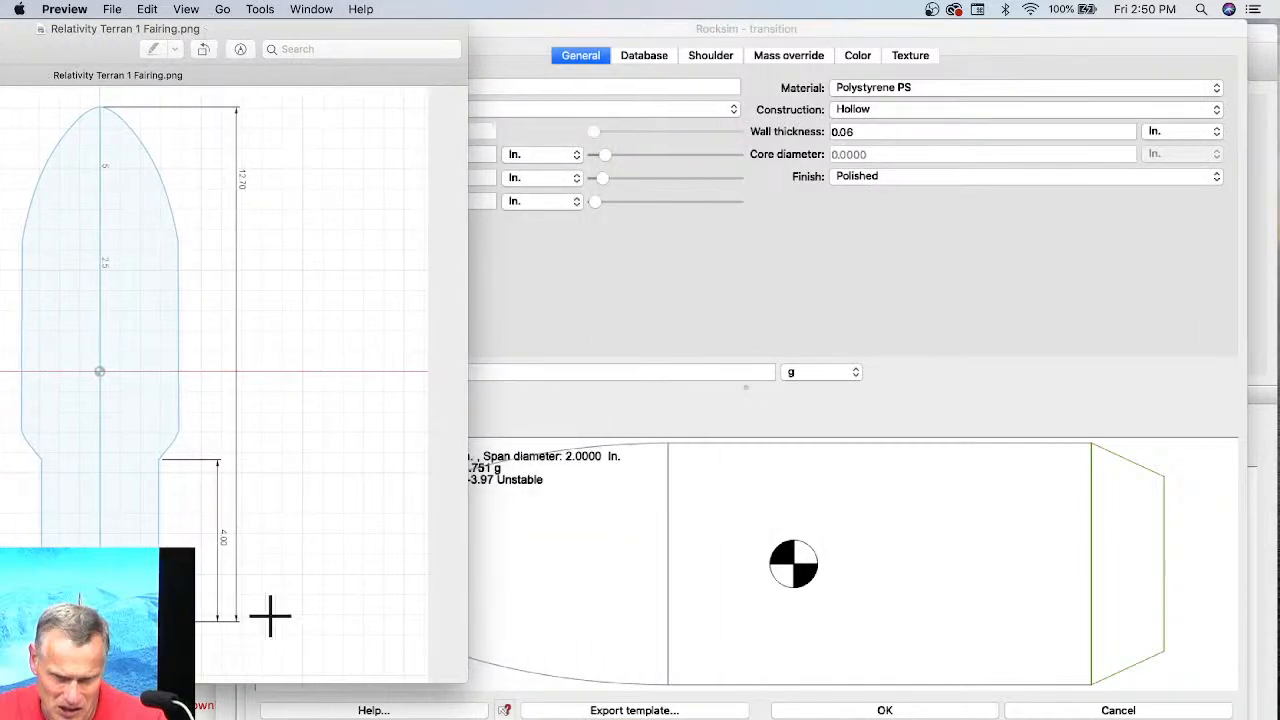
{"action": "mouse_move", "coordinate": [464, 684]}
{"action": "left_mouse_down"}
{"action": "mouse_move", "coordinate": [414, 651]}
{"action": "mouse_move", "coordinate": [400, 537]}
{"action": "mouse_move", "coordinate": [405, 546]}
{"action": "left_mouse_up"}
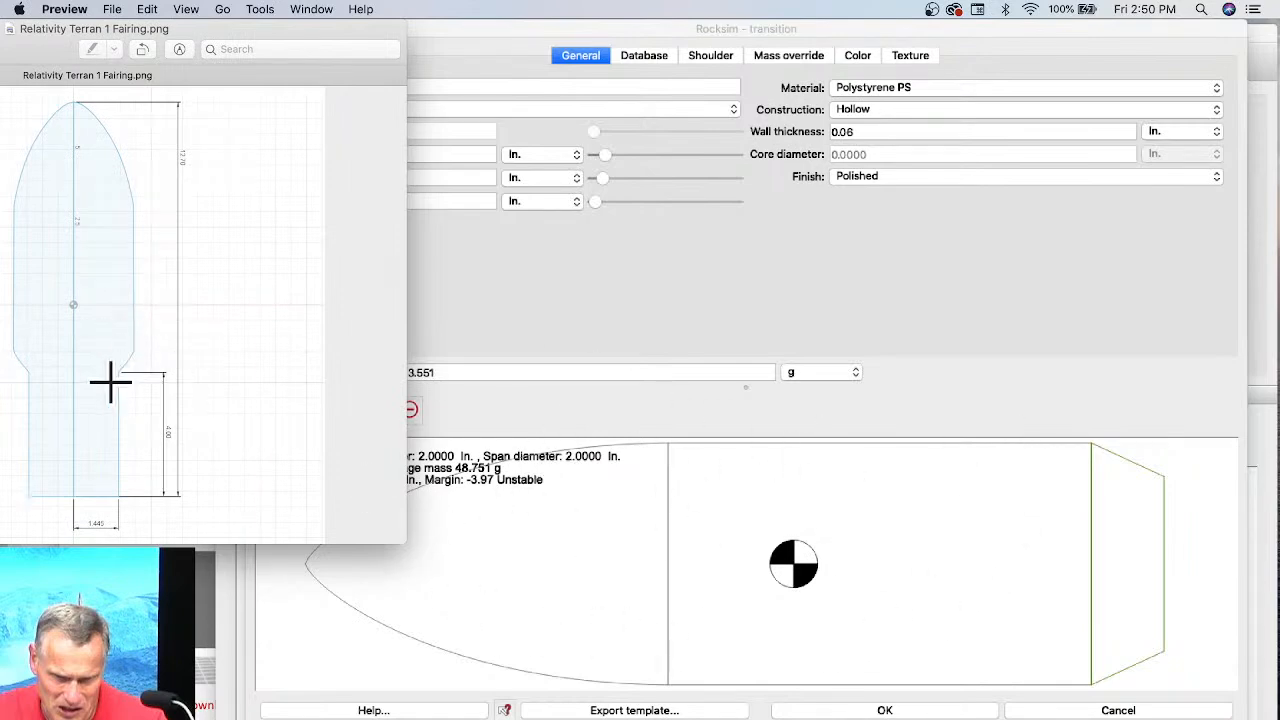
{"action": "left_click", "coordinate": [594, 258]}
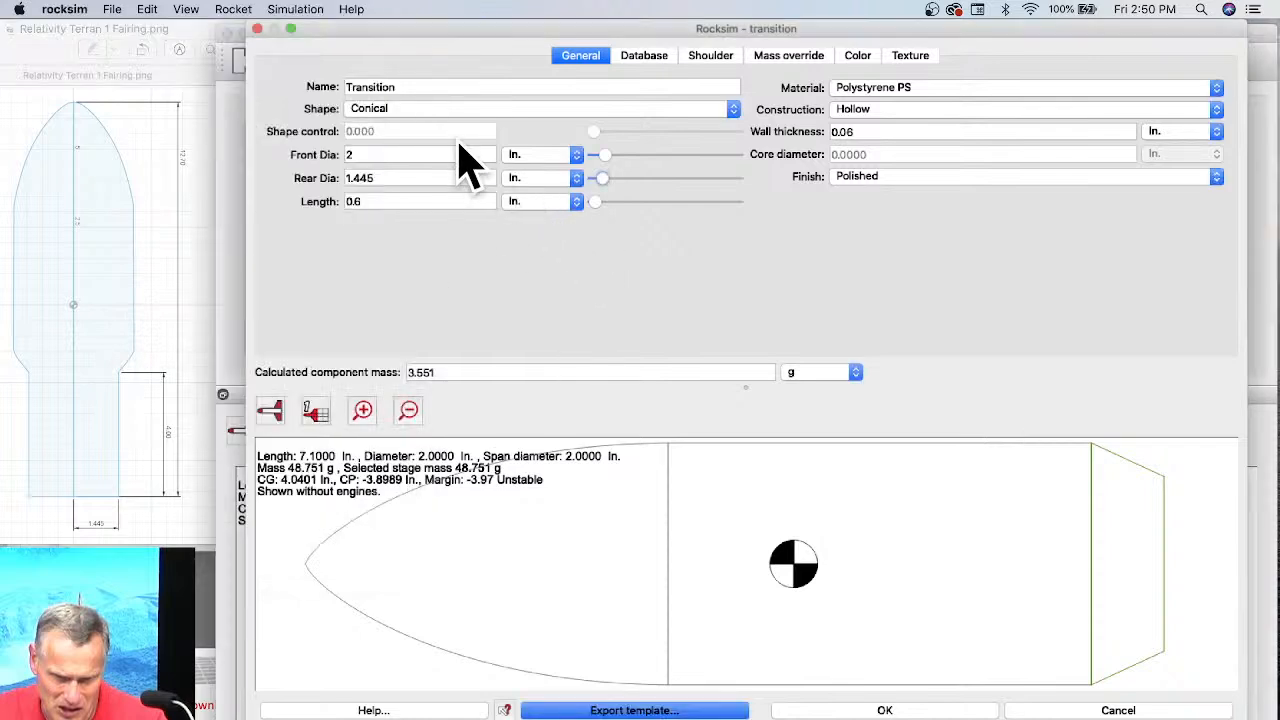
Try the Ogive, Parabolic and Elliptical shapes for the transition.
{"action": "left_click", "coordinate": [400, 110]}
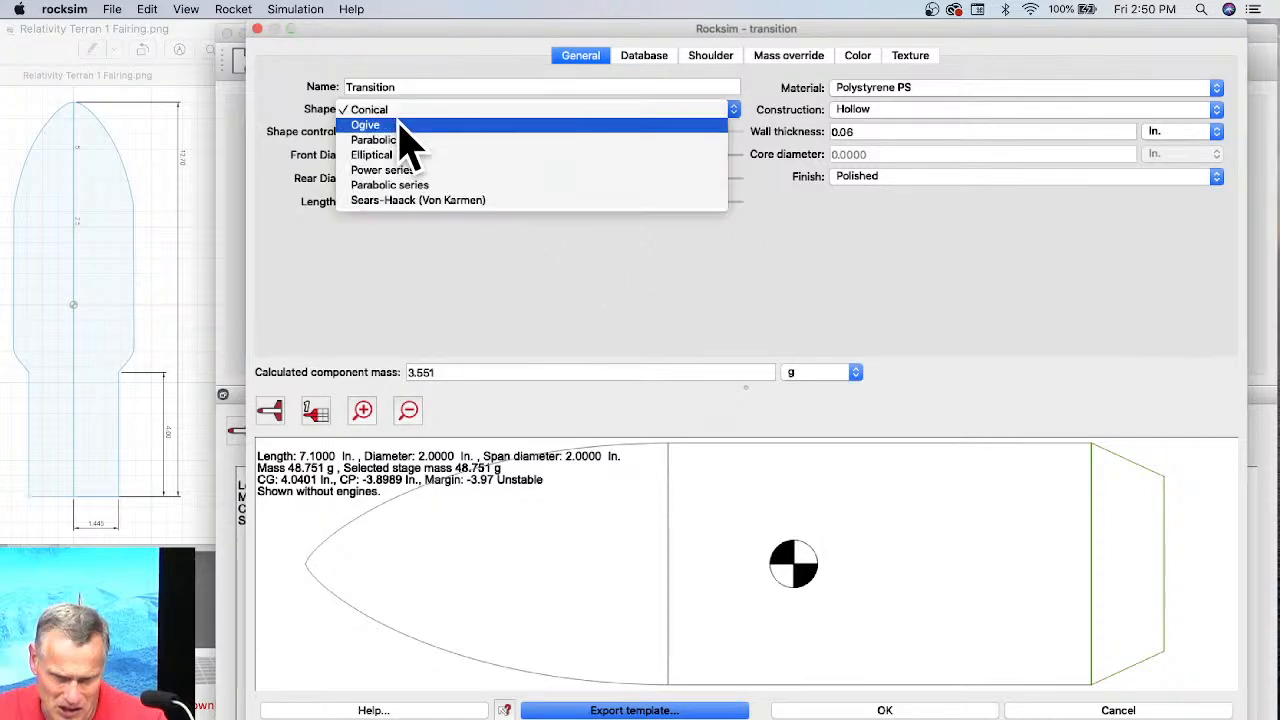
{"action": "left_click", "coordinate": [400, 124]}
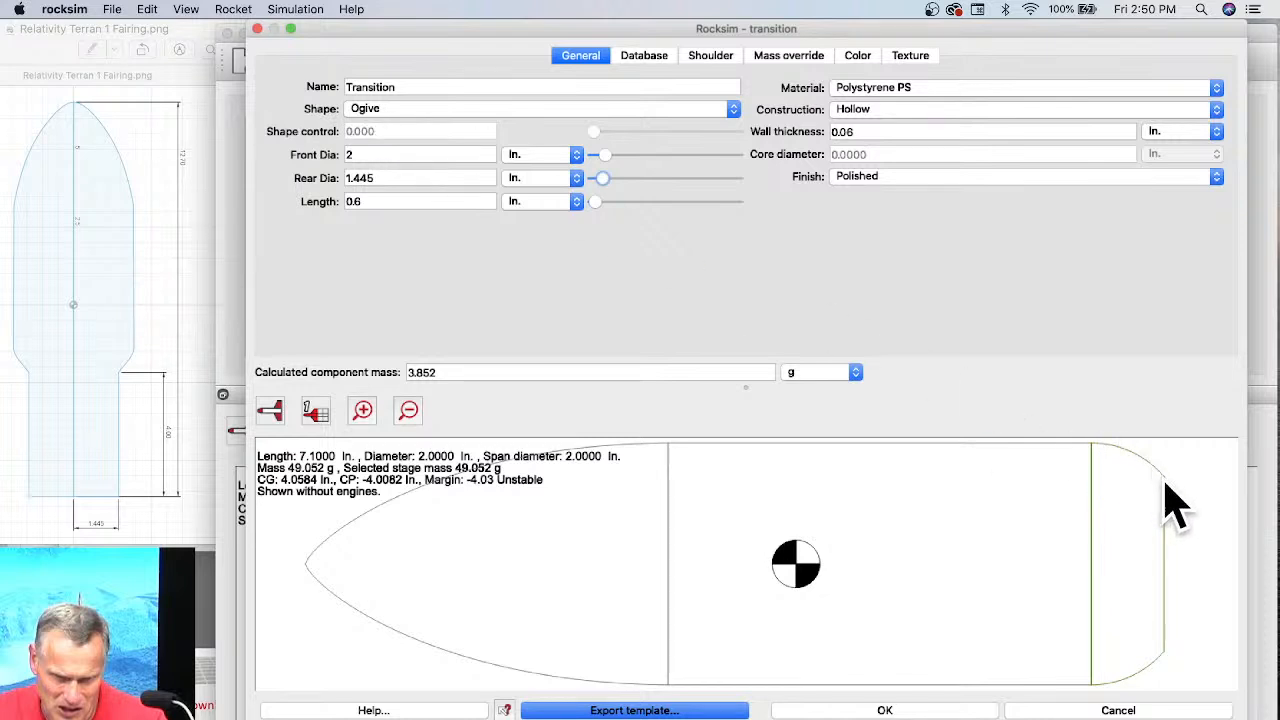
{"action": "left_click", "coordinate": [412, 110]}
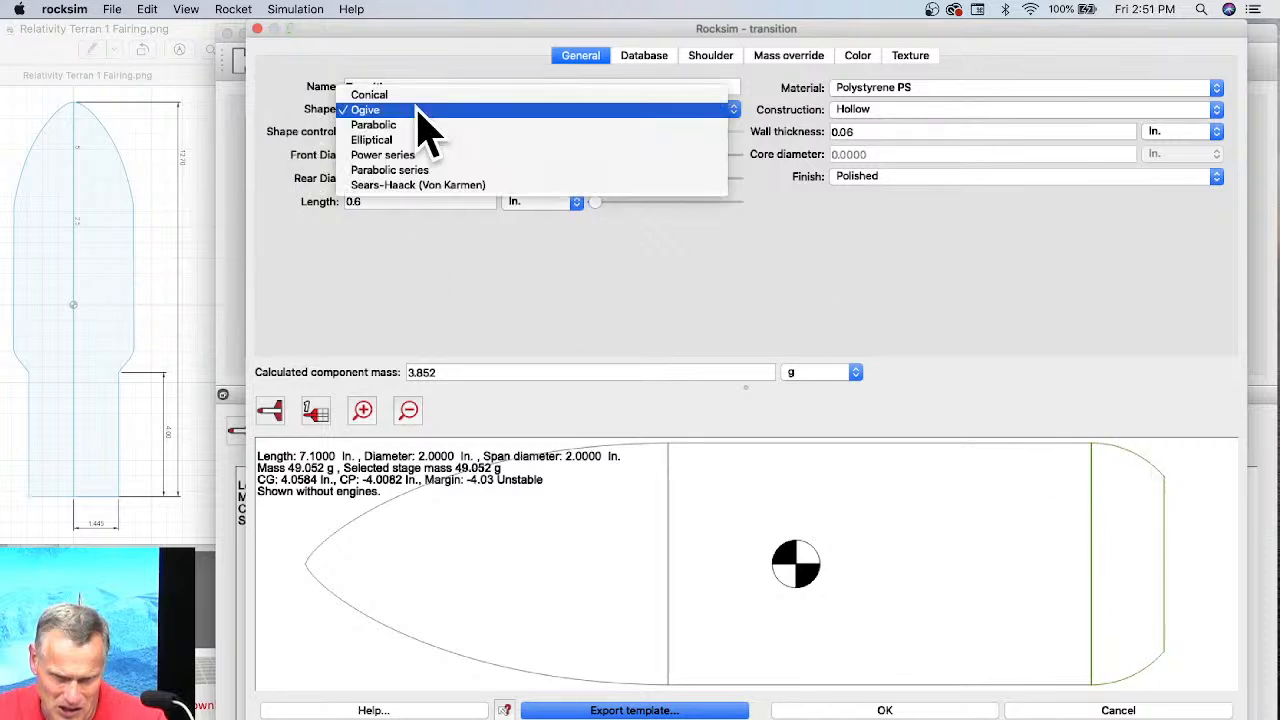
{"action": "left_click", "coordinate": [421, 121]}
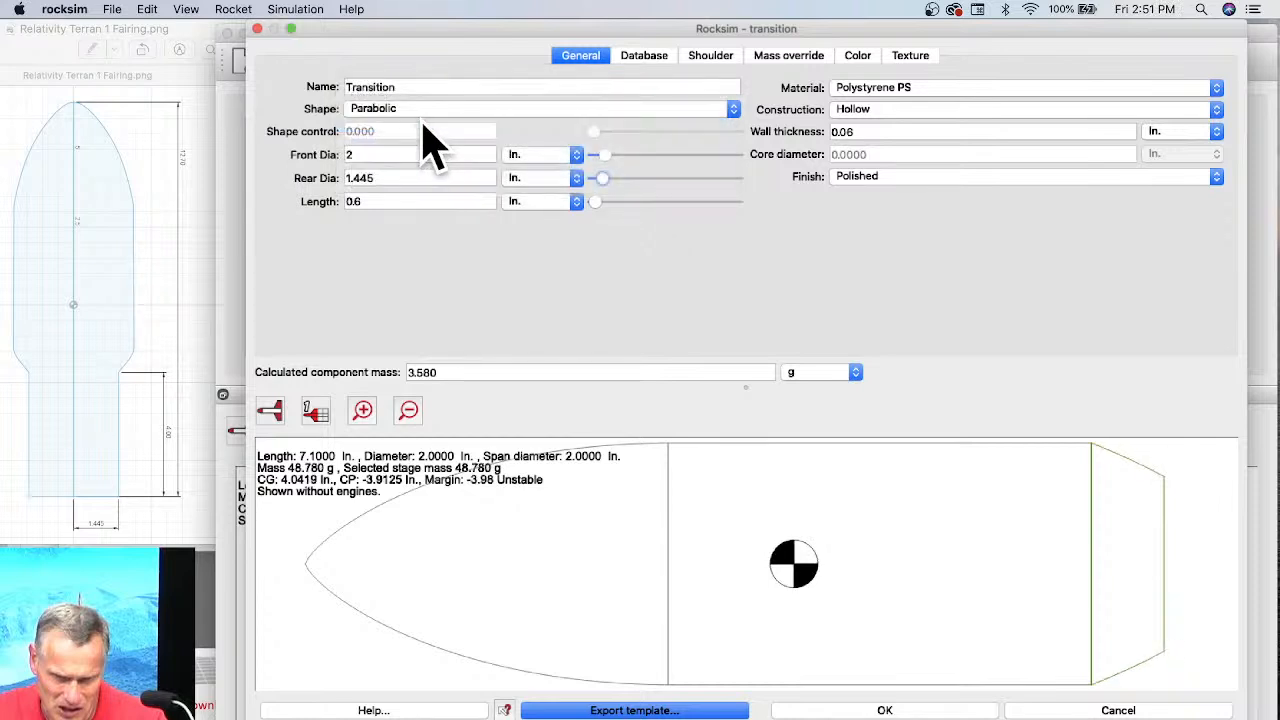
{"action": "left_click", "coordinate": [428, 113]}
{"action": "left_click", "coordinate": [431, 129]}
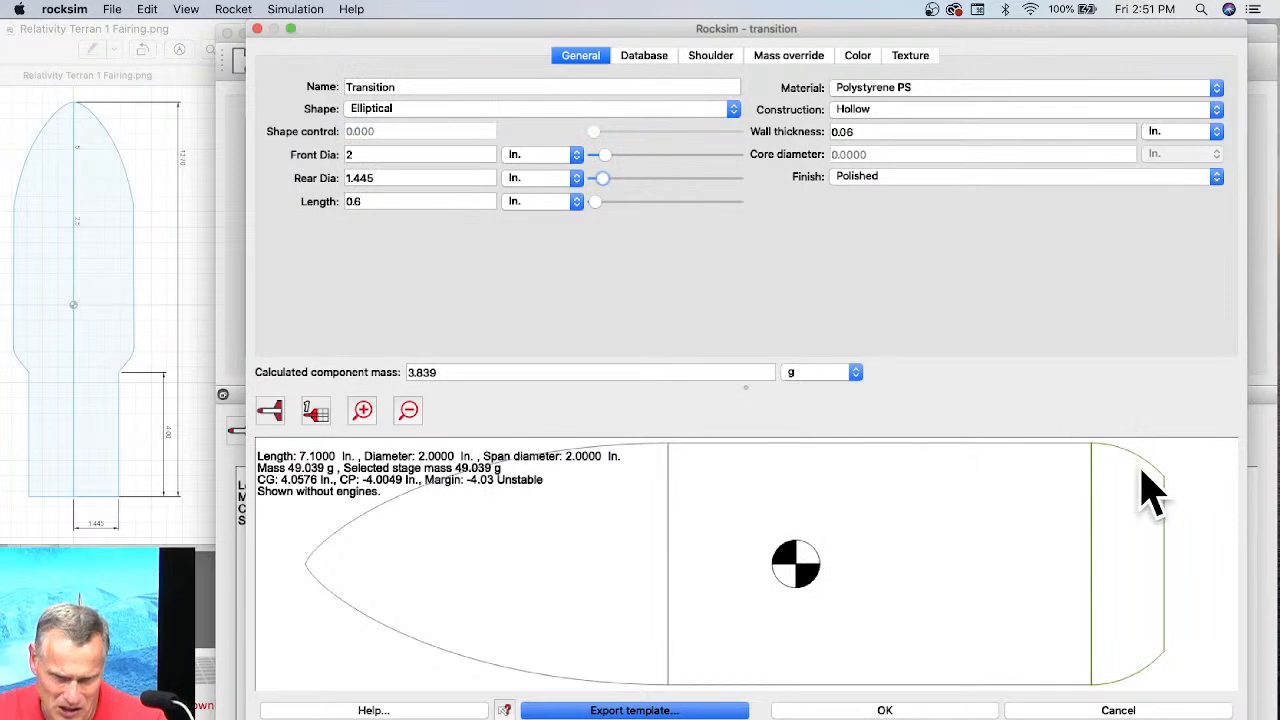
Try the Power series shape with shape control 0.230 for the transition, and the Parabolic series shape with a raised shape control.
{"action": "left_click", "coordinate": [393, 111]}
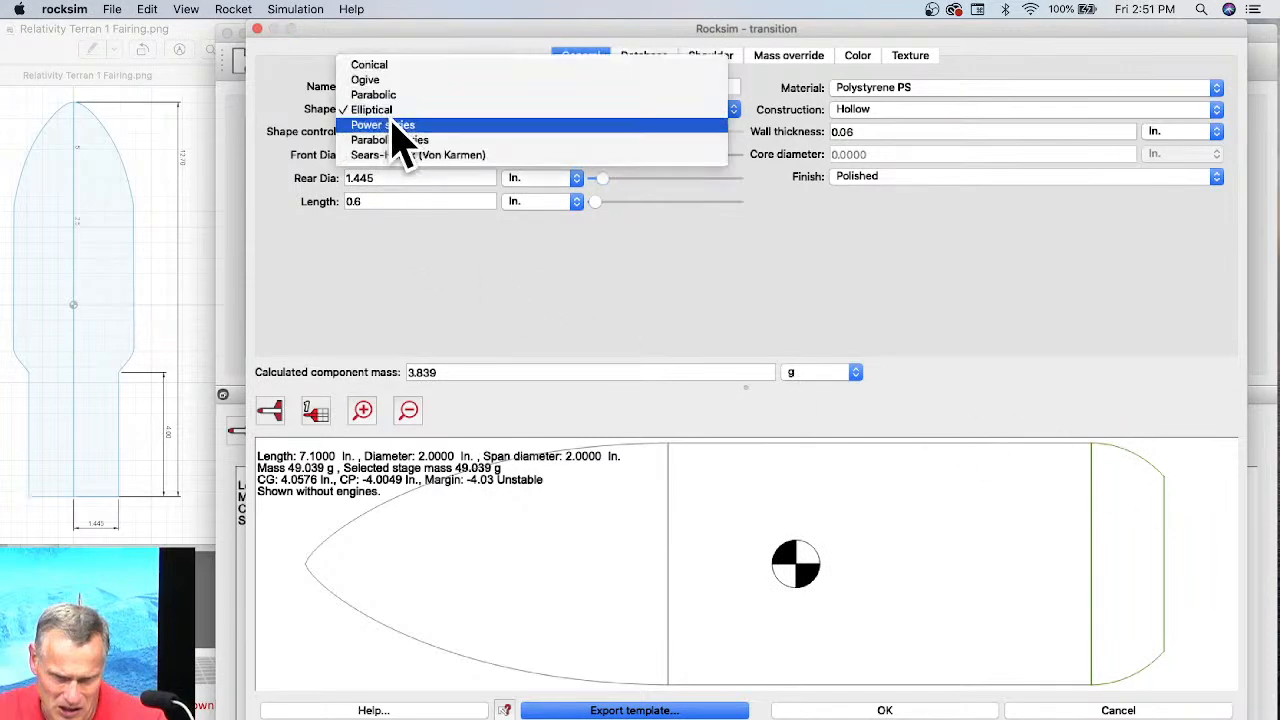
{"action": "left_click", "coordinate": [392, 127]}
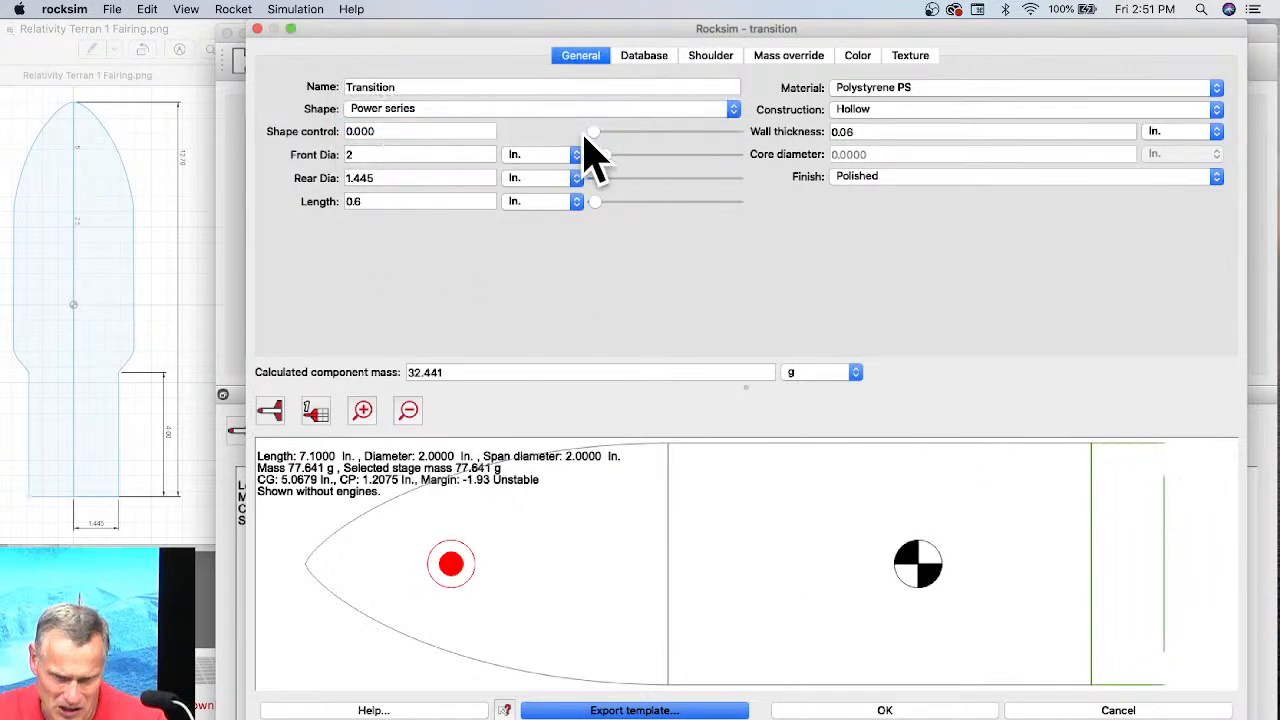
{"action": "left_click_drag", "start_coordinate": [593, 134], "coordinate": [630, 135]}
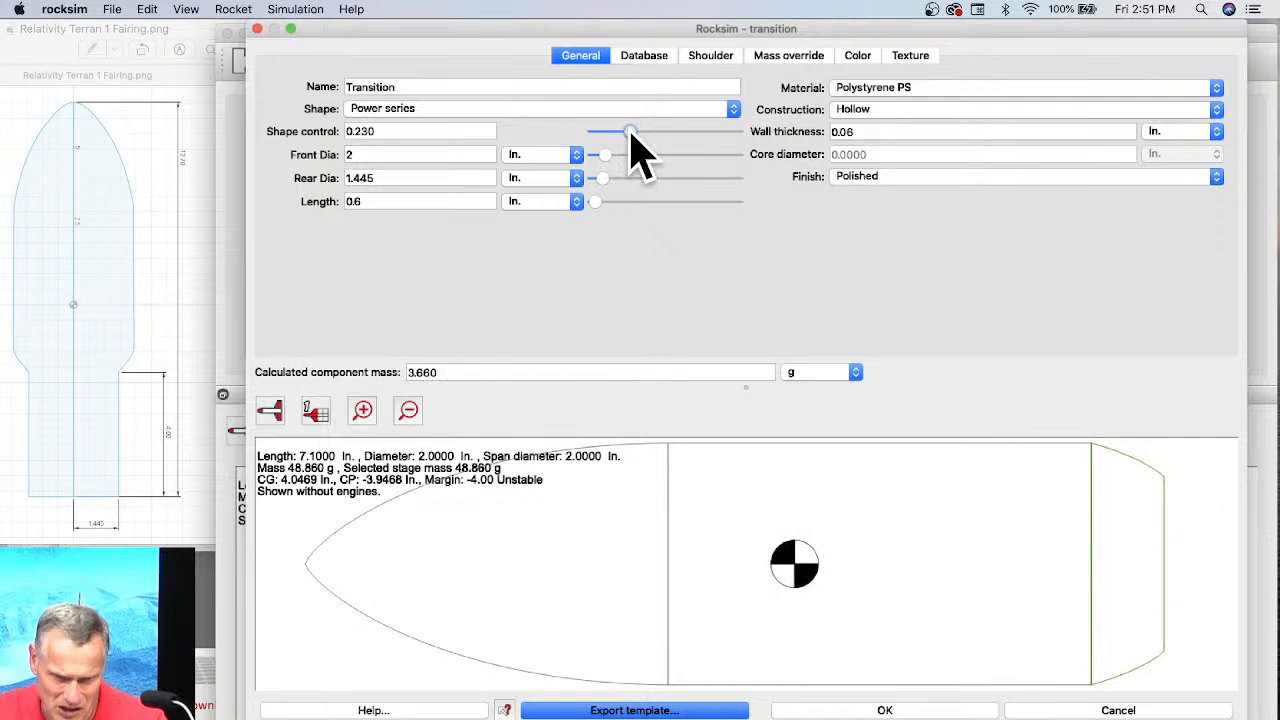
{"action": "left_click", "coordinate": [497, 110]}
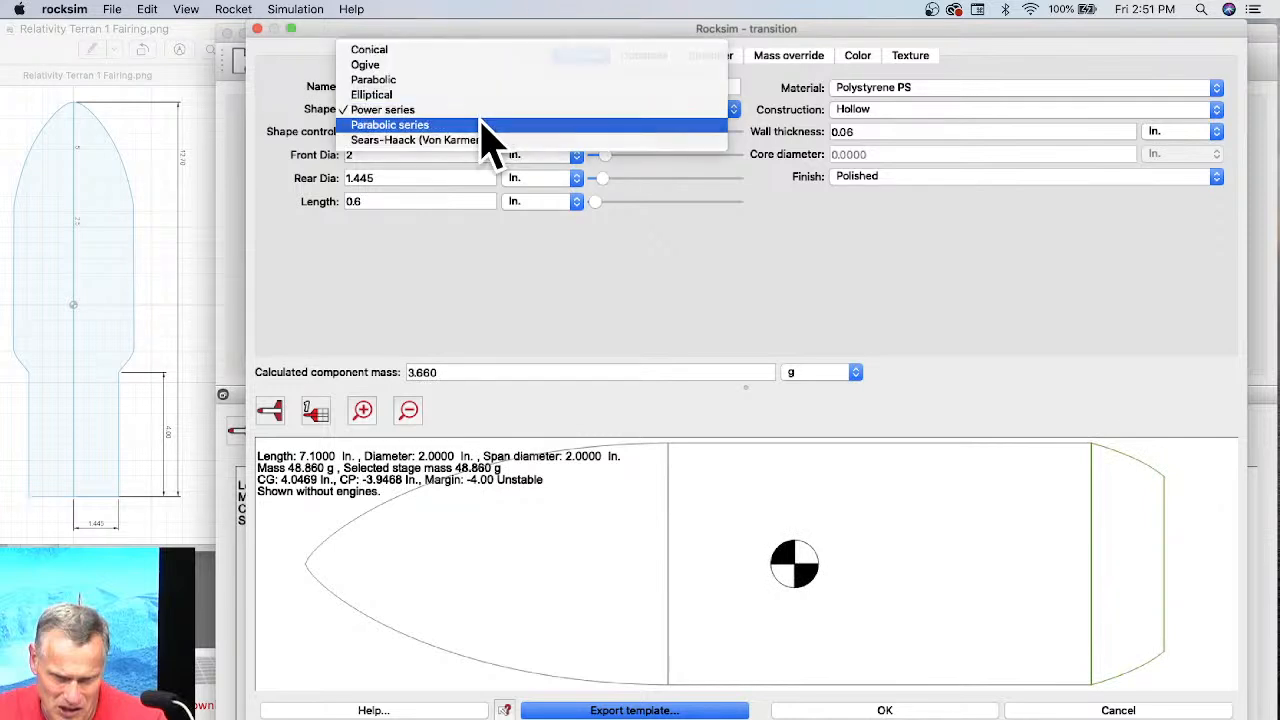
{"action": "left_click", "coordinate": [490, 123]}
{"action": "left_click_drag", "start_coordinate": [631, 133], "coordinate": [702, 134]}
Try the Sears-Haack (Von Karmen) shape with shape control 0.760 for the transition, and the Parabolic shape.
{"action": "left_click", "coordinate": [511, 111]}
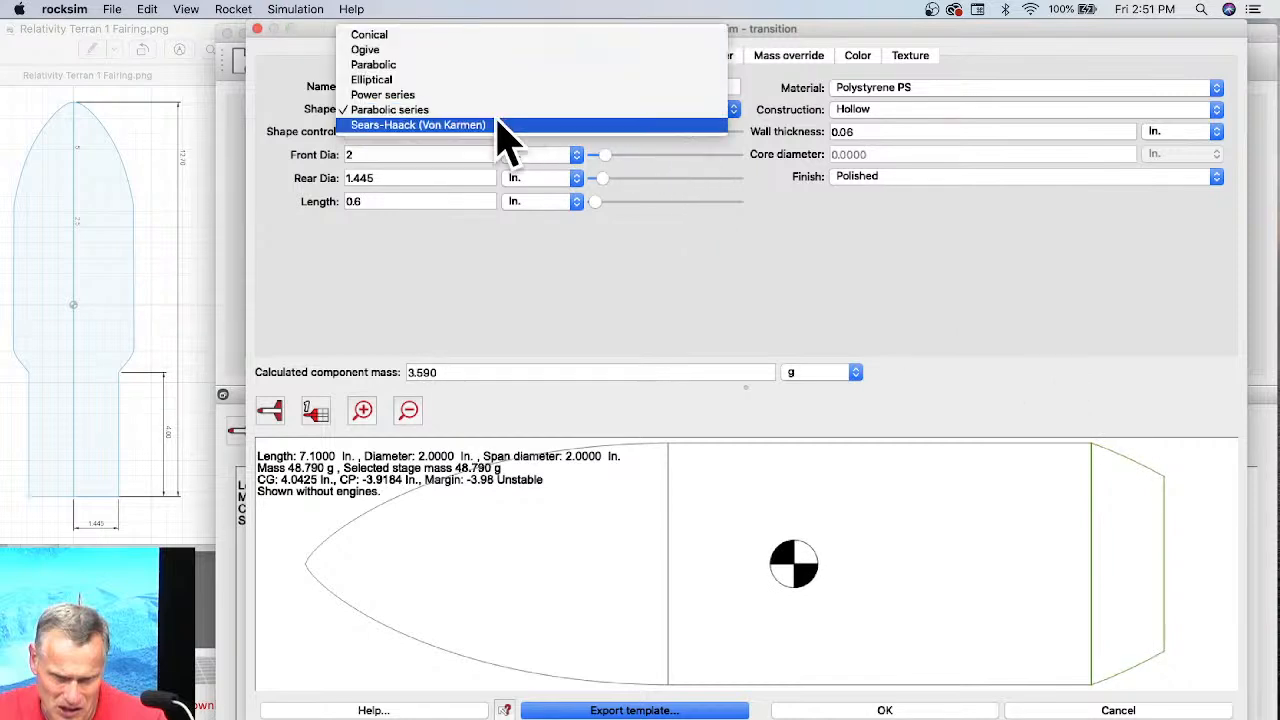
{"action": "left_click", "coordinate": [484, 126]}
{"action": "left_click_drag", "start_coordinate": [674, 132], "coordinate": [703, 149]}
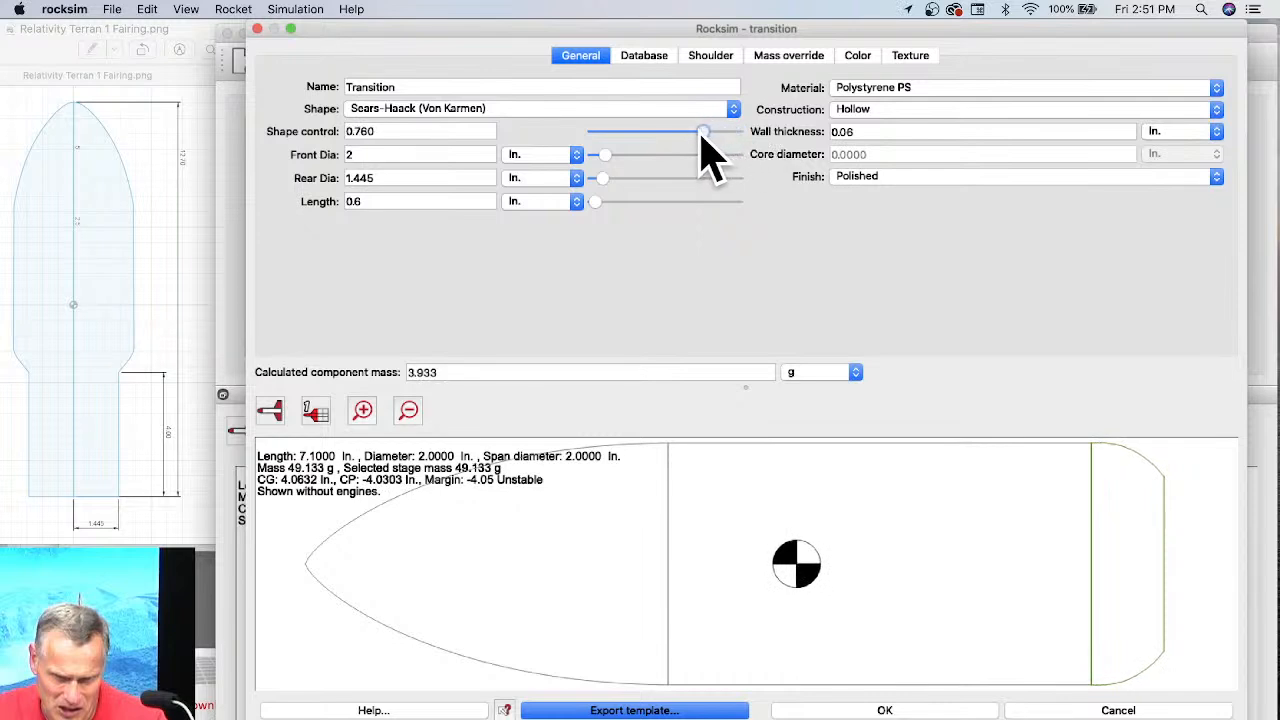
{"action": "left_click", "coordinate": [456, 110]}
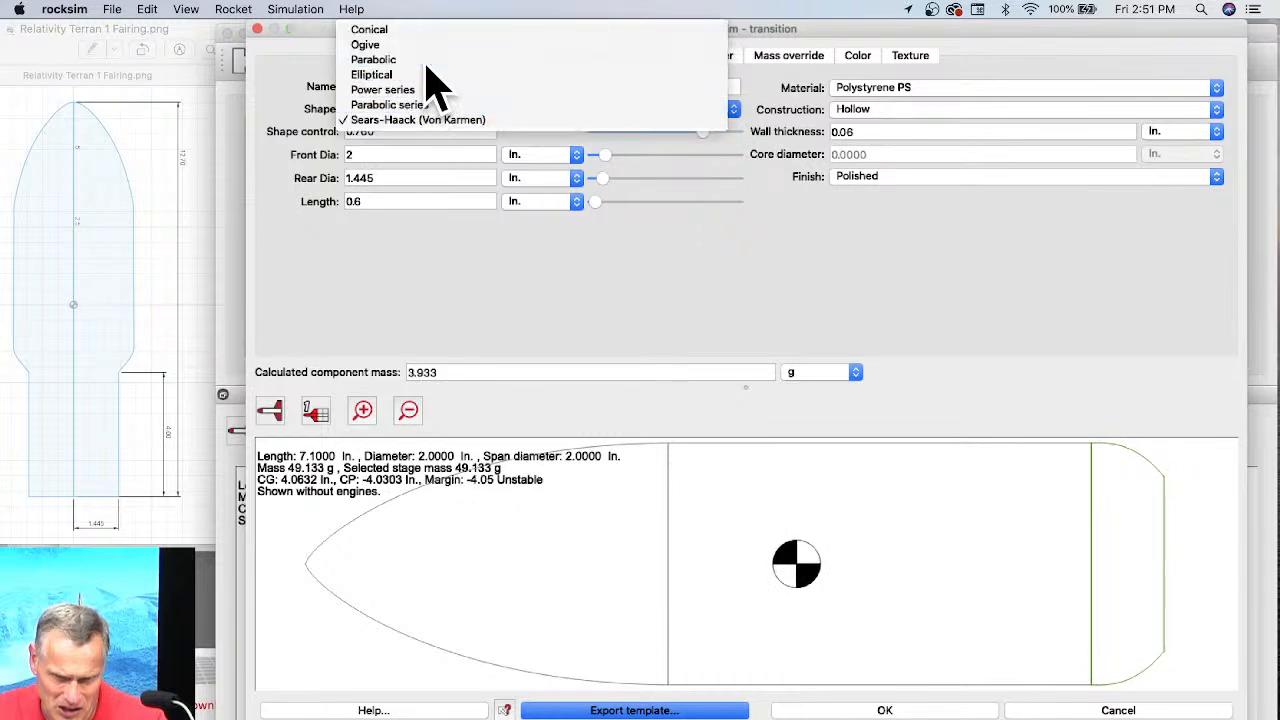
{"action": "left_click", "coordinate": [423, 62]}
Set the transition's shape to Elliptical, accept the transition and show the rocket preview in 3D.
{"action": "left_click", "coordinate": [408, 108]}
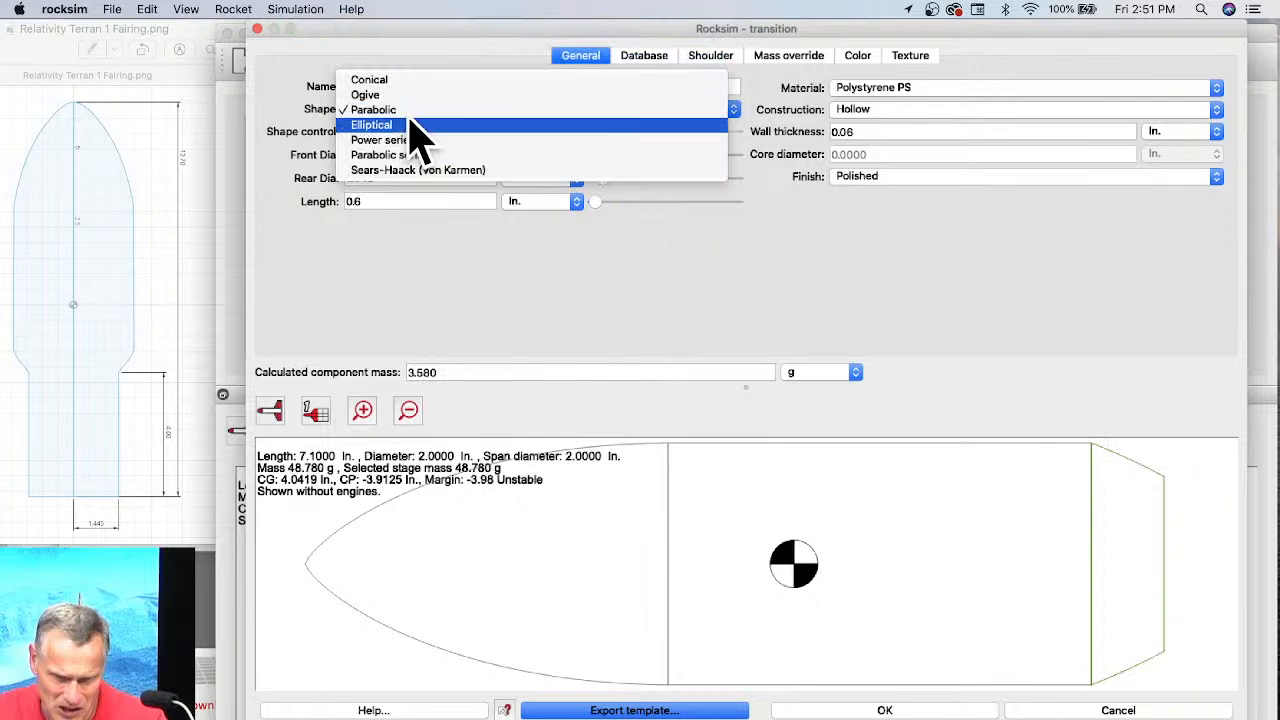
{"action": "left_click", "coordinate": [418, 126]}
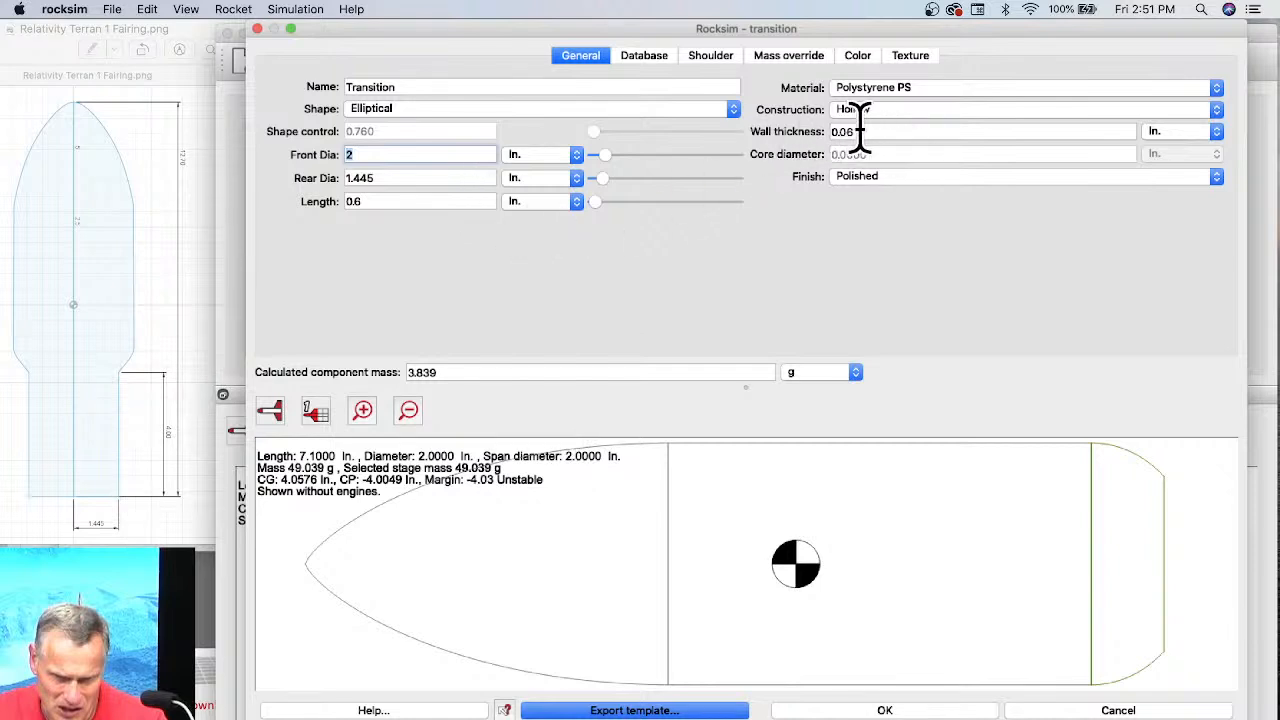
{"action": "left_click", "coordinate": [848, 712]}
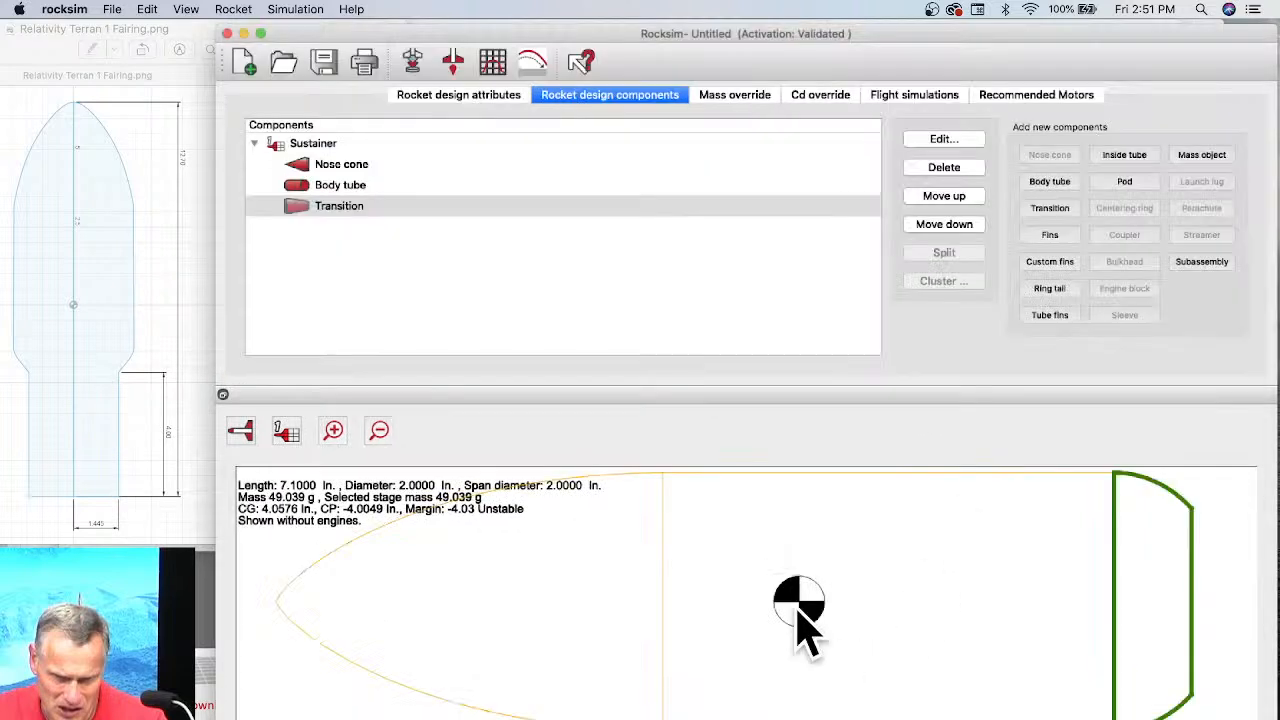
{"action": "left_click", "coordinate": [245, 435]}
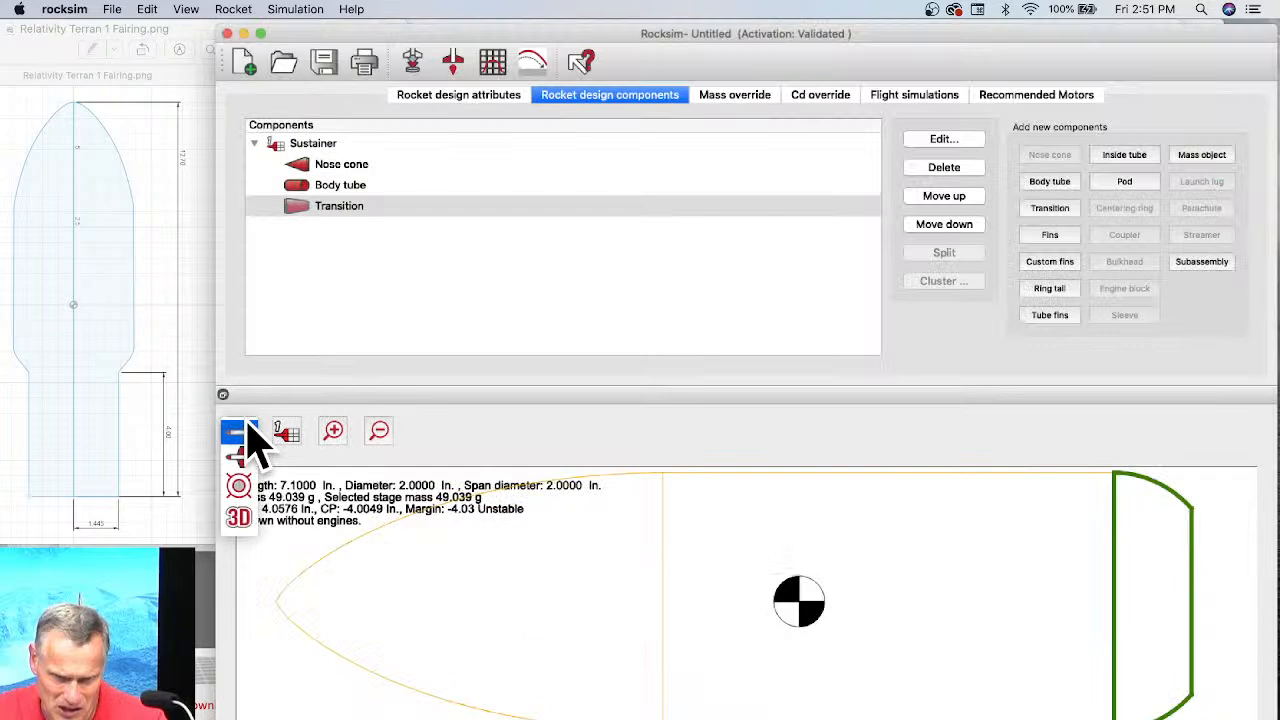
{"action": "left_click", "coordinate": [241, 522]}
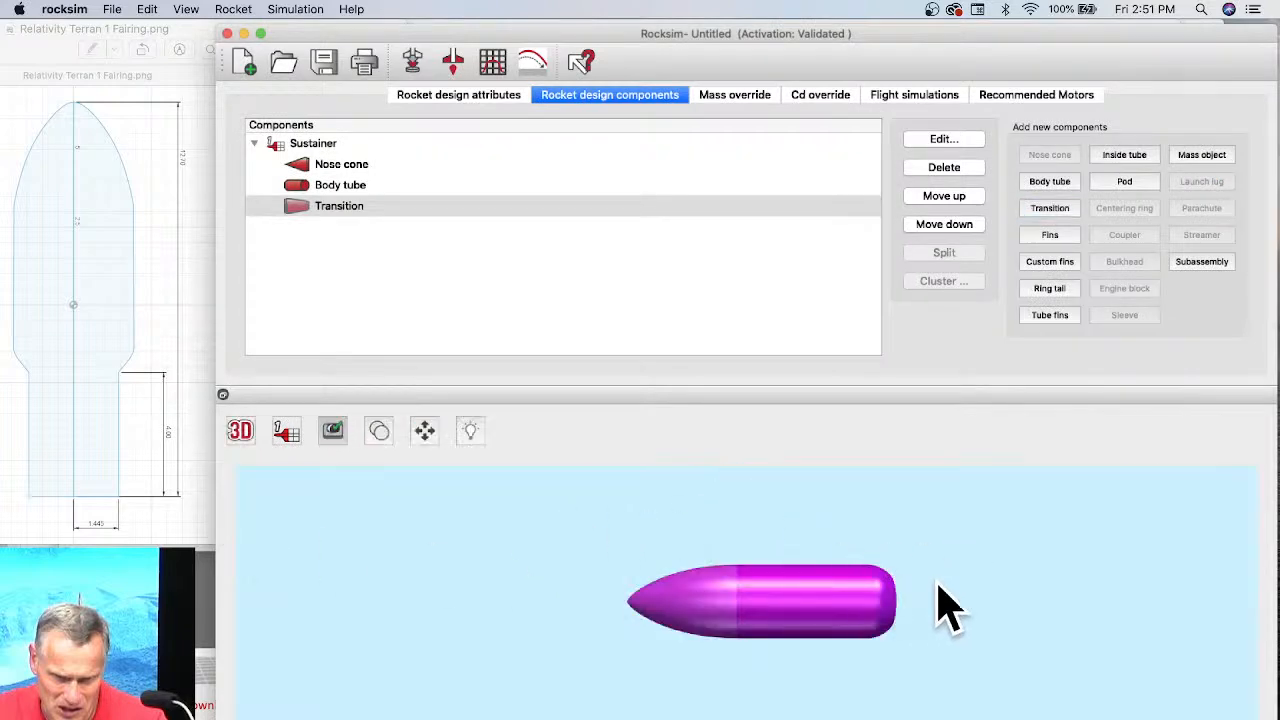
Add a custom body tube behind the transition, without a database part, and set its OD to 1.445 in.
{"action": "left_click", "coordinate": [305, 206]}
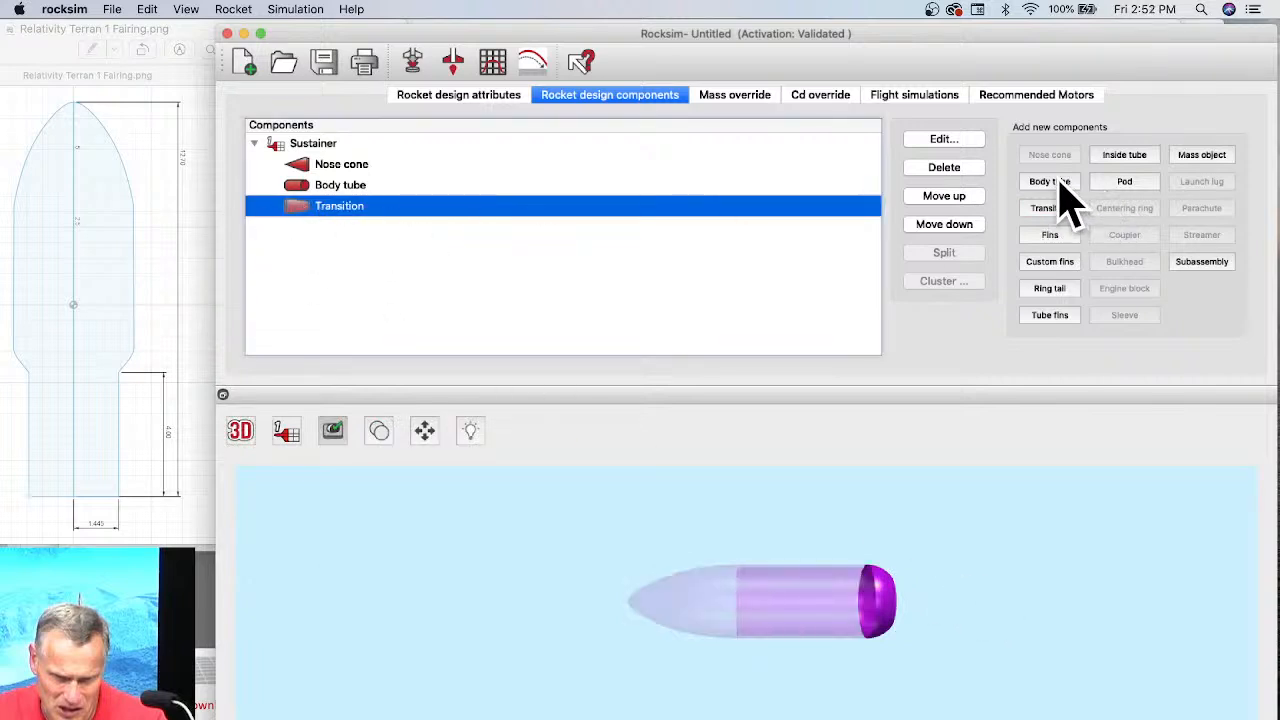
{"action": "left_click", "coordinate": [1050, 183]}
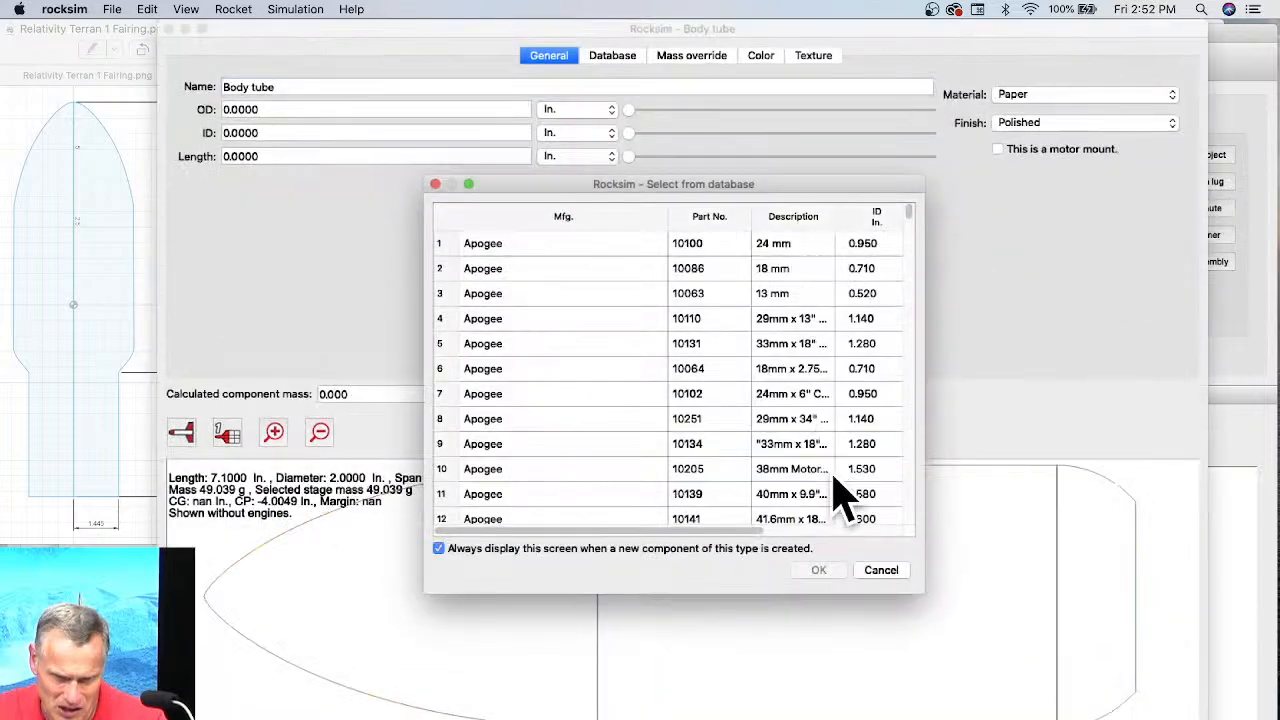
{"action": "left_click", "coordinate": [881, 570]}
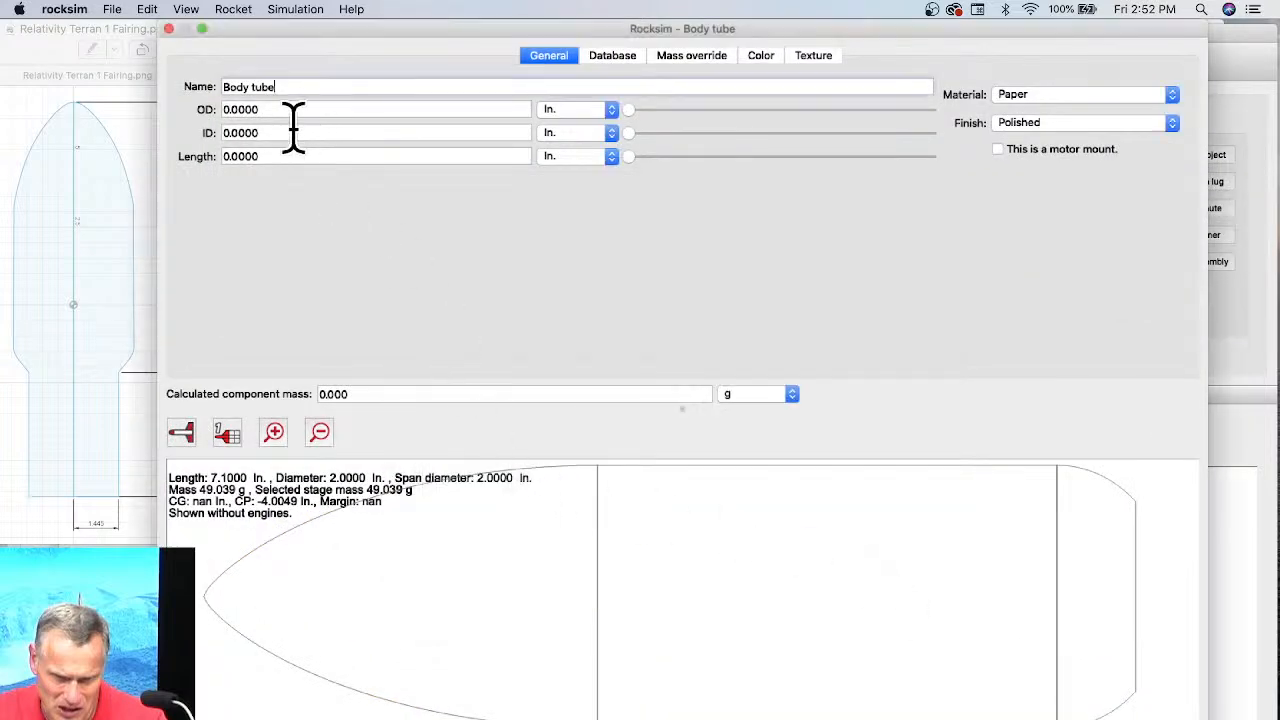
{"action": "left_click", "coordinate": [262, 109]}
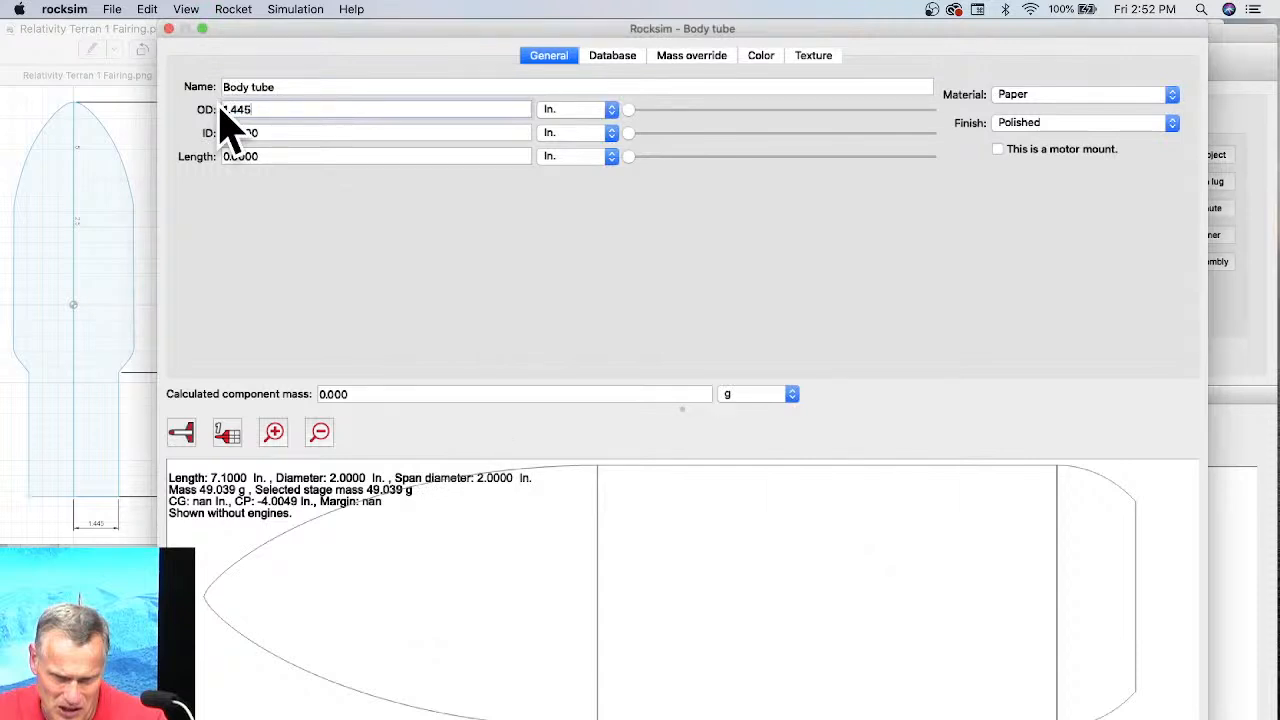
Switch to Calculator and subtract .12 from 1.445 to work out the new body tube's inner diameter.
{"action": "left_click", "coordinate": [286, 131]}
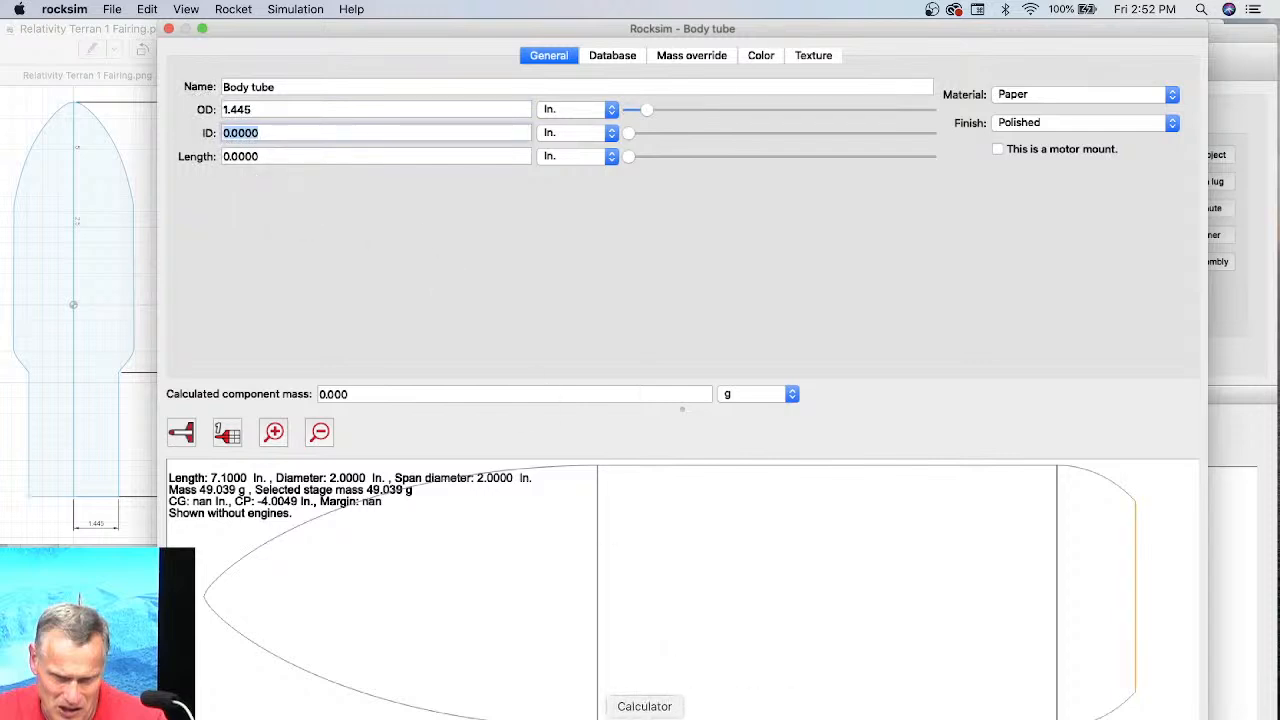
{"action": "left_click", "coordinate": [646, 715]}
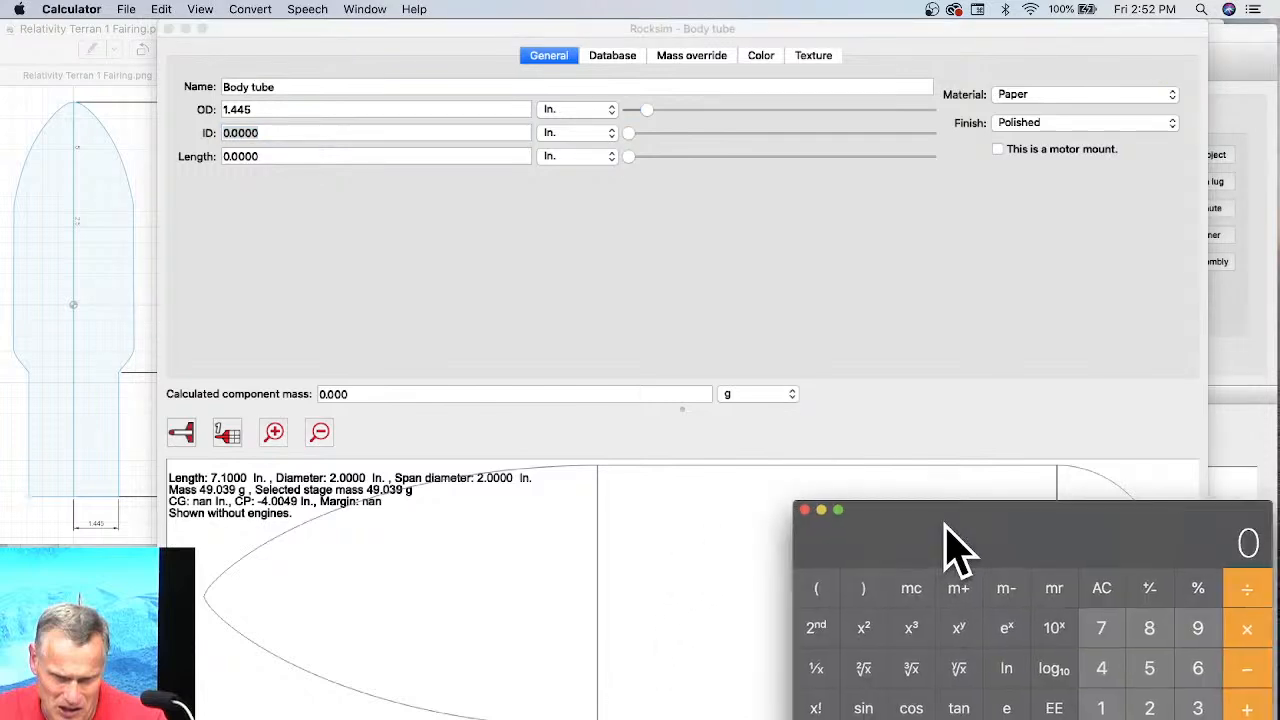
{"action": "left_click_drag", "start_coordinate": [957, 543], "coordinate": [757, 414]}
{"action": "left_click", "coordinate": [910, 578]}
{"action": "left_click", "coordinate": [1000, 614]}
{"action": "double_click", "coordinate": [906, 538]}
{"action": "left_click", "coordinate": [953, 538]}
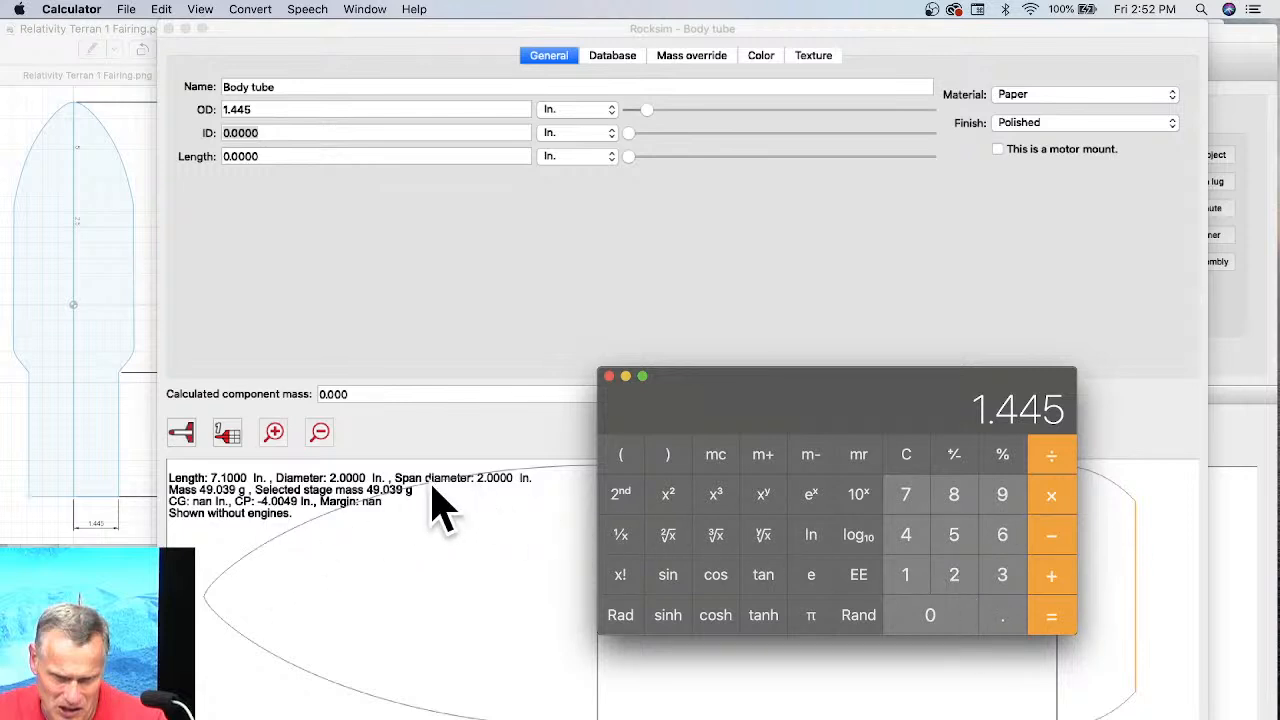
{"action": "left_click", "coordinate": [1058, 545]}
{"action": "left_click", "coordinate": [1010, 620]}
{"action": "left_click", "coordinate": [906, 578]}
{"action": "left_click", "coordinate": [952, 578]}
{"action": "left_click", "coordinate": [1052, 615]}
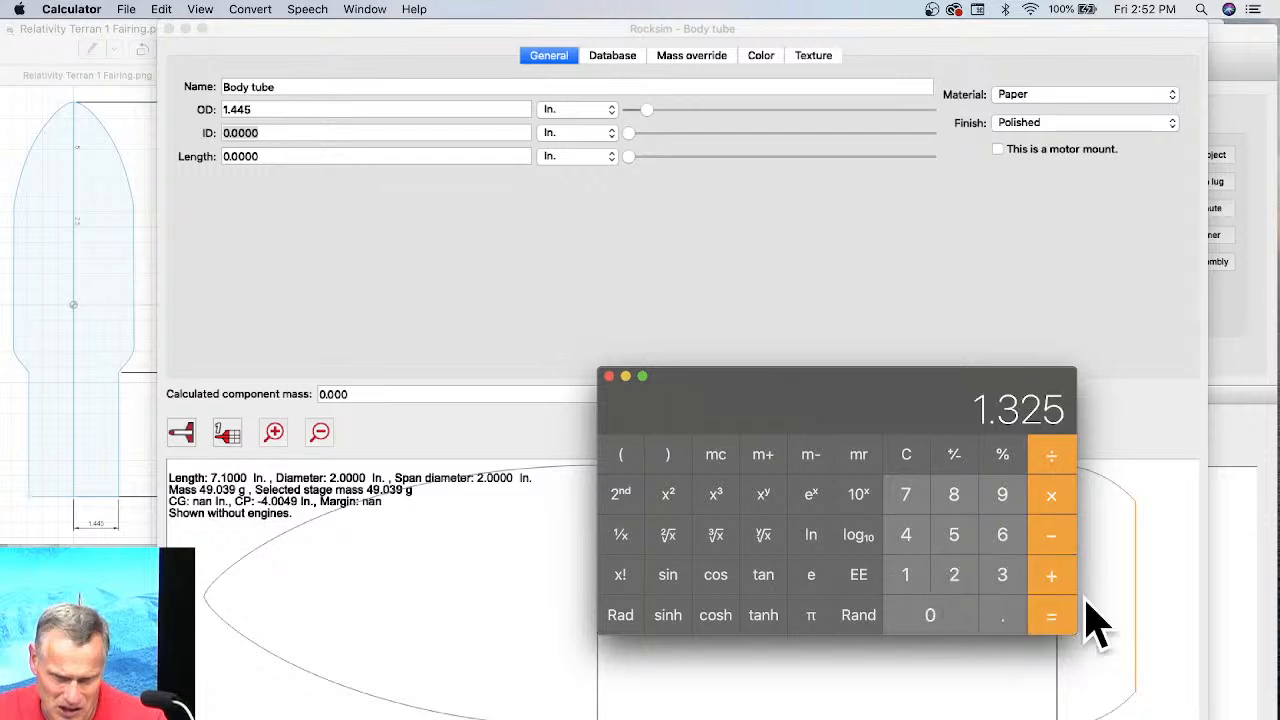
Back in RockSim, set the rear body tube's ID to 1.325 in. and, after consulting the fairing drawing, its length to 2 in.
{"action": "left_click", "coordinate": [700, 240]}
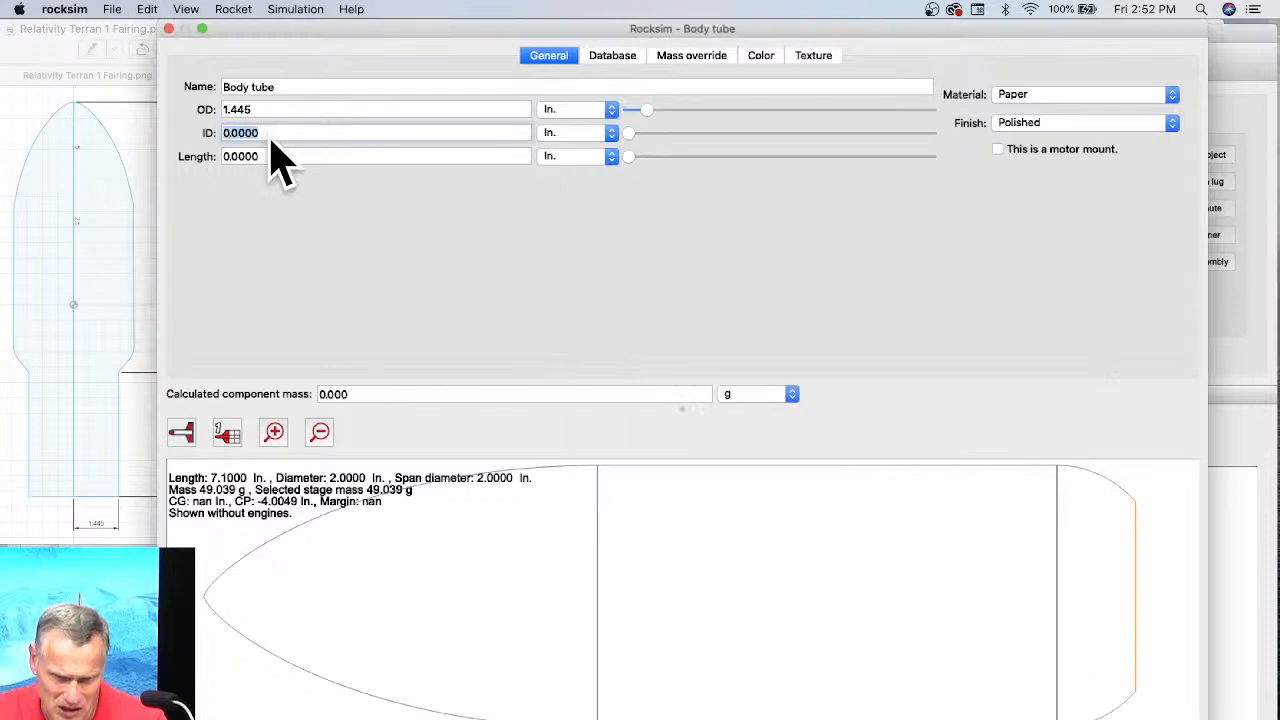
{"action": "type", "text": "25"}
{"action": "key", "text": "Return"}
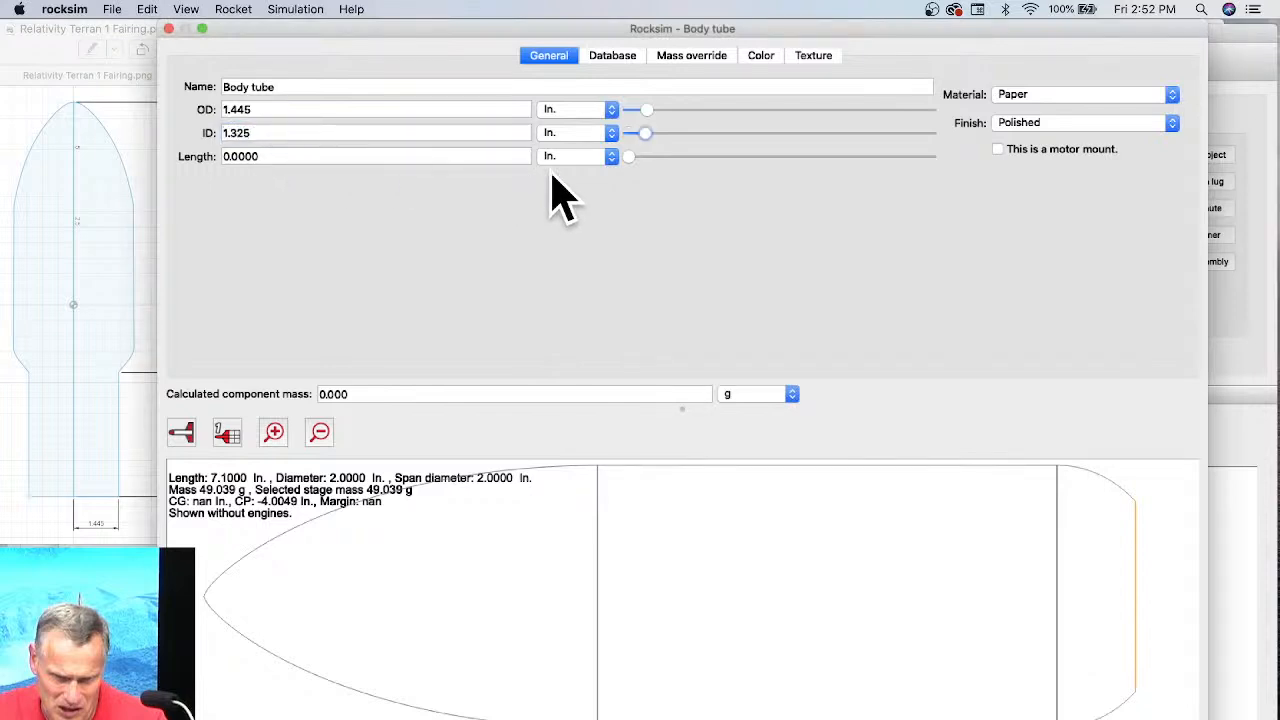
{"action": "left_click", "coordinate": [134, 406]}
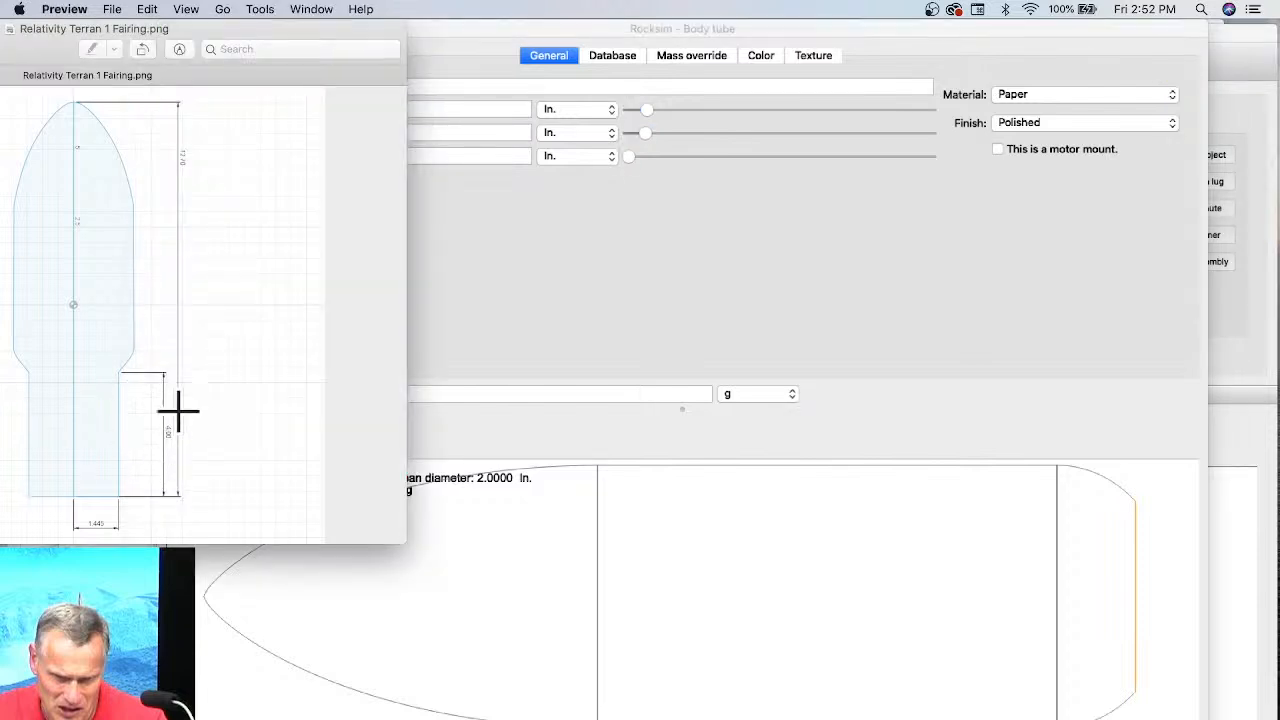
{"action": "left_click", "coordinate": [537, 206]}
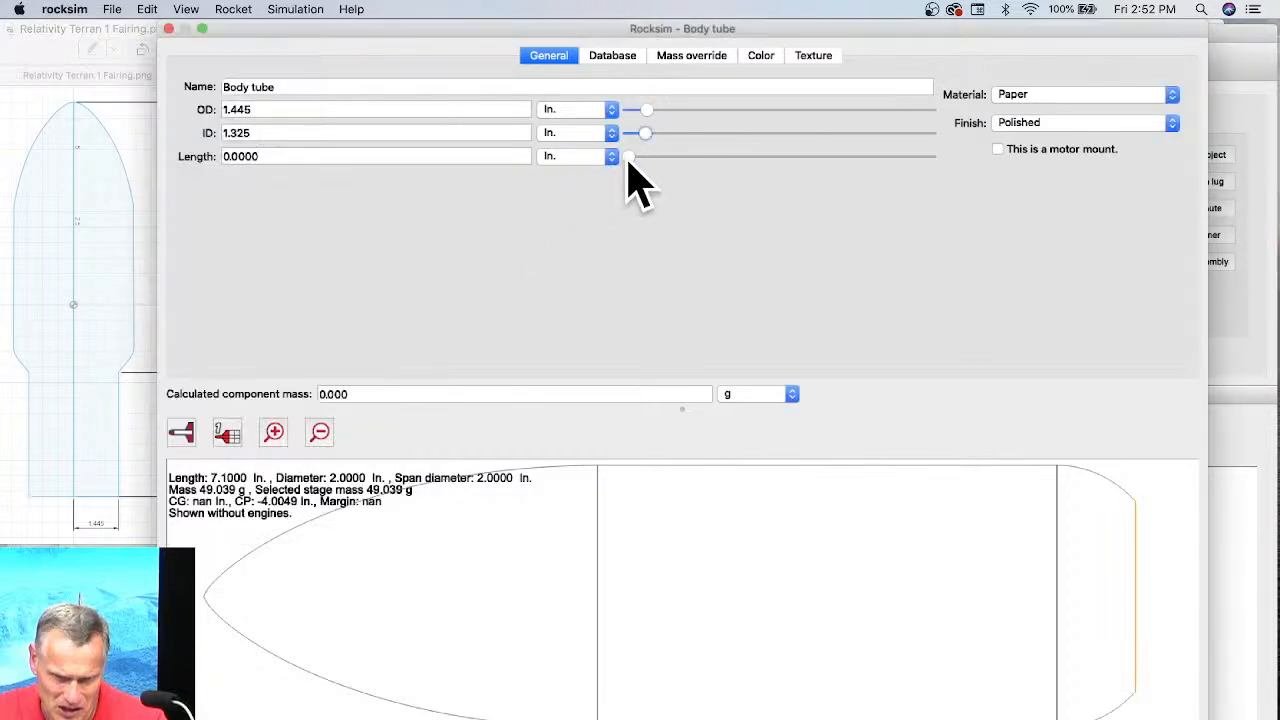
{"action": "left_click", "coordinate": [217, 156]}
{"action": "type", "text": "2"}
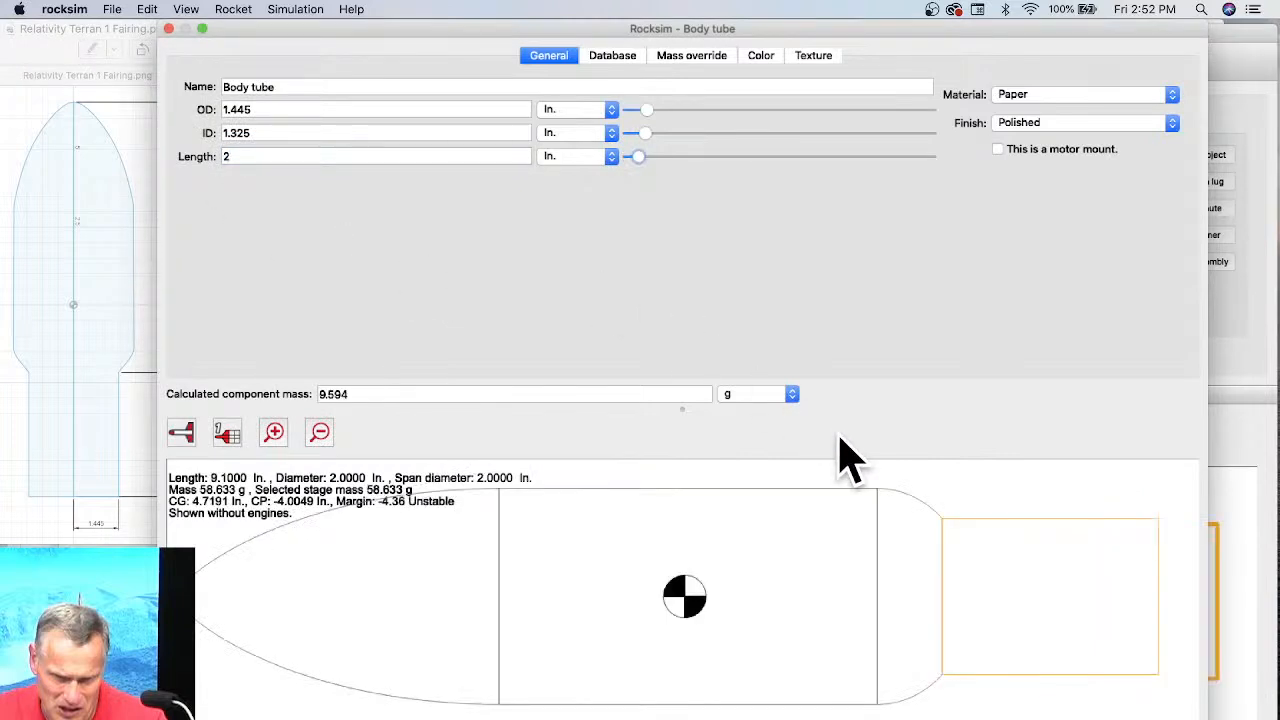
Check the rear body tube's color settings, accept the tube and rotate the assembled fairing in the 3D preview.
{"action": "left_click", "coordinate": [761, 56]}
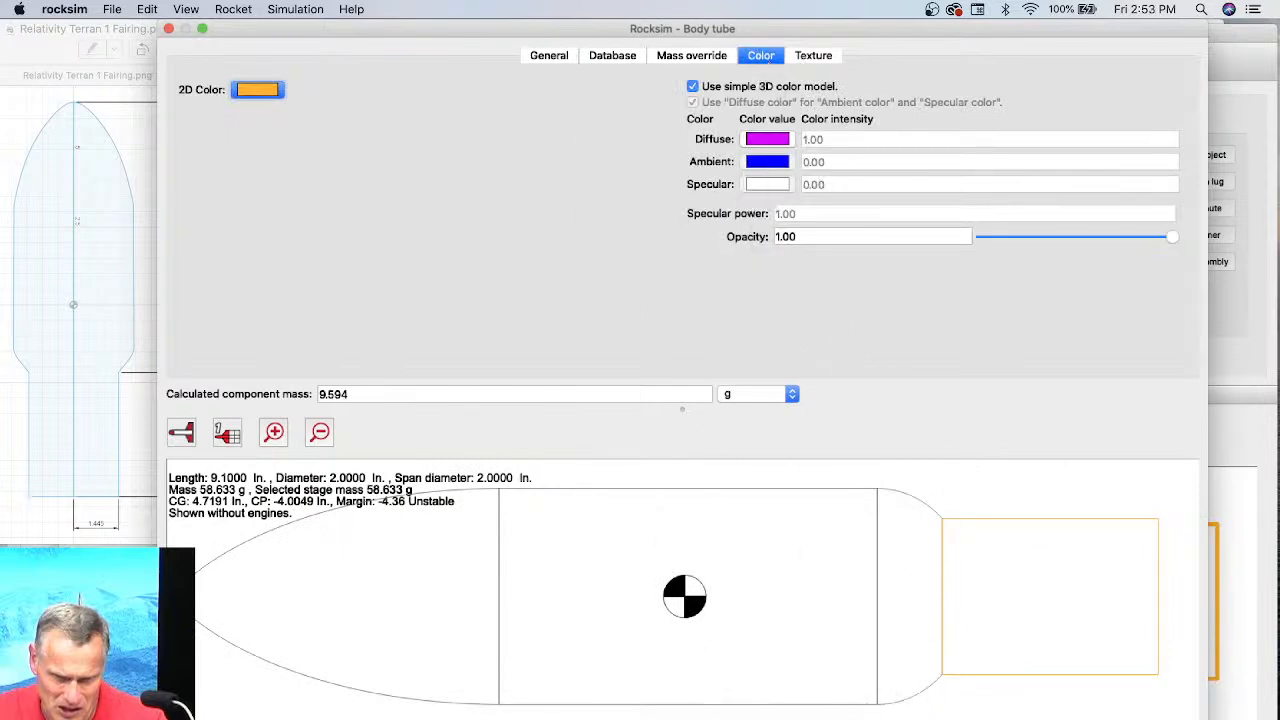
{"action": "left_click", "coordinate": [830, 717]}
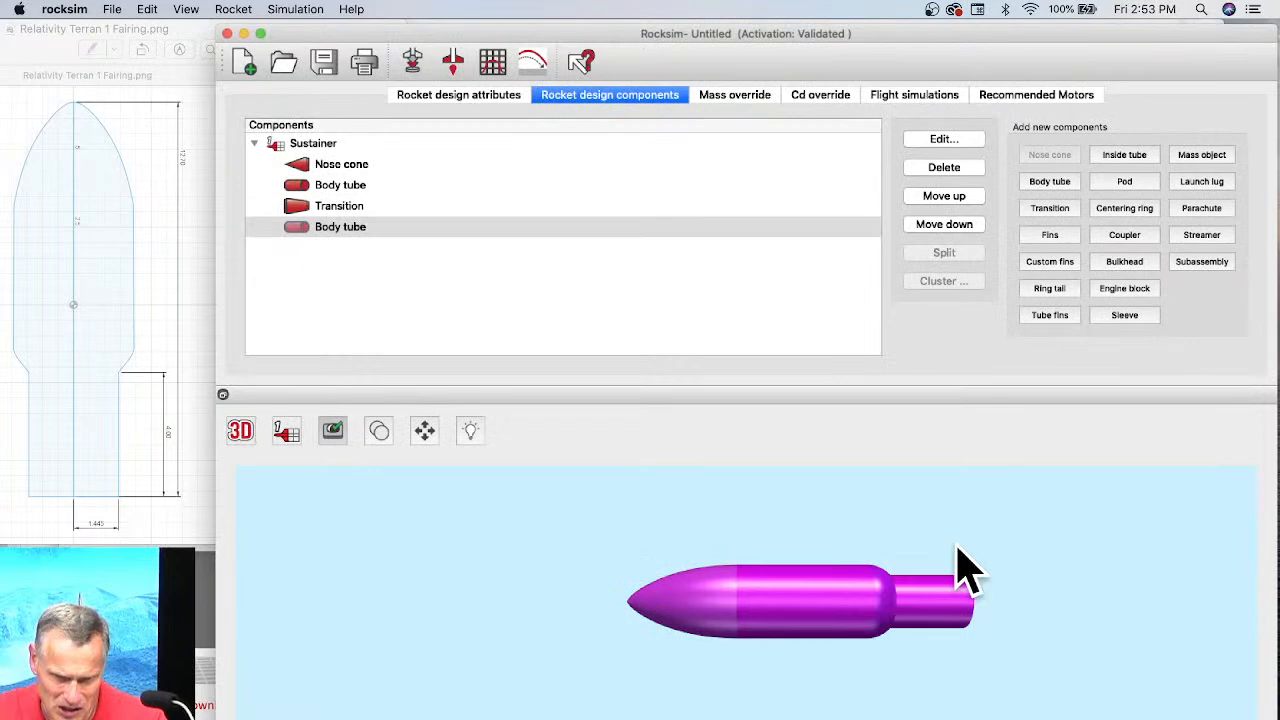
{"action": "left_click_drag", "start_coordinate": [628, 585], "coordinate": [791, 516]}
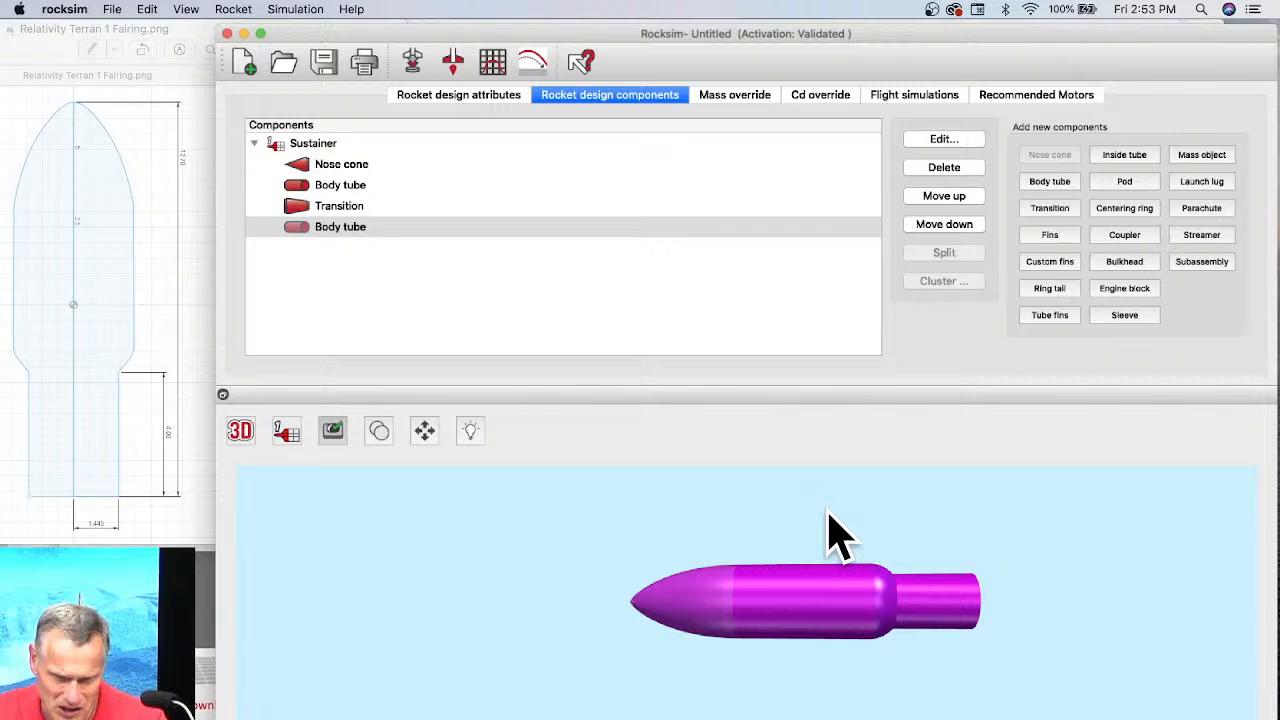
Save the design to the Desktop as "my nose cone starter".
{"action": "left_click", "coordinate": [328, 145]}
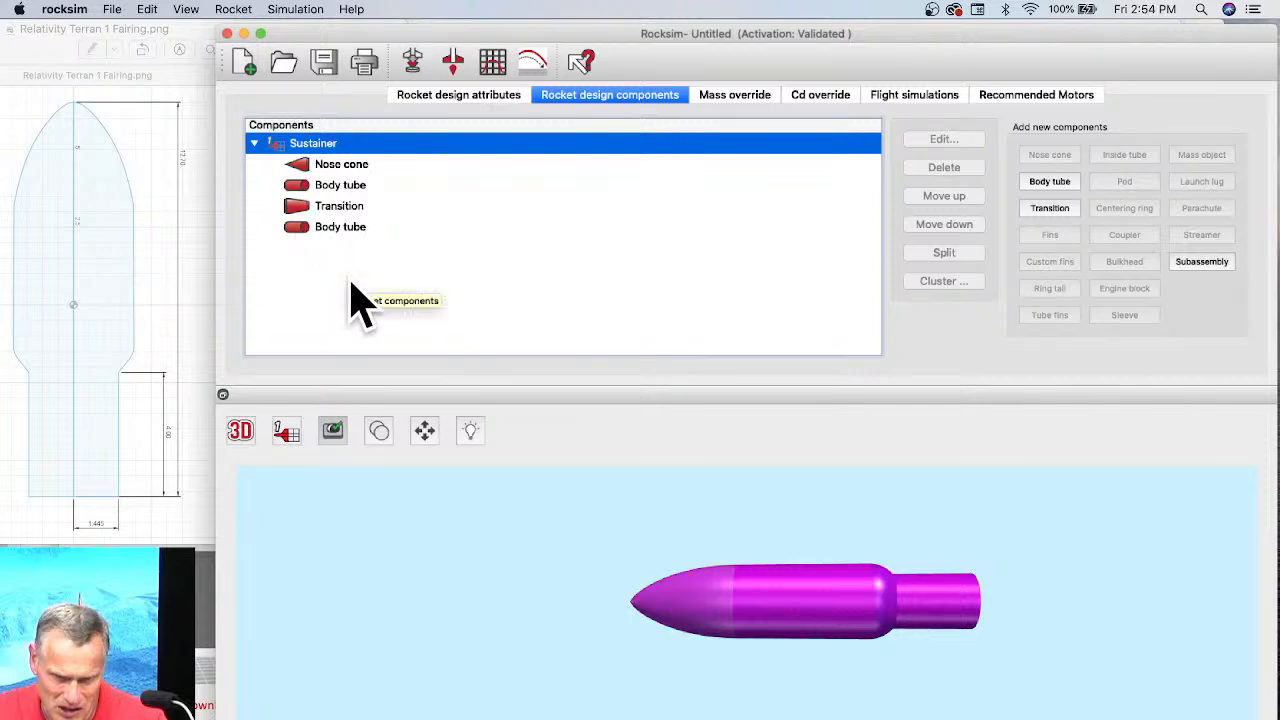
{"action": "left_click_drag", "start_coordinate": [457, 36], "coordinate": [456, 31]}
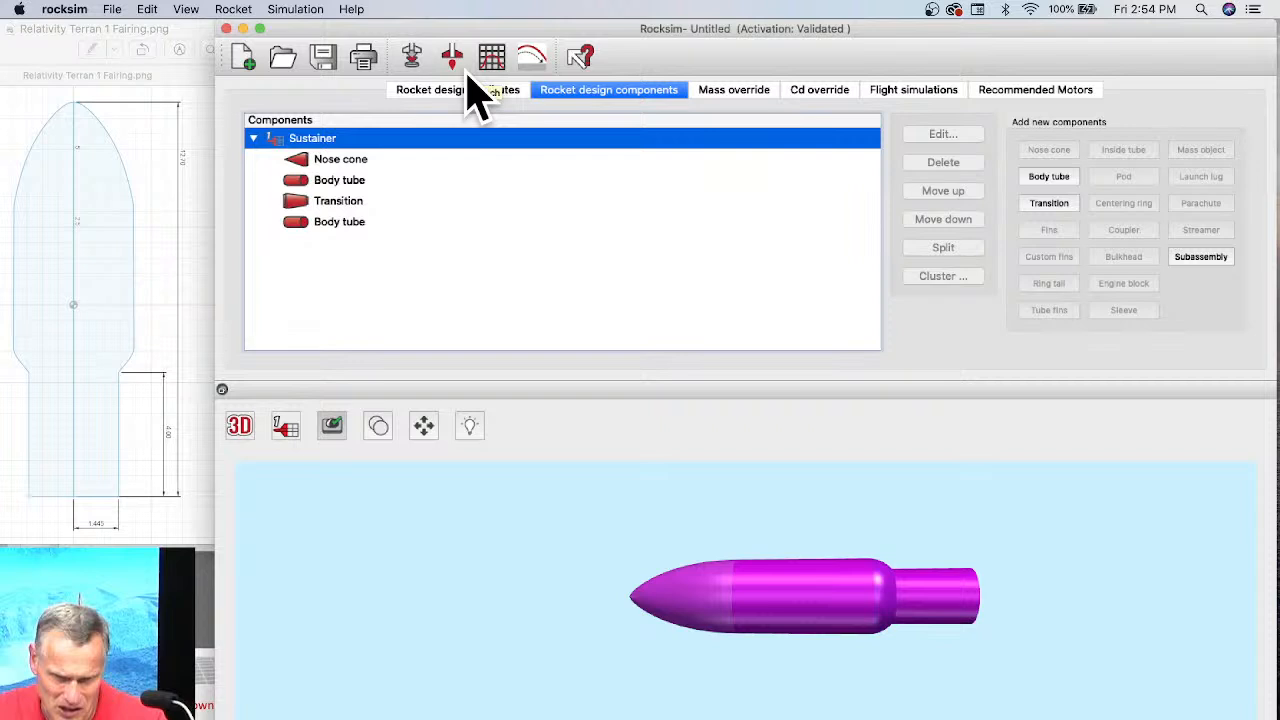
{"action": "left_click", "coordinate": [322, 60]}
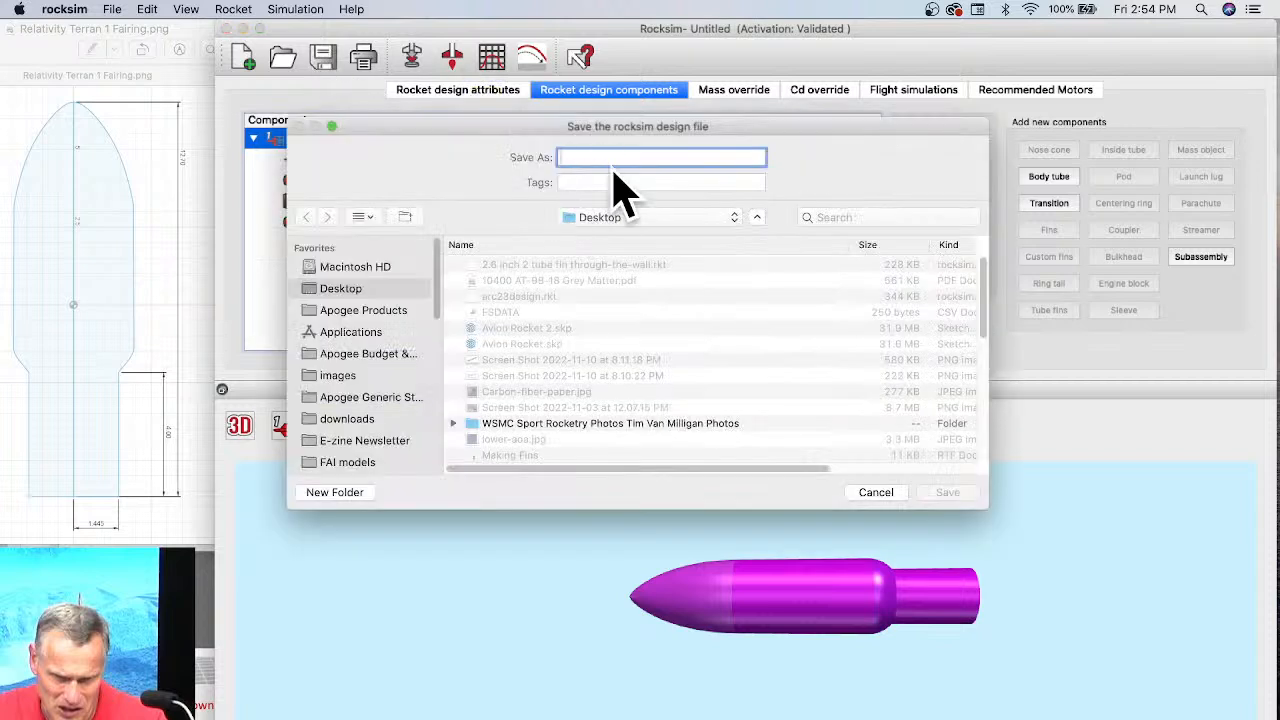
{"action": "type", "text": "my nose cone starter"}
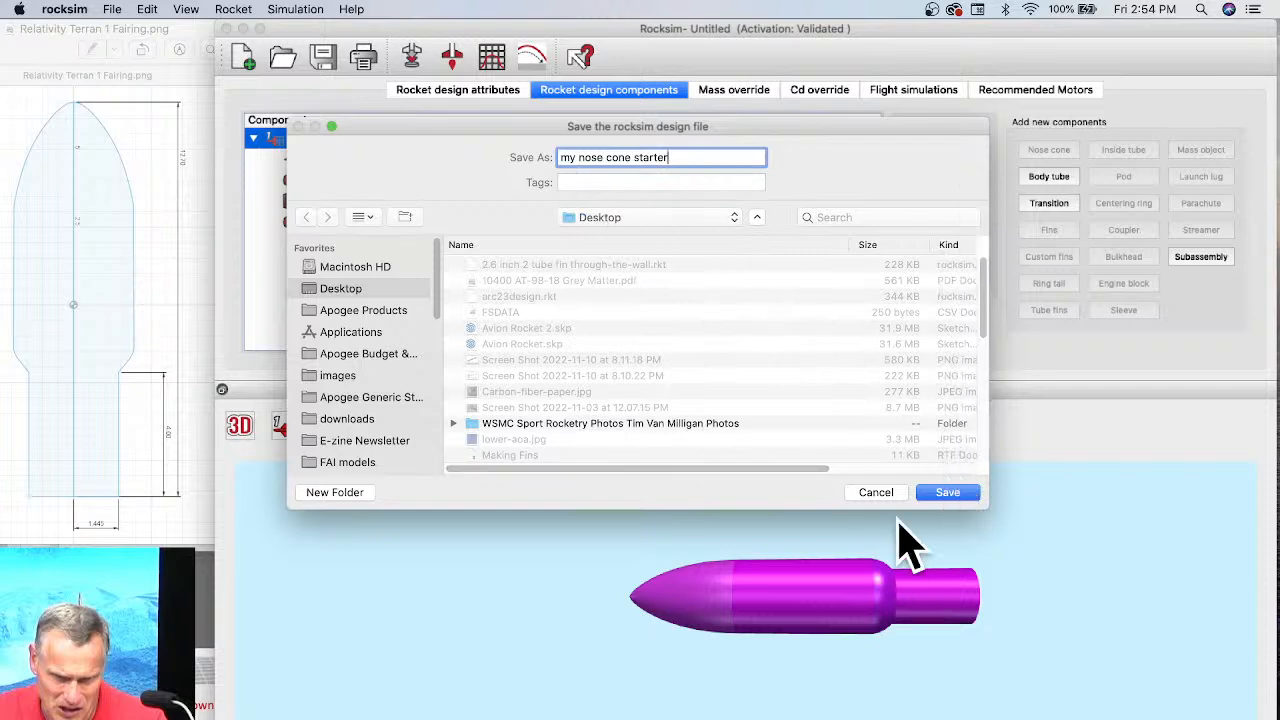
{"action": "left_click", "coordinate": [948, 492]}
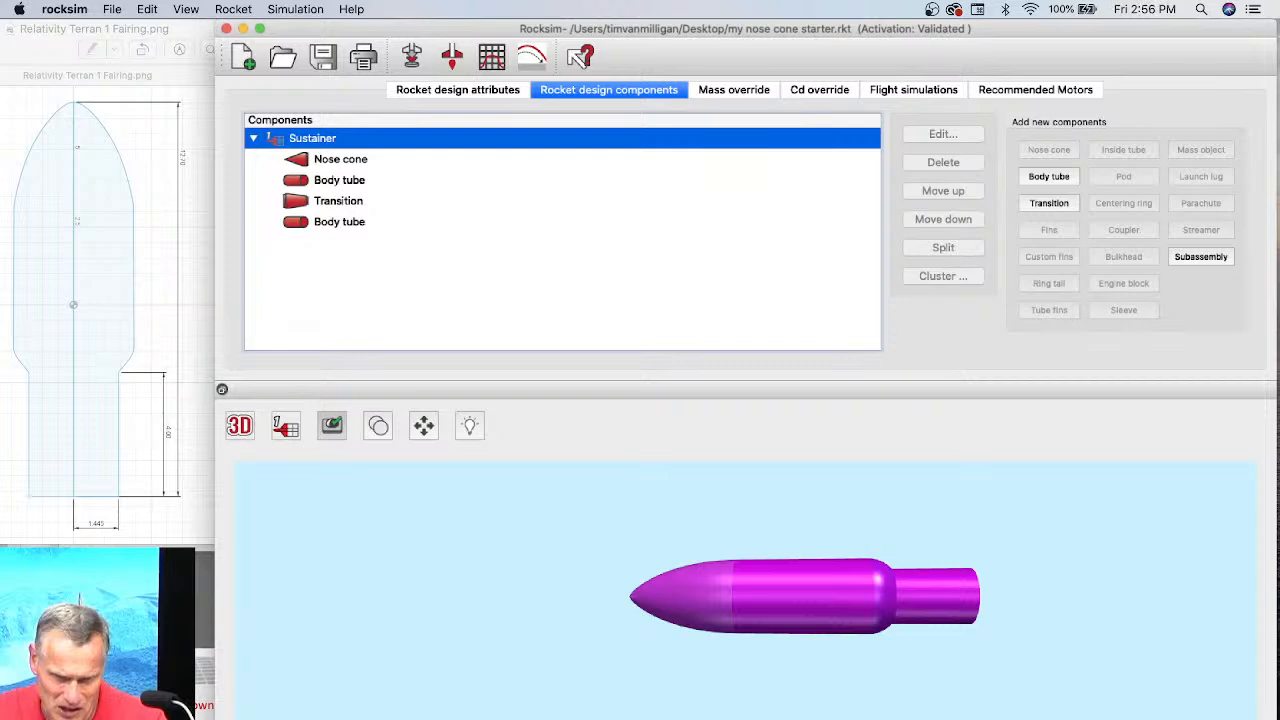
Switch to Mail and open the newest customer question in the RockSim Live mailbox.
{"action": "key", "text": "super+Tab"}
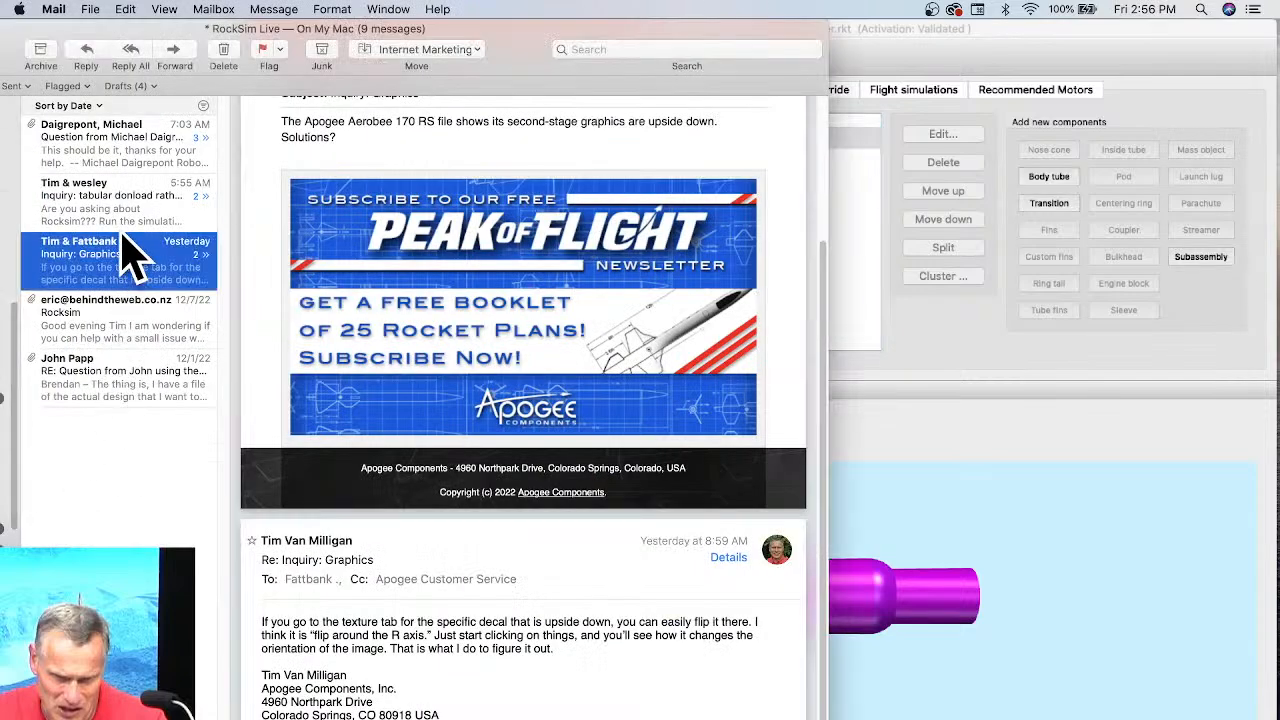
{"action": "left_click", "coordinate": [123, 165]}
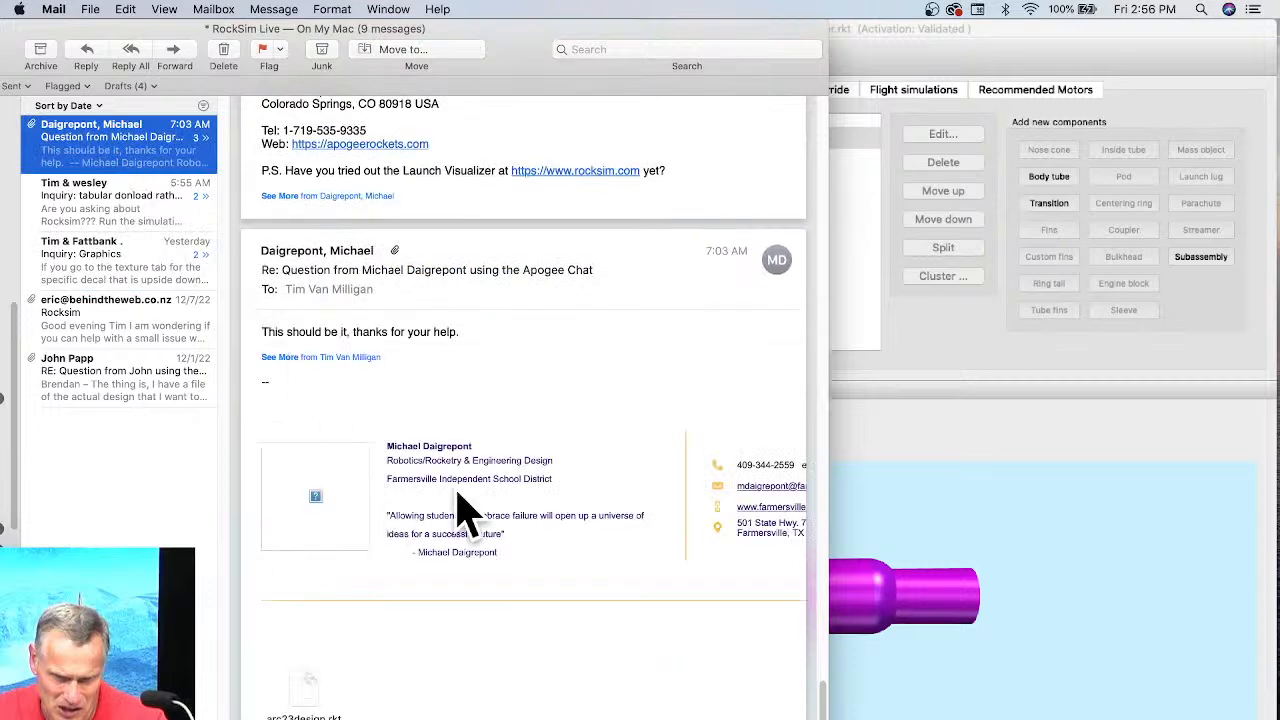
Read through the customer's e-mail thread about setting the descent mass for a rocket with two parachutes, including the attached video and design file.
{"action": "scroll", "coordinate": [486, 514], "scroll_direction": "up", "scroll_amount": 5}
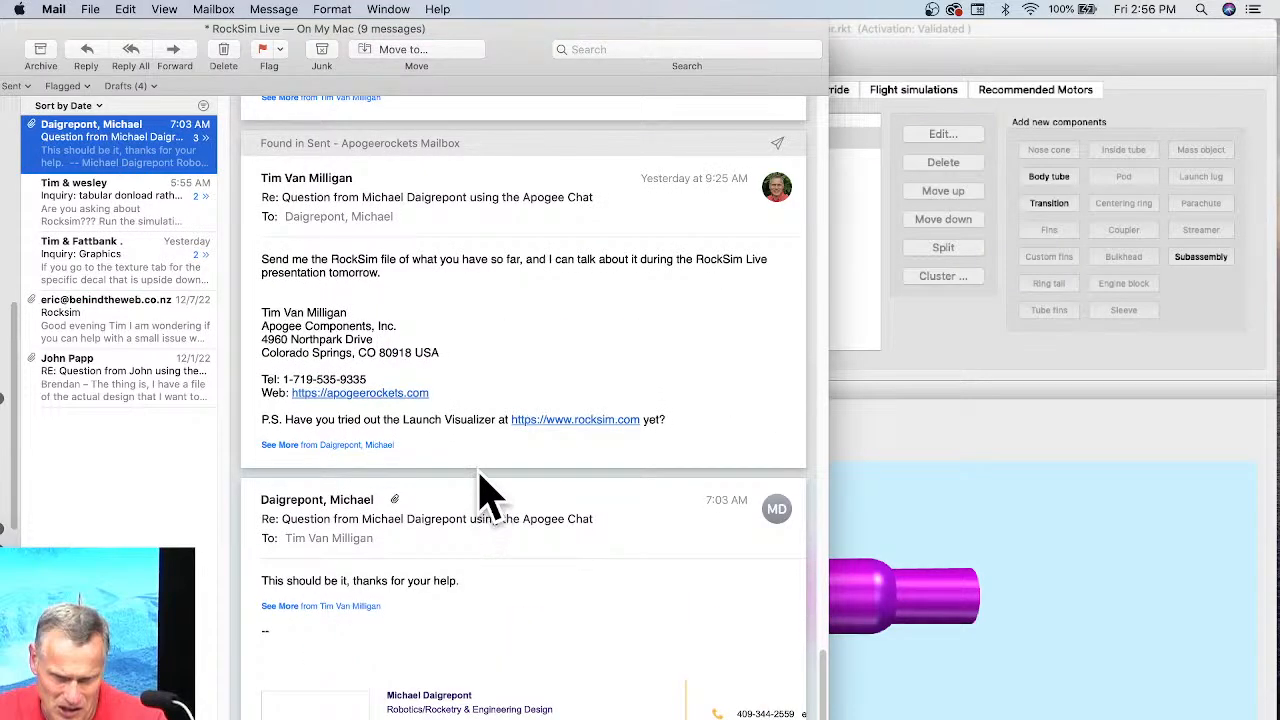
{"action": "scroll", "coordinate": [486, 494], "scroll_direction": "up", "scroll_amount": 1}
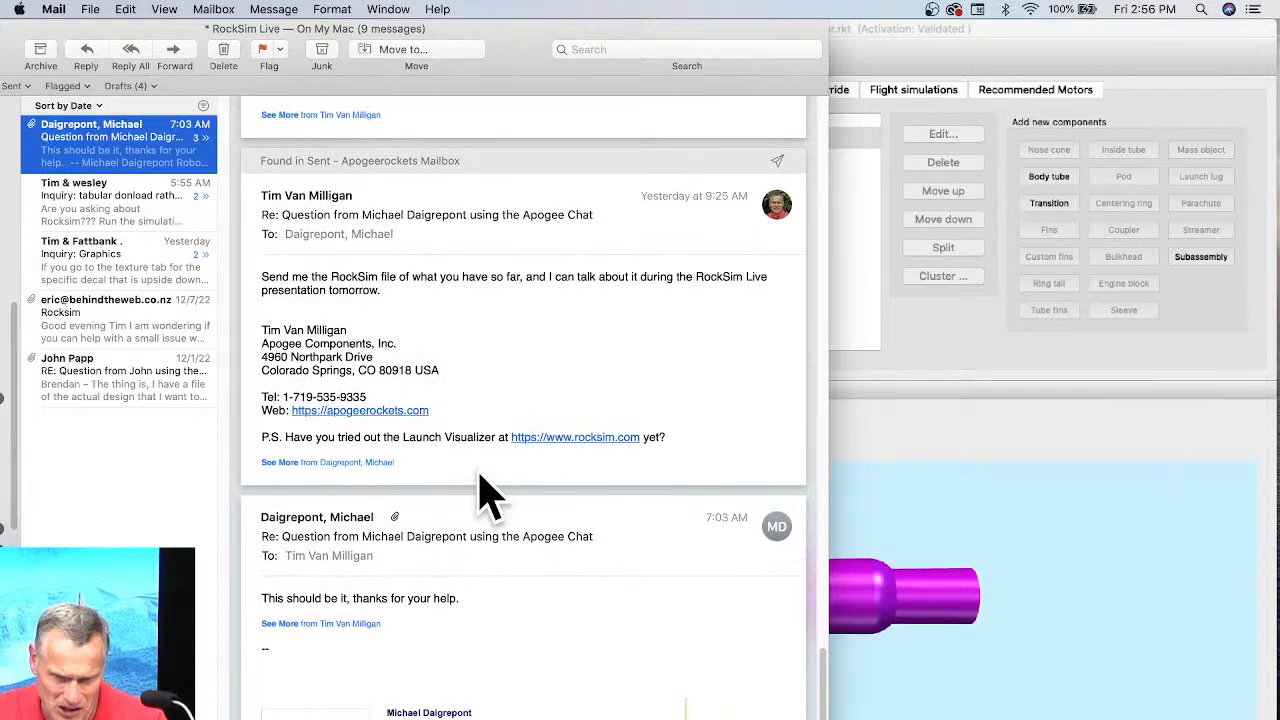
{"action": "scroll", "coordinate": [487, 495], "scroll_direction": "up", "scroll_amount": 5}
{"action": "scroll", "coordinate": [487, 495], "scroll_direction": "down", "scroll_amount": 15}
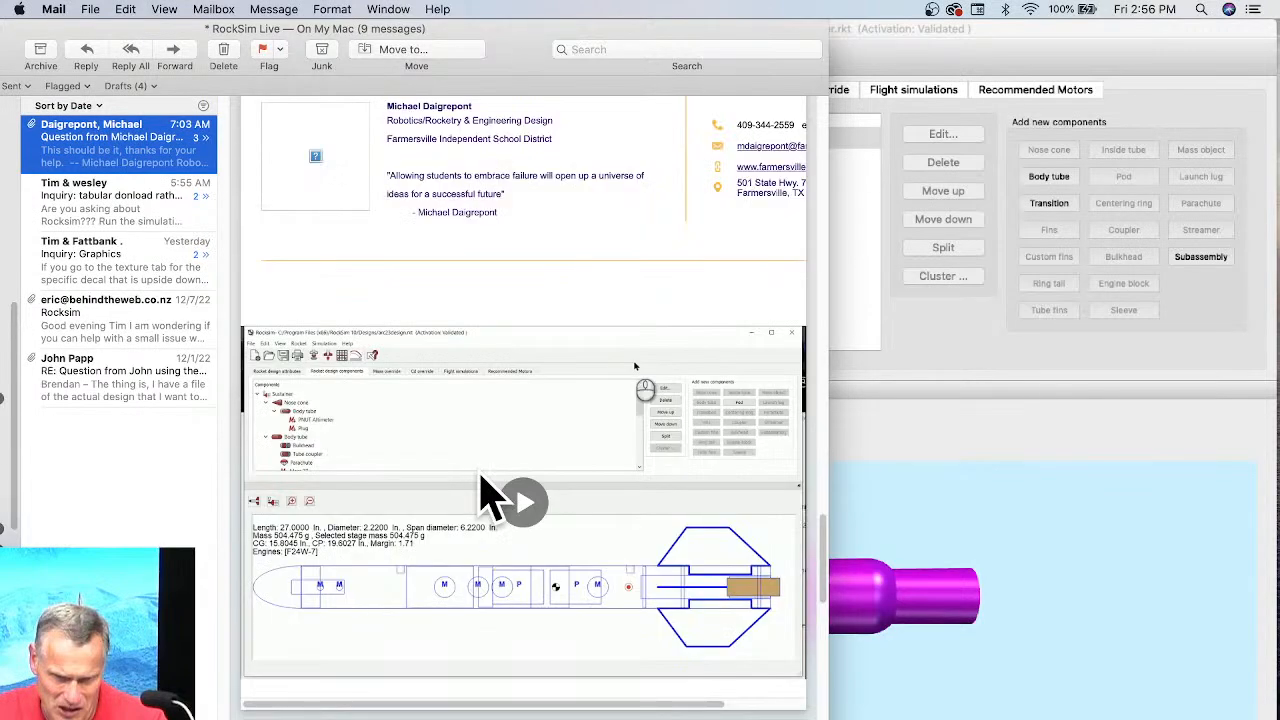
{"action": "scroll", "coordinate": [420, 462], "scroll_direction": "up", "scroll_amount": 7}
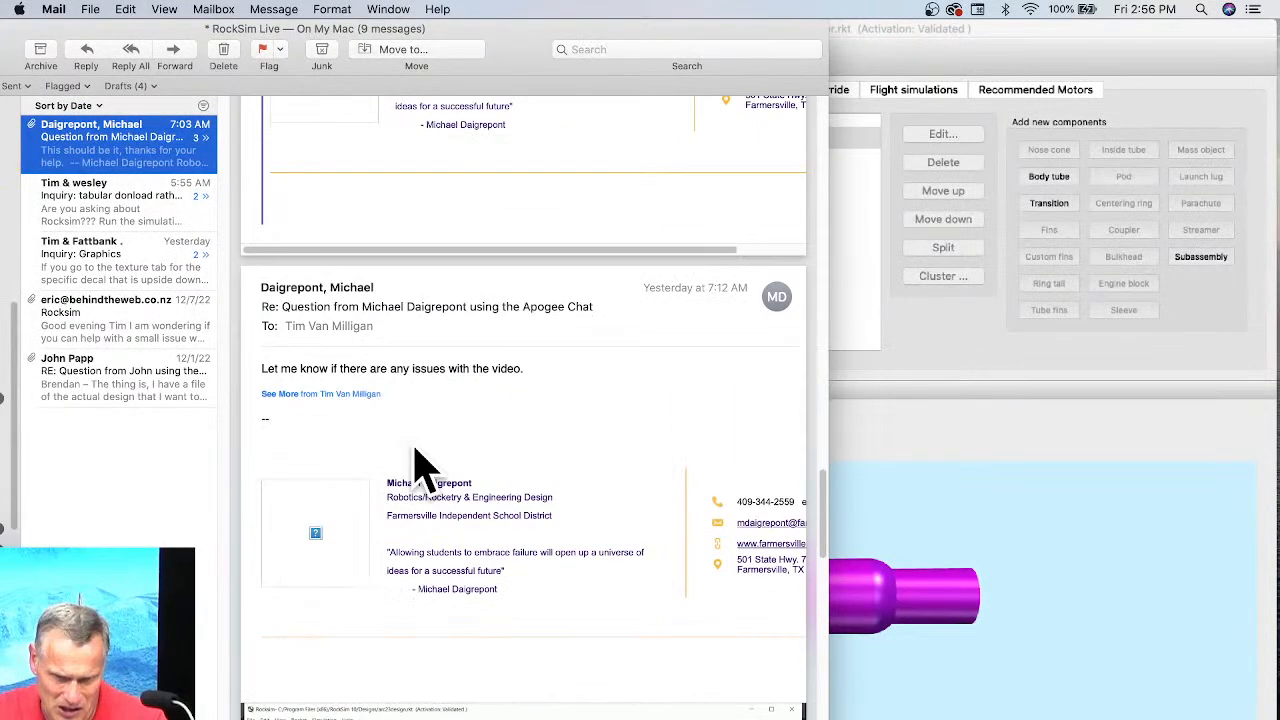
{"action": "scroll", "coordinate": [420, 462], "scroll_direction": "down", "scroll_amount": 4}
{"action": "scroll", "coordinate": [425, 465], "scroll_direction": "up", "scroll_amount": 9}
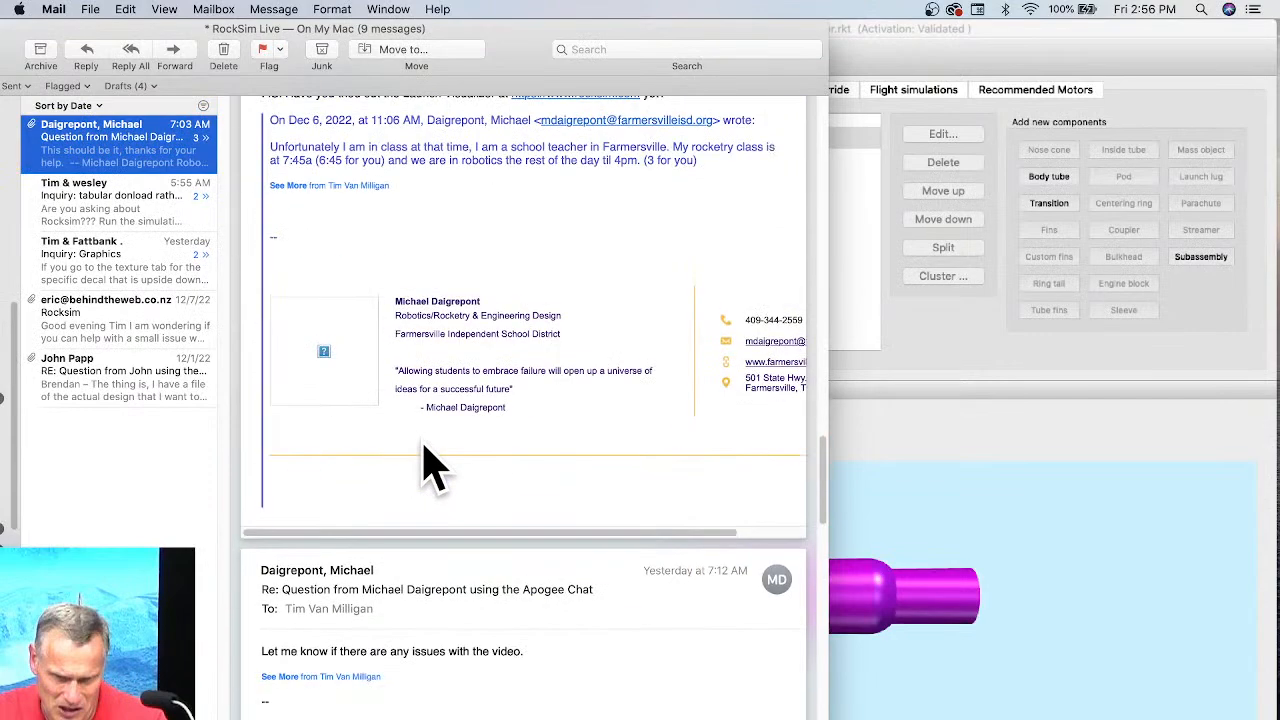
{"action": "scroll", "coordinate": [423, 440], "scroll_direction": "up", "scroll_amount": 10}
{"action": "scroll", "coordinate": [575, 500], "scroll_direction": "down", "scroll_amount": 1}
{"action": "scroll", "coordinate": [580, 509], "scroll_direction": "up", "scroll_amount": 5}
{"action": "scroll", "coordinate": [573, 507], "scroll_direction": "up", "scroll_amount": 14}
{"action": "scroll", "coordinate": [569, 482], "scroll_direction": "down", "scroll_amount": 10}
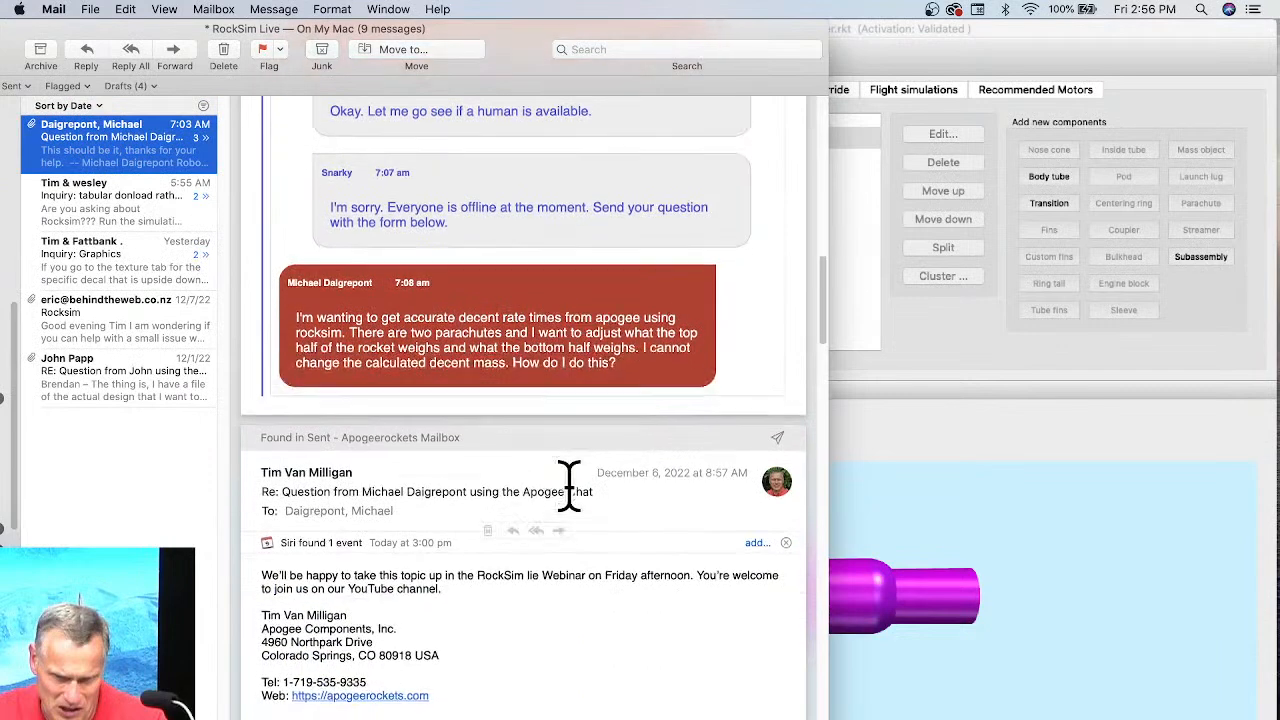
{"action": "scroll", "coordinate": [460, 410], "scroll_direction": "down", "scroll_amount": 2}
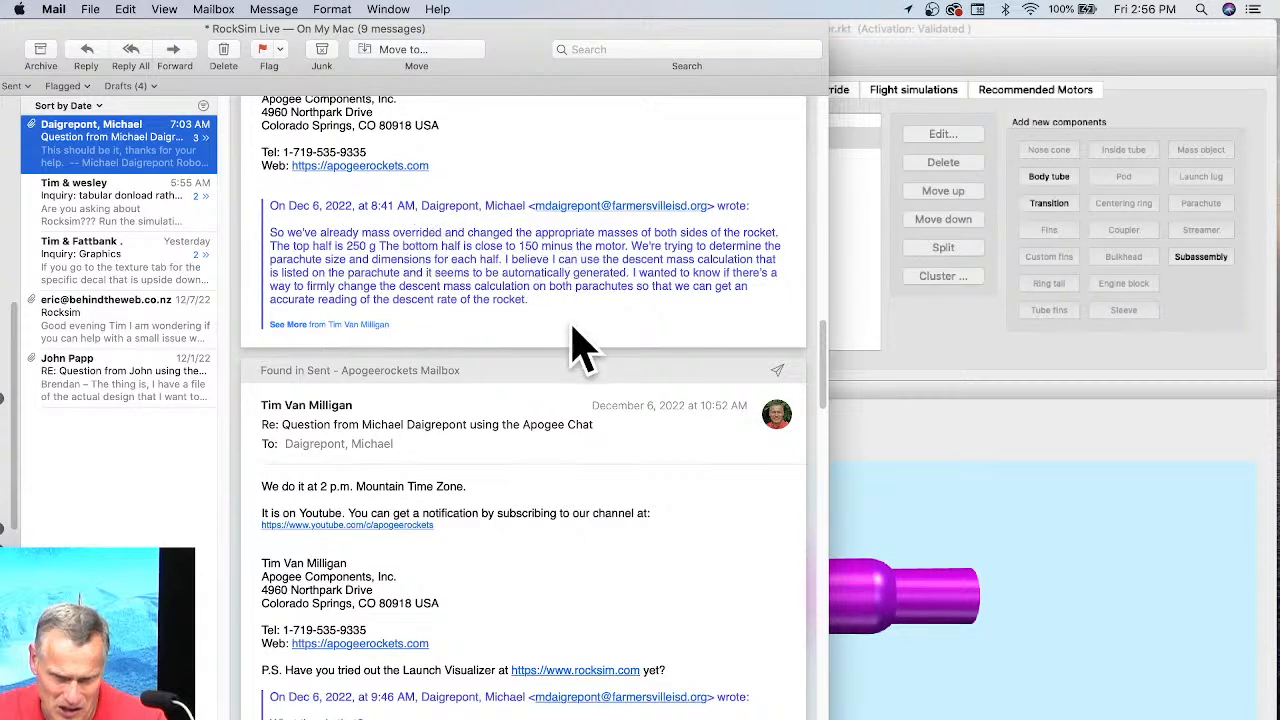
{"action": "scroll", "coordinate": [595, 340], "scroll_direction": "up", "scroll_amount": 1}
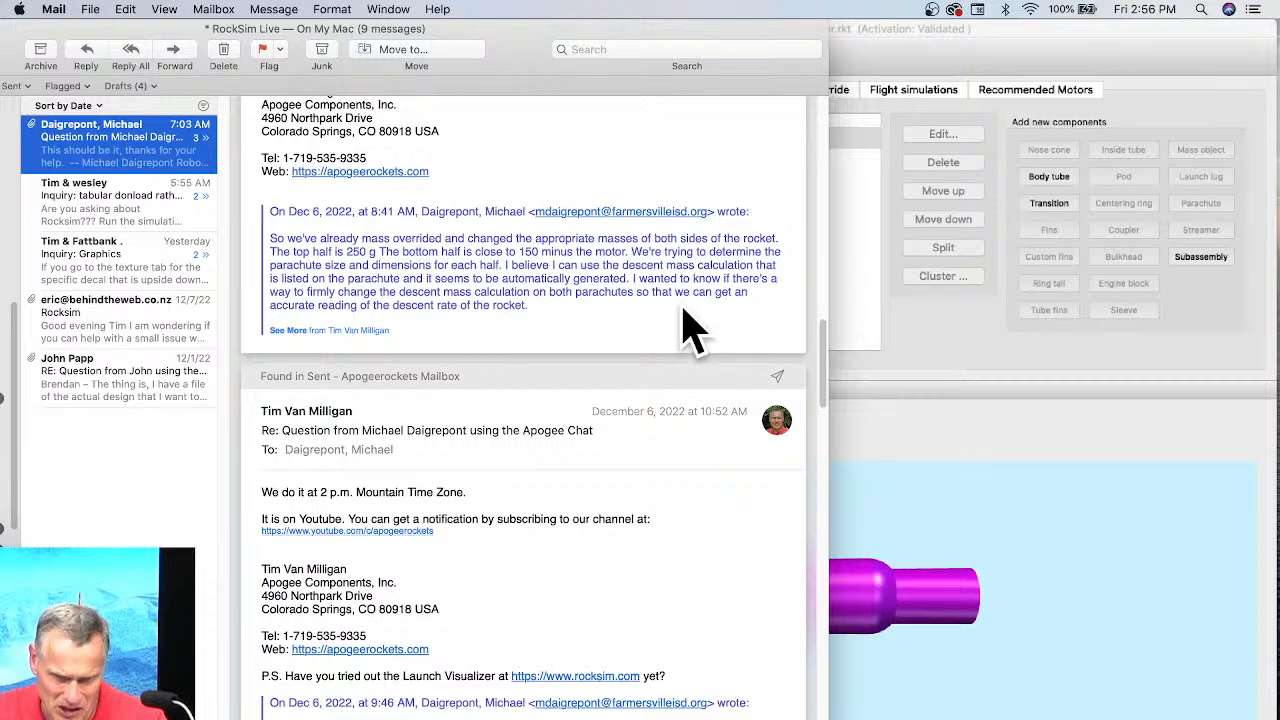
{"action": "scroll", "coordinate": [690, 328], "scroll_direction": "up", "scroll_amount": 10}
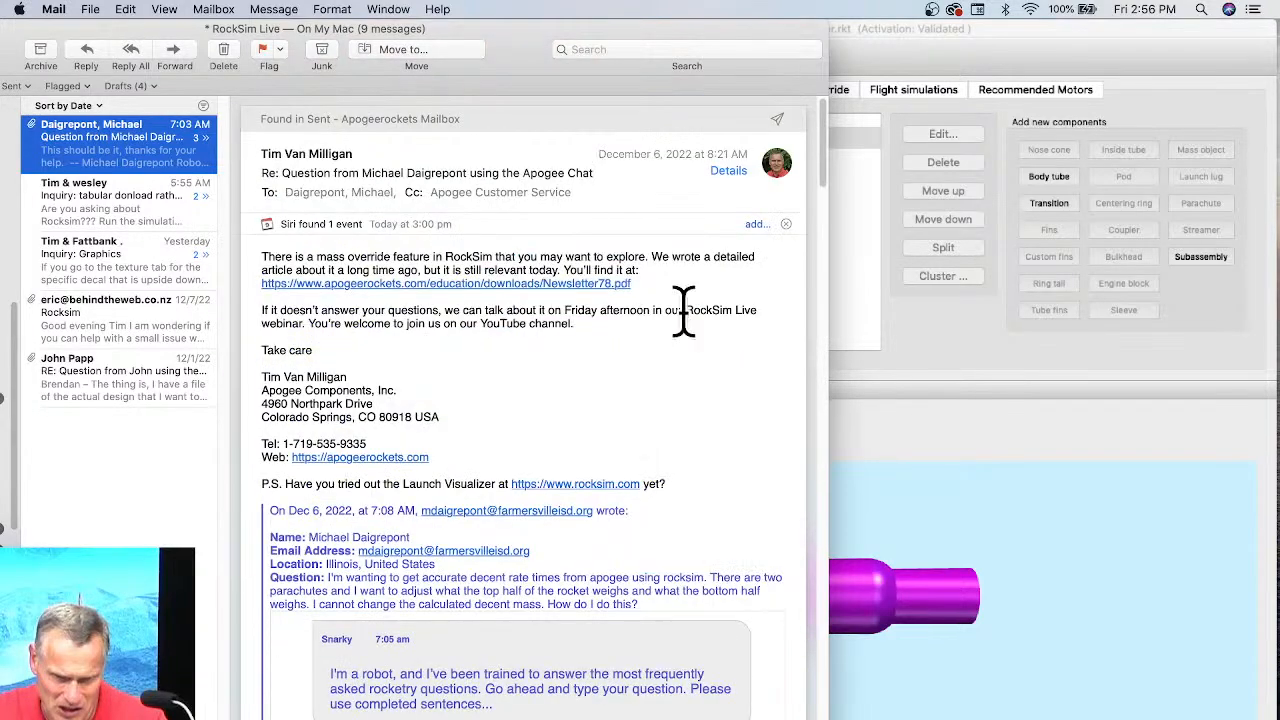
{"action": "scroll", "coordinate": [645, 375], "scroll_direction": "down", "scroll_amount": 10}
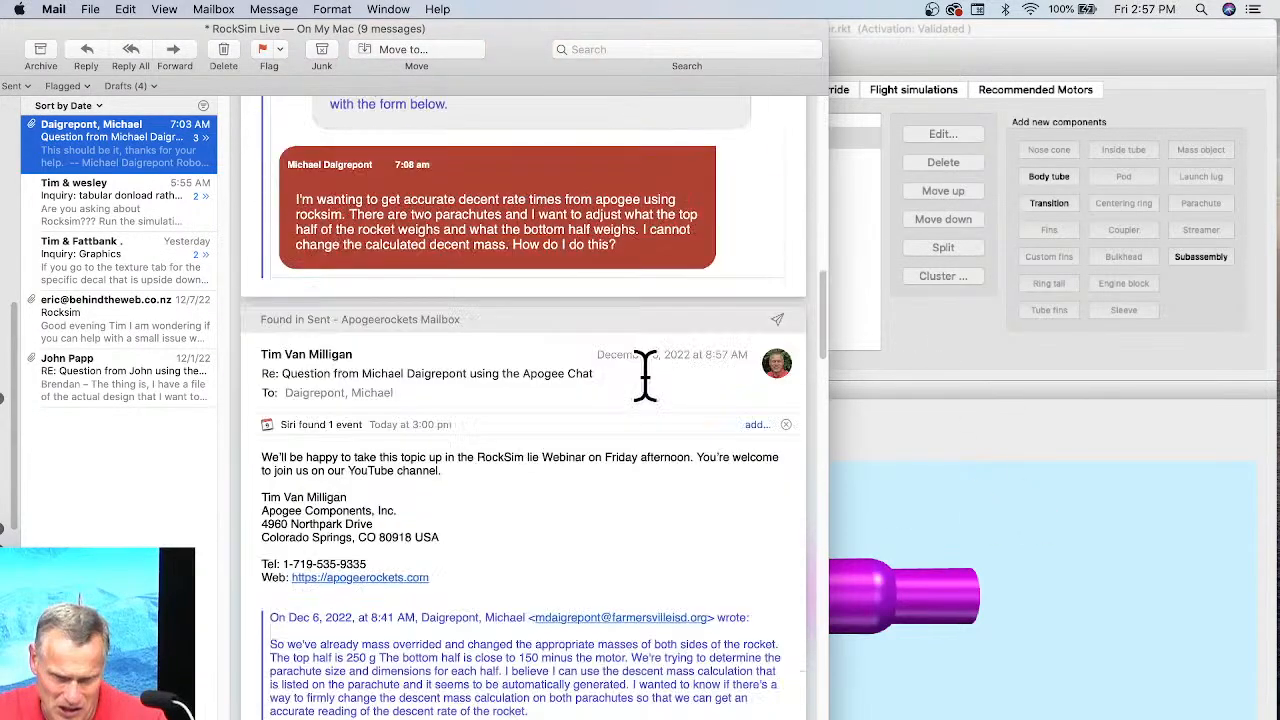
{"action": "scroll", "coordinate": [645, 375], "scroll_direction": "down", "scroll_amount": 15}
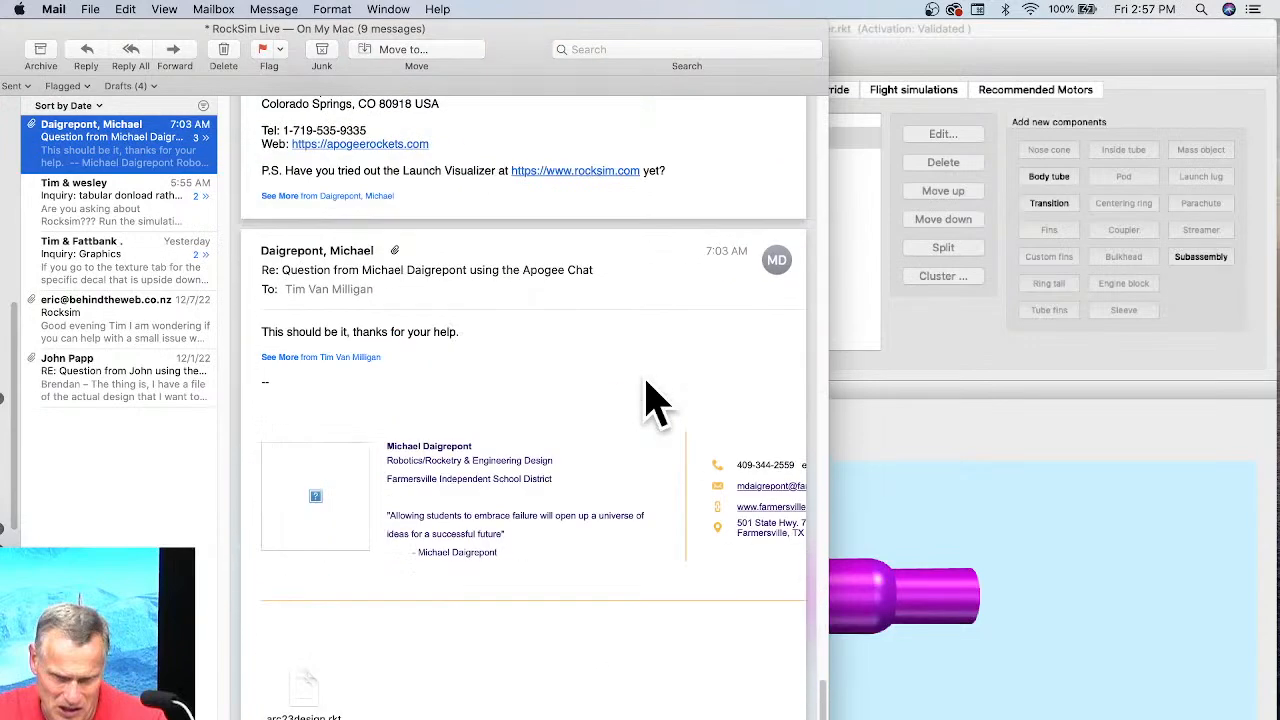
Open the attached arc23design.rkt in RockSim, switch the preview to 3D and rotate the rocket.
{"action": "left_click_drag", "start_coordinate": [304, 688], "coordinate": [900, 543]}
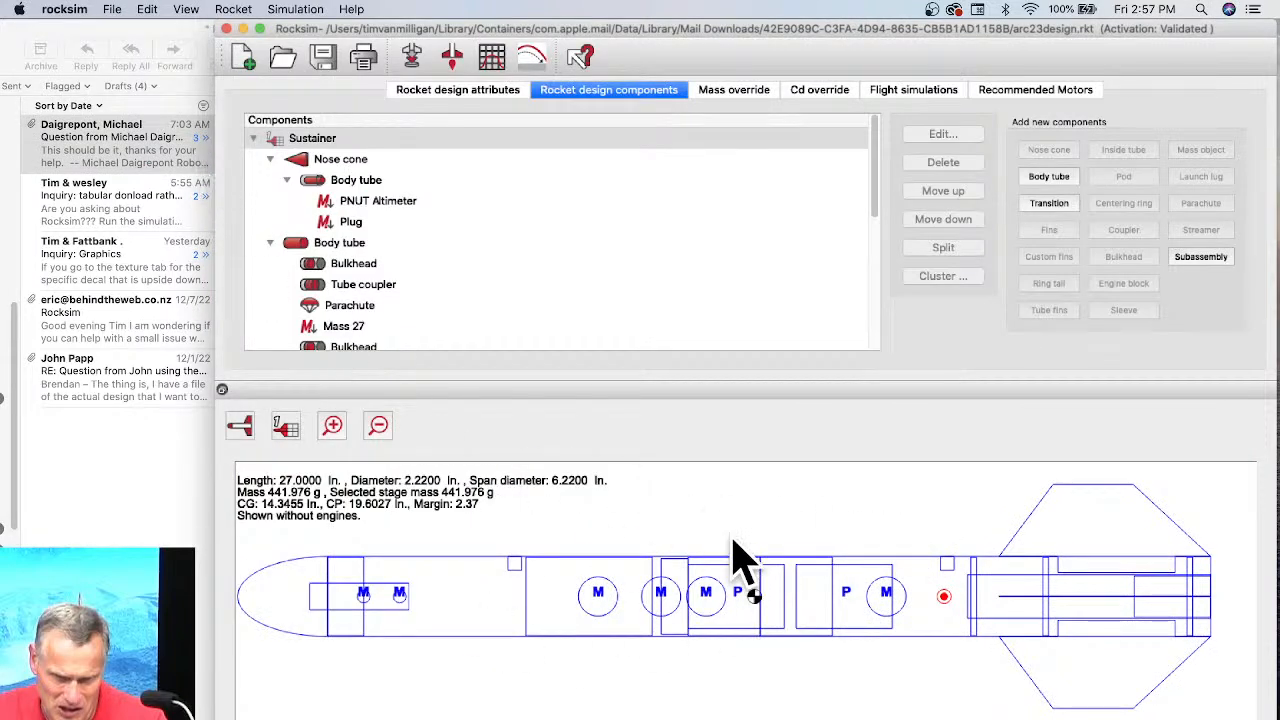
{"action": "left_click", "coordinate": [242, 428]}
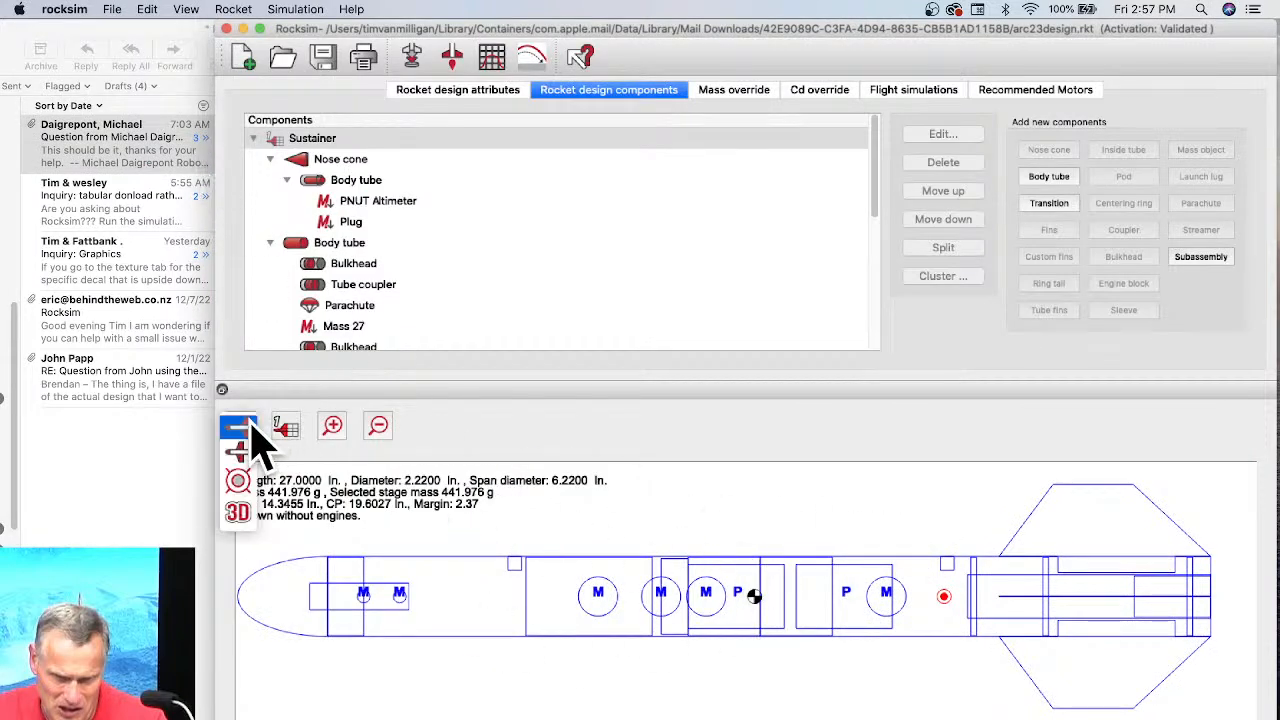
{"action": "left_click", "coordinate": [240, 518]}
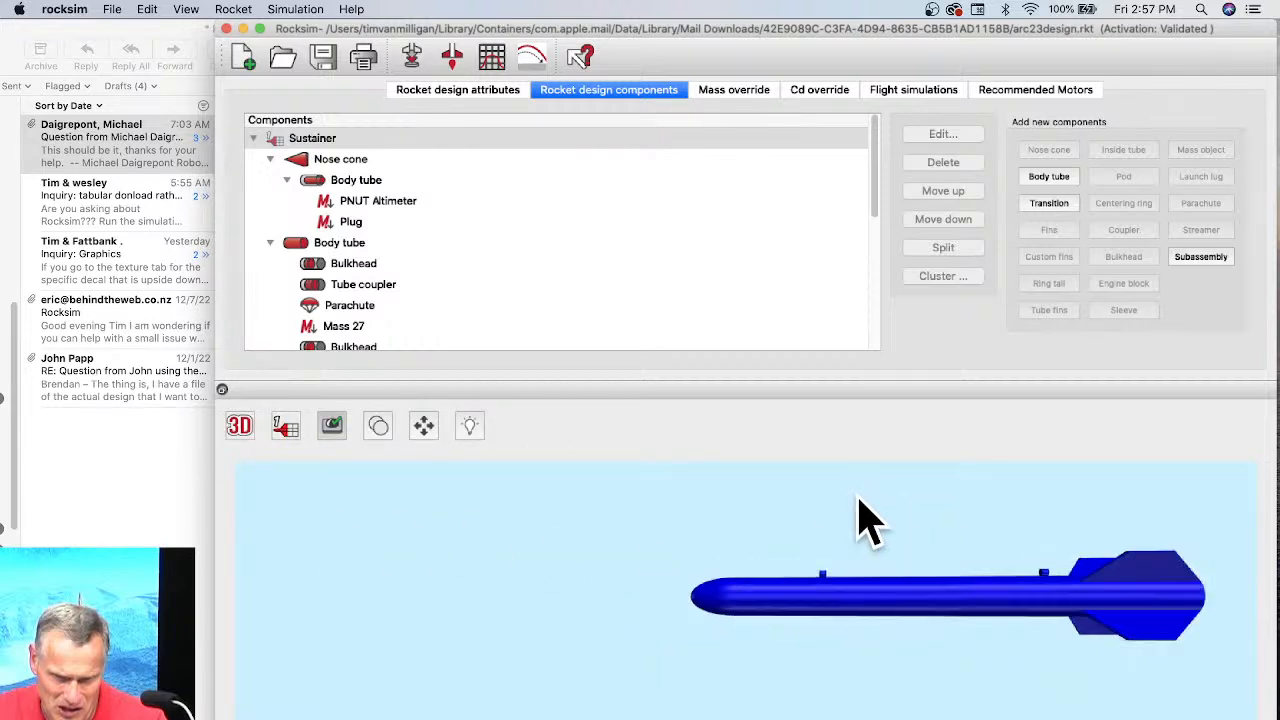
{"action": "left_click_drag", "start_coordinate": [903, 514], "coordinate": [850, 580]}
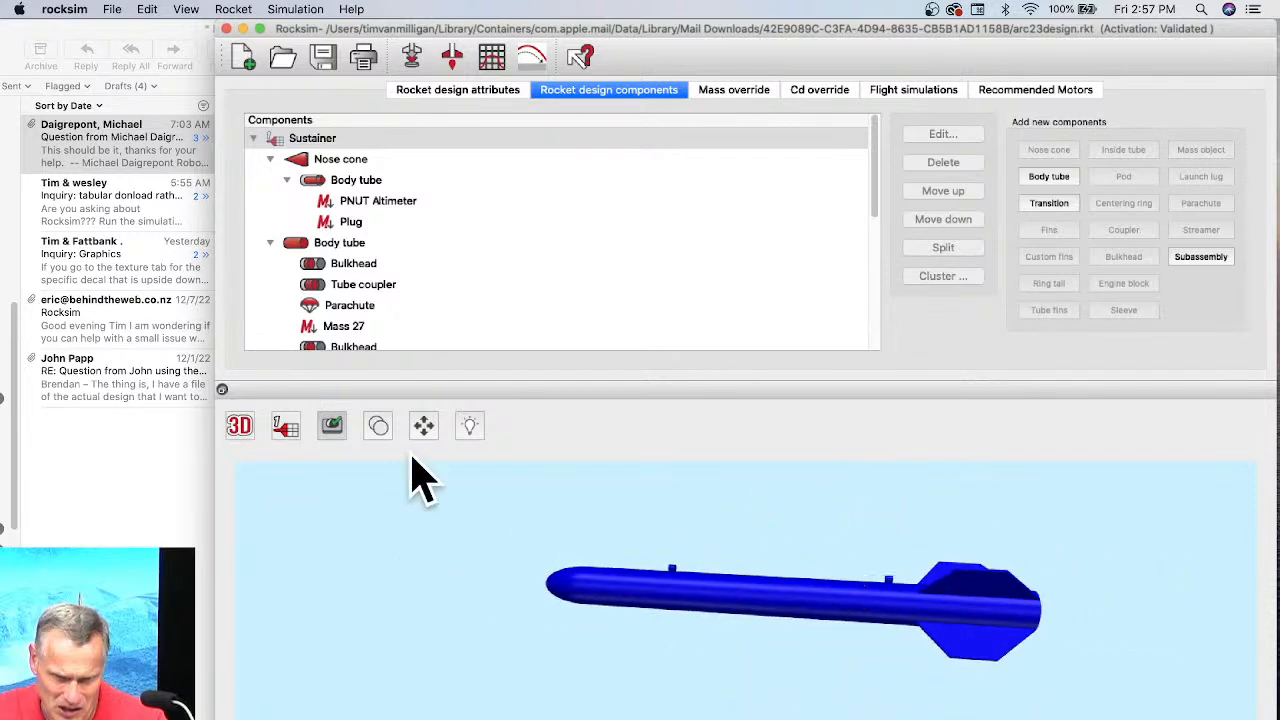
Return to the 2D side view and inspect the rocket's components, selecting the EGG mass and the PNUT Altimeter to locate them.
{"action": "left_click", "coordinate": [250, 430]}
{"action": "left_click", "coordinate": [251, 368]}
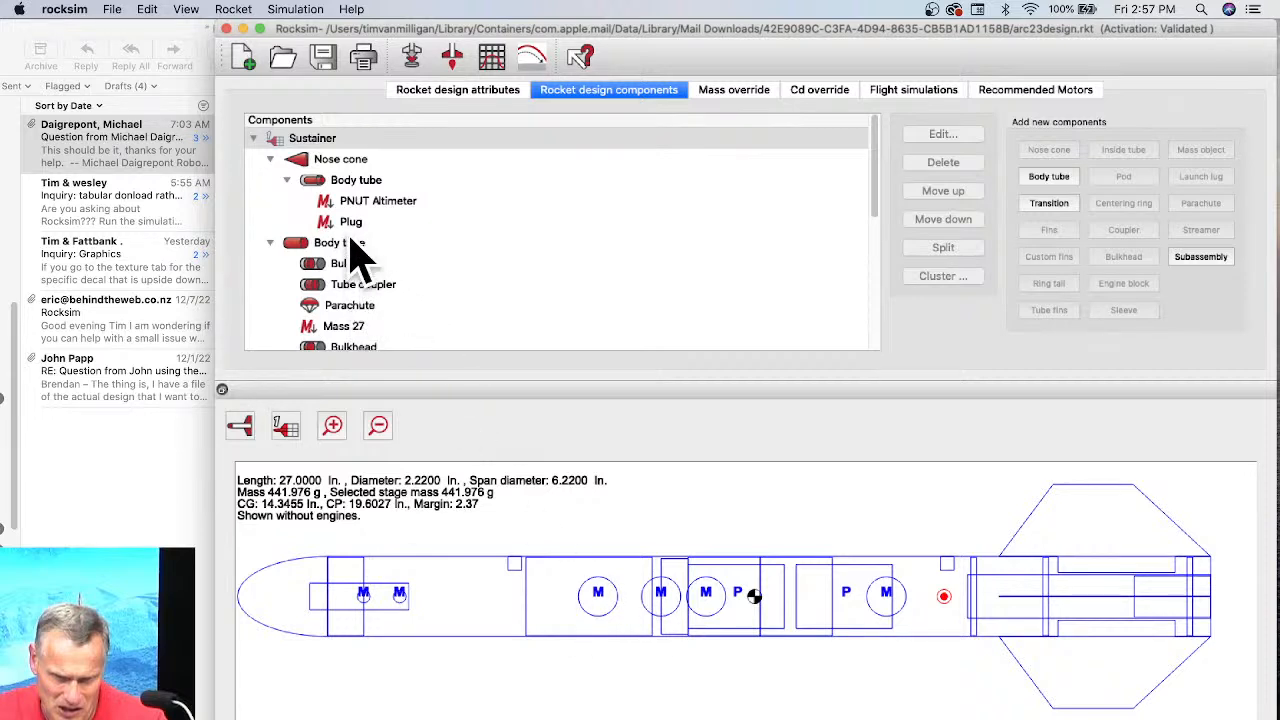
{"action": "scroll", "coordinate": [370, 238], "scroll_direction": "down", "scroll_amount": 3}
{"action": "left_click", "coordinate": [337, 328]}
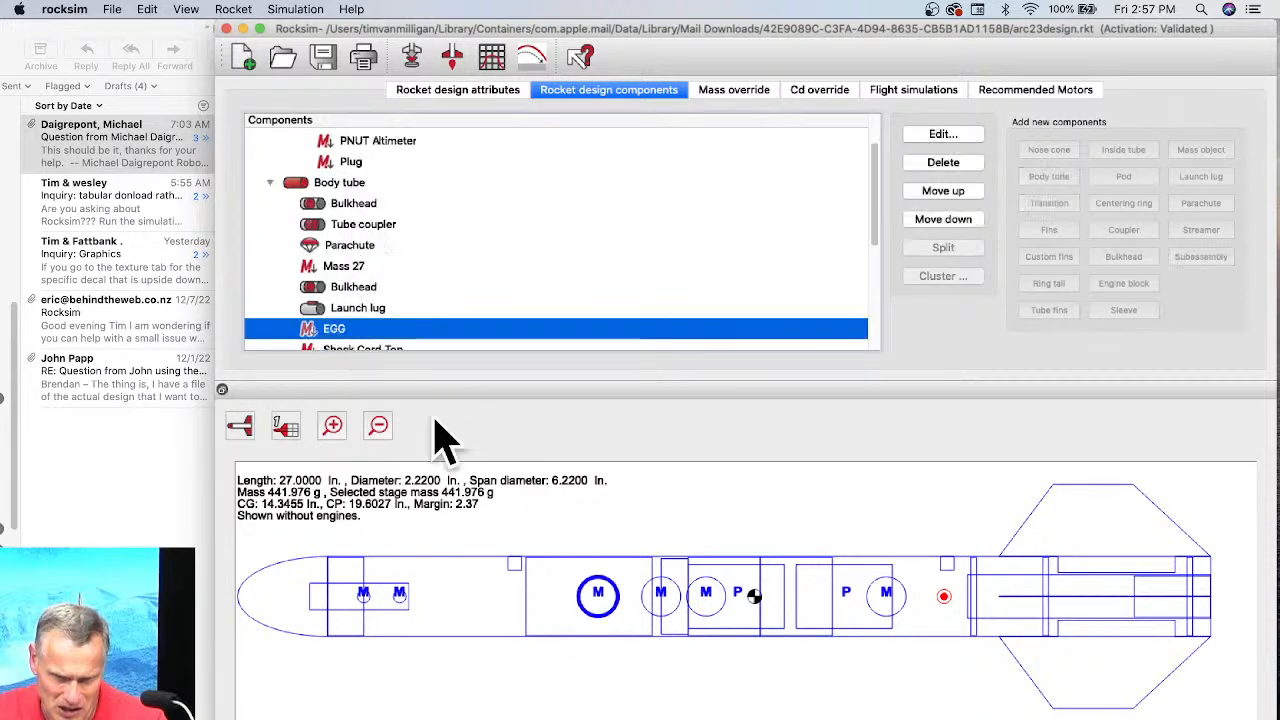
{"action": "scroll", "coordinate": [428, 312], "scroll_direction": "down", "scroll_amount": 5}
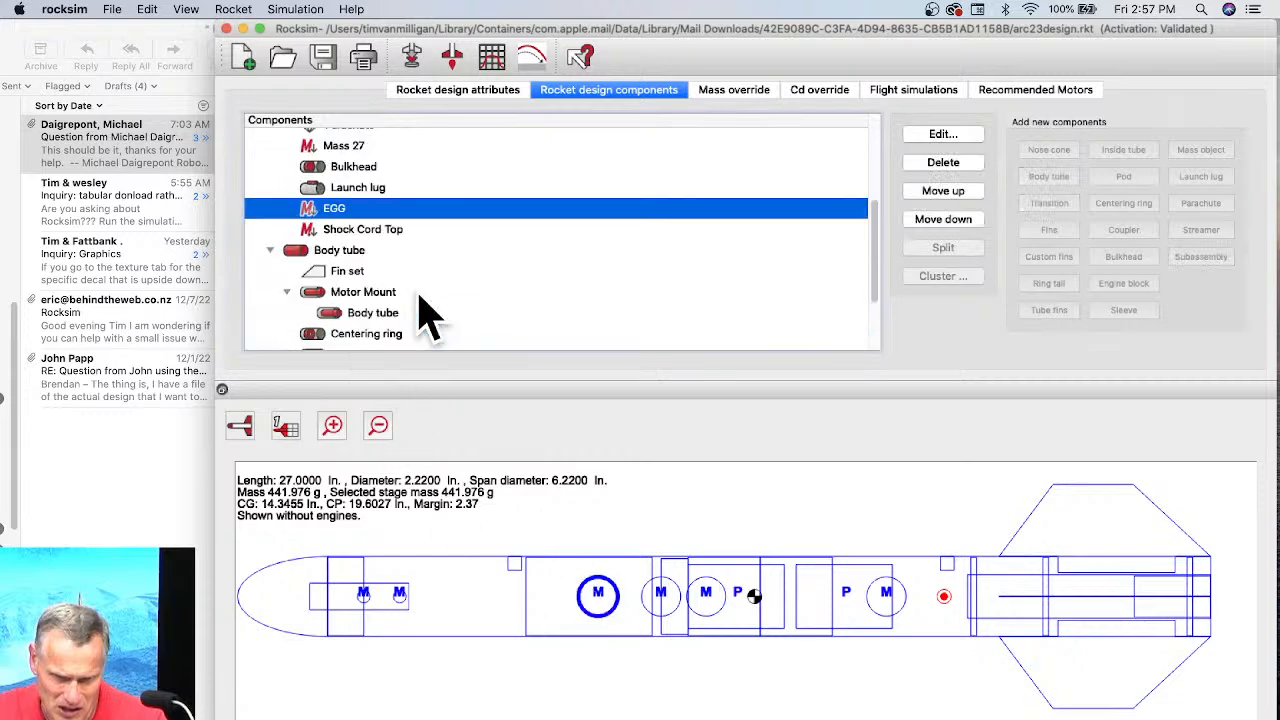
{"action": "scroll", "coordinate": [345, 255], "scroll_direction": "up", "scroll_amount": 8}
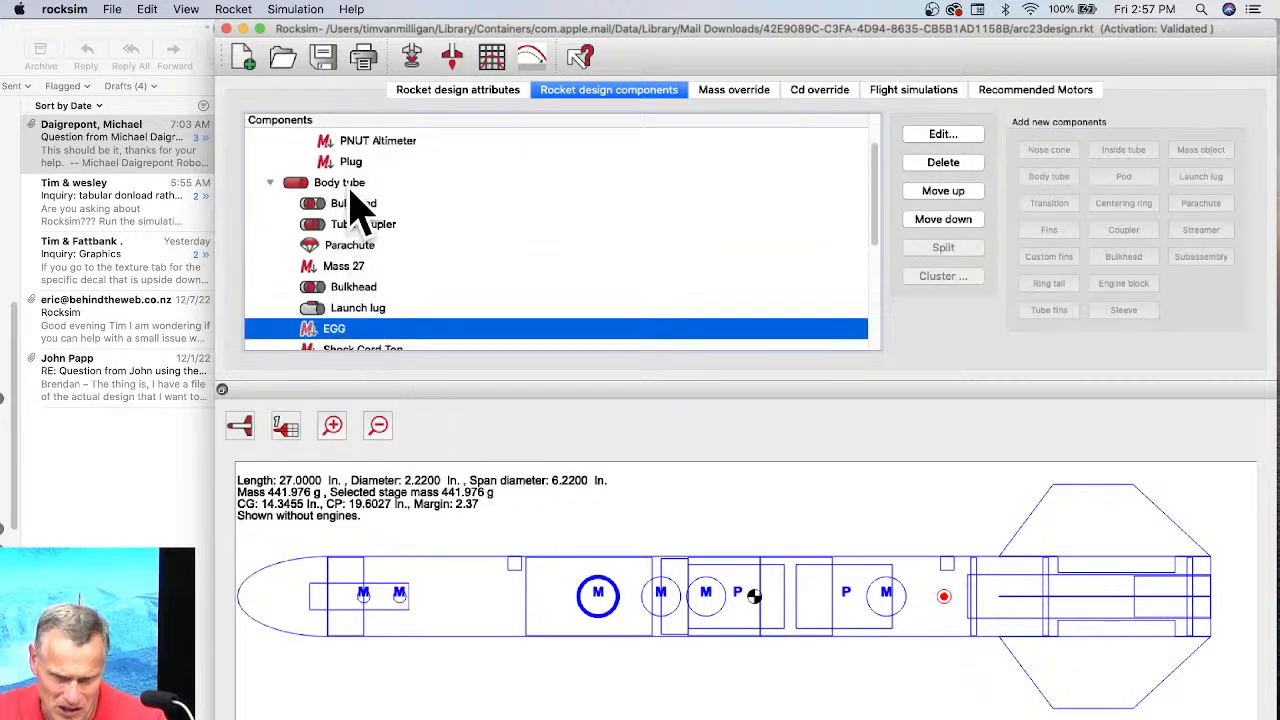
{"action": "left_click", "coordinate": [352, 201]}
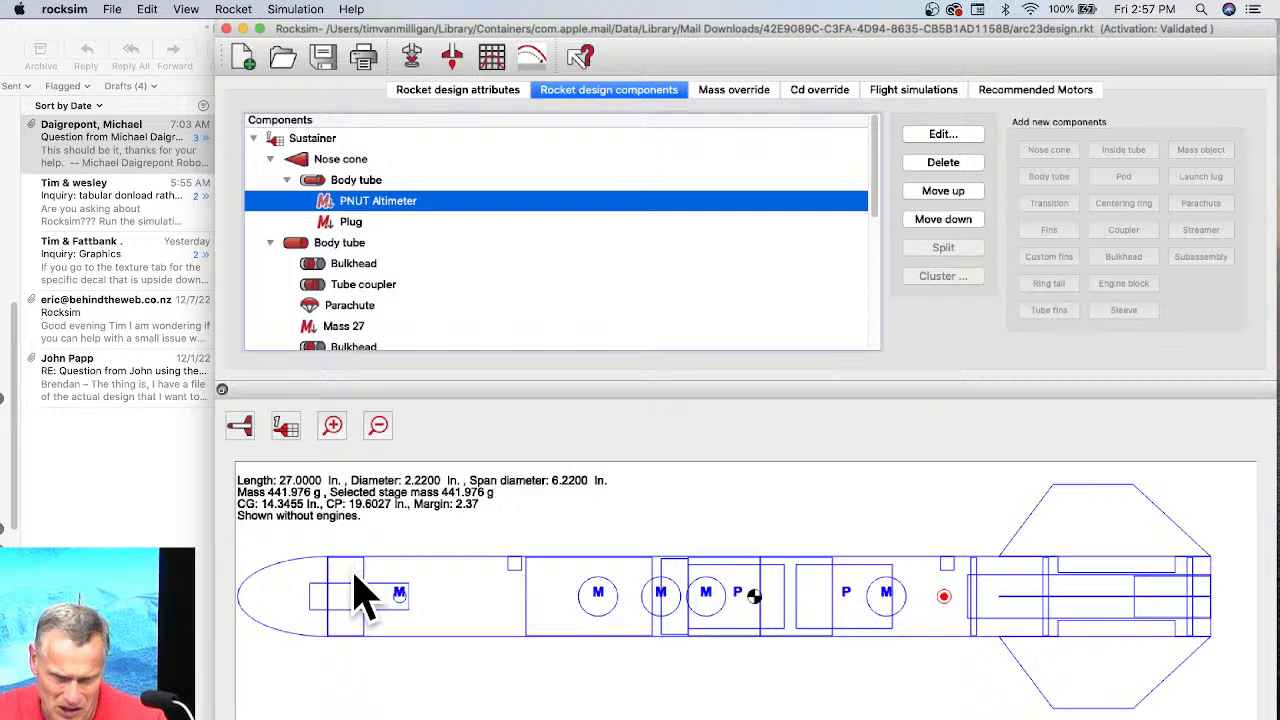
Locate the forward and aft parachutes by selecting each one in the 2D side view.
{"action": "left_click", "coordinate": [752, 592]}
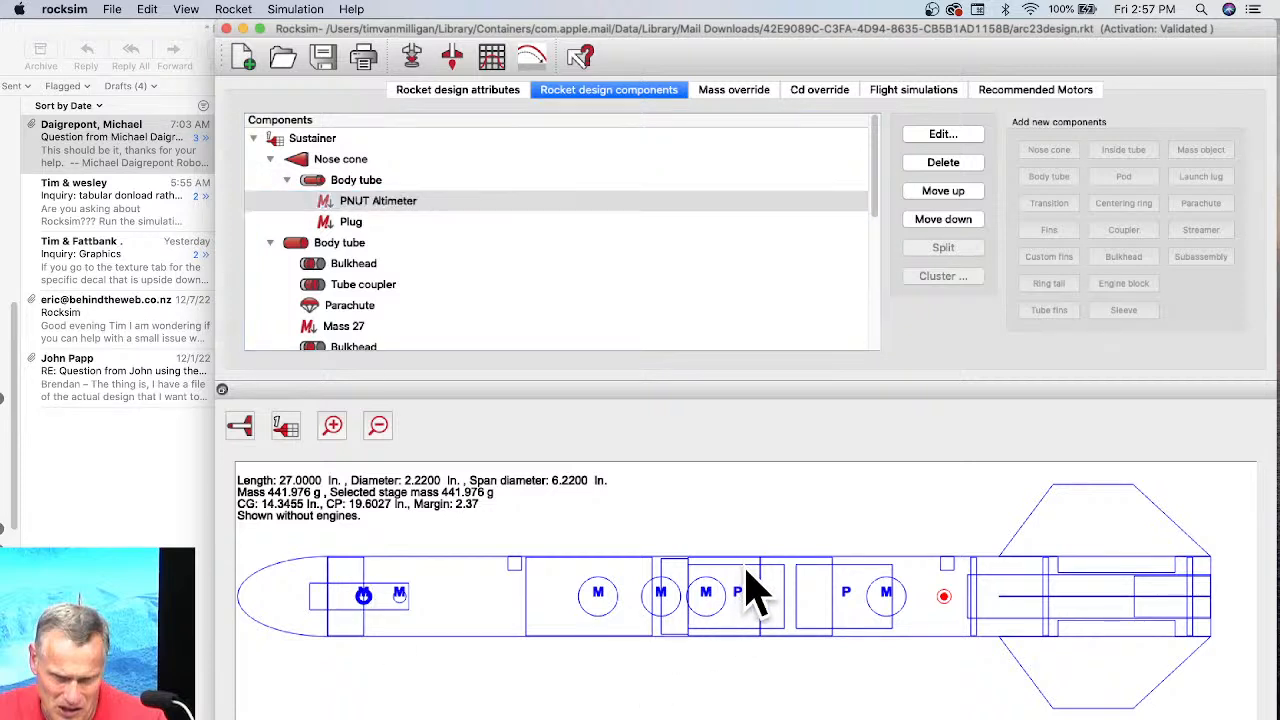
{"action": "left_click", "coordinate": [752, 592]}
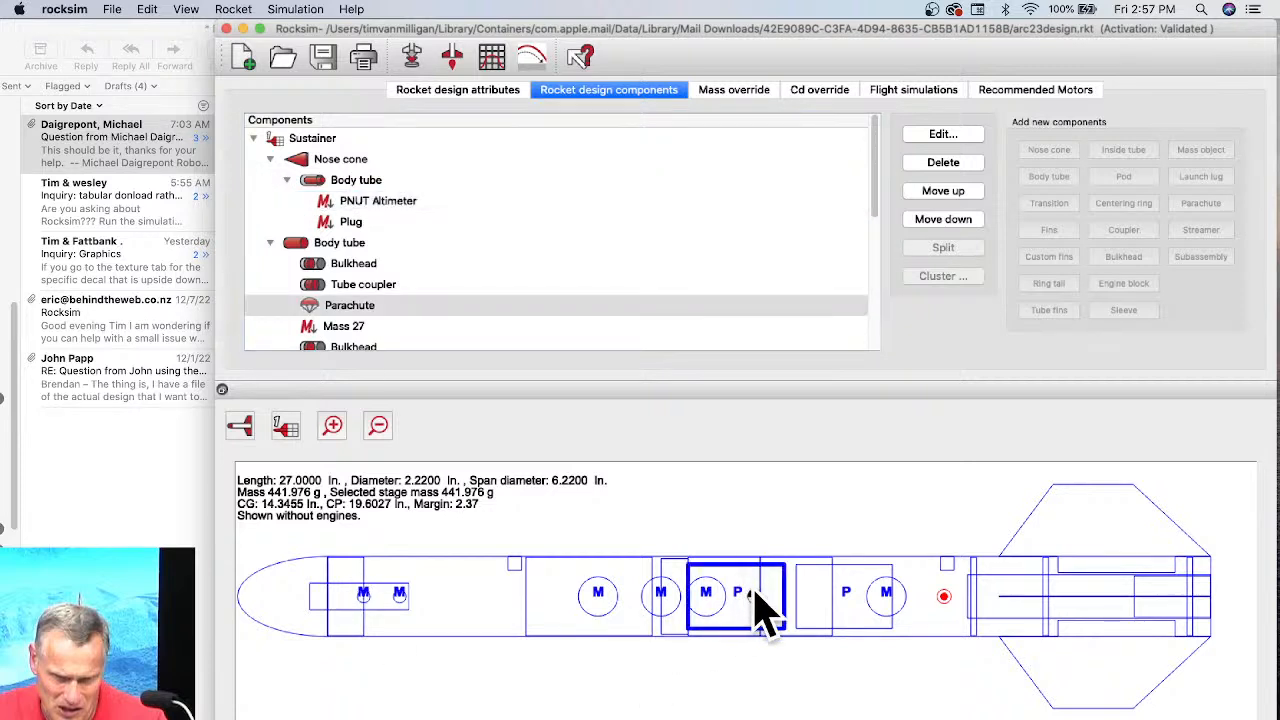
{"action": "left_click", "coordinate": [850, 604]}
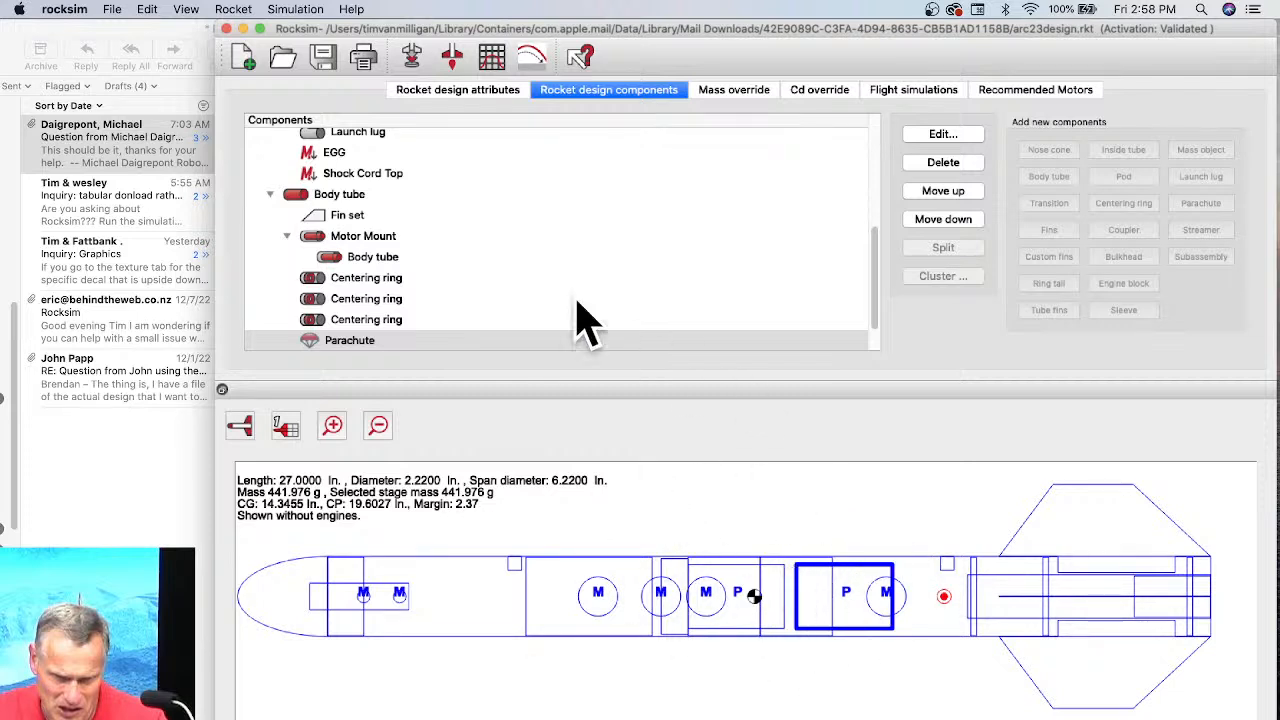
Review the two parachutes' deployment events in the simulation properties and cancel without launching.
{"action": "left_click", "coordinate": [415, 58]}
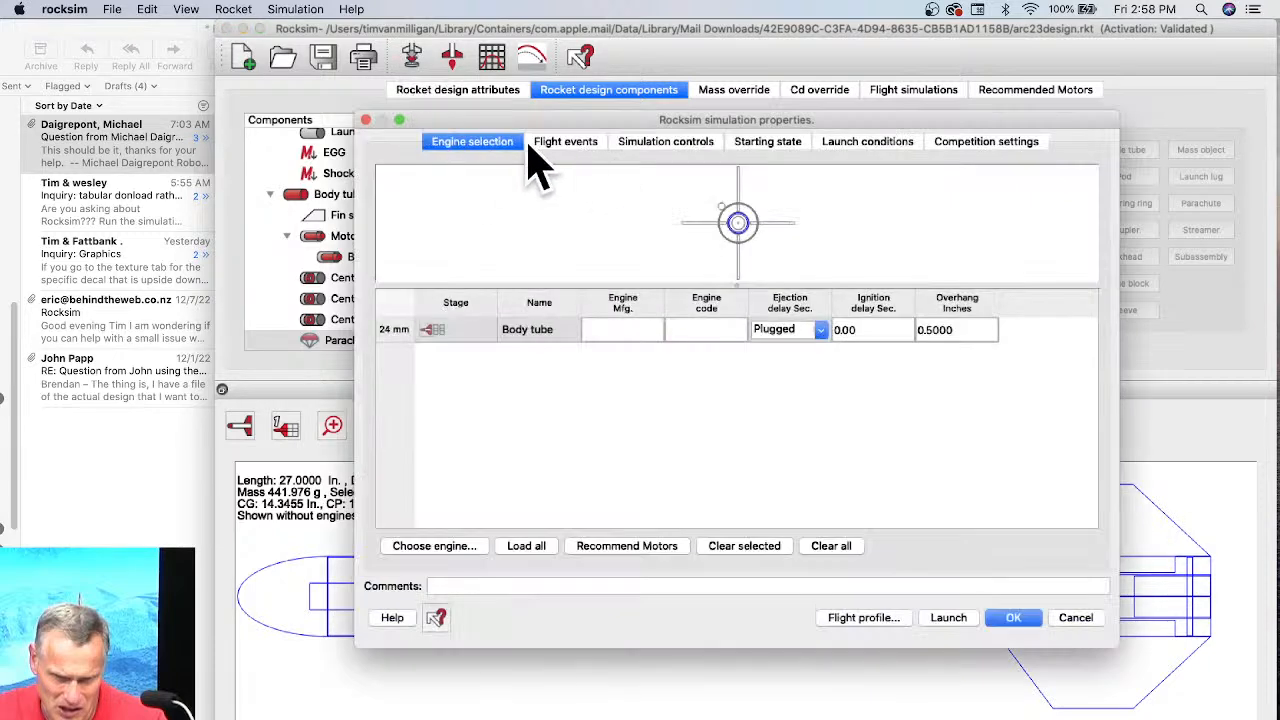
{"action": "left_click", "coordinate": [580, 145]}
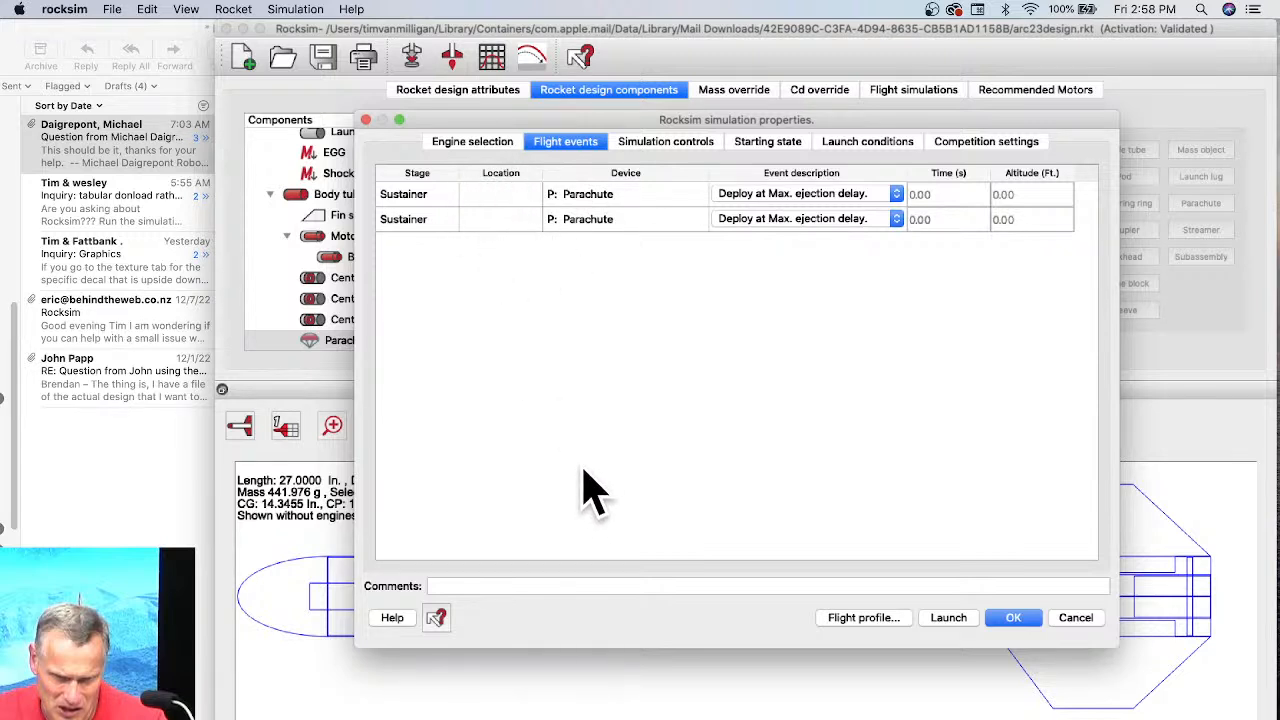
{"action": "left_click", "coordinate": [1010, 617]}
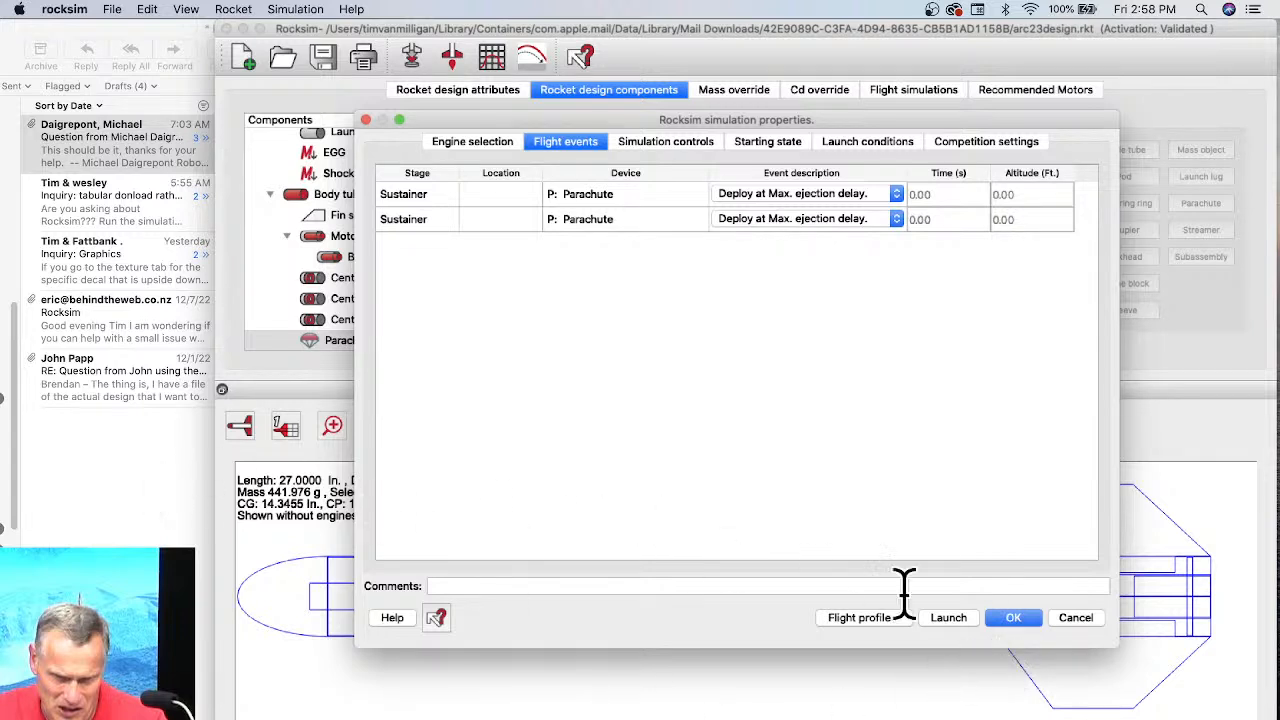
{"action": "left_click", "coordinate": [1078, 618]}
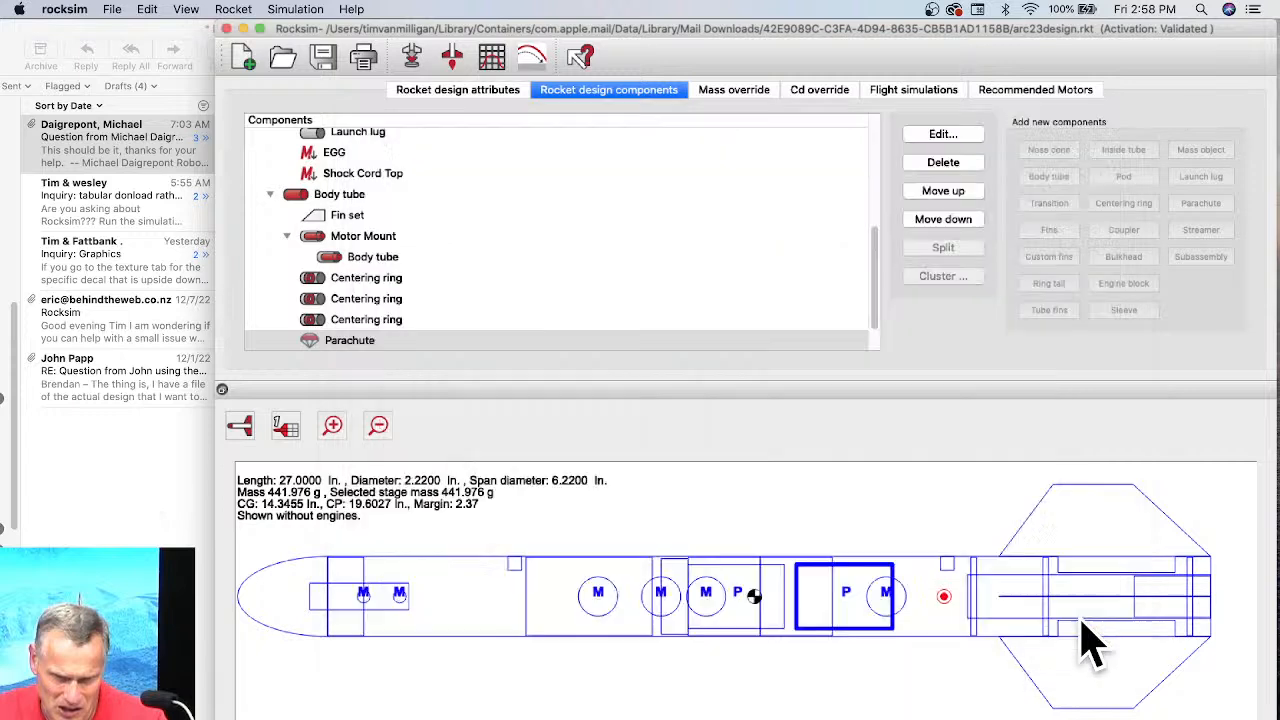
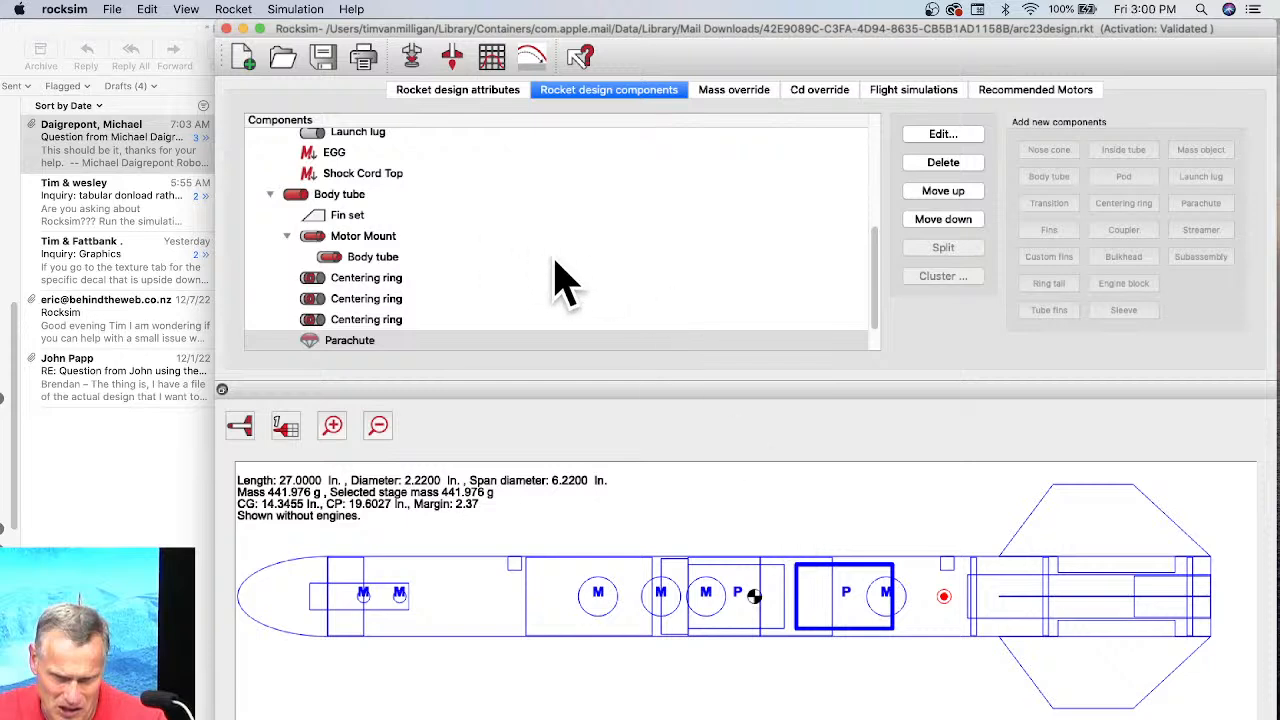
Collapse the Sustainer's components, make the design a two stage rocket and name it with the customer's first name plus "Rocket".
{"action": "scroll", "coordinate": [712, 290], "scroll_direction": "up", "scroll_amount": 5}
{"action": "scroll", "coordinate": [712, 290], "scroll_direction": "up", "scroll_amount": 2}
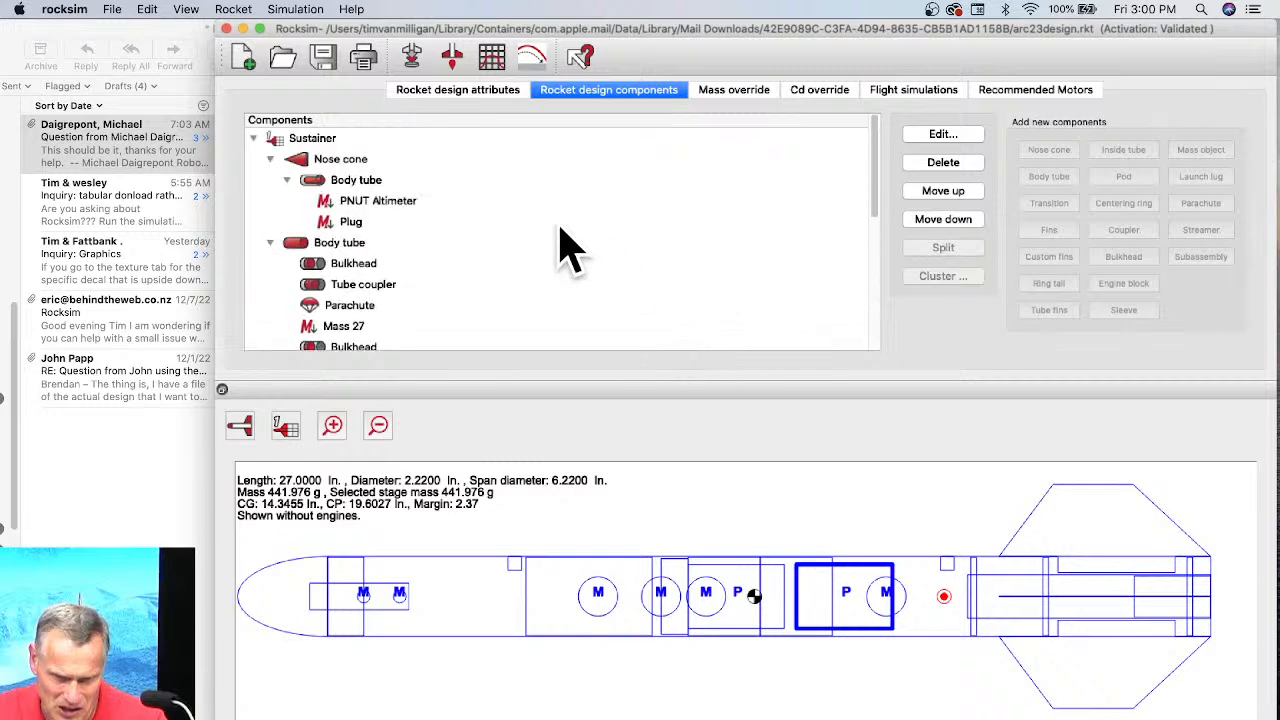
{"action": "left_click", "coordinate": [254, 139]}
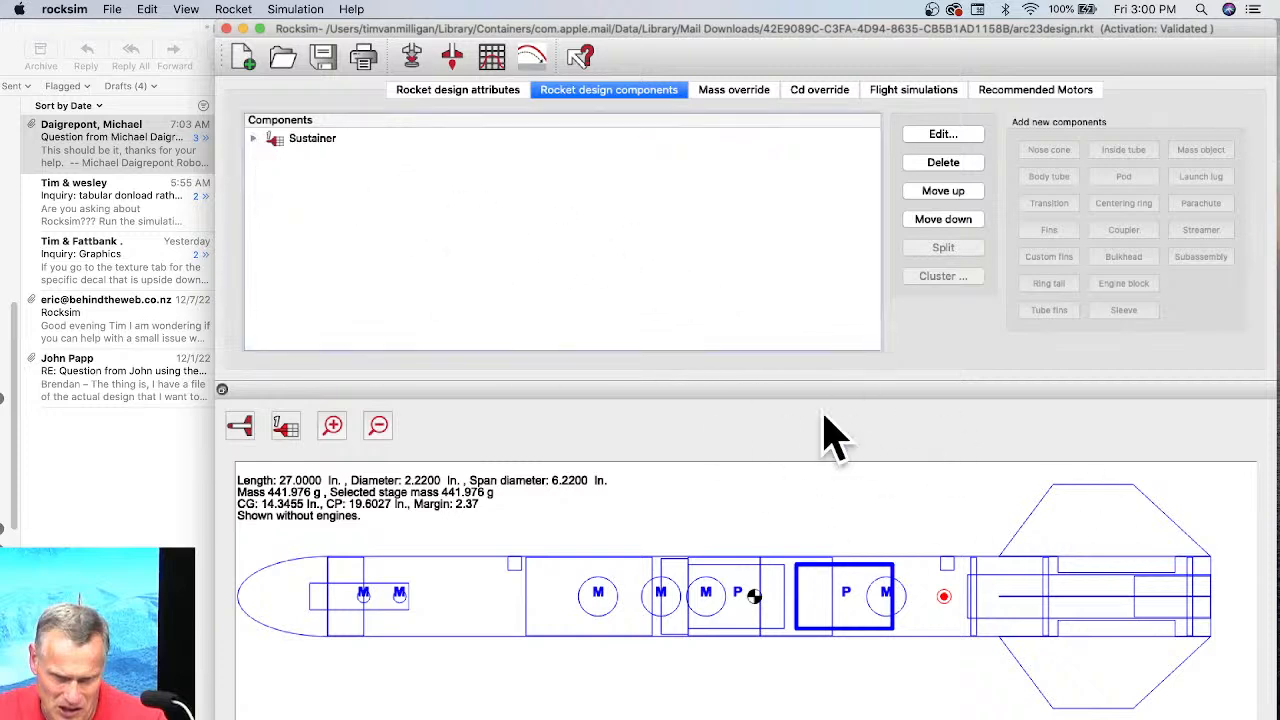
{"action": "left_click", "coordinate": [450, 95]}
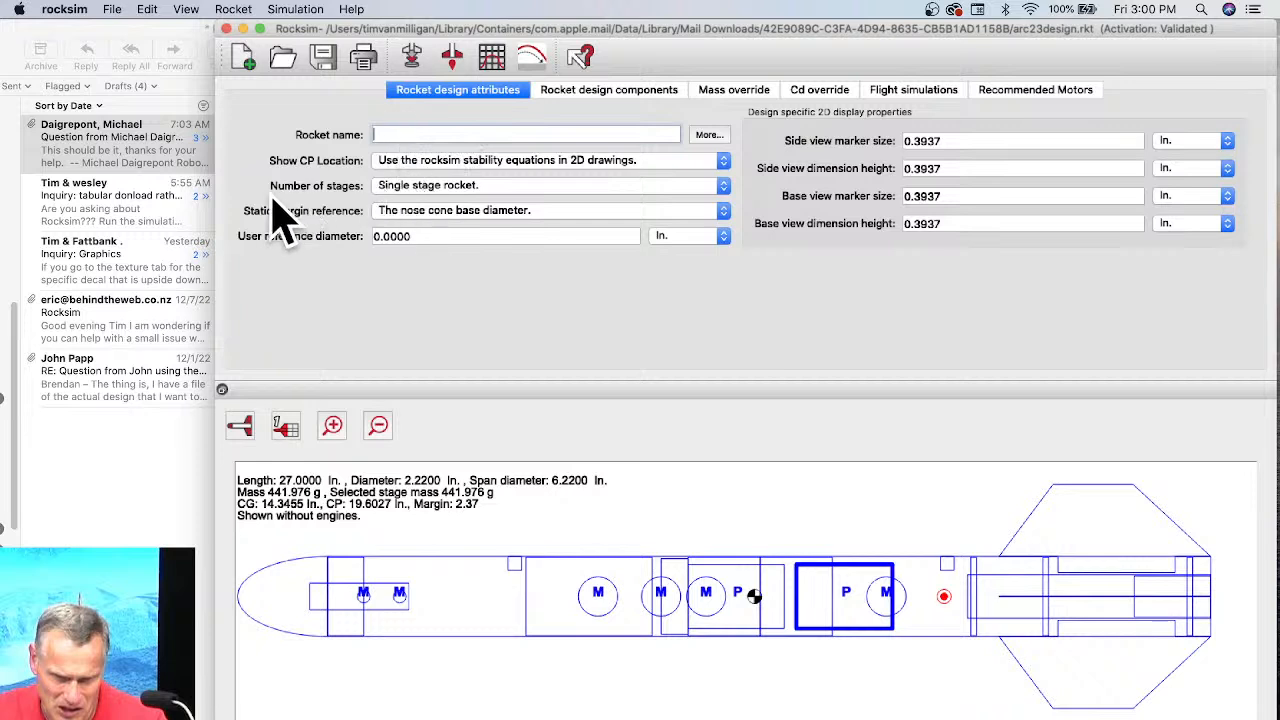
{"action": "left_click", "coordinate": [415, 187]}
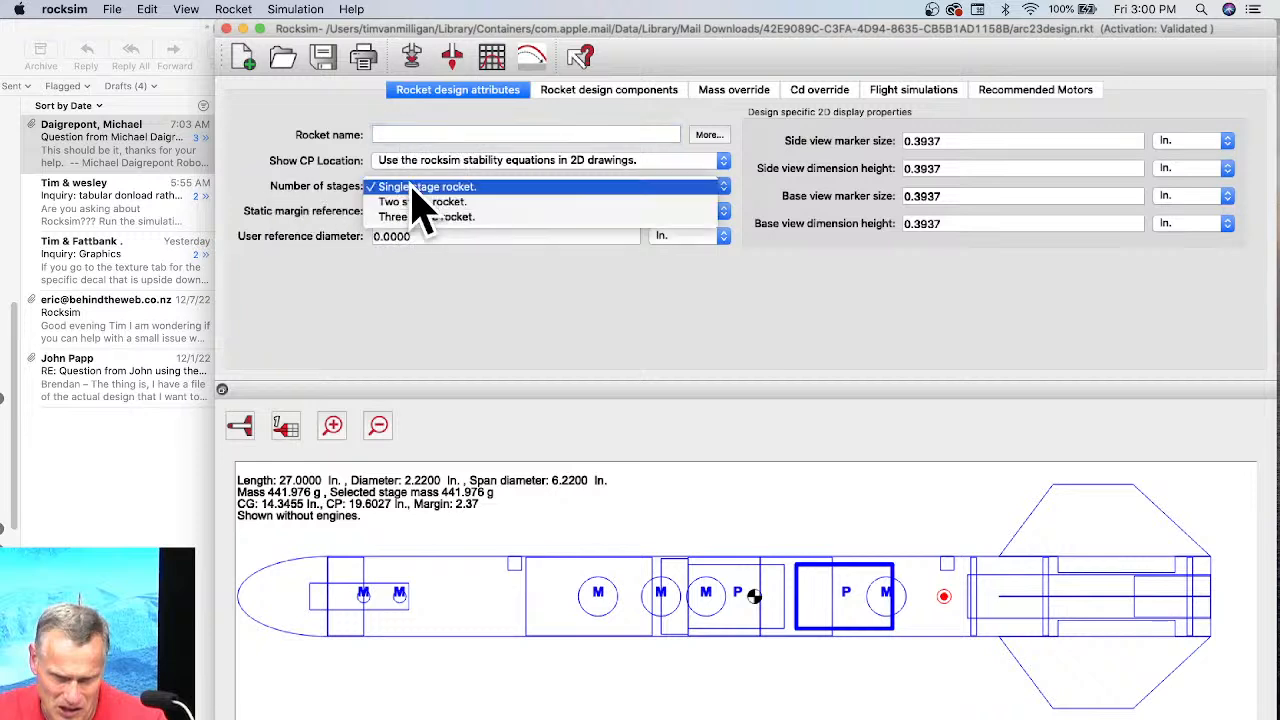
{"action": "left_click", "coordinate": [428, 203]}
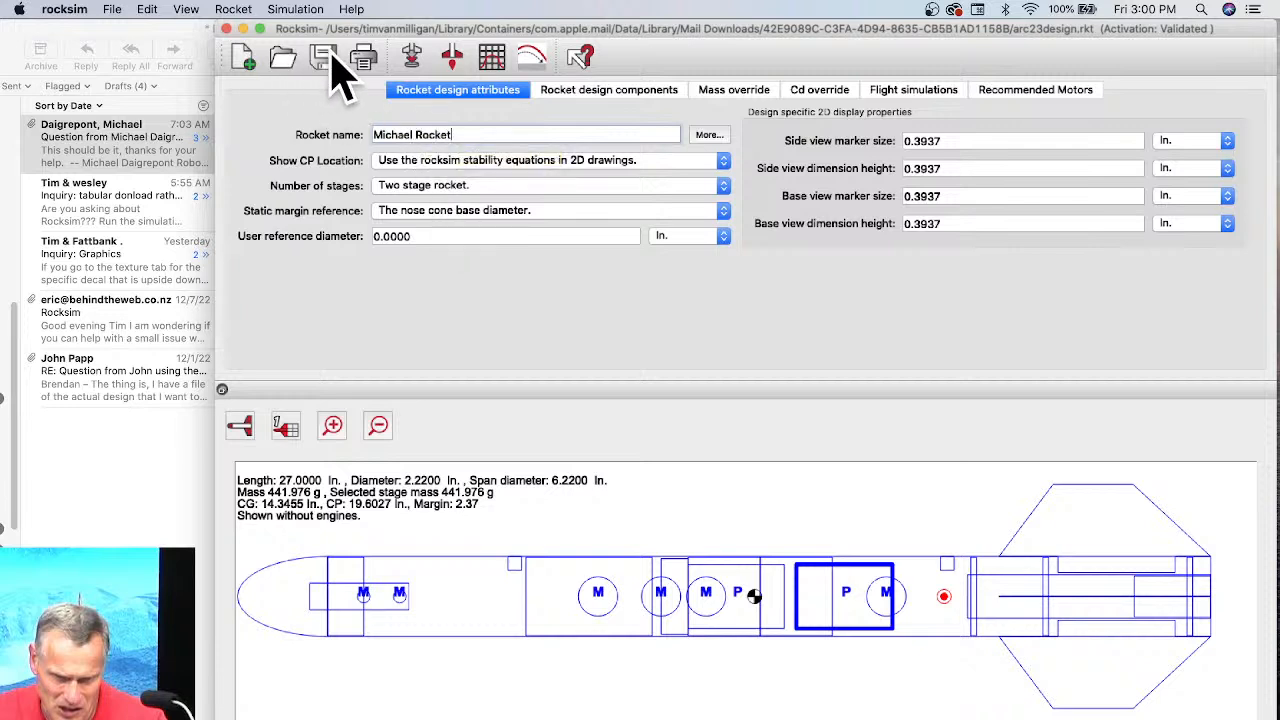
Save the design to the Desktop under a new file name, the customer's first name plus "Rocket".
{"action": "left_click", "coordinate": [147, 9]}
{"action": "left_click", "coordinate": [147, 9]}
{"action": "left_click", "coordinate": [118, 9]}
{"action": "left_click", "coordinate": [137, 98]}
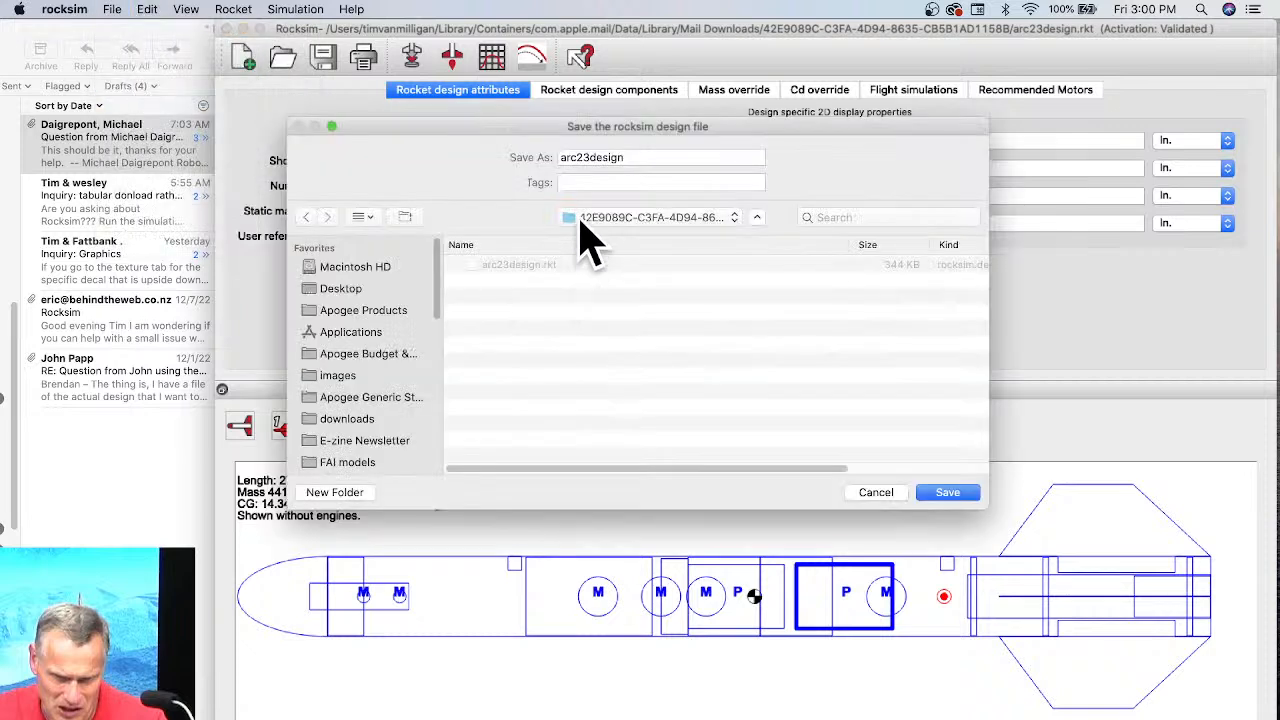
{"action": "left_click", "coordinate": [350, 290]}
{"action": "left_click_drag", "start_coordinate": [649, 157], "coordinate": [543, 157]}
{"action": "type", "text": "Michael Rocket"}
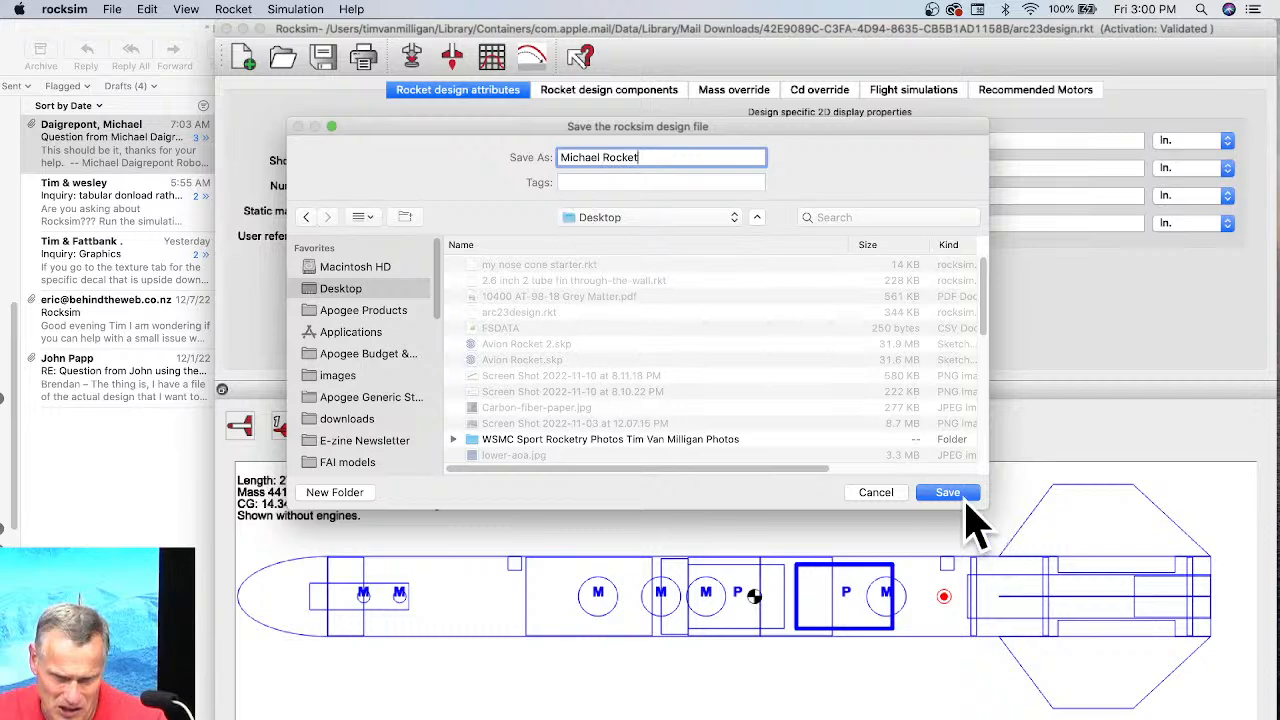
{"action": "left_click", "coordinate": [962, 496]}
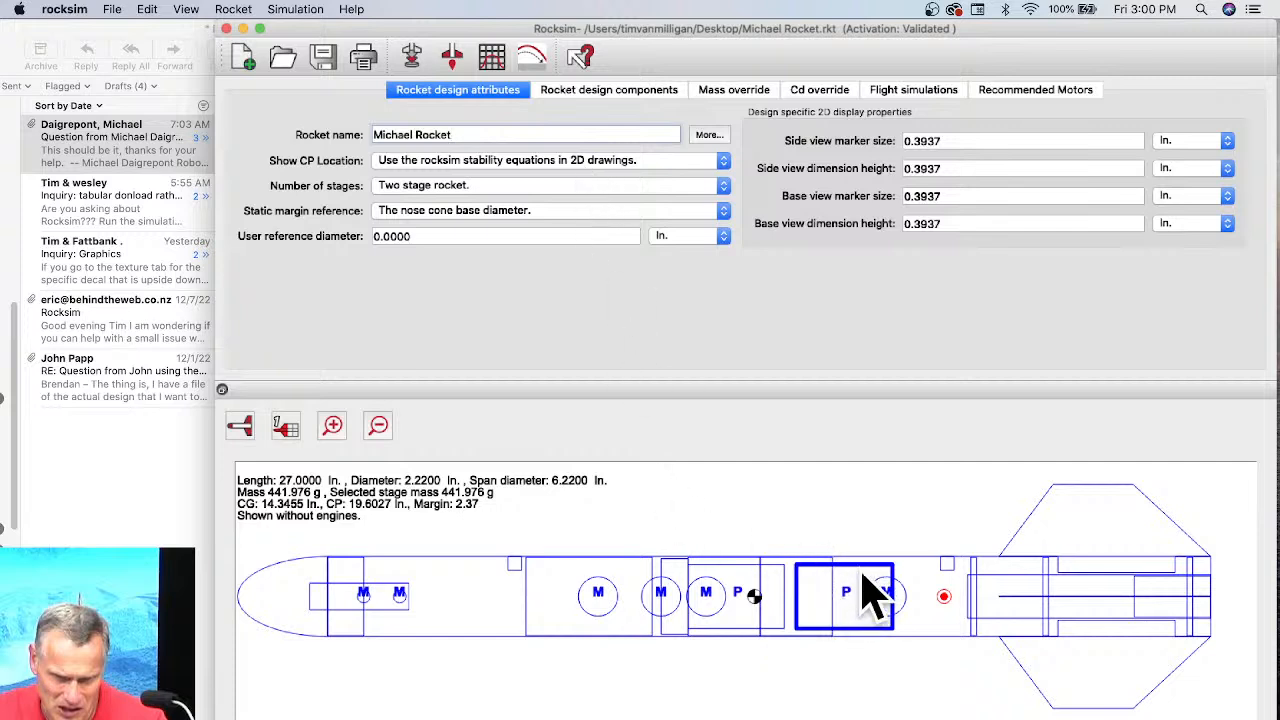
Copy the Sustainer's aft body tube, including its fin set, motor mount and parachute.
{"action": "left_click", "coordinate": [907, 560]}
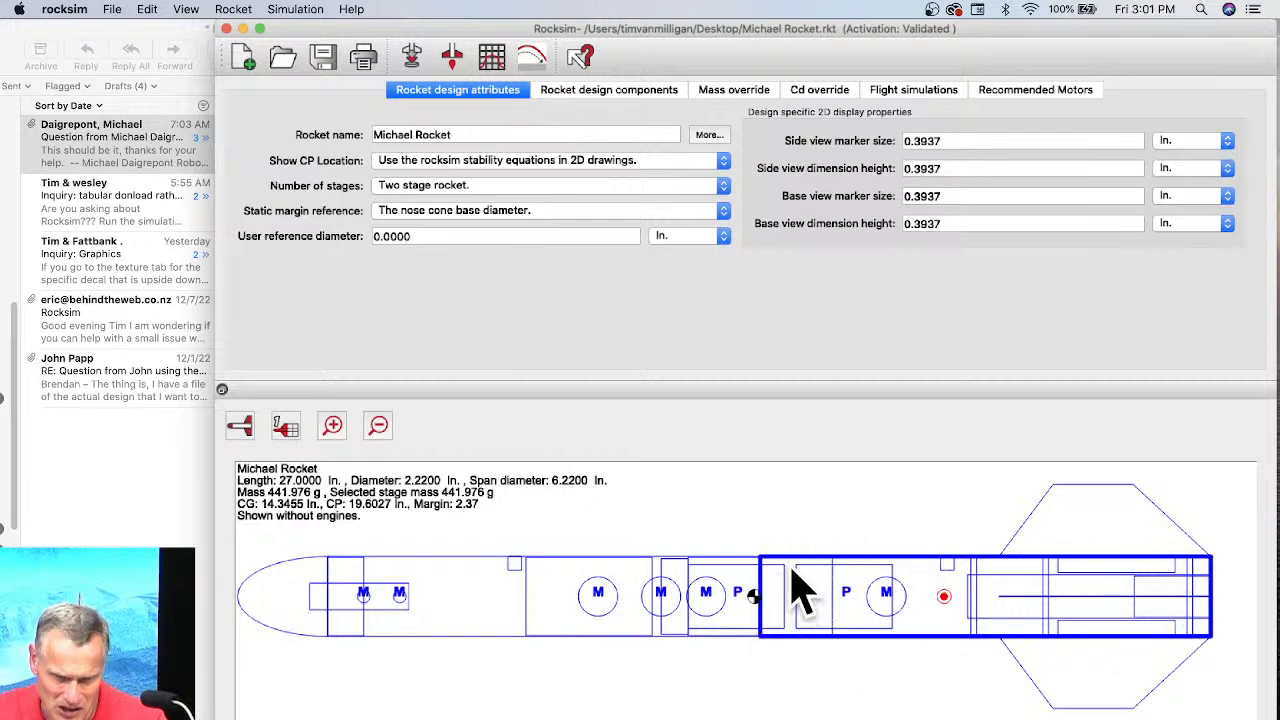
{"action": "left_click", "coordinate": [637, 95]}
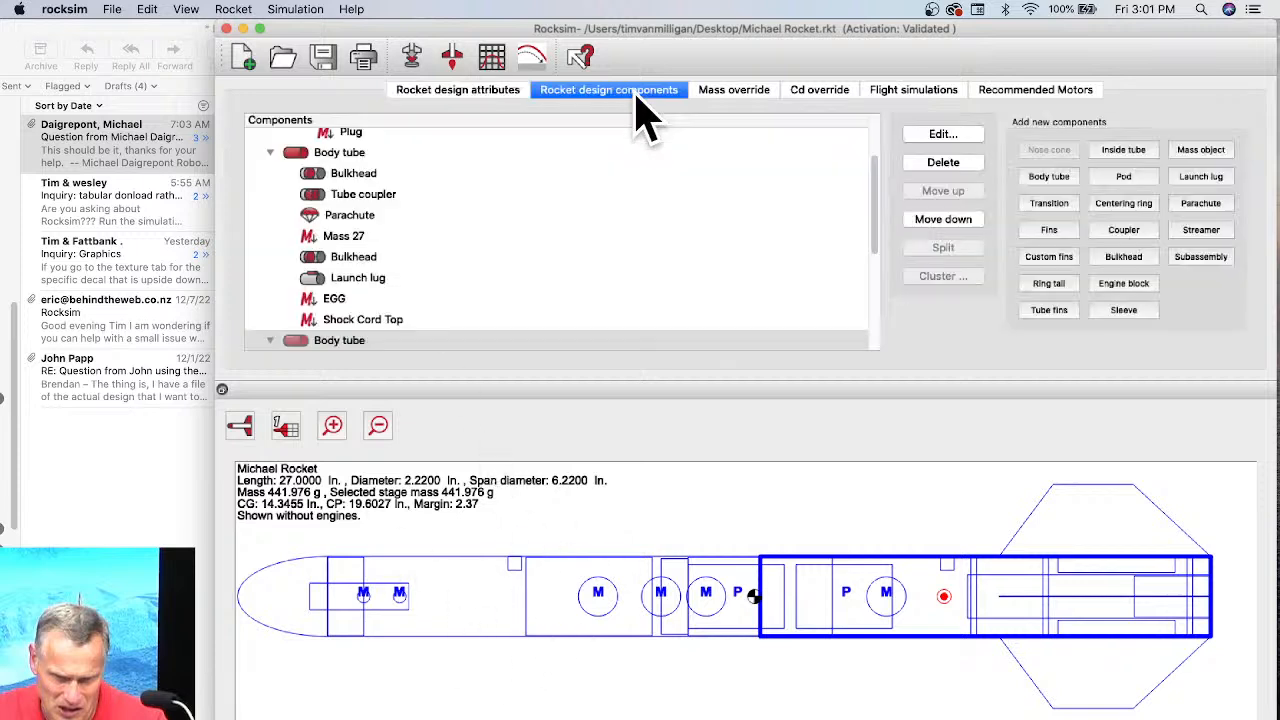
{"action": "scroll", "coordinate": [470, 343], "scroll_direction": "down", "scroll_amount": 3}
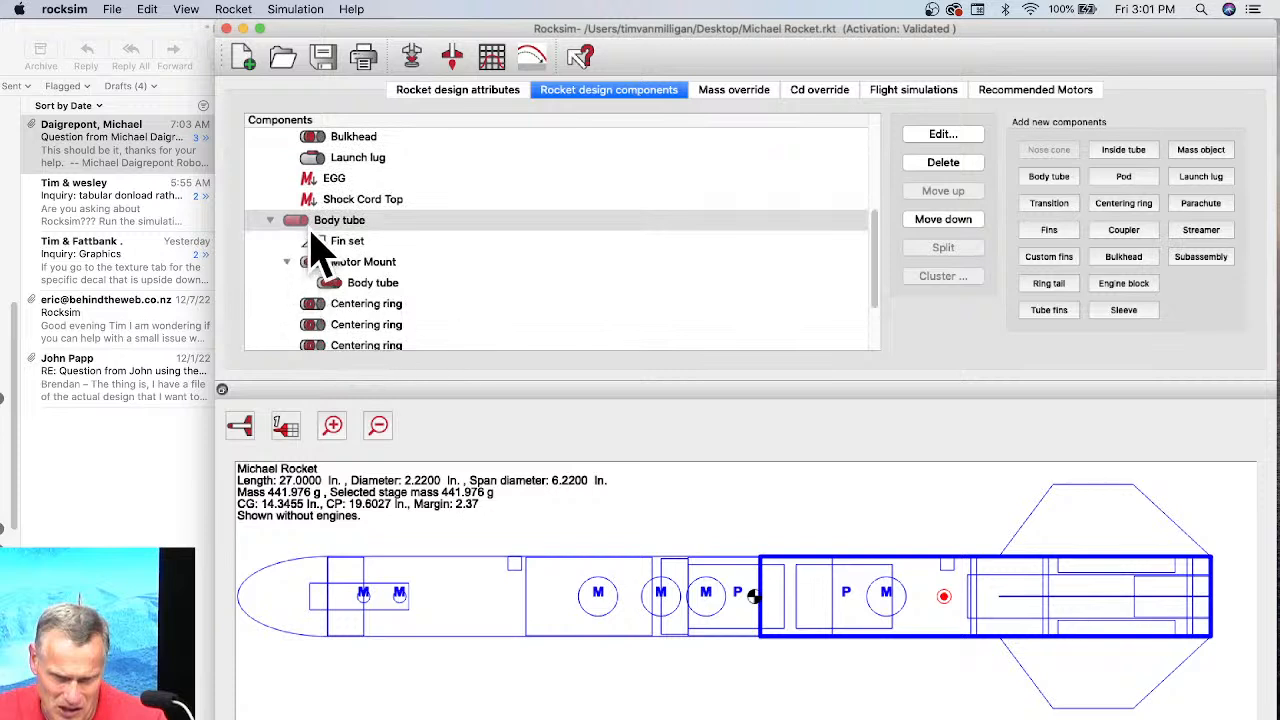
{"action": "scroll", "coordinate": [355, 255], "scroll_direction": "down", "scroll_amount": 3}
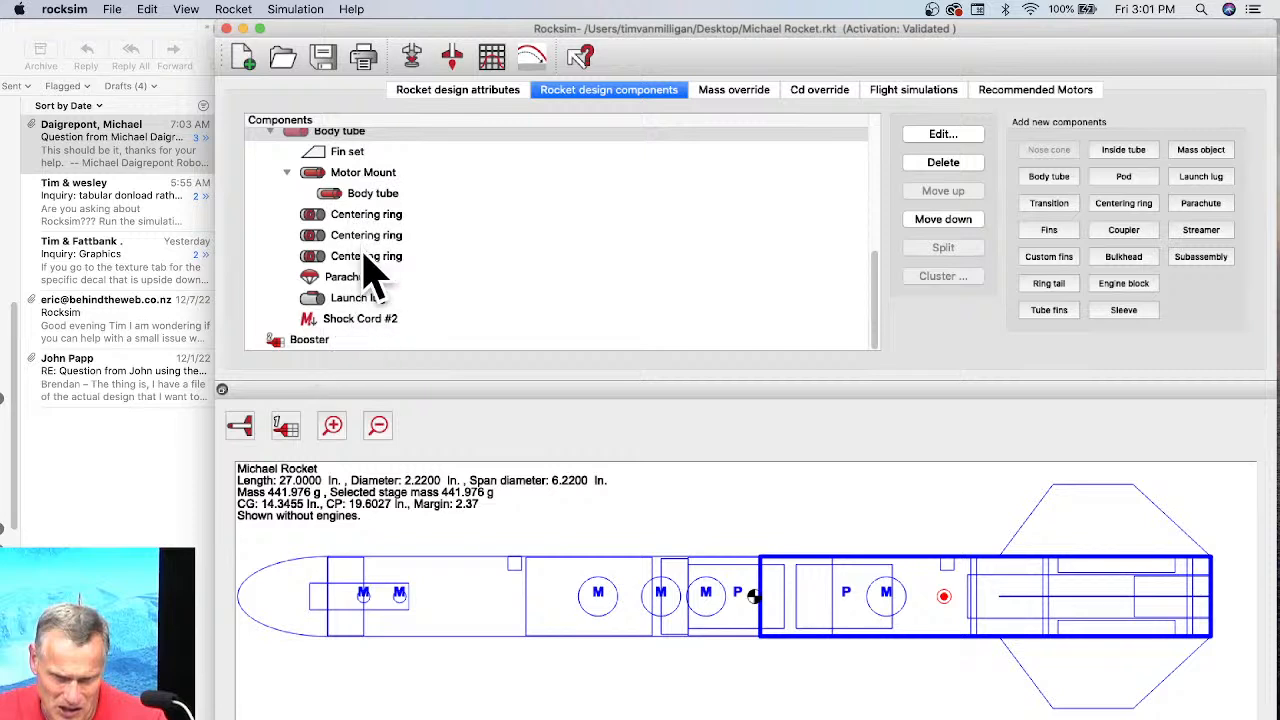
{"action": "scroll", "coordinate": [360, 250], "scroll_direction": "up", "scroll_amount": 3}
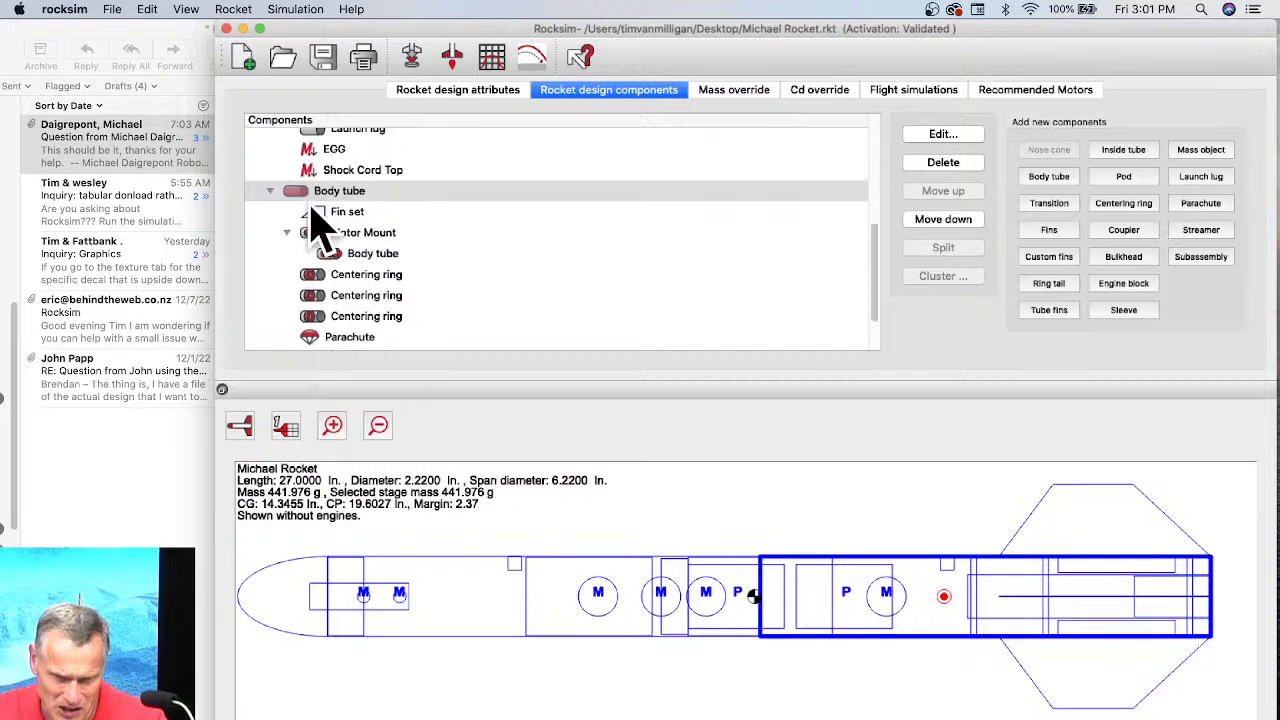
{"action": "left_click", "coordinate": [375, 205]}
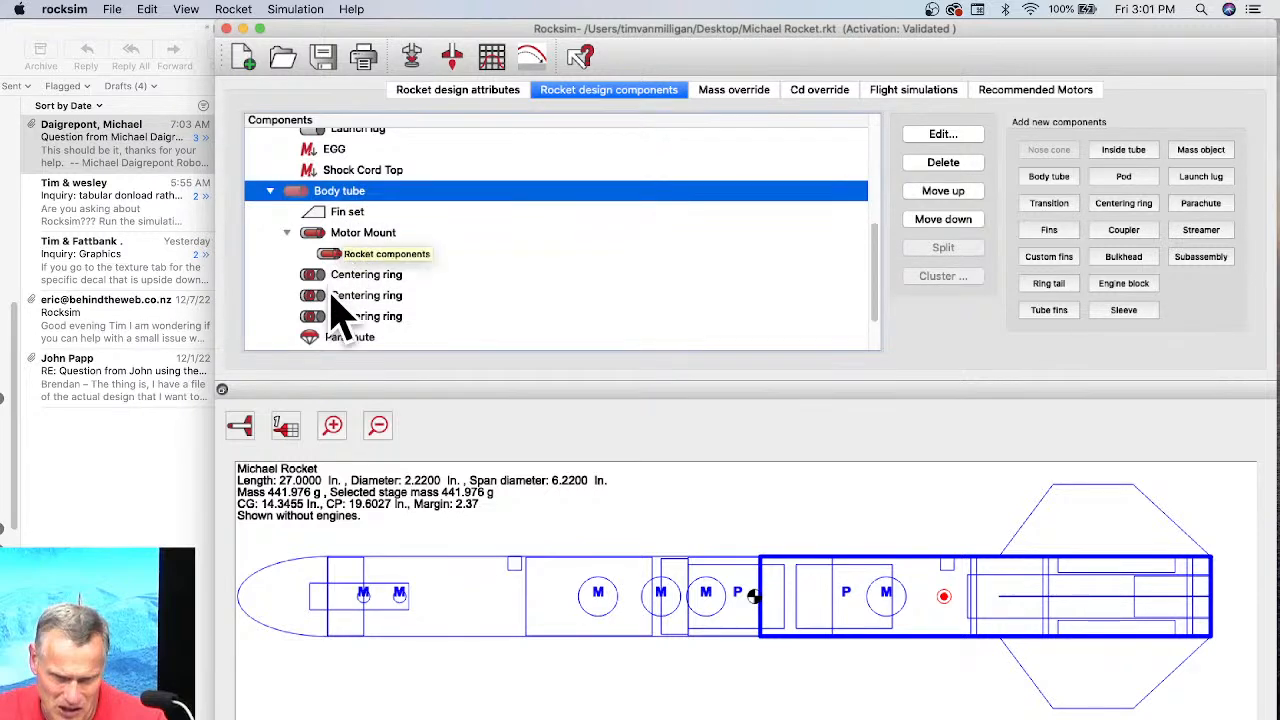
{"action": "right_click", "coordinate": [350, 194]}
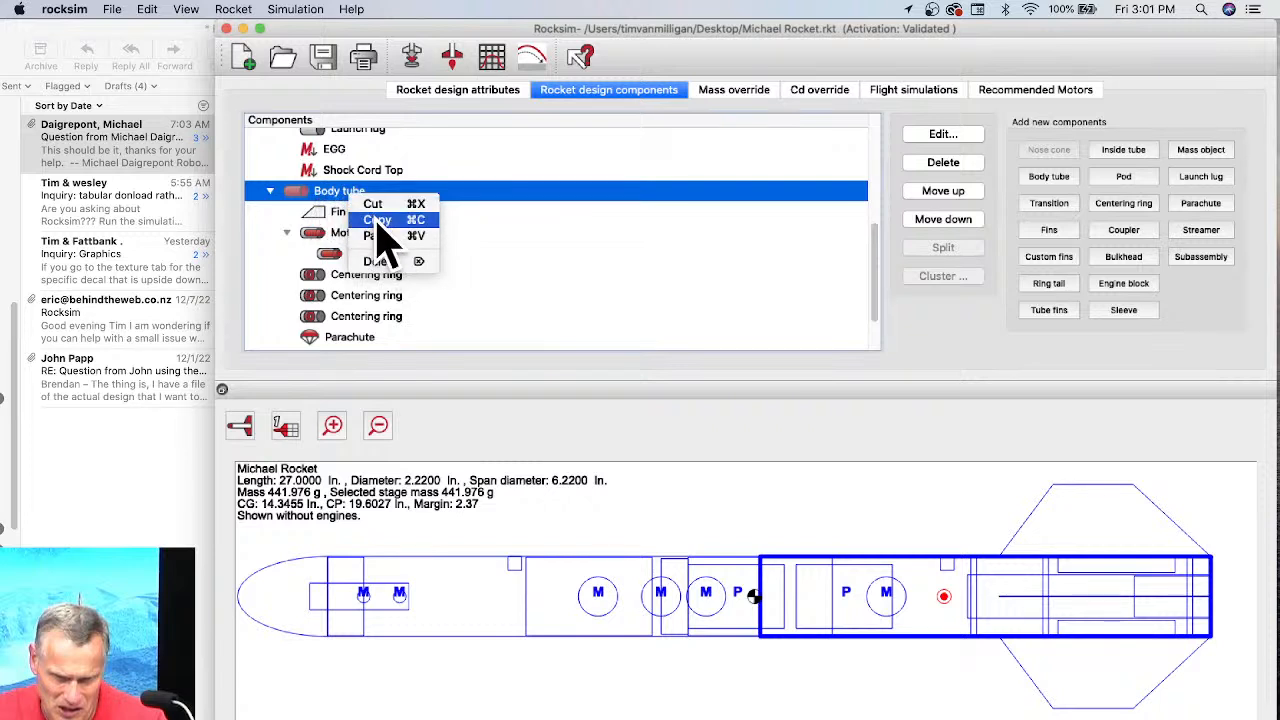
{"action": "left_click", "coordinate": [378, 220]}
Paste the copied body tube assembly into the Booster stage.
{"action": "scroll", "coordinate": [386, 230], "scroll_direction": "down", "scroll_amount": 3}
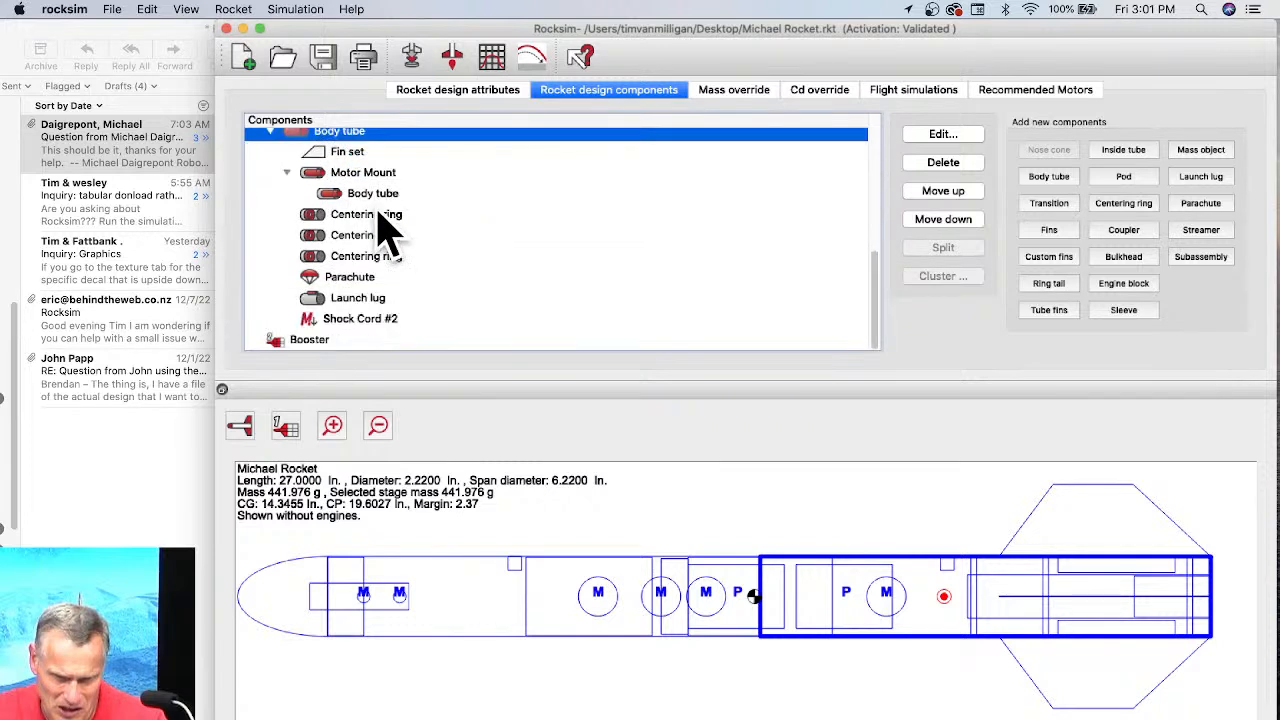
{"action": "left_click", "coordinate": [310, 341]}
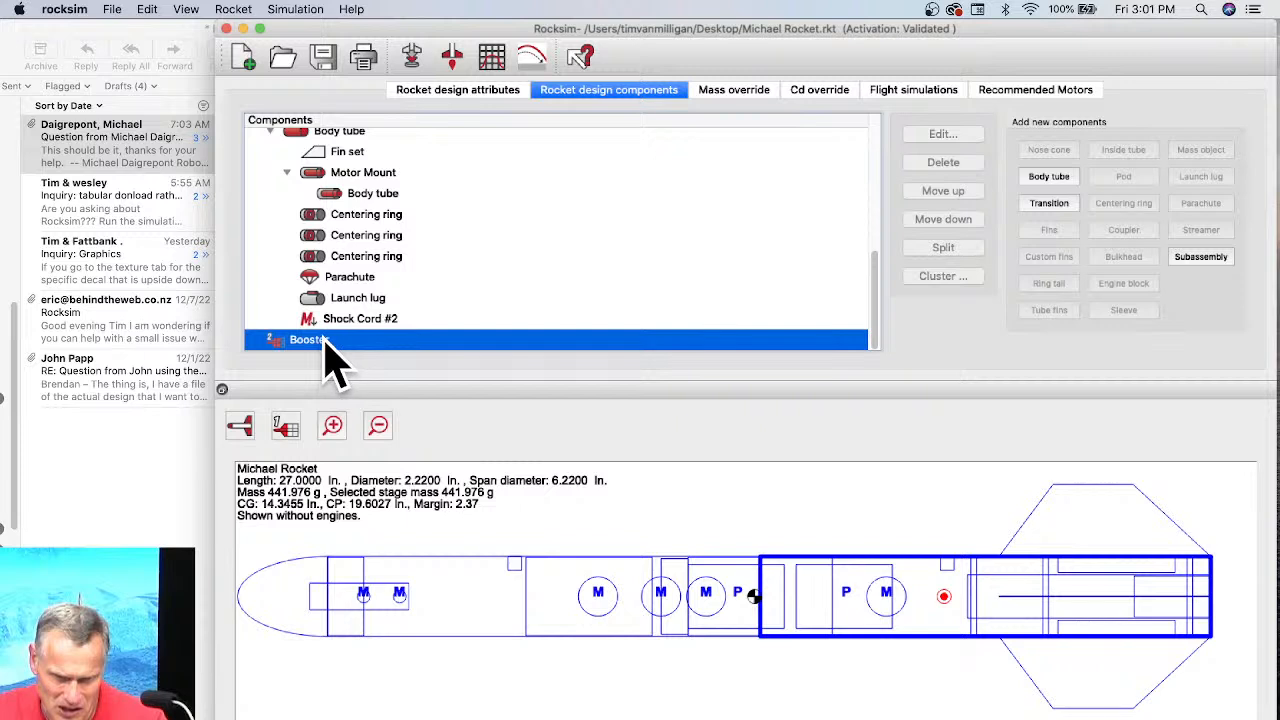
{"action": "left_click", "coordinate": [146, 9]}
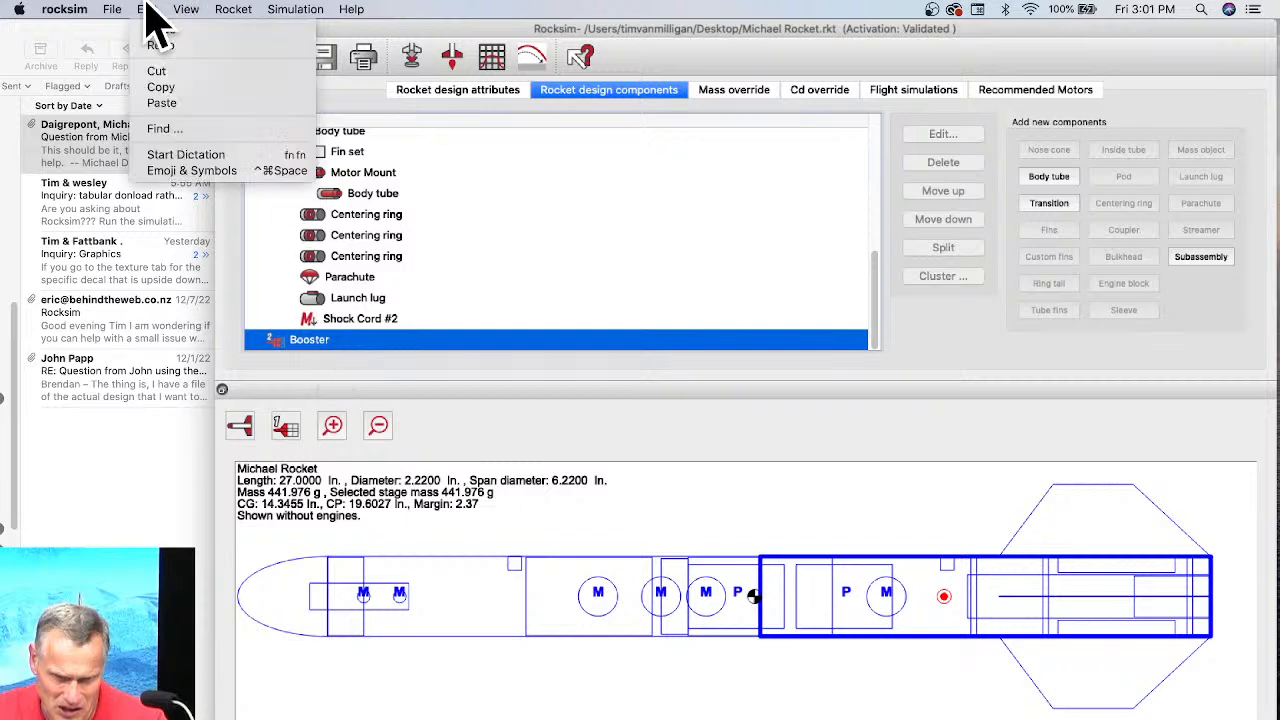
{"action": "left_click", "coordinate": [167, 104]}
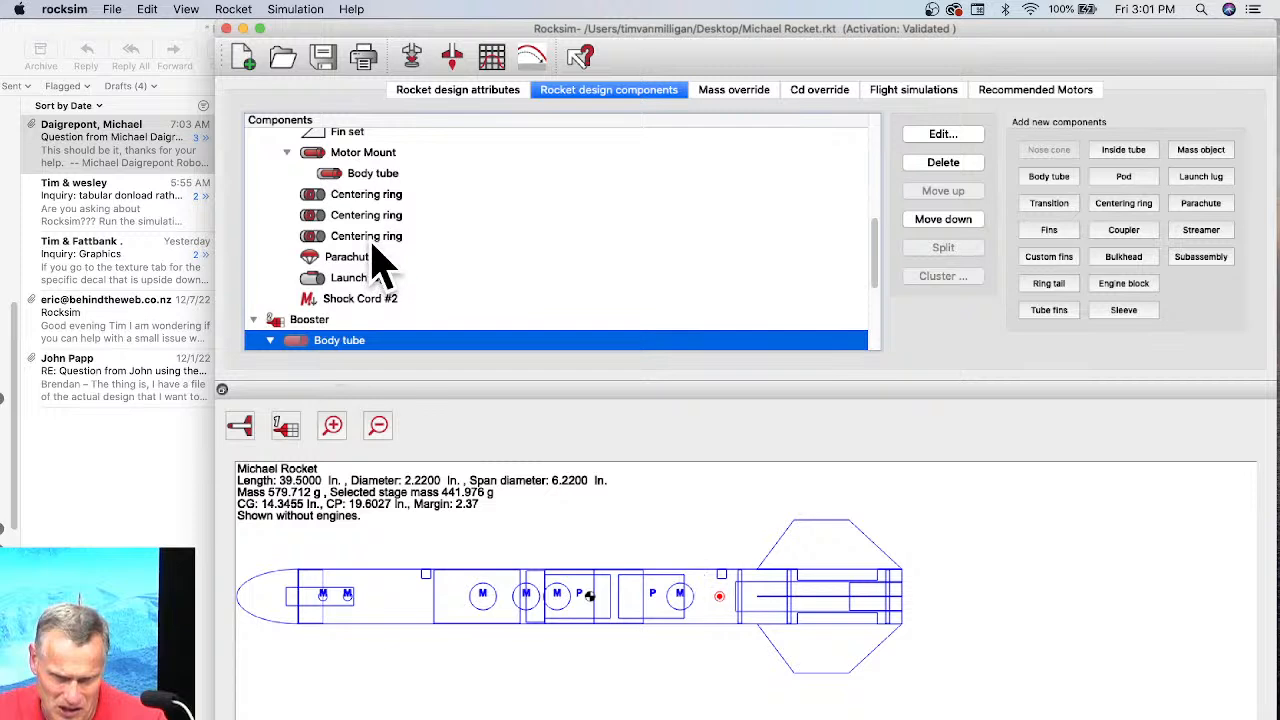
Delete the original aft body tube with its fins and motor mount from the Sustainer.
{"action": "scroll", "coordinate": [877, 225], "scroll_direction": "up", "scroll_amount": 1}
{"action": "left_click_drag", "start_coordinate": [878, 220], "coordinate": [880, 194]}
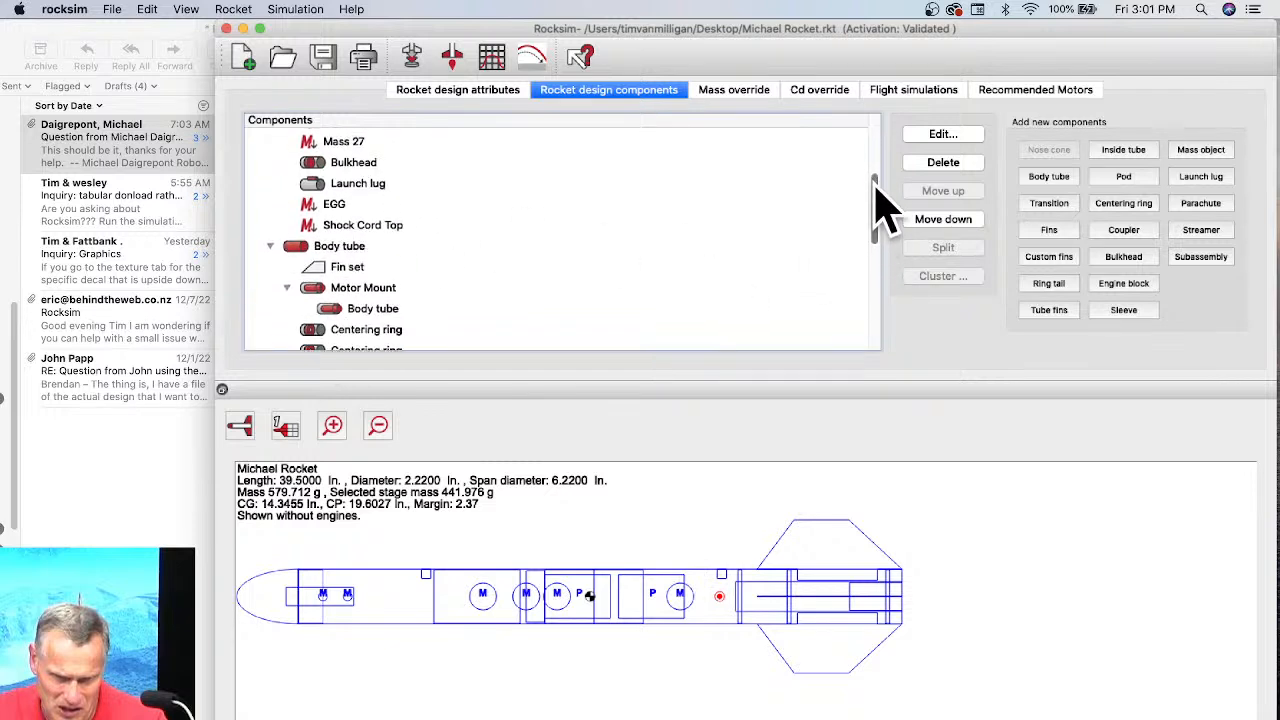
{"action": "left_click", "coordinate": [335, 255]}
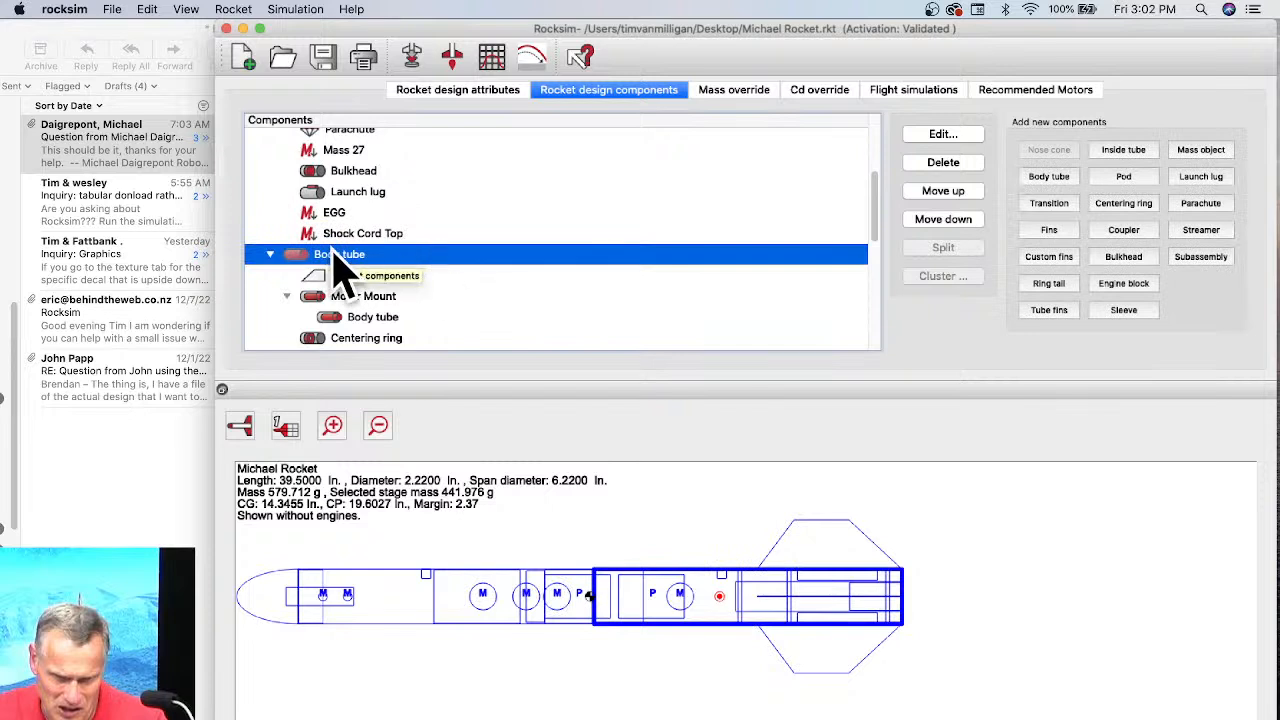
{"action": "right_click", "coordinate": [352, 258]}
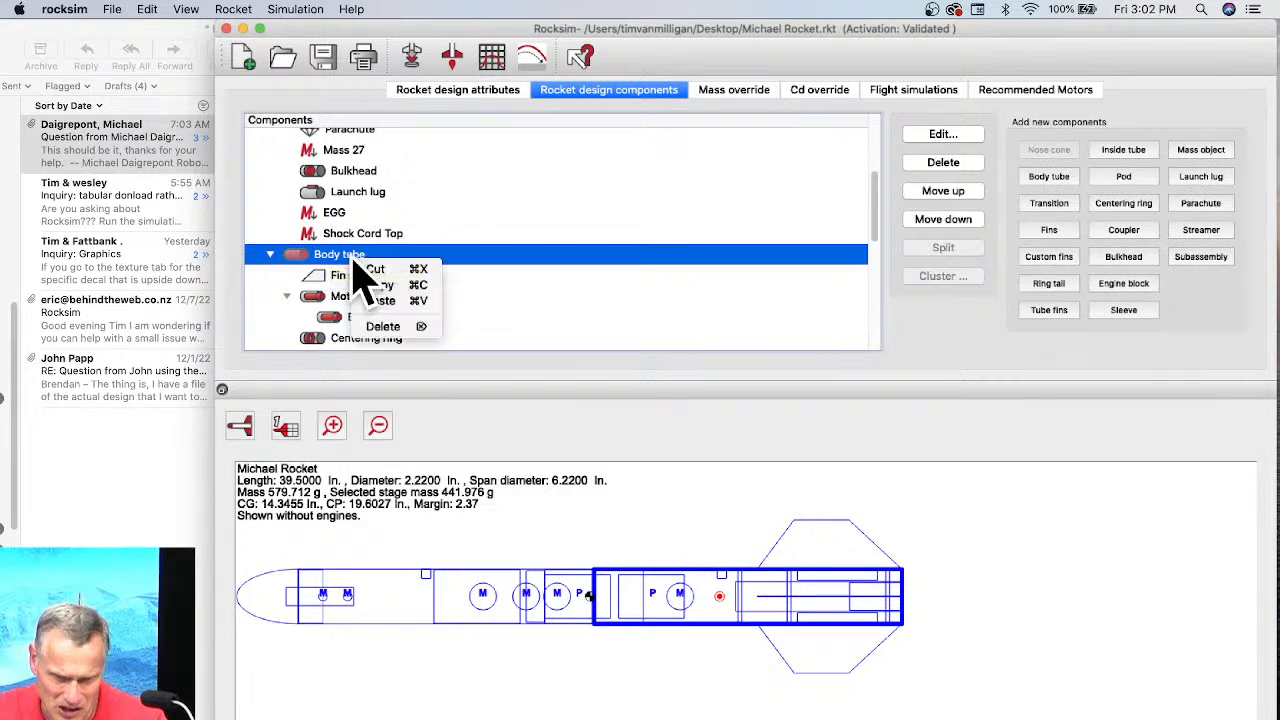
{"action": "left_click", "coordinate": [385, 327]}
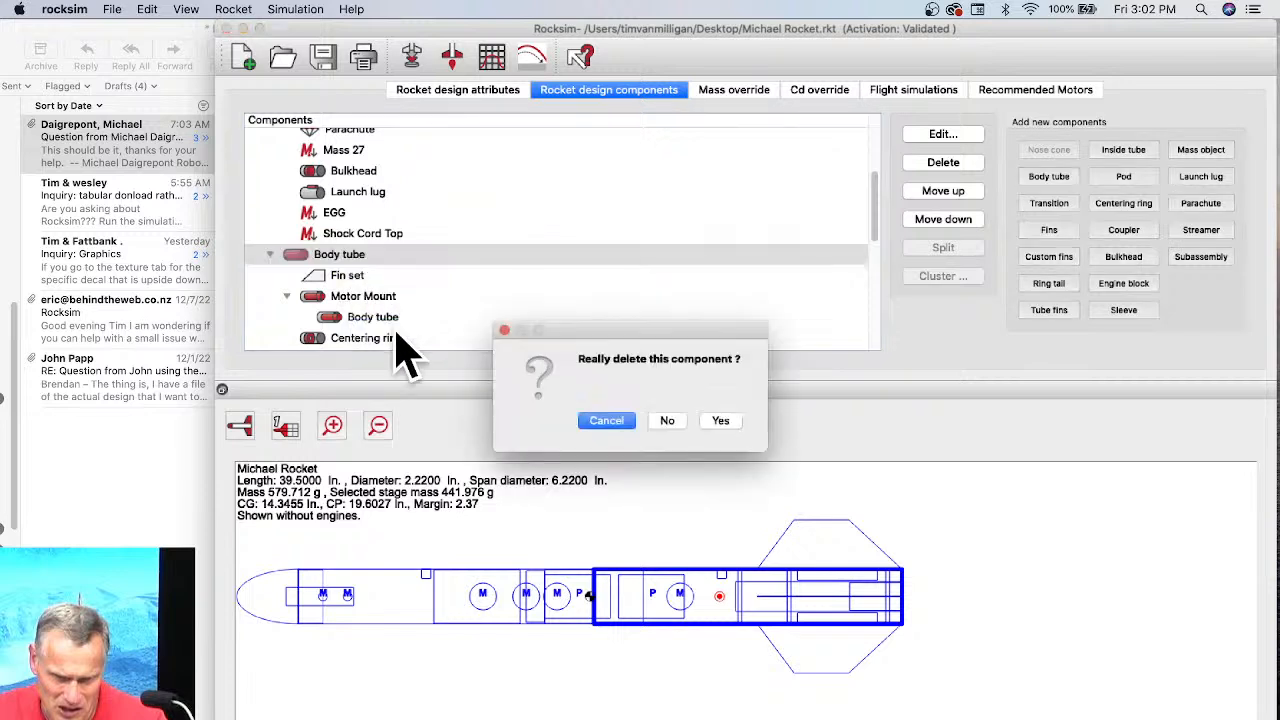
{"action": "left_click", "coordinate": [722, 421]}
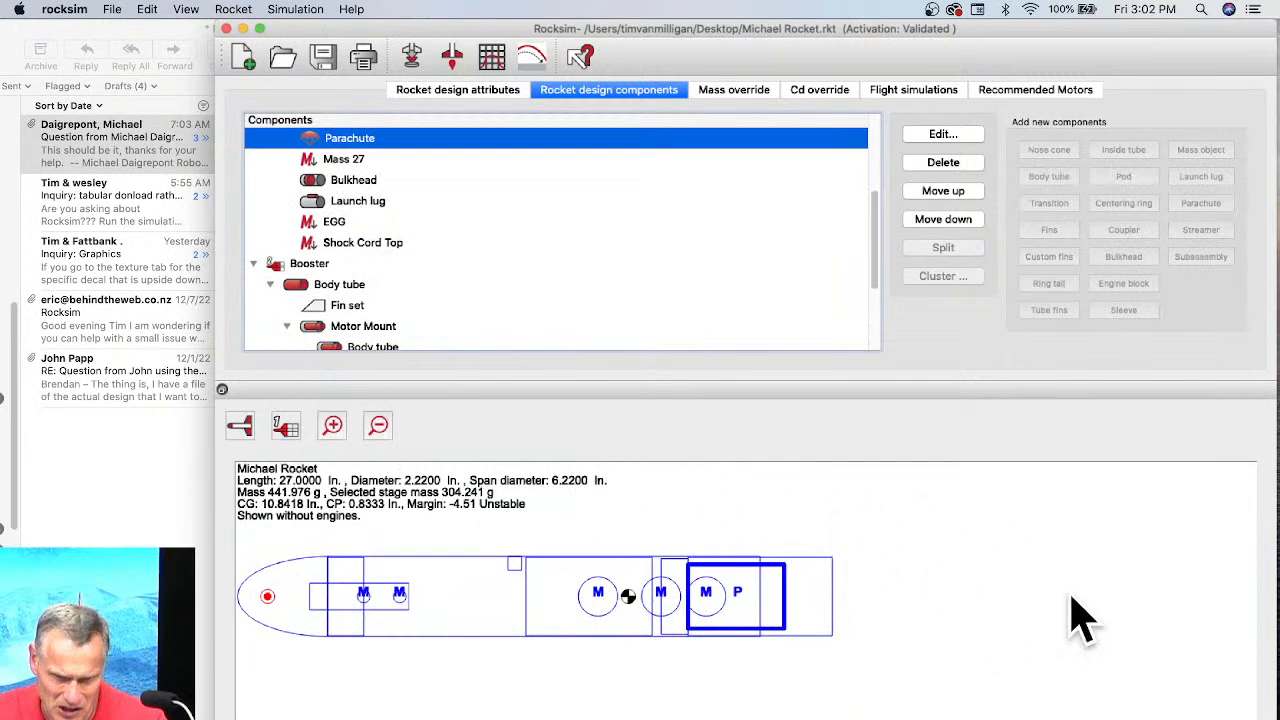
Compare the full two-stage rocket with the sustainer alone in the 2D view, ending with both stages shown.
{"action": "left_click", "coordinate": [287, 430]}
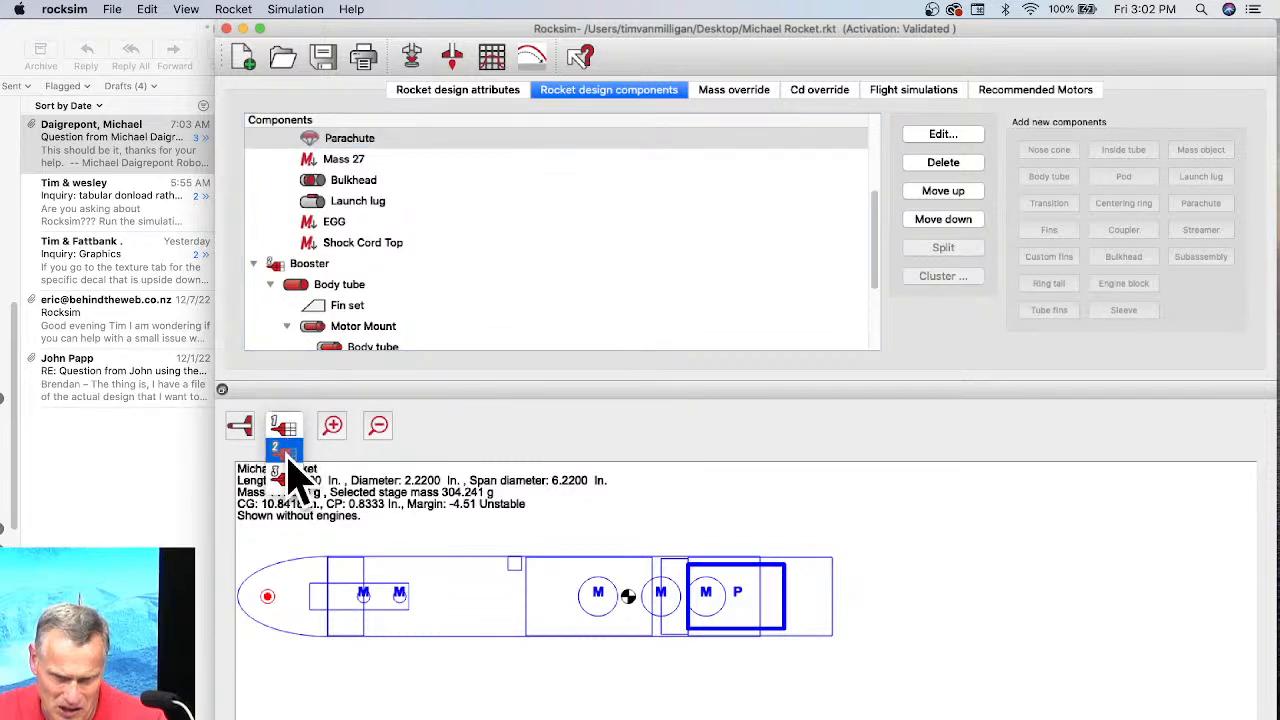
{"action": "left_click", "coordinate": [287, 455]}
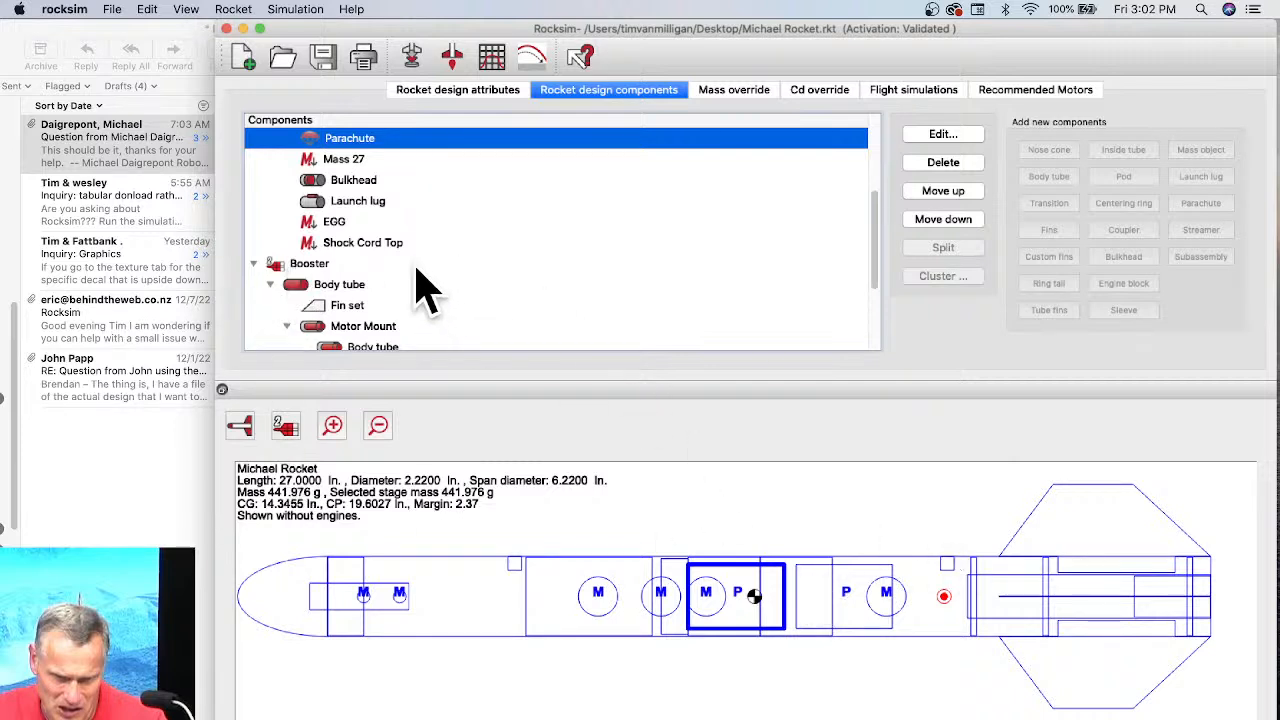
{"action": "scroll", "coordinate": [425, 280], "scroll_direction": "up", "scroll_amount": 5}
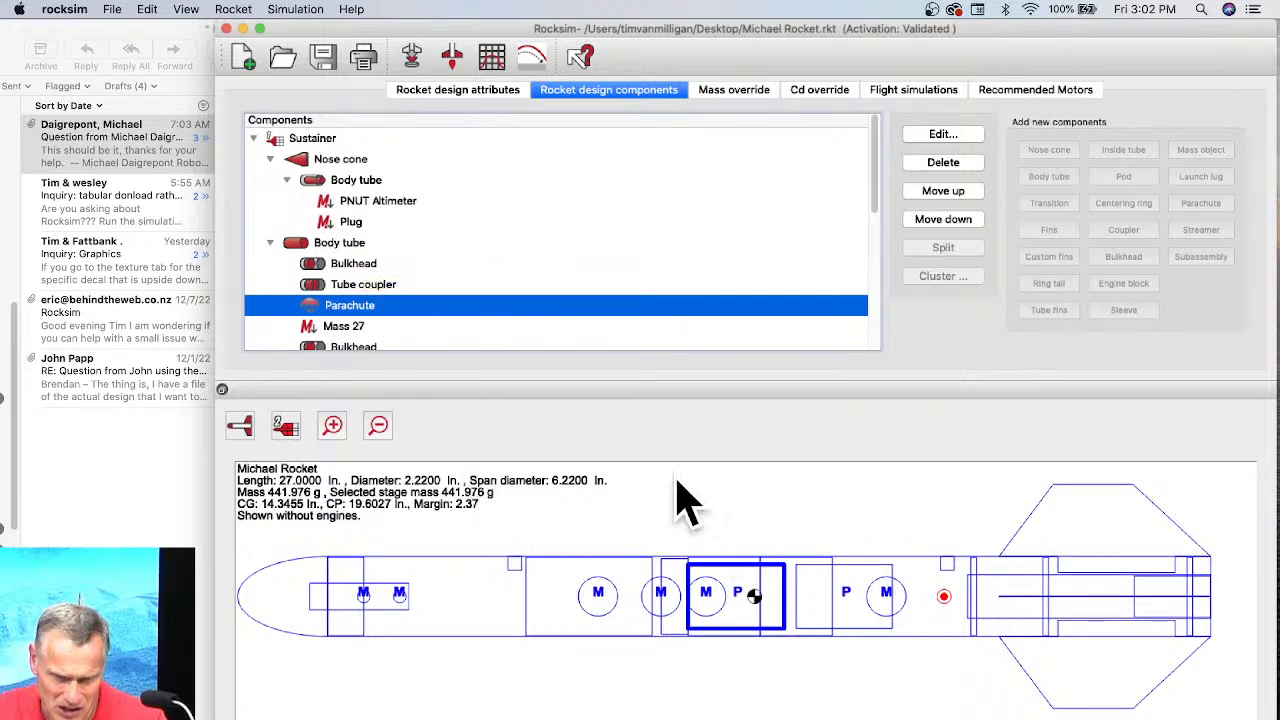
{"action": "left_click", "coordinate": [298, 420]}
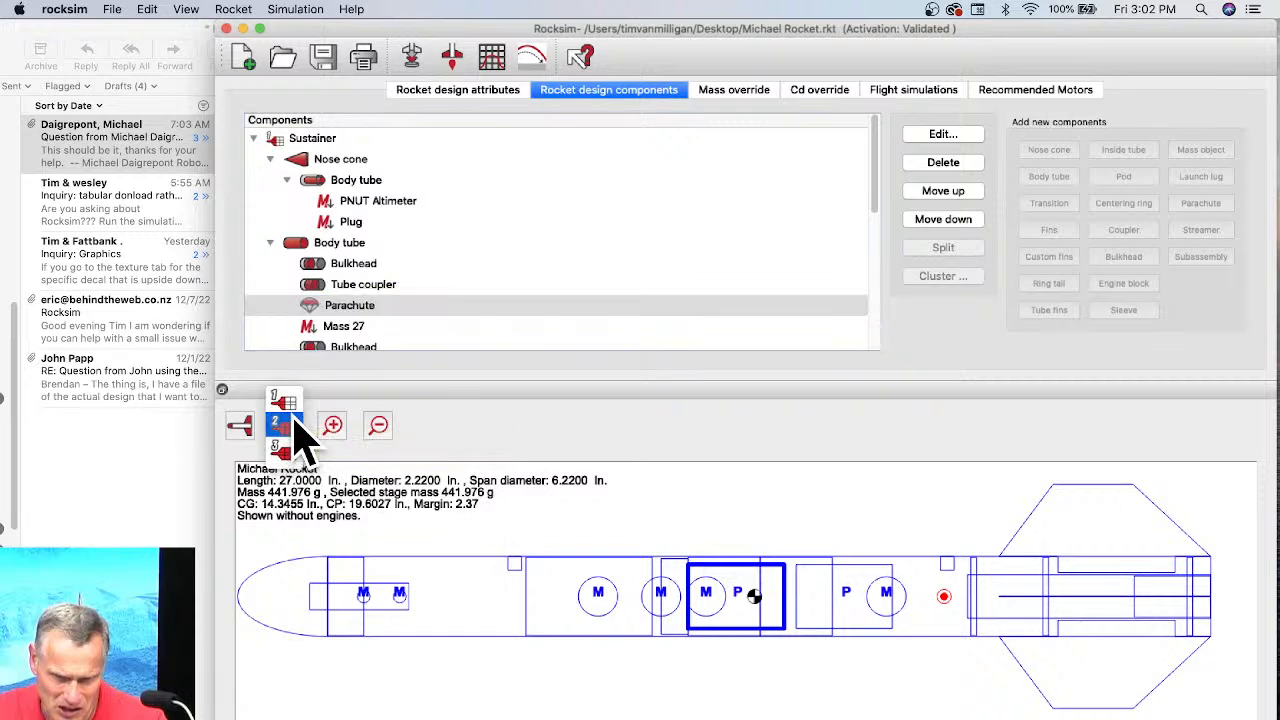
{"action": "left_click", "coordinate": [296, 404]}
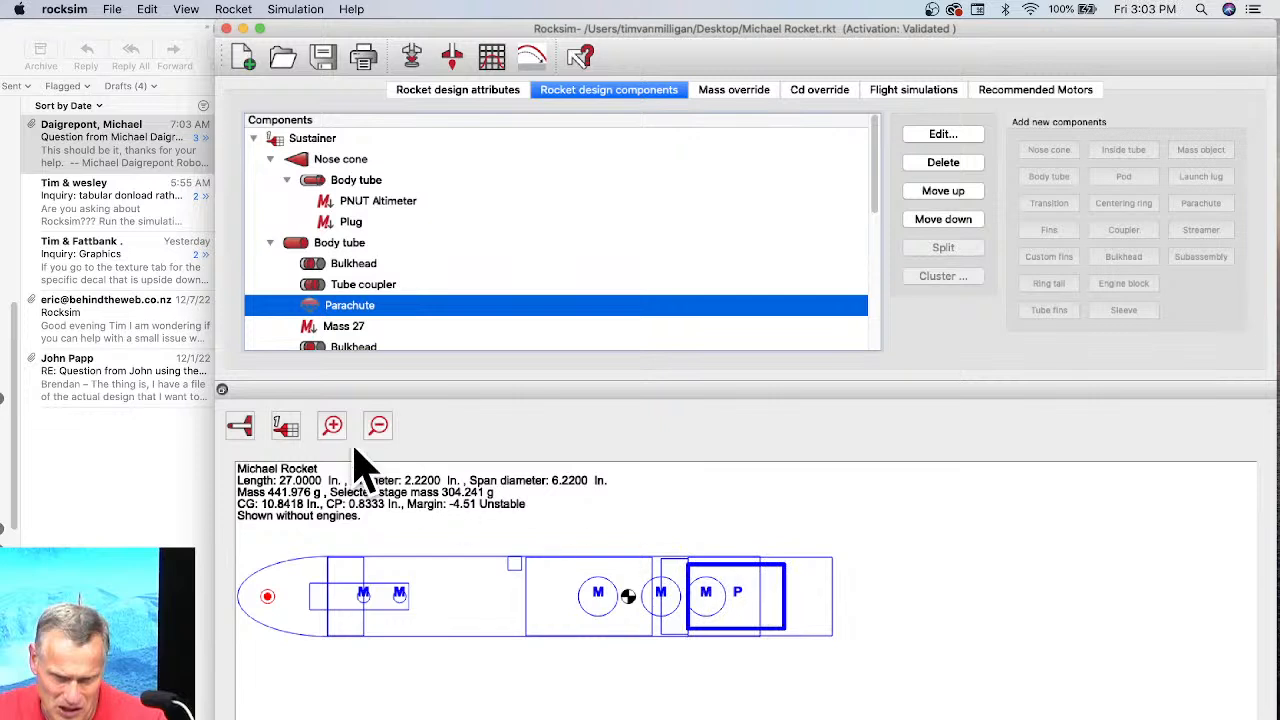
{"action": "left_click", "coordinate": [285, 428]}
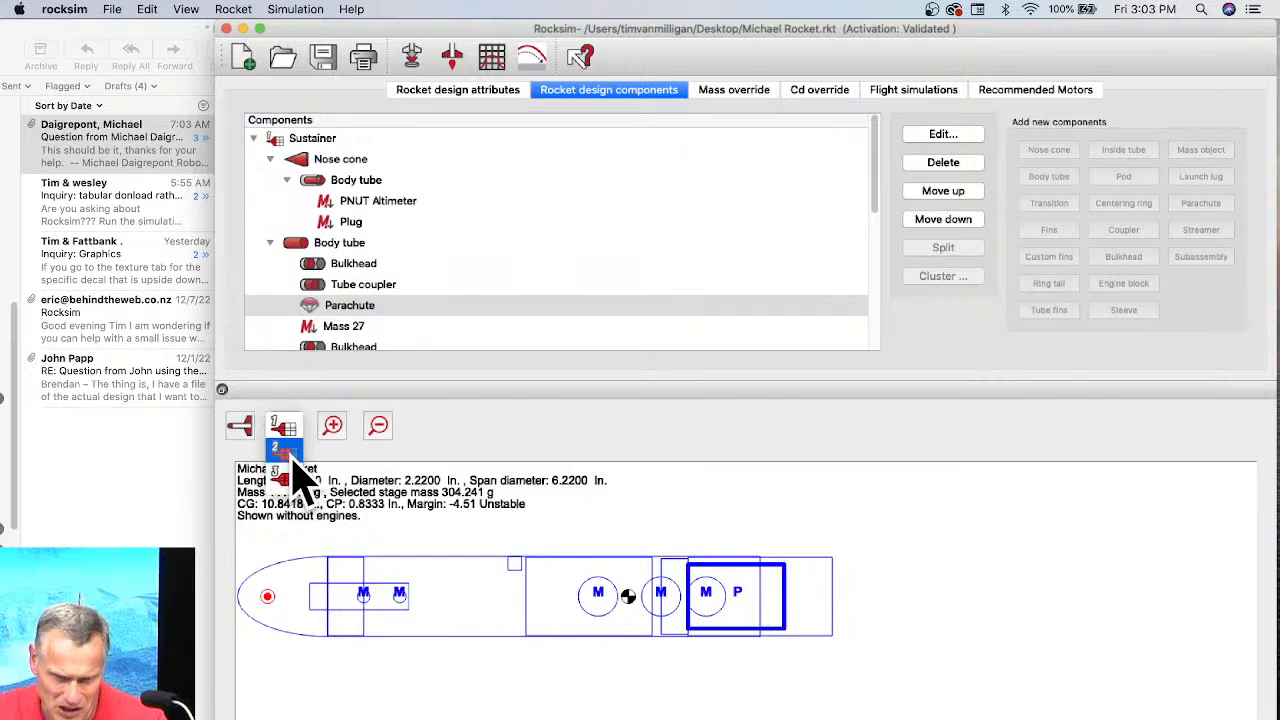
{"action": "left_click", "coordinate": [285, 452]}
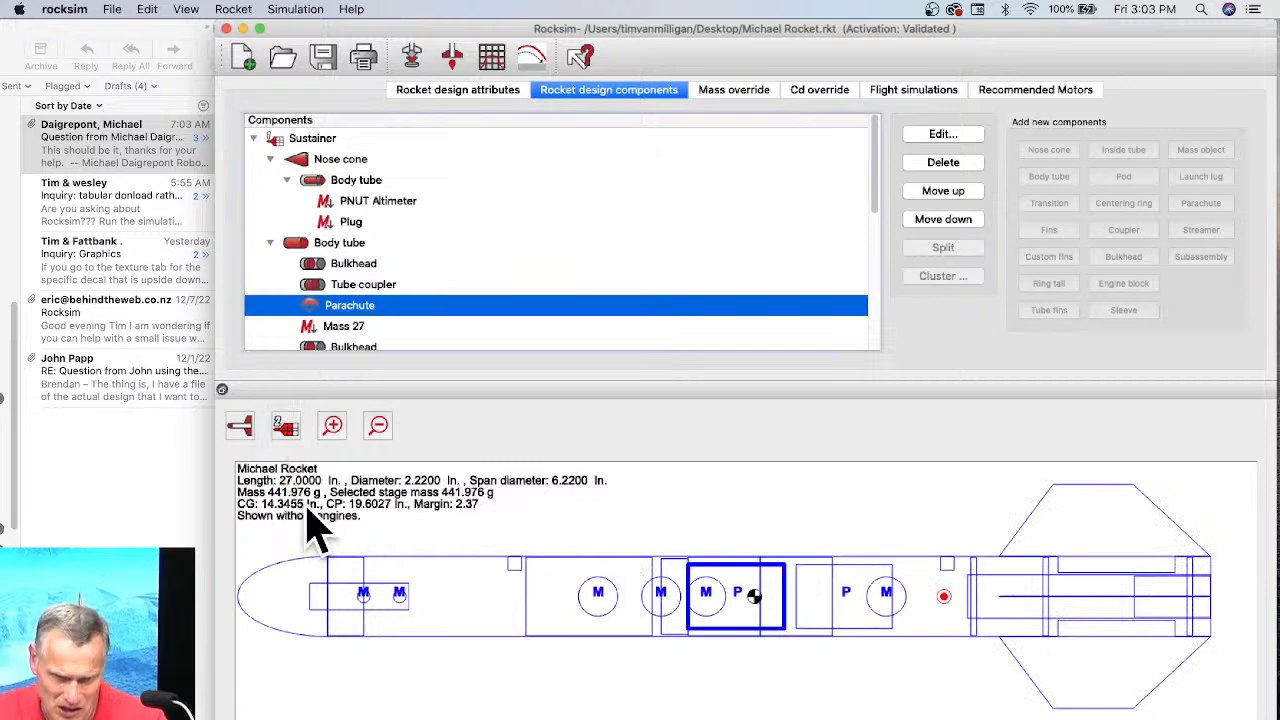
Select the Booster stage among the components and show only the sustainer in the 2D view to read its mass.
{"action": "scroll", "coordinate": [370, 290], "scroll_direction": "down", "scroll_amount": 5}
{"action": "scroll", "coordinate": [370, 290], "scroll_direction": "down", "scroll_amount": 5}
{"action": "left_click", "coordinate": [298, 190]}
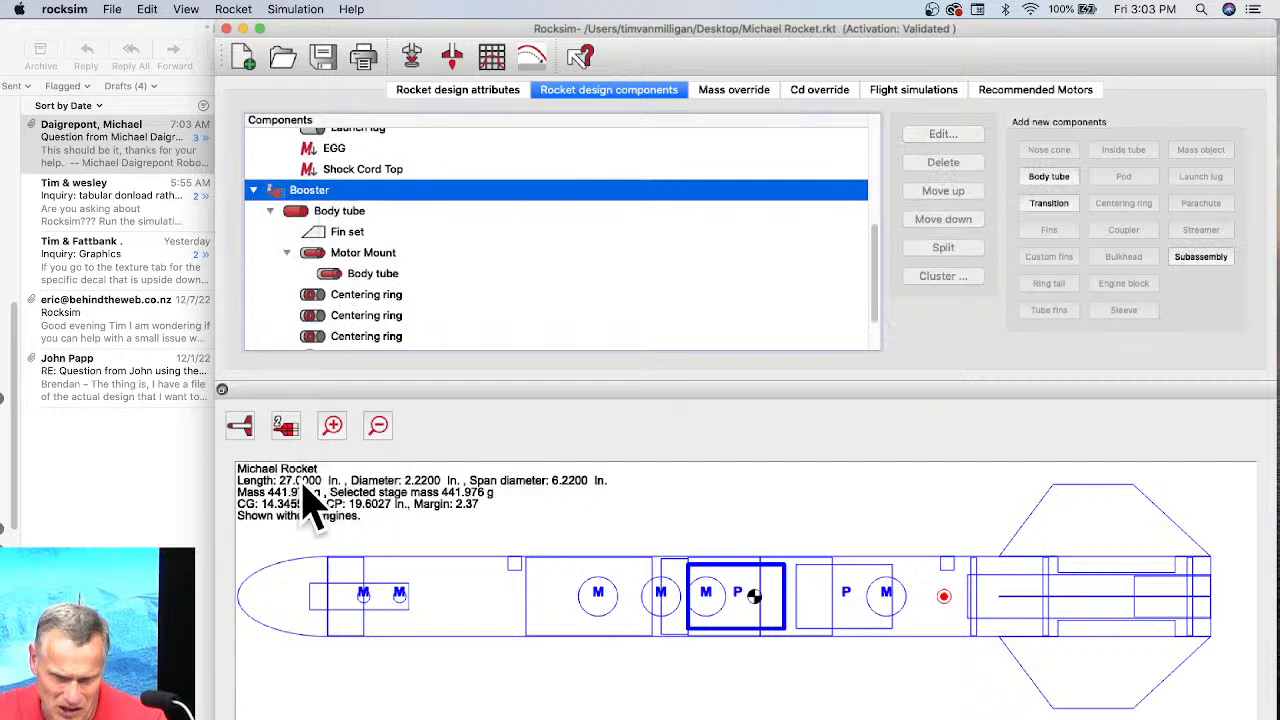
{"action": "left_click", "coordinate": [285, 425]}
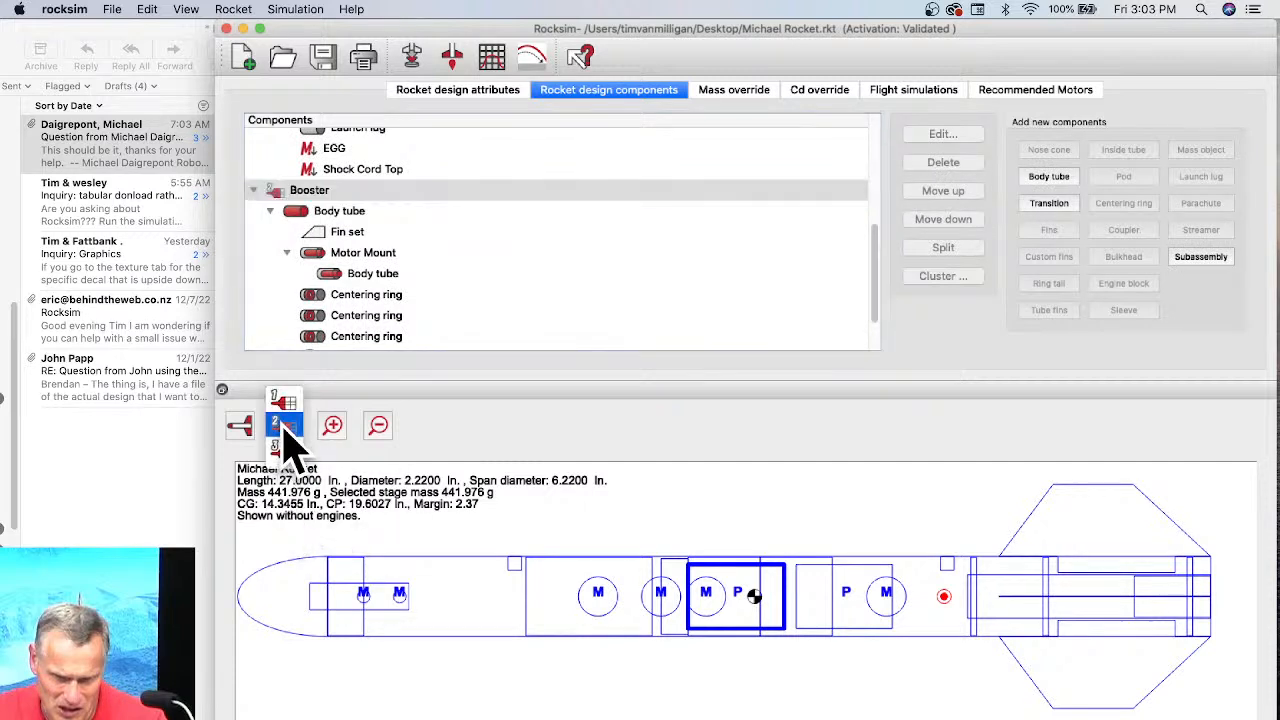
{"action": "left_click", "coordinate": [287, 405]}
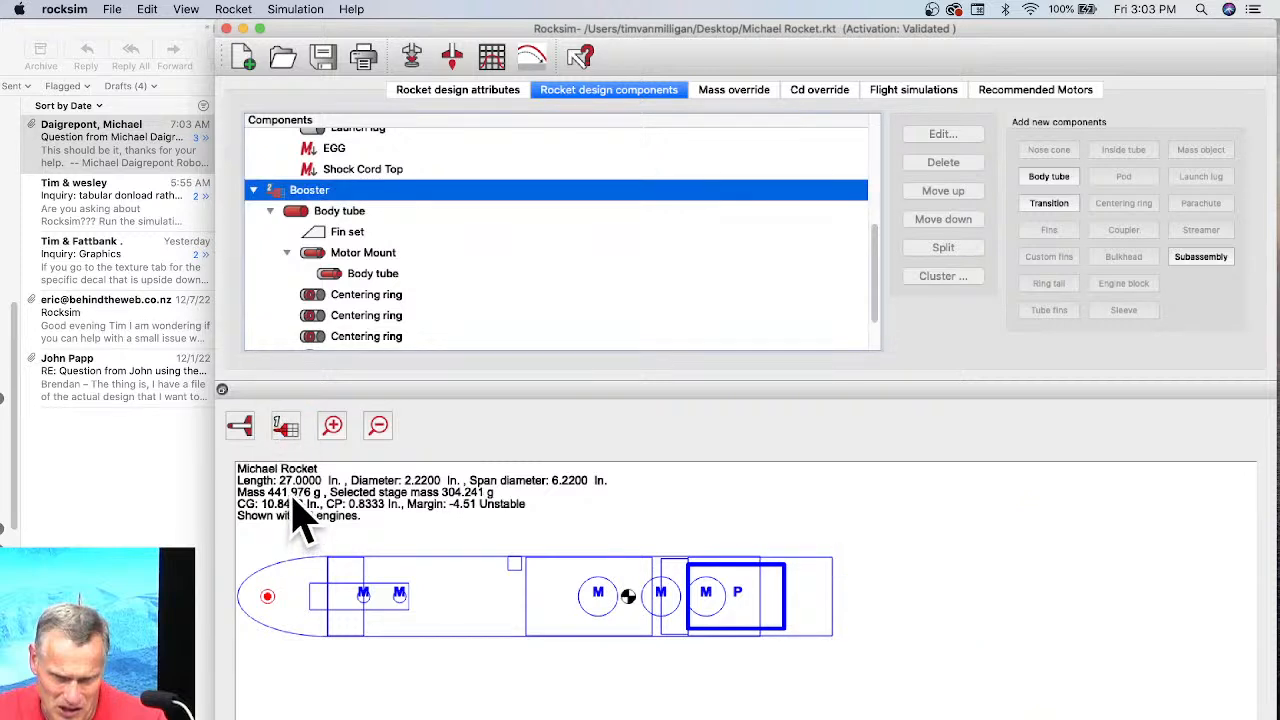
Check the mass override settings, return to the component list and show both stages to read the combined mass.
{"action": "left_click", "coordinate": [738, 92]}
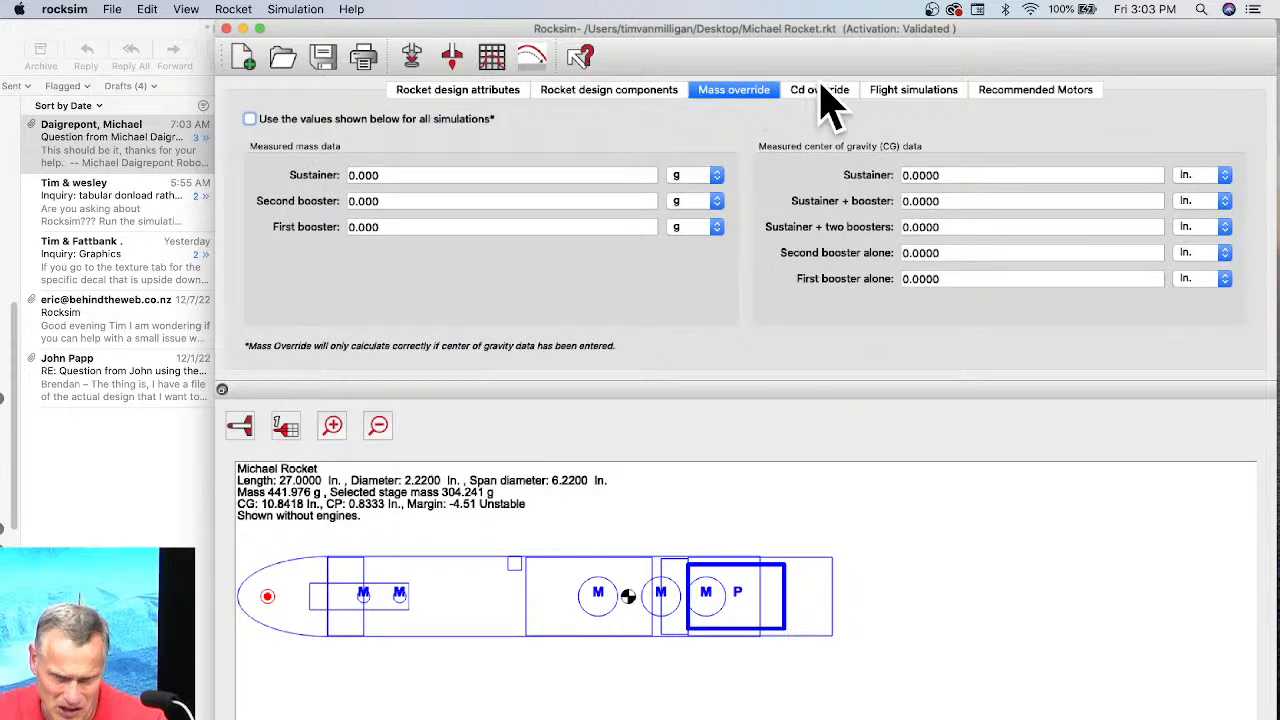
{"action": "left_click", "coordinate": [620, 100]}
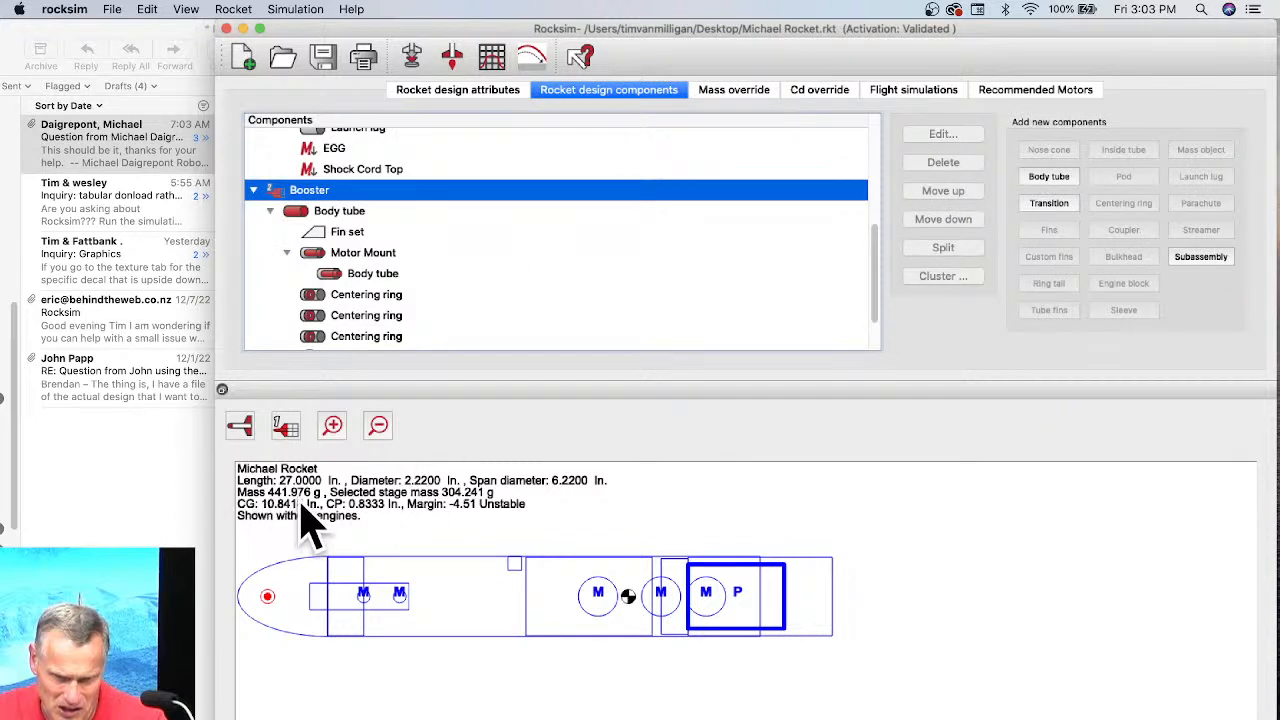
{"action": "left_click", "coordinate": [290, 432]}
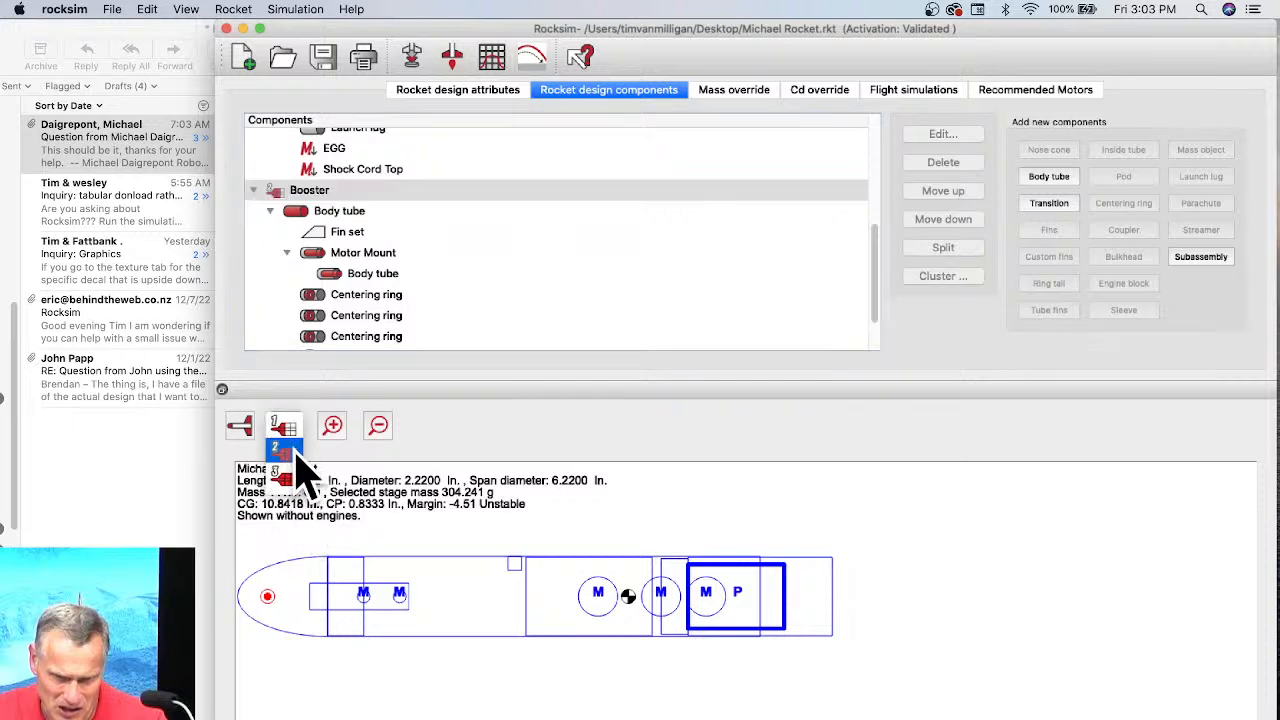
{"action": "left_click", "coordinate": [300, 470]}
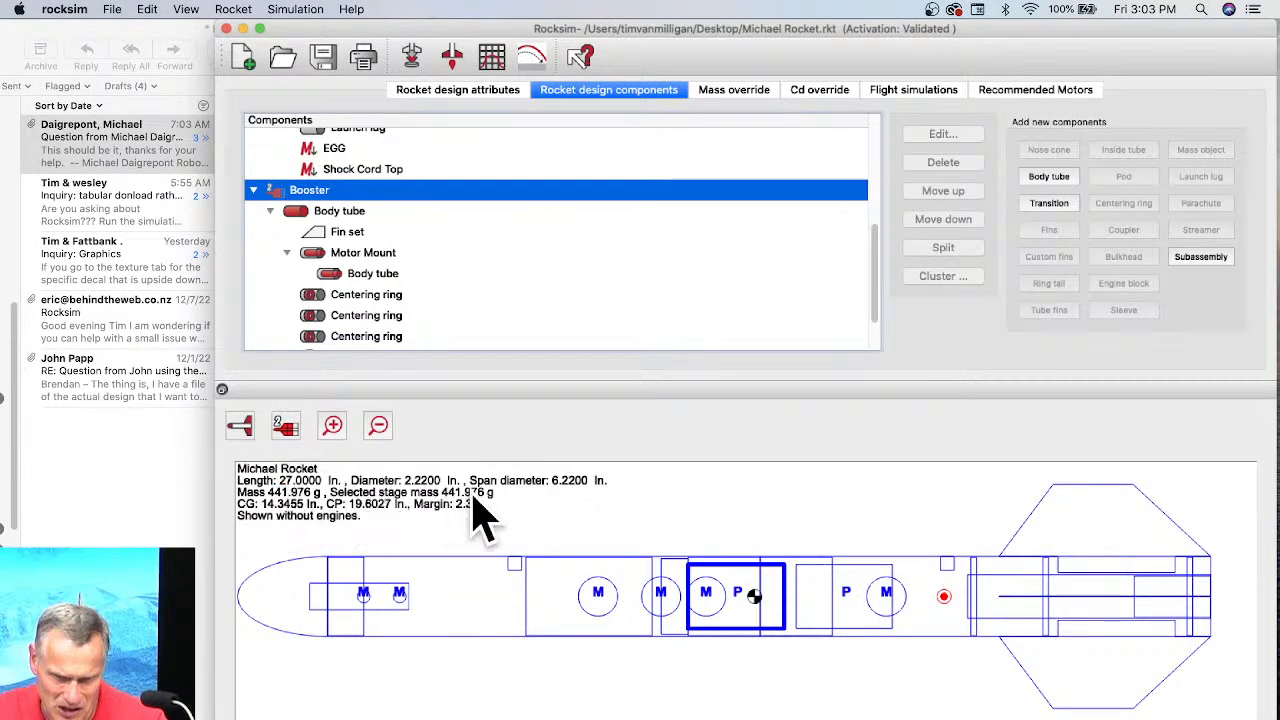
Show only the sustainer in the 2D view and enter the full rocket's mass, 441.976, in Calculator.
{"action": "left_click", "coordinate": [286, 425]}
{"action": "left_click", "coordinate": [292, 408]}
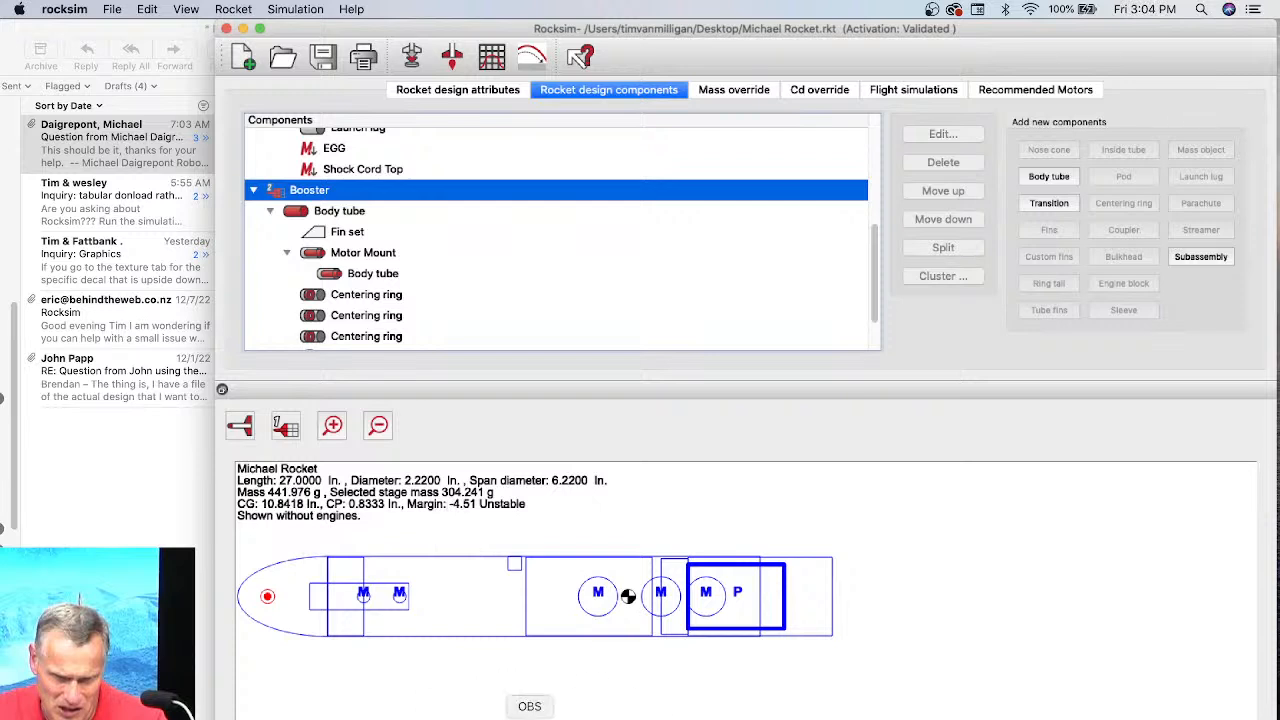
{"action": "left_click", "coordinate": [662, 716]}
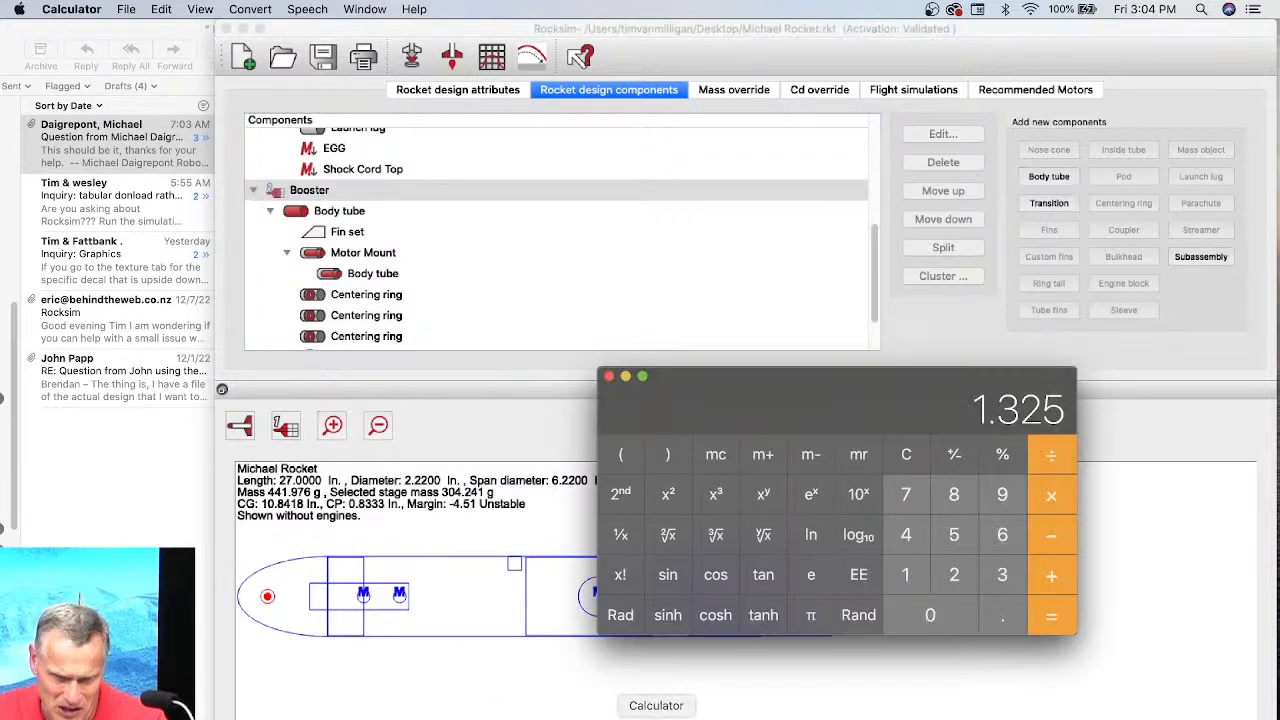
{"action": "left_click", "coordinate": [903, 572]}
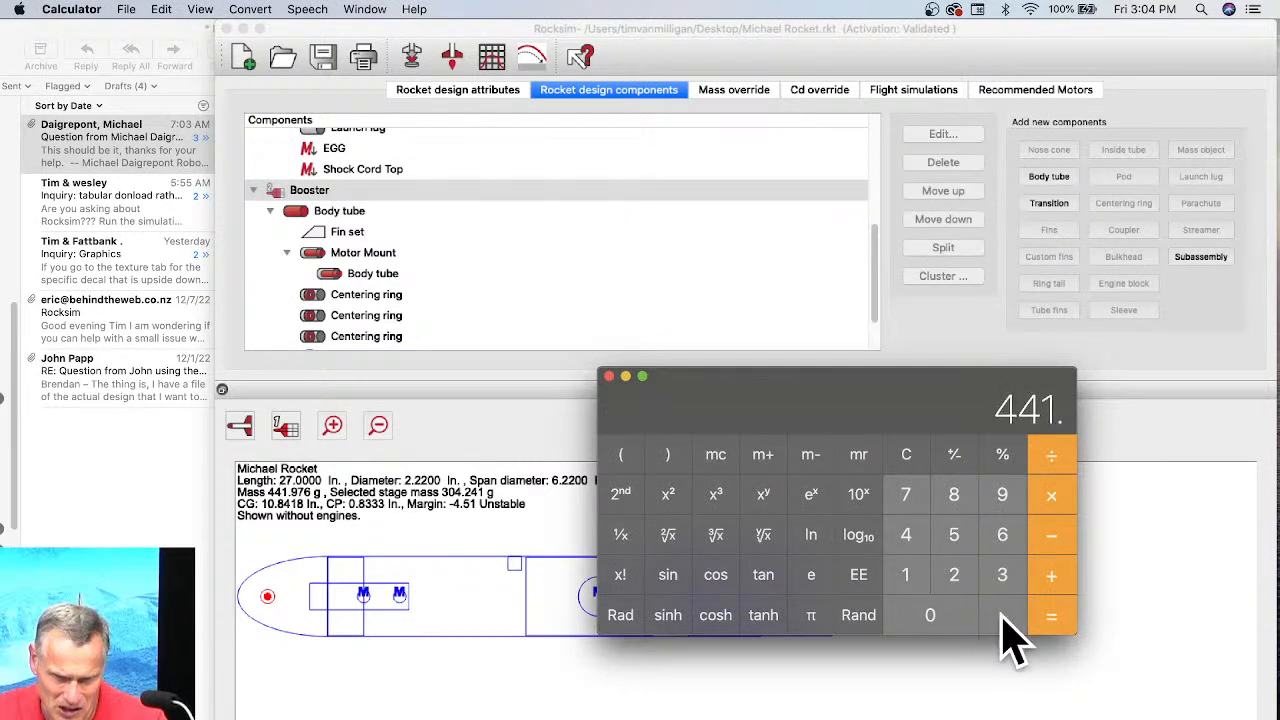
{"action": "left_click", "coordinate": [1002, 494]}
{"action": "left_click", "coordinate": [906, 494]}
{"action": "left_click", "coordinate": [997, 533]}
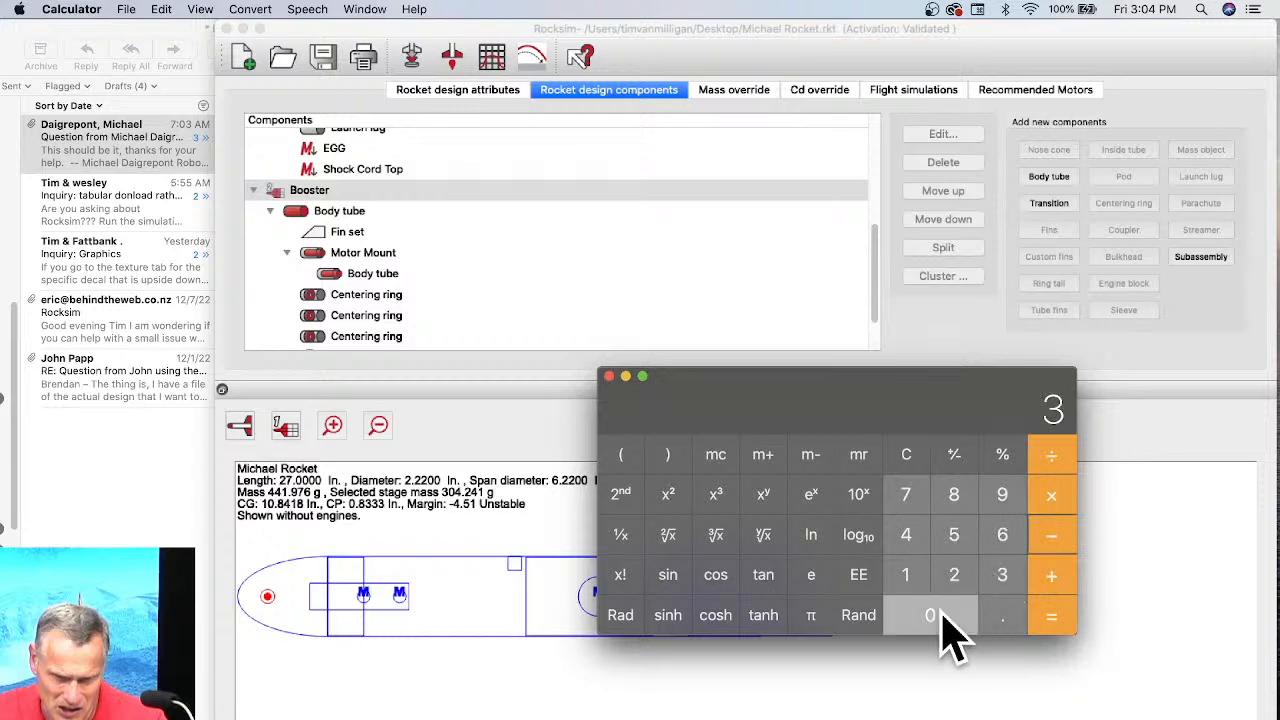
Subtract the sustainer's mass, 304.241, to calculate the booster's mass, and close Calculator.
{"action": "left_click", "coordinate": [906, 534]}
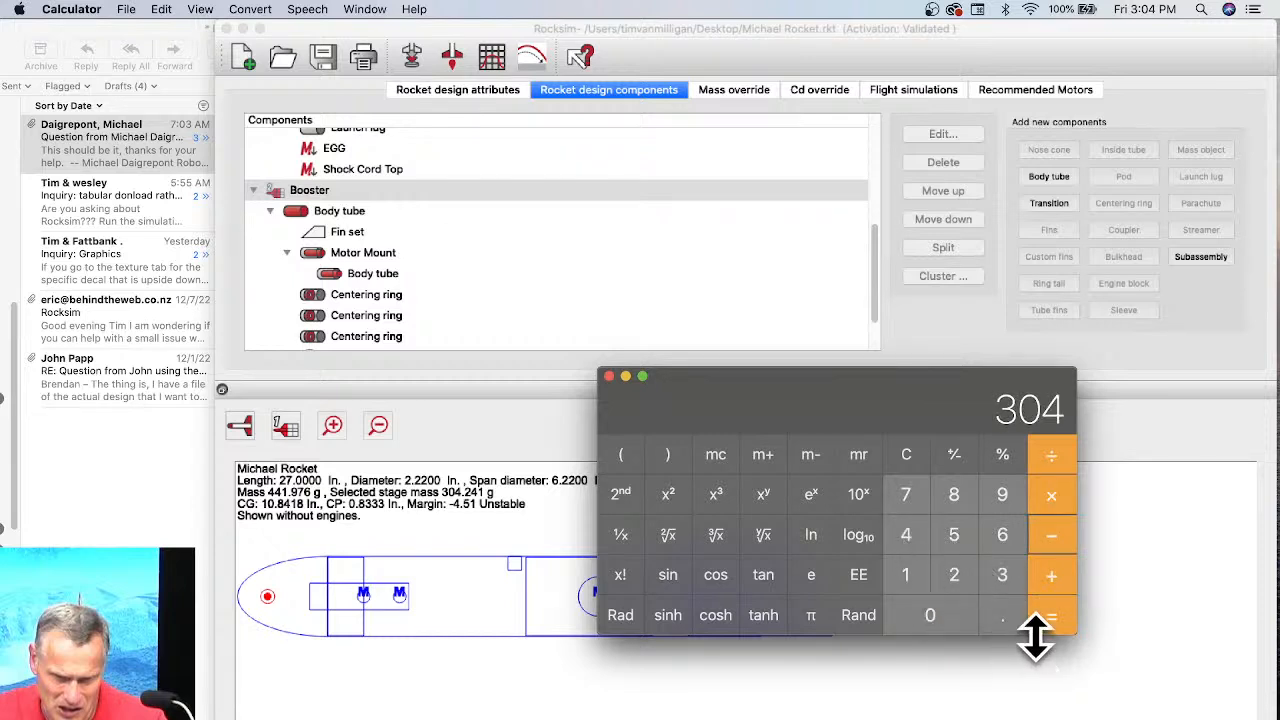
{"action": "left_click", "coordinate": [1008, 617]}
{"action": "left_click", "coordinate": [954, 575]}
{"action": "left_click", "coordinate": [906, 538]}
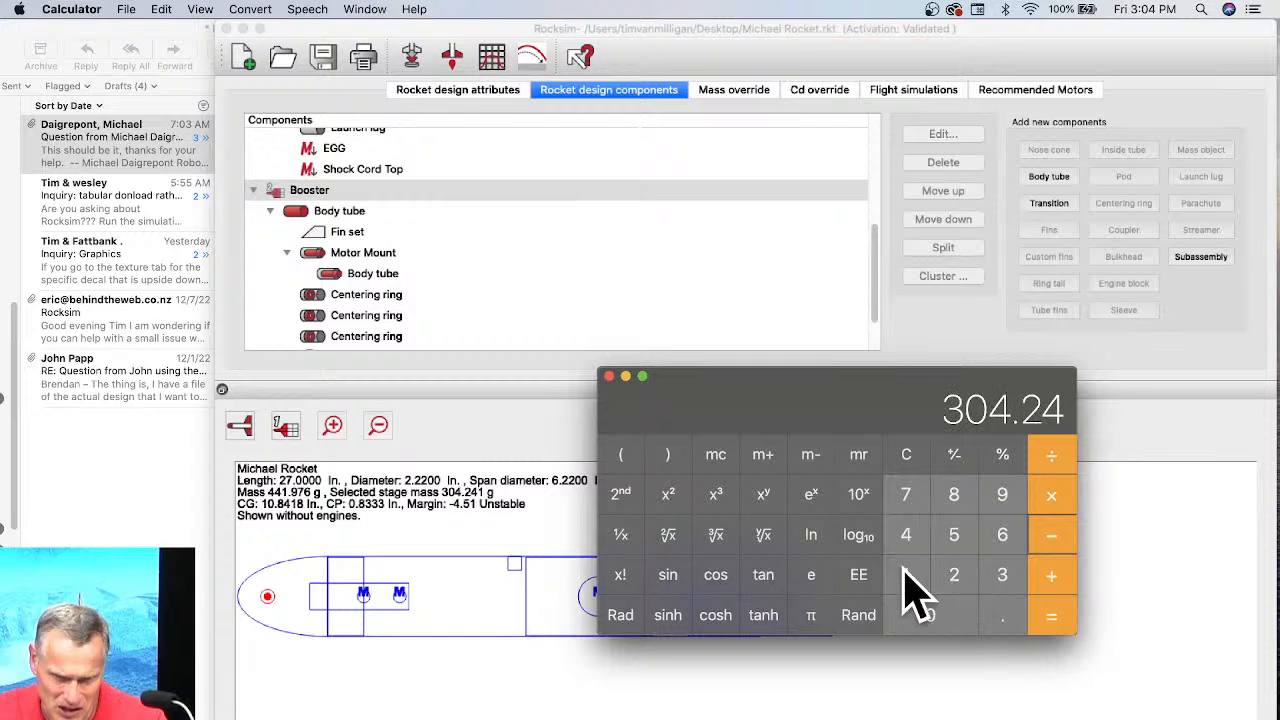
{"action": "left_click", "coordinate": [908, 580]}
{"action": "left_click", "coordinate": [1051, 617]}
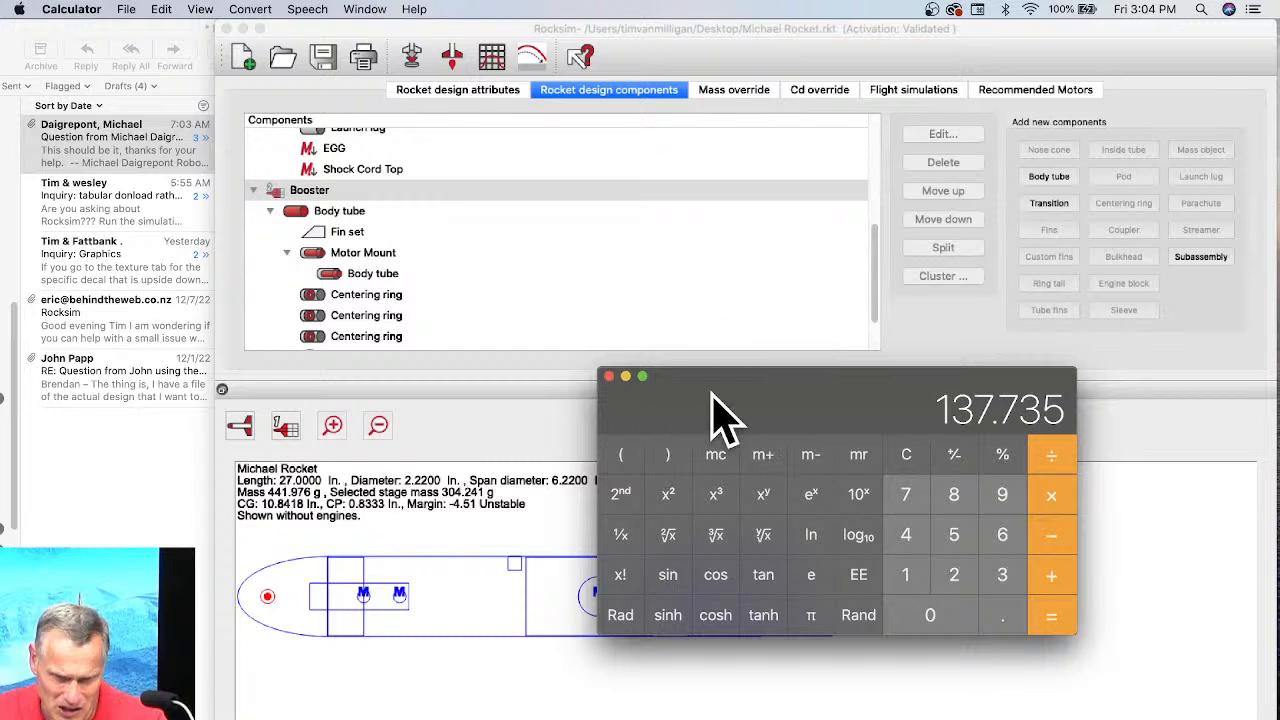
{"action": "left_click_drag", "start_coordinate": [737, 423], "coordinate": [966, 463]}
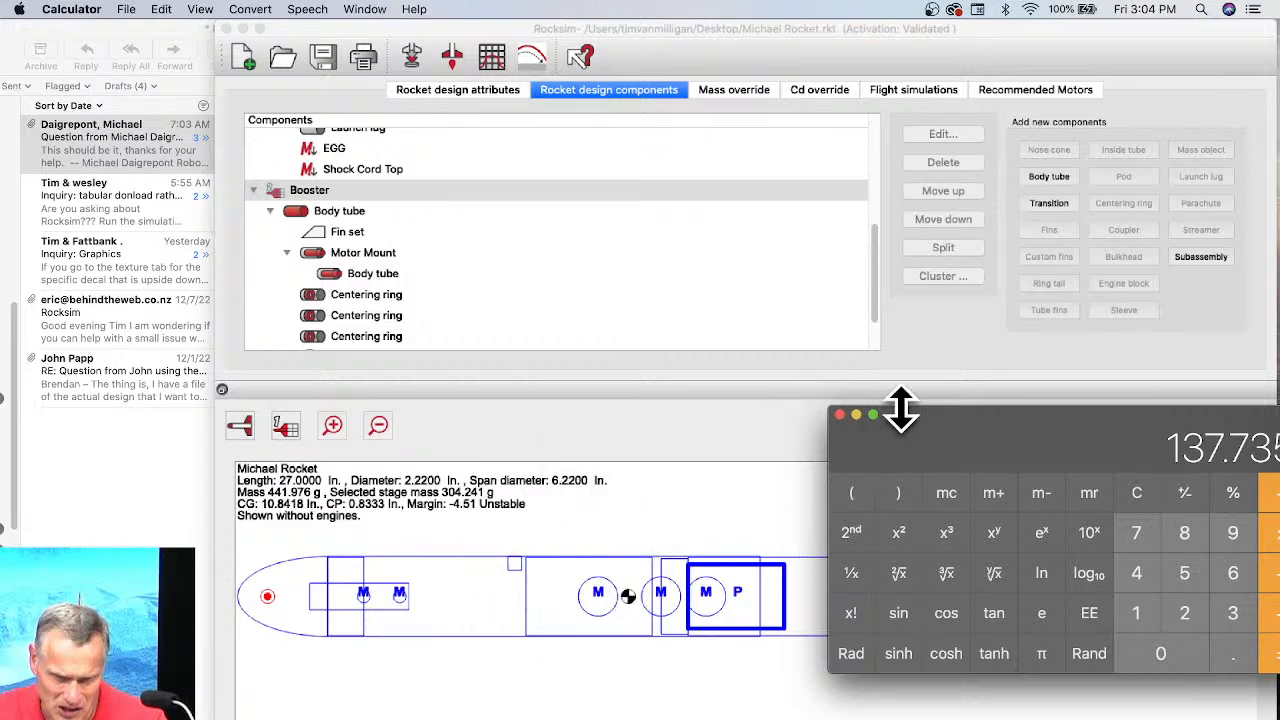
{"action": "left_click", "coordinate": [840, 415]}
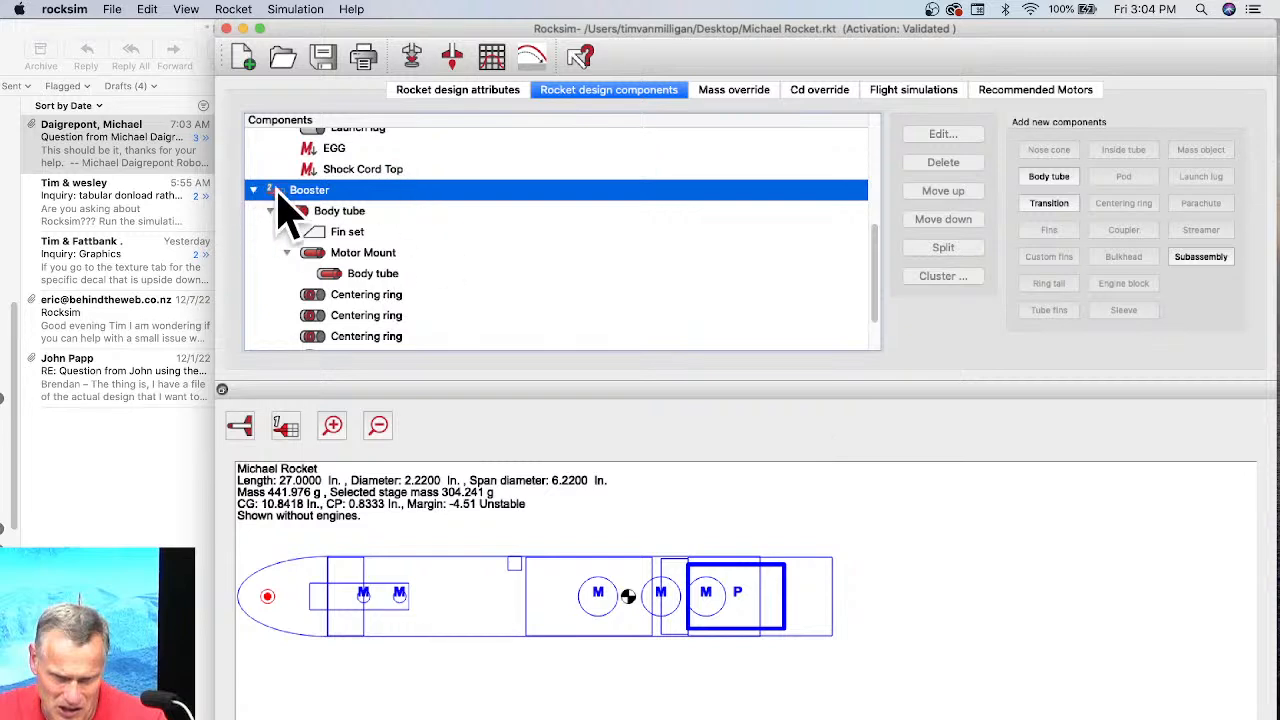
Start preparing a simulation and designate the first listed body tube, inside the nose cone, as a motor mount.
{"action": "left_click", "coordinate": [413, 56]}
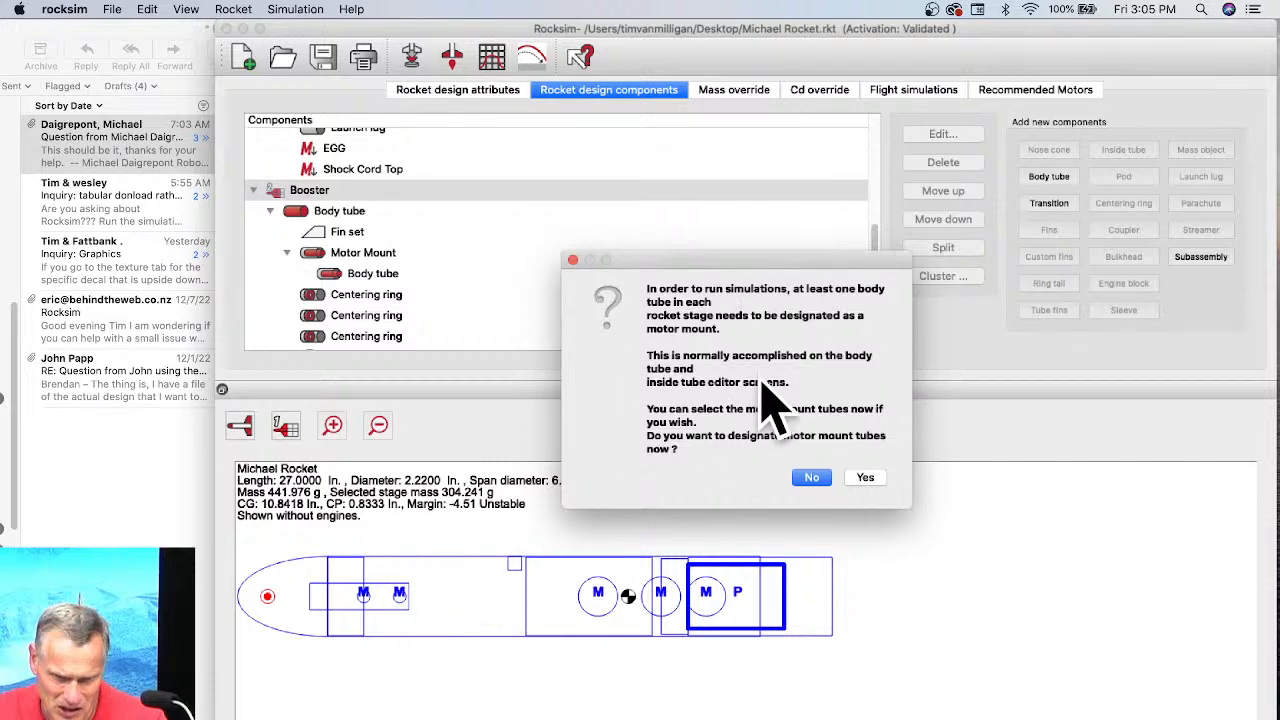
{"action": "left_click", "coordinate": [864, 478]}
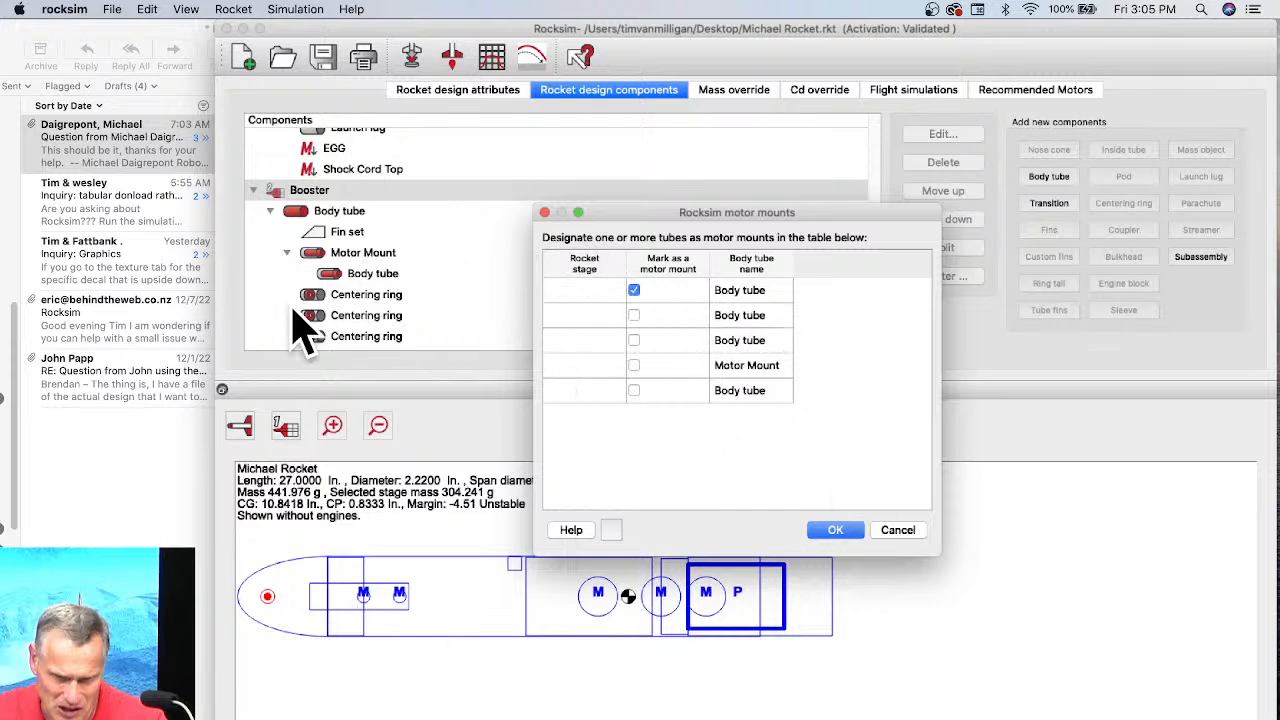
{"action": "left_click", "coordinate": [898, 530]}
Identify the sustainer's body tubes in the component list and rename the large one as Main Body tube.
{"action": "scroll", "coordinate": [565, 338], "scroll_direction": "up", "scroll_amount": 8}
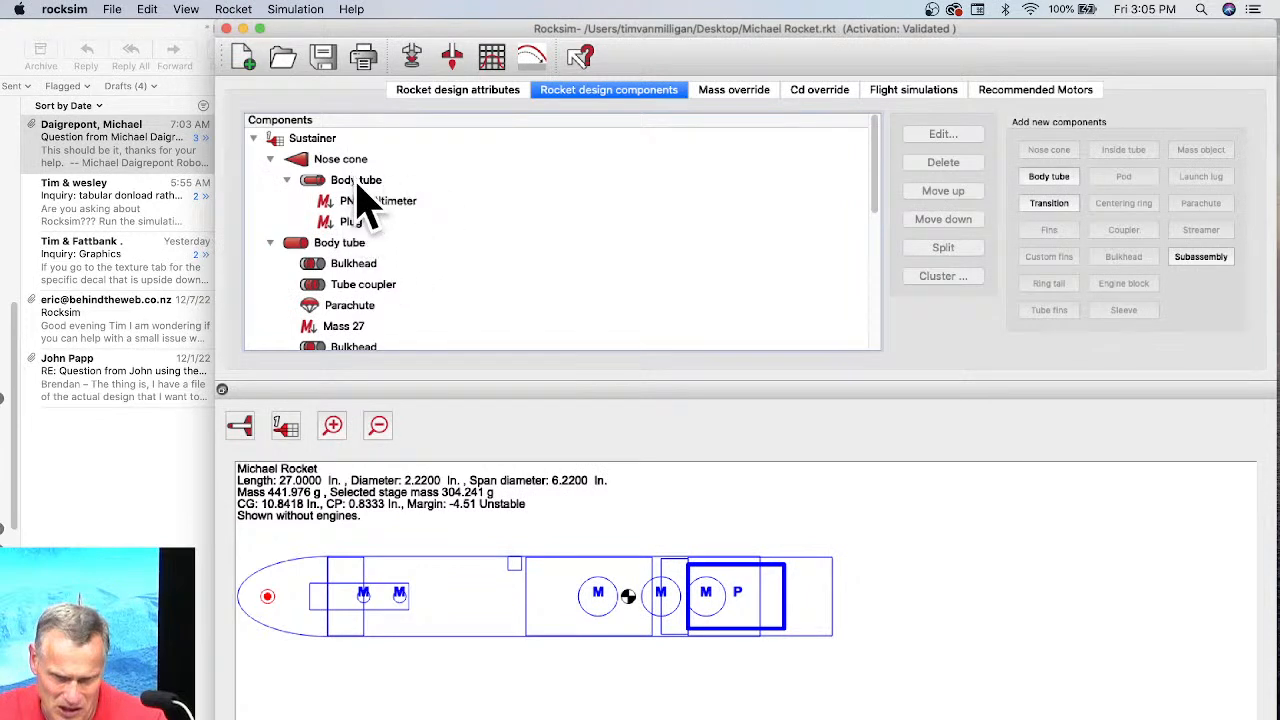
{"action": "left_click", "coordinate": [352, 186]}
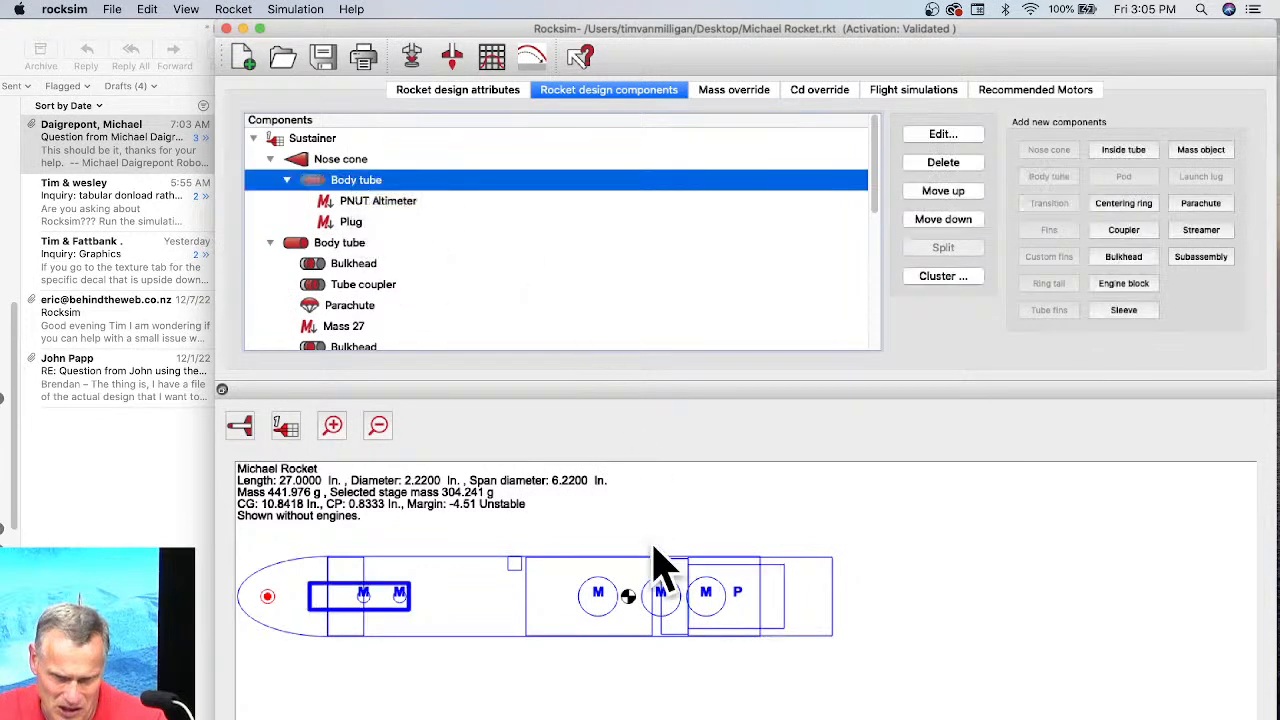
{"action": "left_click", "coordinate": [437, 563]}
{"action": "left_click", "coordinate": [437, 565]}
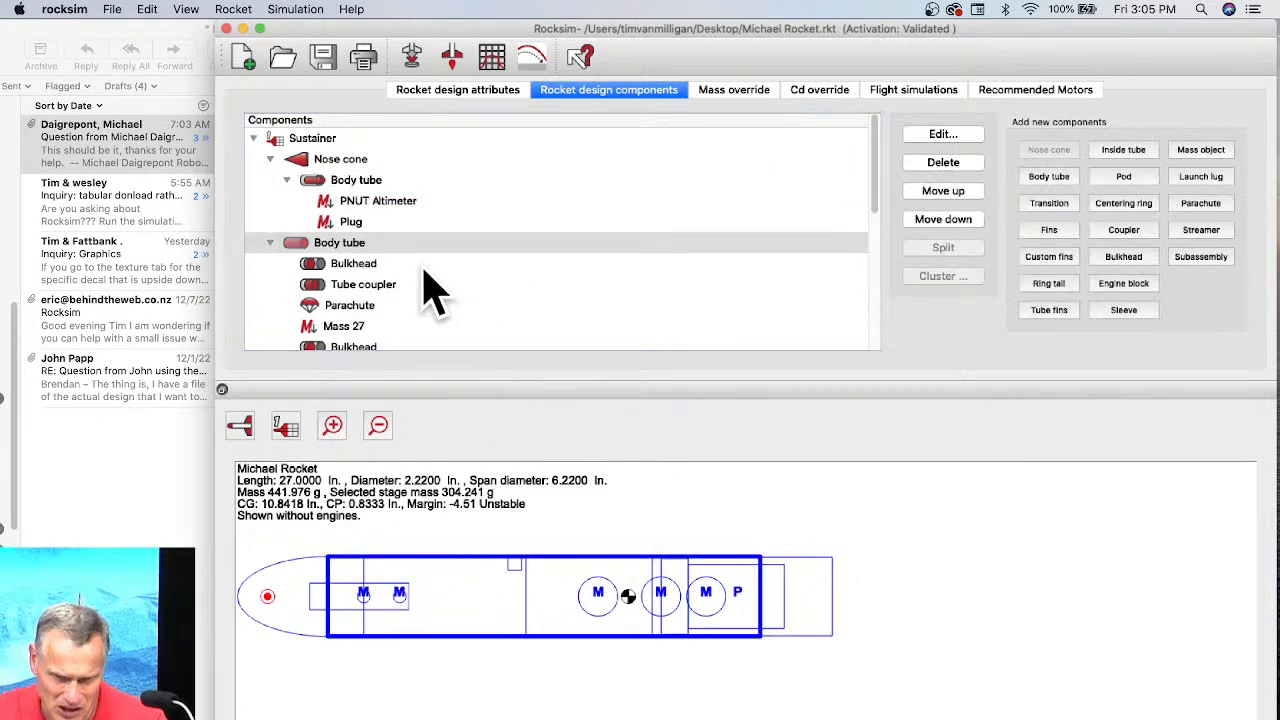
{"action": "scroll", "coordinate": [440, 300], "scroll_direction": "down", "scroll_amount": 2}
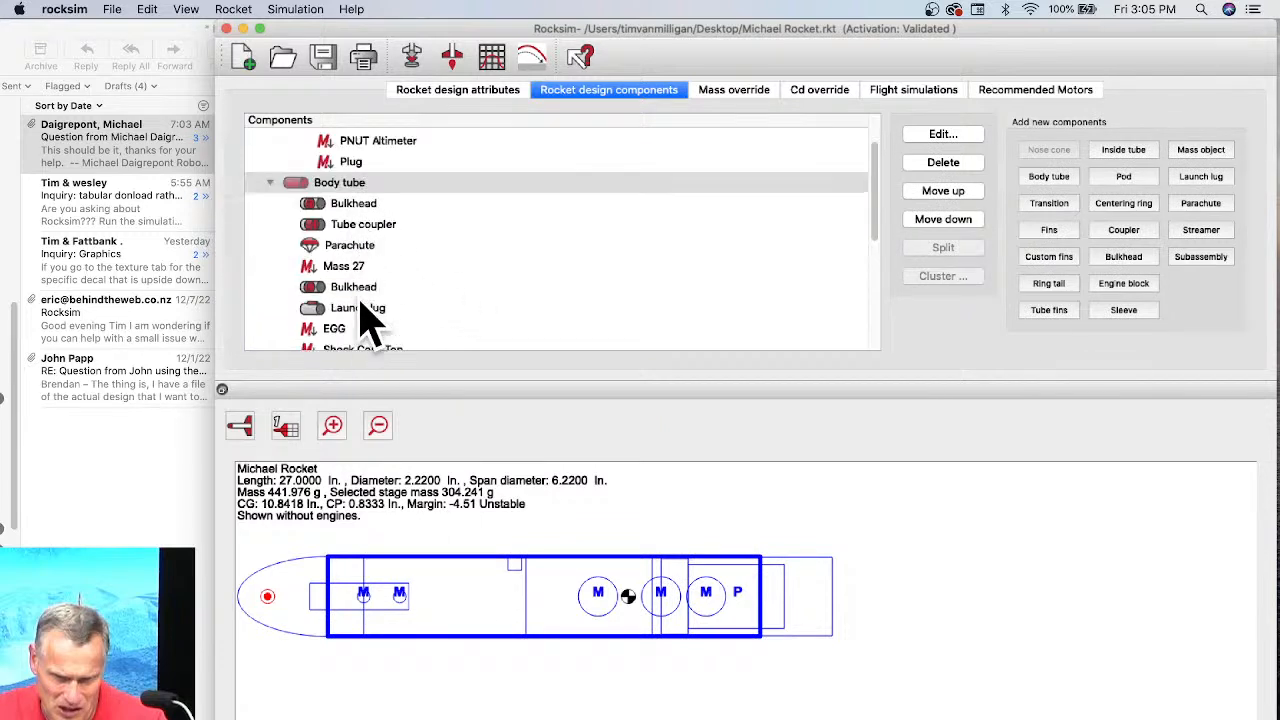
{"action": "scroll", "coordinate": [460, 288], "scroll_direction": "down", "scroll_amount": 3}
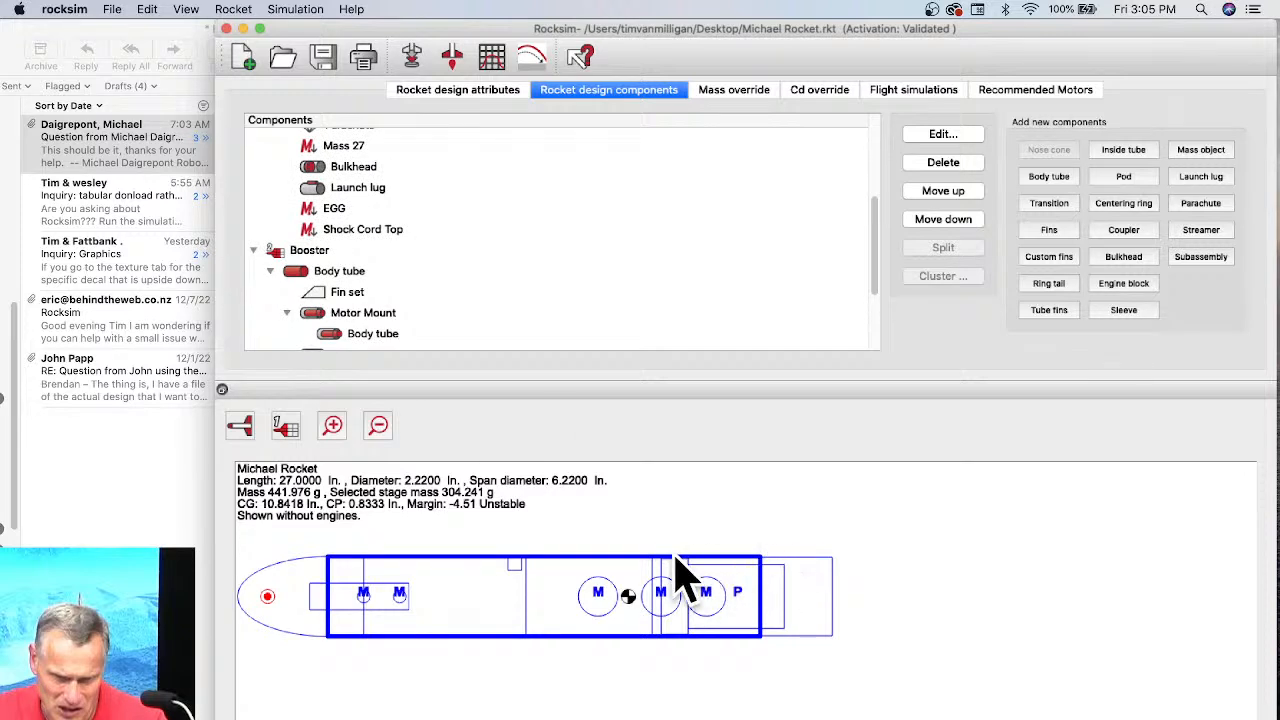
{"action": "scroll", "coordinate": [340, 218], "scroll_direction": "up", "scroll_amount": 6}
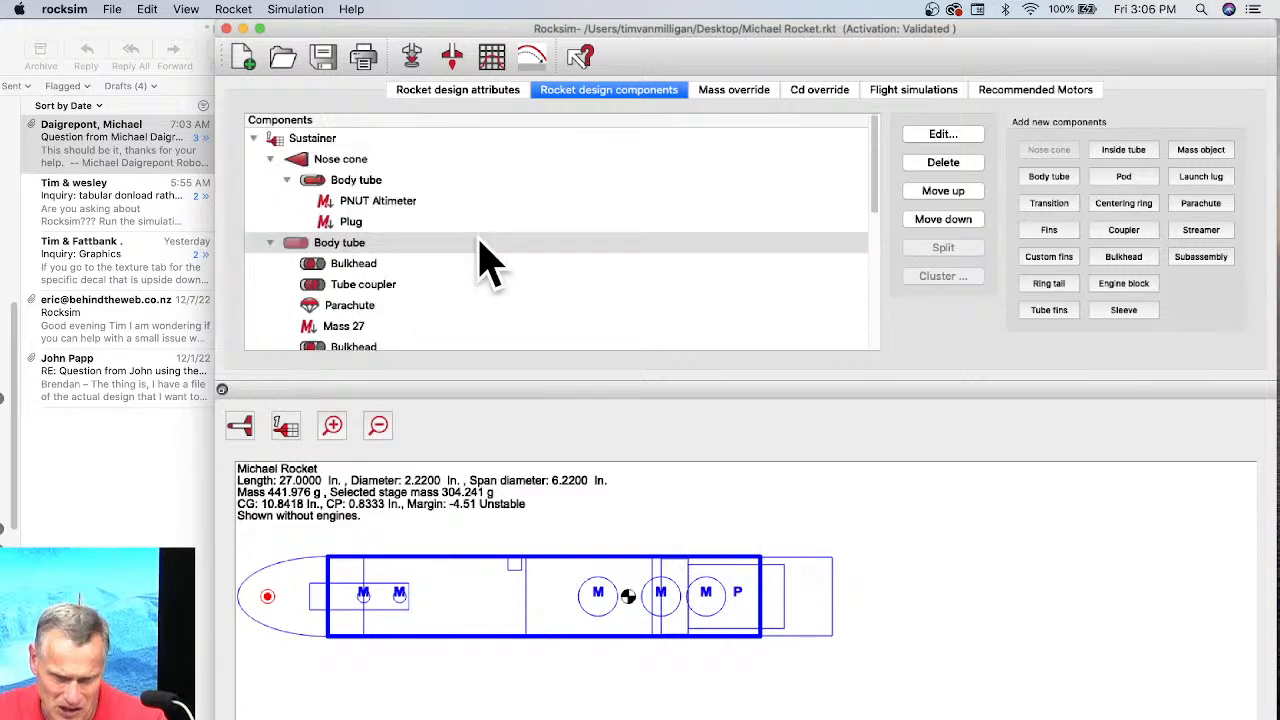
{"action": "left_click", "coordinate": [350, 246]}
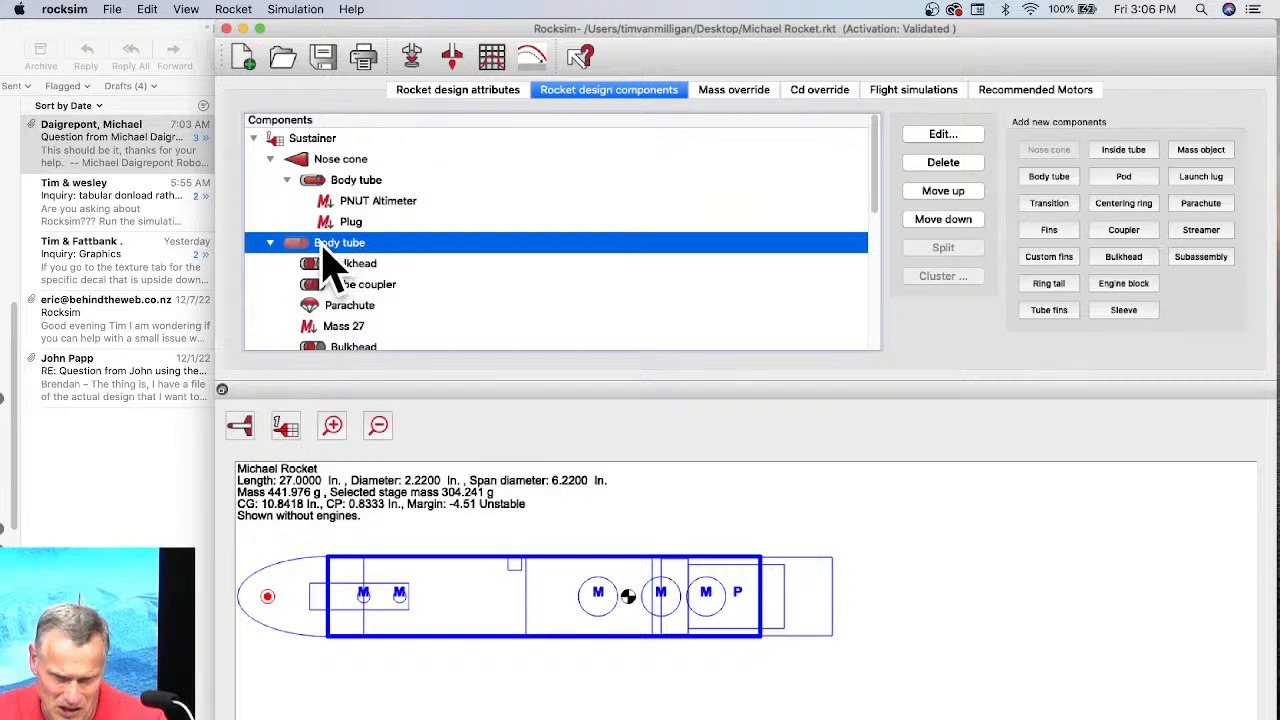
{"action": "double_click", "coordinate": [322, 246]}
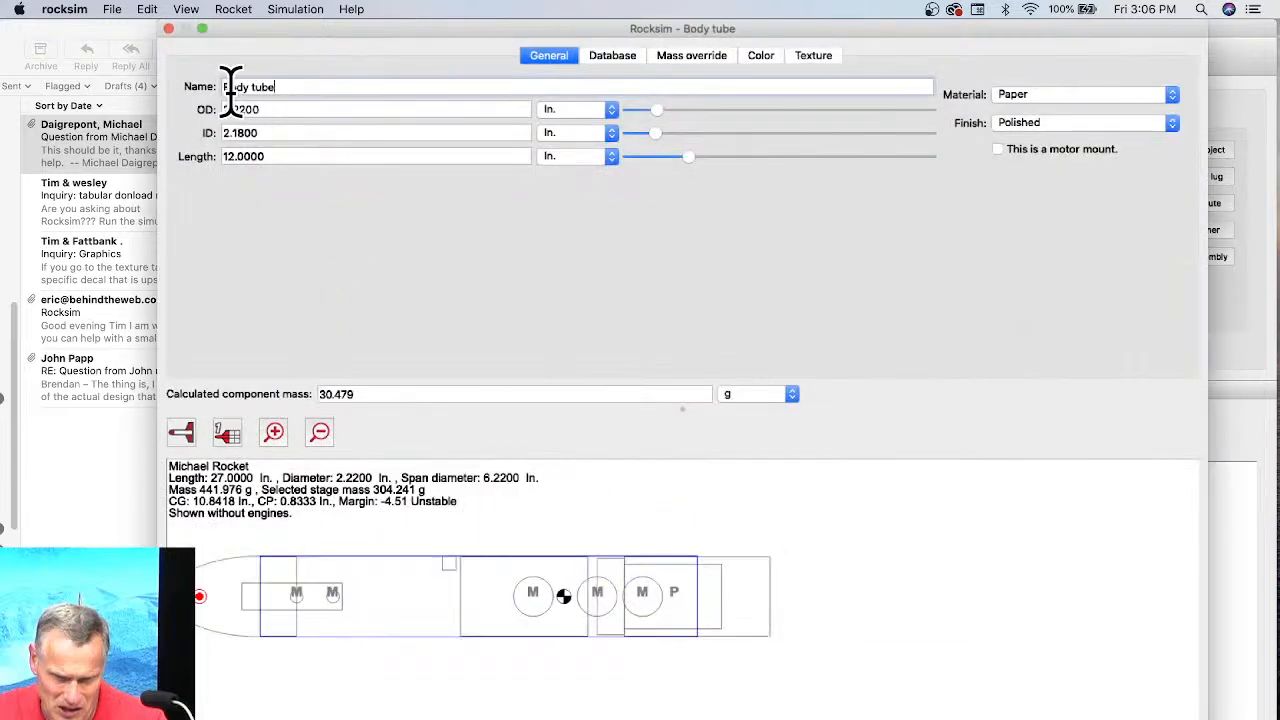
{"action": "type", "text": "Main"}
{"action": "key", "text": "Return"}
Rename the body tube inside the nose cone as Altimeter Tube.
{"action": "left_click", "coordinate": [352, 183]}
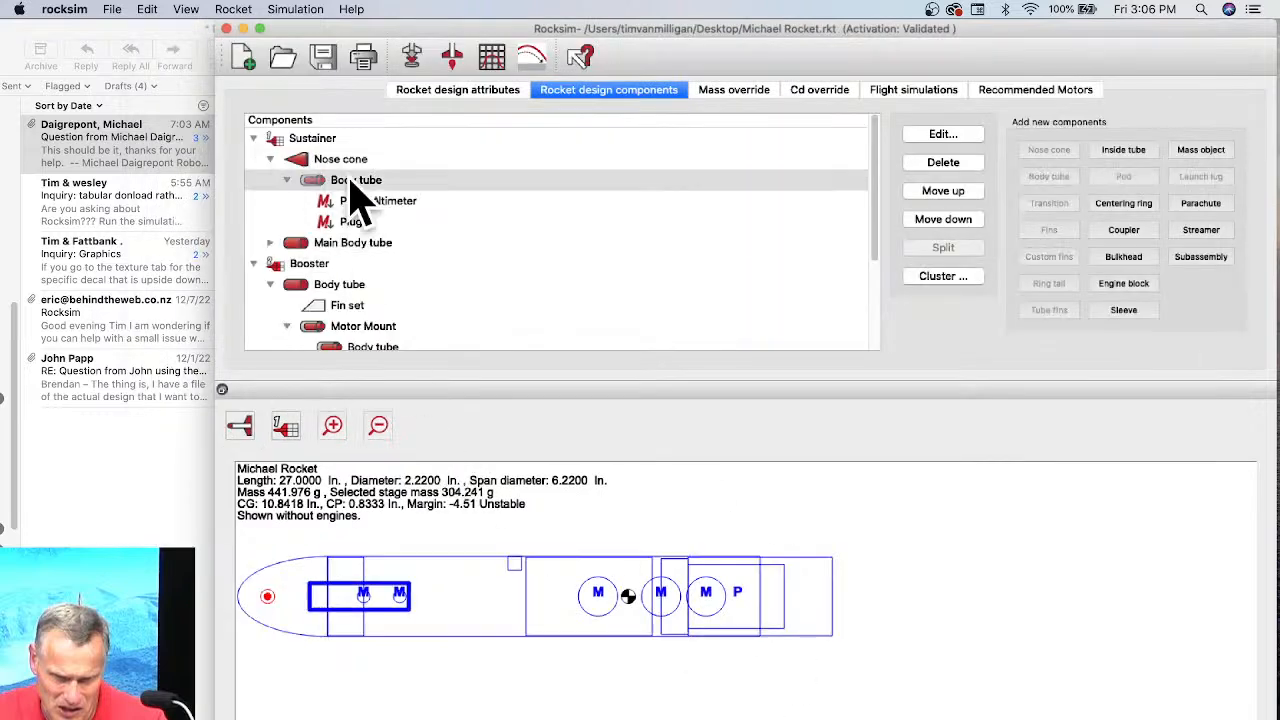
{"action": "double_click", "coordinate": [352, 183]}
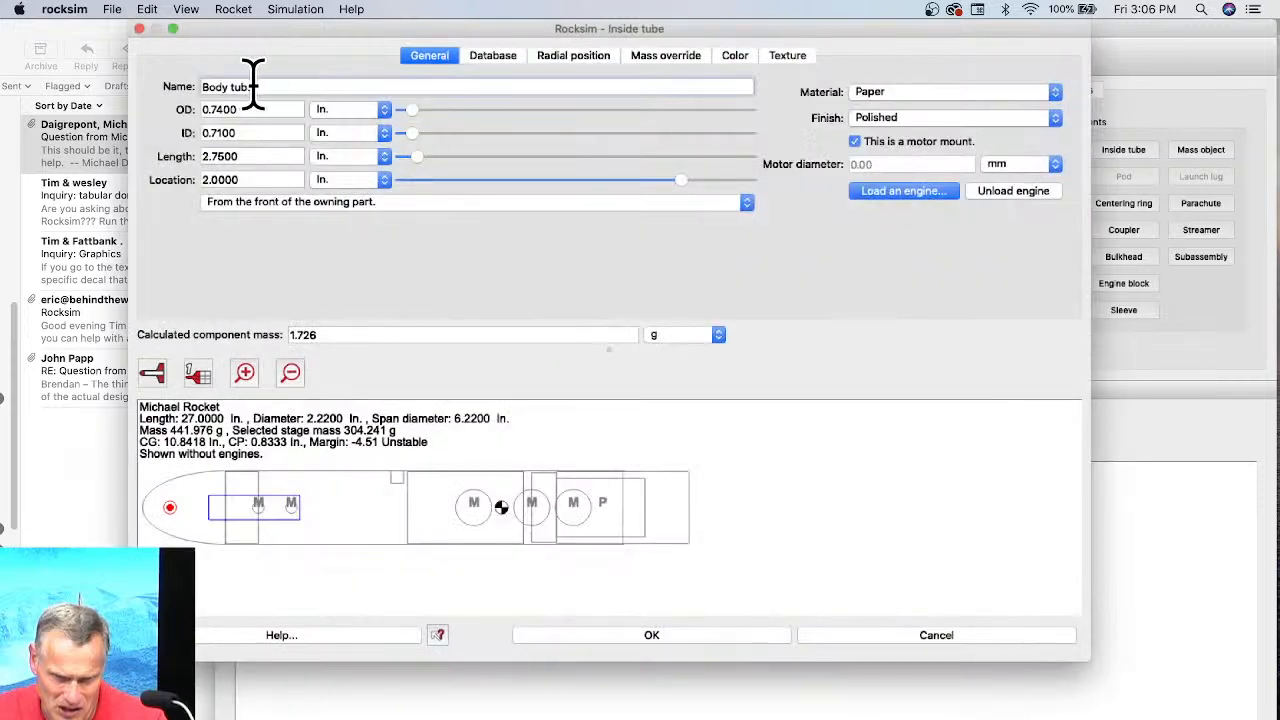
{"action": "left_click_drag", "start_coordinate": [256, 86], "coordinate": [198, 86]}
{"action": "type", "text": "M"}
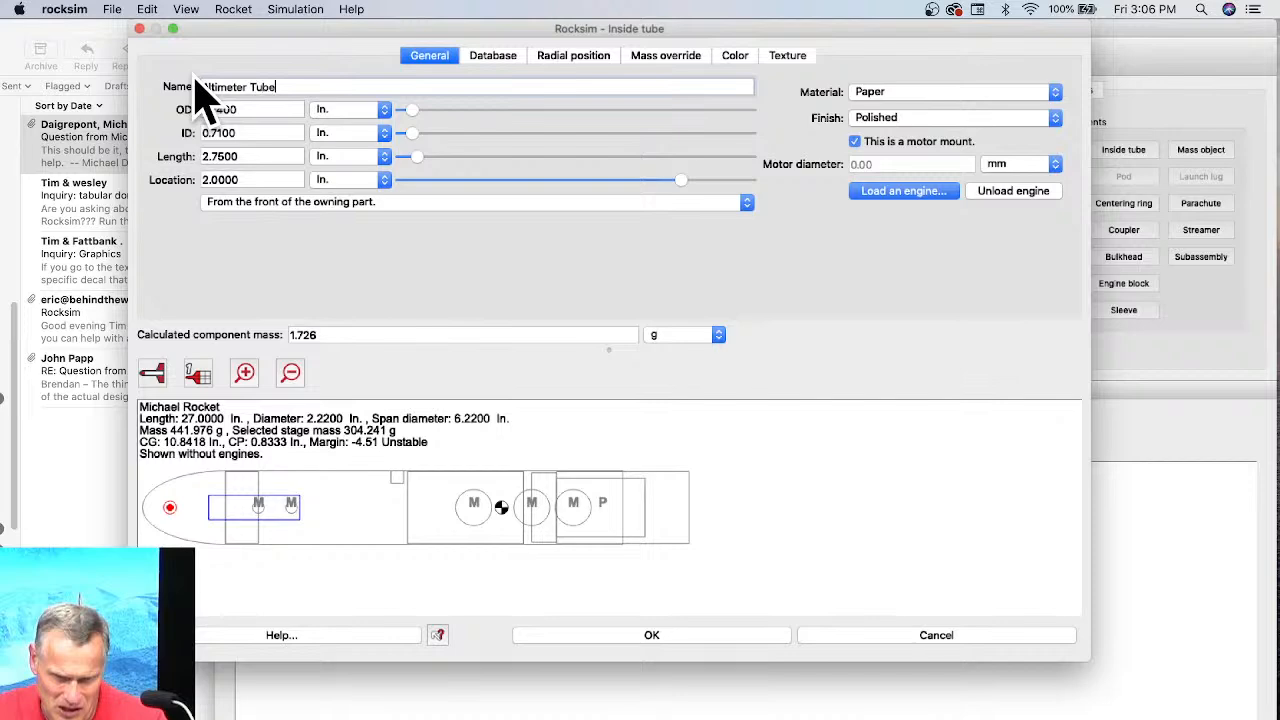
{"action": "left_click", "coordinate": [652, 635]}
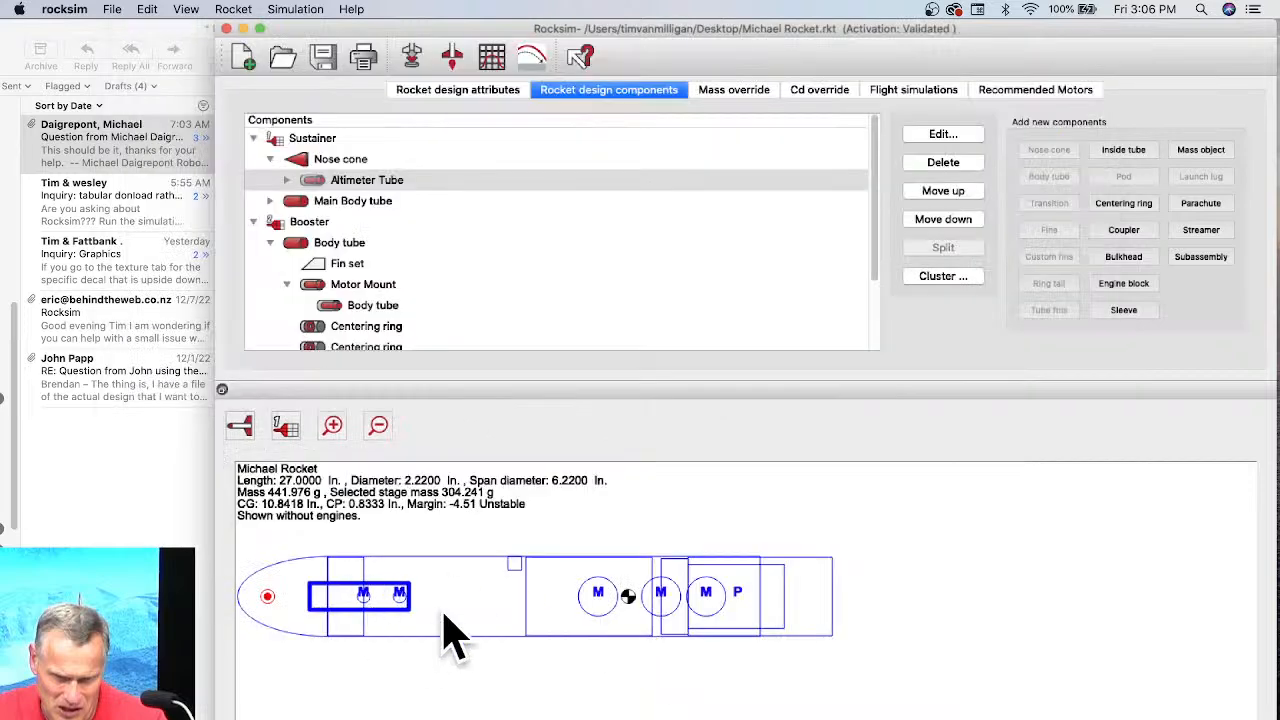
Check the motor mounts in the simulation properties and review which engines the previous flight simulations used.
{"action": "left_click", "coordinate": [411, 57]}
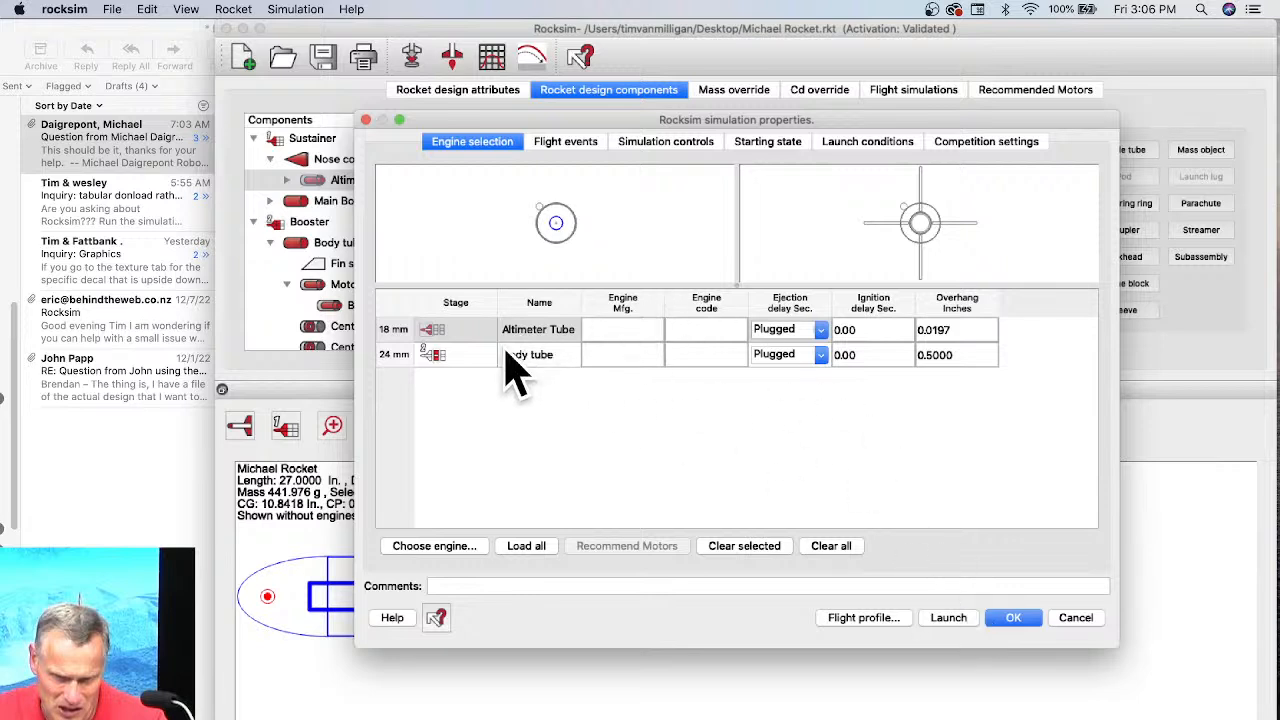
{"action": "left_click", "coordinate": [1076, 618]}
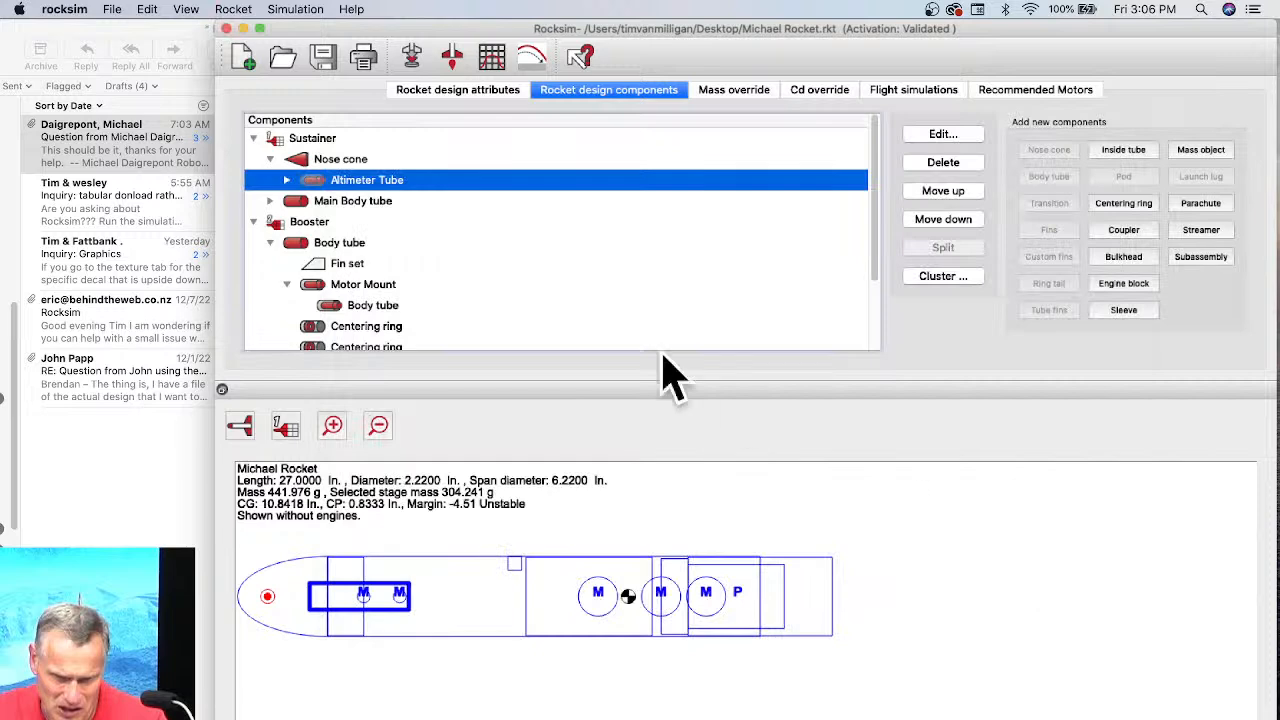
{"action": "left_click", "coordinate": [915, 90]}
{"action": "scroll", "coordinate": [490, 280], "scroll_direction": "down", "scroll_amount": 5}
{"action": "scroll", "coordinate": [480, 295], "scroll_direction": "down", "scroll_amount": 5}
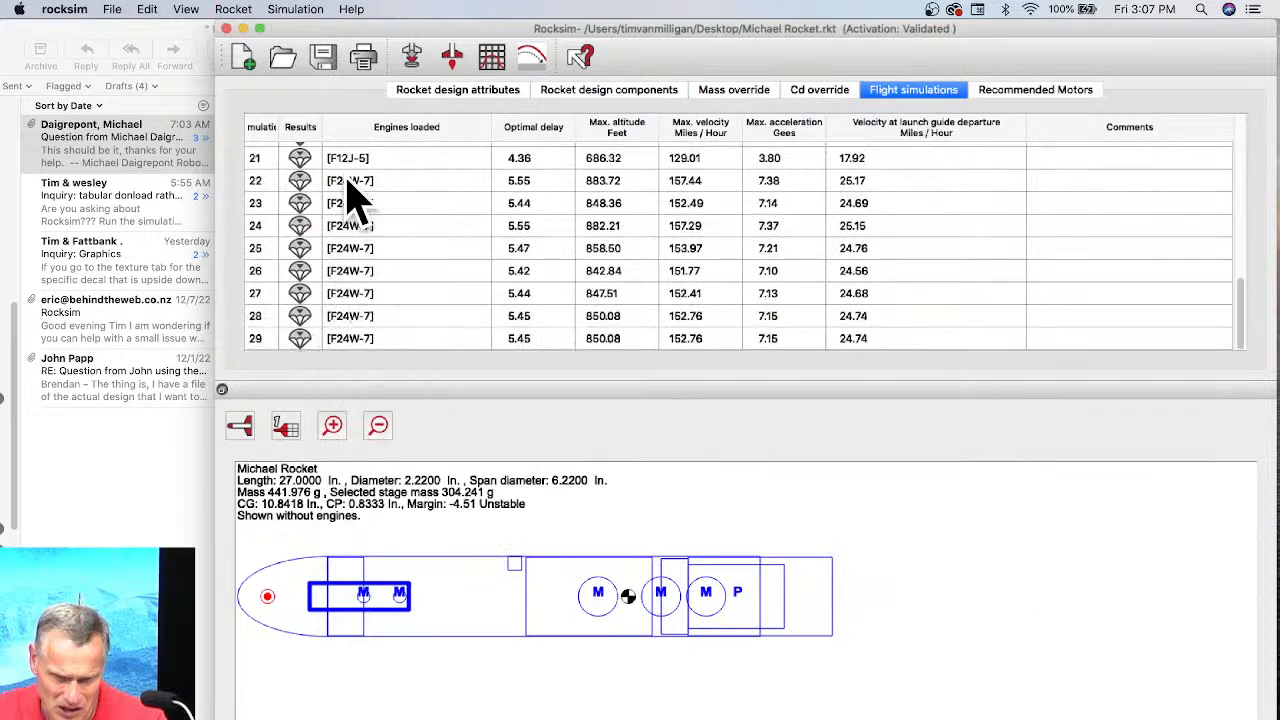
Prepare a new simulation and select the Aerotech F24W for the booster's 24 mm body tube, sorting the engines by code.
{"action": "left_click", "coordinate": [412, 60]}
{"action": "left_click", "coordinate": [540, 355]}
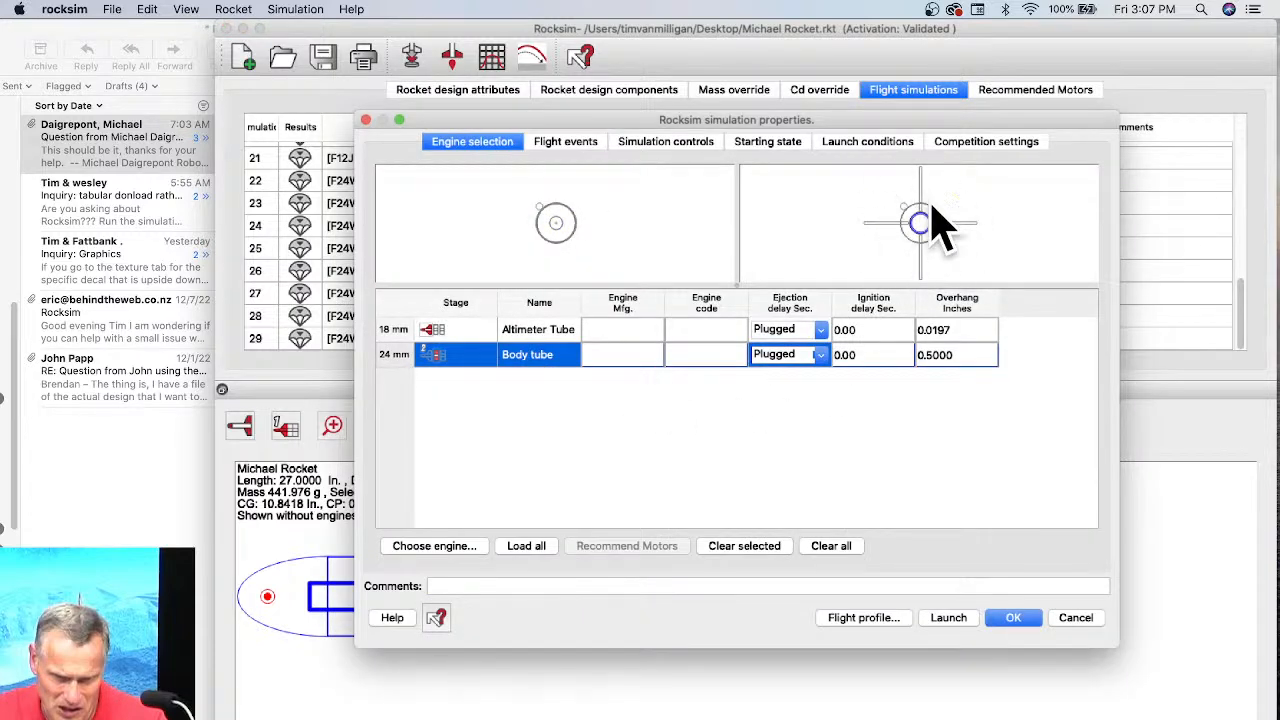
{"action": "left_click", "coordinate": [455, 547]}
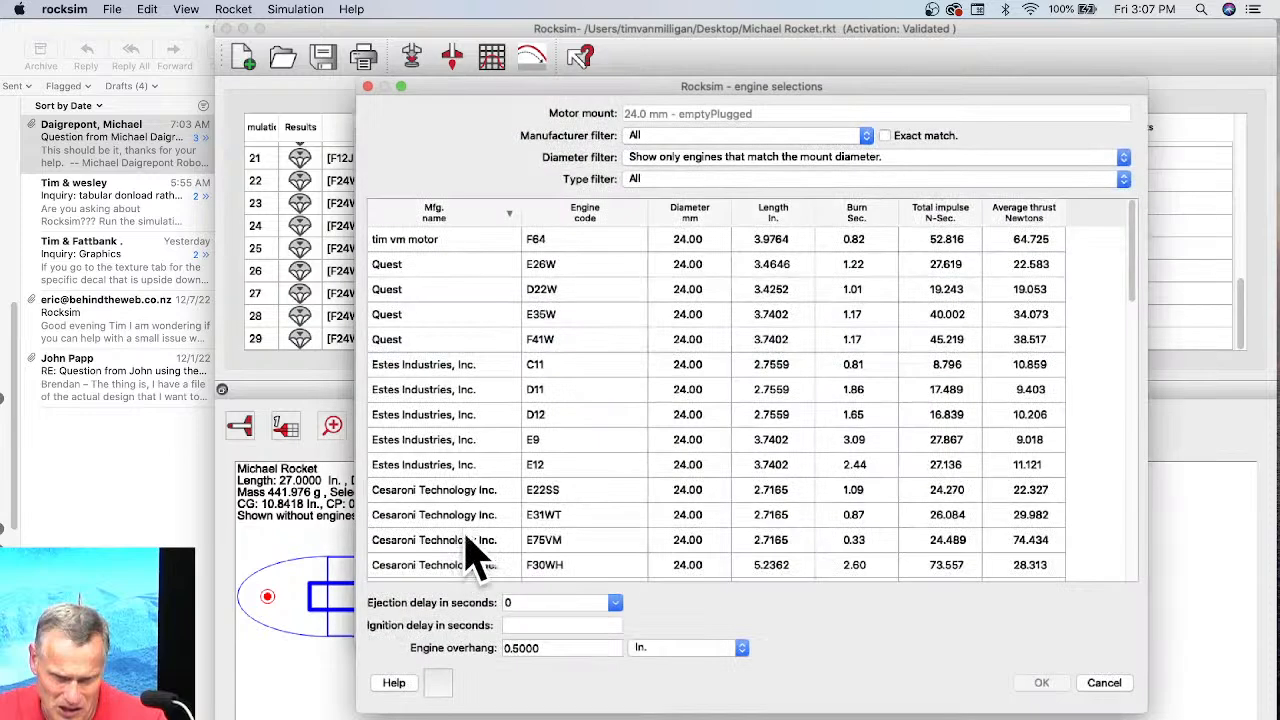
{"action": "scroll", "coordinate": [560, 415], "scroll_direction": "down", "scroll_amount": 3}
{"action": "scroll", "coordinate": [571, 423], "scroll_direction": "down", "scroll_amount": 6}
{"action": "scroll", "coordinate": [583, 392], "scroll_direction": "up", "scroll_amount": 4}
{"action": "scroll", "coordinate": [583, 380], "scroll_direction": "up", "scroll_amount": 5}
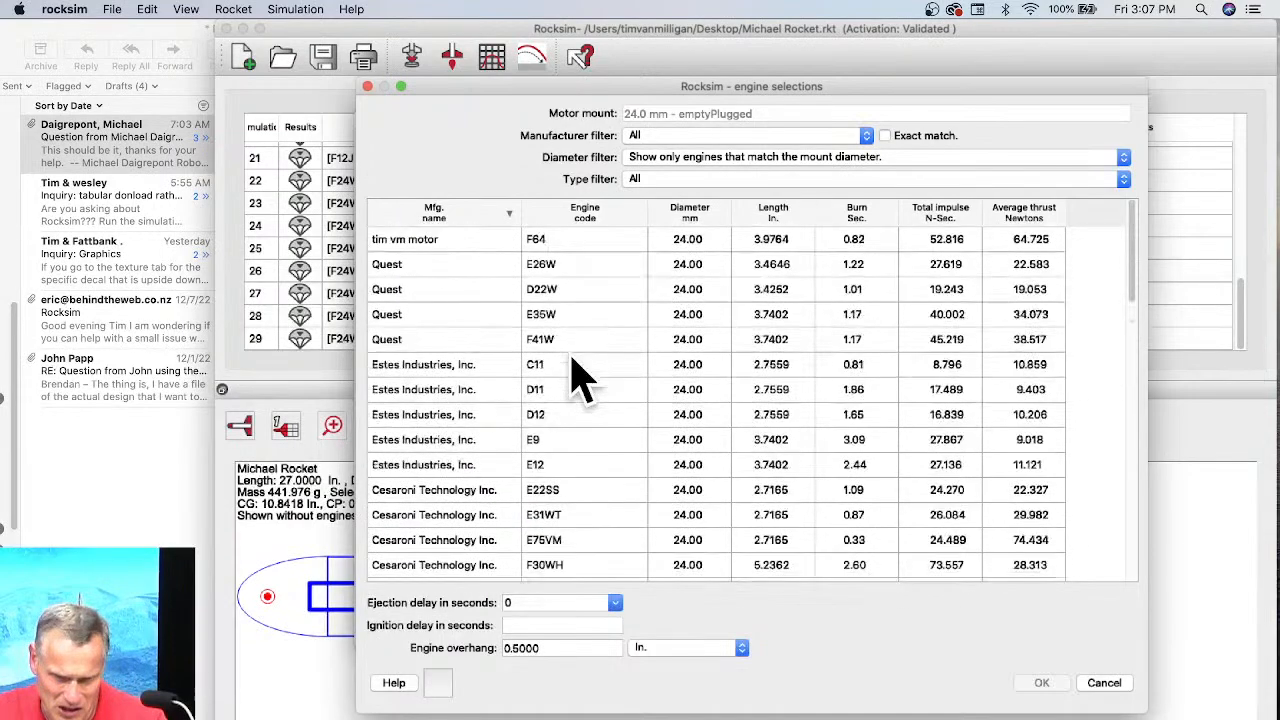
{"action": "left_click", "coordinate": [585, 212]}
{"action": "scroll", "coordinate": [586, 300], "scroll_direction": "down", "scroll_amount": 8}
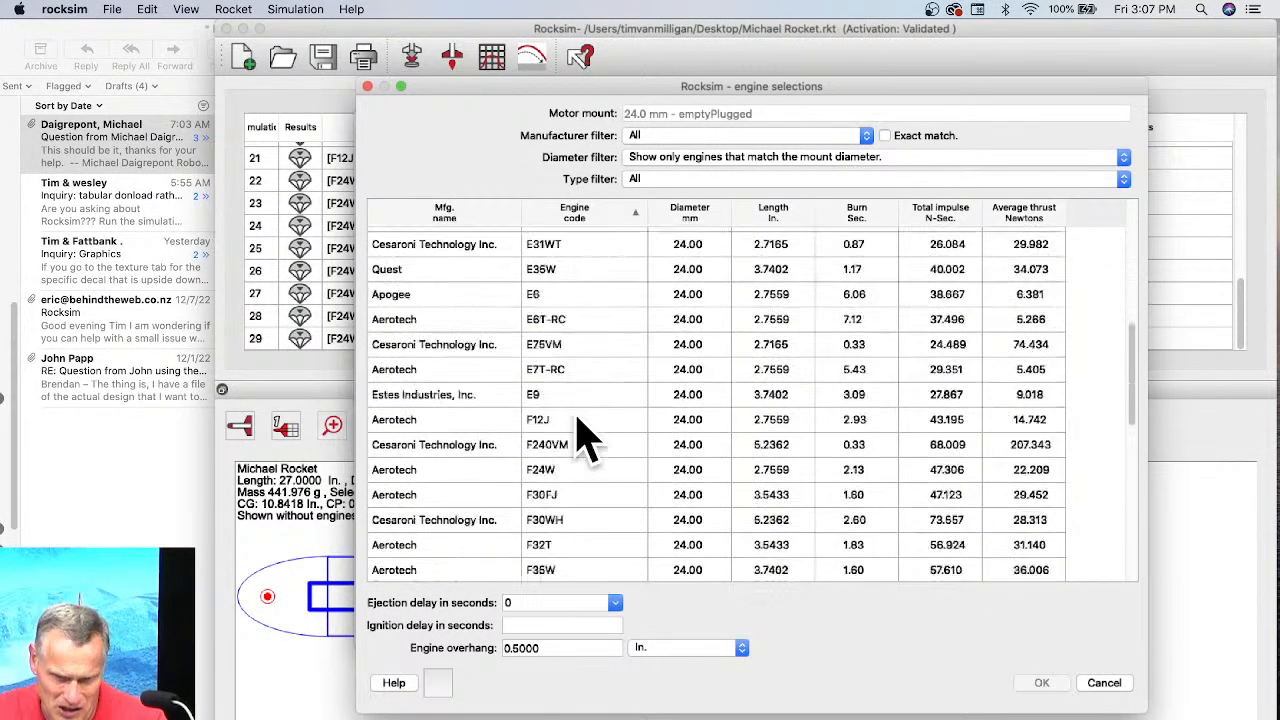
{"action": "scroll", "coordinate": [586, 434], "scroll_direction": "down", "scroll_amount": 5}
{"action": "scroll", "coordinate": [560, 263], "scroll_direction": "up", "scroll_amount": 2}
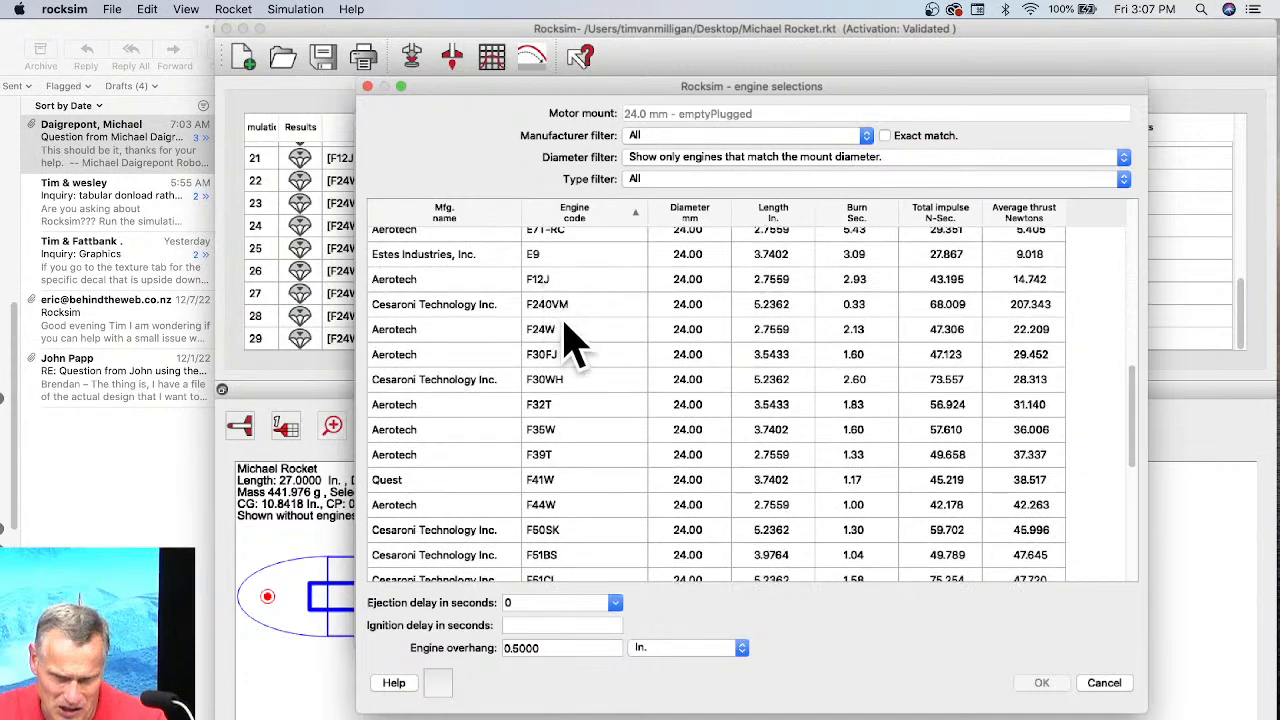
{"action": "left_click", "coordinate": [543, 333]}
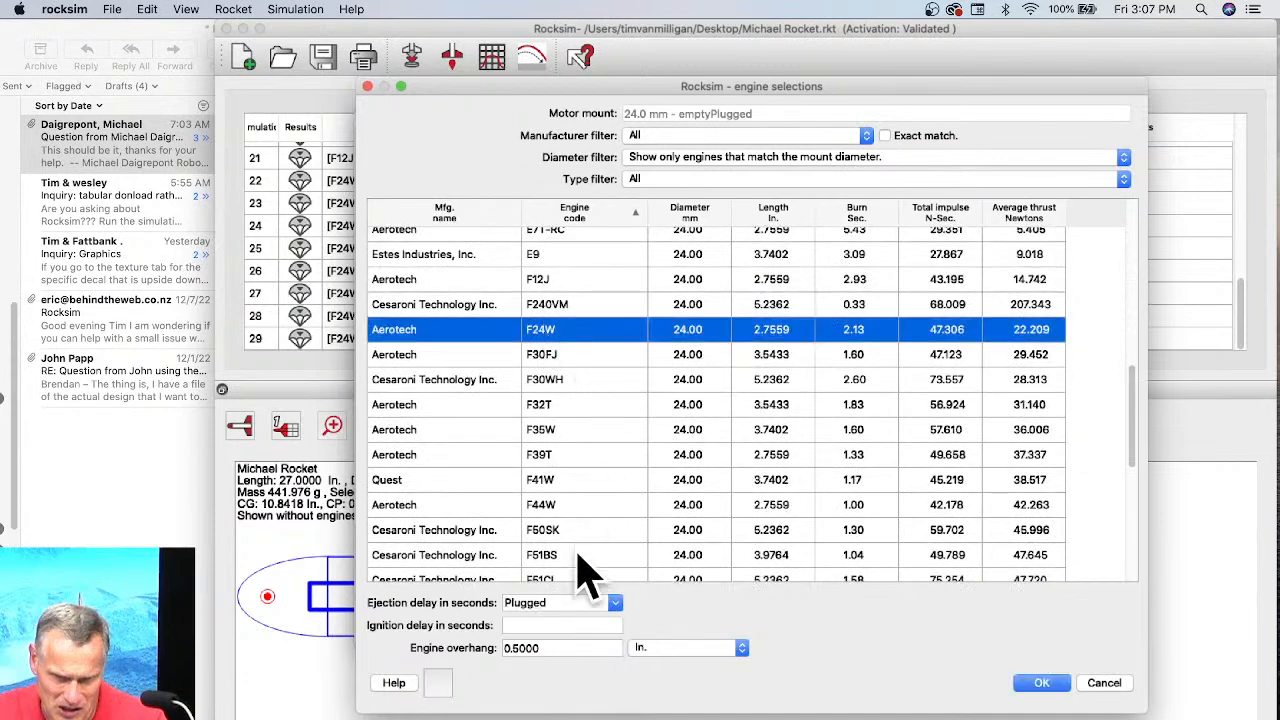
Set a 7-second ejection delay for the Aerotech F24W and load it into the booster's 24 mm body tube.
{"action": "left_click_drag", "start_coordinate": [490, 88], "coordinate": [629, 97]}
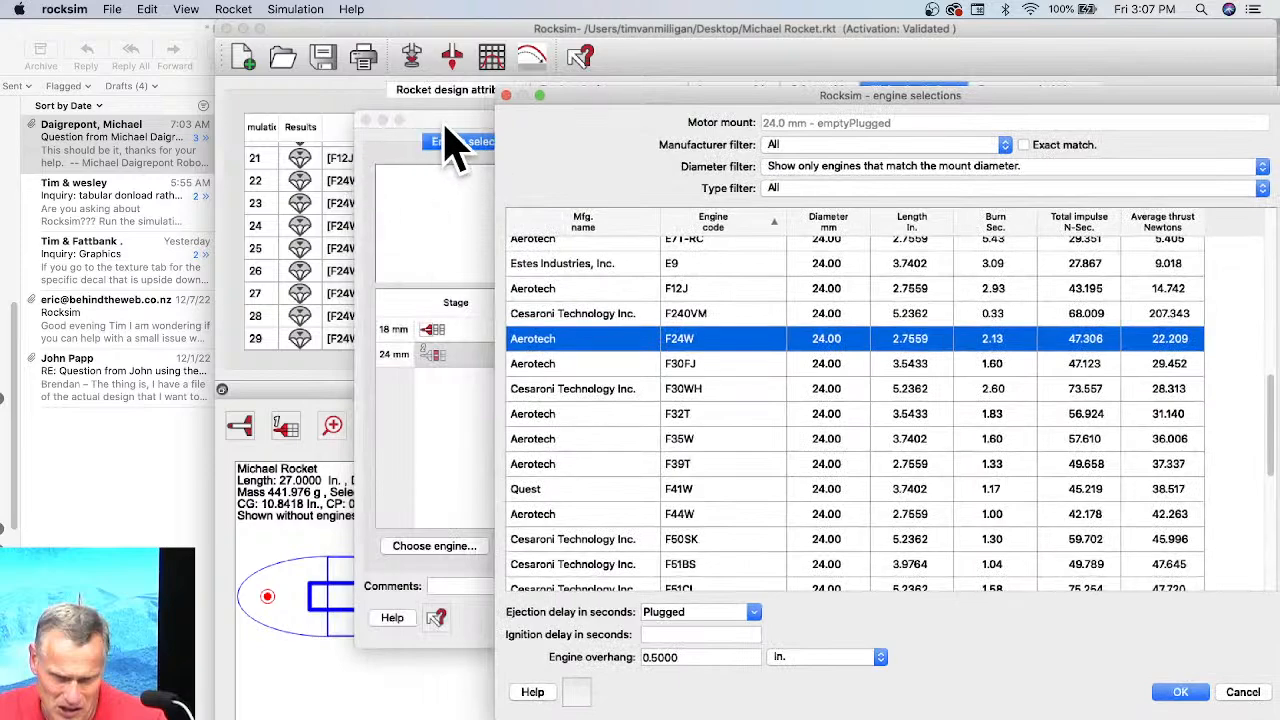
{"action": "left_click", "coordinate": [453, 147]}
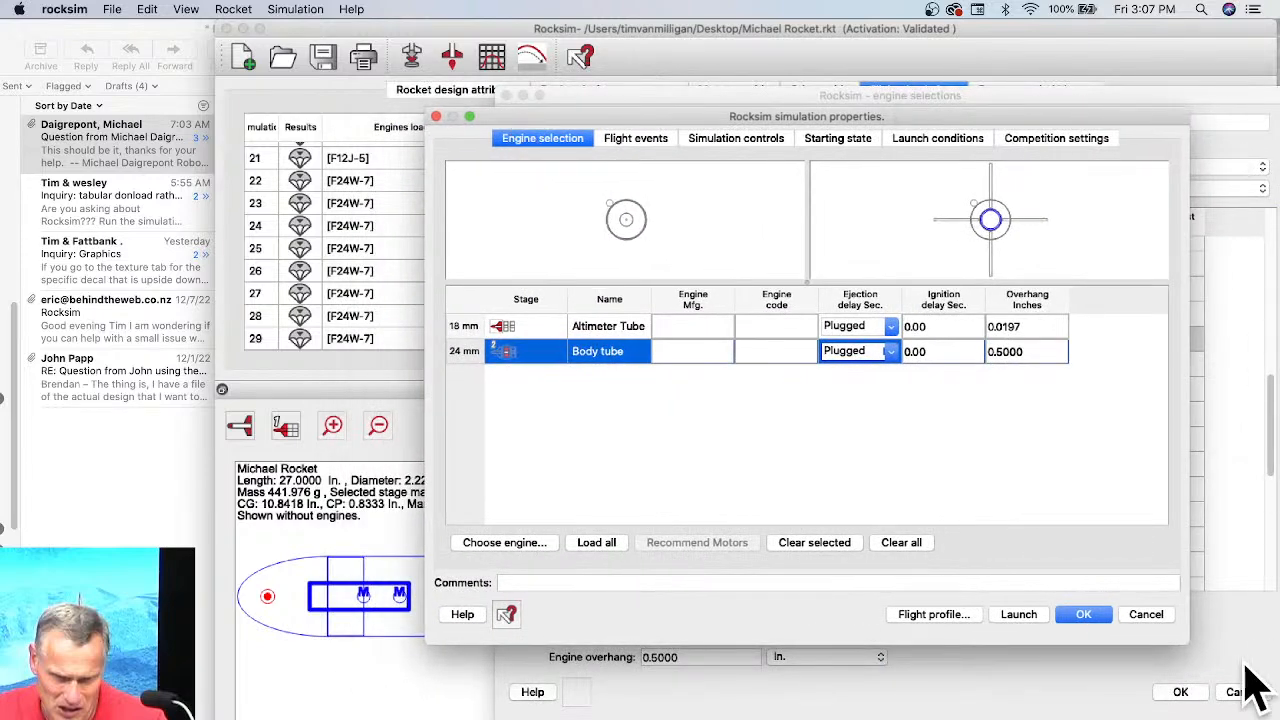
{"action": "left_click", "coordinate": [1262, 676]}
{"action": "left_click", "coordinate": [754, 613]}
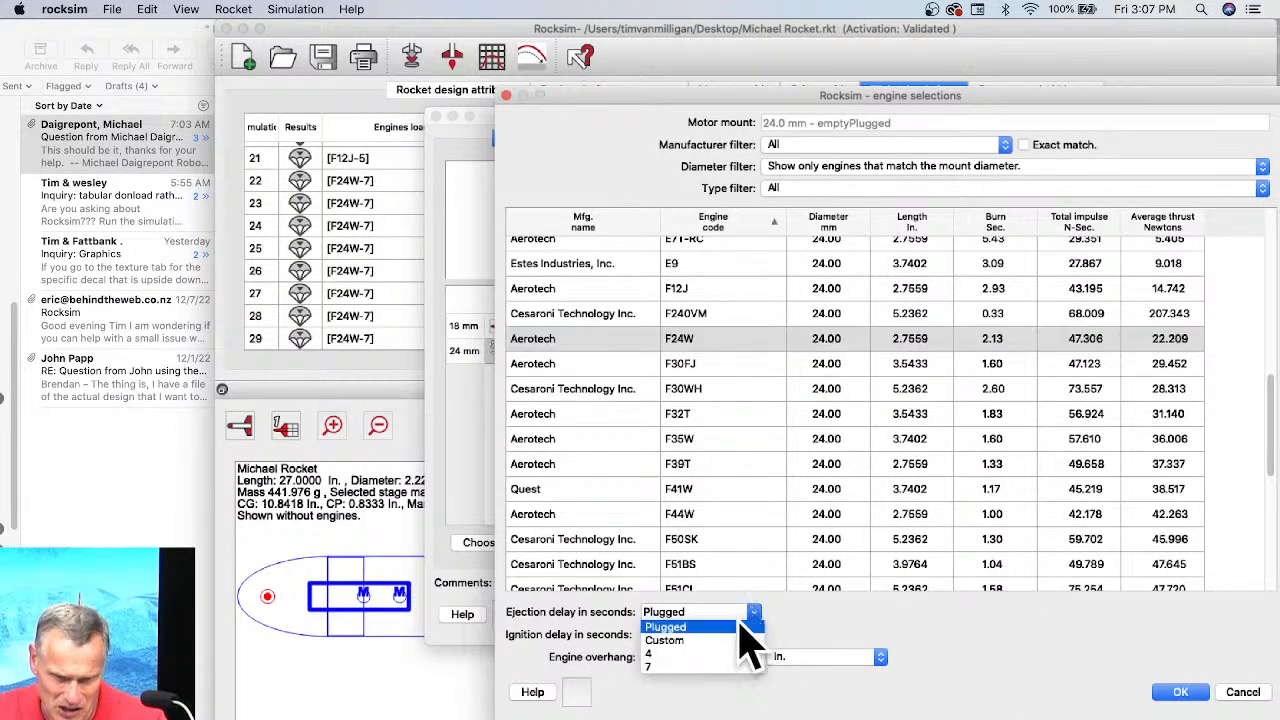
{"action": "left_click", "coordinate": [735, 666]}
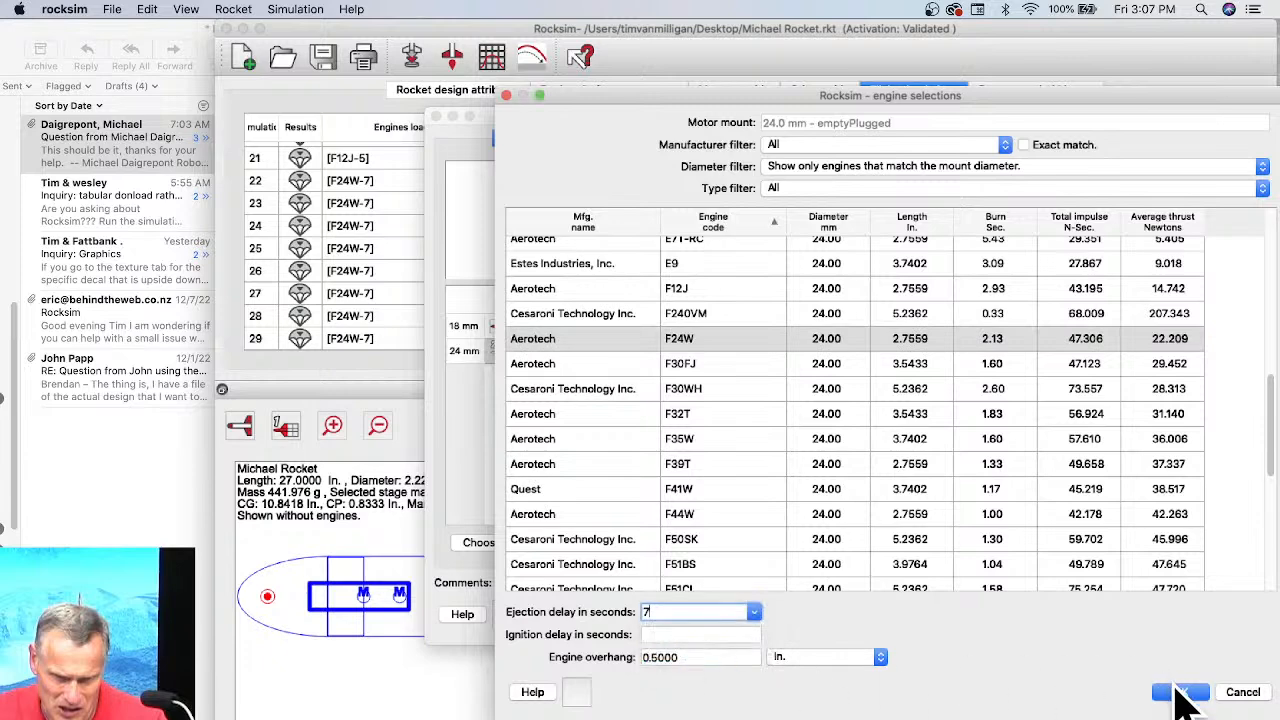
{"action": "left_click", "coordinate": [1182, 692]}
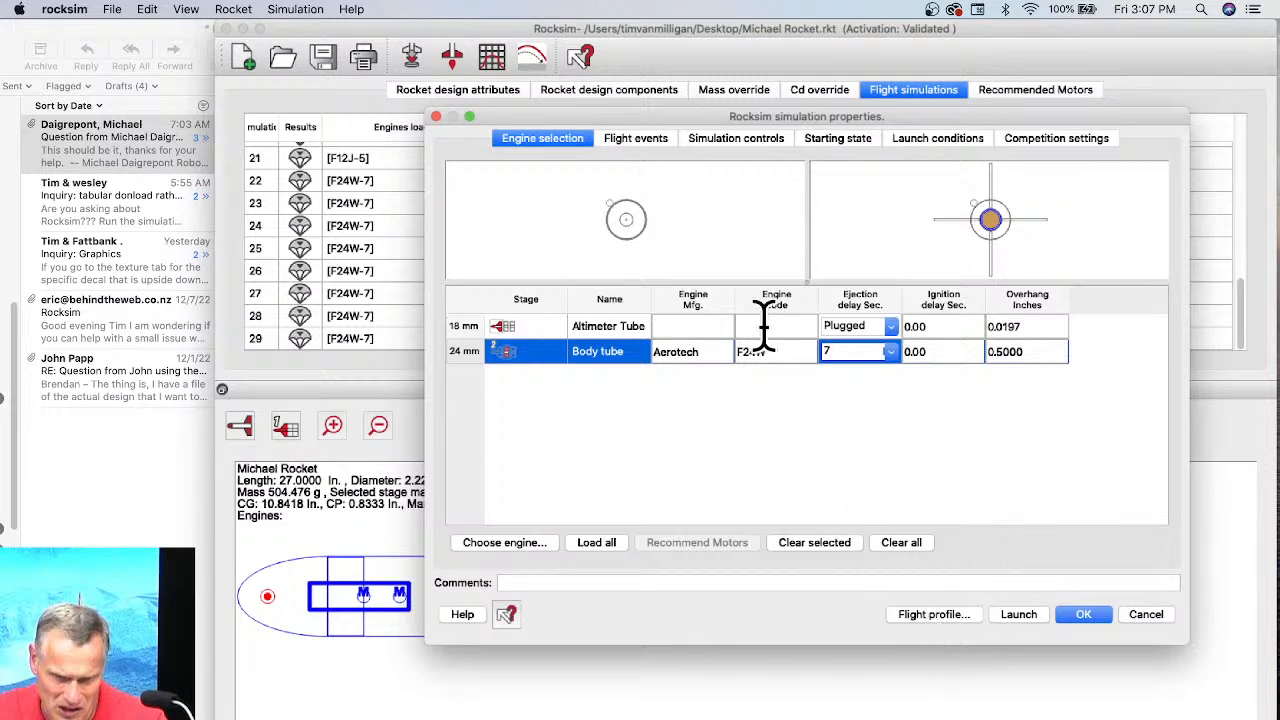
Review the flight events for both parachutes and the deployment options available for the sustainer's parachute.
{"action": "left_click", "coordinate": [620, 140]}
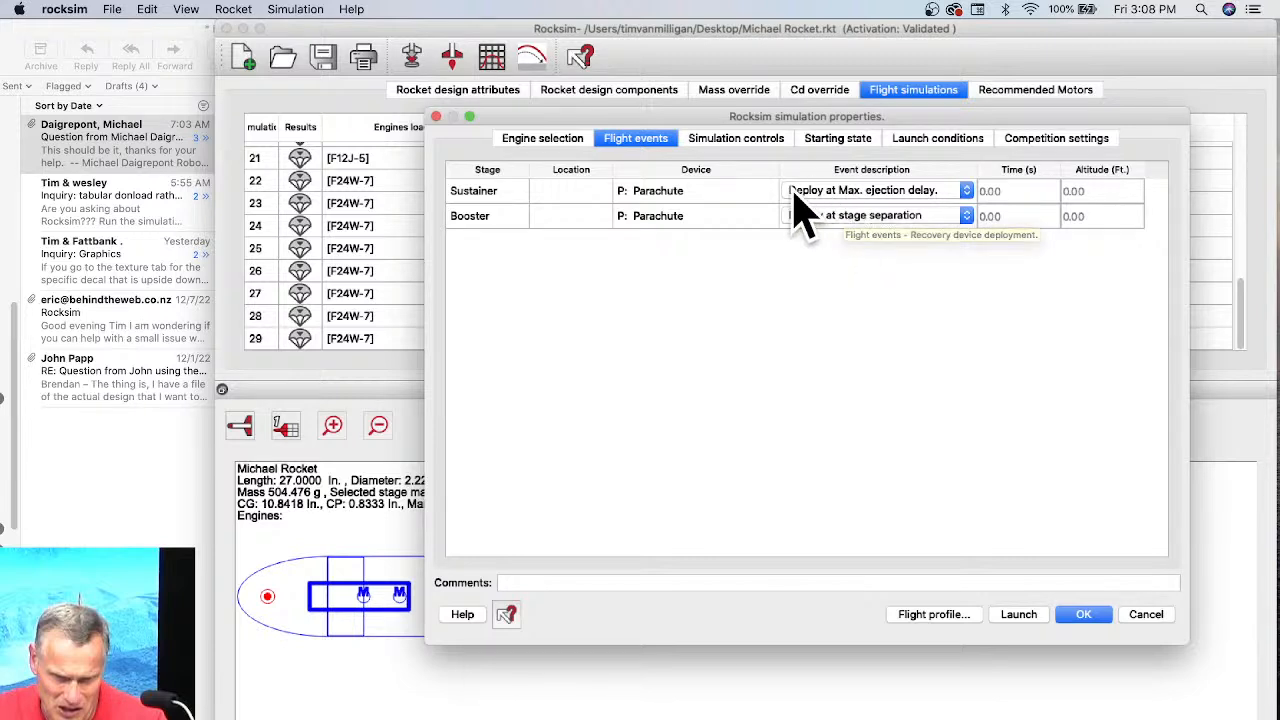
{"action": "left_click", "coordinate": [842, 192]}
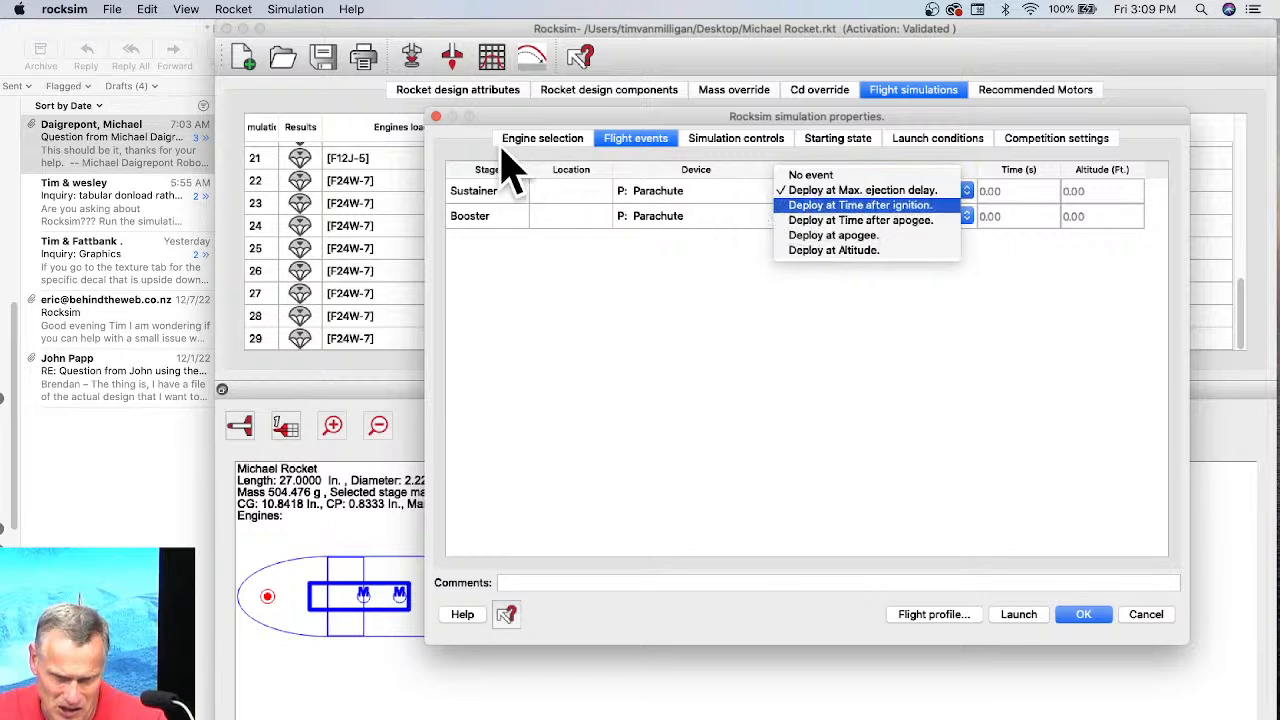
{"action": "left_click", "coordinate": [888, 502]}
List engines for the 18 mm Altimeter Tube that match the mount diameter or are smaller, sorted by engine code in descending order.
{"action": "left_click", "coordinate": [542, 137]}
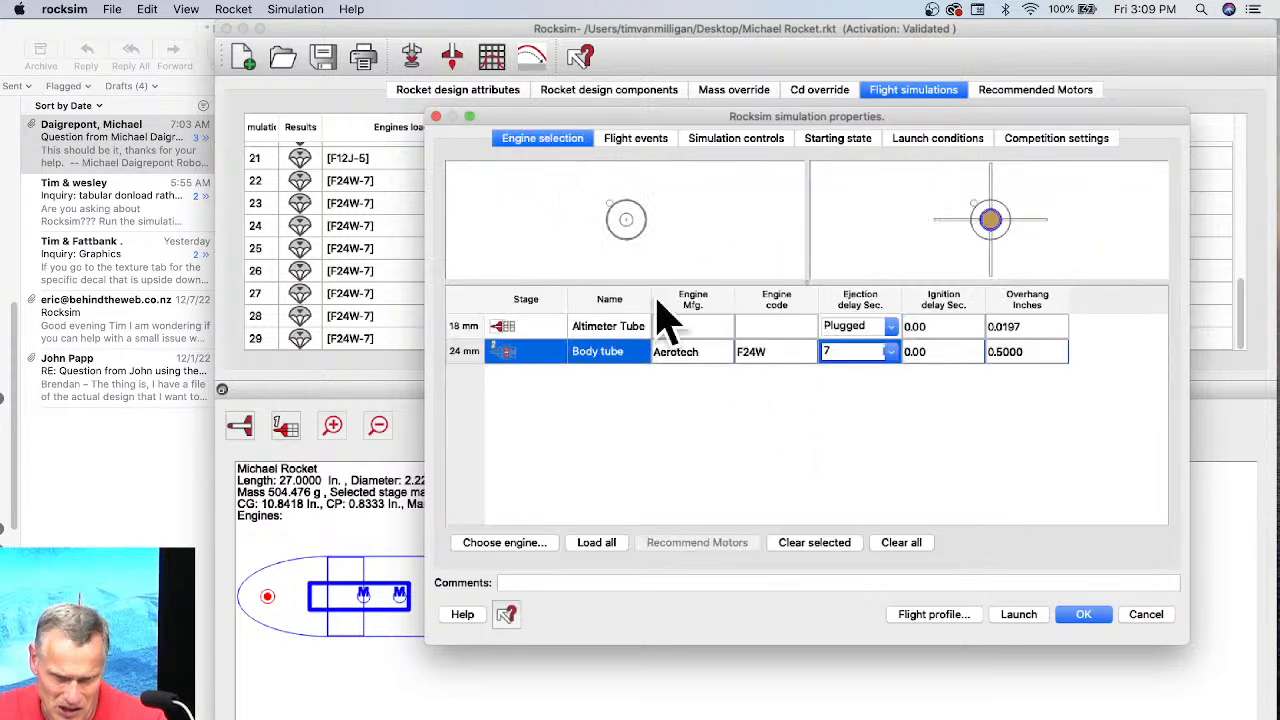
{"action": "left_click", "coordinate": [662, 326]}
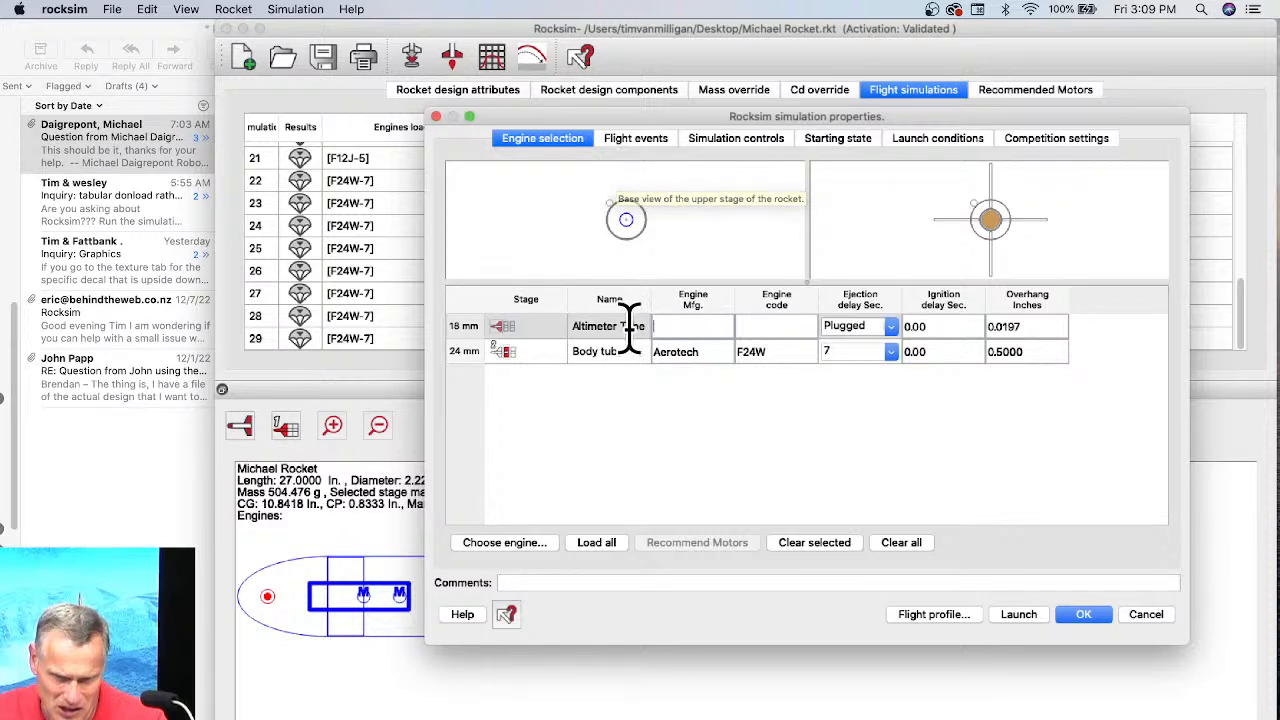
{"action": "left_click", "coordinate": [500, 542]}
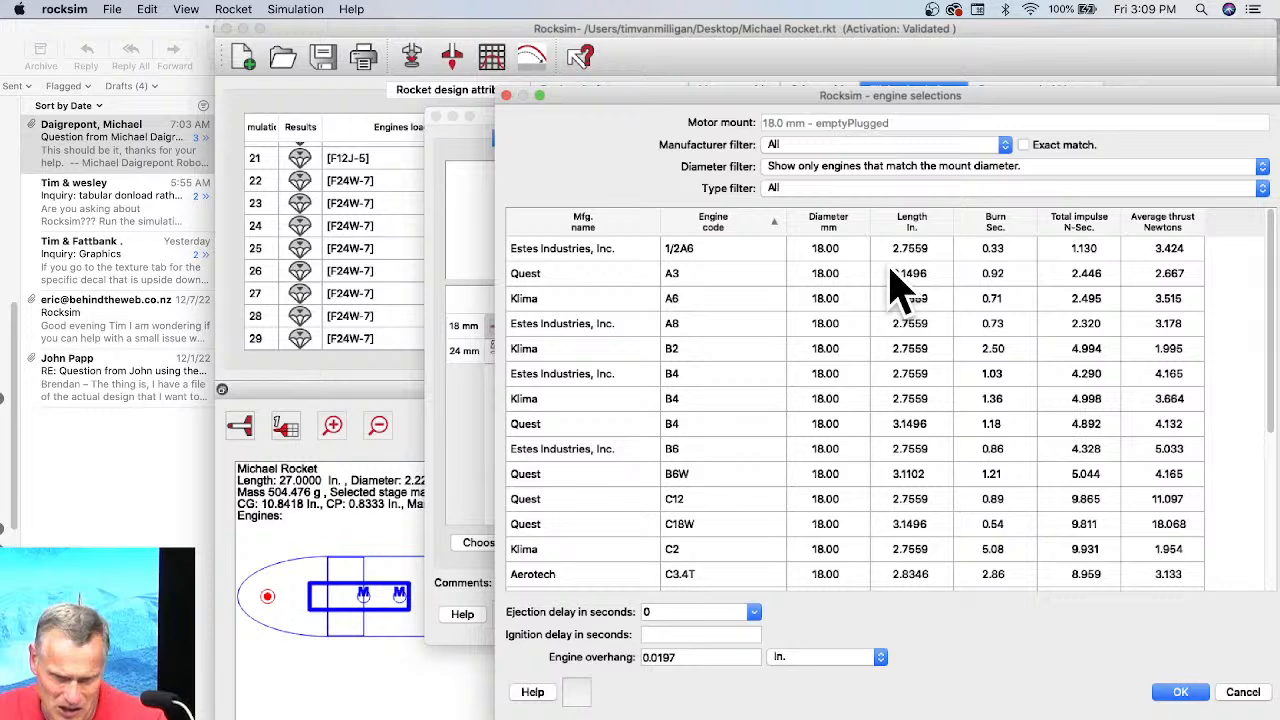
{"action": "left_click", "coordinate": [968, 170]}
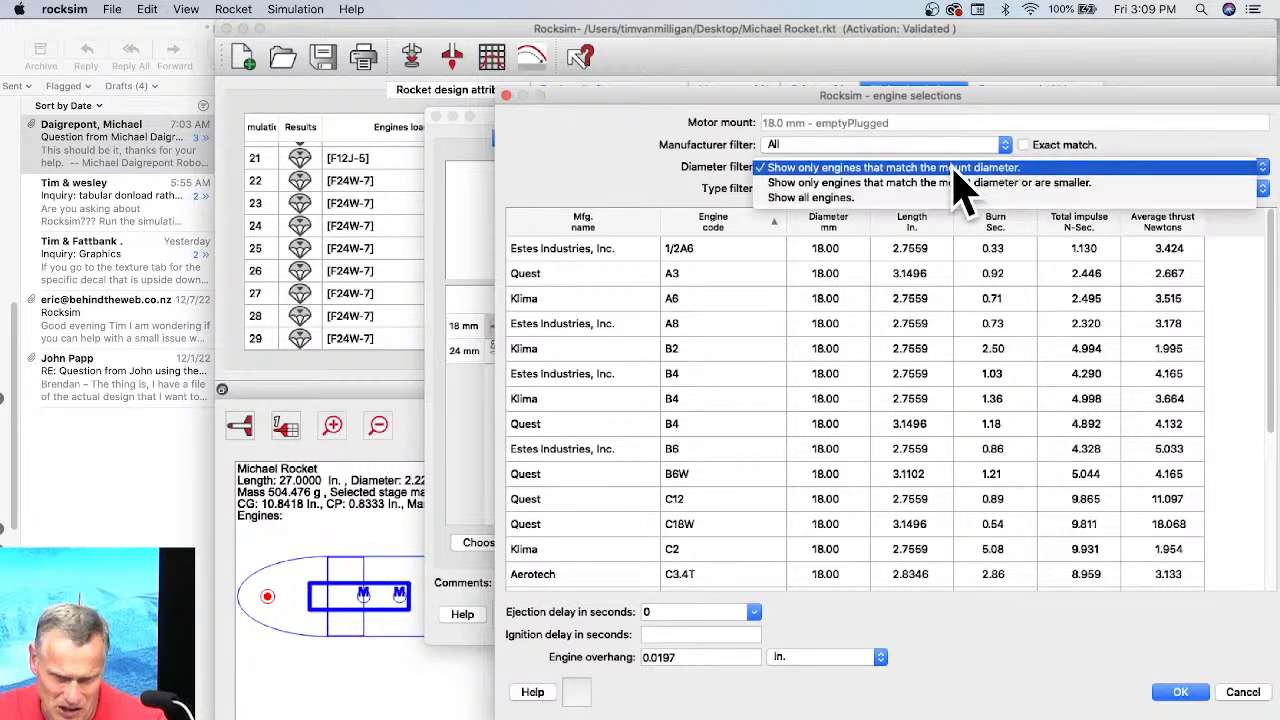
{"action": "left_click", "coordinate": [1080, 182]}
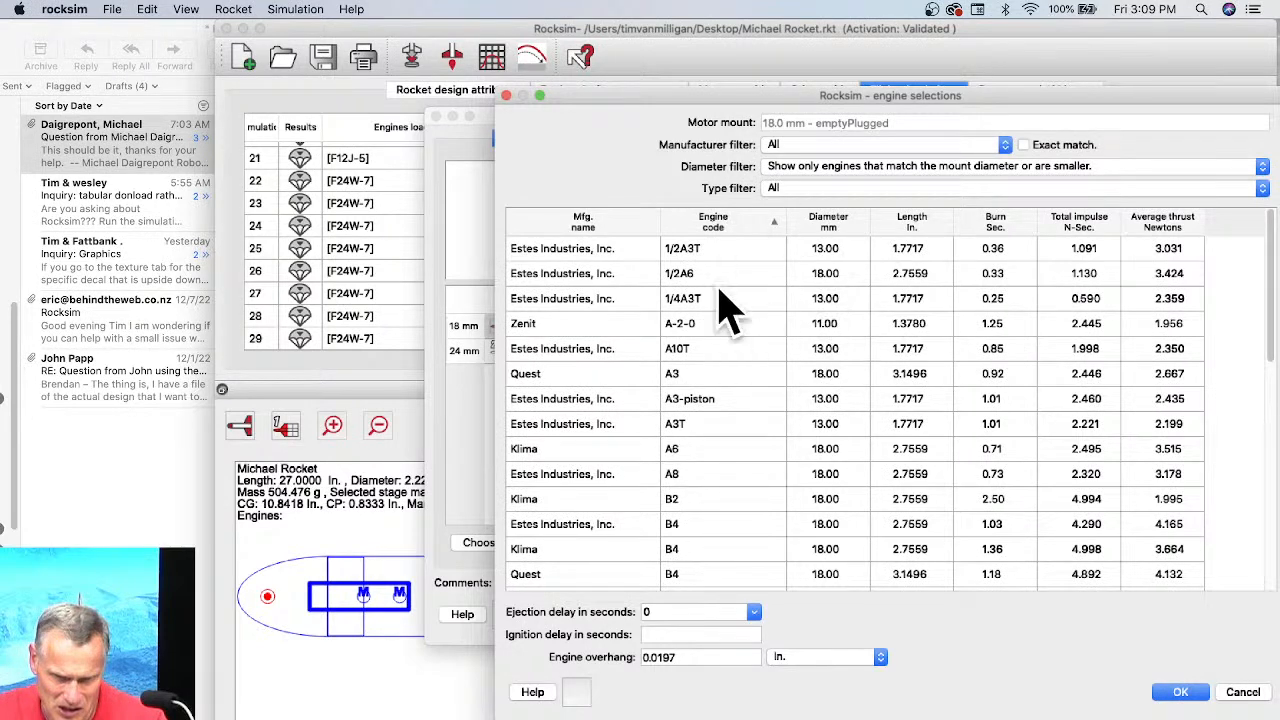
{"action": "left_click", "coordinate": [718, 224]}
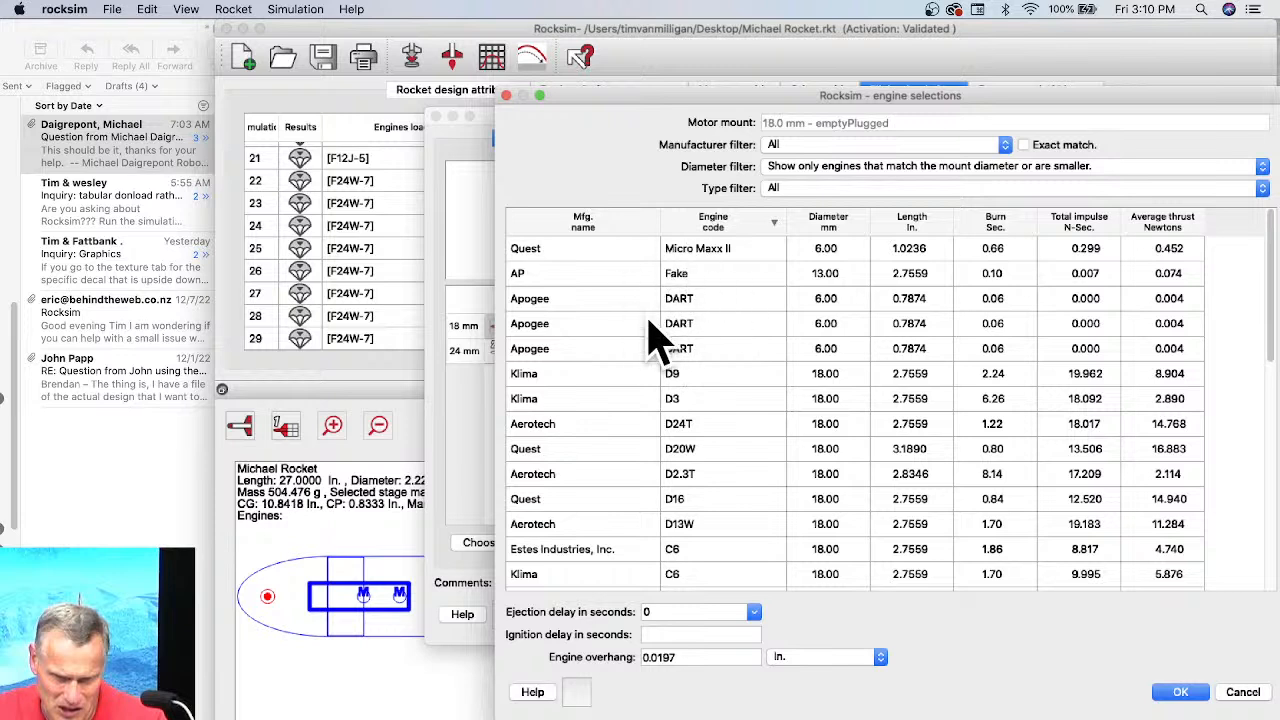
Load the 6 mm Apogee DART engine into the Altimeter Tube with a custom ejection delay of 0 seconds.
{"action": "left_click", "coordinate": [800, 168]}
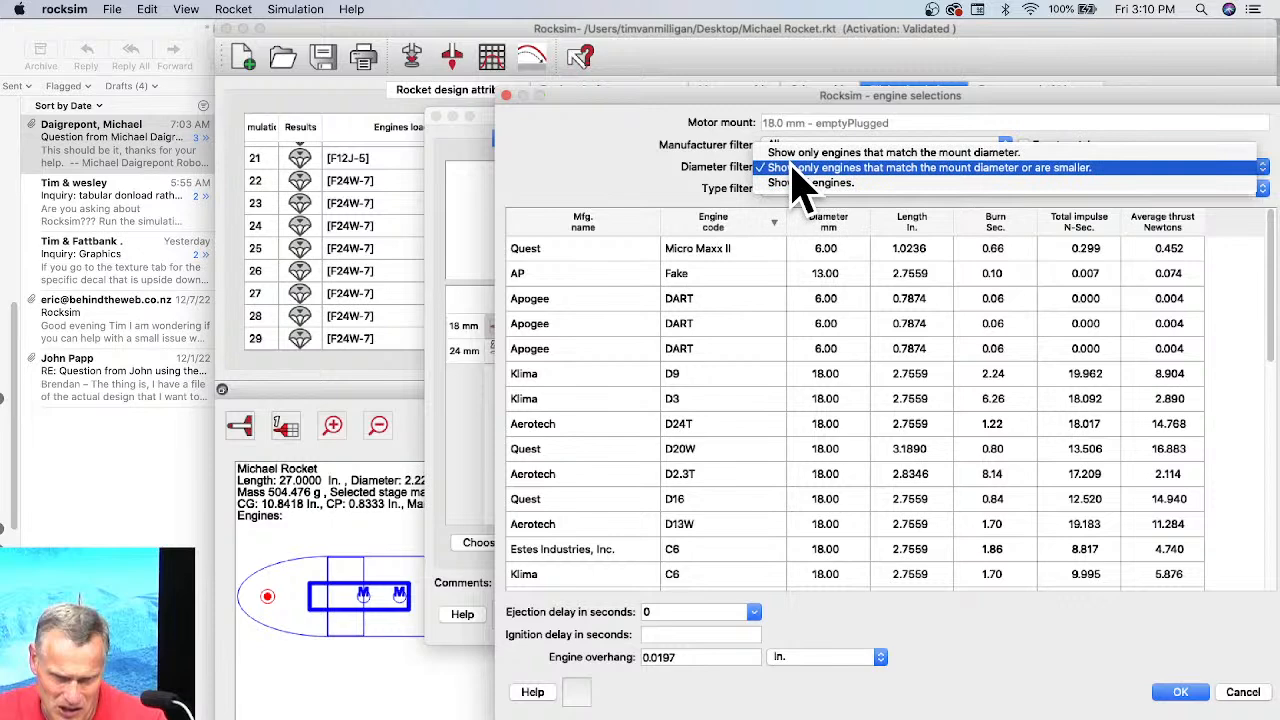
{"action": "left_click", "coordinate": [842, 172]}
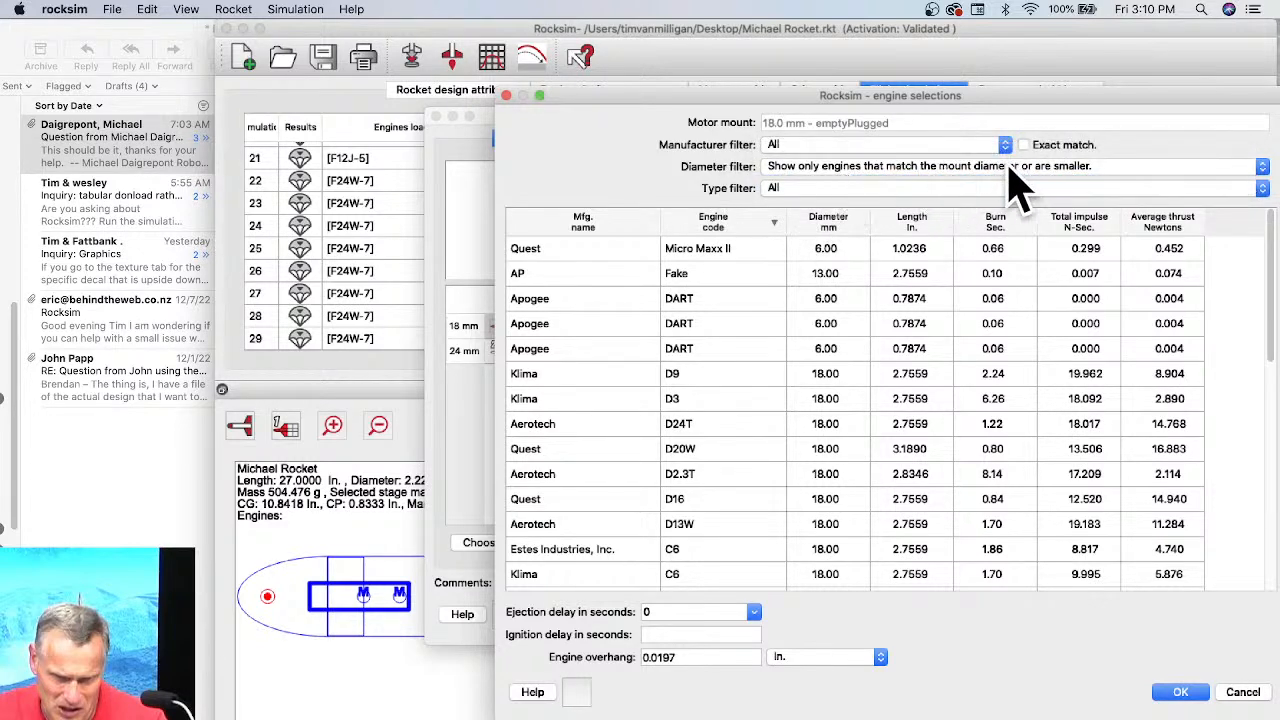
{"action": "left_click", "coordinate": [818, 300]}
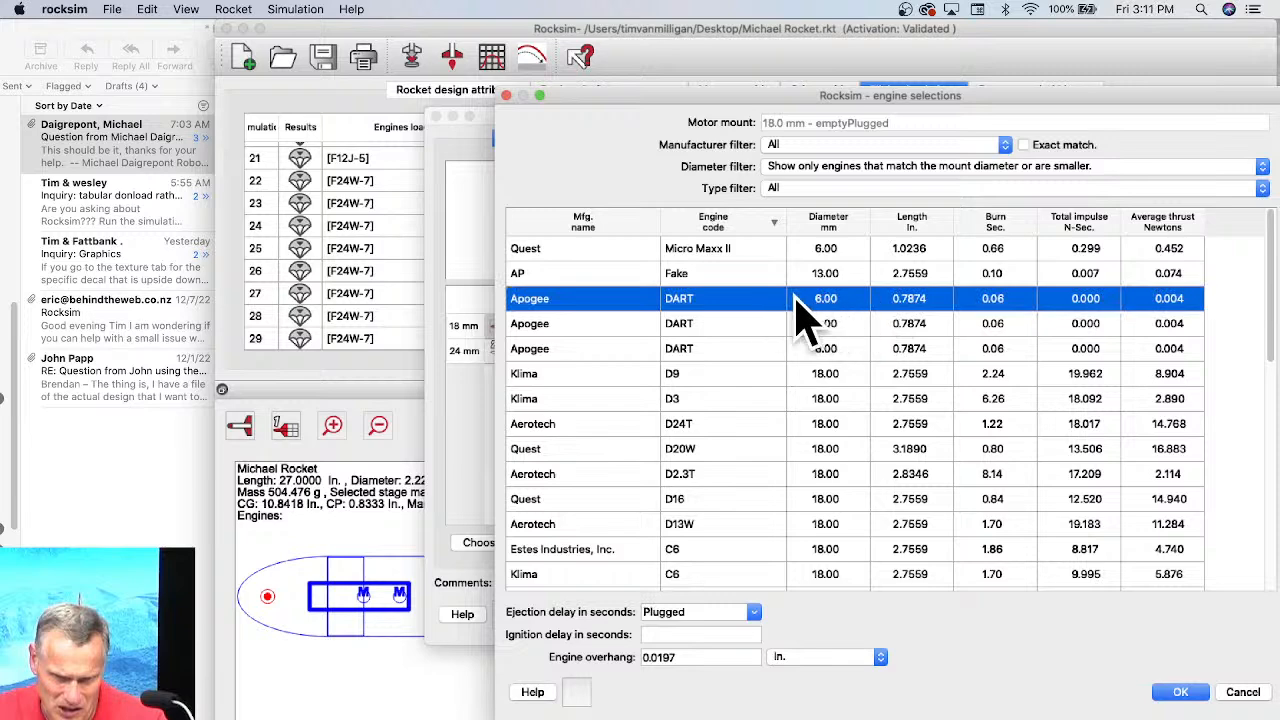
{"action": "left_click", "coordinate": [754, 612]}
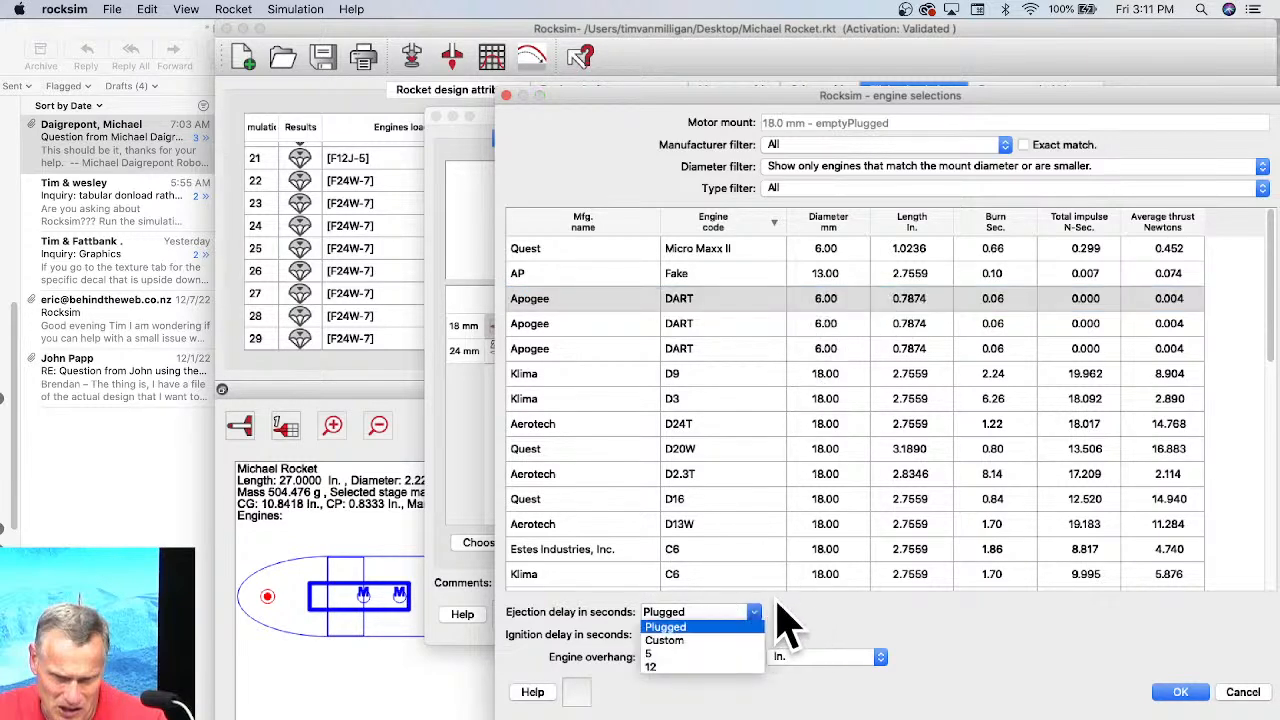
{"action": "left_click", "coordinate": [678, 641]}
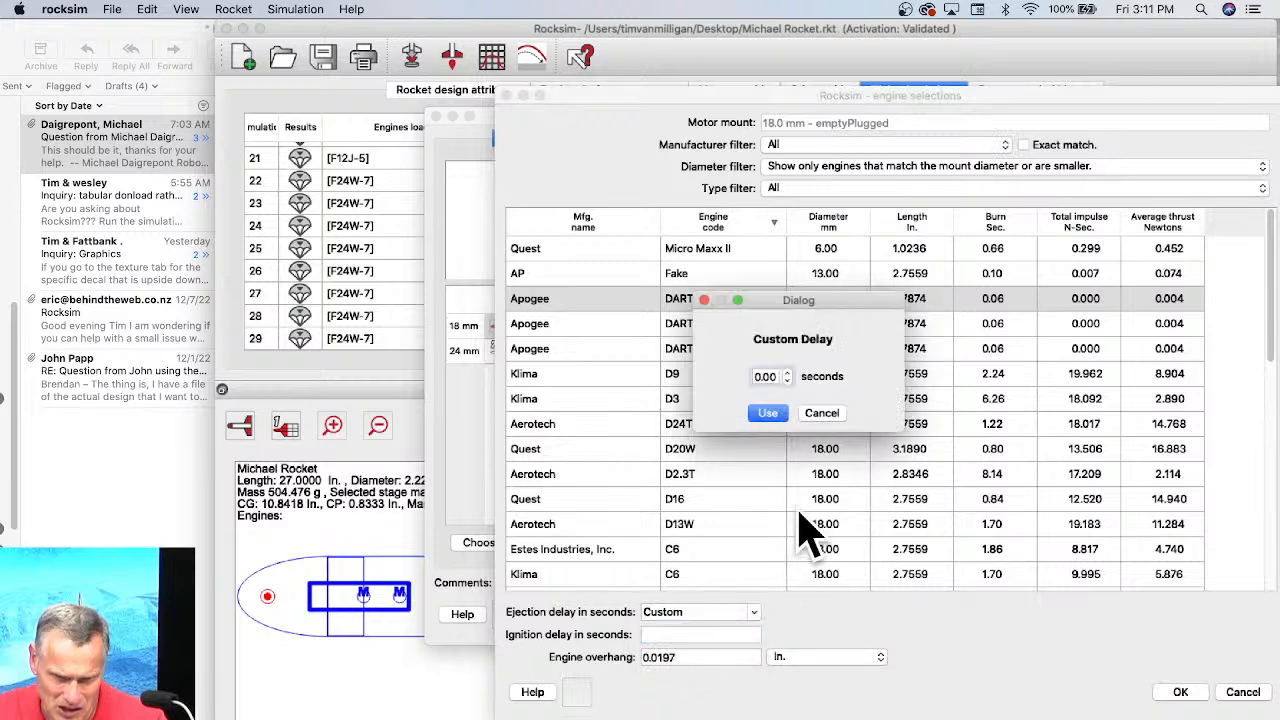
{"action": "left_click", "coordinate": [767, 413]}
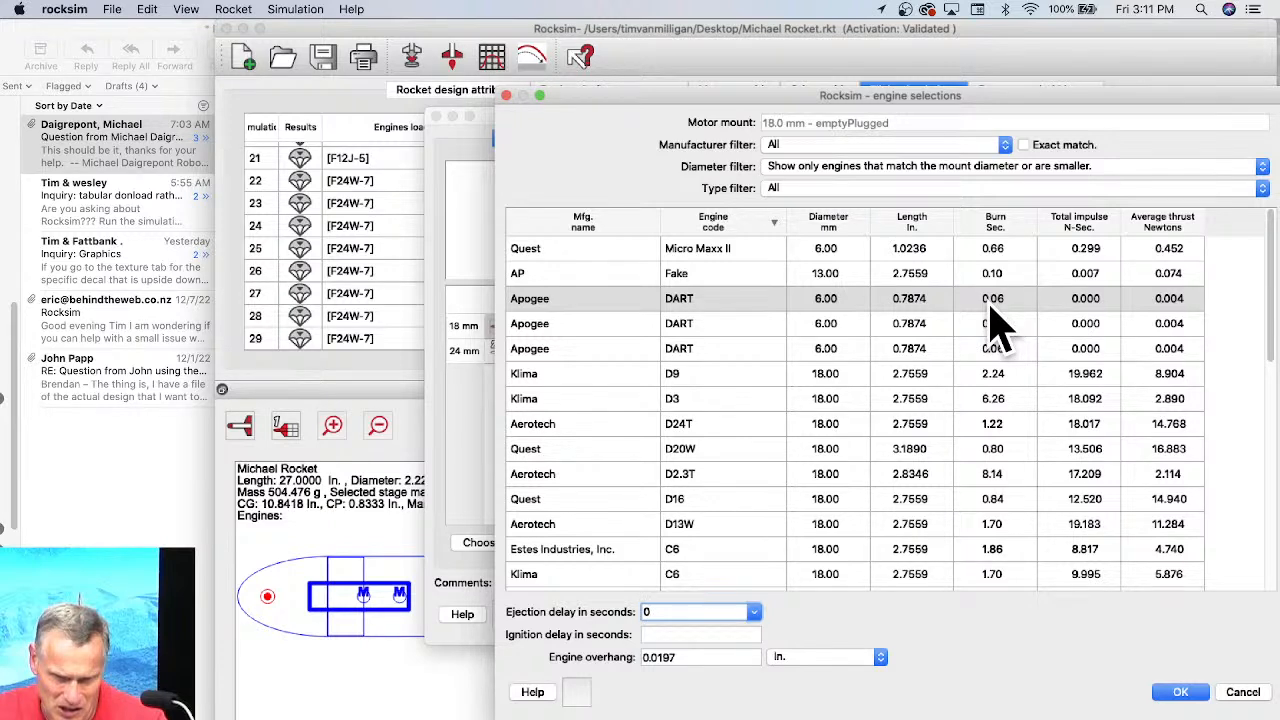
{"action": "left_click", "coordinate": [1186, 695]}
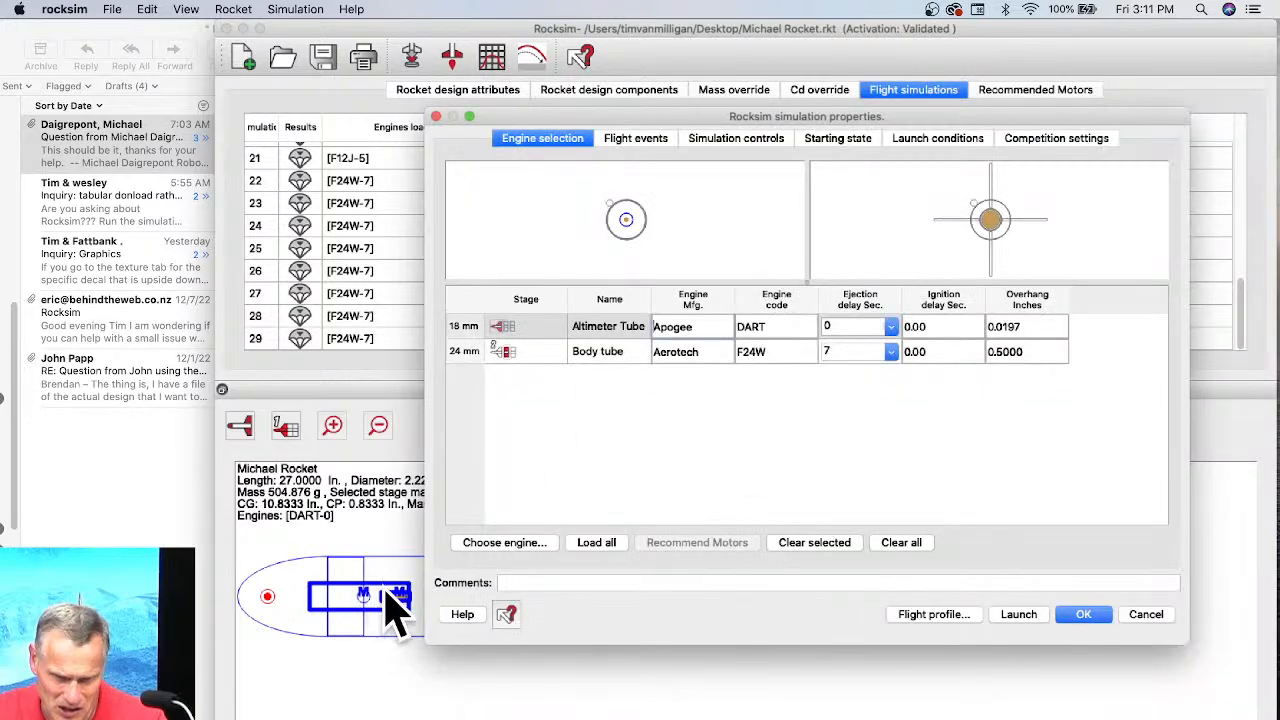
Uncover the rocket drawing to examine where the DART engine sits, and check its entry in the engine selection.
{"action": "left_click_drag", "start_coordinate": [612, 116], "coordinate": [1020, 168]}
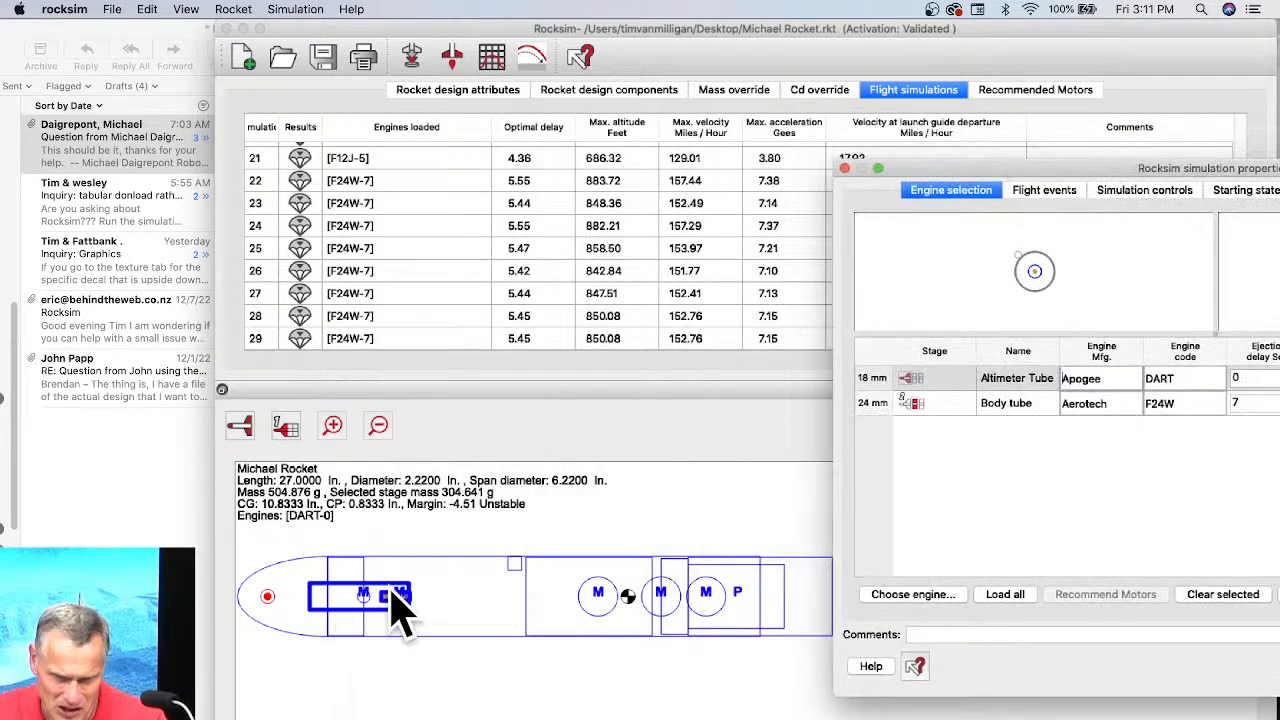
{"action": "left_click", "coordinate": [1180, 380]}
{"action": "left_click_drag", "start_coordinate": [1100, 169], "coordinate": [659, 174]}
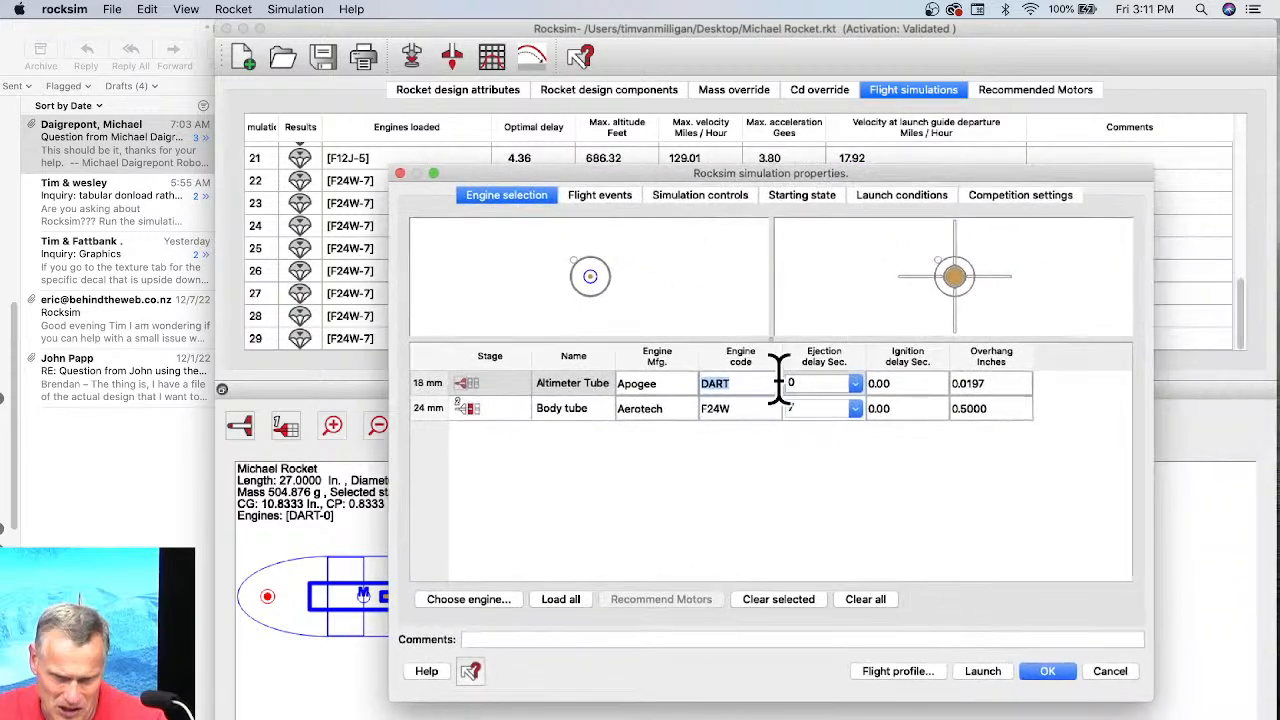
Check the flight events and simulation controls, and set the launch angle to about 15.75 degrees.
{"action": "left_click", "coordinate": [598, 196]}
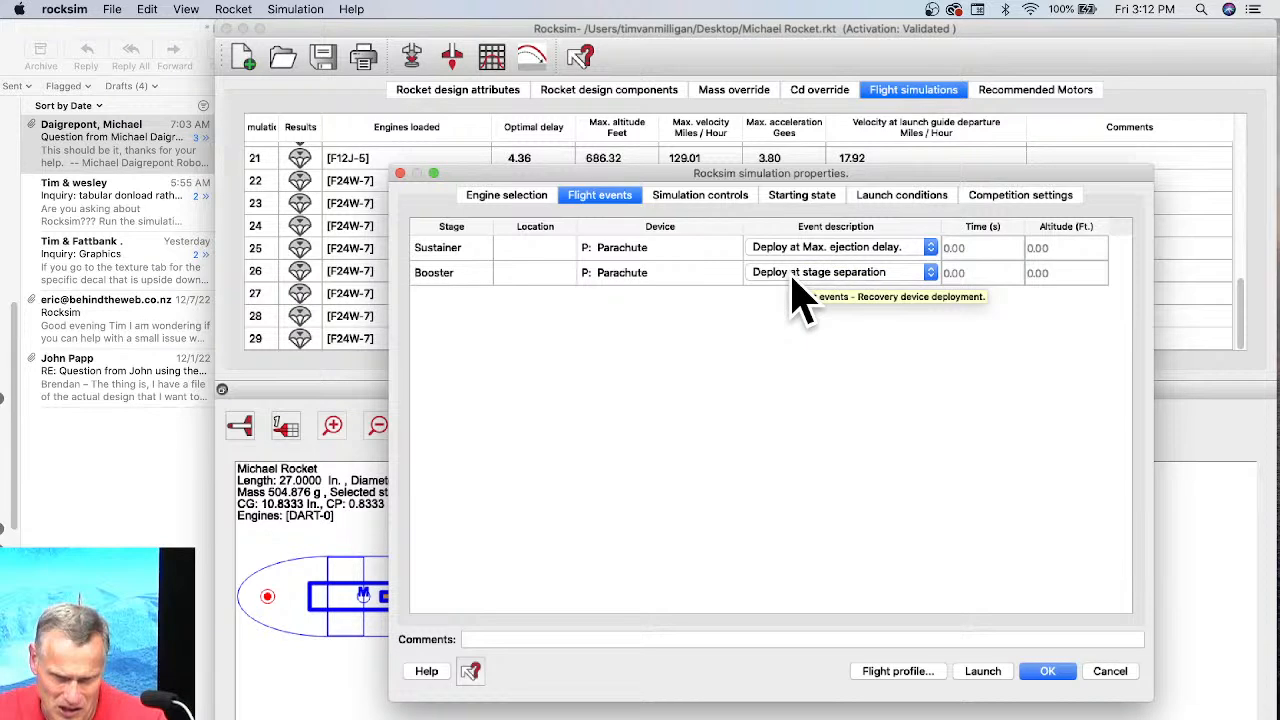
{"action": "left_click", "coordinate": [716, 198]}
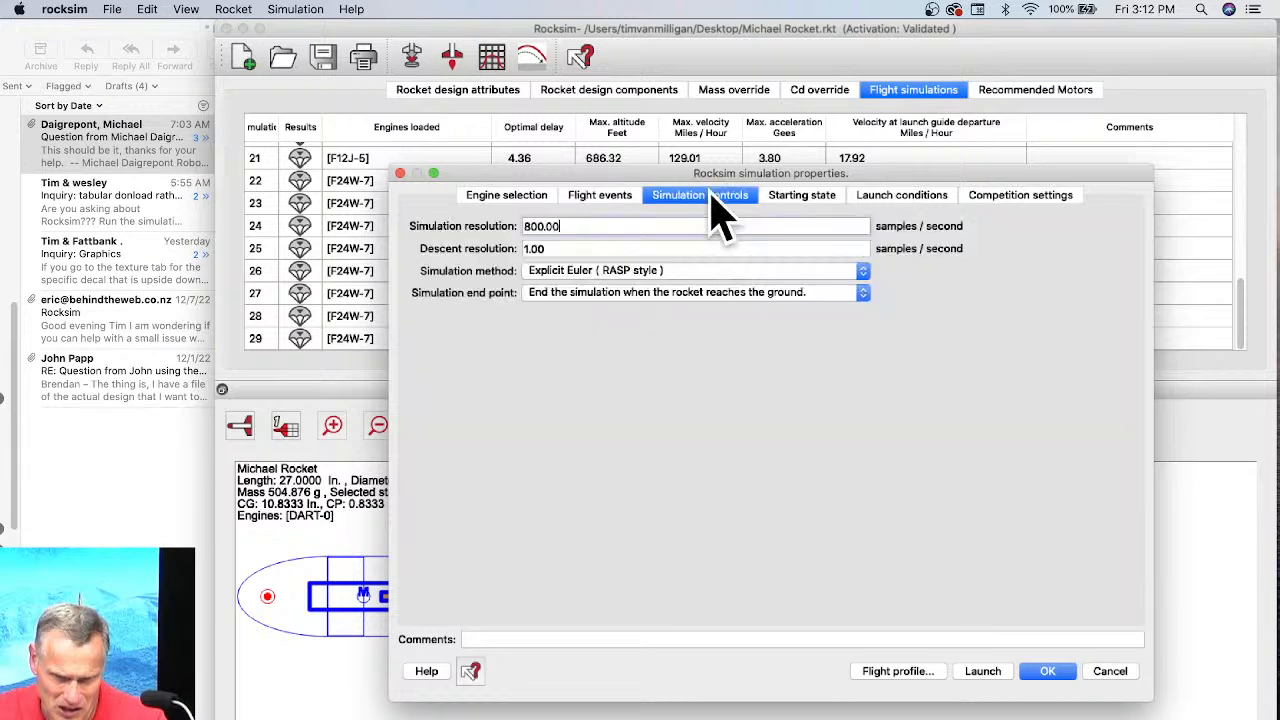
{"action": "left_click", "coordinate": [803, 198]}
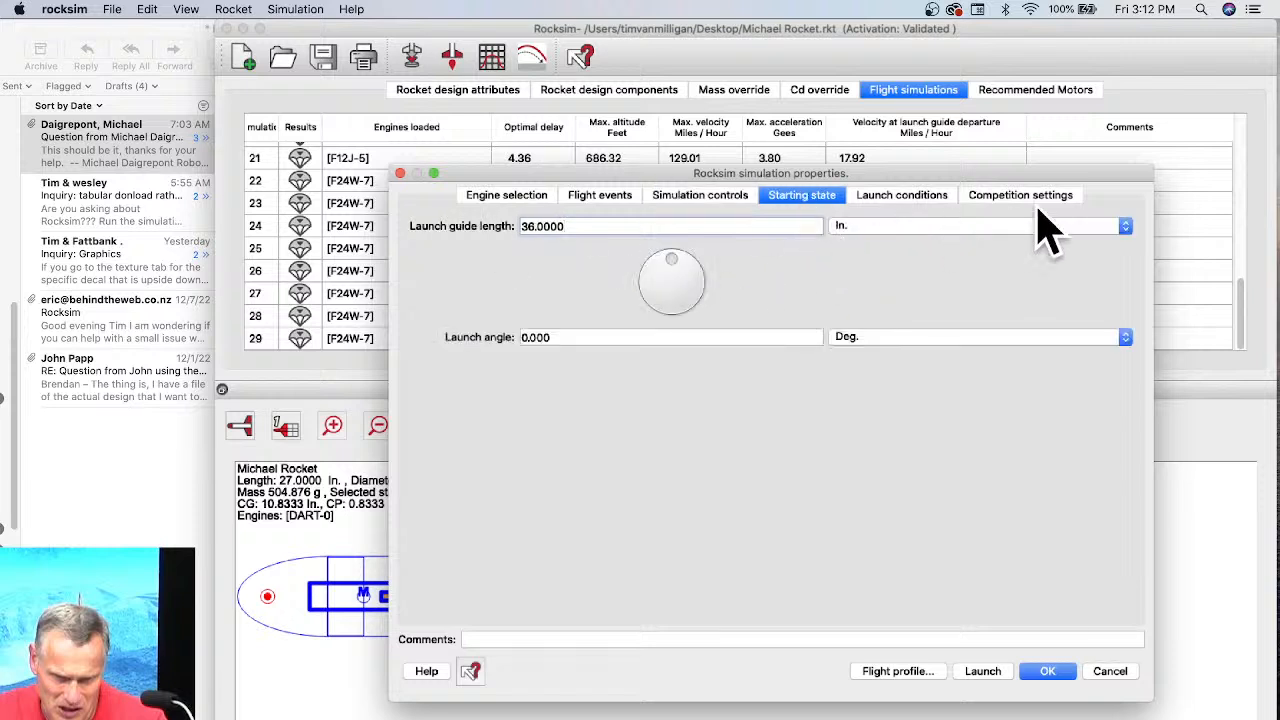
{"action": "mouse_move", "coordinate": [686, 277]}
{"action": "left_mouse_down"}
{"action": "mouse_move", "coordinate": [700, 286]}
{"action": "mouse_move", "coordinate": [686, 277]}
{"action": "left_mouse_up"}
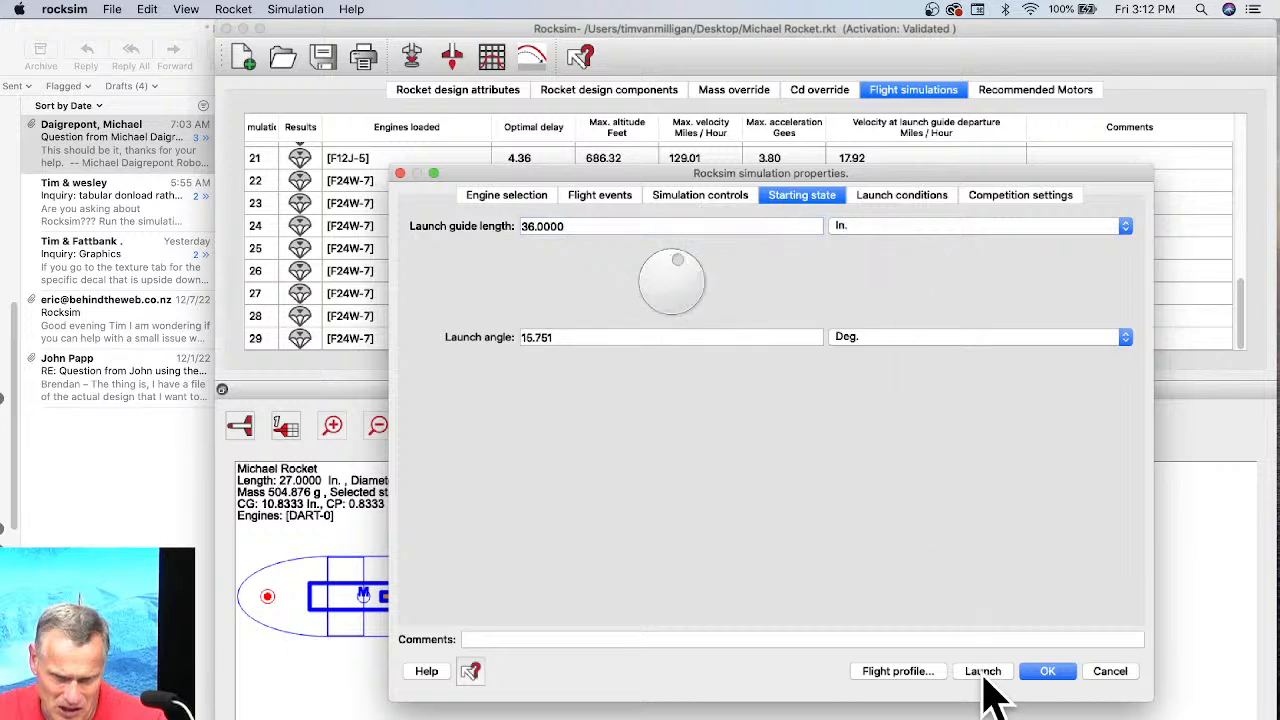
Run the two-stage simulation, play its 2D flight profile to watch both sections descend, and close the profile.
{"action": "left_click", "coordinate": [897, 673]}
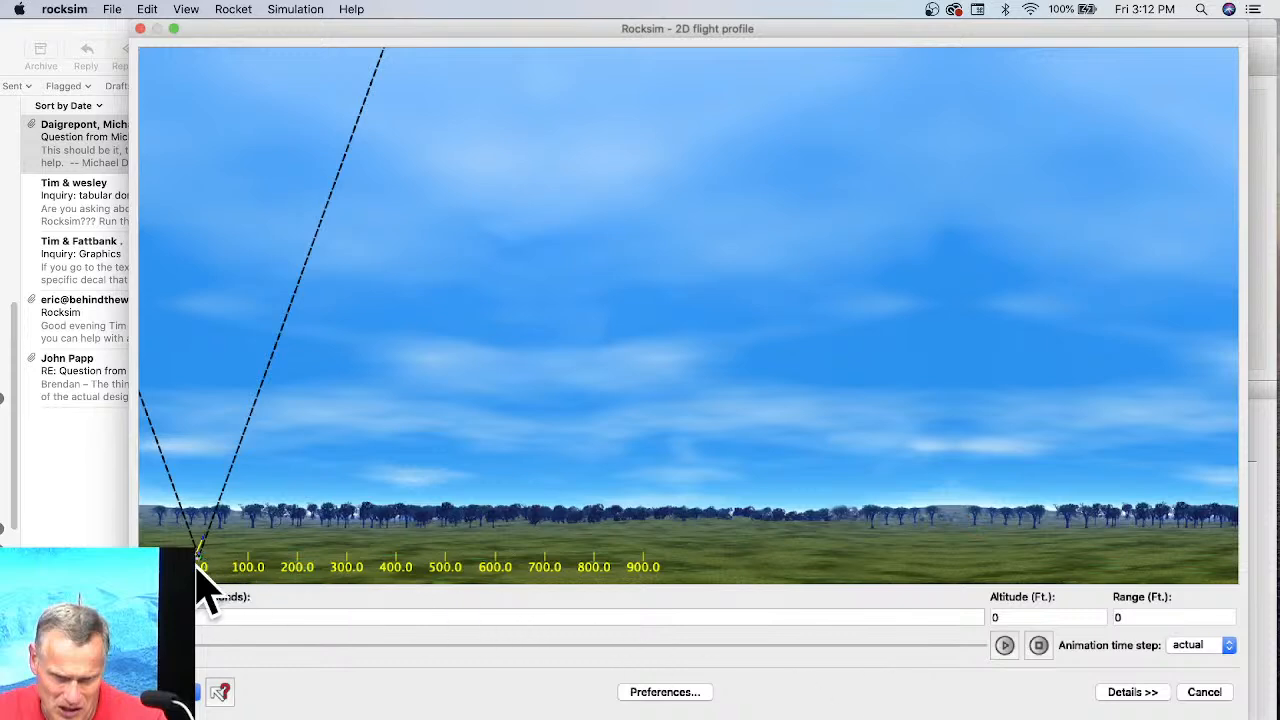
{"action": "left_click_drag", "start_coordinate": [272, 34], "coordinate": [307, 38]}
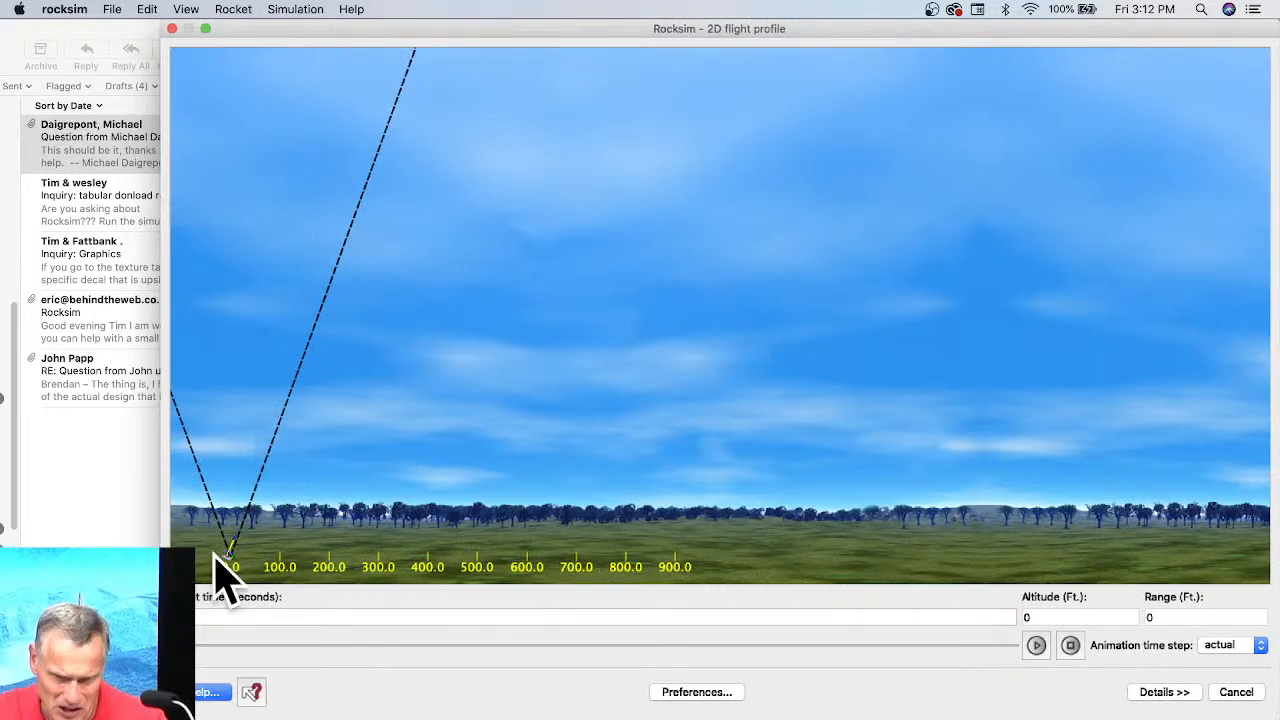
{"action": "left_click", "coordinate": [1036, 646]}
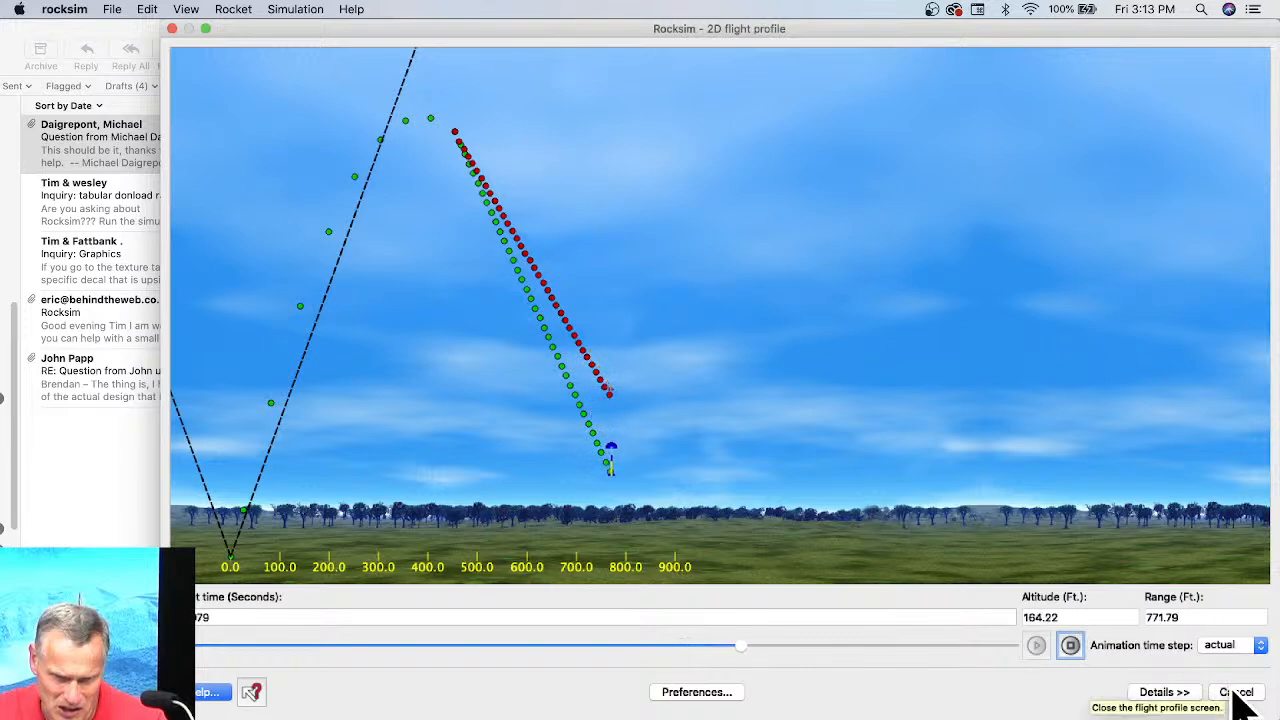
{"action": "left_click", "coordinate": [1240, 697]}
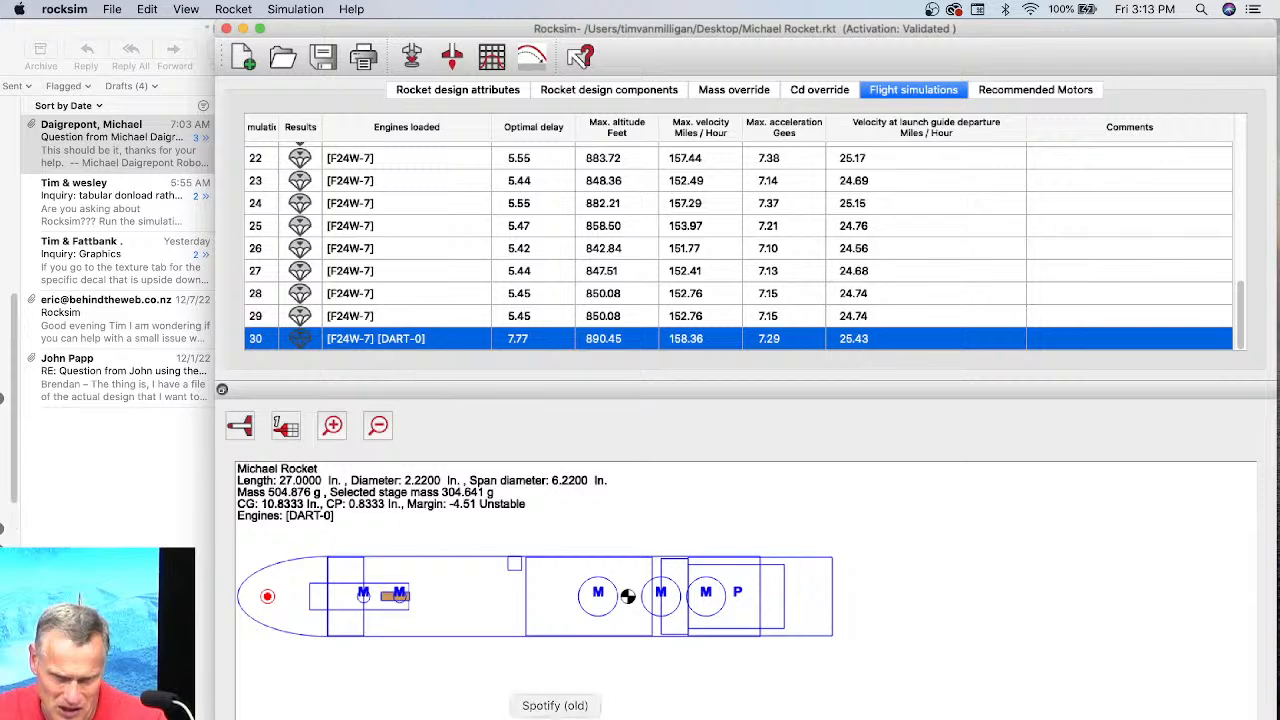
Switch to a new Chrome window, load the Launch Visualizer at rocksim.com, and widen the window.
{"action": "right_click", "coordinate": [486, 715]}
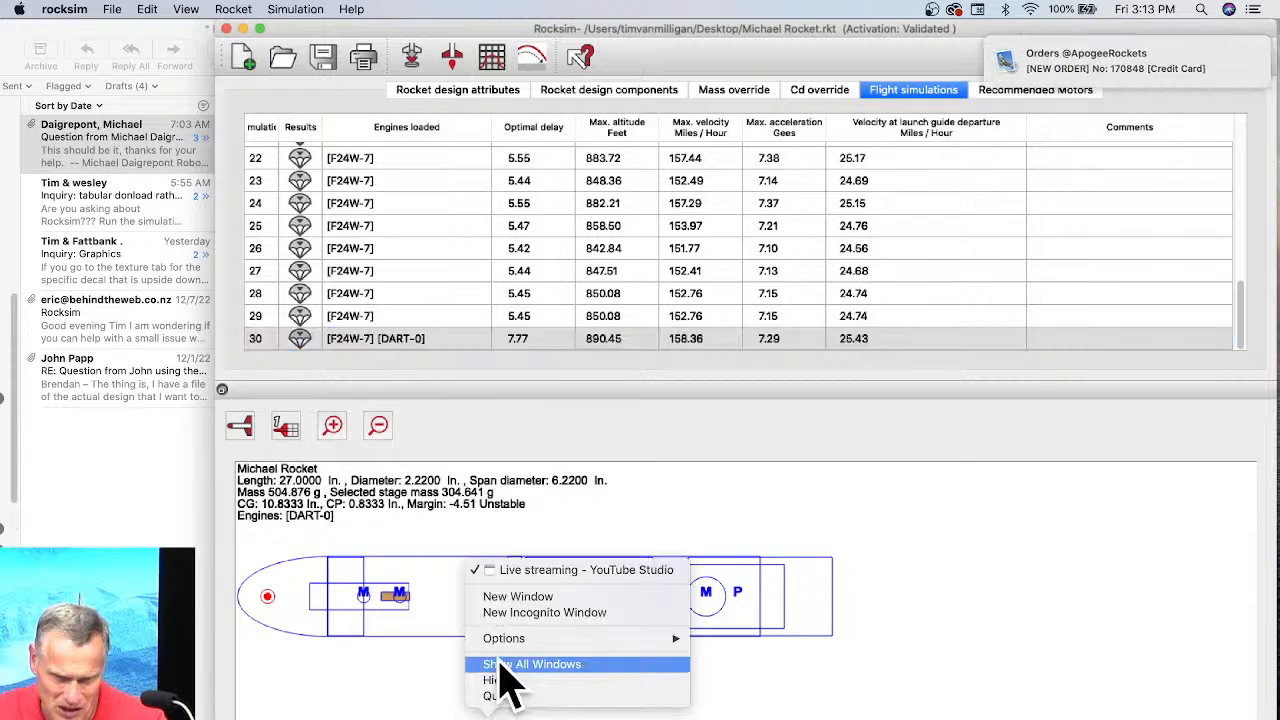
{"action": "left_click", "coordinate": [512, 600]}
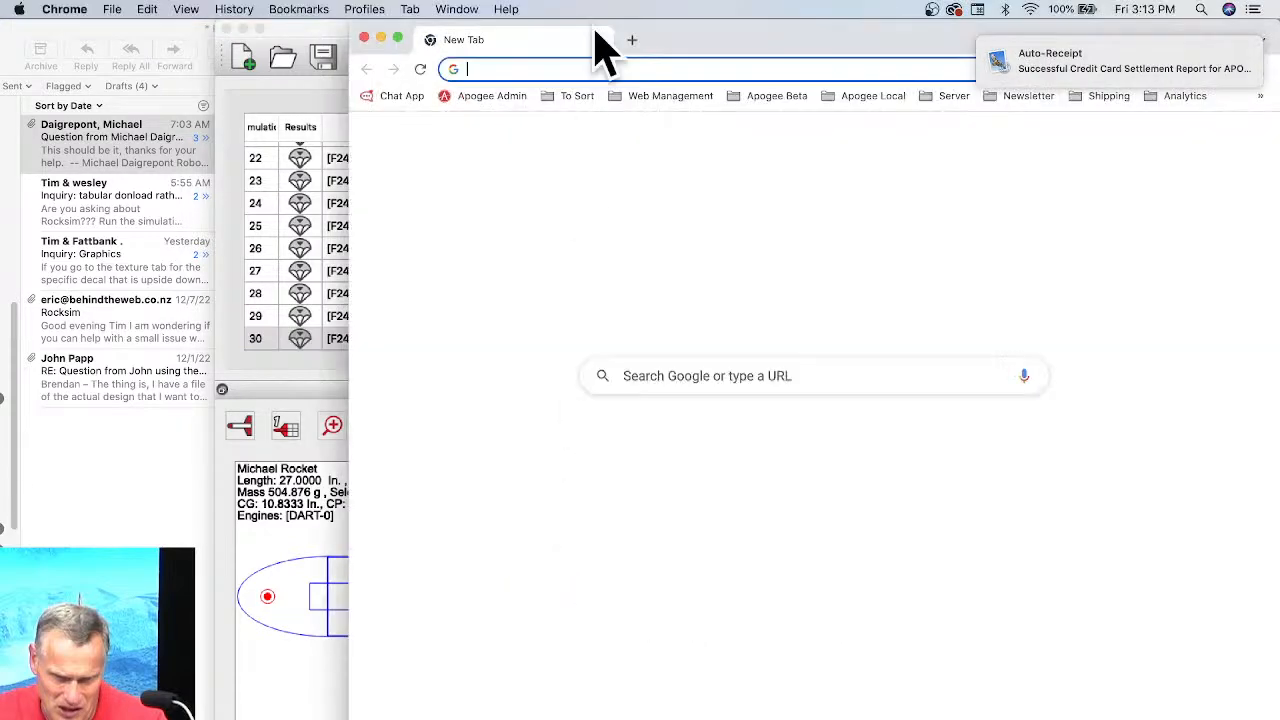
{"action": "left_click_drag", "start_coordinate": [720, 51], "coordinate": [596, 25]}
{"action": "left_click", "coordinate": [748, 440]}
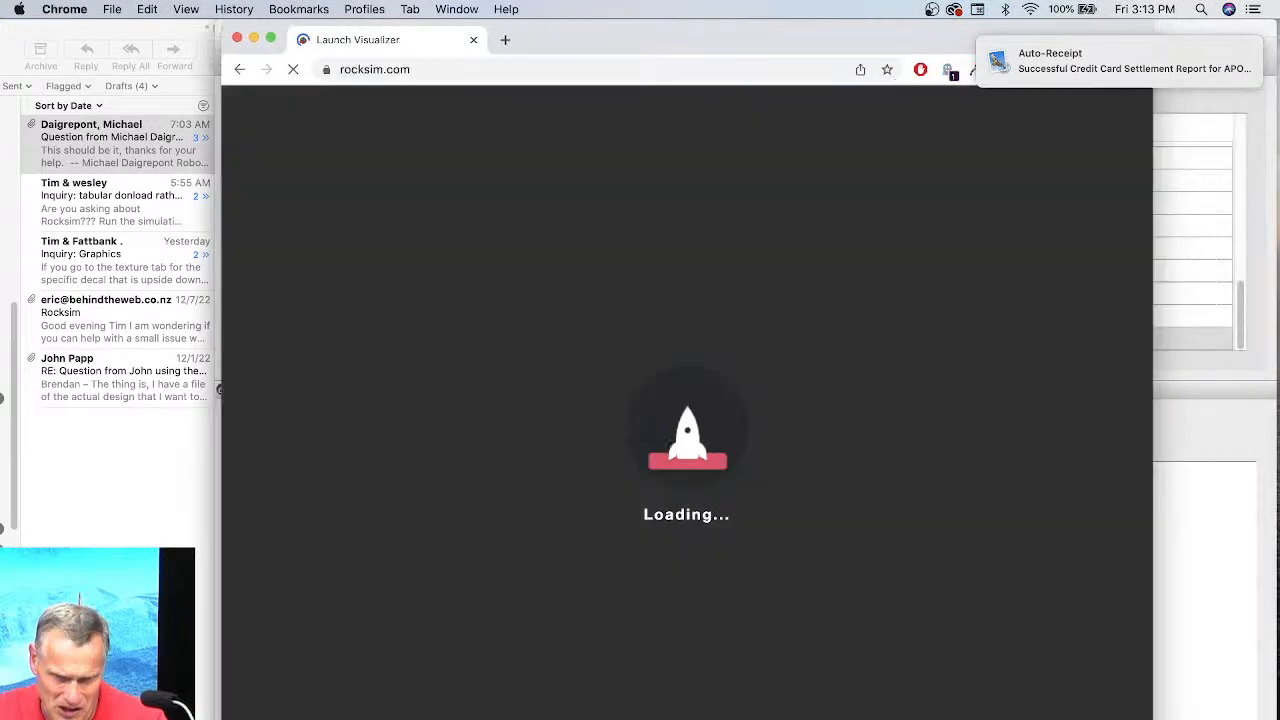
{"action": "left_click_drag", "start_coordinate": [1153, 718], "coordinate": [1270, 718]}
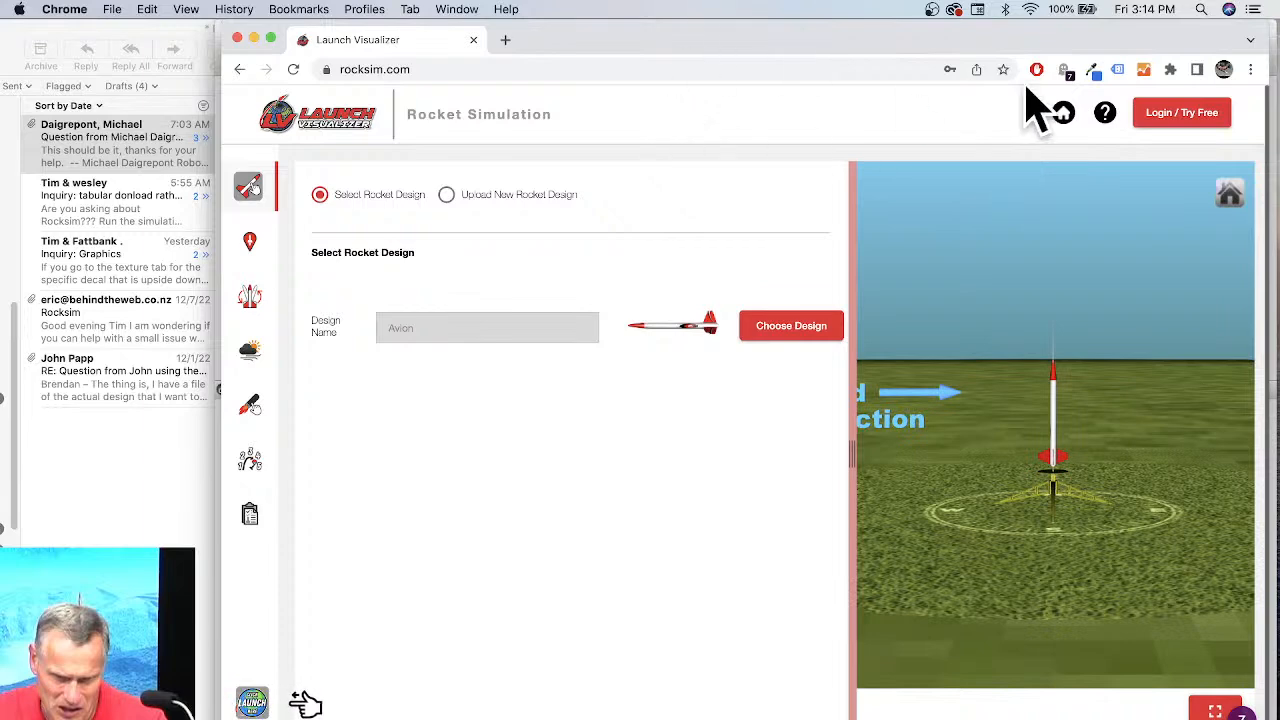
Sign in to Launch Visualizer by filling the email and password fields with the first saved account.
{"action": "left_click", "coordinate": [1180, 118]}
{"action": "left_click", "coordinate": [820, 306]}
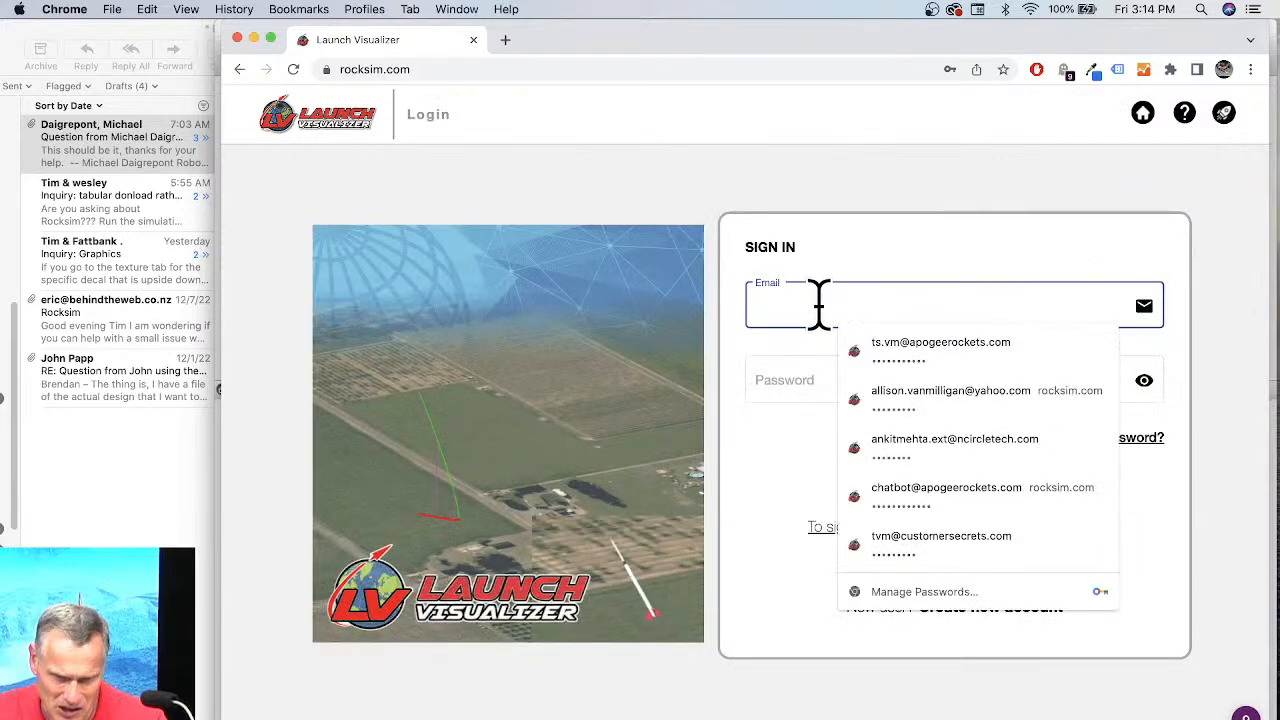
{"action": "left_click", "coordinate": [898, 358]}
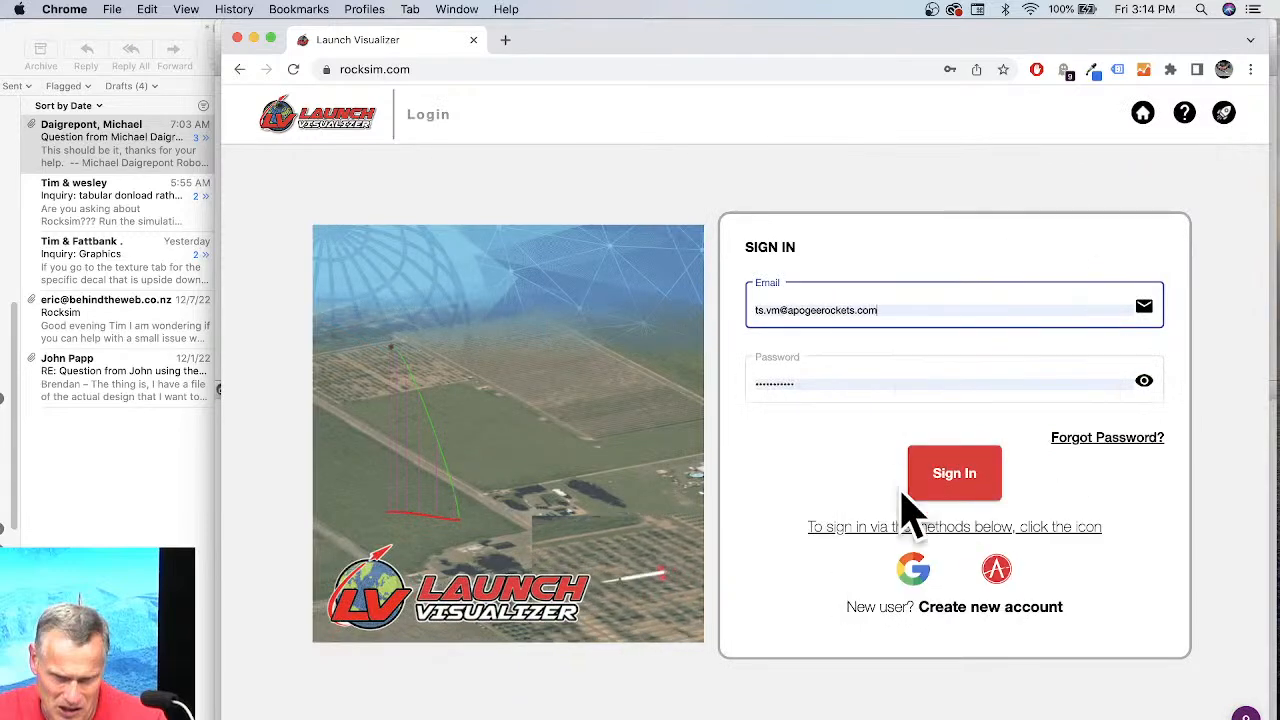
{"action": "left_click", "coordinate": [945, 478]}
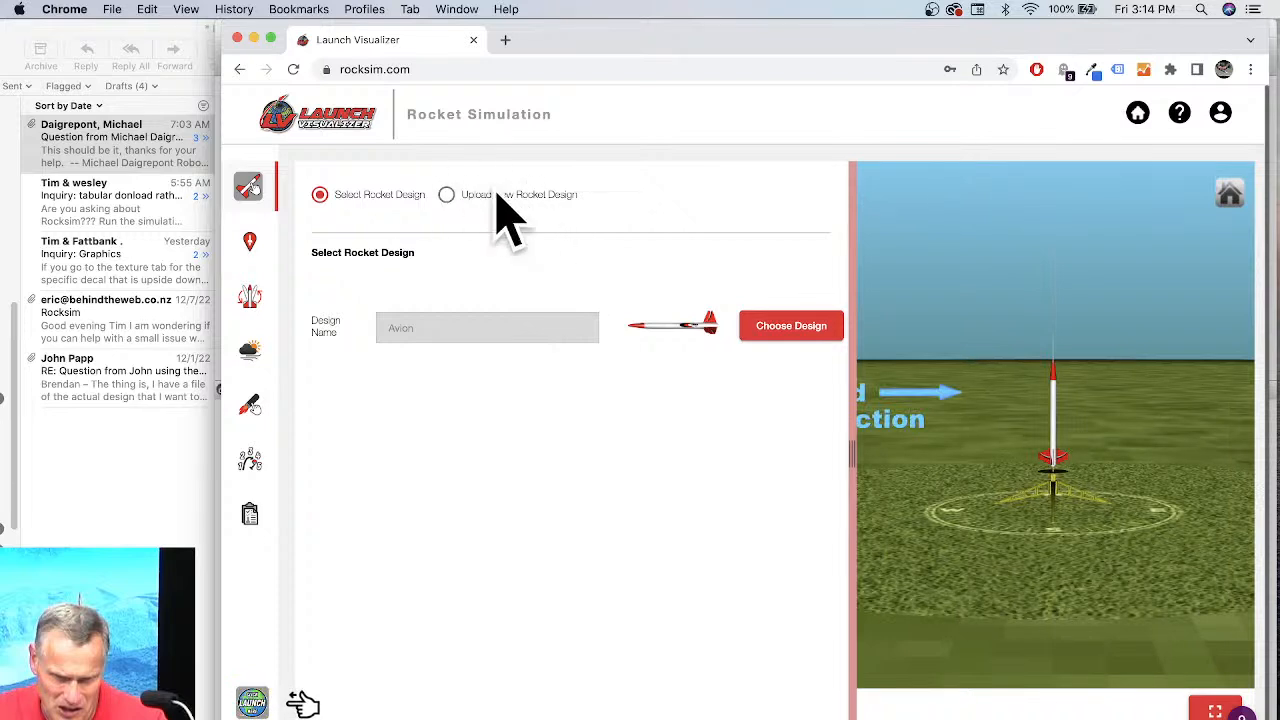
Upload the customer's two-stage rocket RKT file from the Desktop as a new rocket design.
{"action": "left_click", "coordinate": [531, 197]}
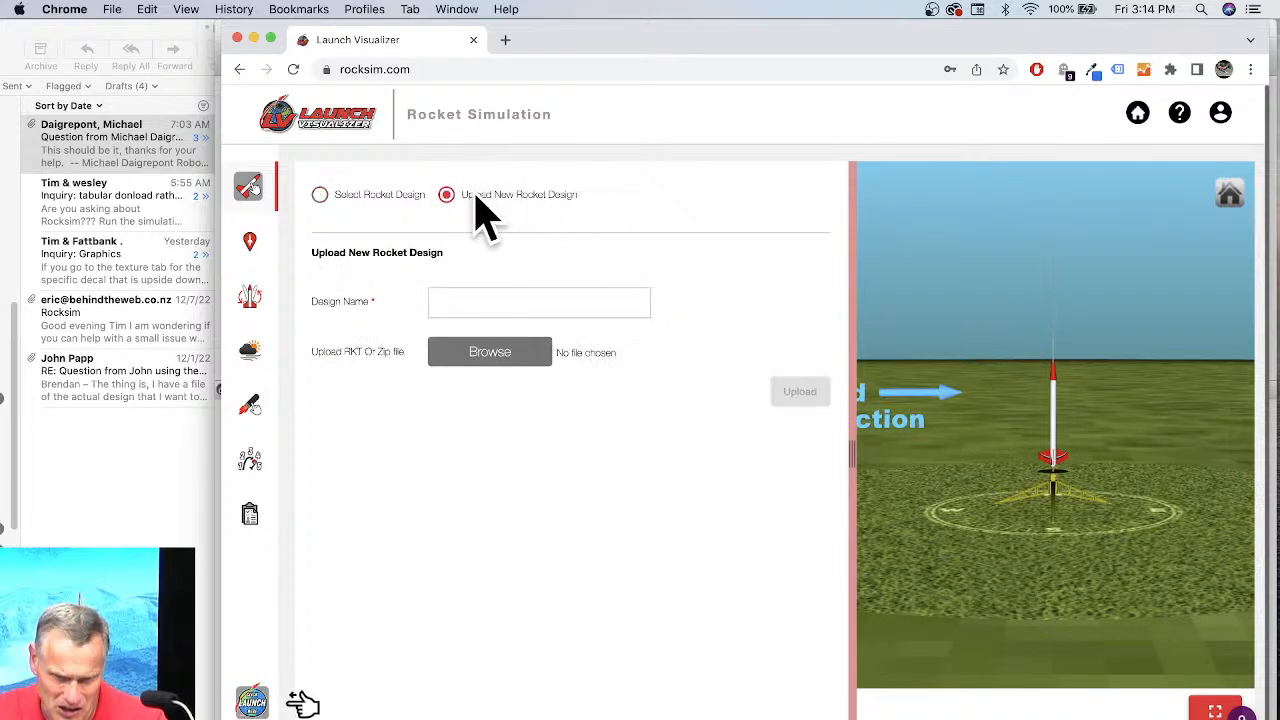
{"action": "left_click", "coordinate": [490, 360]}
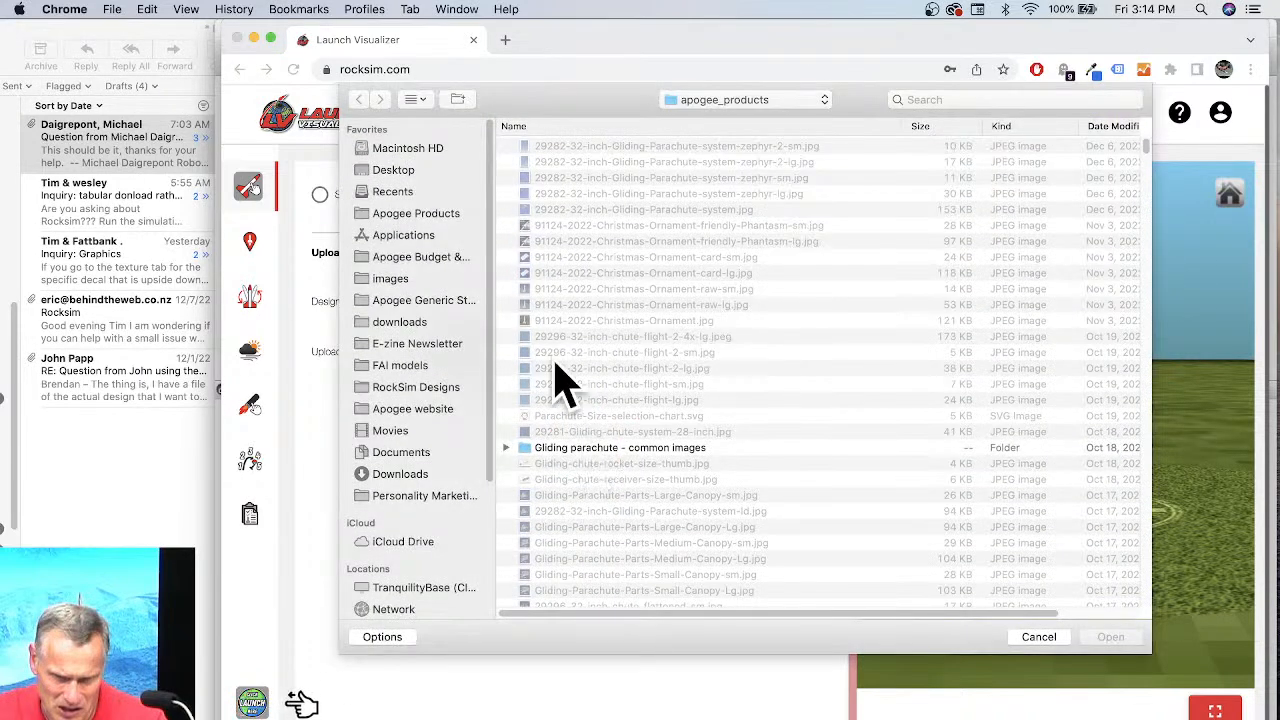
{"action": "left_click", "coordinate": [397, 170]}
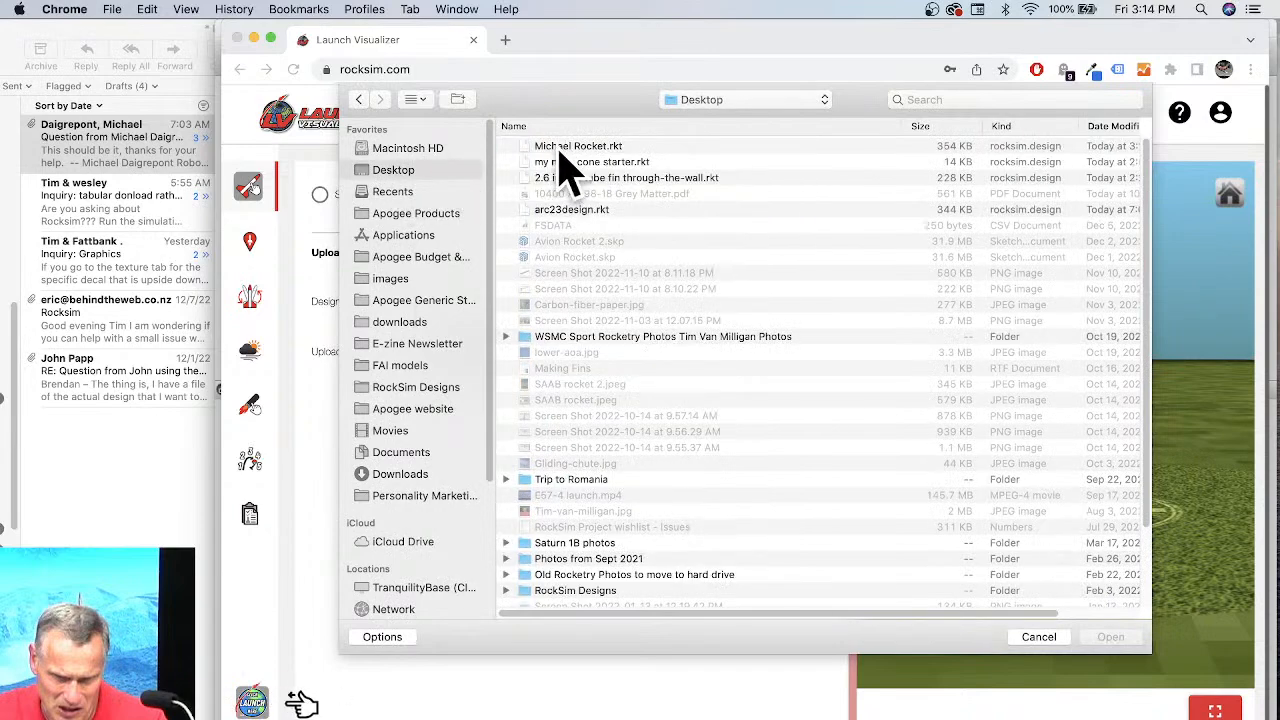
{"action": "left_click", "coordinate": [560, 150]}
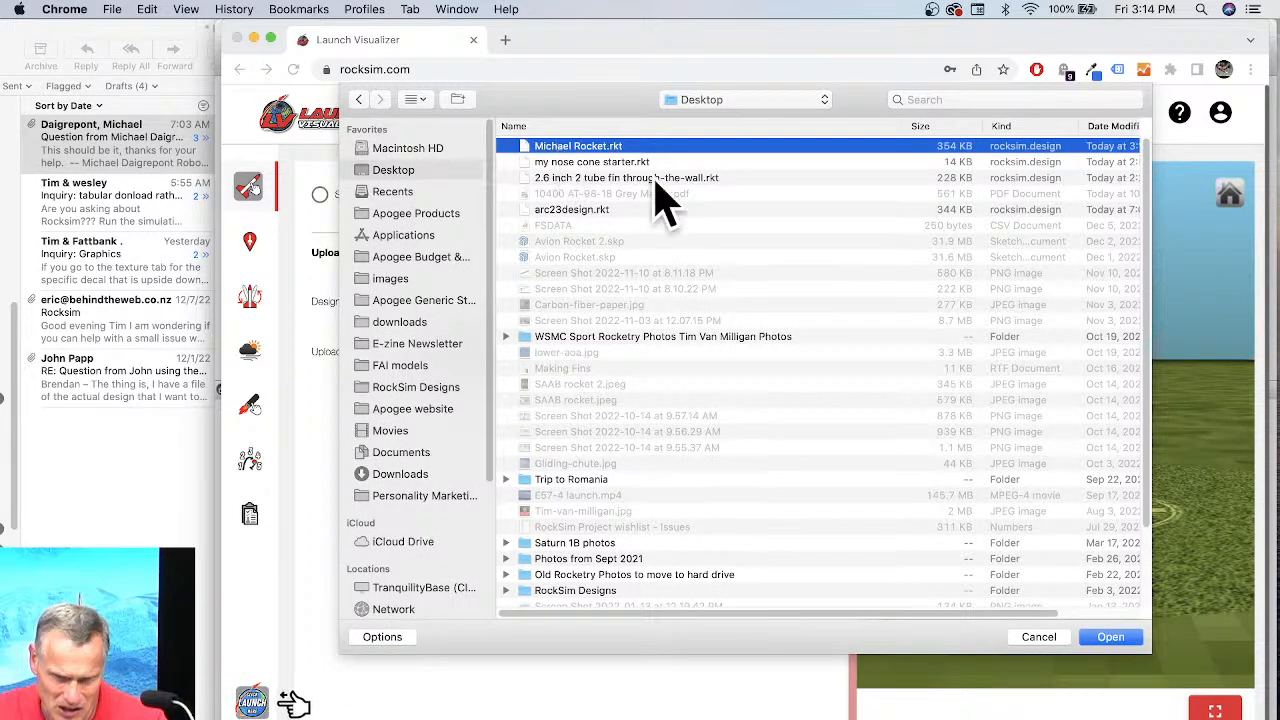
{"action": "left_click", "coordinate": [1118, 640]}
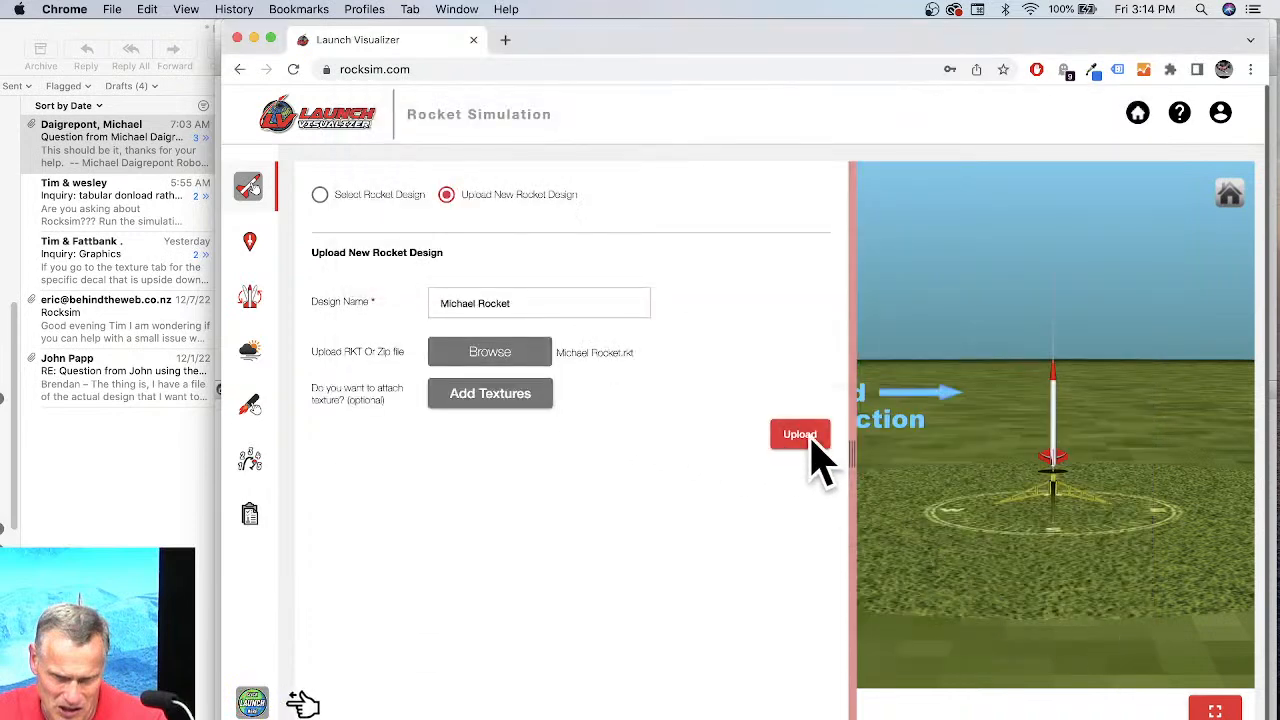
{"action": "left_click", "coordinate": [800, 436]}
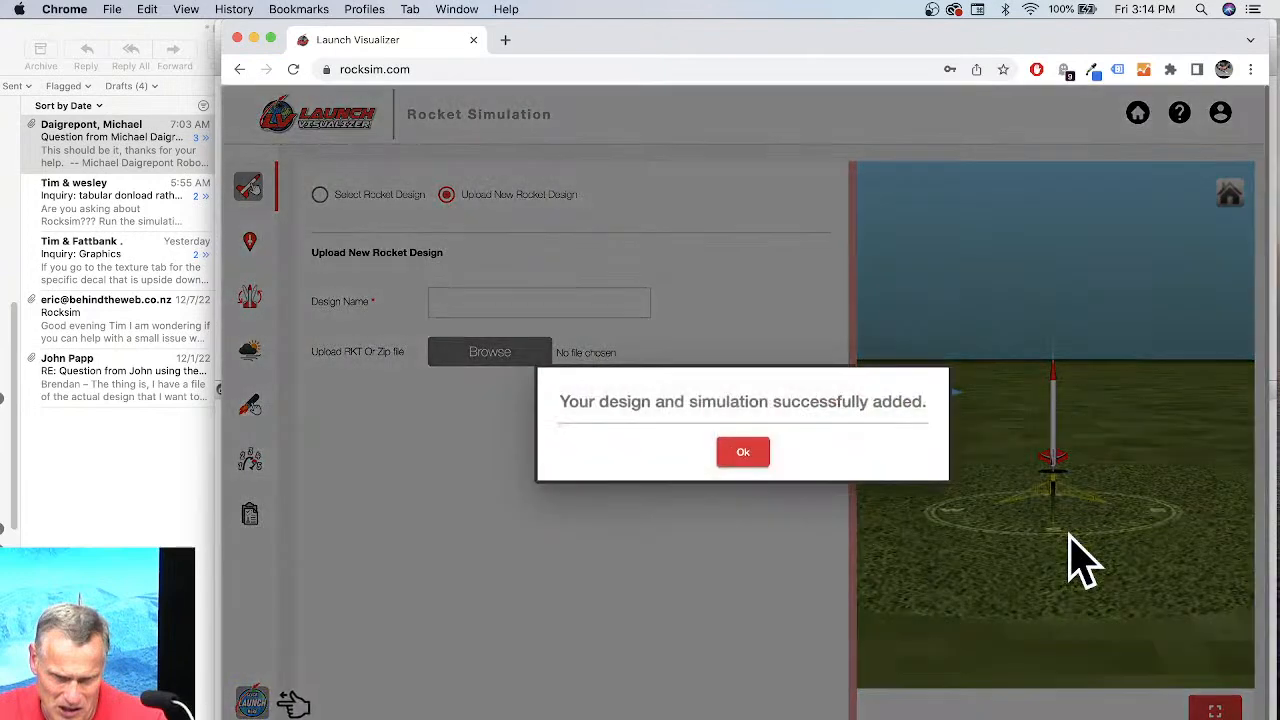
{"action": "left_click", "coordinate": [740, 452]}
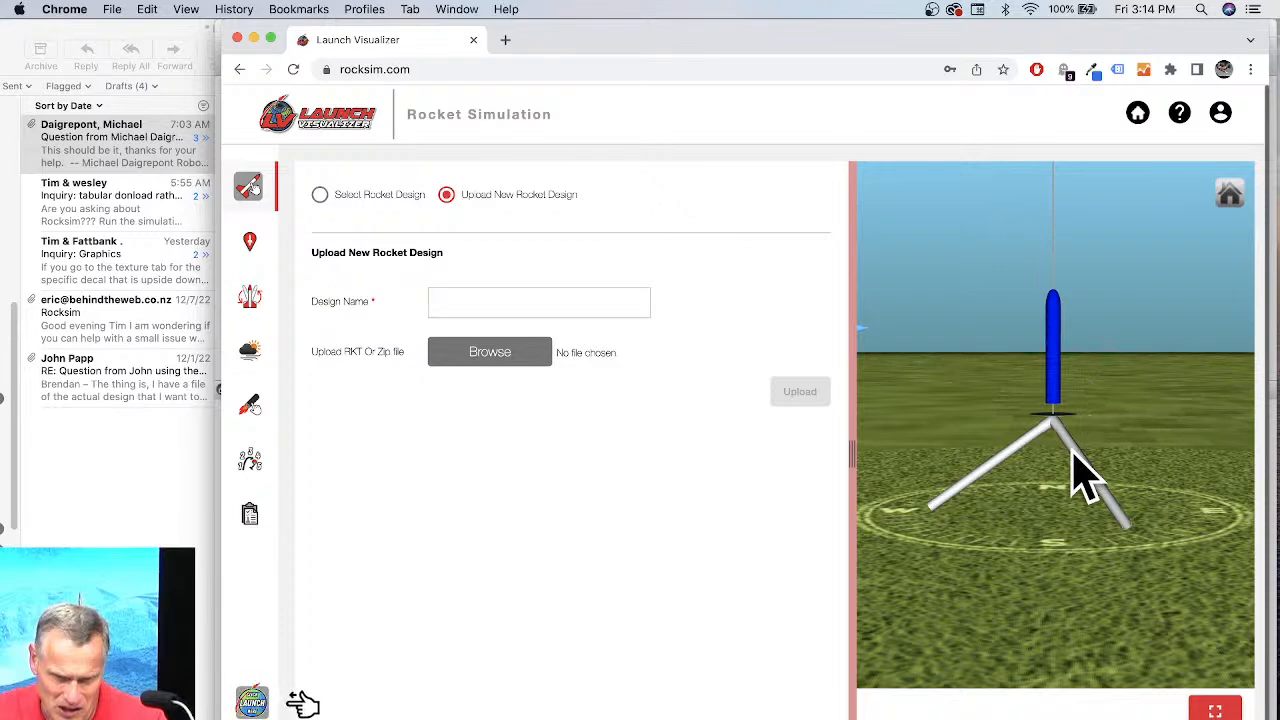
Look through the design's flight data and select simulation 31 with the F24W-7 and DART-0 engines.
{"action": "scroll", "coordinate": [1063, 420], "scroll_direction": "up", "scroll_amount": 3}
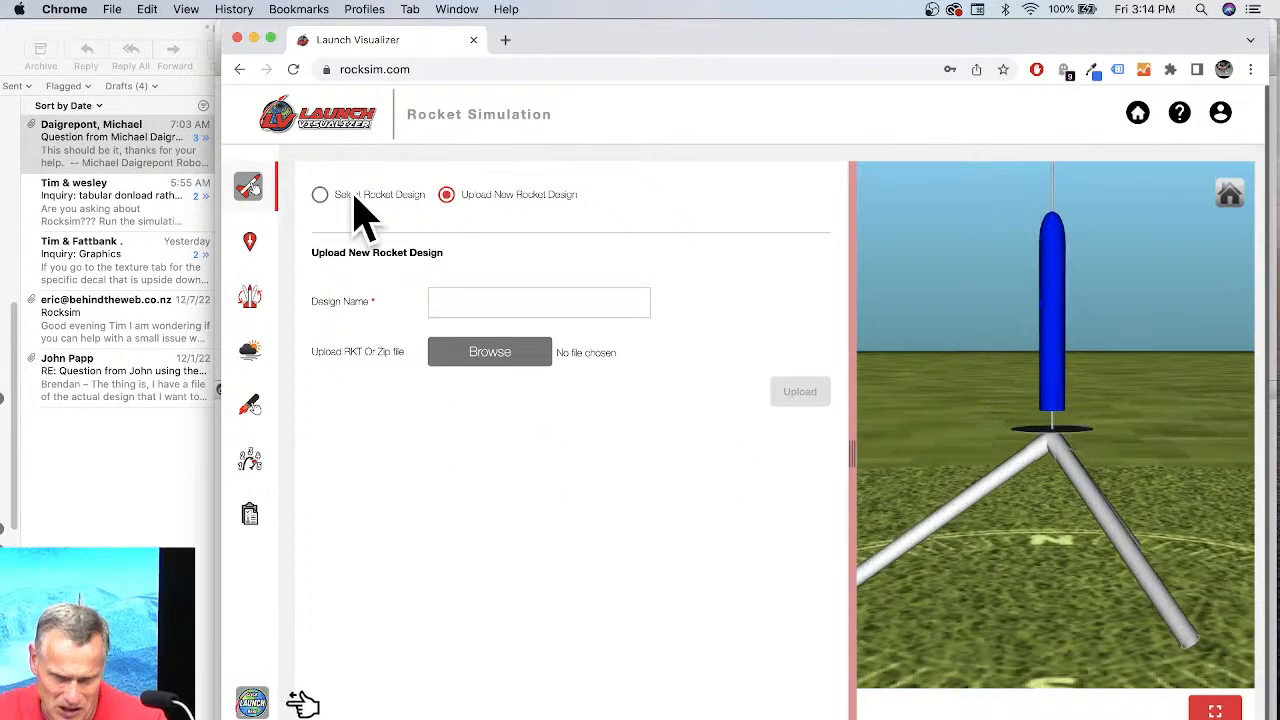
{"action": "left_click", "coordinate": [251, 506]}
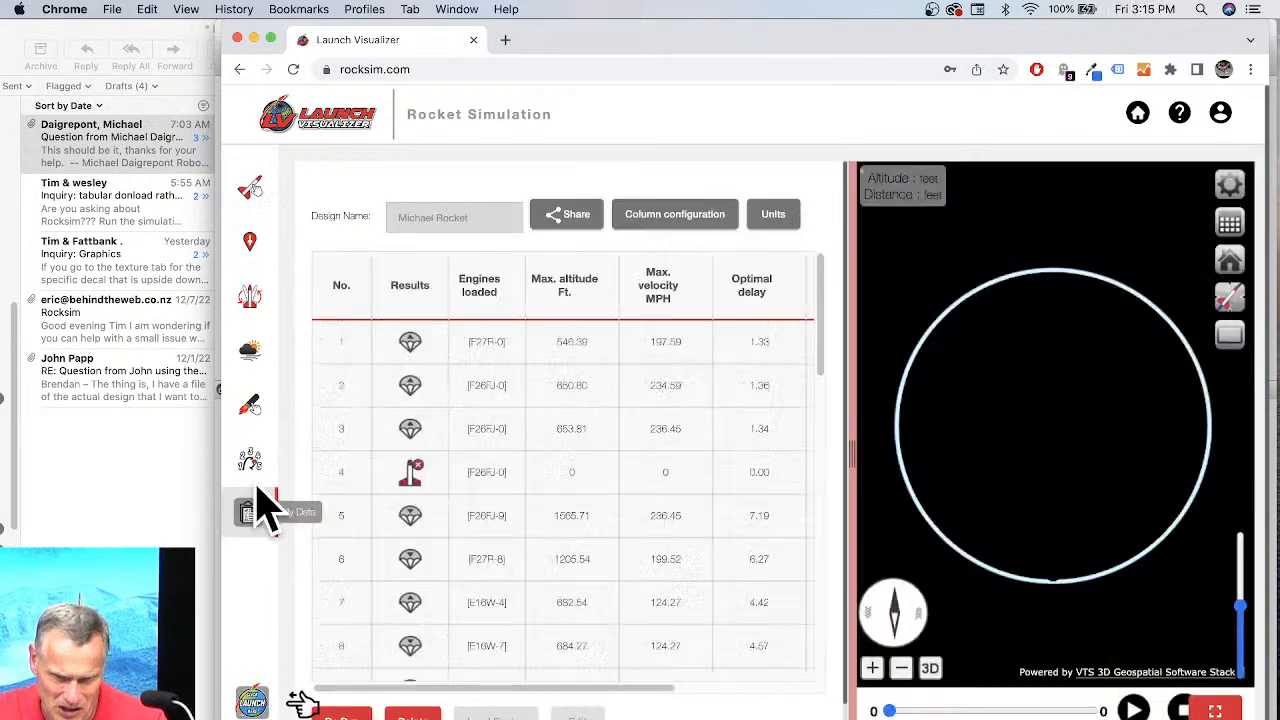
{"action": "scroll", "coordinate": [749, 543], "scroll_direction": "down", "scroll_amount": 10}
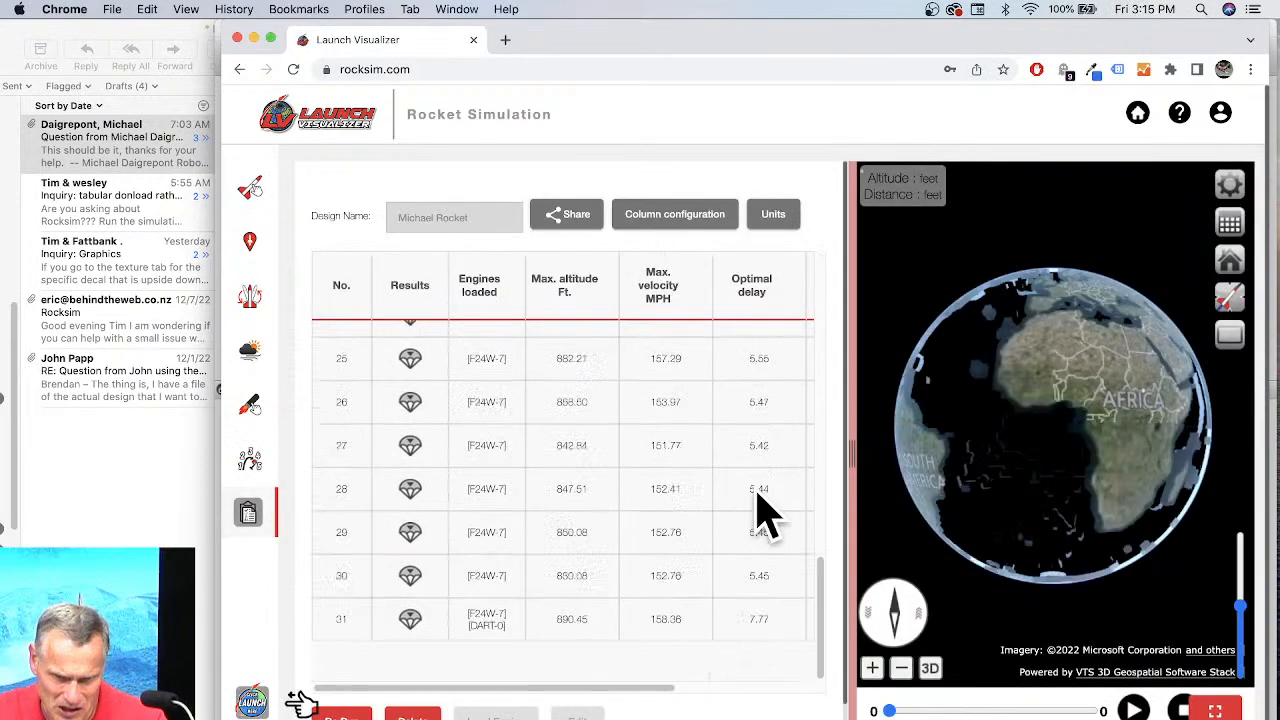
{"action": "left_click", "coordinate": [482, 632]}
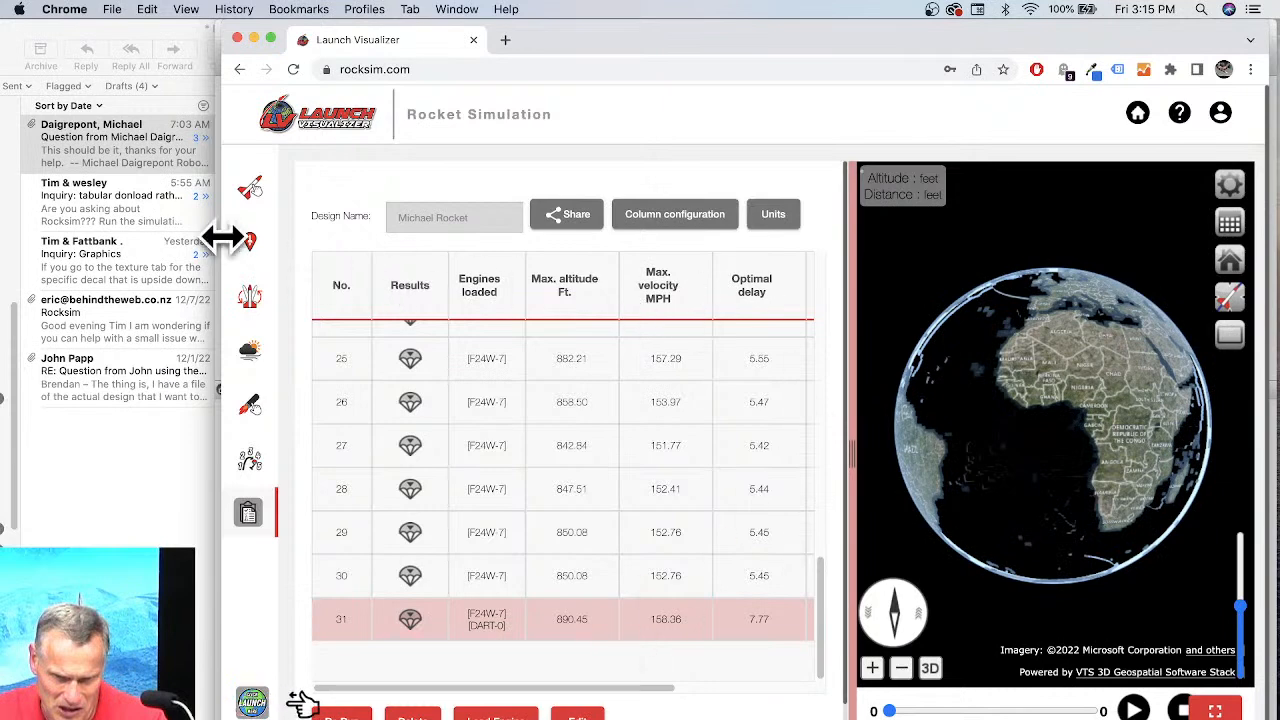
Return to the rocket design to examine the model on the launch pad, and check the motor tubes listed for both stages.
{"action": "left_click", "coordinate": [249, 186]}
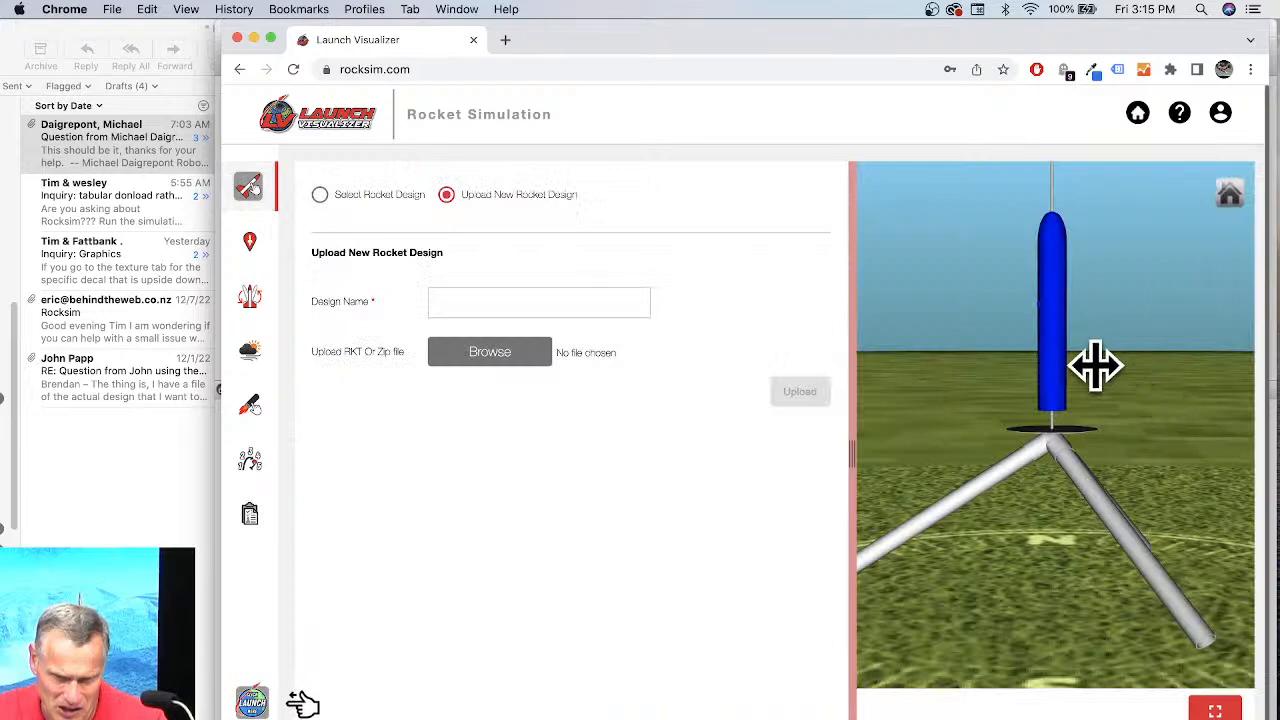
{"action": "scroll", "coordinate": [1095, 367], "scroll_direction": "down", "scroll_amount": 3}
{"action": "scroll", "coordinate": [1100, 360], "scroll_direction": "up", "scroll_amount": 6}
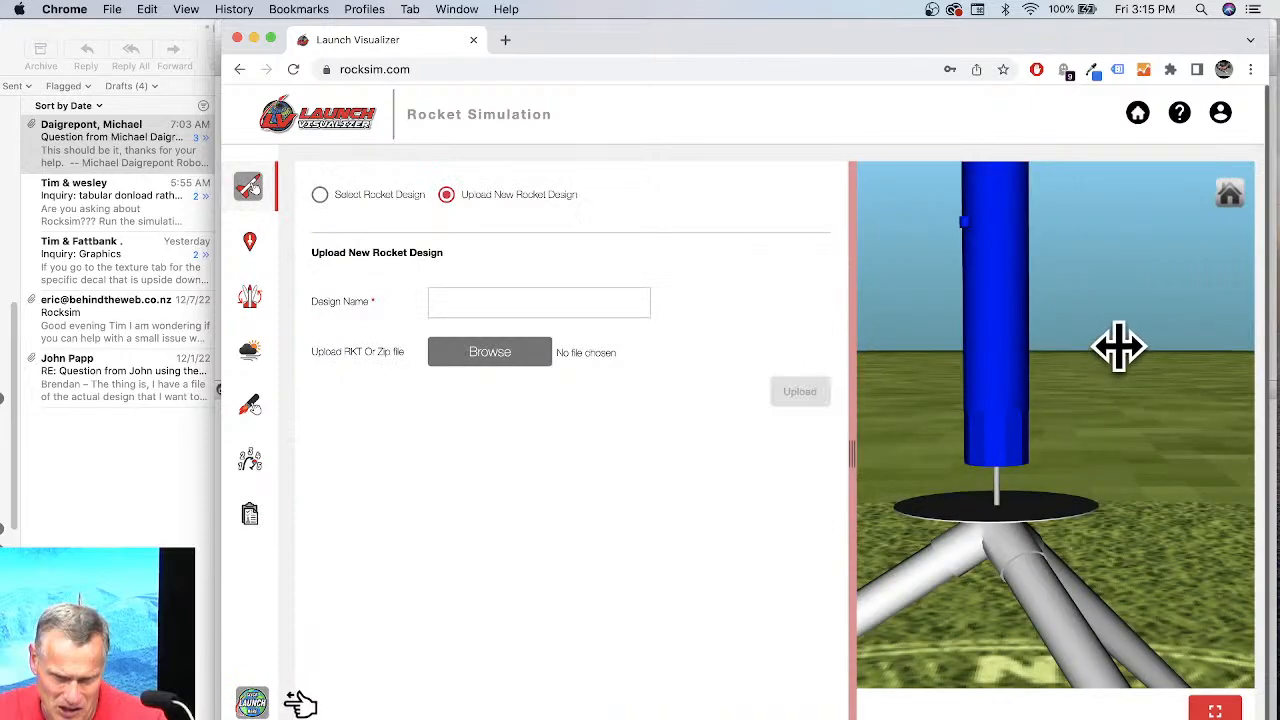
{"action": "scroll", "coordinate": [1063, 434], "scroll_direction": "down", "scroll_amount": 3}
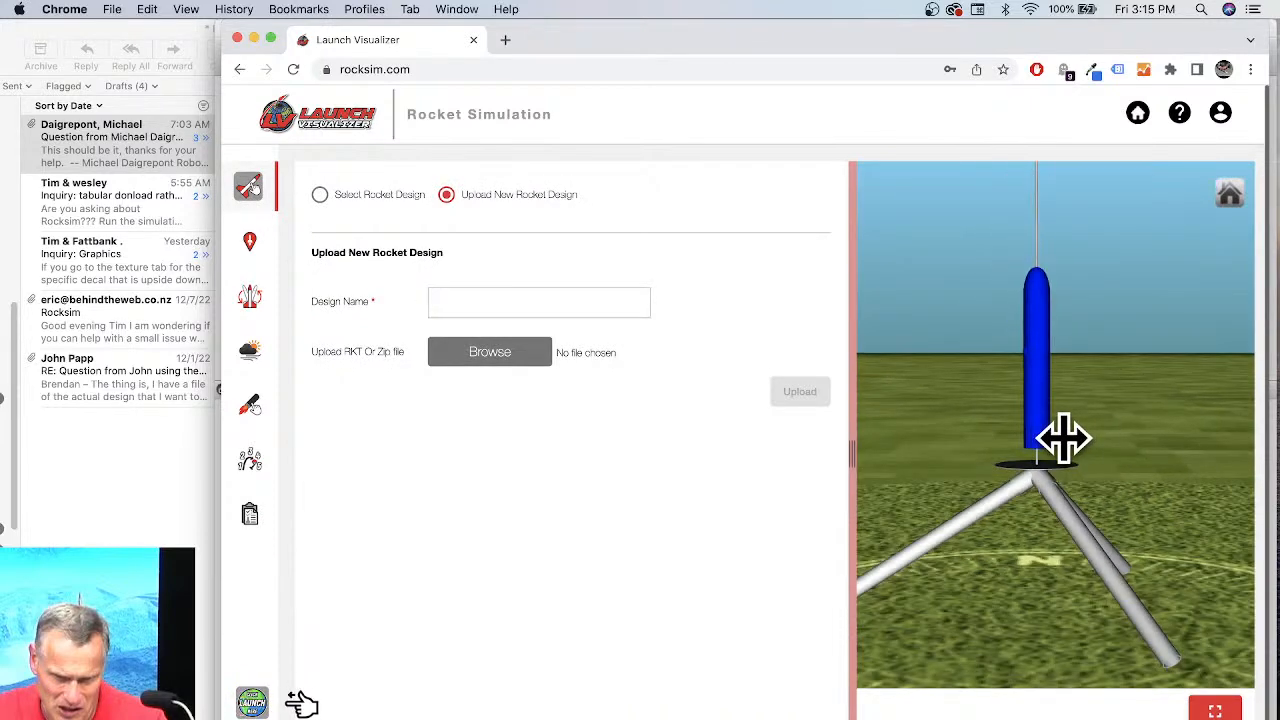
{"action": "scroll", "coordinate": [1065, 437], "scroll_direction": "down", "scroll_amount": 2}
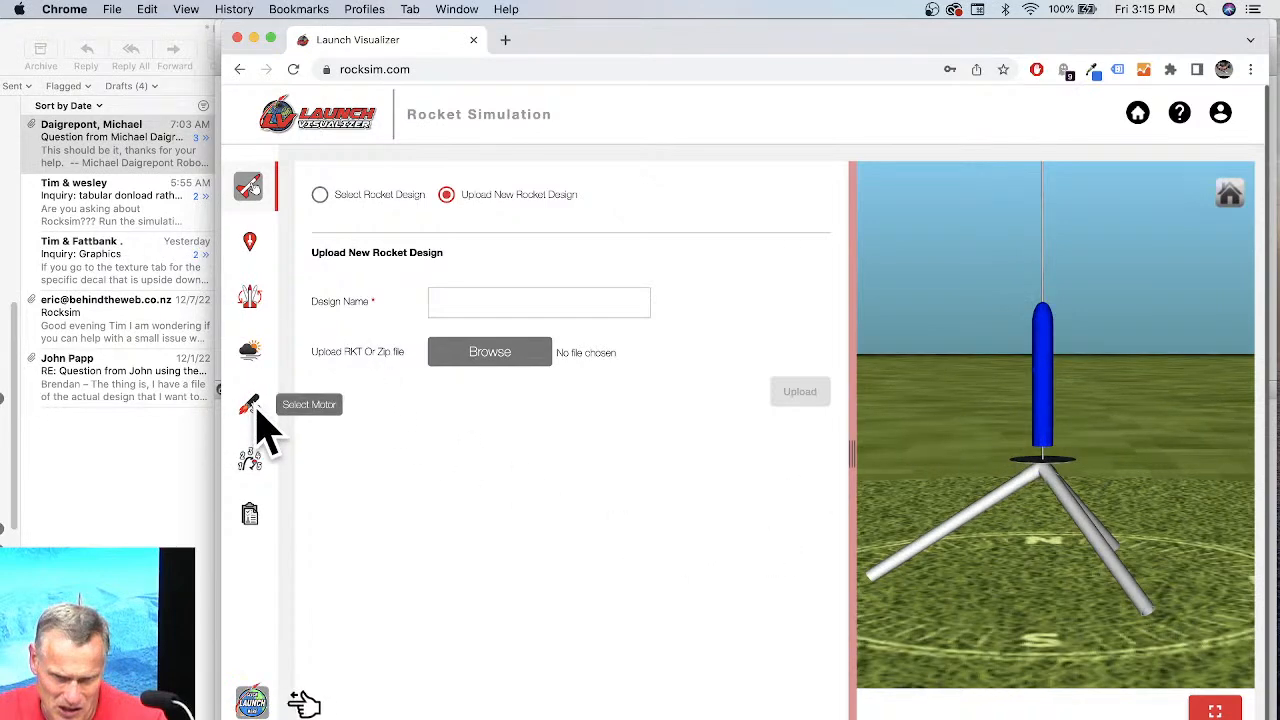
{"action": "left_click", "coordinate": [257, 418]}
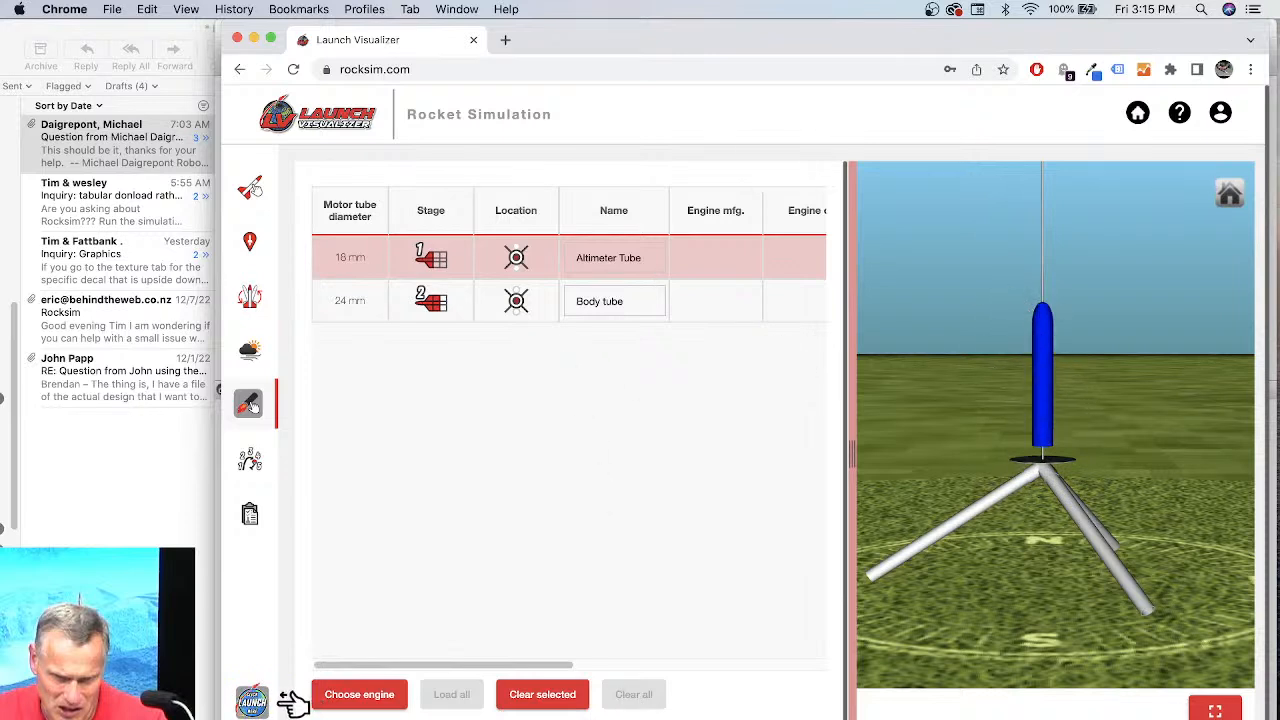
Switch to RockSim Pro and open the customer's two-stage rocket design file from the Desktop.
{"action": "left_click", "coordinate": [293, 703]}
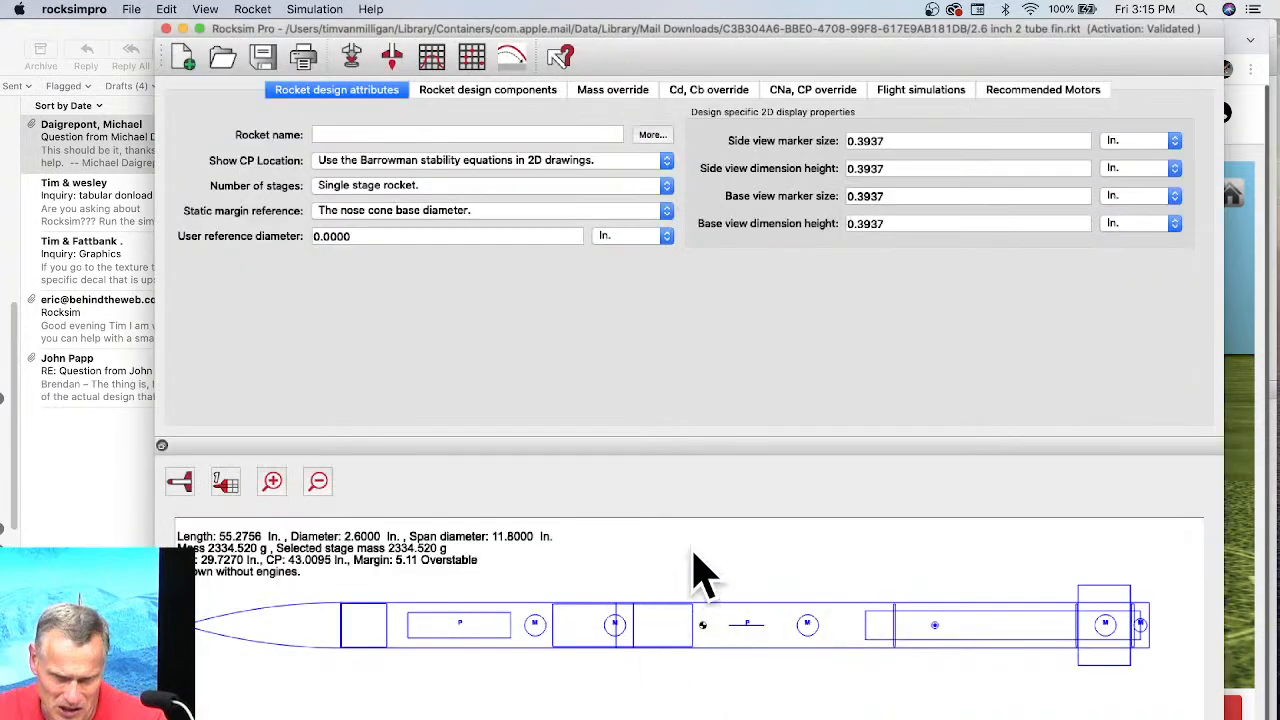
{"action": "left_click_drag", "start_coordinate": [519, 44], "coordinate": [562, 42]}
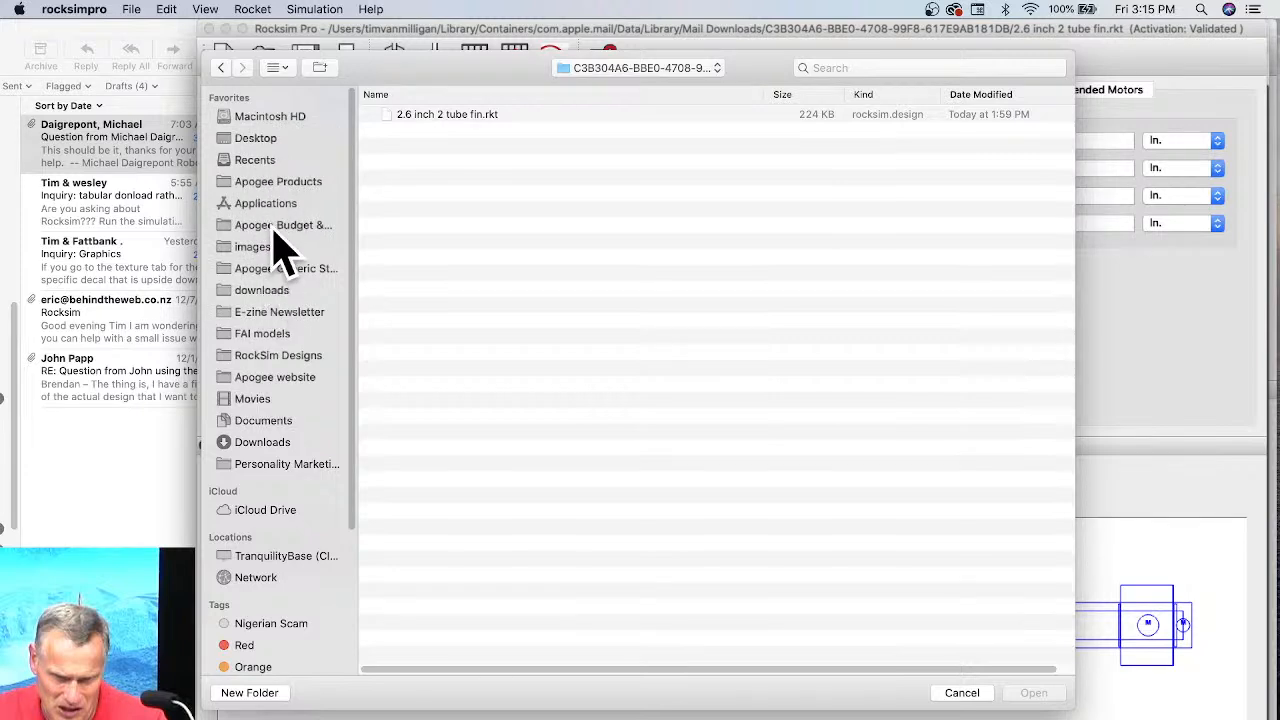
{"action": "left_click", "coordinate": [260, 140]}
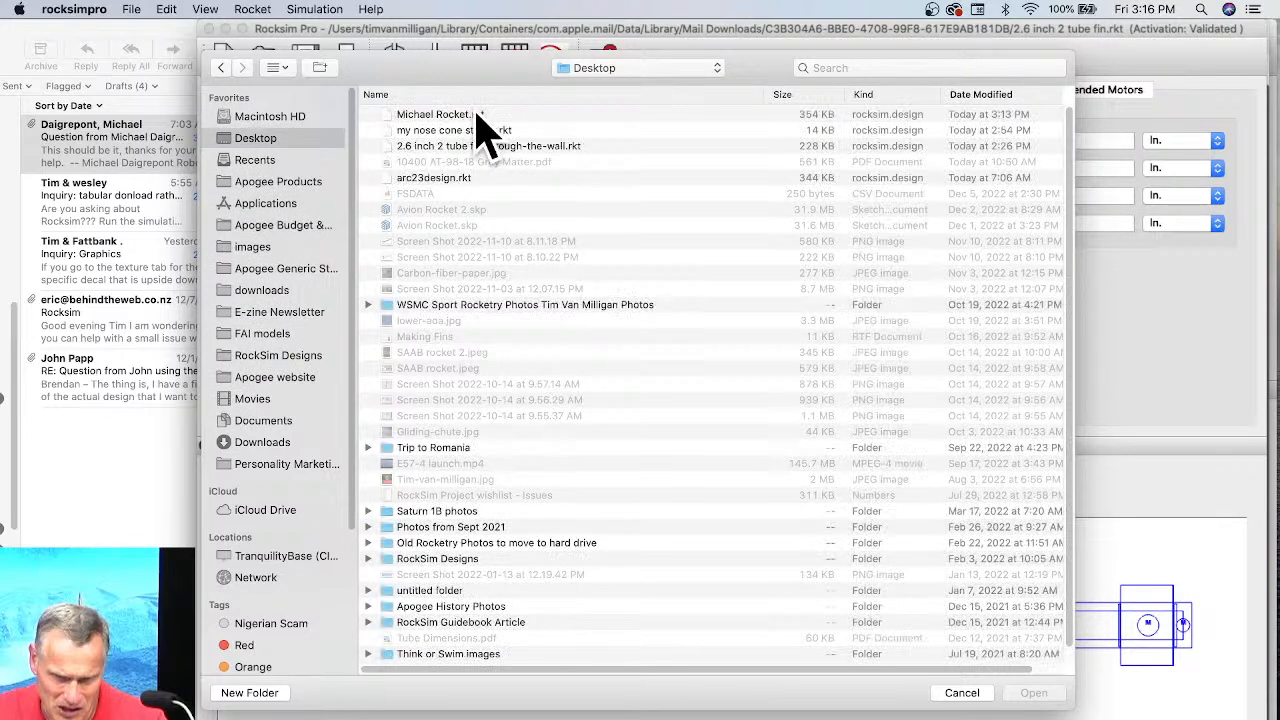
{"action": "left_click", "coordinate": [476, 114]}
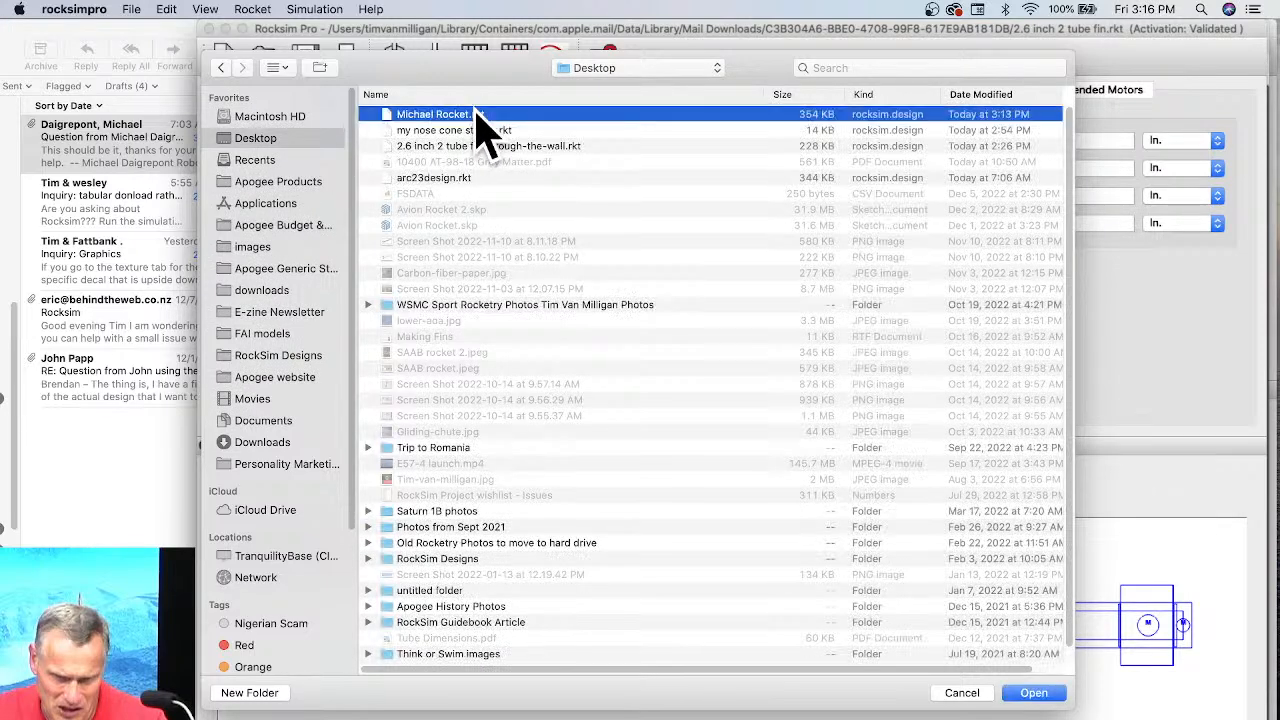
{"action": "left_click", "coordinate": [1036, 693]}
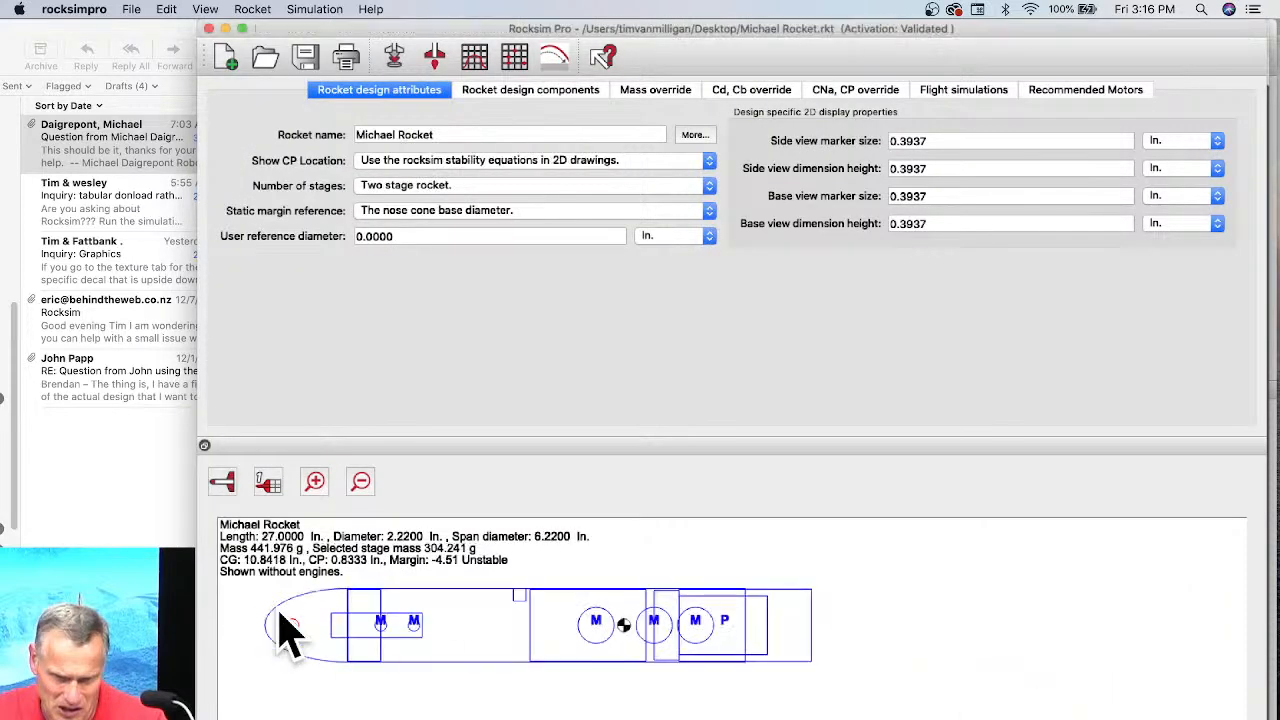
Show both stages in the 2D rocket drawing and view the design's component list.
{"action": "left_click", "coordinate": [264, 484]}
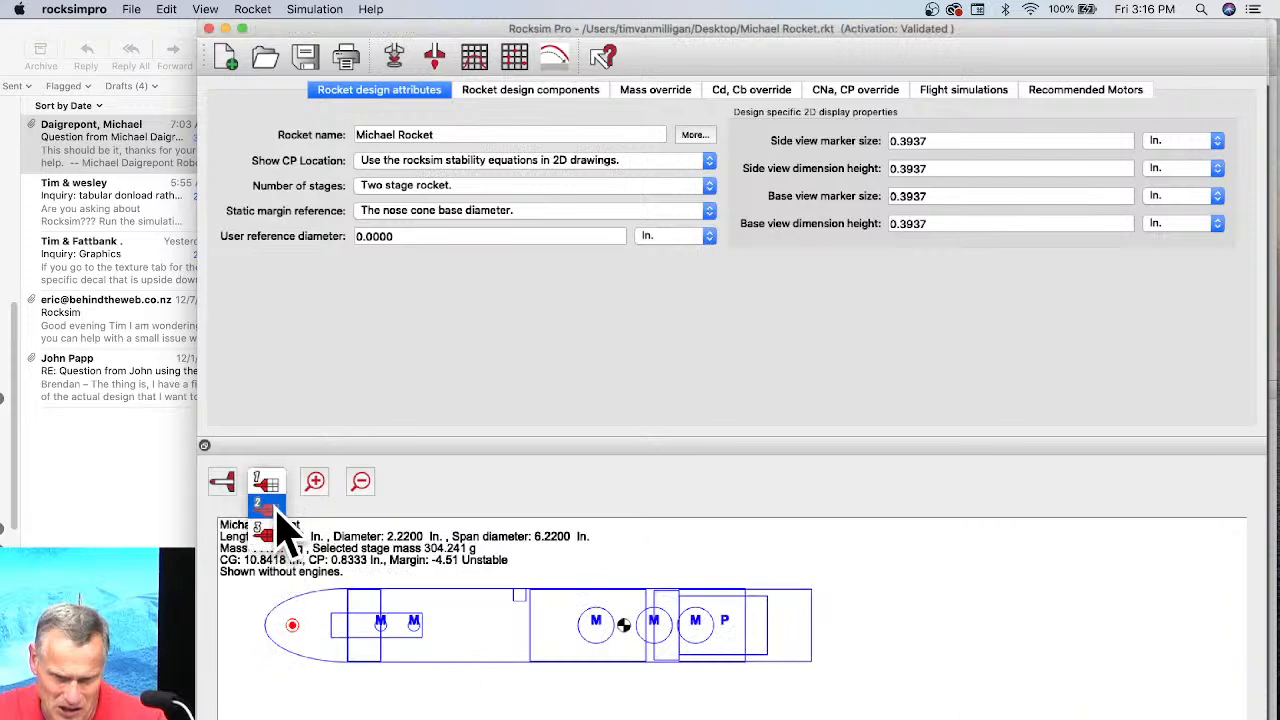
{"action": "left_click", "coordinate": [277, 510]}
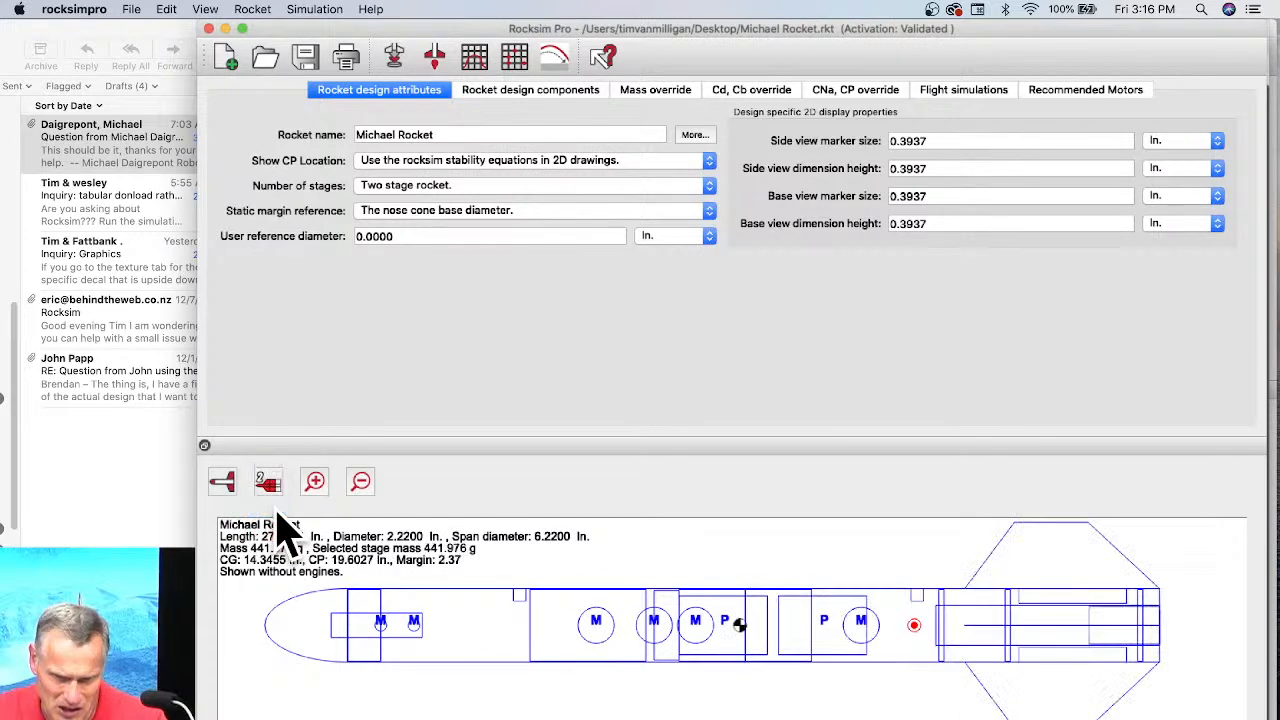
{"action": "left_click", "coordinate": [545, 92]}
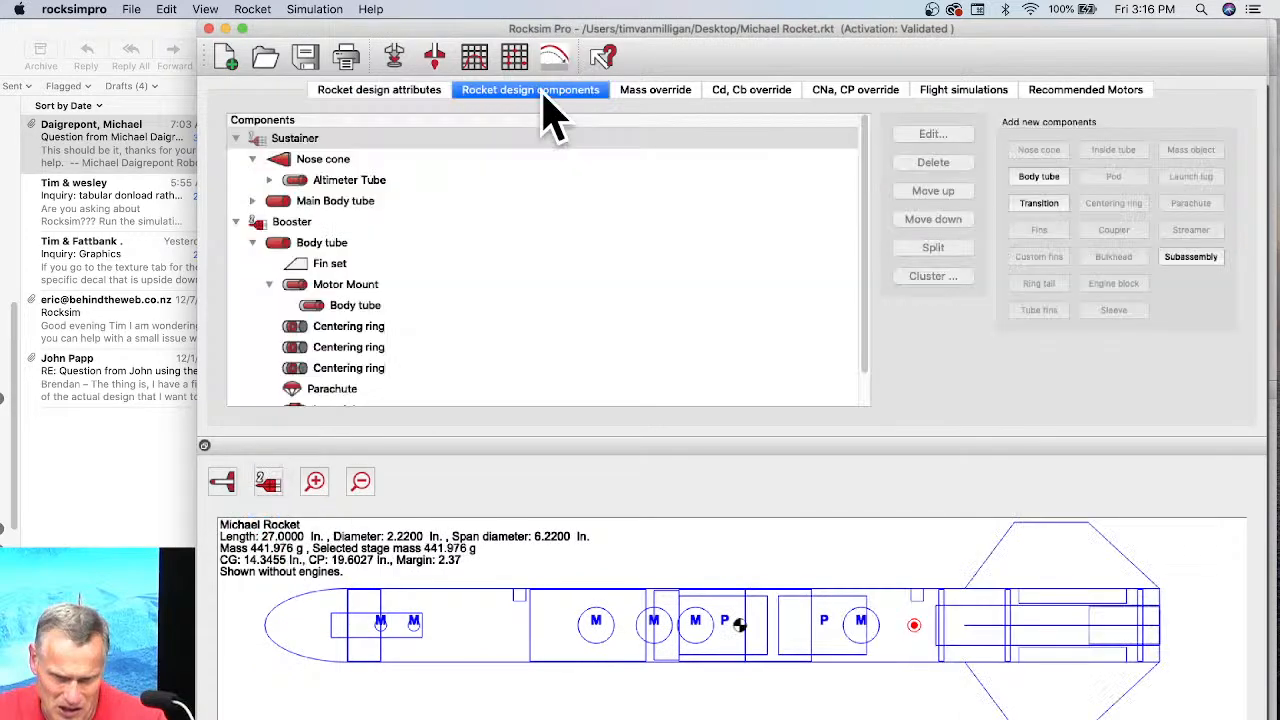
Load the engines from simulation 30, which uses the F24W-7 and DART engines, and bring up the simulation properties.
{"action": "left_click", "coordinate": [963, 92]}
{"action": "scroll", "coordinate": [720, 243], "scroll_direction": "down", "scroll_amount": 10}
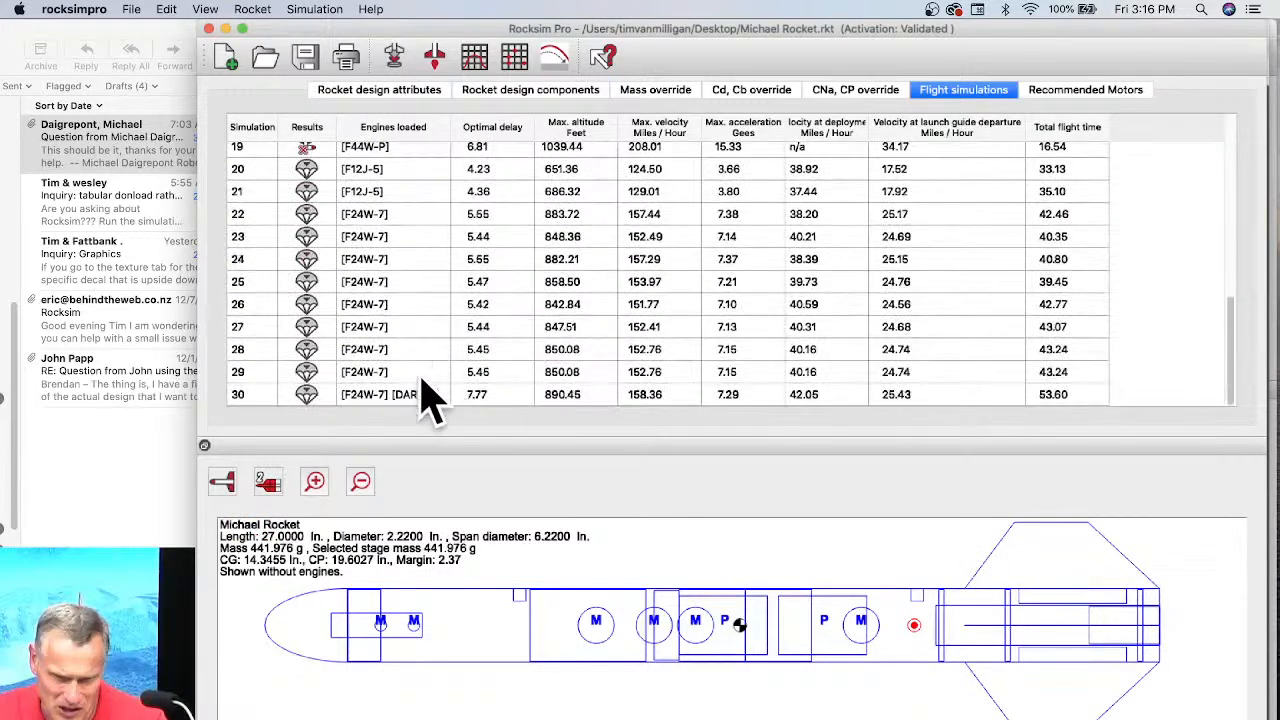
{"action": "right_click", "coordinate": [382, 400]}
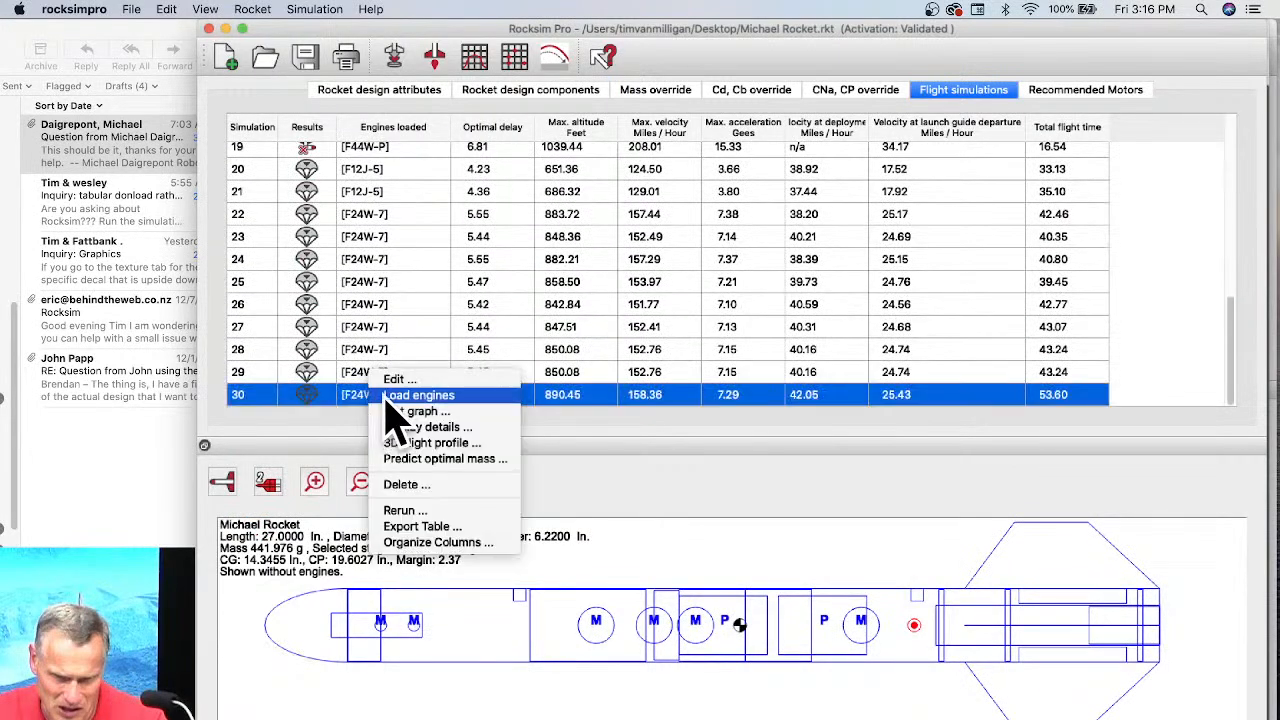
{"action": "left_click", "coordinate": [400, 395]}
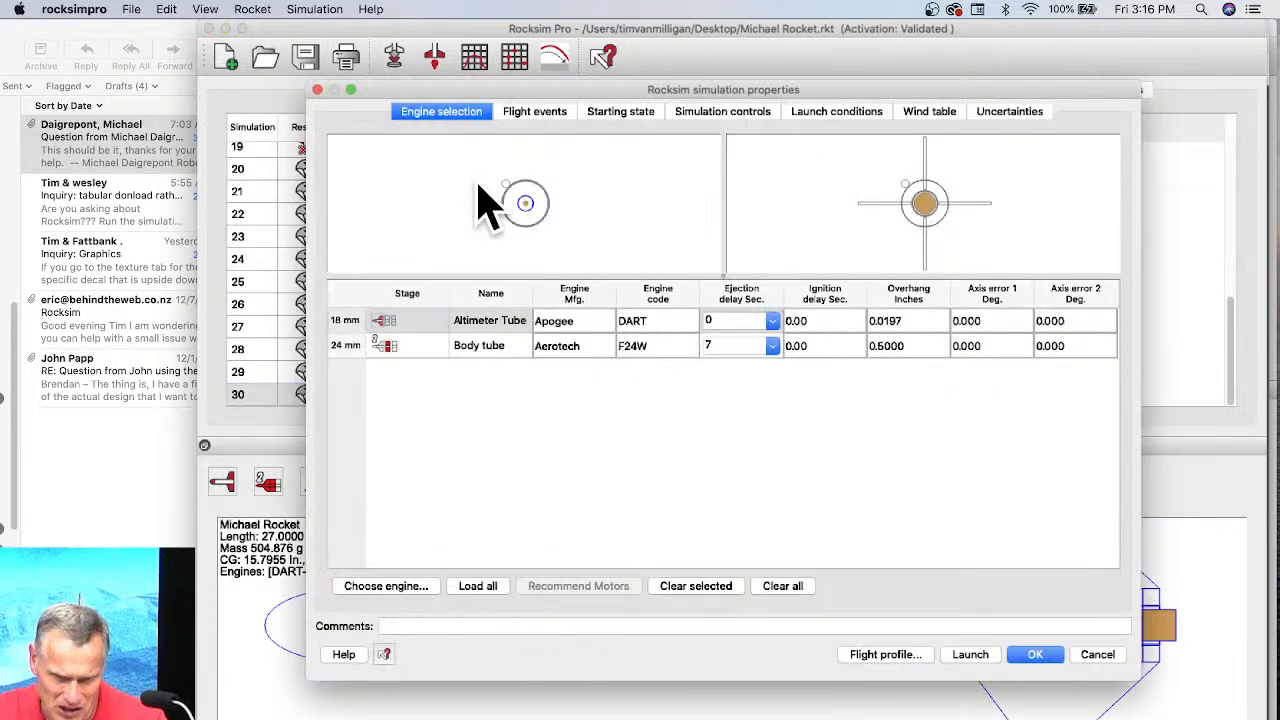
Review the flight events and engine selection, keeping Max ejection delay as the staging criterion.
{"action": "left_click", "coordinate": [530, 115]}
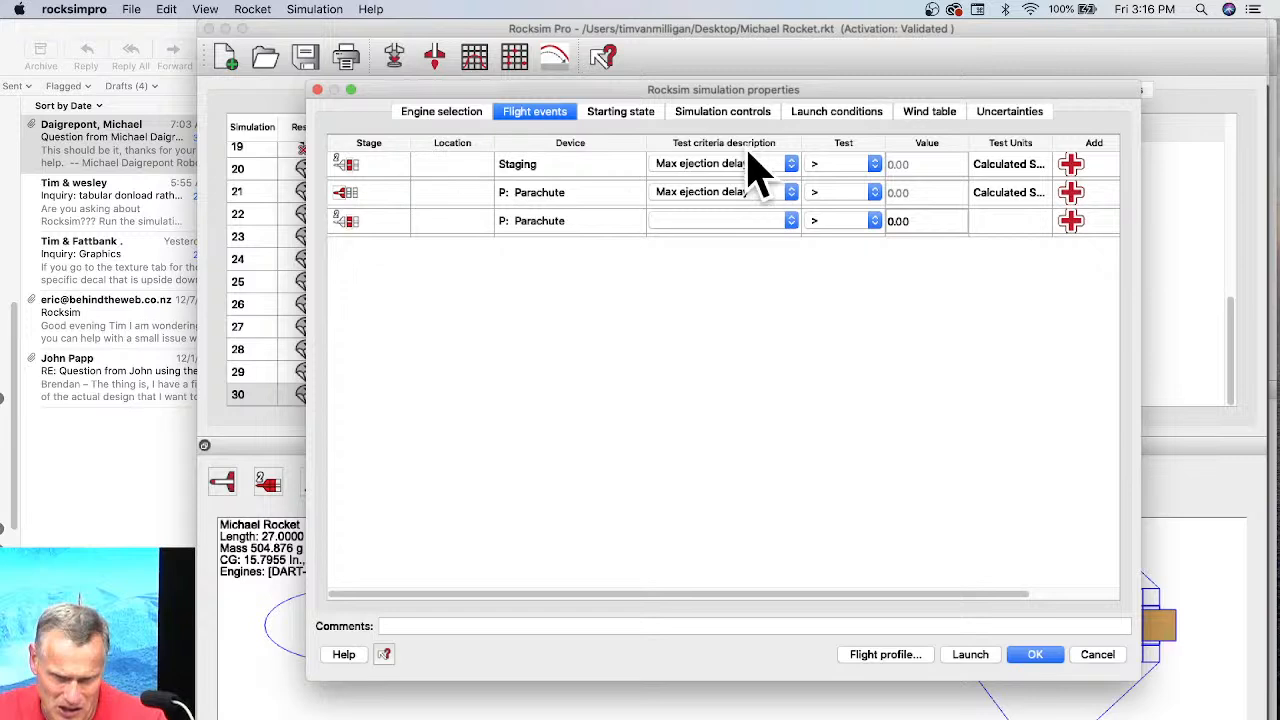
{"action": "left_click", "coordinate": [701, 166]}
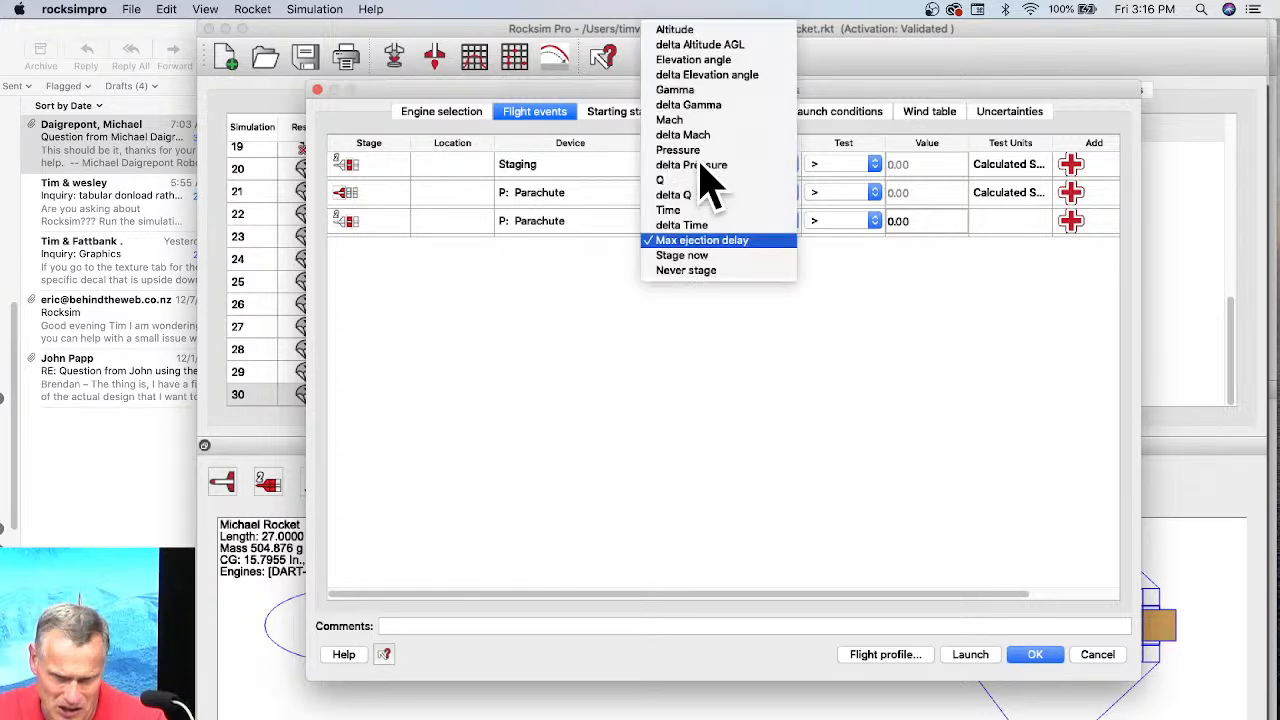
{"action": "left_click", "coordinate": [699, 244]}
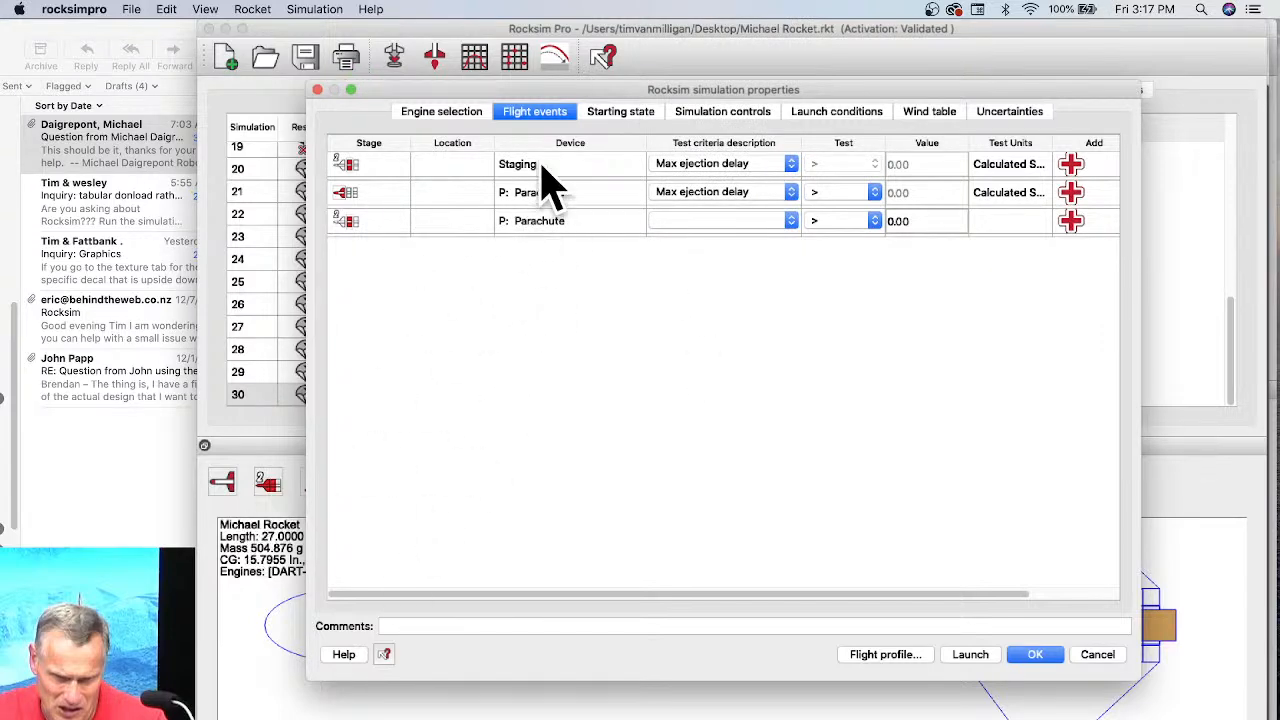
{"action": "left_click", "coordinate": [436, 108]}
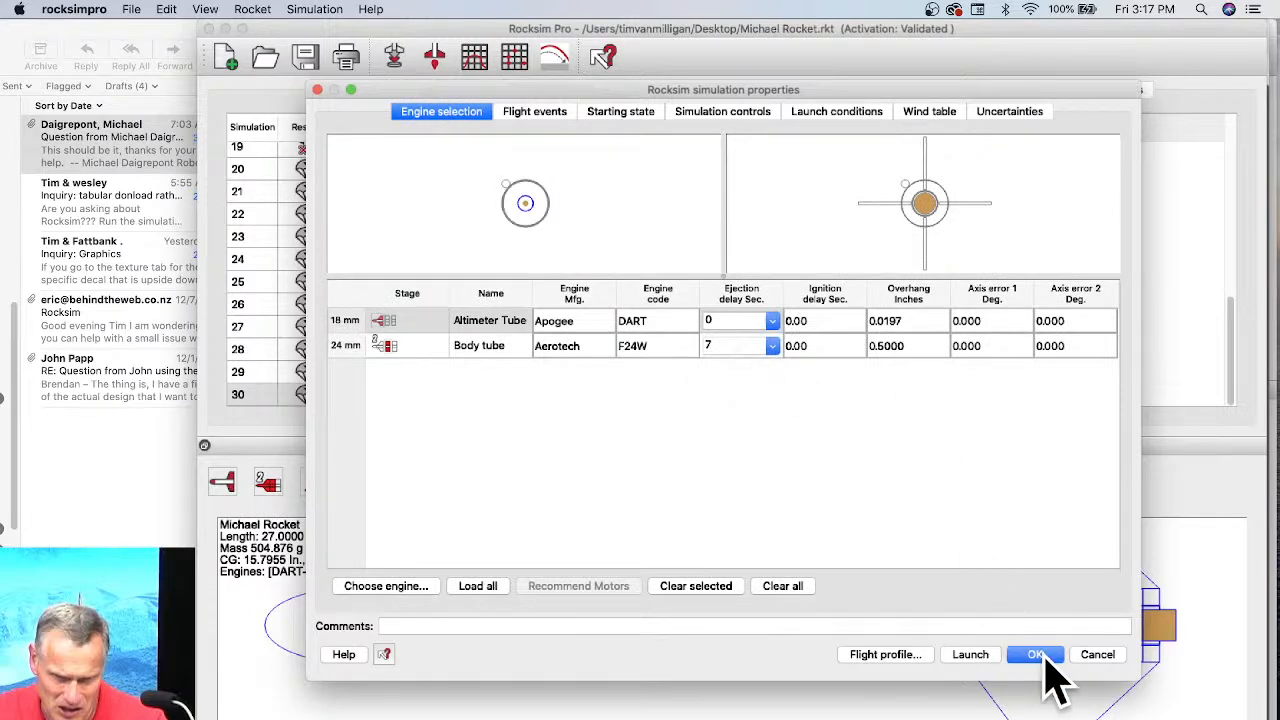
{"action": "left_click", "coordinate": [530, 114]}
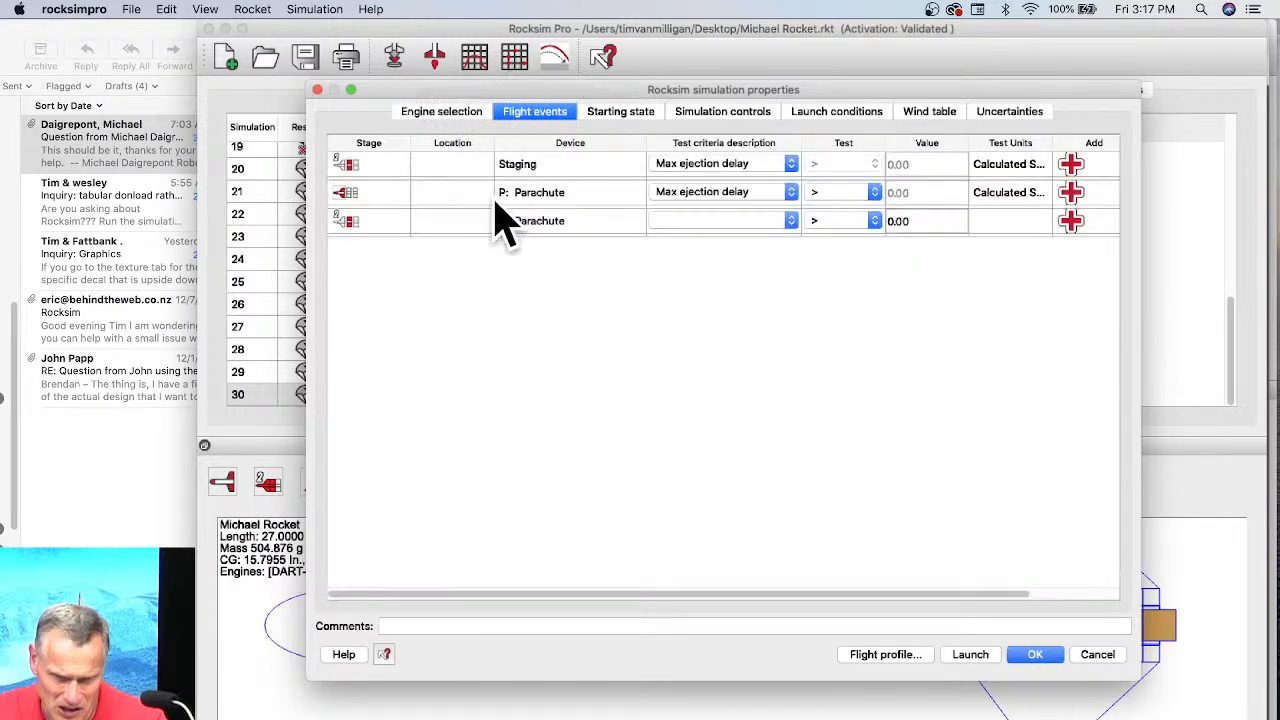
Set the booster stage's parachute to deploy by Time relative to stage separation, and the launch guide angle to 16.5 degrees from vertical.
{"action": "left_click", "coordinate": [686, 229]}
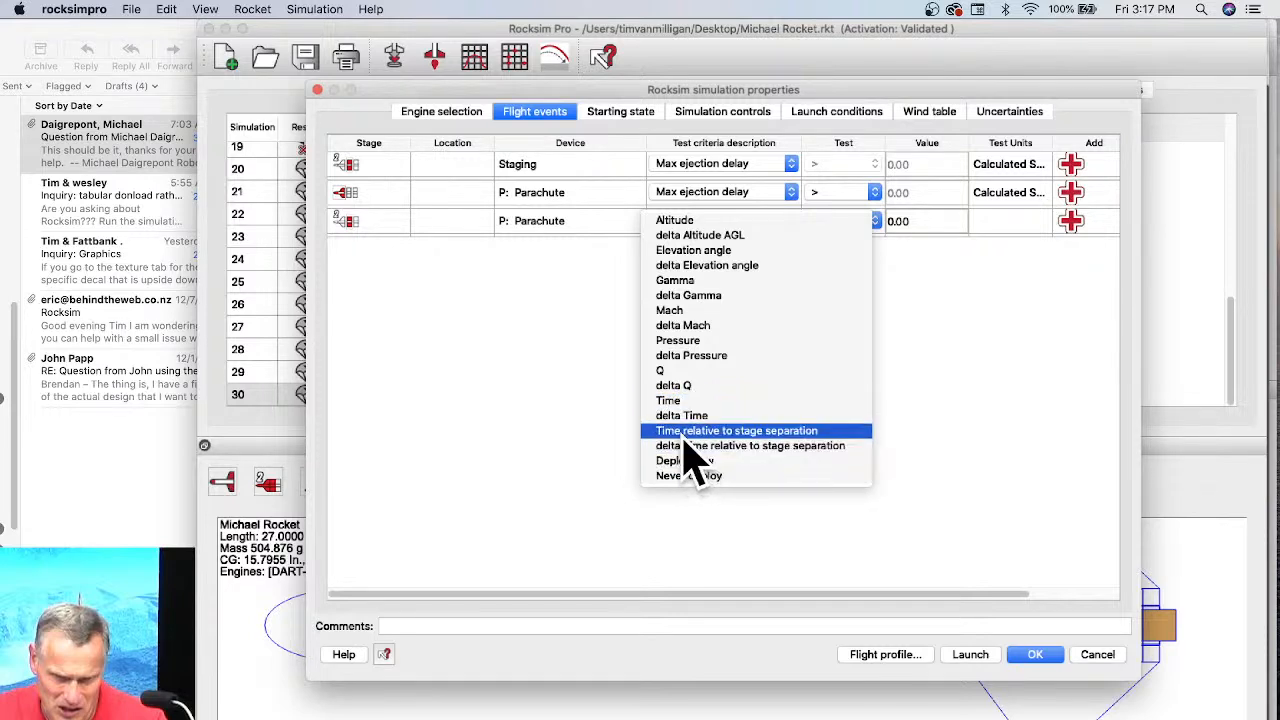
{"action": "left_click", "coordinate": [752, 432]}
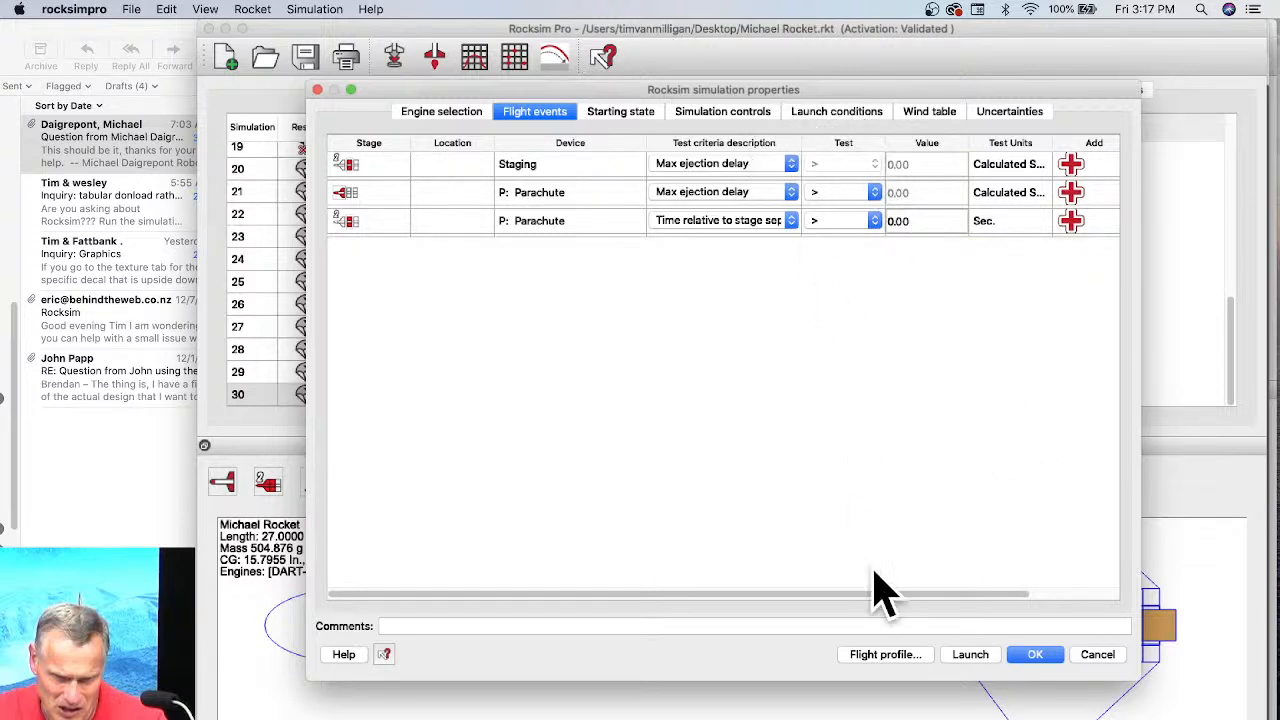
{"action": "left_click", "coordinate": [605, 113]}
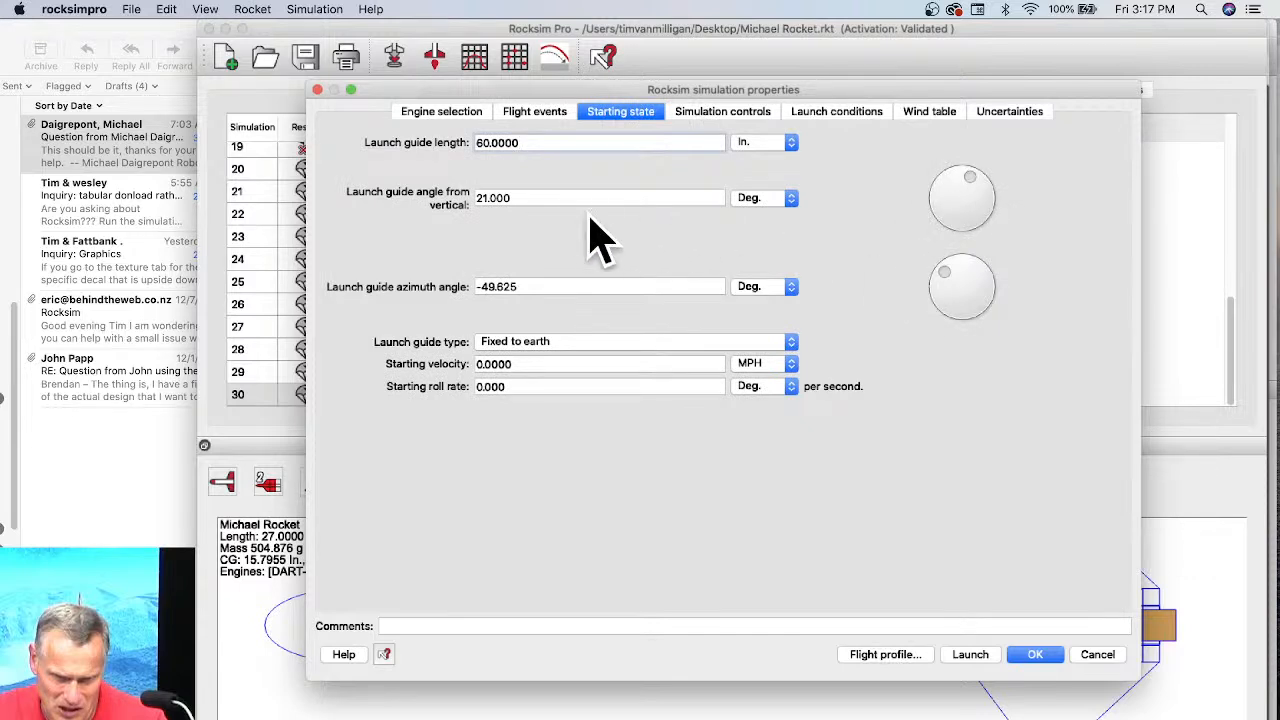
{"action": "left_click", "coordinate": [978, 192]}
{"action": "left_click_drag", "start_coordinate": [972, 171], "coordinate": [970, 171]}
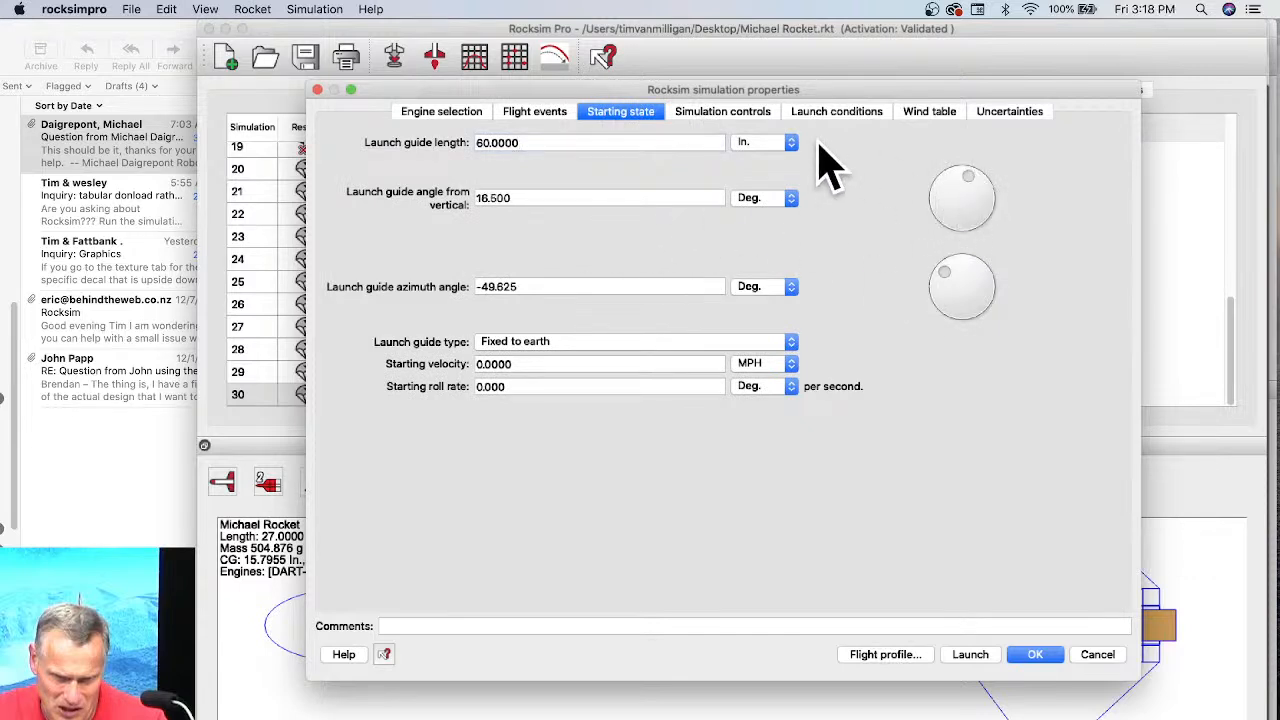
Run the simulation as a flight profile, play the 3D flight animation, and pause it at about 11.5 seconds with both parachutes deployed.
{"action": "left_click", "coordinate": [884, 655]}
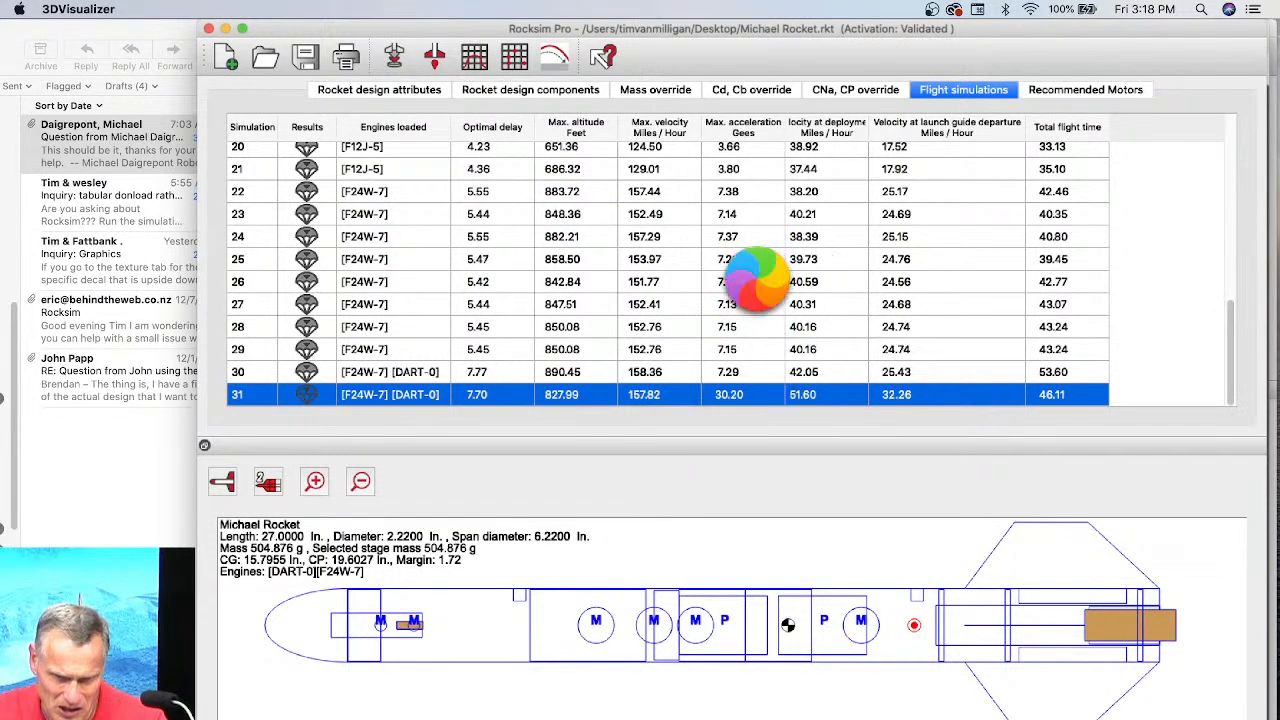
{"action": "left_click_drag", "start_coordinate": [700, 80], "coordinate": [780, 31]}
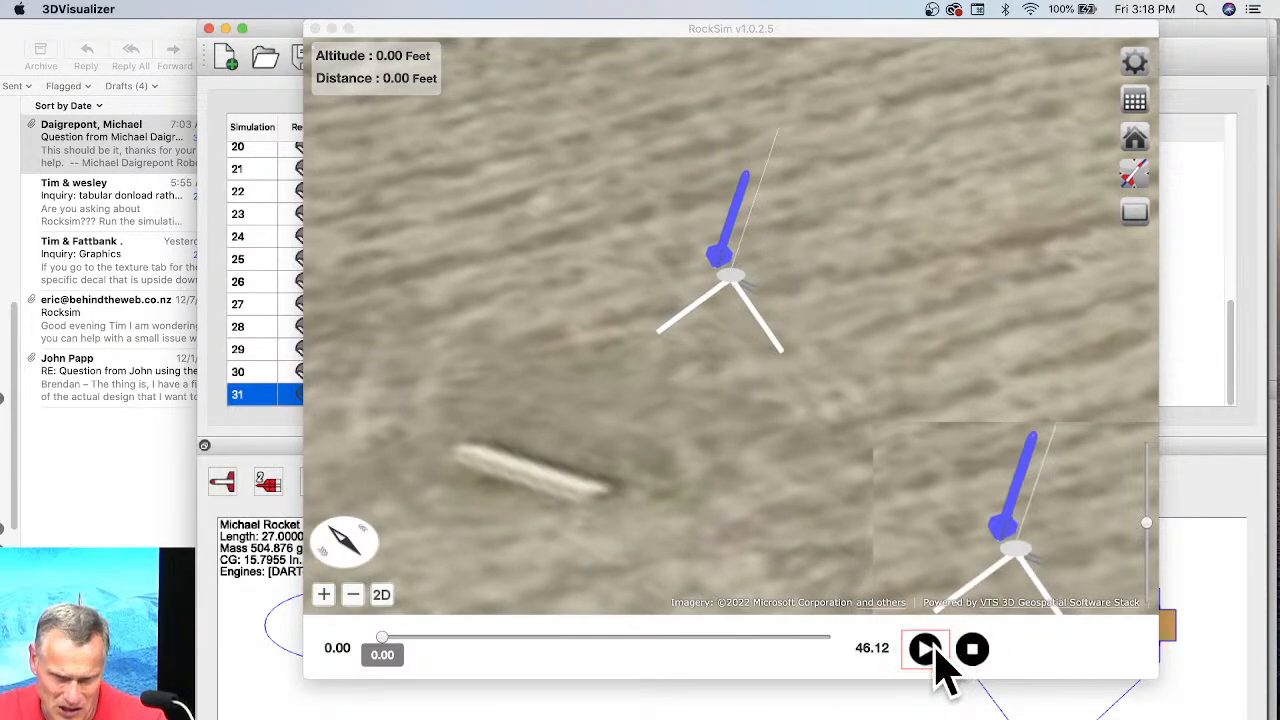
{"action": "left_click", "coordinate": [930, 650]}
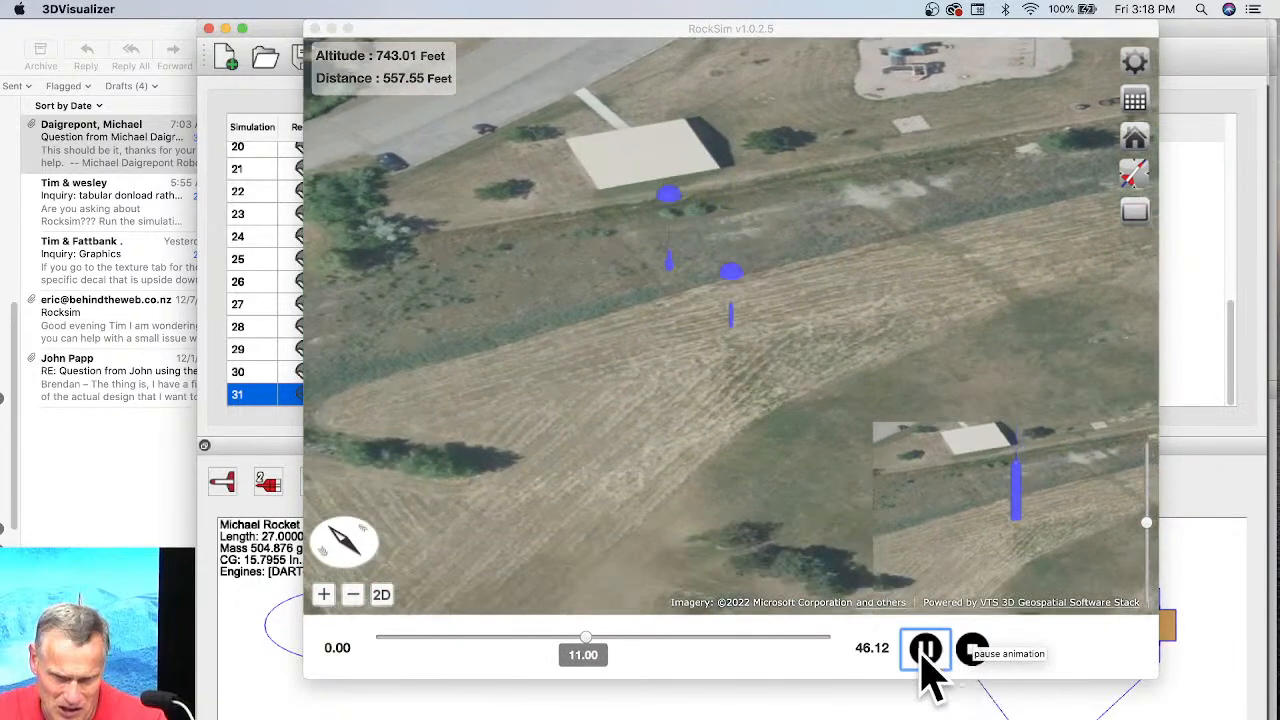
{"action": "left_click", "coordinate": [925, 650]}
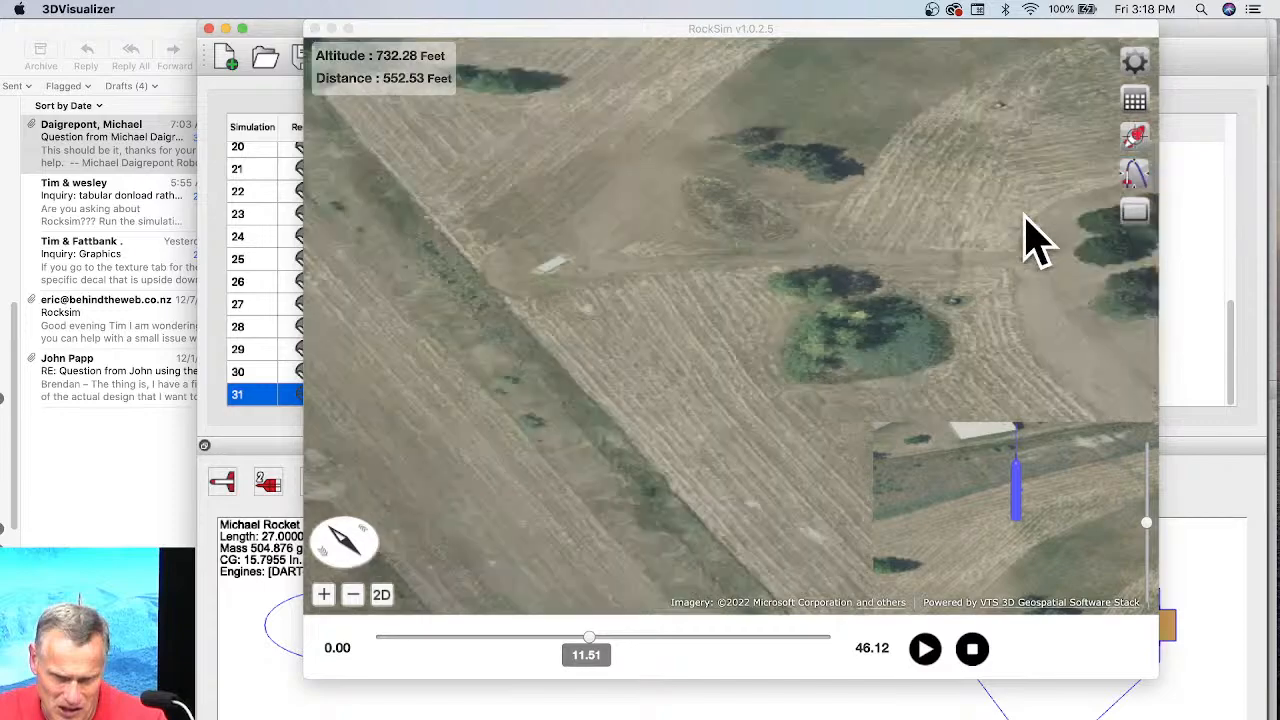
Try zooming in on the paused flight scene, and bring the view back to the descending rocket.
{"action": "scroll", "coordinate": [930, 285], "scroll_direction": "down", "scroll_amount": 5}
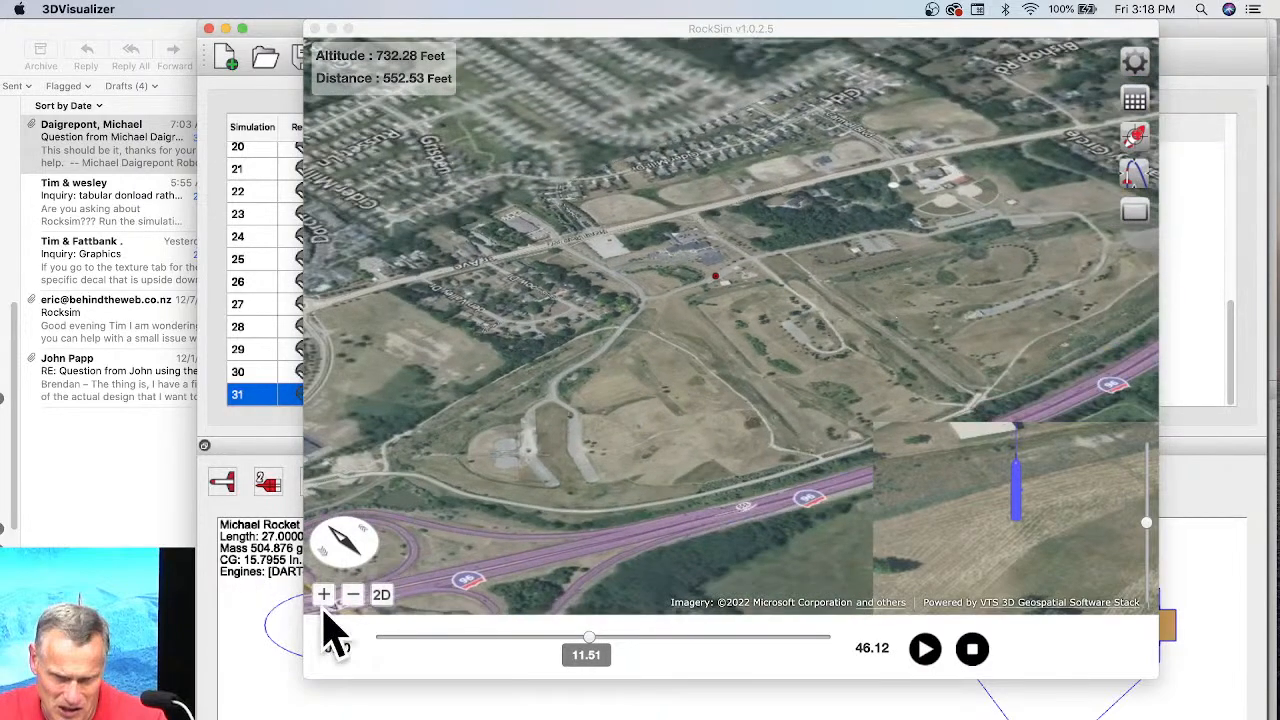
{"action": "left_click", "coordinate": [324, 596]}
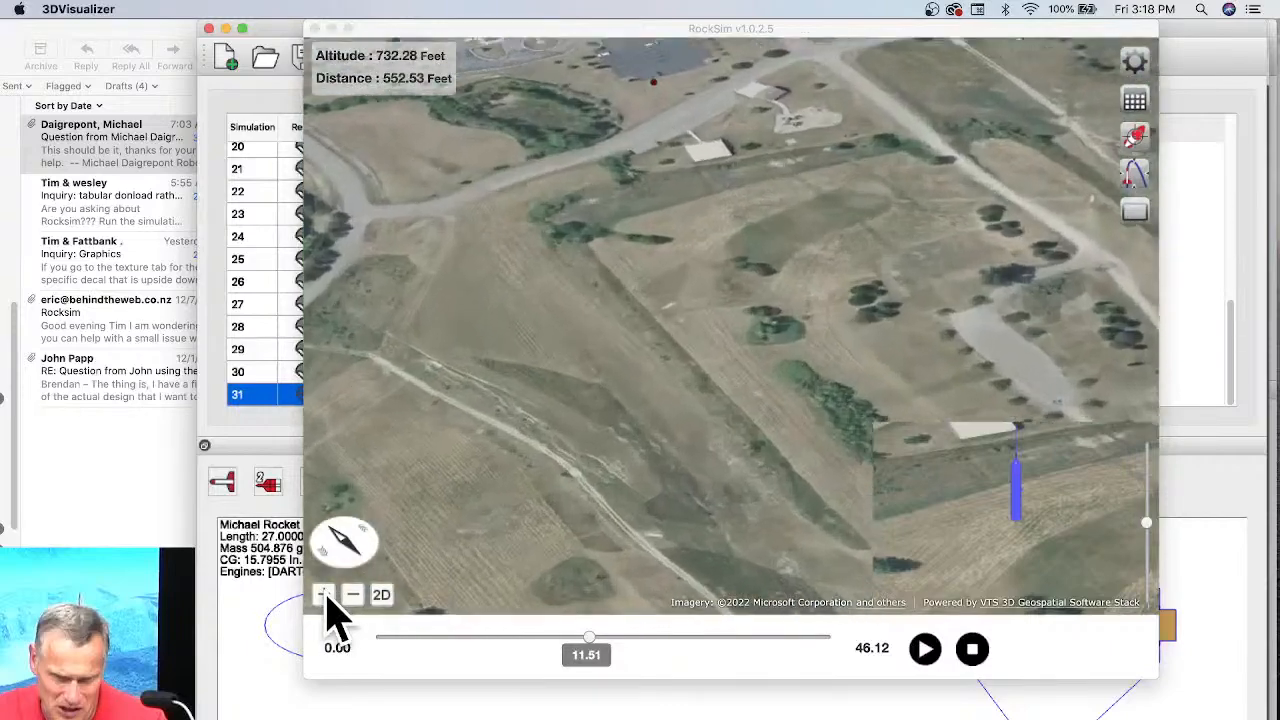
{"action": "left_click", "coordinate": [325, 595]}
{"action": "left_click", "coordinate": [326, 595]}
{"action": "left_click", "coordinate": [328, 595]}
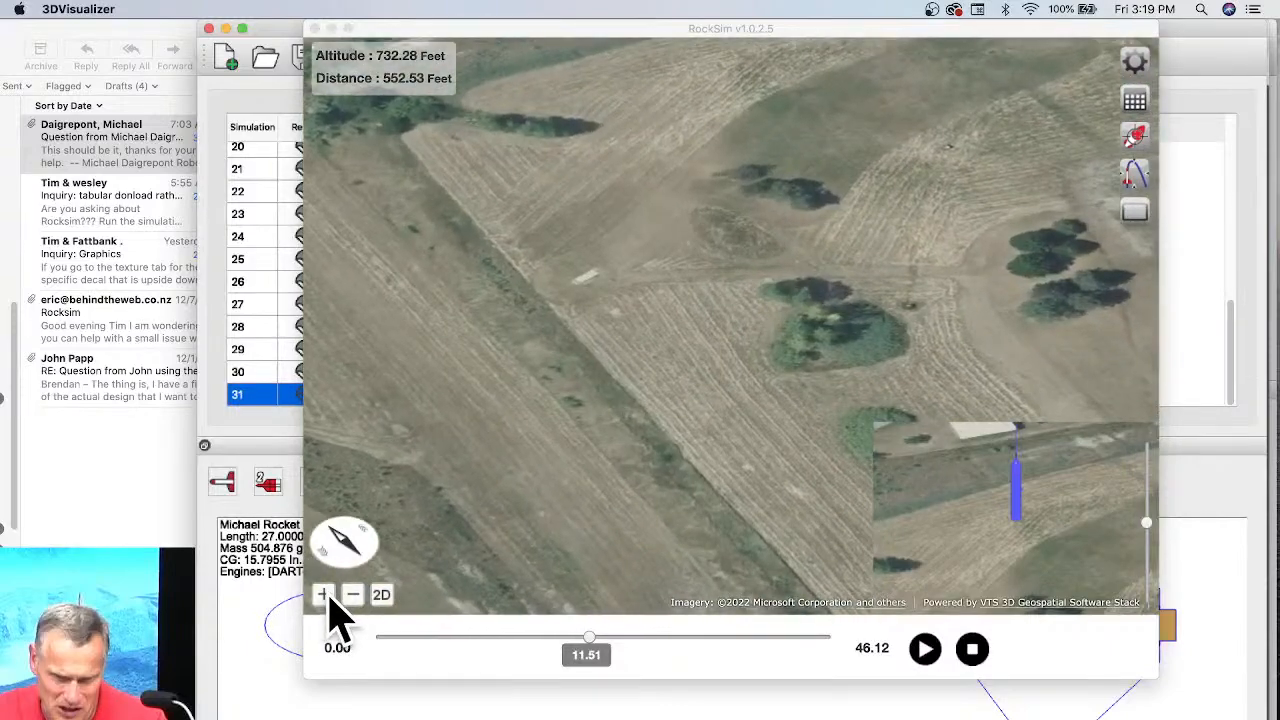
{"action": "left_click", "coordinate": [328, 596]}
{"action": "left_click", "coordinate": [326, 596]}
{"action": "left_click", "coordinate": [326, 596]}
{"action": "left_click", "coordinate": [326, 596]}
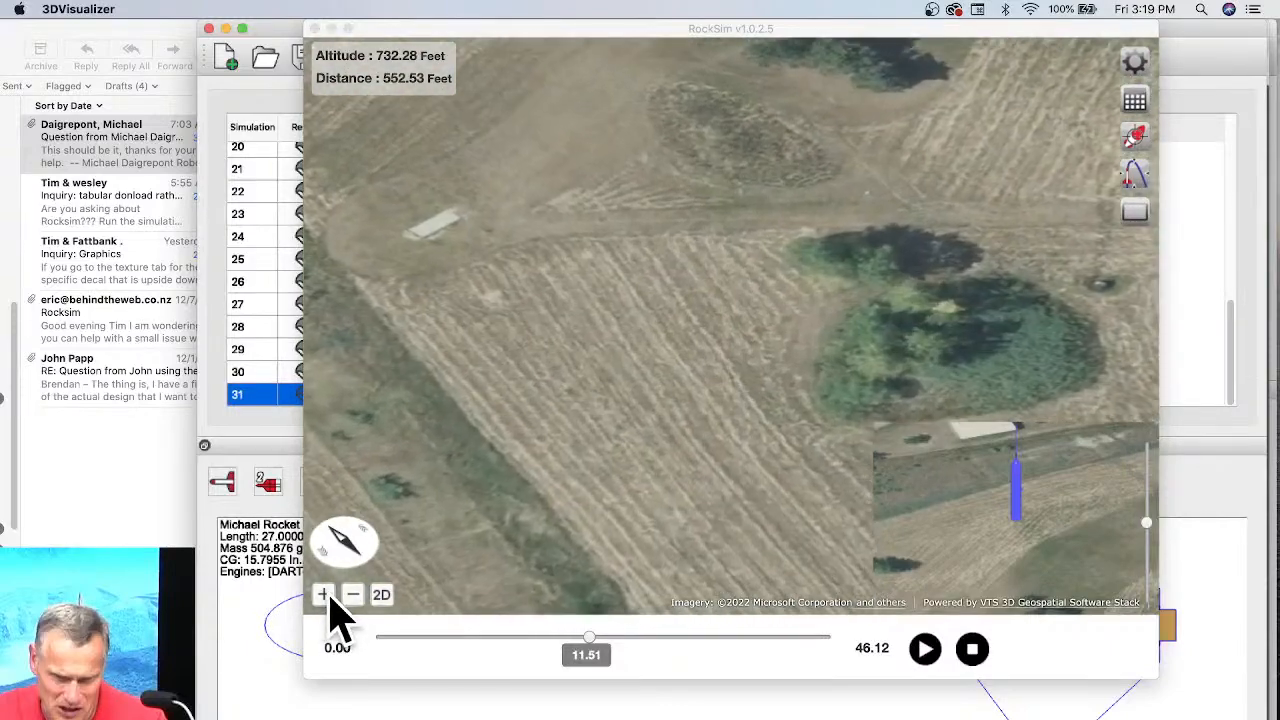
{"action": "left_click", "coordinate": [1134, 143]}
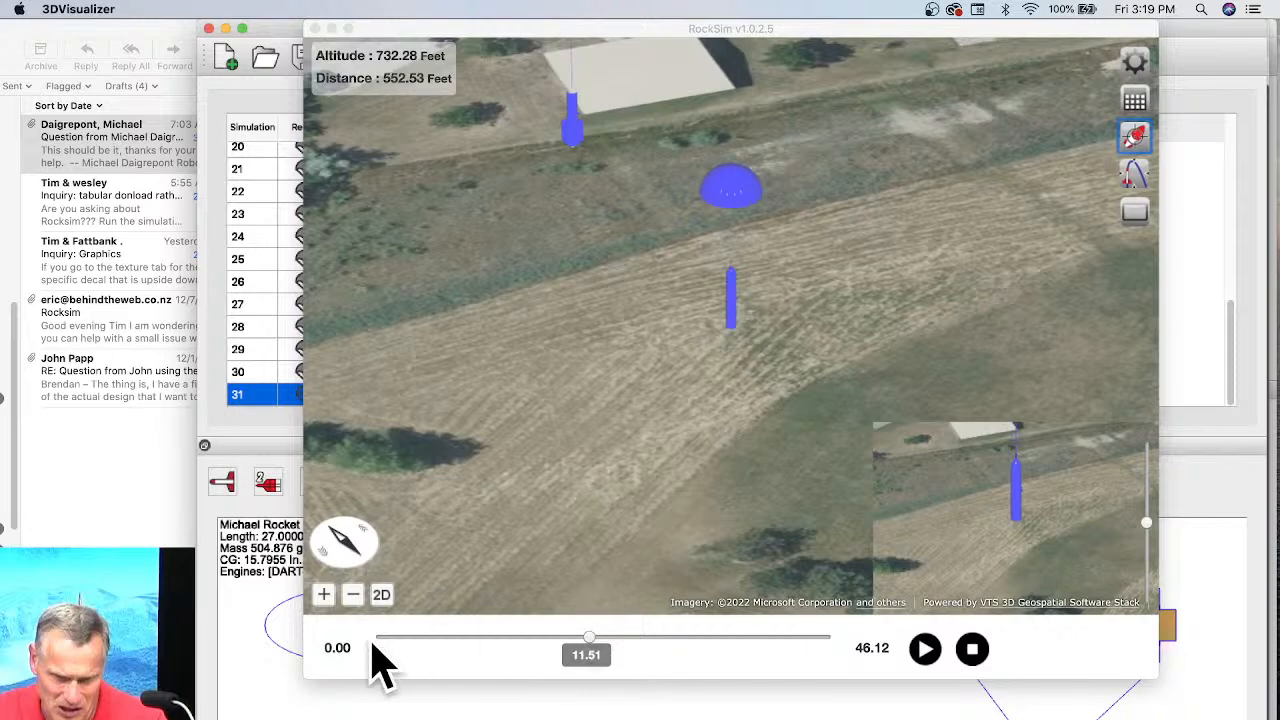
Examine the two separated rocket sections descending under their own parachutes in the paused flight scene.
{"action": "left_click", "coordinate": [352, 595]}
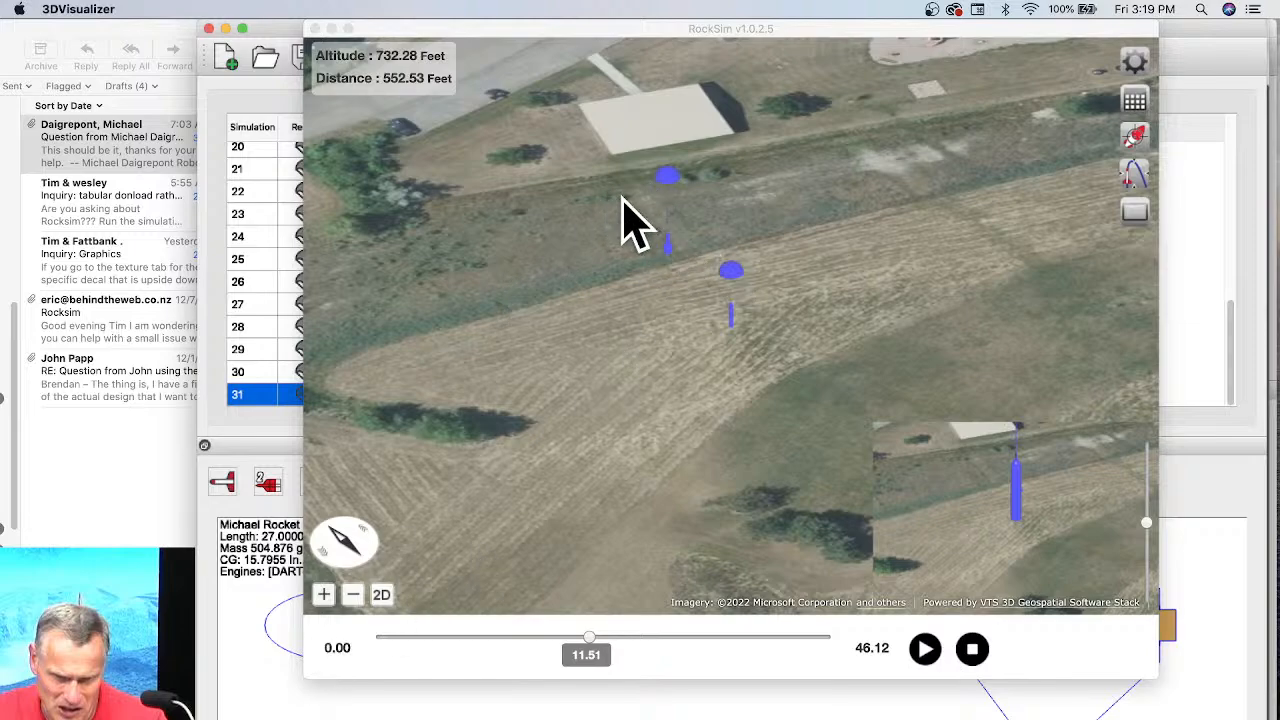
{"action": "scroll", "coordinate": [663, 240], "scroll_direction": "up", "scroll_amount": 5}
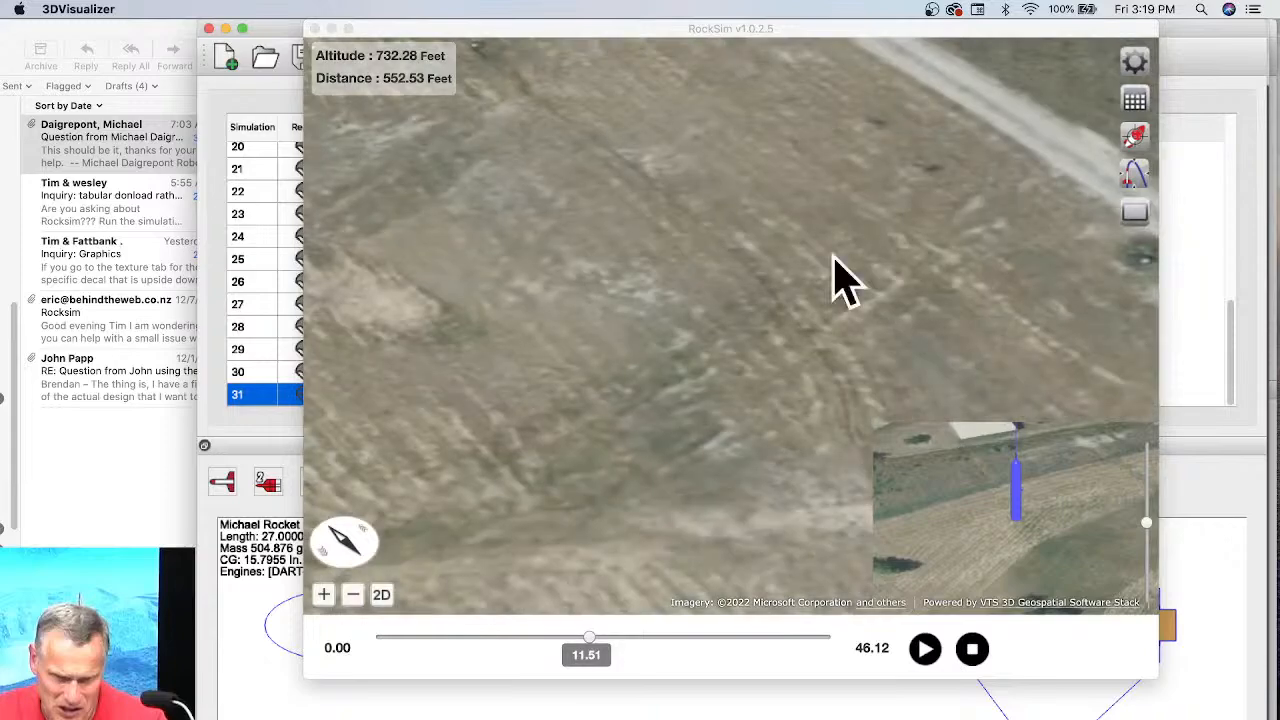
{"action": "left_click", "coordinate": [1136, 140]}
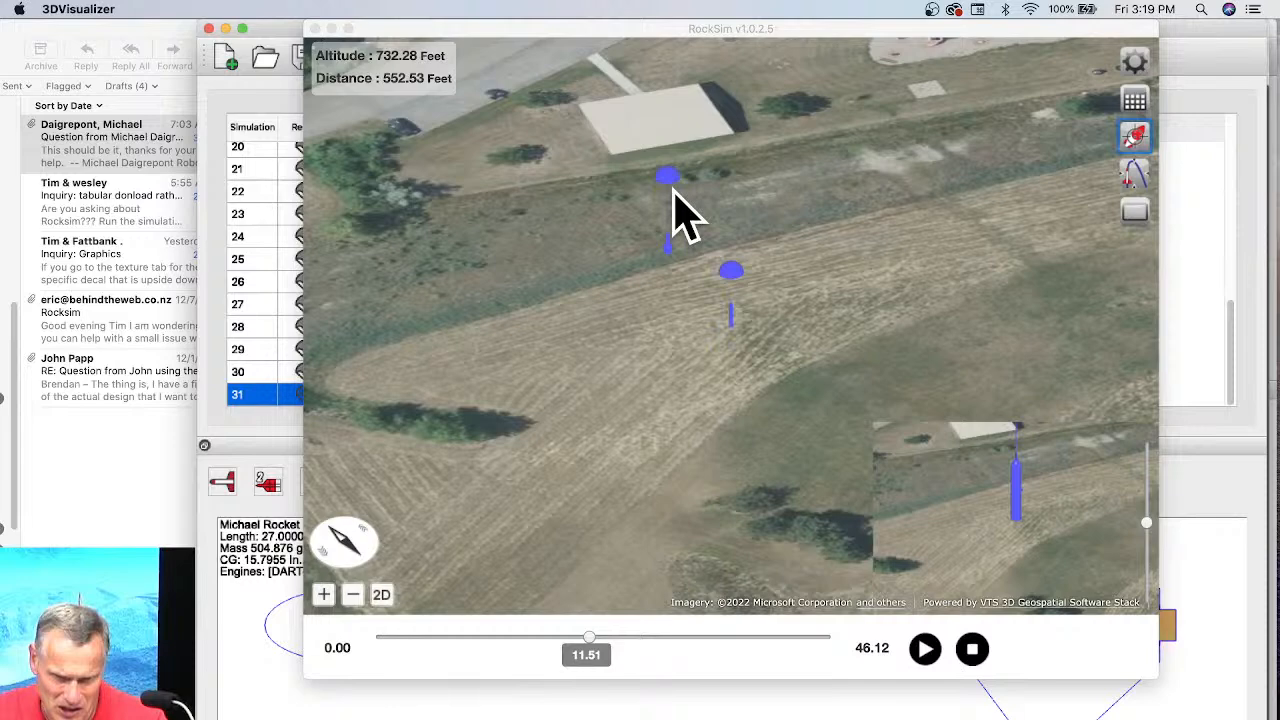
{"action": "left_click", "coordinate": [673, 190]}
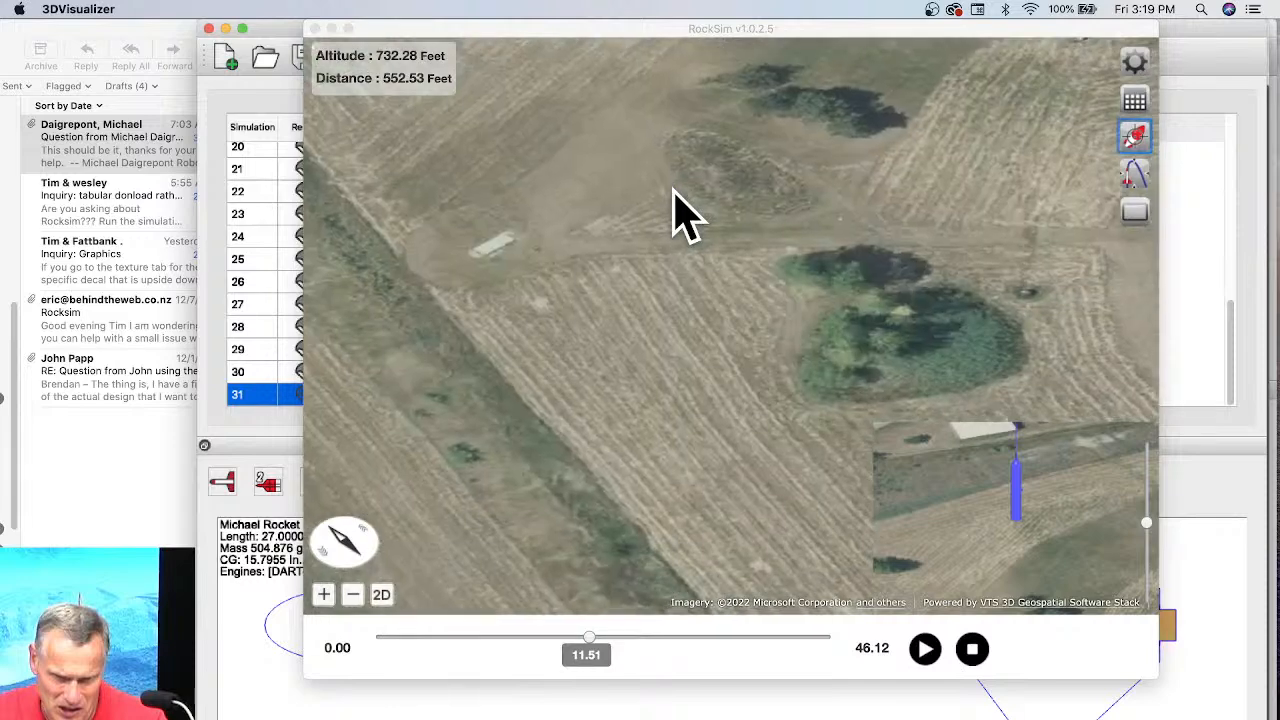
{"action": "left_click_drag", "start_coordinate": [875, 62], "coordinate": [866, 213]}
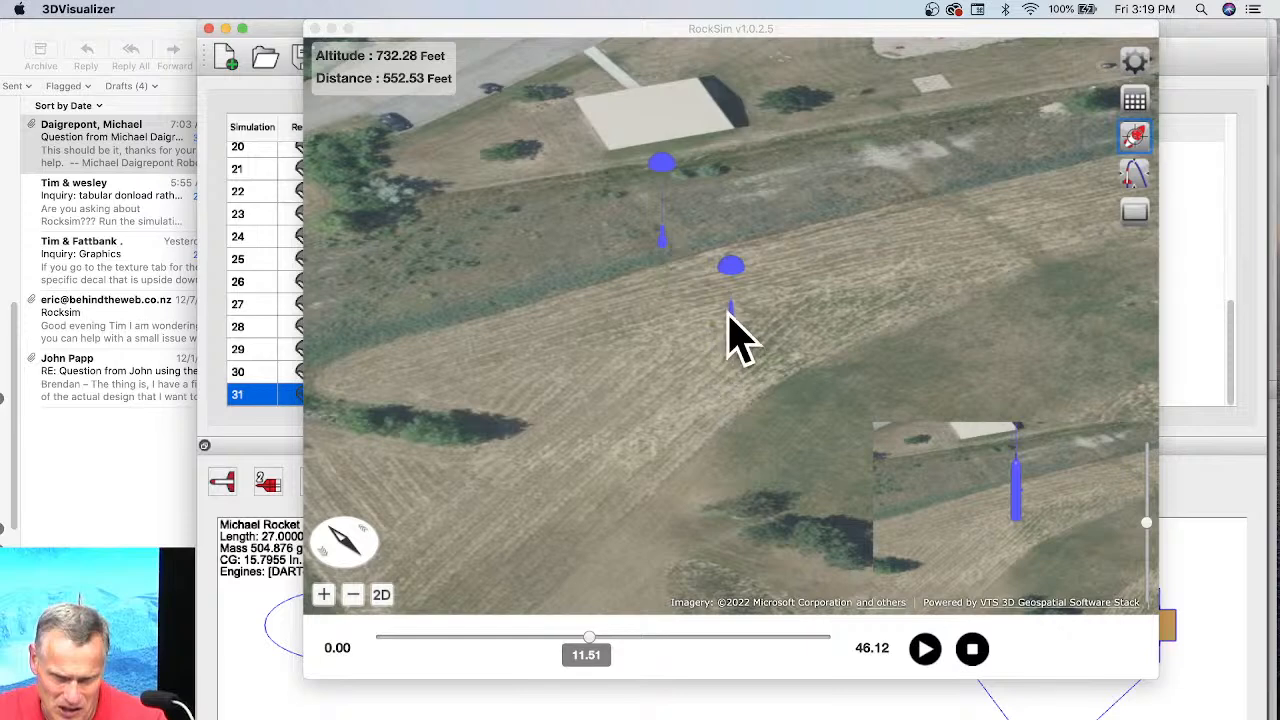
Stop the flight animation, glance back at the customer's e-mail, and close the flight visualizer.
{"action": "left_click", "coordinate": [972, 648]}
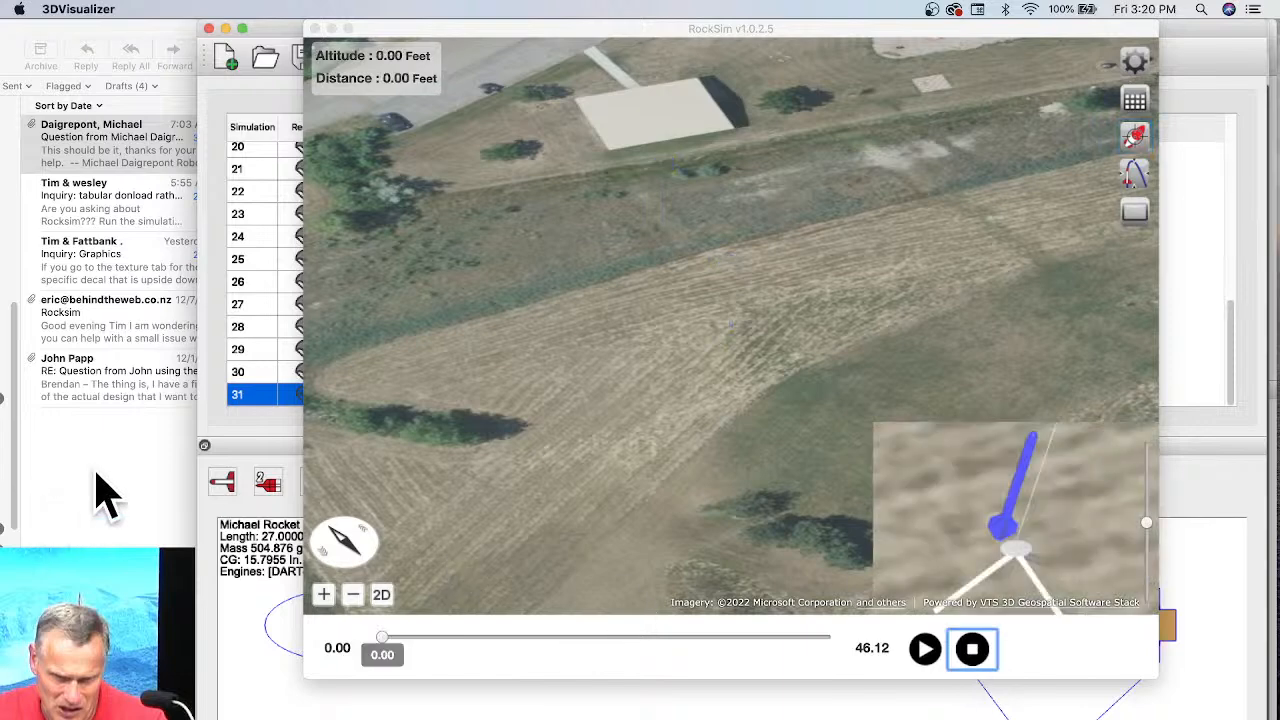
{"action": "left_click", "coordinate": [100, 490]}
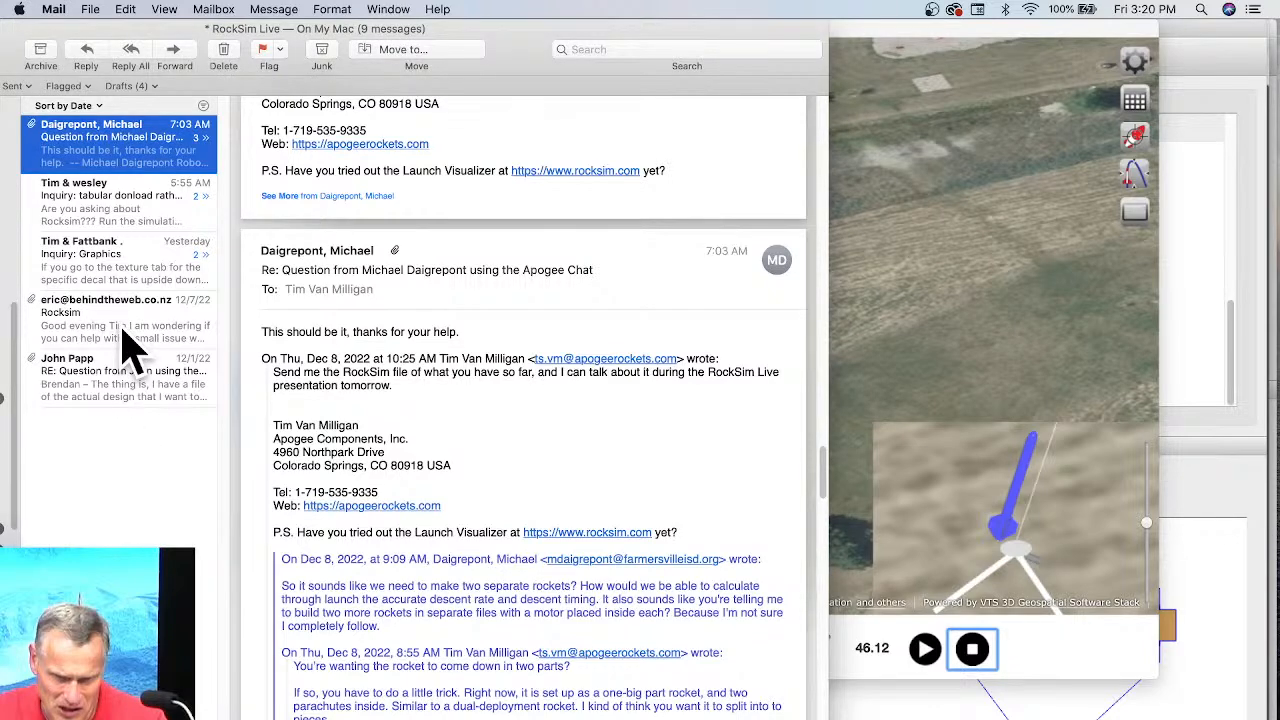
{"action": "left_click", "coordinate": [1050, 305]}
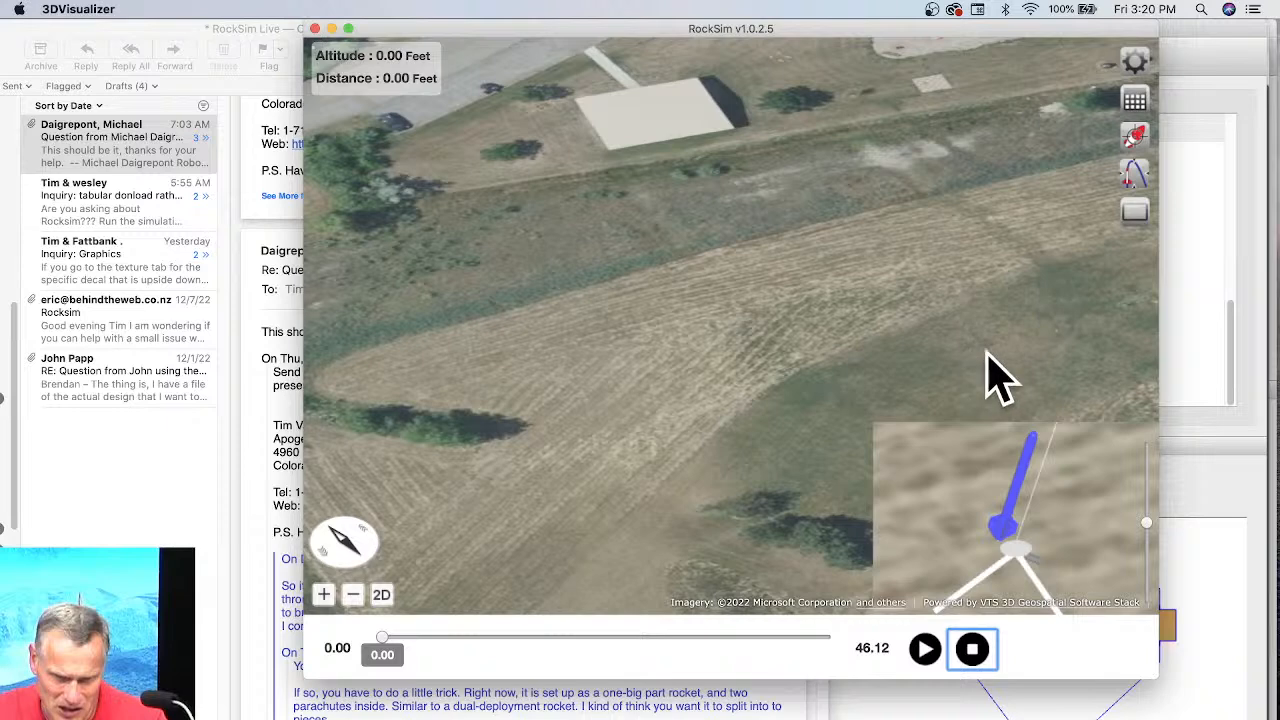
{"action": "left_click", "coordinate": [314, 29]}
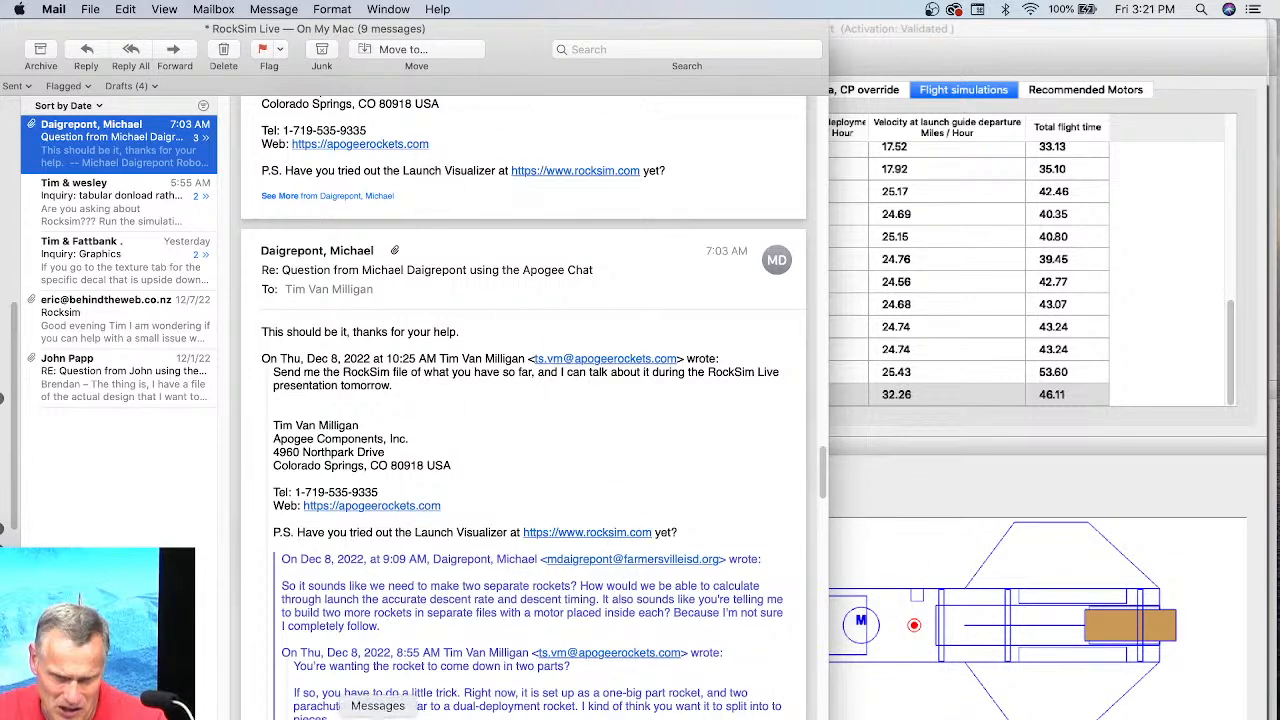
Switch to Safari and open the RockSim Video Tutorials page from the Apogee site's software how-to information.
{"action": "left_click", "coordinate": [208, 714]}
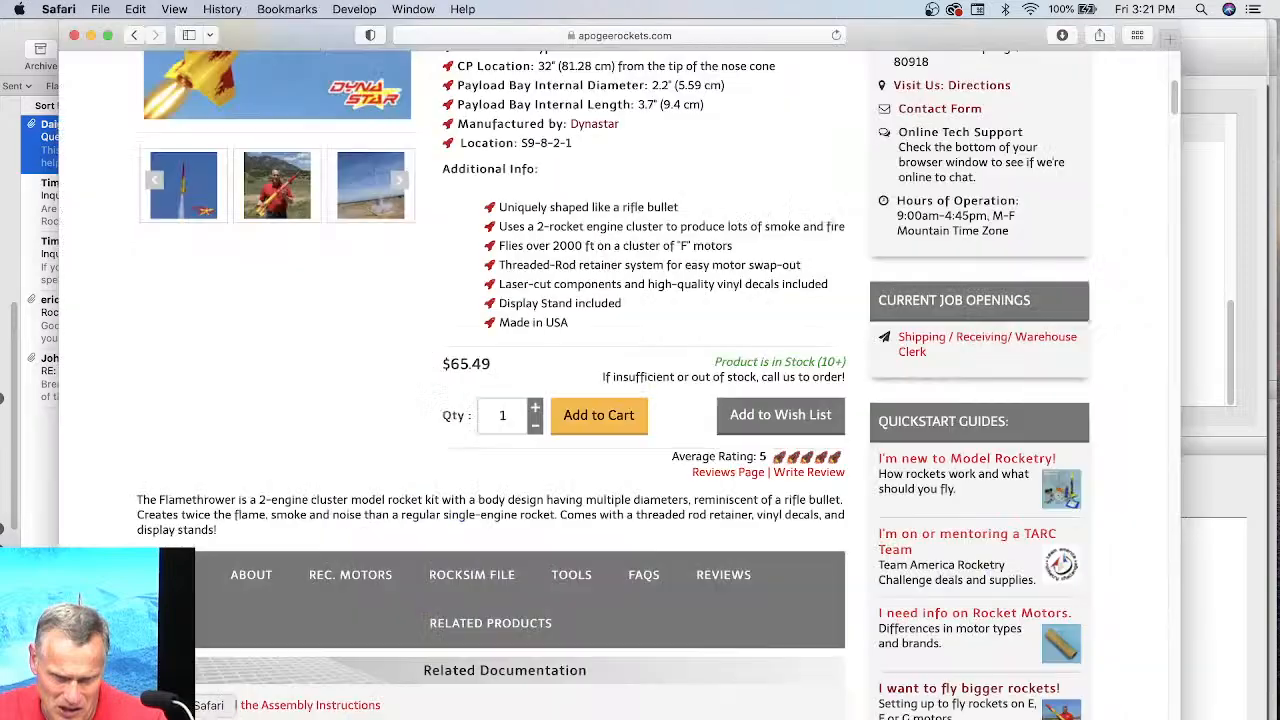
{"action": "scroll", "coordinate": [677, 250], "scroll_direction": "up", "scroll_amount": 10}
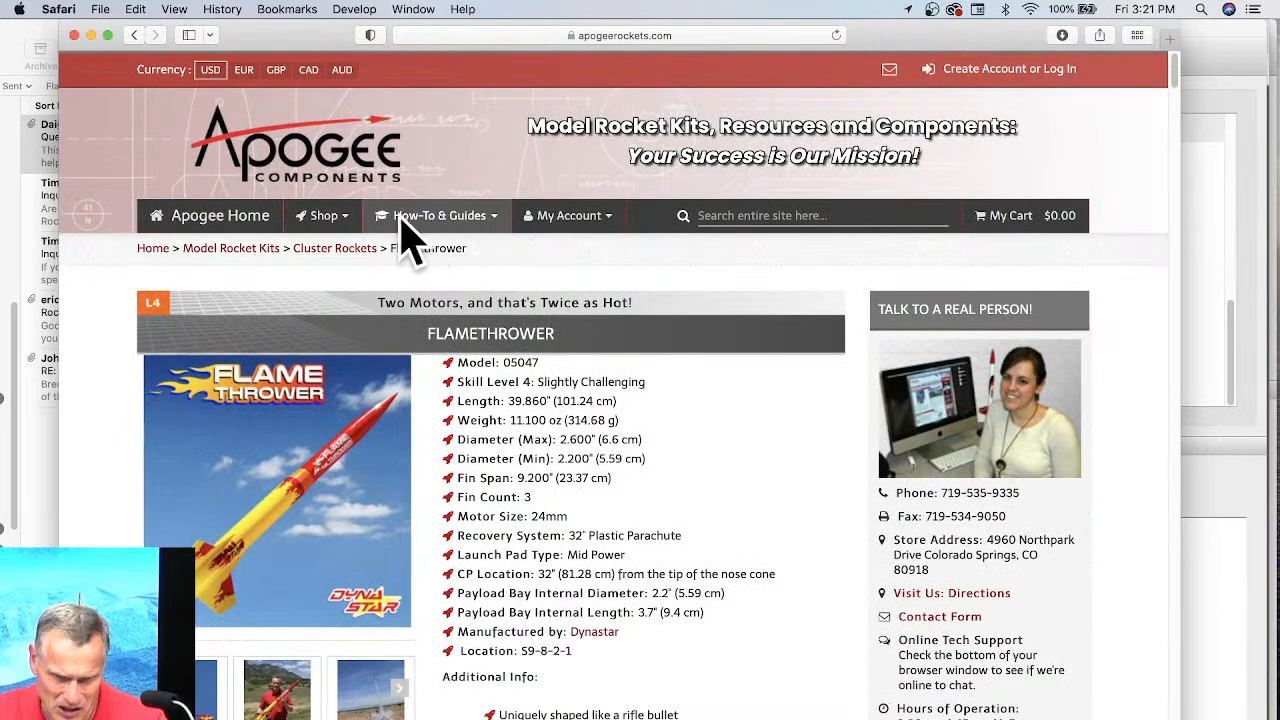
{"action": "left_click", "coordinate": [442, 214]}
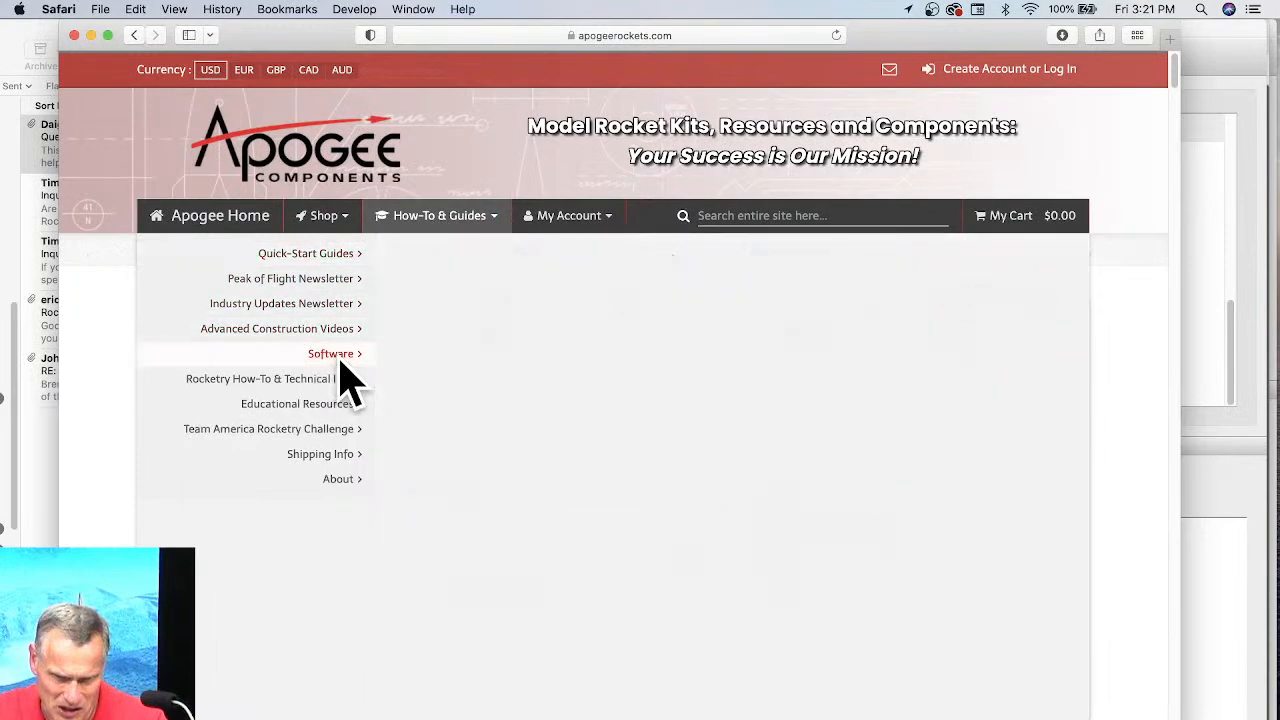
{"action": "mouse_move", "coordinate": [345, 375]}
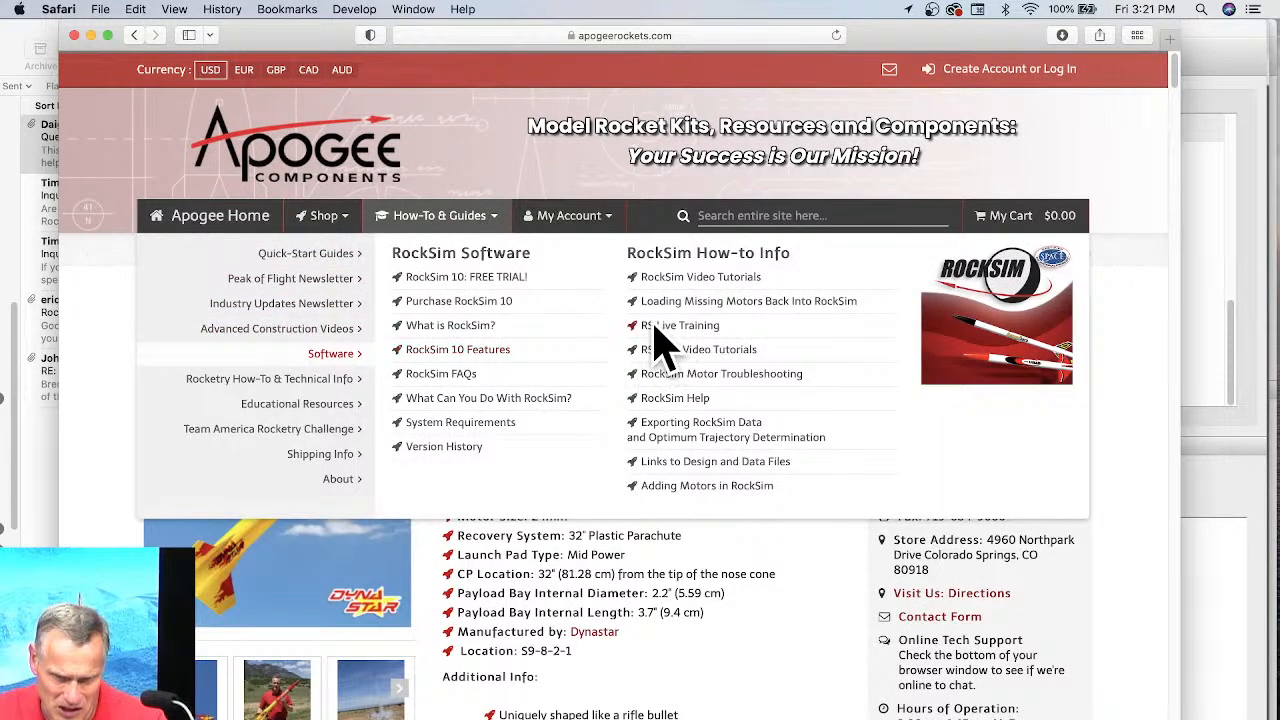
{"action": "left_click", "coordinate": [724, 279]}
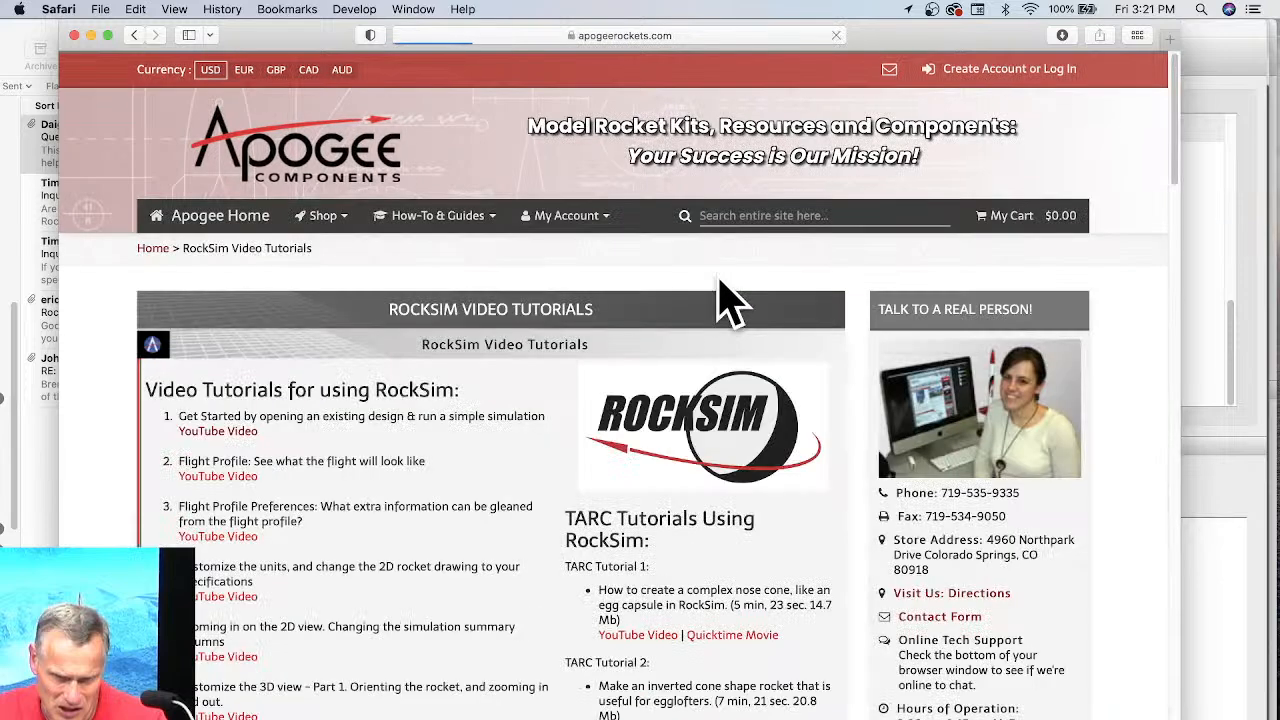
Find and highlight the TARC Tutorial 3 entry about the nose cone returning separately from the fin portion.
{"action": "scroll", "coordinate": [722, 292], "scroll_direction": "down", "scroll_amount": 3}
{"action": "scroll", "coordinate": [735, 310], "scroll_direction": "down", "scroll_amount": 2}
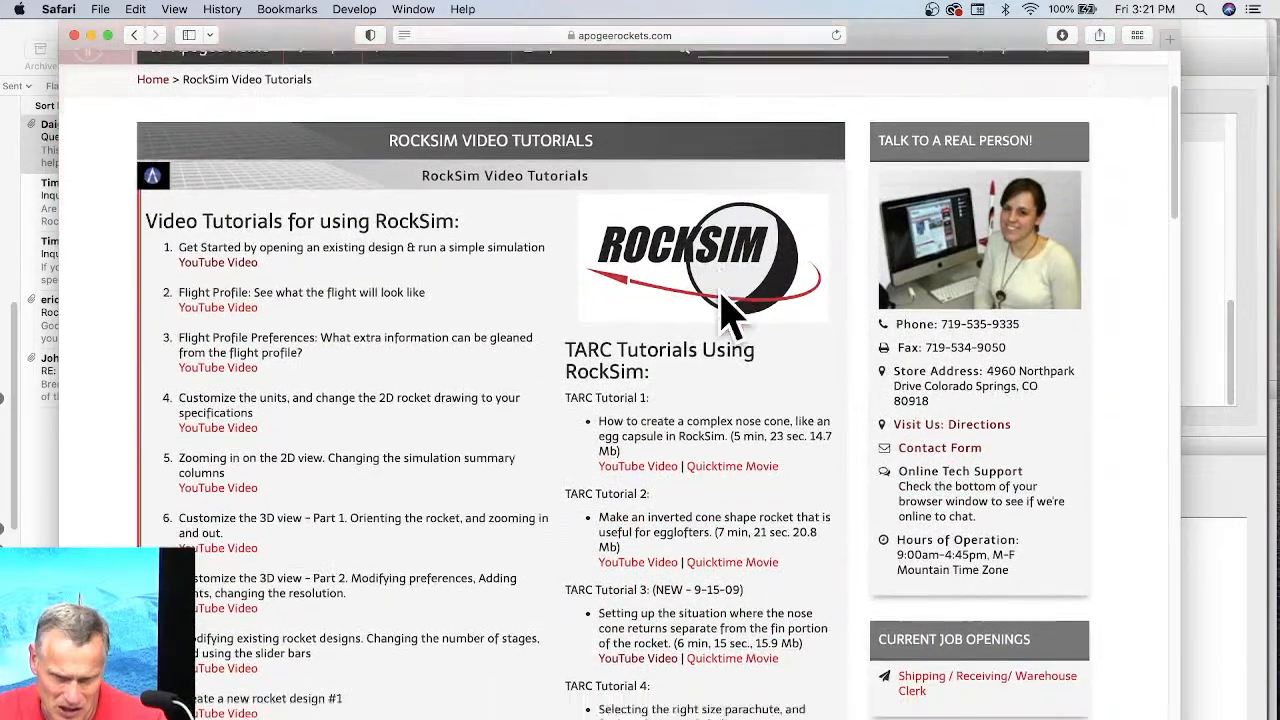
{"action": "scroll", "coordinate": [810, 310], "scroll_direction": "down", "scroll_amount": 1}
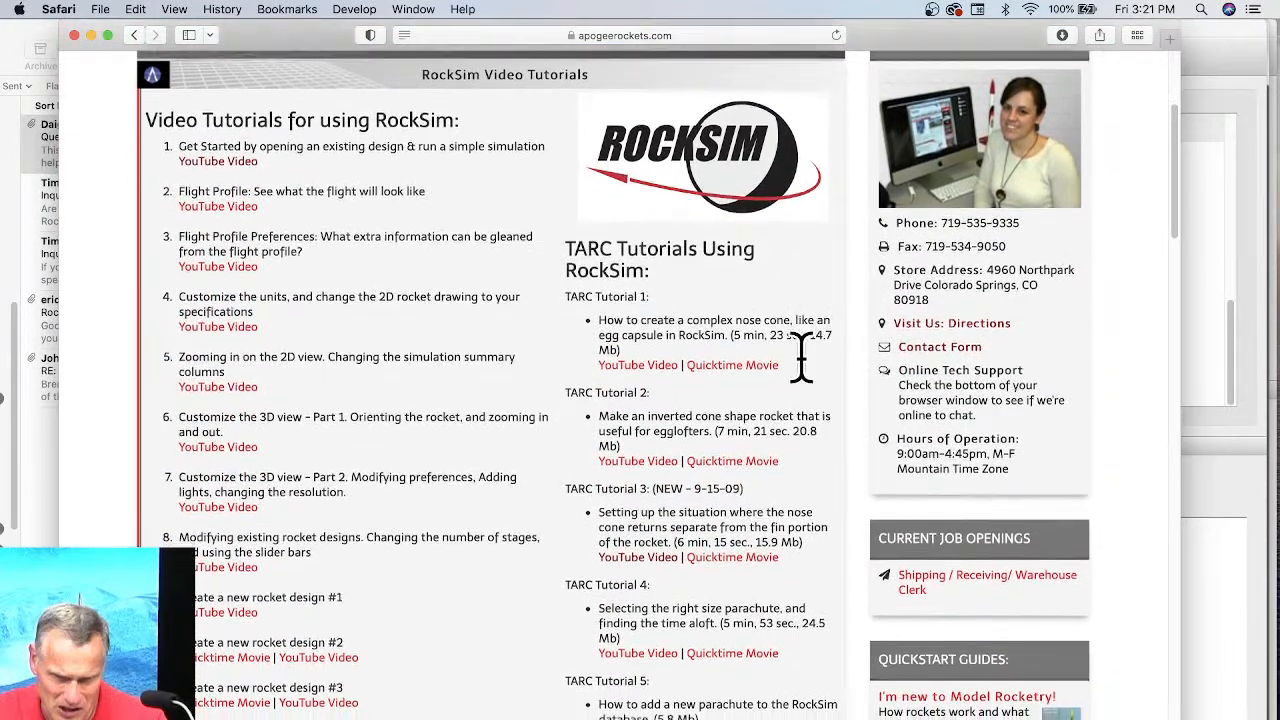
{"action": "scroll", "coordinate": [734, 306], "scroll_direction": "down", "scroll_amount": 1}
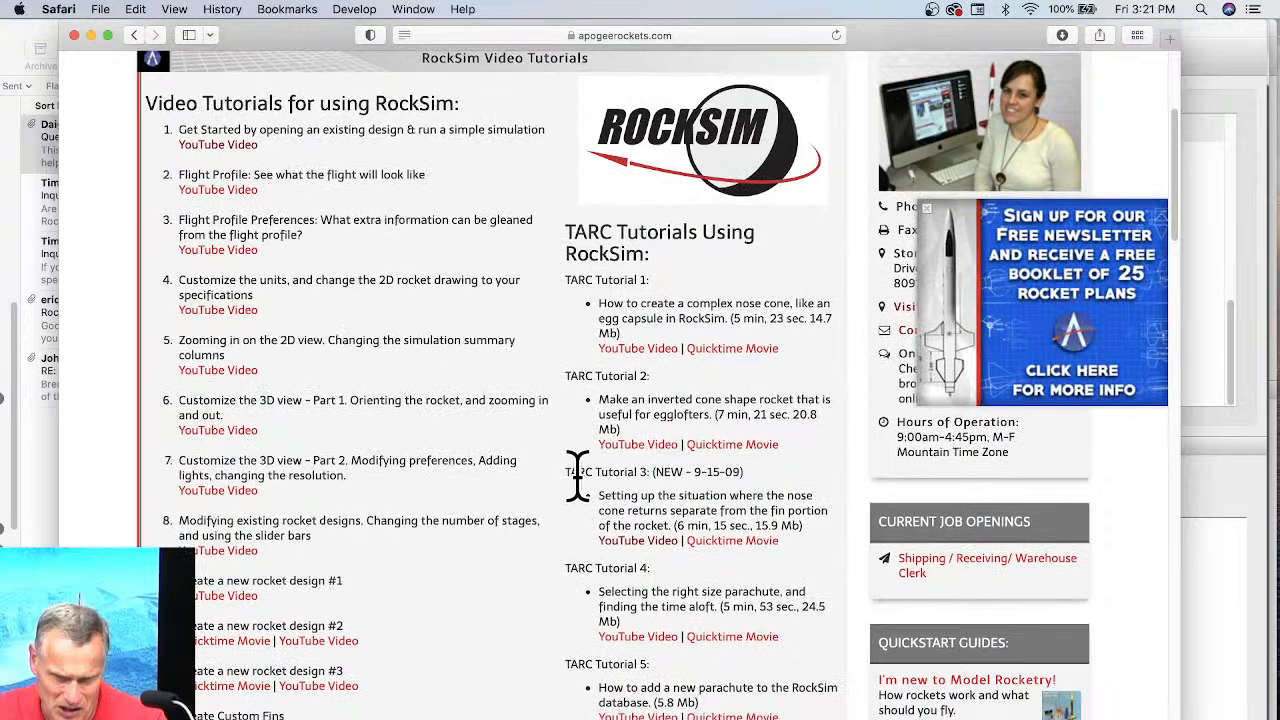
{"action": "left_click_drag", "start_coordinate": [565, 472], "coordinate": [831, 534]}
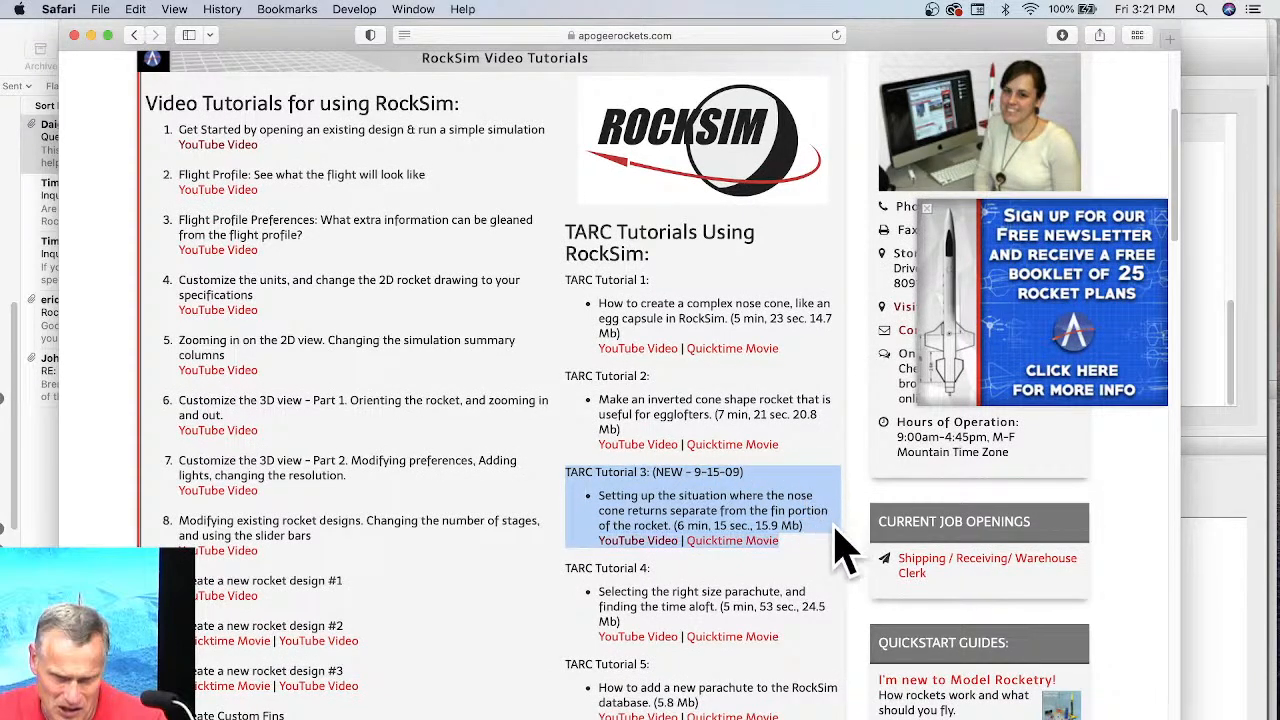